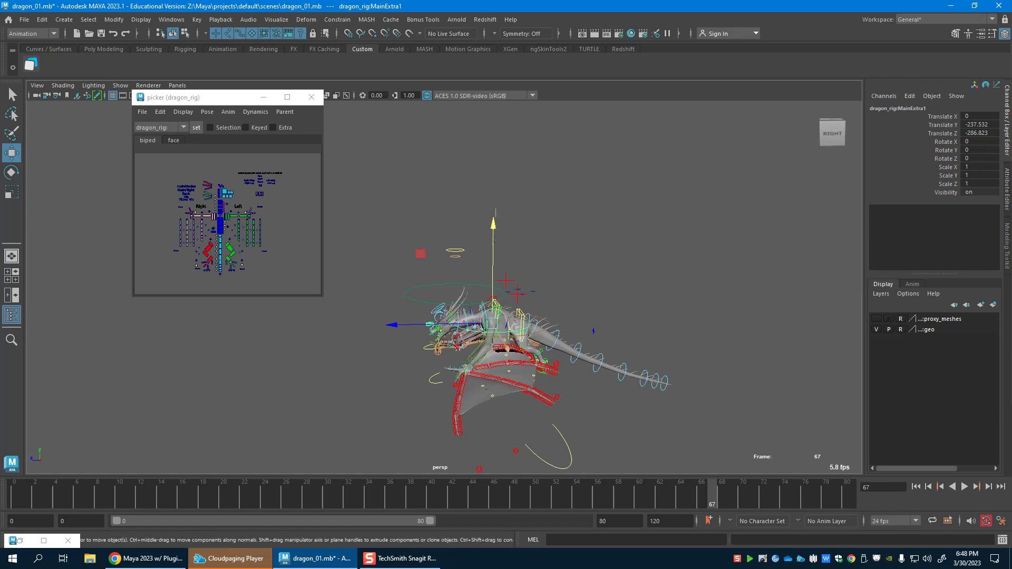
# Examine the dragon rig's main controls from several angles, selecting MainExtra4 and MainMaster around the body.
pyautogui.keyDown('alt'); pyautogui.moveTo(587, 280); pyautogui.dragTo(697, 288); pyautogui.keyUp('alt')
pyautogui.keyDown('alt'); pyautogui.moveTo(594, 346); pyautogui.dragTo(530, 304); pyautogui.keyUp('alt')
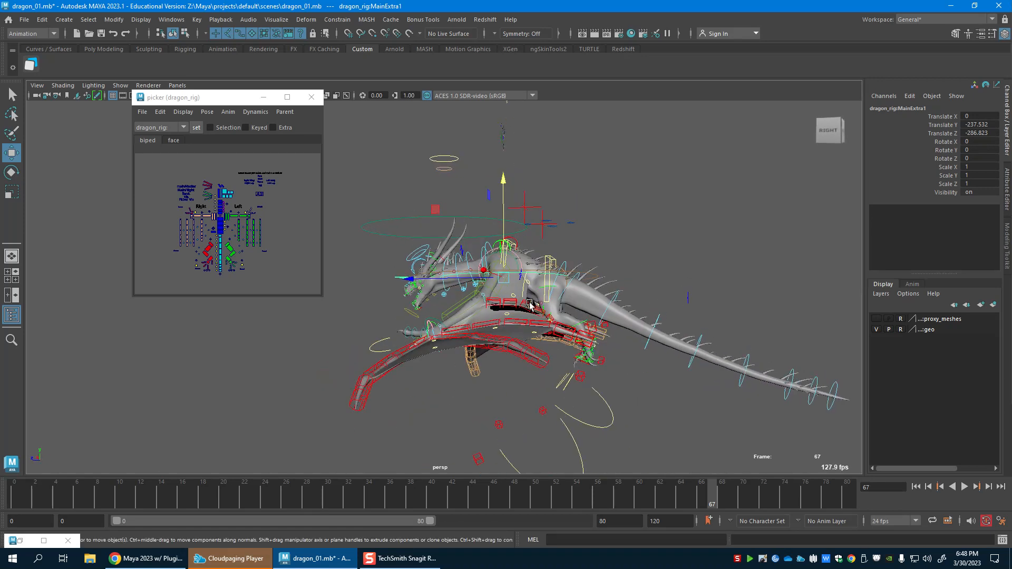
pyautogui.click(482, 226)
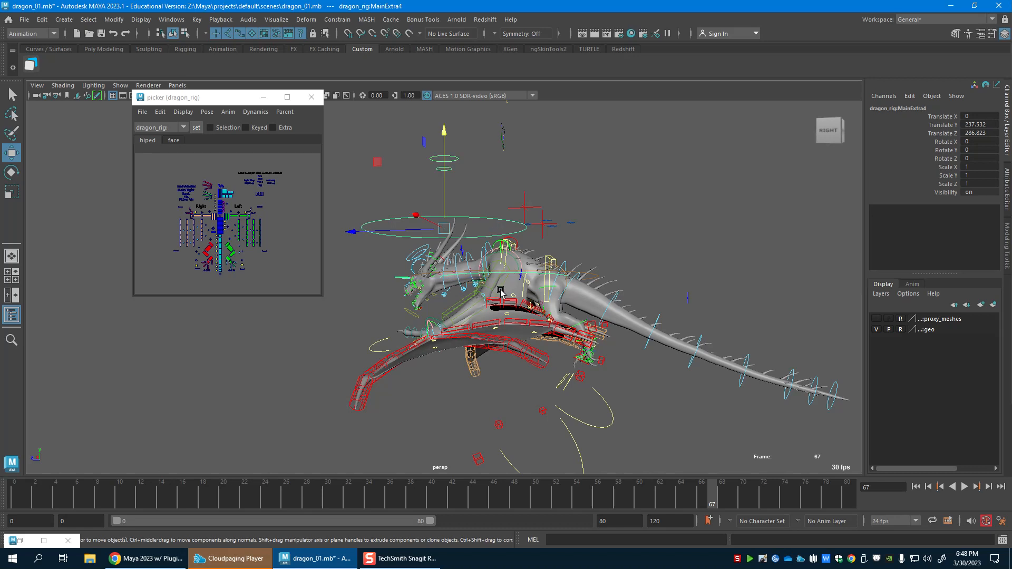
pyautogui.keyDown('alt'); pyautogui.moveTo(501, 293); pyautogui.dragTo(452, 266); pyautogui.keyUp('alt')
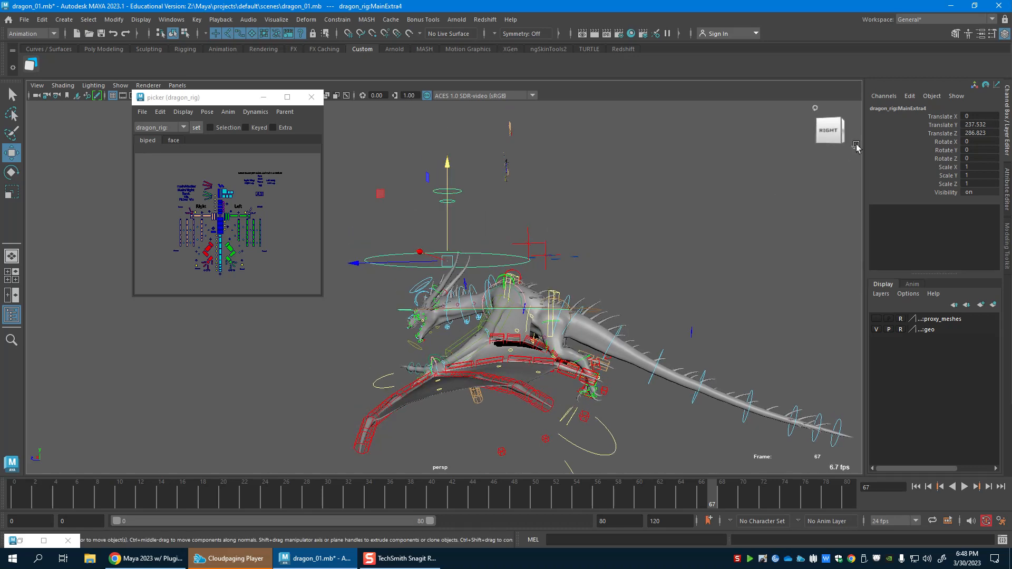
pyautogui.keyDown('alt'); pyautogui.moveTo(685, 226); pyautogui.dragTo(506, 260); pyautogui.keyUp('alt')
pyautogui.click(524, 333)
pyautogui.click(428, 311)
pyautogui.keyDown('alt'); pyautogui.moveTo(442, 286); pyautogui.dragTo(563, 373); pyautogui.keyUp('alt')
pyautogui.click(439, 389)
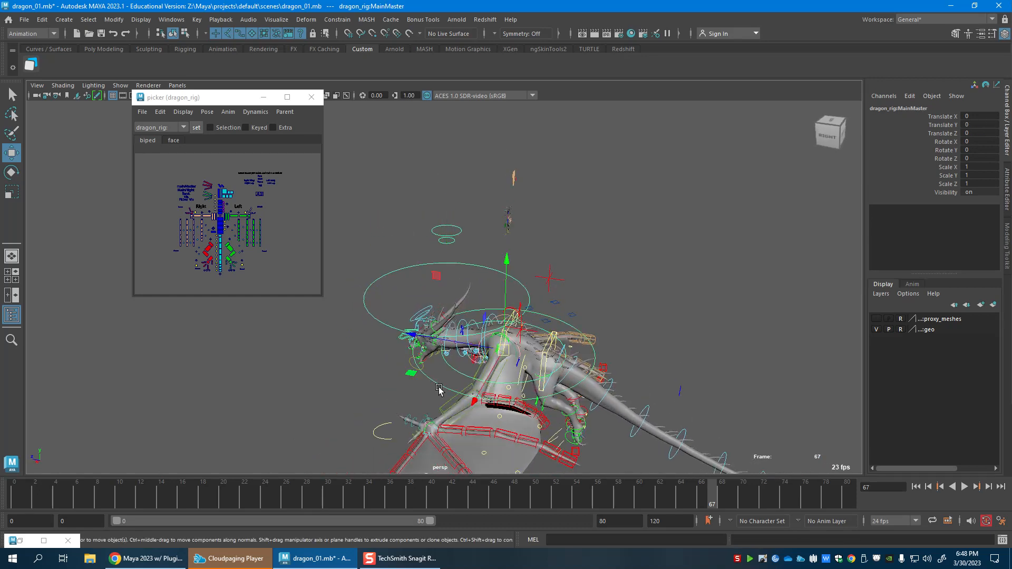
pyautogui.hotkey('ctrl', 'z')
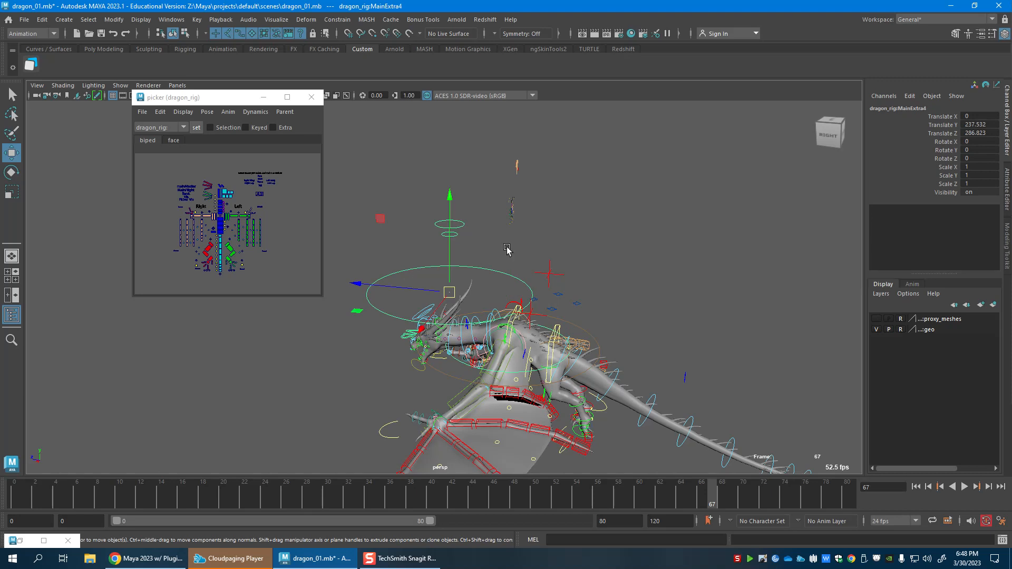
# Select the RootX_M control at the dragon's hips and open its animation curves in the Graph Editor.
pyautogui.keyDown('alt'); pyautogui.moveTo(526, 257); pyautogui.dragTo(557, 303); pyautogui.keyUp('alt')
pyautogui.click(543, 291)
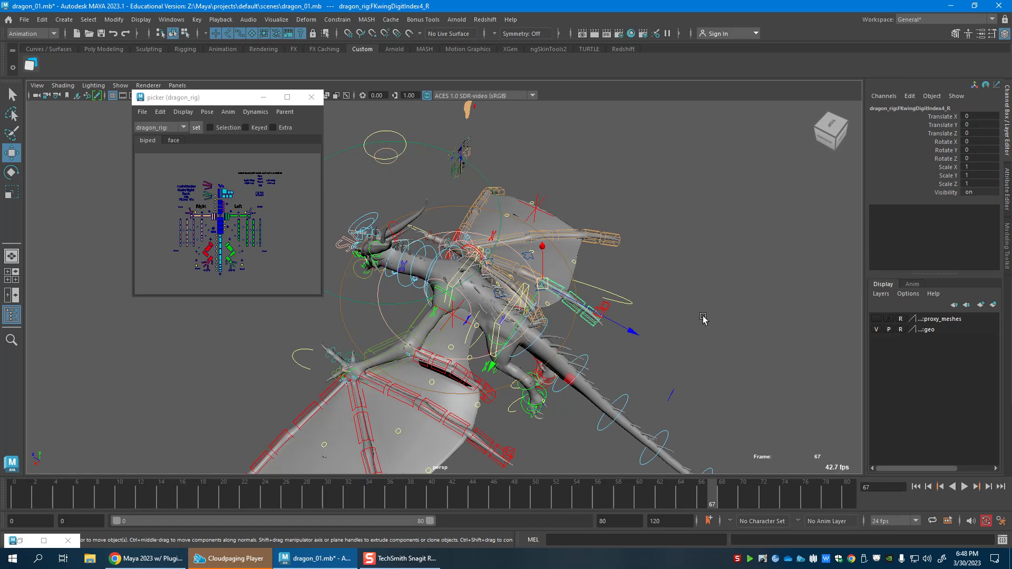
pyautogui.click(531, 259)
pyautogui.keyDown('alt'); pyautogui.moveTo(616, 333); pyautogui.dragTo(779, 300); pyautogui.keyUp('alt')
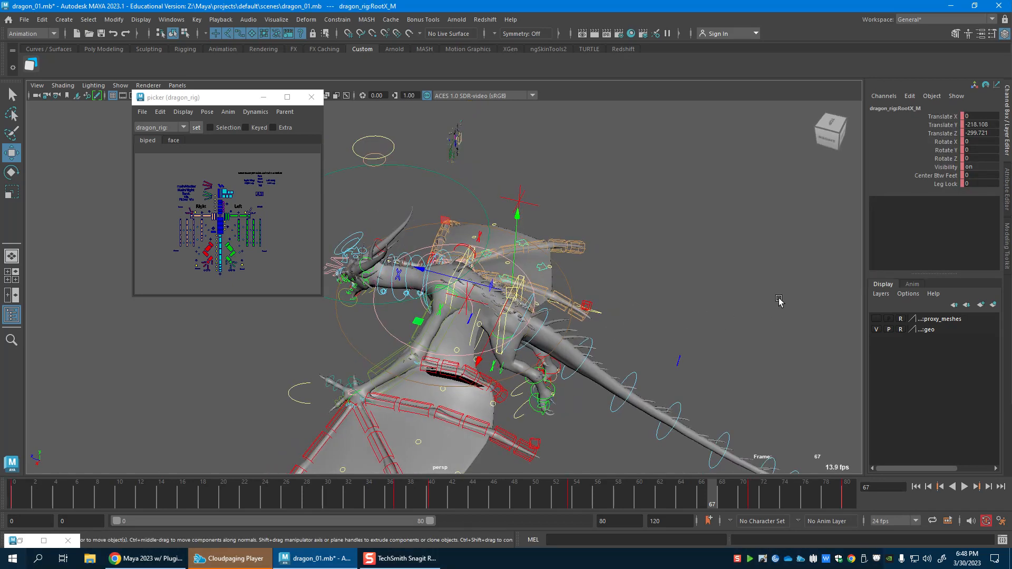
pyautogui.press('g')
pyautogui.keyDown('alt'); pyautogui.moveTo(752, 303); pyautogui.dragTo(771, 292, button='middle'); pyautogui.keyUp('alt')
pyautogui.scroll(-5, 771, 292)
pyautogui.moveTo(697, 147); pyautogui.dragTo(805, 37)
pyautogui.keyDown('alt'); pyautogui.moveTo(593, 364); pyautogui.dragTo(505, 352); pyautogui.keyUp('alt')
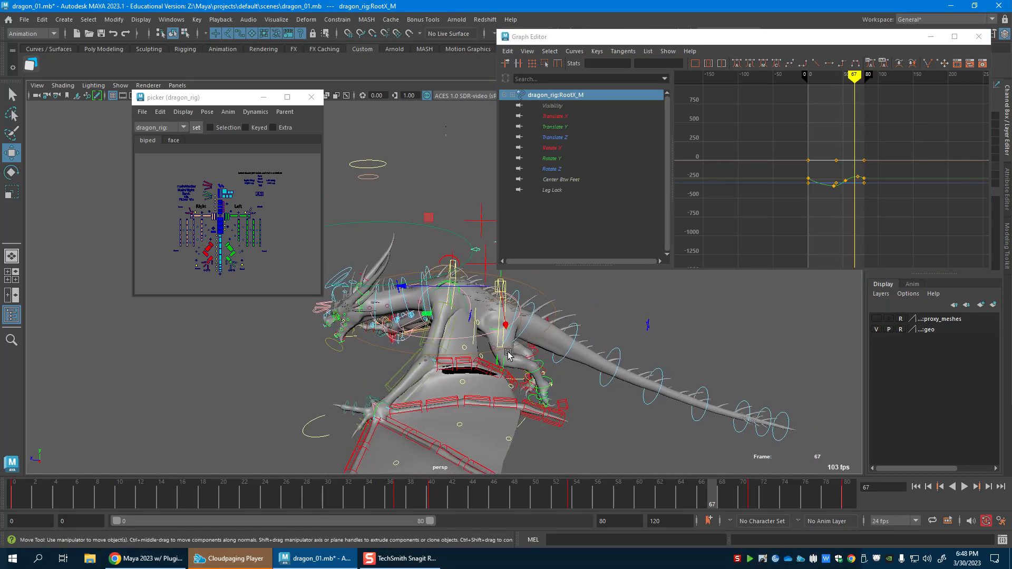
# Select the MainExtra1 control and check it for animation curves in the Graph Editor.
pyautogui.click(511, 349)
pyautogui.click(410, 278)
pyautogui.moveTo(369, 249); pyautogui.dragTo(376, 373)
pyautogui.click(375, 373)
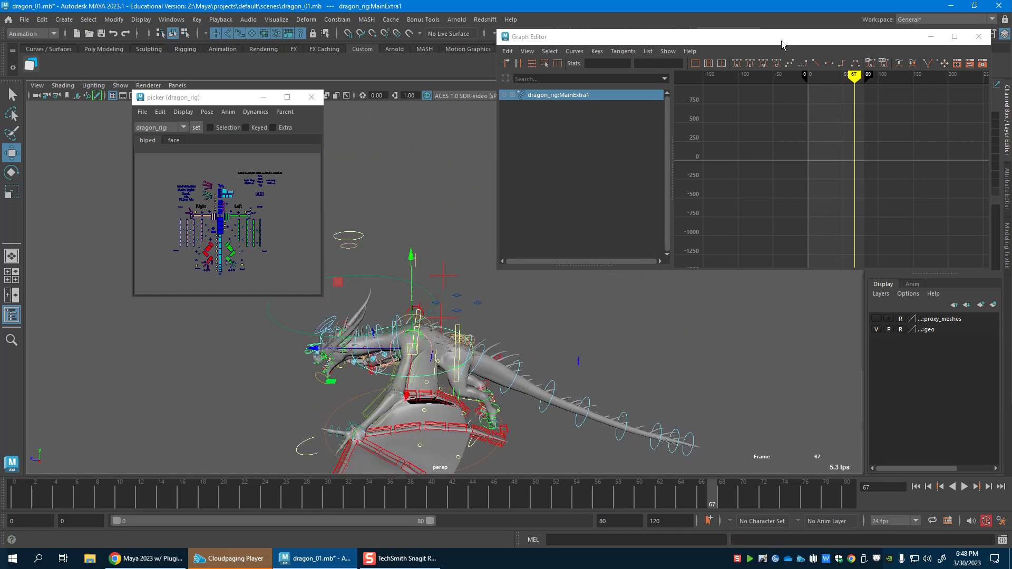
pyautogui.moveTo(939, 33); pyautogui.dragTo(845, 128)
pyautogui.scroll(-5, 720, 251)
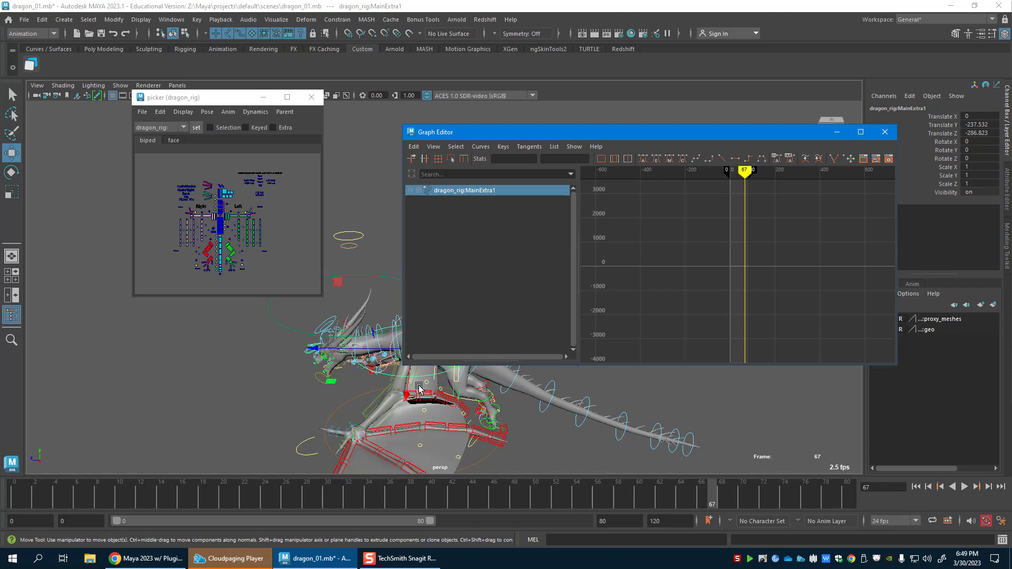
# Undo the deselection of MainExtra1 and the last move.
pyautogui.click(403, 375)
pyautogui.click(369, 380)
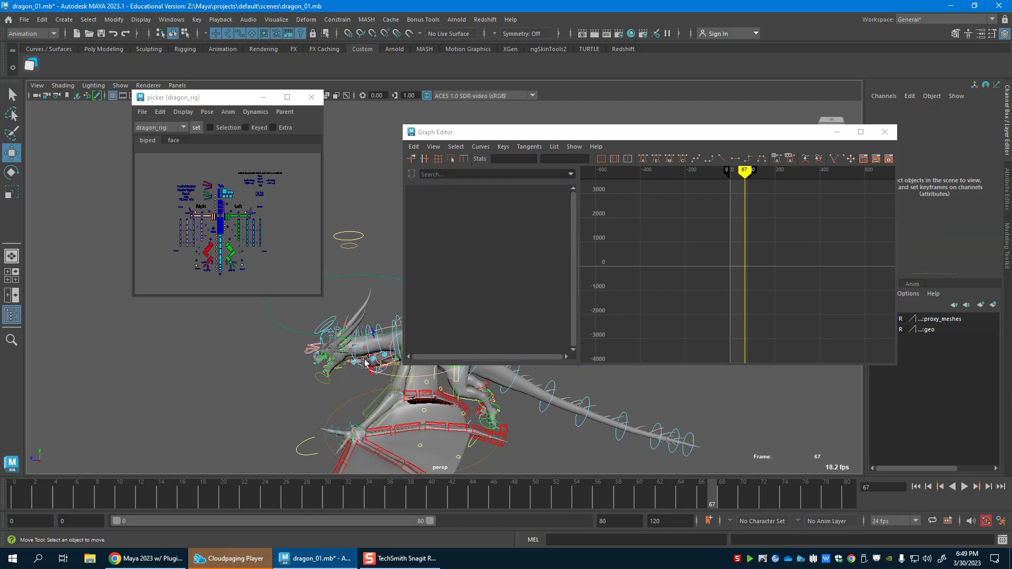
pyautogui.keyDown('alt'); pyautogui.moveTo(368, 363); pyautogui.dragTo(254, 368, button='middle'); pyautogui.keyUp('alt')
pyautogui.keyDown('alt'); pyautogui.moveTo(322, 361); pyautogui.dragTo(325, 375, button='middle'); pyautogui.keyUp('alt')
pyautogui.hotkey('ctrl', 'z')
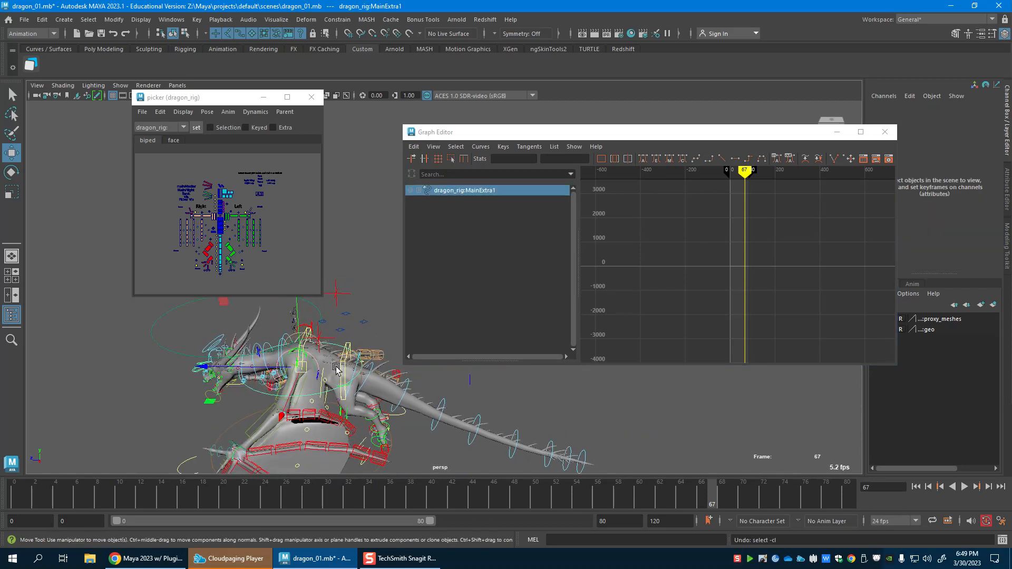
pyautogui.hotkey('ctrl', 'z')
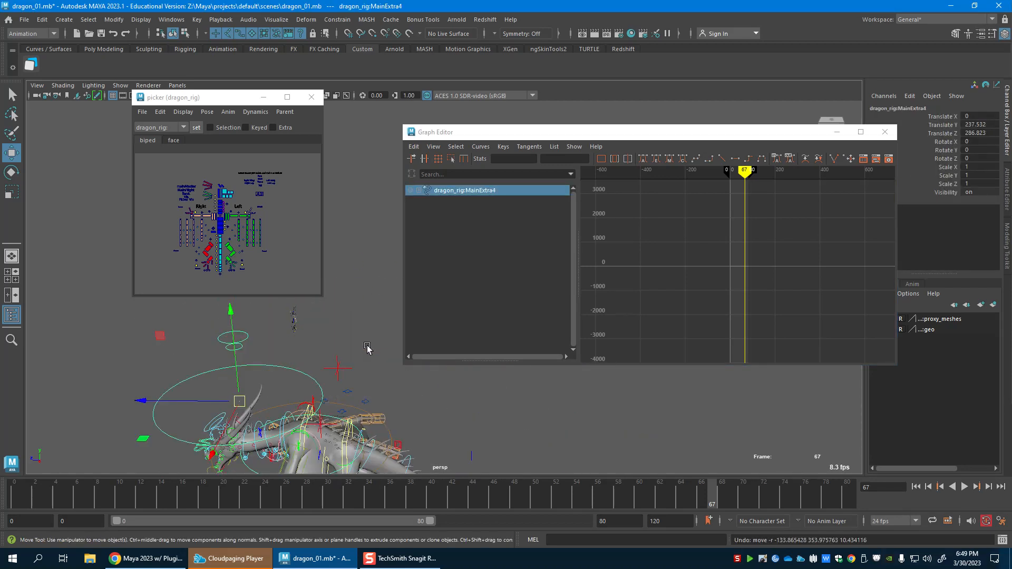
# Select RootX_M and set all of its Translate Z keys to 0 in the Graph Editor.
pyautogui.click(366, 403)
pyautogui.click(807, 299)
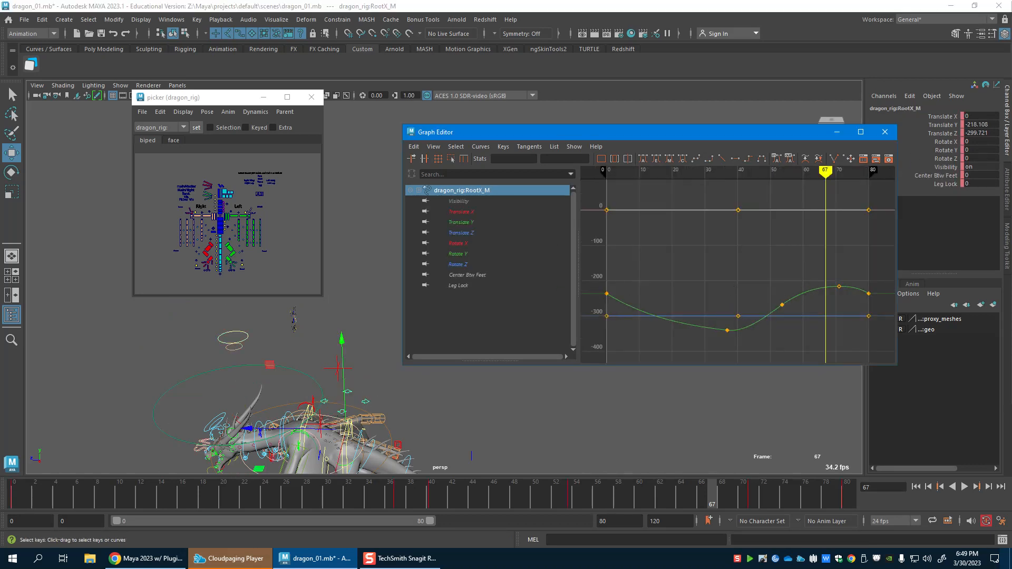
pyautogui.click(484, 233)
pyautogui.click(702, 270)
pyautogui.press('f')
pyautogui.keyDown('alt'); pyautogui.moveTo(784, 305); pyautogui.dragTo(546, 195, button='right'); pyautogui.keyUp('alt')
pyautogui.write('0')
pyautogui.press('Return')
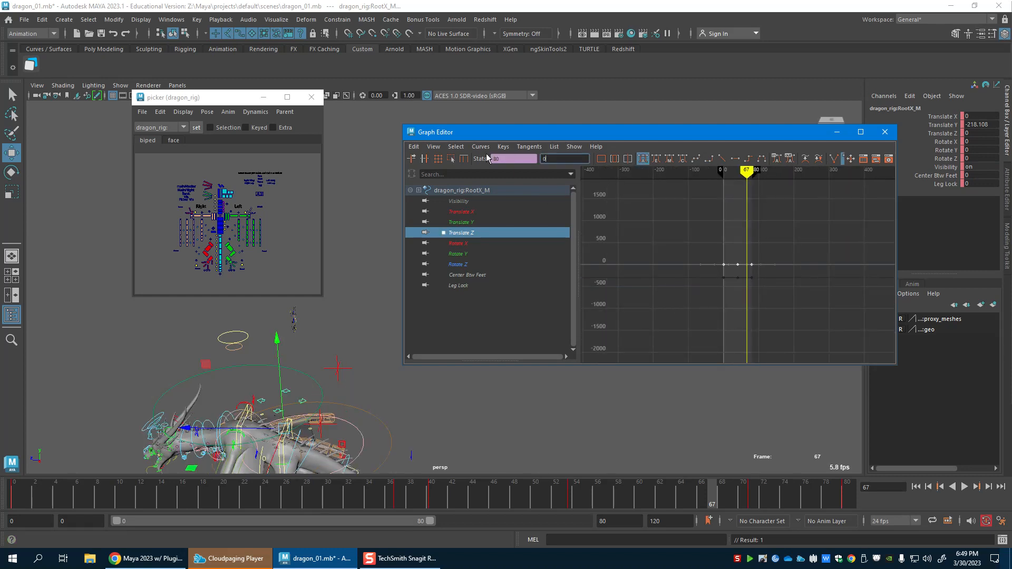
# Raise the whole Translate Y curve of RootX_M so its value at frame 67 is 233.5.
pyautogui.keyDown('alt'); pyautogui.moveTo(393, 421); pyautogui.dragTo(341, 424, button='right'); pyautogui.keyUp('alt')
pyautogui.keyDown('alt'); pyautogui.moveTo(341, 424); pyautogui.dragTo(346, 368, button='middle'); pyautogui.keyUp('alt')
pyautogui.keyDown('alt'); pyautogui.moveTo(347, 368); pyautogui.dragTo(364, 348); pyautogui.keyUp('alt')
pyautogui.click(474, 223)
pyautogui.moveTo(690, 264); pyautogui.dragTo(737, 303)
pyautogui.keyDown('alt'); pyautogui.moveTo(737, 303); pyautogui.dragTo(678, 296, button='right'); pyautogui.keyUp('alt')
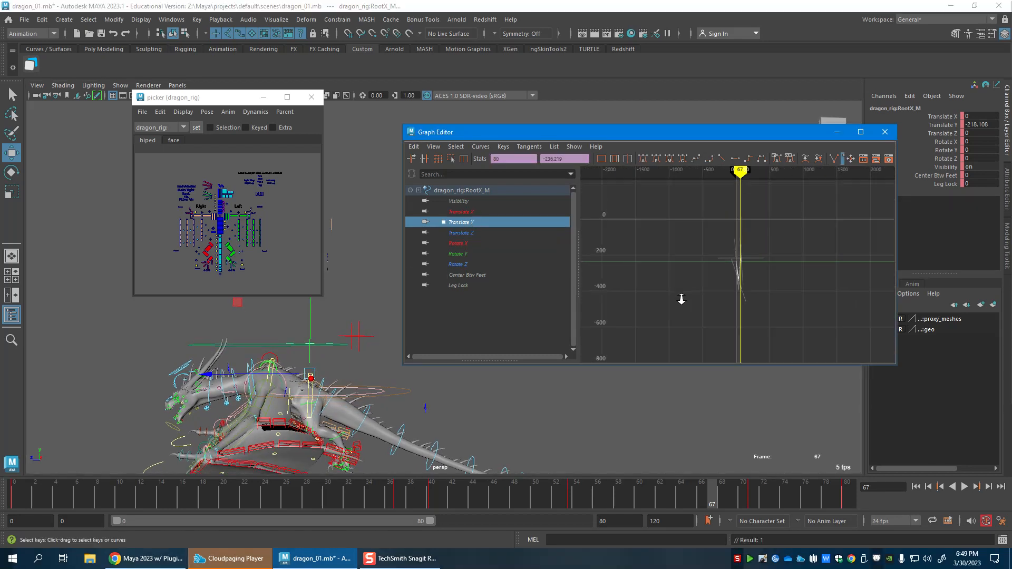
pyautogui.keyDown('shift'); pyautogui.moveTo(734, 314); pyautogui.dragTo(765, 257, button='middle'); pyautogui.keyUp('shift')
pyautogui.keyDown('alt'); pyautogui.moveTo(322, 408); pyautogui.dragTo(405, 452); pyautogui.keyUp('alt')
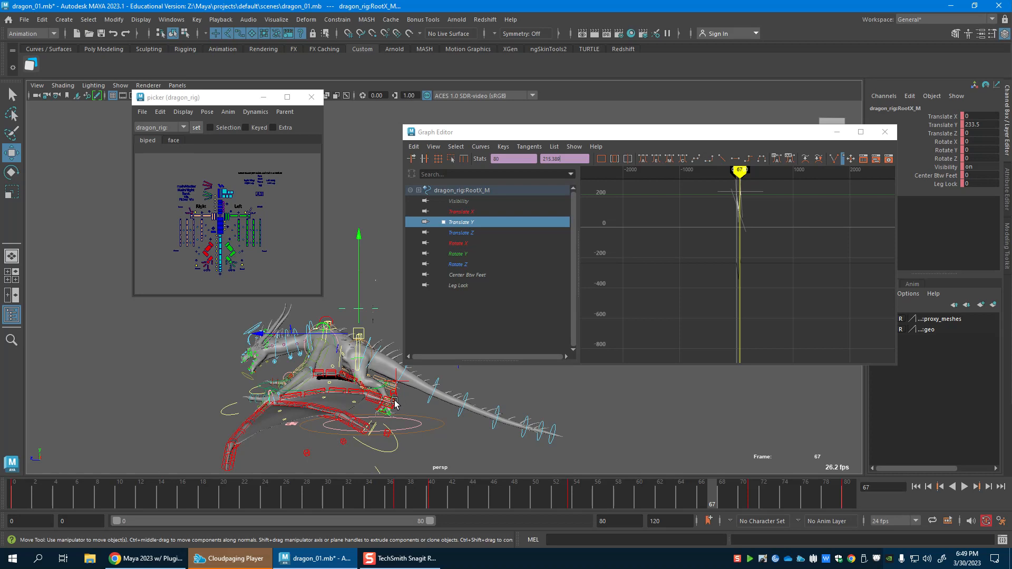
pyautogui.scroll(-2, 395, 401)
pyautogui.click(689, 135)
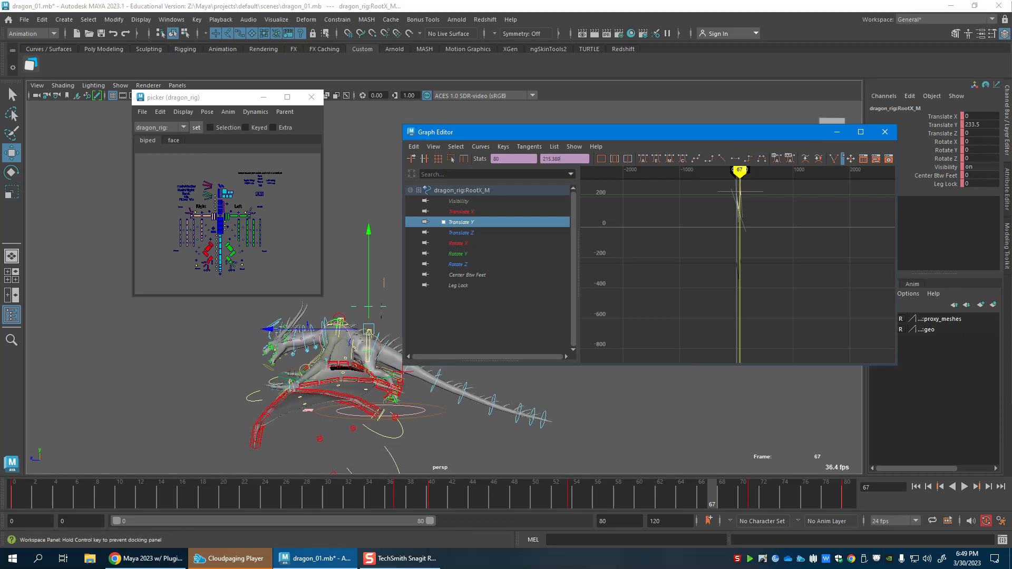
# Select the IKSpine1_M control at the hips together with the IKSpine3_M control at the shoulders.
pyautogui.keyDown('alt'); pyautogui.moveTo(494, 402); pyautogui.dragTo(548, 422); pyautogui.keyUp('alt')
pyautogui.keyDown('alt'); pyautogui.moveTo(498, 350); pyautogui.dragTo(532, 344); pyautogui.keyUp('alt')
pyautogui.keyDown('alt'); pyautogui.moveTo(487, 334); pyautogui.dragTo(499, 340, button='right'); pyautogui.keyUp('alt')
pyautogui.keyDown('alt'); pyautogui.moveTo(498, 339); pyautogui.dragTo(514, 338); pyautogui.keyUp('alt')
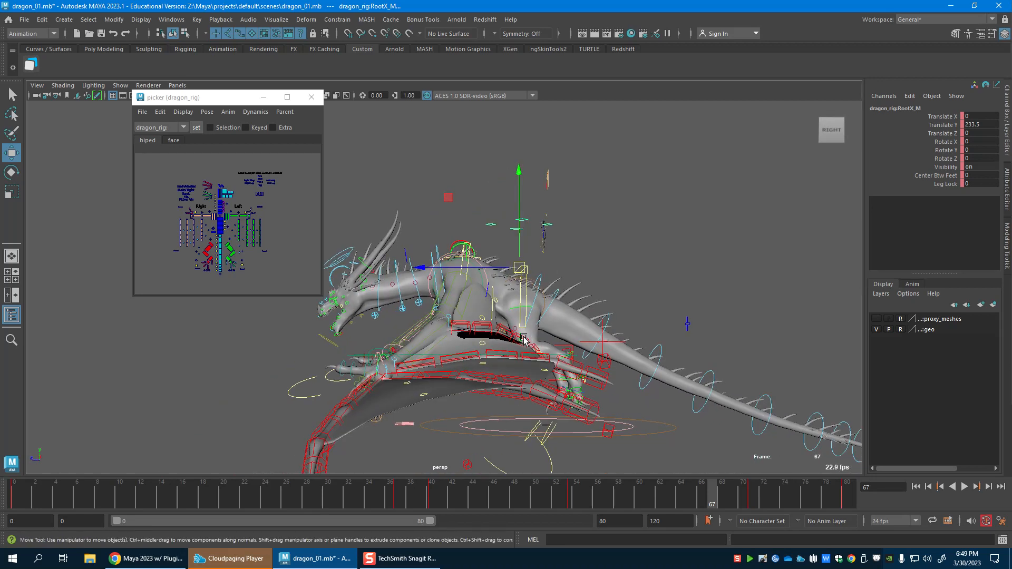
pyautogui.keyDown('alt'); pyautogui.moveTo(514, 339); pyautogui.dragTo(546, 307, button='right'); pyautogui.keyUp('alt')
pyautogui.keyDown('alt'); pyautogui.moveTo(547, 306); pyautogui.dragTo(523, 333, button='middle'); pyautogui.keyUp('alt')
pyautogui.click(524, 320)
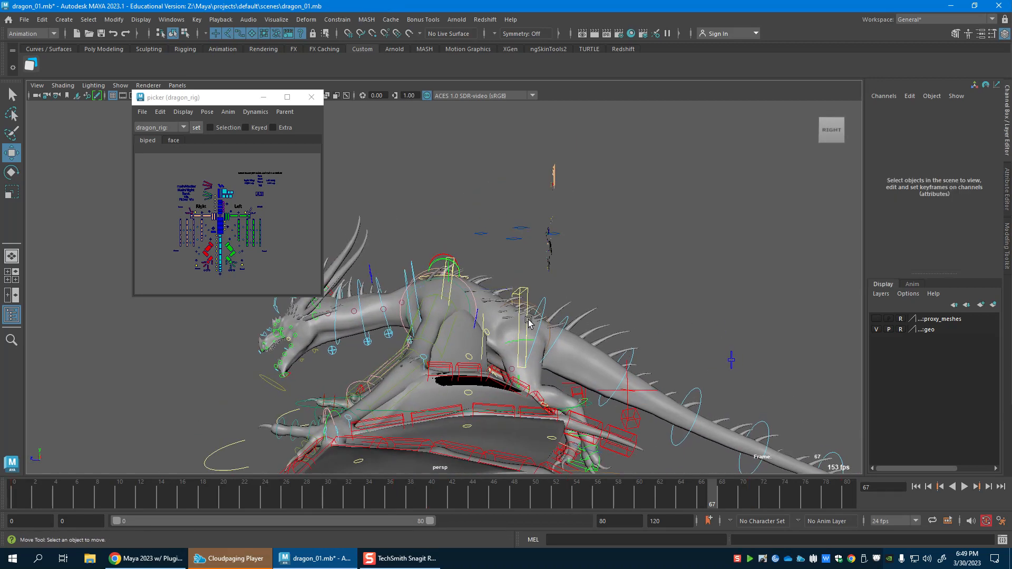
pyautogui.click(527, 321)
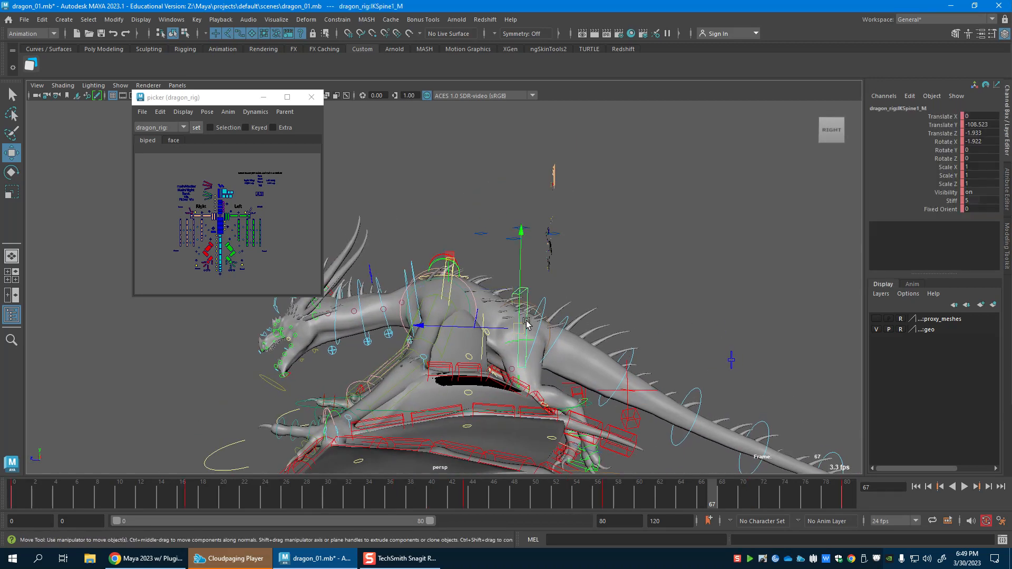
pyautogui.click(450, 291)
pyautogui.keyDown('alt'); pyautogui.moveTo(450, 291); pyautogui.dragTo(685, 327); pyautogui.keyUp('alt')
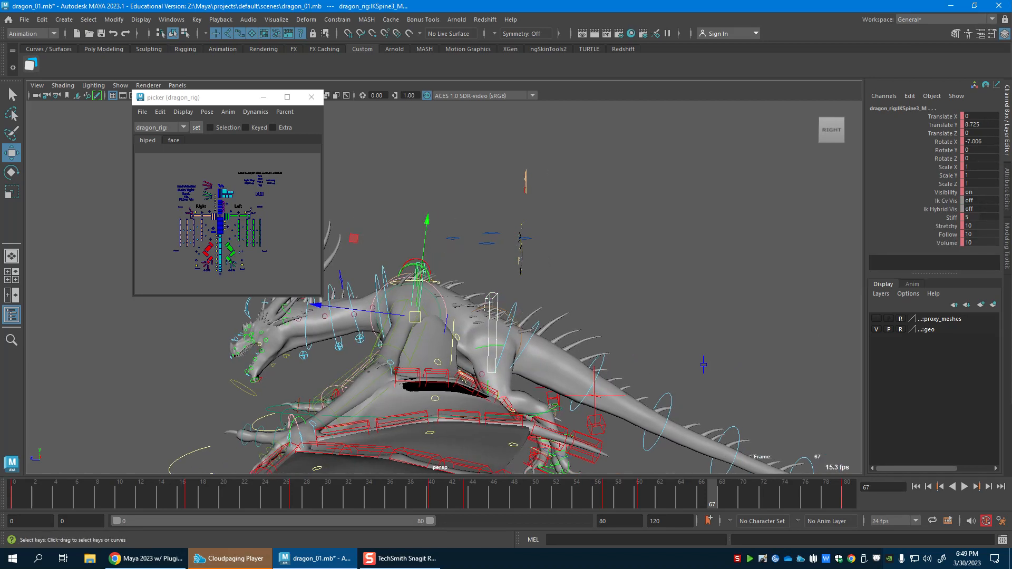
# Try raising both IK spine controls in Y, and undo the move and the Translate Y key offsets.
pyautogui.moveTo(627, 340); pyautogui.dragTo(612, 312, button='middle')
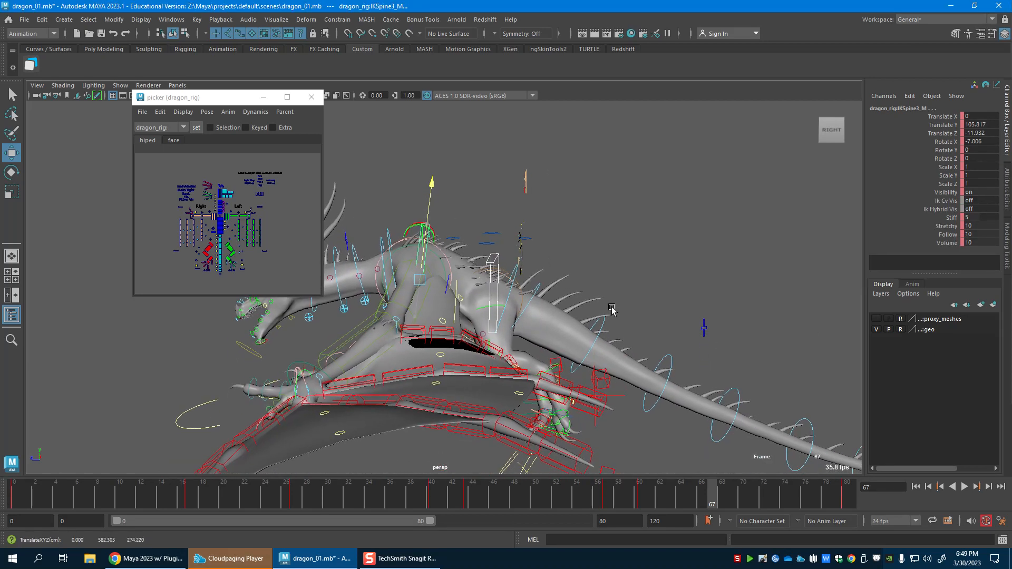
pyautogui.hotkey('ctrl', 'z')
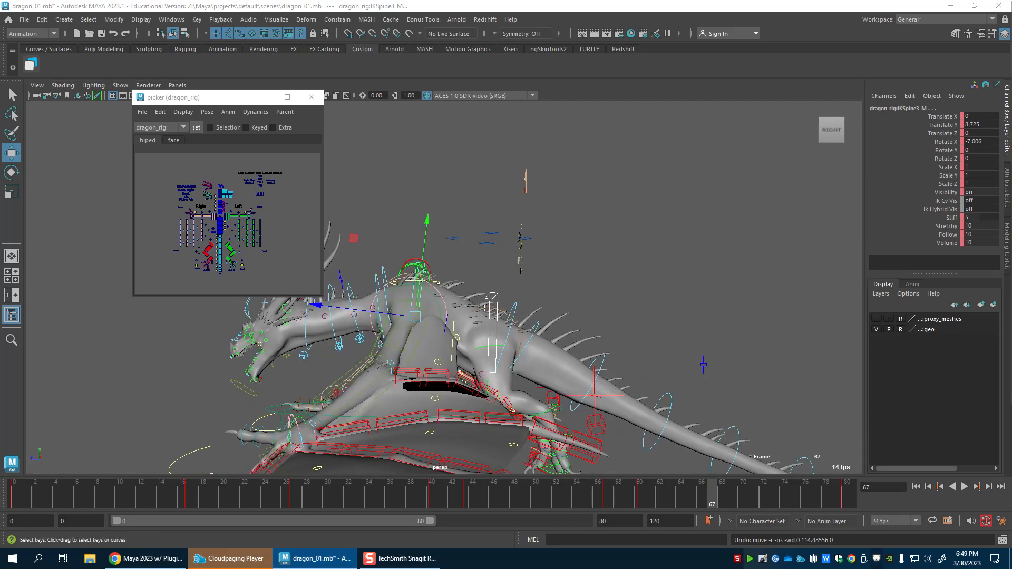
pyautogui.hotkey('ctrl', 'z')
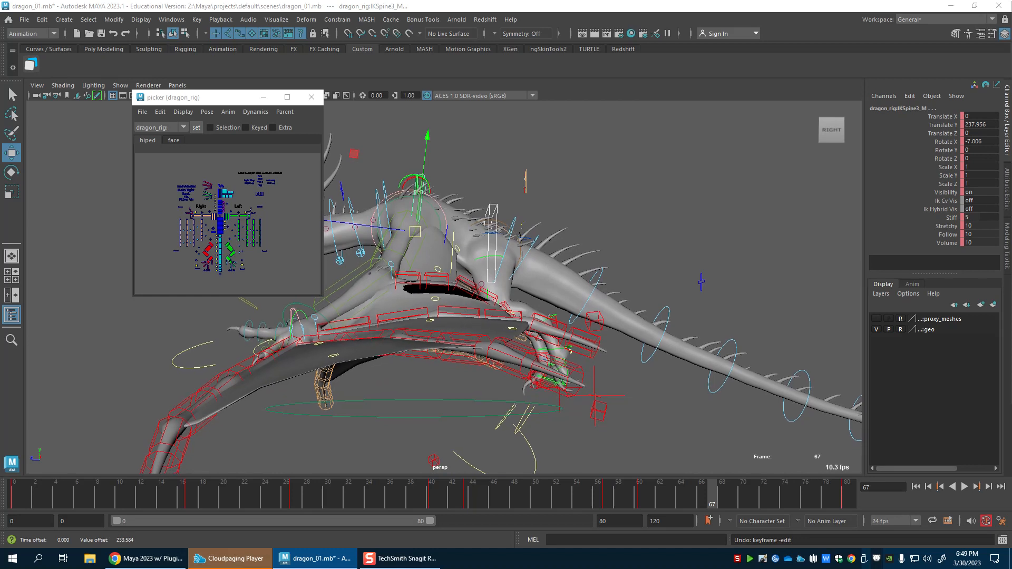
pyautogui.keyDown('alt'); pyautogui.moveTo(644, 360); pyautogui.dragTo(583, 327); pyautogui.keyUp('alt')
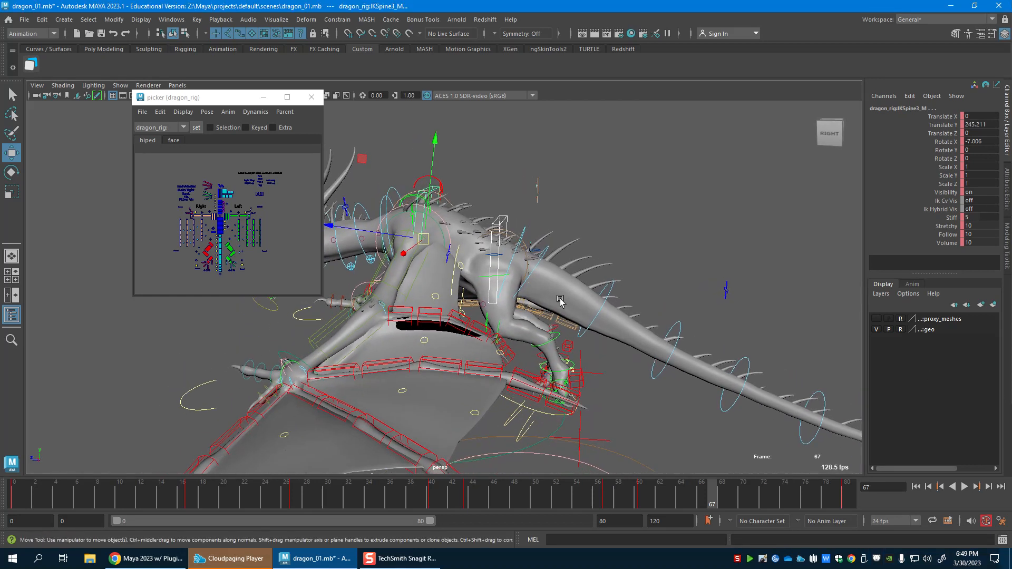
pyautogui.hotkey('ctrl', 'z')
pyautogui.hotkey('ctrl', 'z')
pyautogui.hotkey('ctrl', 'z')
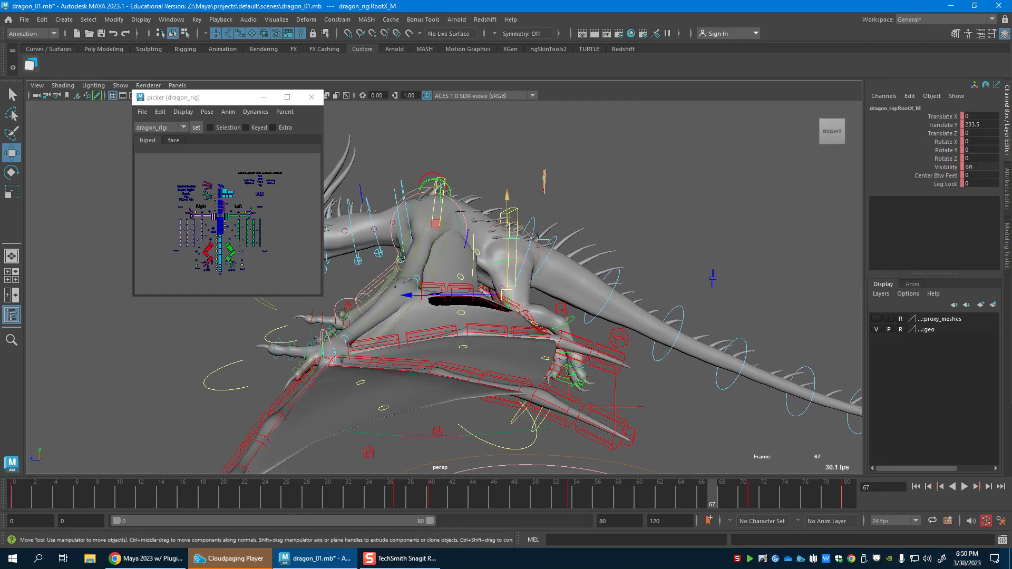
pyautogui.hotkey('ctrl', 'z')
pyautogui.hotkey('ctrl', 'z')
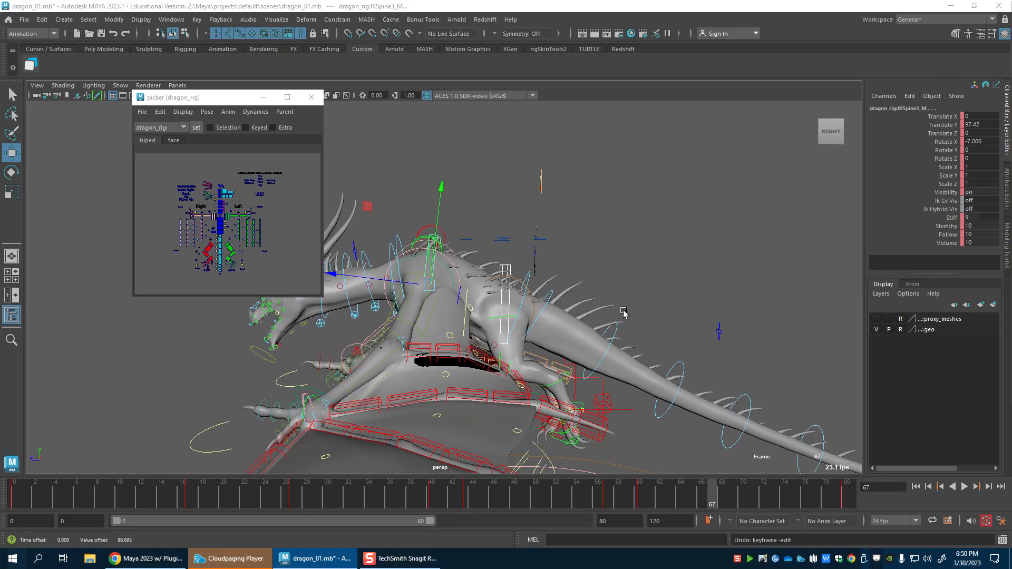
# With both IK spine controls selected, raise their Translate Y keys until IKSpine3_M is at 103.802 at frame 67.
pyautogui.click(543, 240)
pyautogui.hotkey('ctrl', 'z')
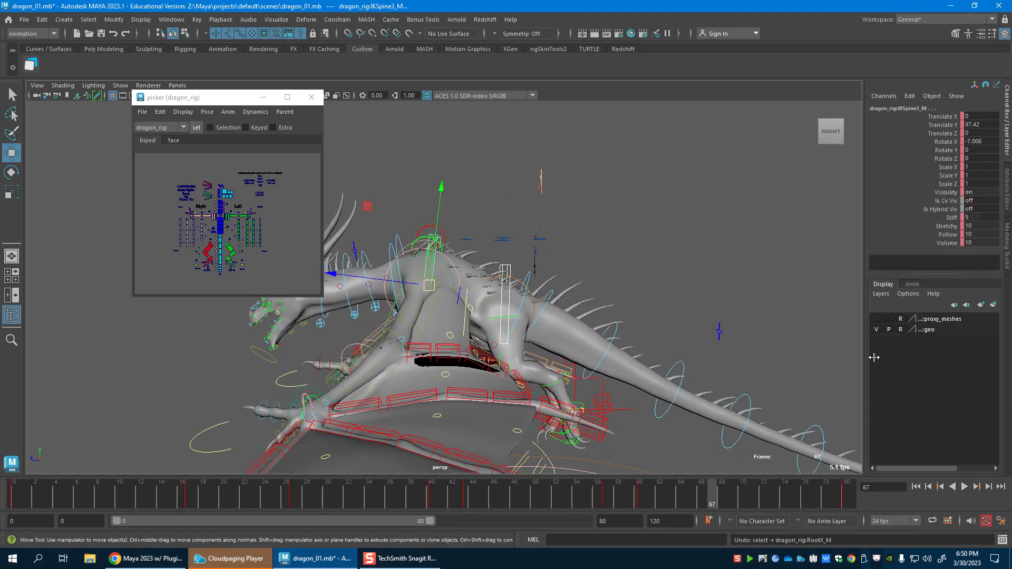
pyautogui.keyDown('alt'); pyautogui.moveTo(582, 354); pyautogui.dragTo(585, 359, button='middle'); pyautogui.keyUp('alt')
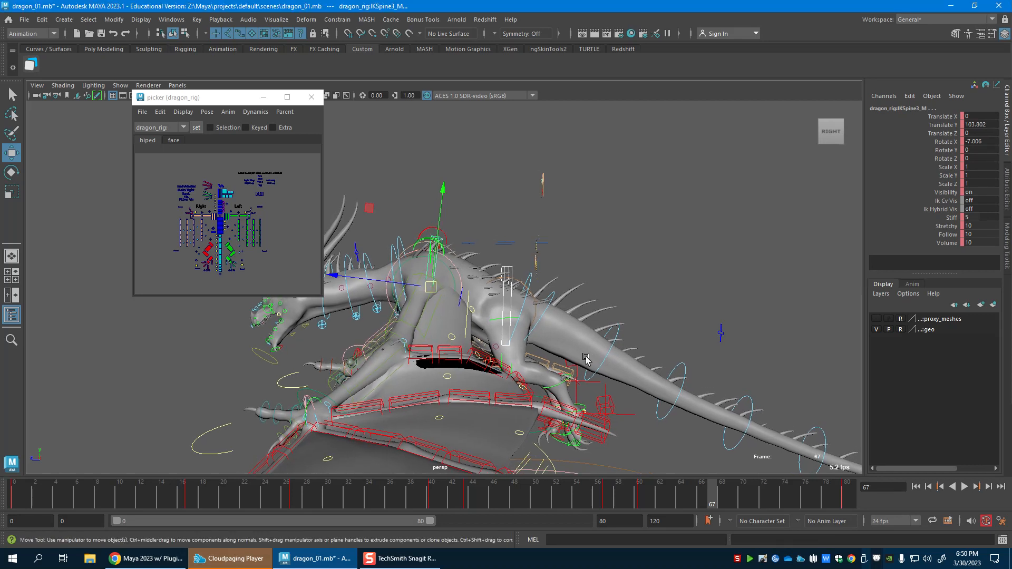
pyautogui.keyDown('alt'); pyautogui.moveTo(523, 355); pyautogui.dragTo(543, 334, button='middle'); pyautogui.keyUp('alt')
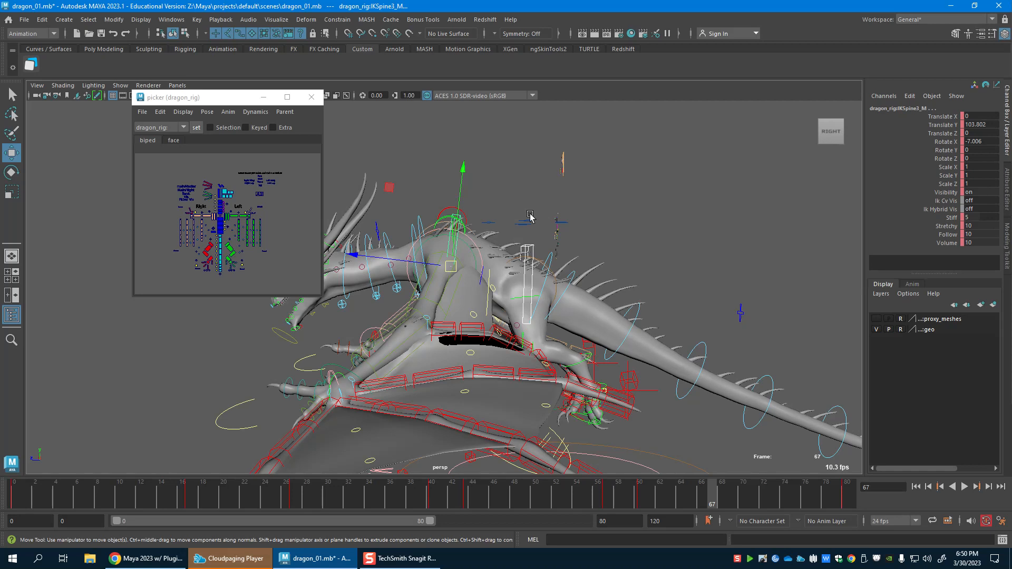
# Select only the IKSpine1_M control at the dragon's hips and make its Translate Y channel active.
pyautogui.click(510, 291)
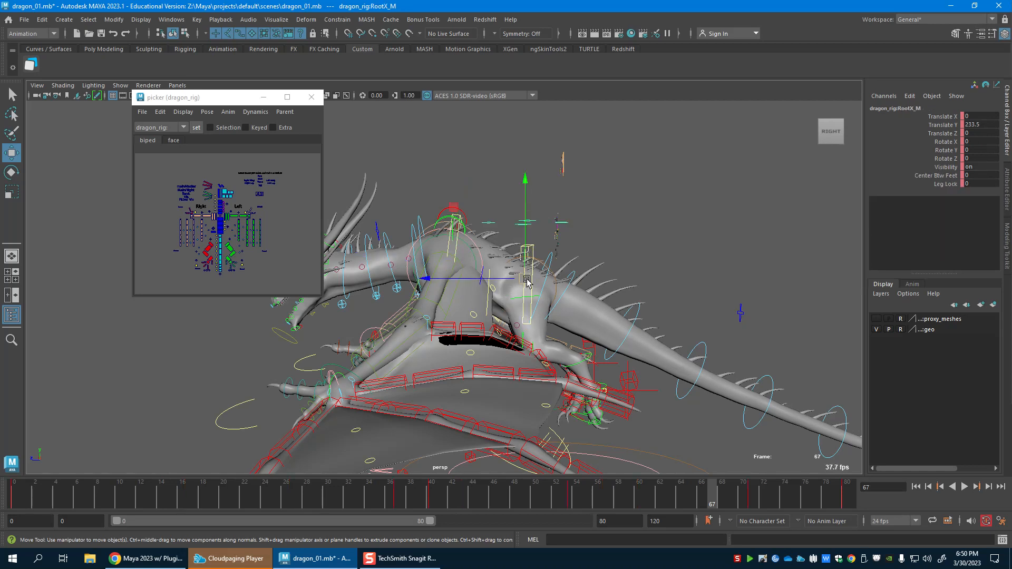
pyautogui.click(537, 256)
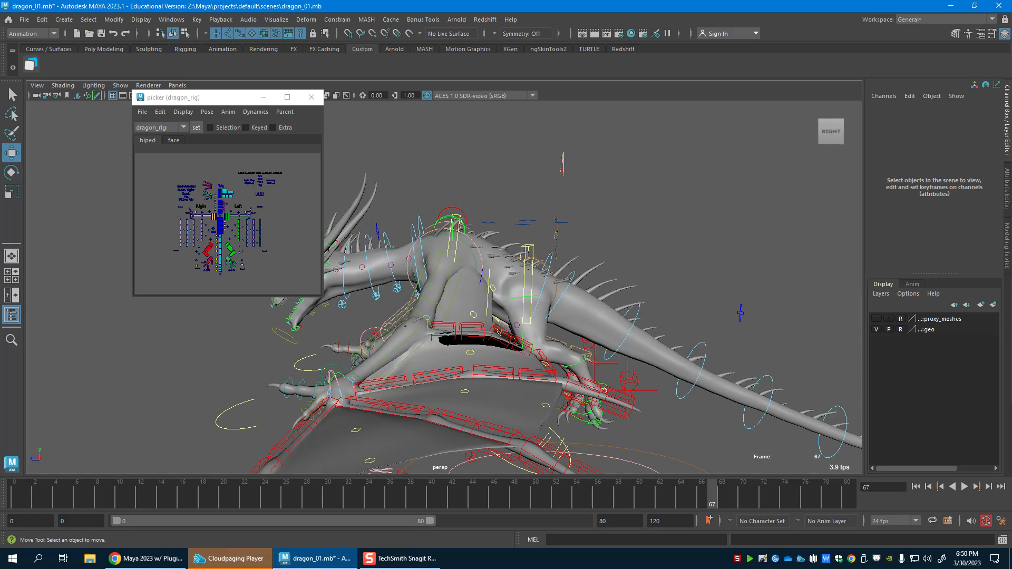
pyautogui.click(532, 256)
pyautogui.click(944, 126)
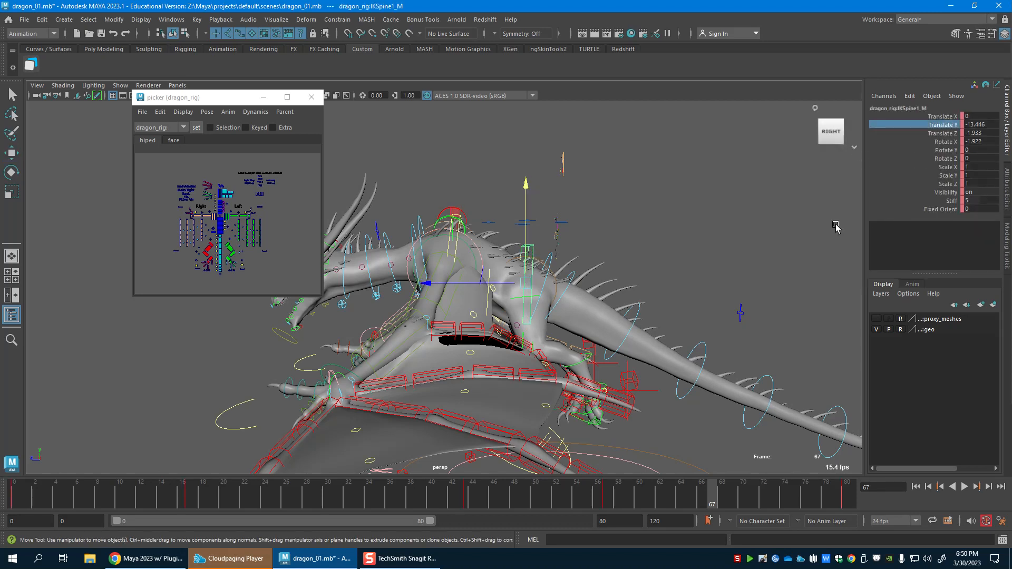
pyautogui.keyDown('alt'); pyautogui.moveTo(554, 350); pyautogui.dragTo(583, 351, button='middle'); pyautogui.keyUp('alt')
pyautogui.keyDown('alt'); pyautogui.moveTo(583, 351); pyautogui.dragTo(521, 352, button='right'); pyautogui.keyUp('alt')
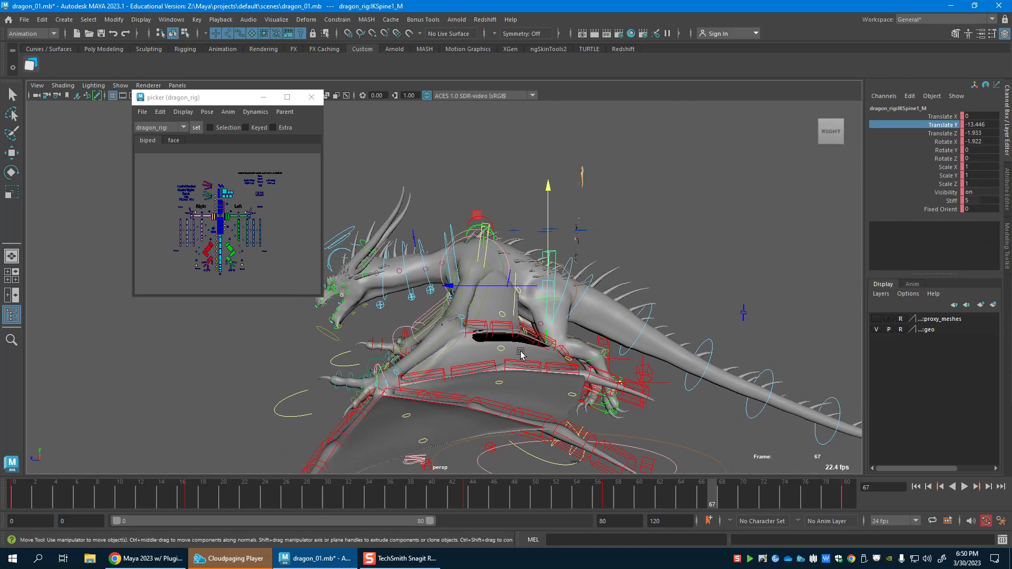
# Set the Translate Y and Translate Z of the MainExtra4 control to 0.
pyautogui.keyDown('alt'); pyautogui.moveTo(521, 352); pyautogui.dragTo(463, 349); pyautogui.keyUp('alt')
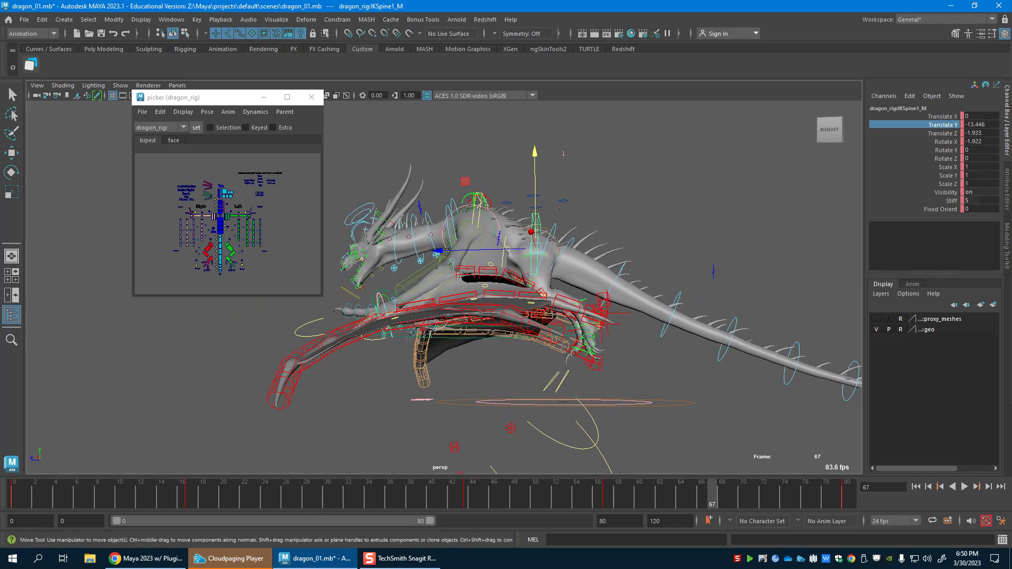
pyautogui.click(475, 342)
pyautogui.moveTo(972, 125); pyautogui.dragTo(977, 132)
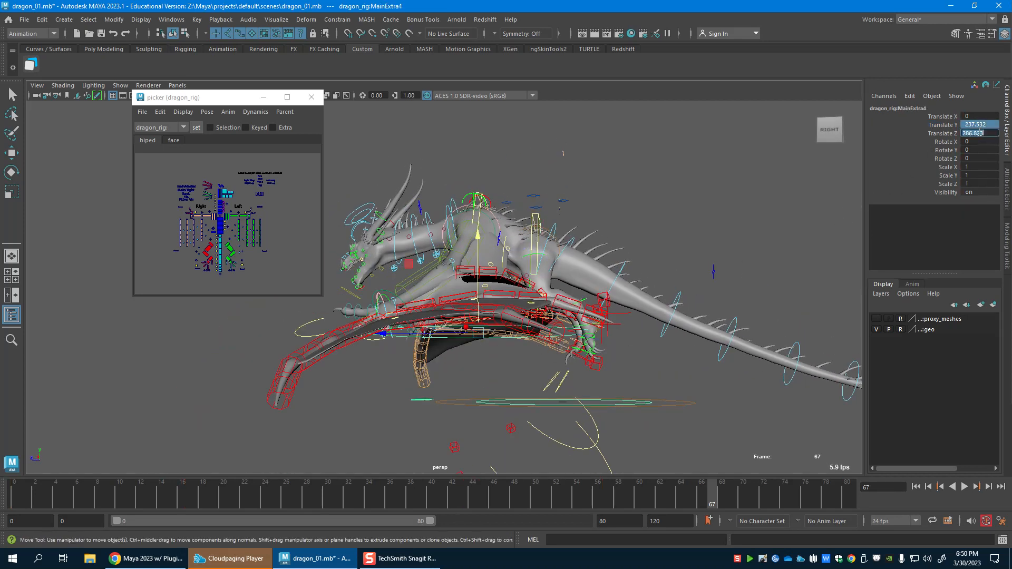
pyautogui.write('0')
pyautogui.press('Return')
# Set the Translate Y and Translate Z of the MainExtra1 ground control to 0.
pyautogui.keyDown('alt'); pyautogui.moveTo(857, 261); pyautogui.dragTo(633, 200); pyautogui.keyUp('alt')
pyautogui.moveTo(577, 427); pyautogui.dragTo(577, 427)
pyautogui.press('w')
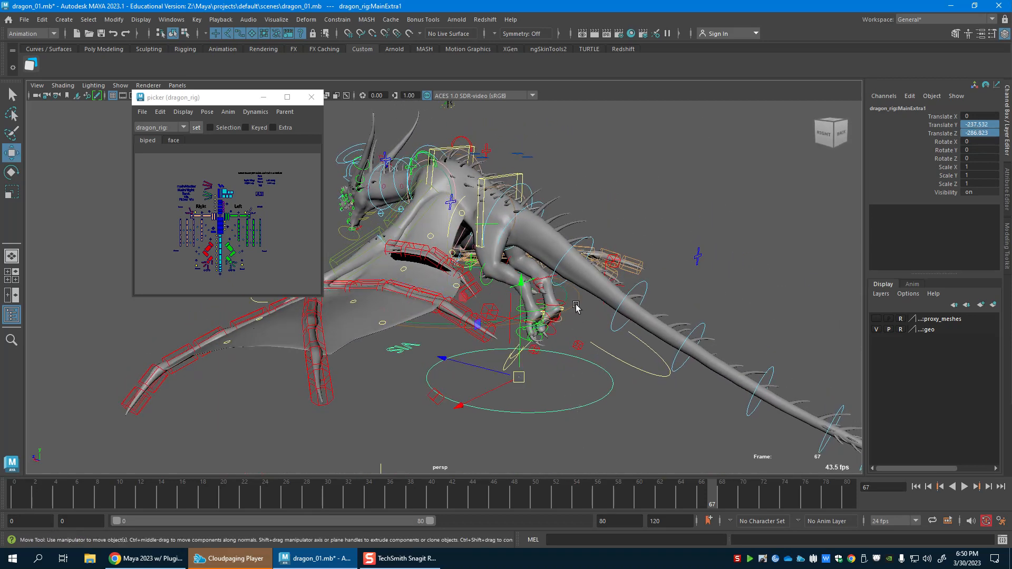
pyautogui.hotkey('ctrl', 'z')
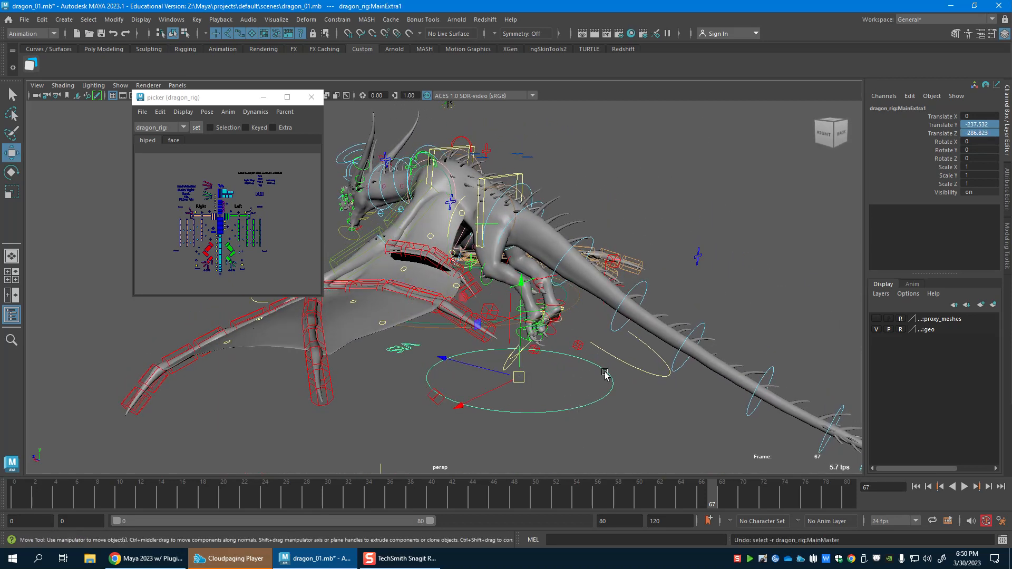
pyautogui.click(984, 133)
pyautogui.write('0')
pyautogui.press('Return')
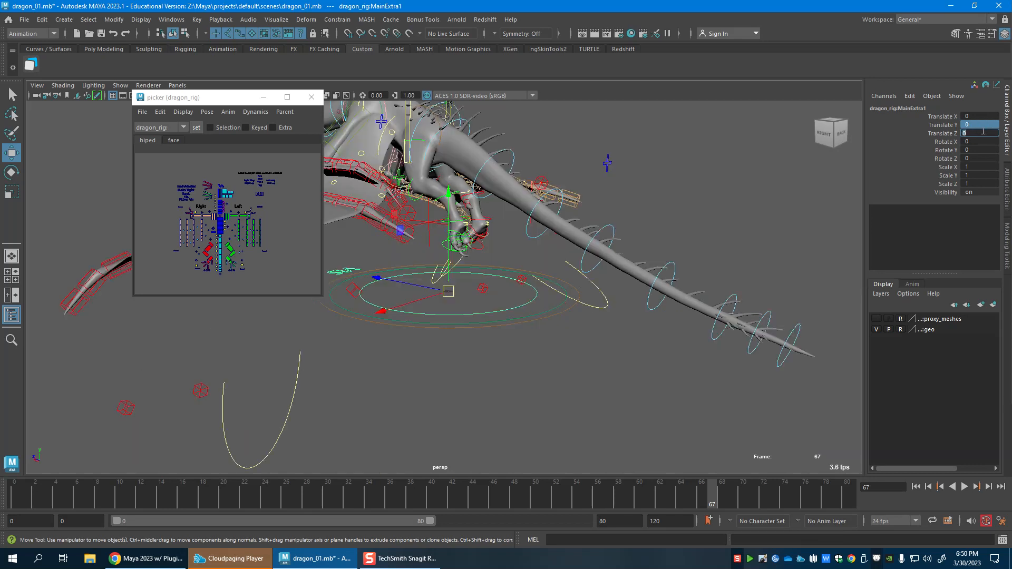
pyautogui.scroll(-3, 547, 312)
pyautogui.keyDown('alt'); pyautogui.moveTo(547, 312); pyautogui.dragTo(612, 385, button='middle'); pyautogui.keyUp('alt')
pyautogui.keyDown('alt'); pyautogui.moveTo(613, 385); pyautogui.dragTo(576, 329); pyautogui.keyUp('alt')
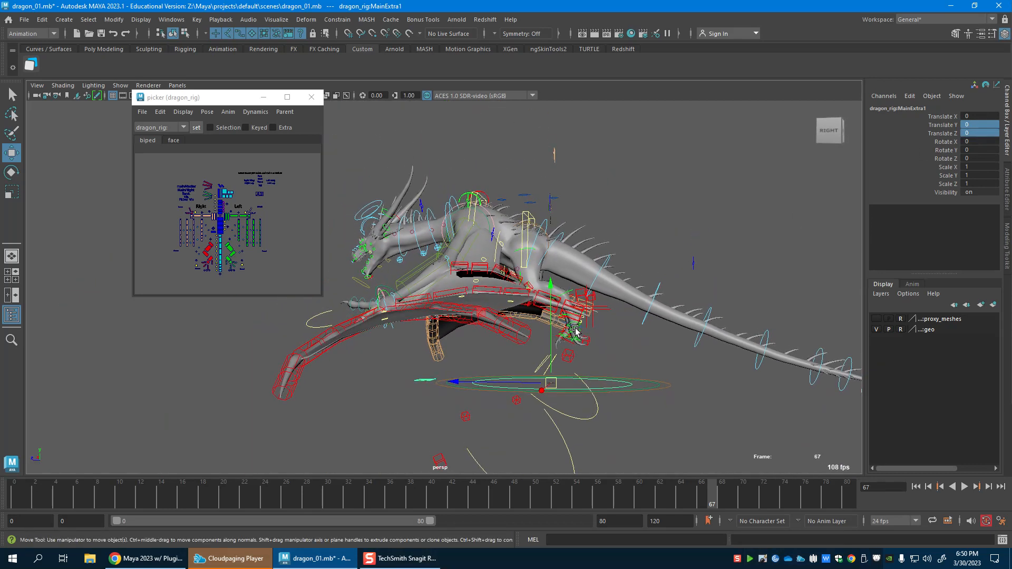
# Lower the Translate Y keys of the RootX_M control until it is at 108.123 at frame 67.
pyautogui.click(549, 196)
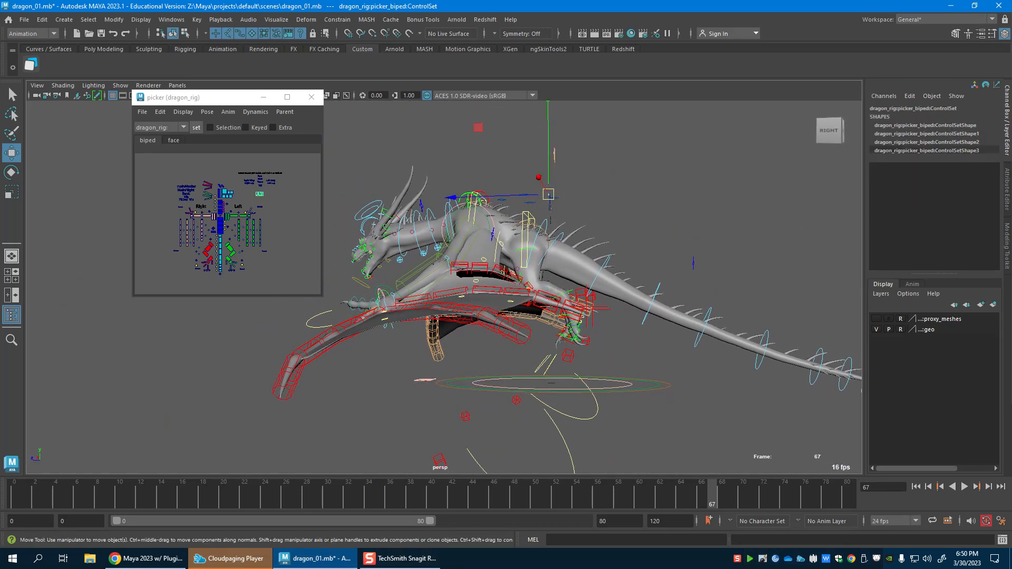
pyautogui.click(537, 202)
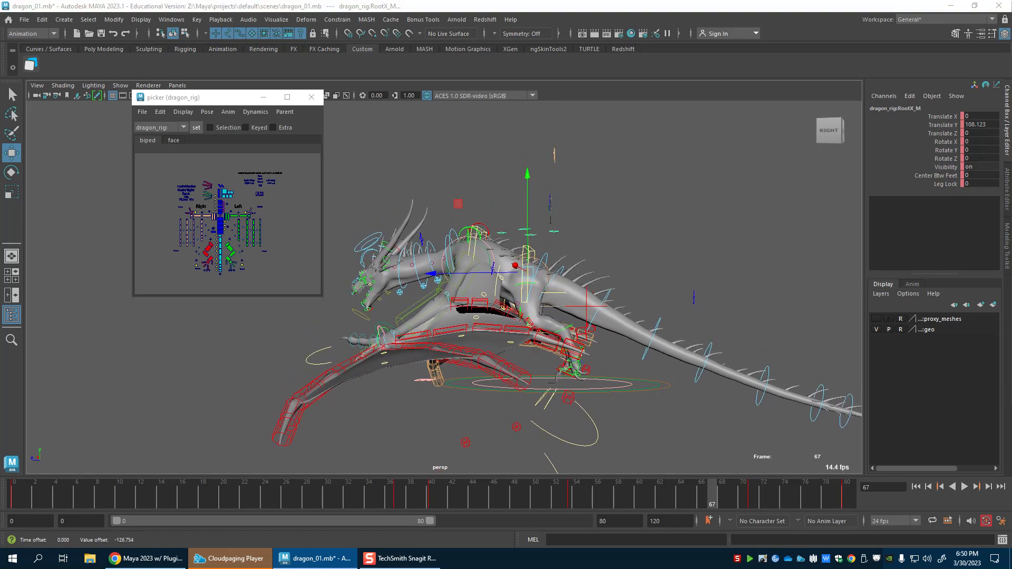
pyautogui.moveTo(548, 366)
pyautogui.keyDown('alt'); pyautogui.mouseDown(button='middle')
pyautogui.moveTo(571, 381)
pyautogui.moveTo(549, 354)
pyautogui.mouseUp(button='middle'); pyautogui.keyUp('alt')
pyautogui.keyDown('alt'); pyautogui.moveTo(550, 354); pyautogui.dragTo(554, 384); pyautogui.keyUp('alt')
pyautogui.keyDown('alt'); pyautogui.moveTo(554, 384); pyautogui.dragTo(660, 387, button='right'); pyautogui.keyUp('alt')
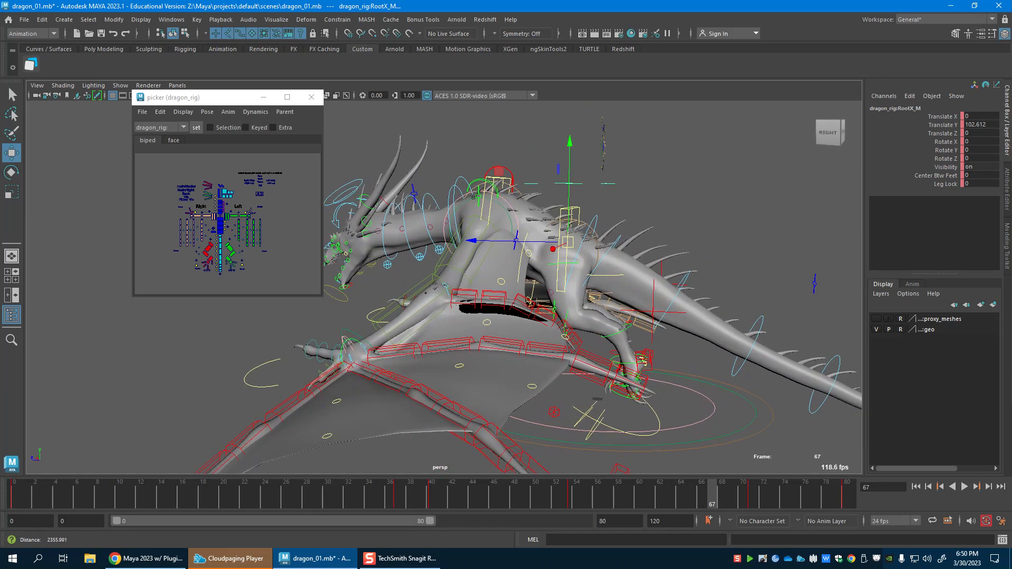
pyautogui.keyDown('alt'); pyautogui.moveTo(659, 386); pyautogui.dragTo(637, 371, button='middle'); pyautogui.keyUp('alt')
pyautogui.keyDown('alt'); pyautogui.moveTo(636, 372); pyautogui.dragTo(629, 359); pyautogui.keyUp('alt')
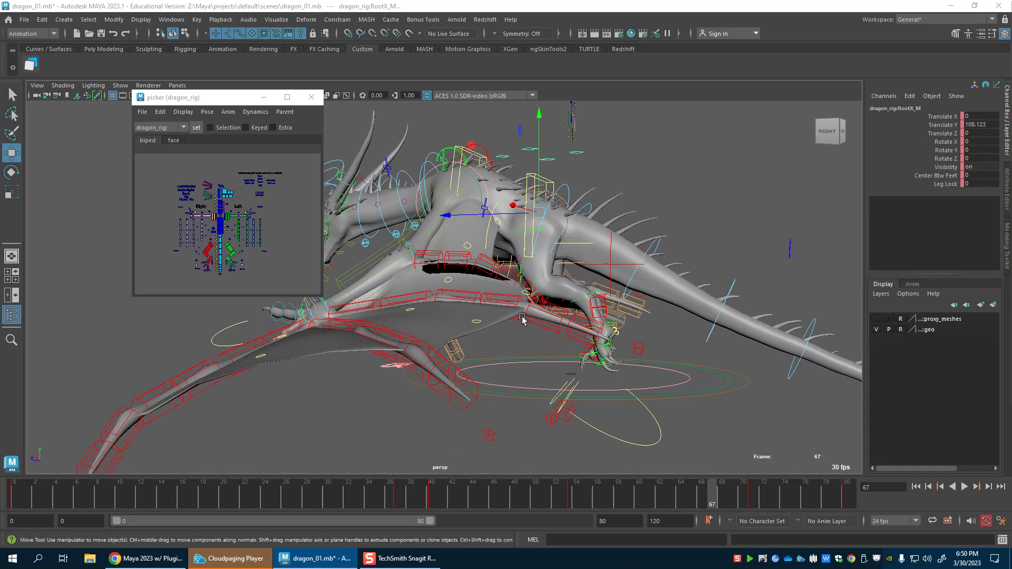
# Select all of the dragon rig's controls and open Studio Library.
pyautogui.scroll(-3, 548, 333)
pyautogui.keyDown('alt'); pyautogui.moveTo(549, 333); pyautogui.dragTo(438, 342, button='right'); pyautogui.keyUp('alt')
pyautogui.keyDown('alt'); pyautogui.moveTo(437, 343); pyautogui.dragTo(520, 327, button='middle'); pyautogui.keyUp('alt')
pyautogui.keyDown('alt'); pyautogui.moveTo(520, 327); pyautogui.dragTo(401, 290, button='right'); pyautogui.keyUp('alt')
pyautogui.keyDown('alt'); pyautogui.moveTo(400, 290); pyautogui.dragTo(447, 262); pyautogui.keyUp('alt')
pyautogui.moveTo(391, 178); pyautogui.dragTo(725, 446)
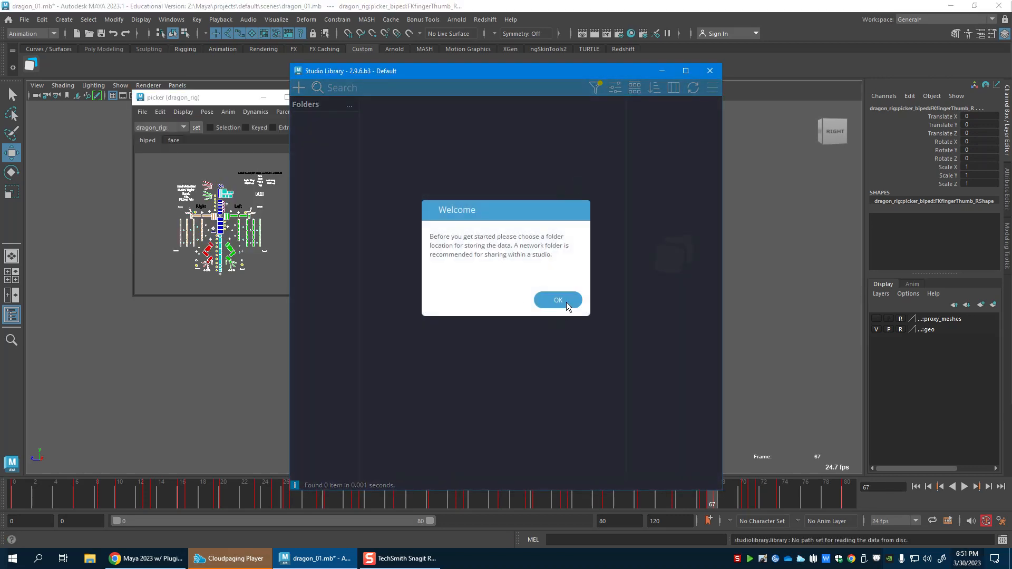
# Choose the StudioLib folder on the home network drive (Z:) as Studio Library's root folder.
pyautogui.click(557, 300)
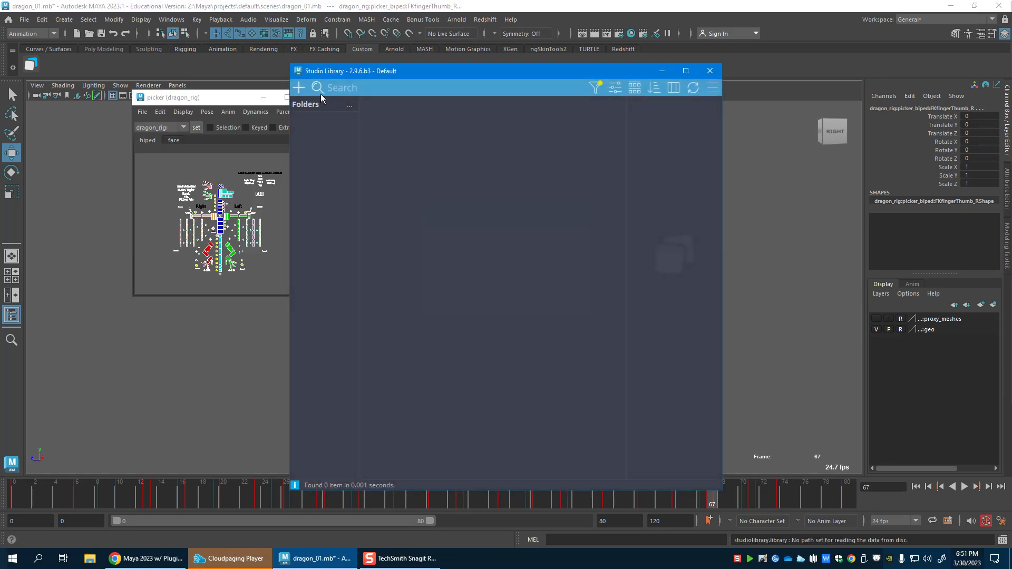
pyautogui.click(303, 88)
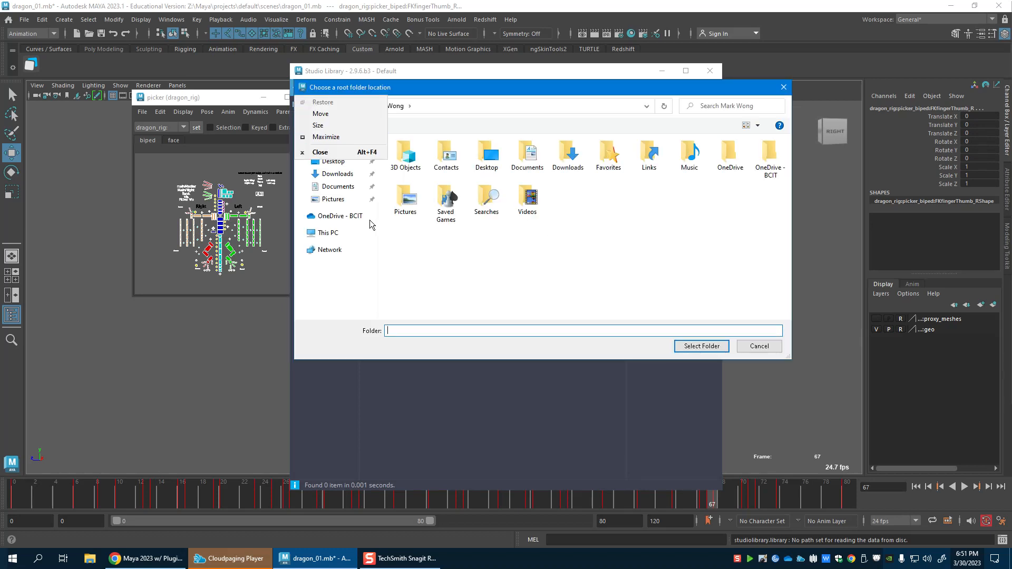
pyautogui.click(327, 234)
pyautogui.click(328, 233)
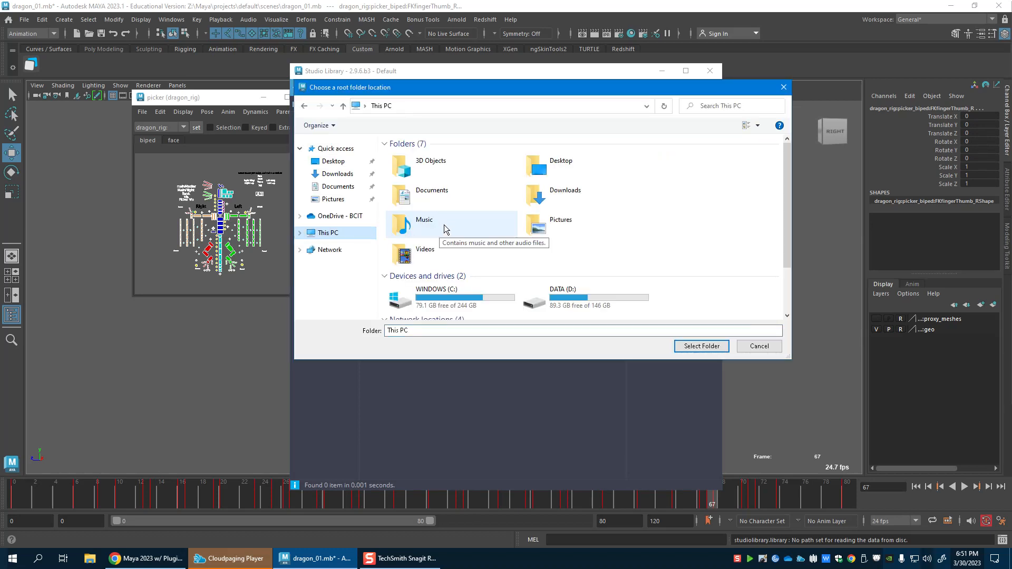
pyautogui.scroll(-2, 587, 301)
pyautogui.doubleClick(580, 305)
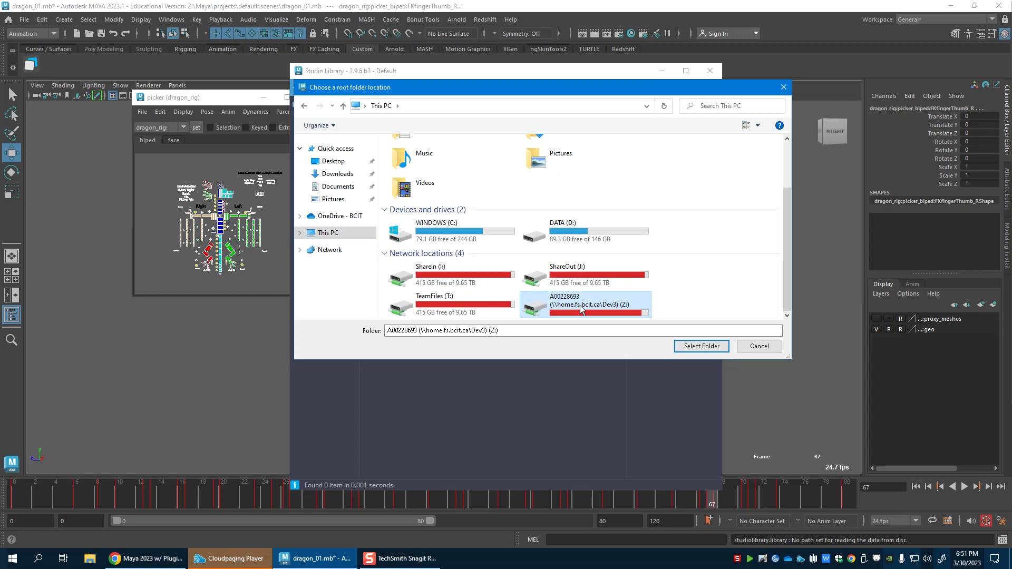
pyautogui.scroll(-3, 442, 234)
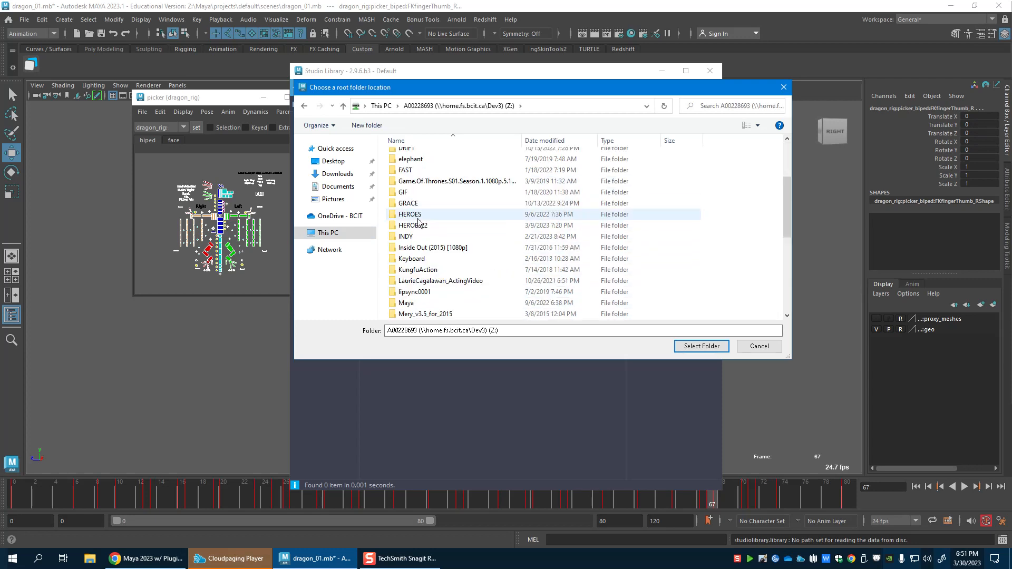
pyautogui.scroll(-2, 445, 277)
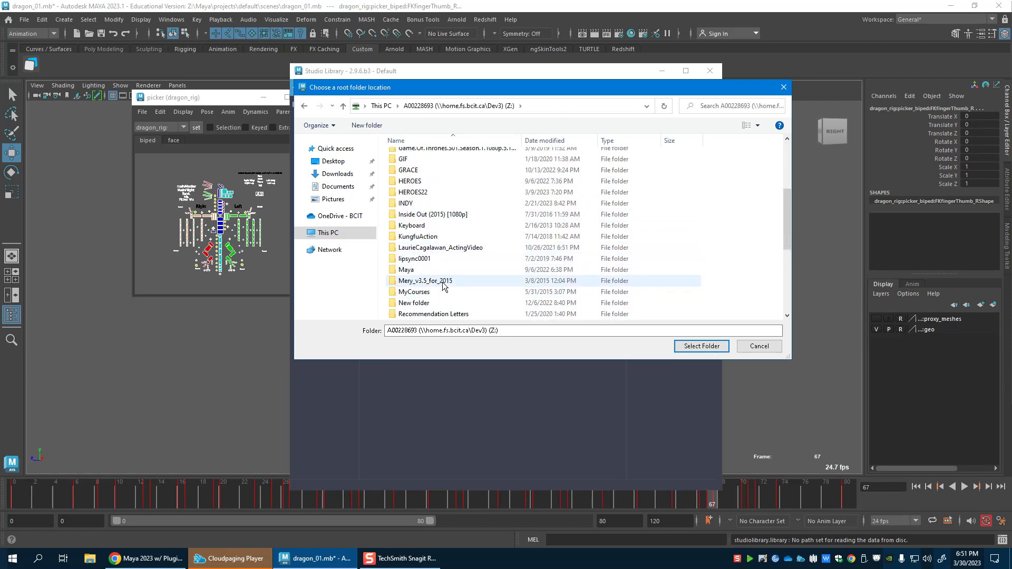
pyautogui.scroll(-2, 443, 285)
pyautogui.click(443, 282)
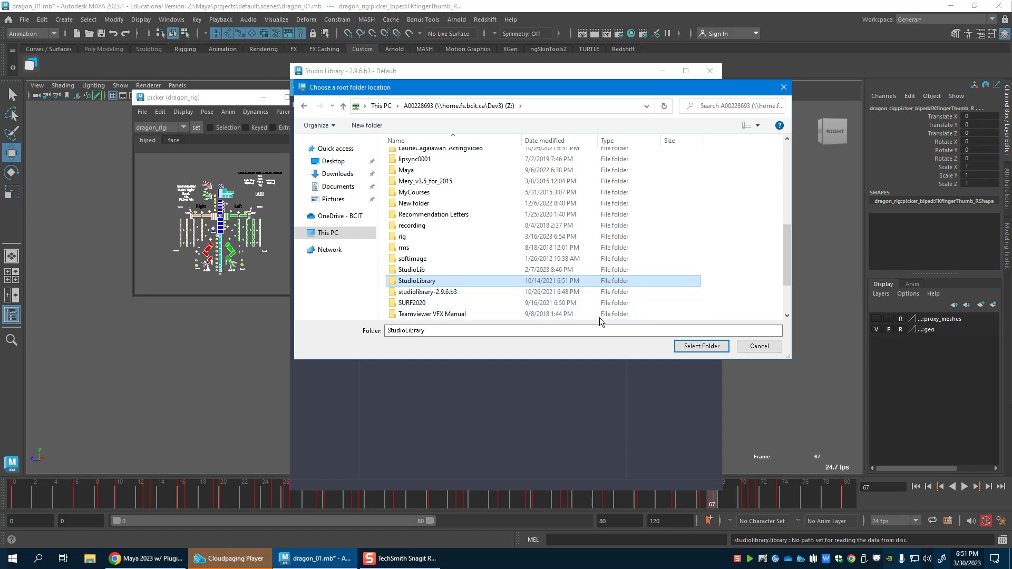
pyautogui.click(406, 269)
pyautogui.click(701, 346)
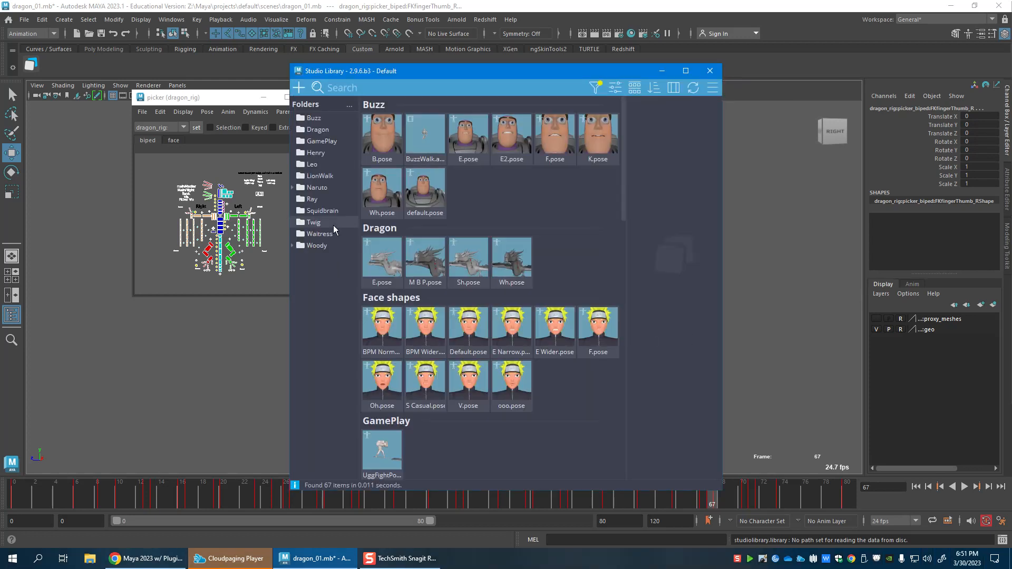
# Save the selected controls' animation to the Dragon folder as FlightCycle, with frame range -21 to 80 and no thumbnail.
pyautogui.rightClick(323, 285)
pyautogui.moveTo(351, 288)
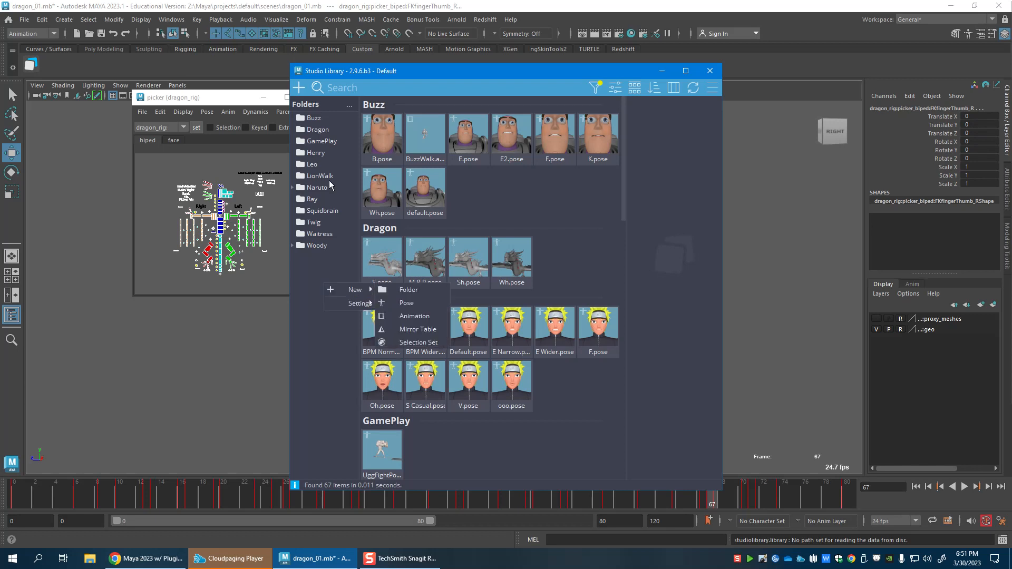
pyautogui.click(330, 130)
pyautogui.moveTo(501, 220)
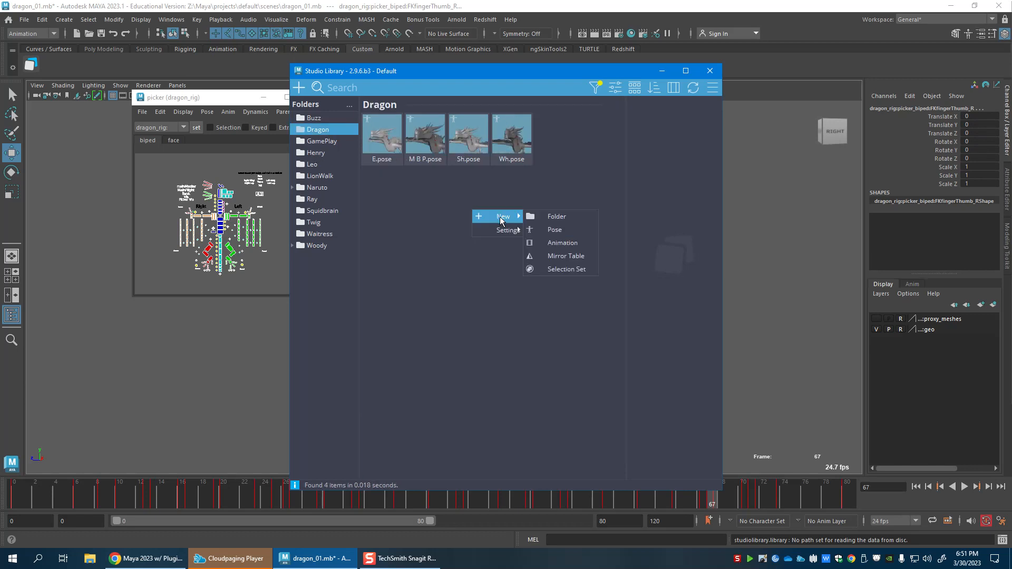
pyautogui.click(563, 242)
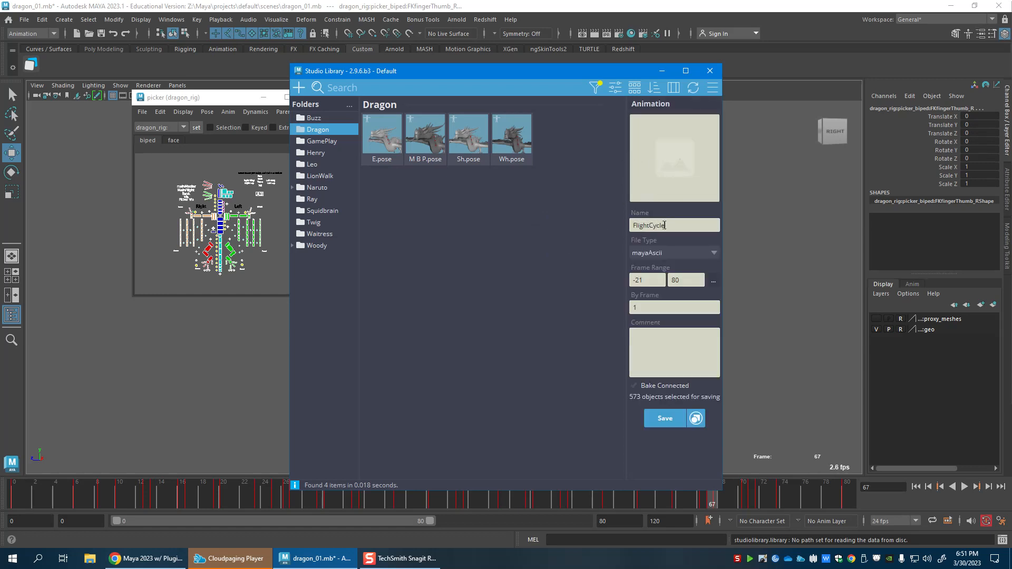
pyautogui.click(665, 419)
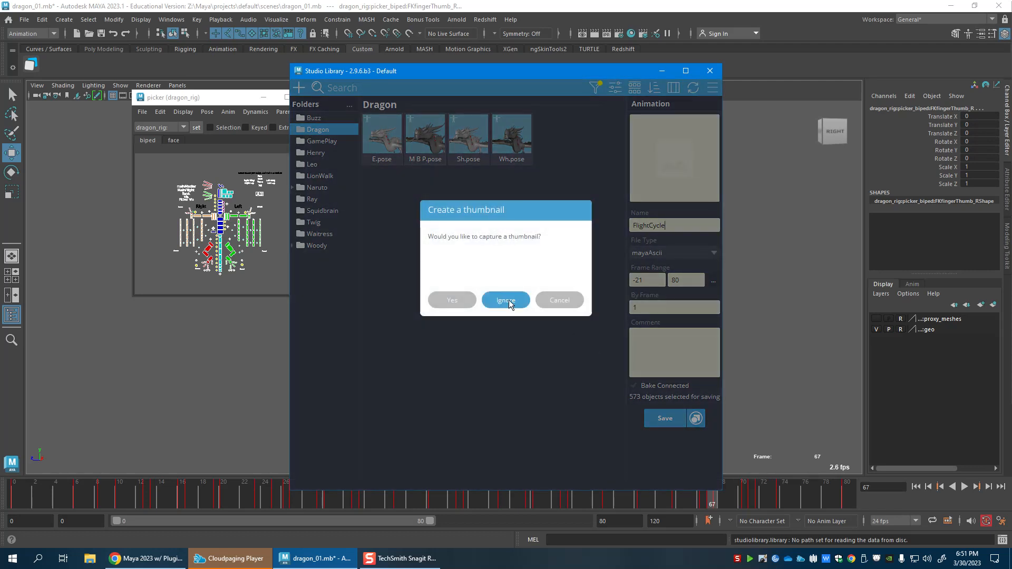
pyautogui.click(507, 300)
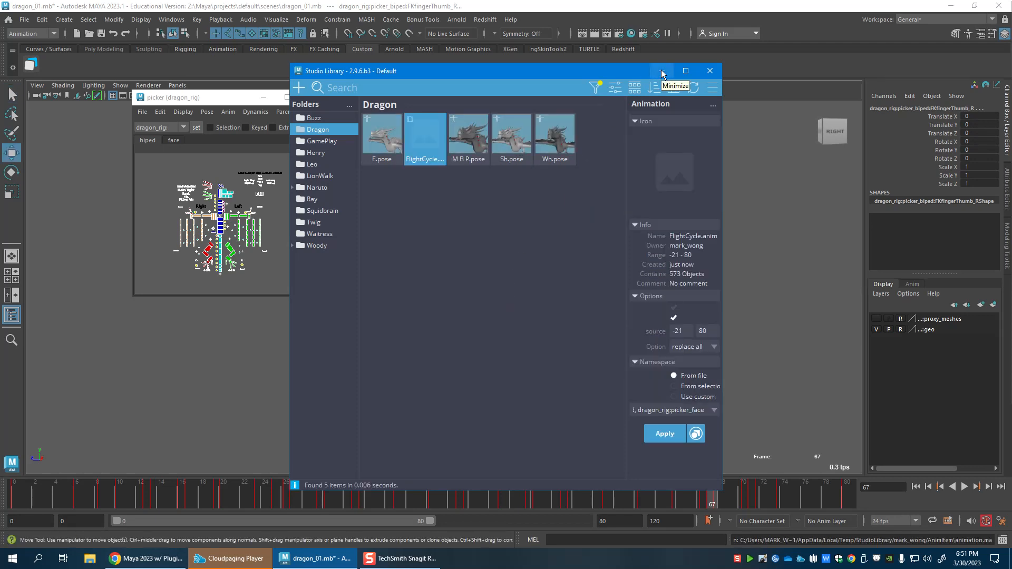
# Minimize the Studio Library and picker windows and clear the control selection.
pyautogui.click(662, 71)
pyautogui.click(264, 97)
pyautogui.click(400, 300)
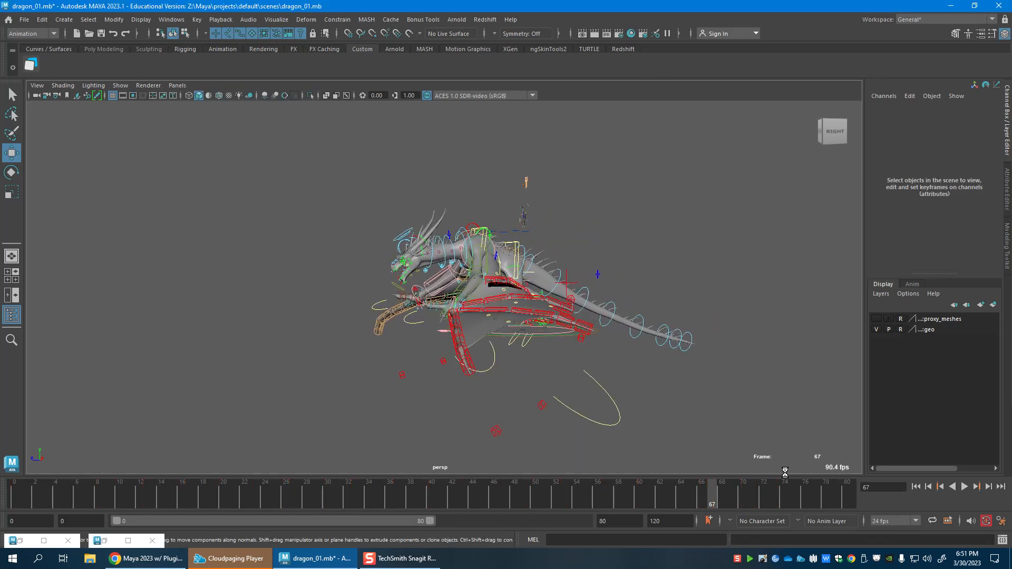
# At frame 0, select all rig controls and set their Translate and Rotate channels to 0.
pyautogui.scroll(3, 485, 350)
pyautogui.keyDown('alt'); pyautogui.moveTo(485, 350); pyautogui.dragTo(429, 389, button='middle'); pyautogui.keyUp('alt')
pyautogui.keyDown('alt'); pyautogui.moveTo(429, 388); pyautogui.dragTo(498, 337); pyautogui.keyUp('alt')
pyautogui.click(13, 502)
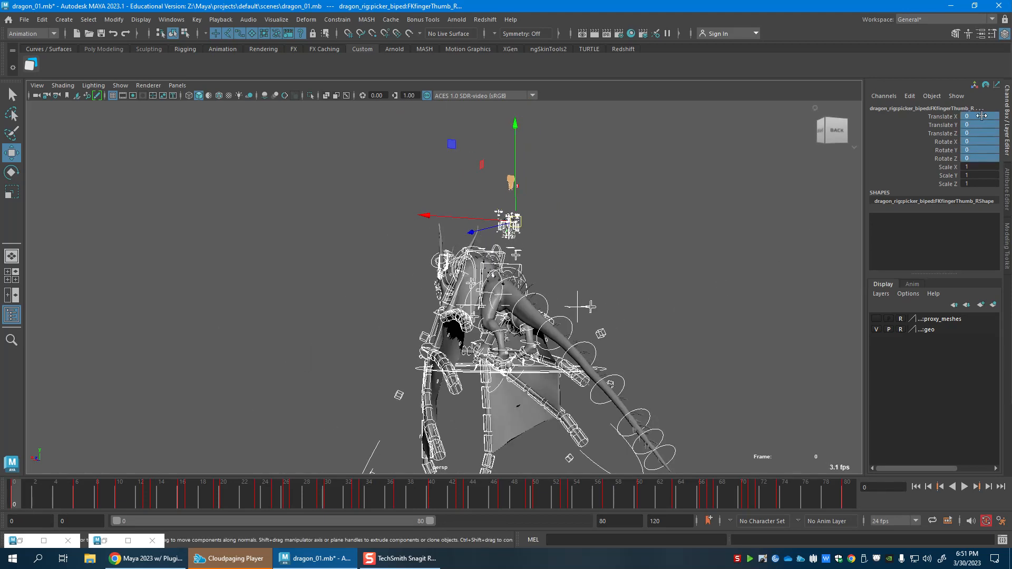
pyautogui.click(820, 131)
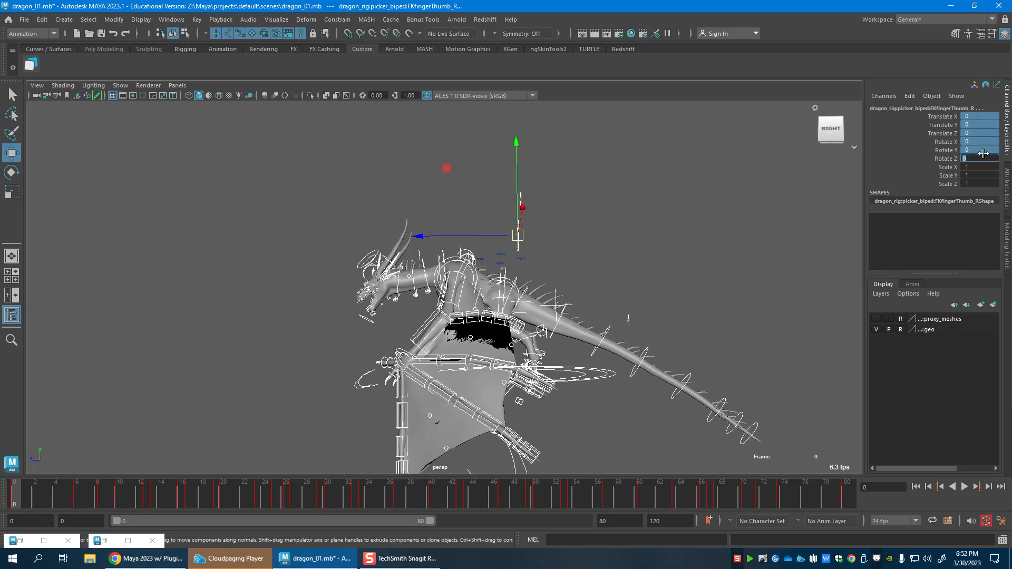
pyautogui.keyDown('alt'); pyautogui.moveTo(666, 354); pyautogui.dragTo(571, 401); pyautogui.keyUp('alt')
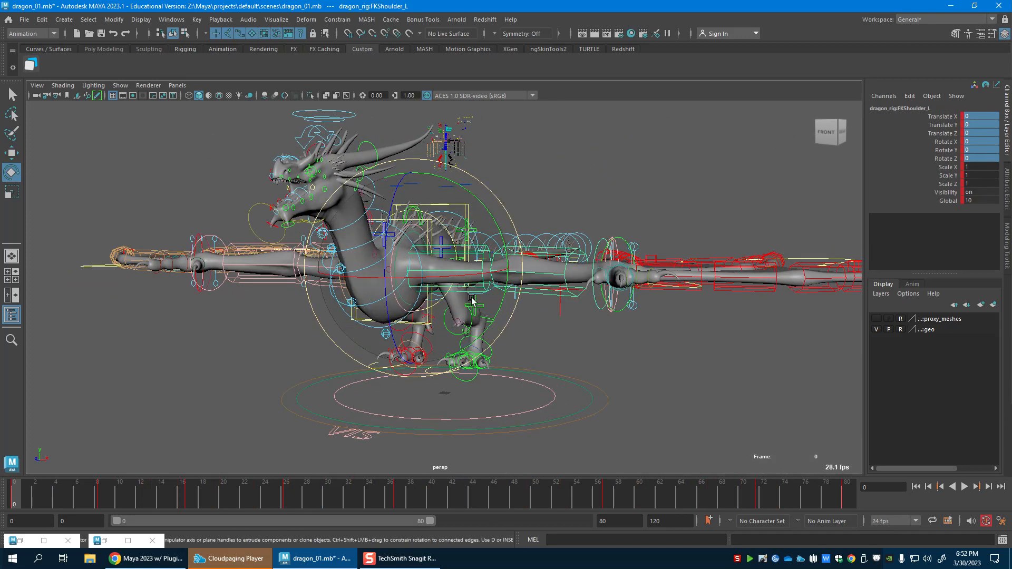
# Fold the left wing down with the FKShoulder_L control and rotate FKWrist_L to about -9.7, 3.5 and -4.8 in X, Y and Z.
pyautogui.moveTo(472, 301)
pyautogui.mouseDown()
pyautogui.moveTo(431, 305)
pyautogui.moveTo(475, 309)
pyautogui.mouseUp()
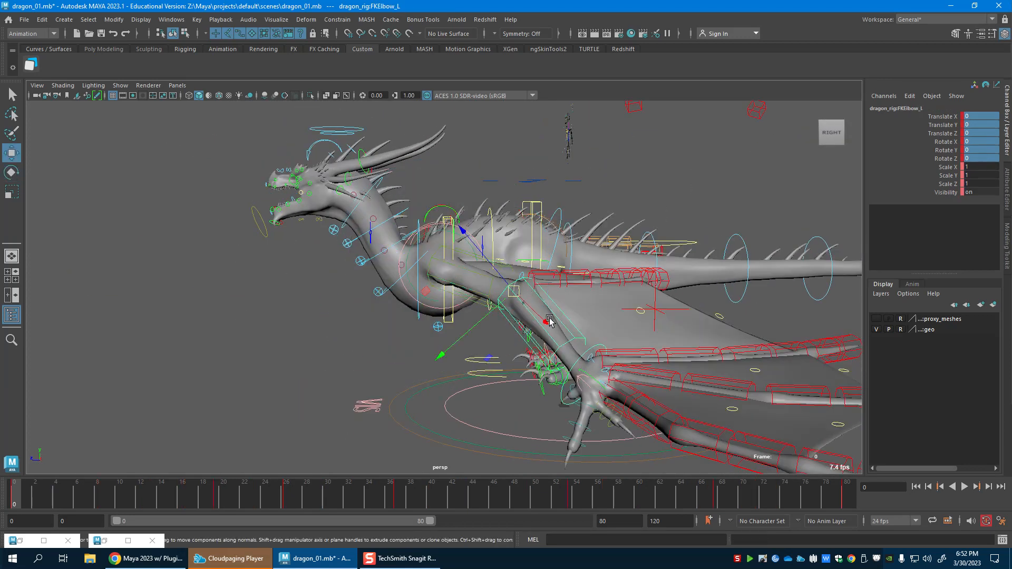
pyautogui.click(553, 363)
pyautogui.moveTo(556, 358); pyautogui.dragTo(404, 382)
pyautogui.keyDown('alt'); pyautogui.moveTo(488, 378); pyautogui.dragTo(606, 355); pyautogui.keyUp('alt')
pyautogui.press('w')
pyautogui.keyDown('alt'); pyautogui.moveTo(516, 348); pyautogui.dragTo(457, 387); pyautogui.keyUp('alt')
pyautogui.click(473, 358)
pyautogui.press('e')
pyautogui.press('w')
pyautogui.keyDown('alt'); pyautogui.moveTo(549, 361); pyautogui.dragTo(199, 288); pyautogui.keyUp('alt')
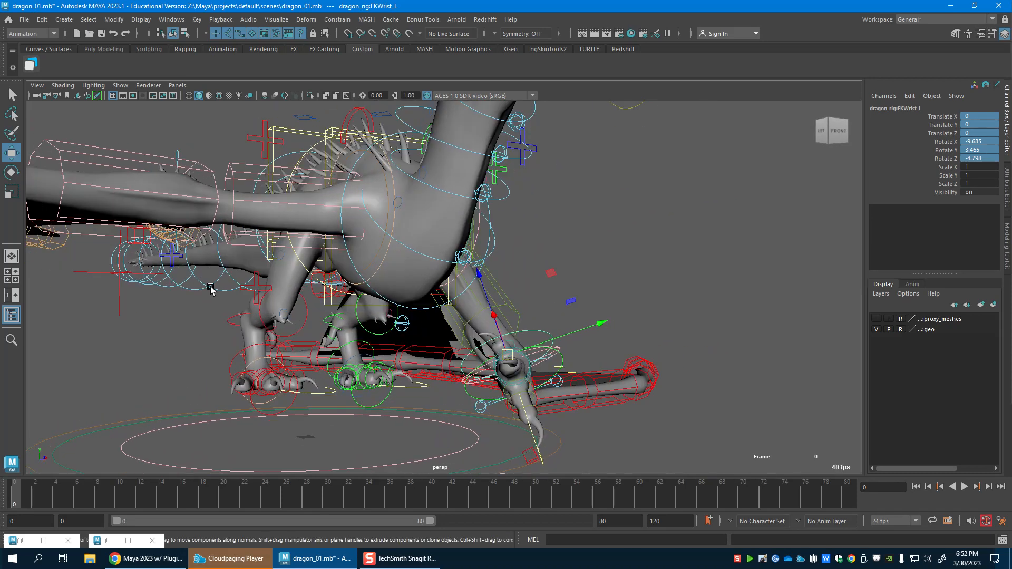
# Set the FKIKBlend of the right leg's FKIKLeg_R control to 10.
pyautogui.click(245, 290)
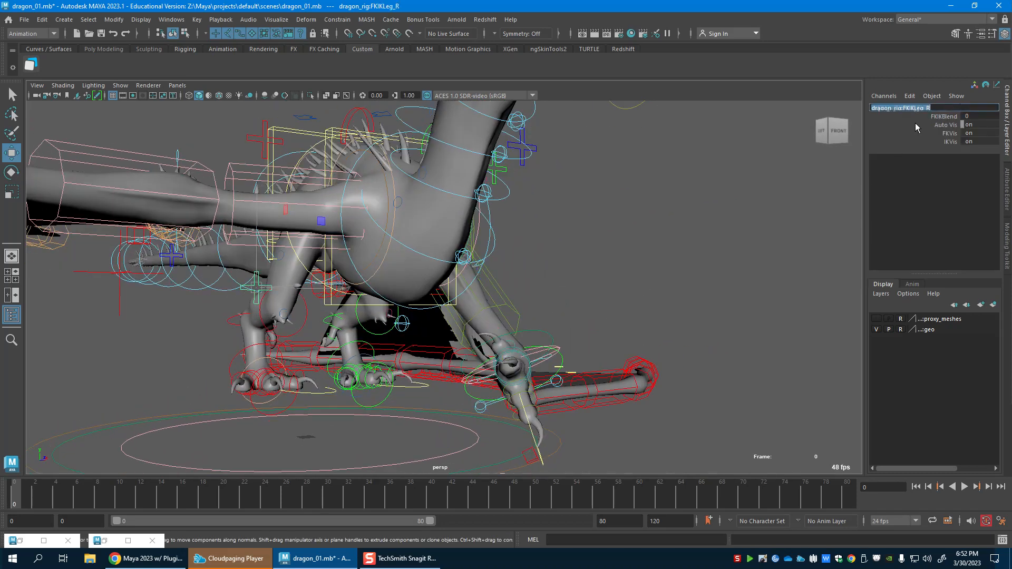
pyautogui.click(944, 116)
pyautogui.moveTo(707, 372); pyautogui.dragTo(731, 372, button='middle')
pyautogui.keyDown('alt'); pyautogui.moveTo(291, 370); pyautogui.dragTo(392, 357); pyautogui.keyUp('alt')
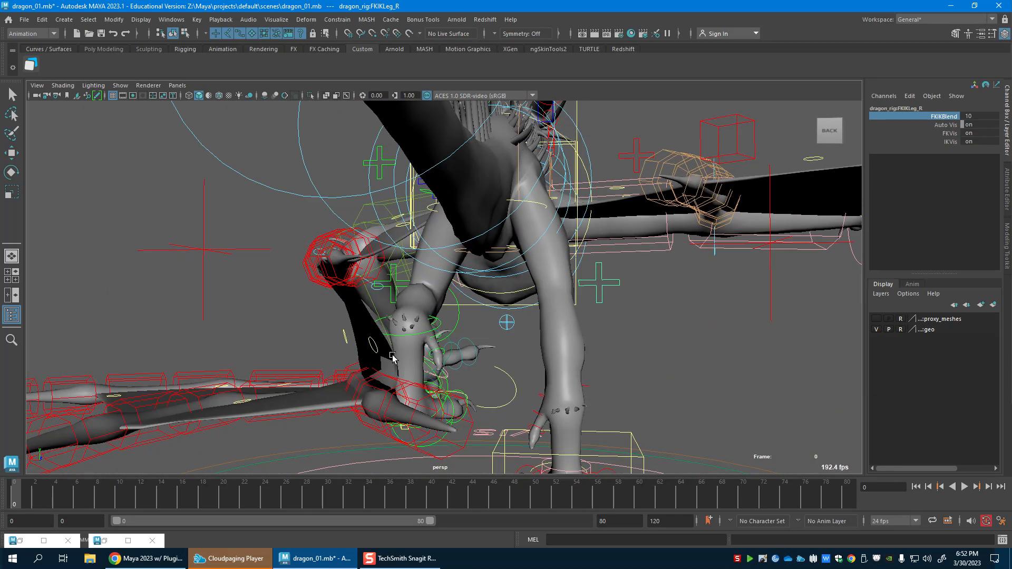
# Select the left leg's FK/IK switch control and raise its FKIKBlend.
pyautogui.click(396, 299)
pyautogui.press('w')
pyautogui.click(936, 117)
pyautogui.moveTo(445, 240); pyautogui.dragTo(781, 304, button='middle')
# Select all rig controls and delete their keys after frame 0 in the Graph Editor.
pyautogui.keyDown('alt'); pyautogui.moveTo(644, 303); pyautogui.dragTo(524, 307, button='right'); pyautogui.keyUp('alt')
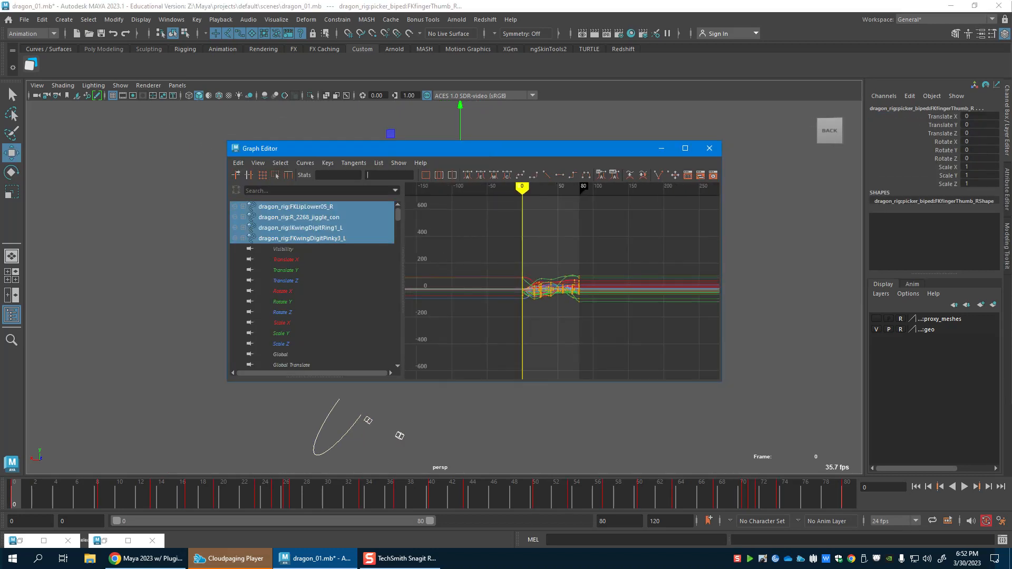
pyautogui.moveTo(525, 331); pyautogui.dragTo(527, 330)
pyautogui.press('f')
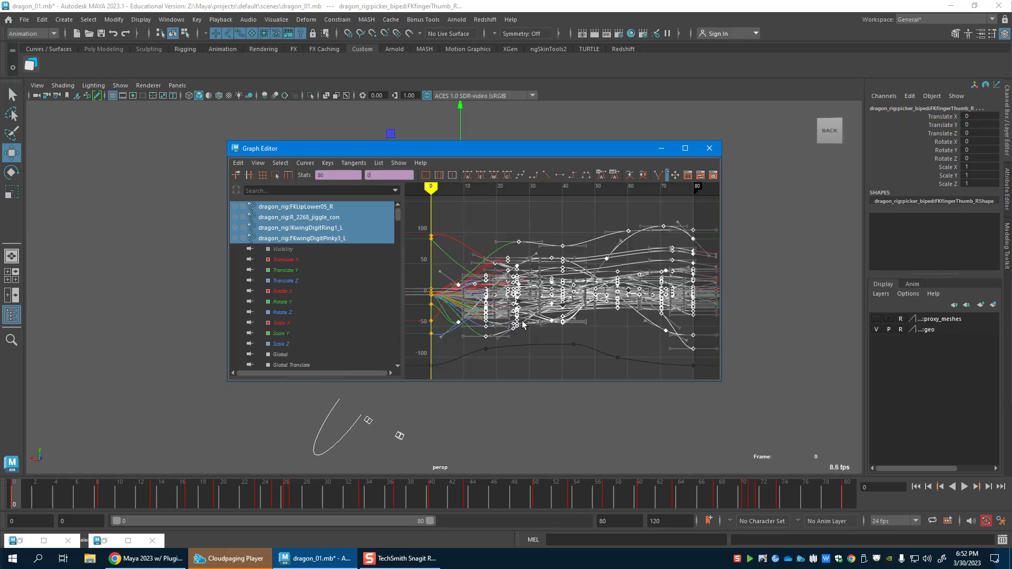
pyautogui.click(509, 221)
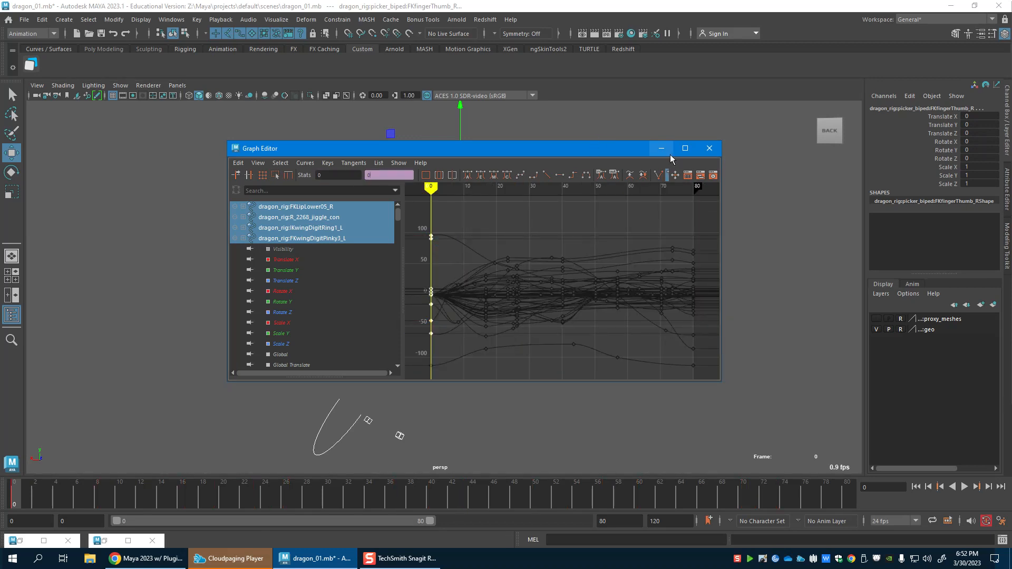
# Minimize the Graph Editor and deselect all the rig controls.
pyautogui.click(265, 163)
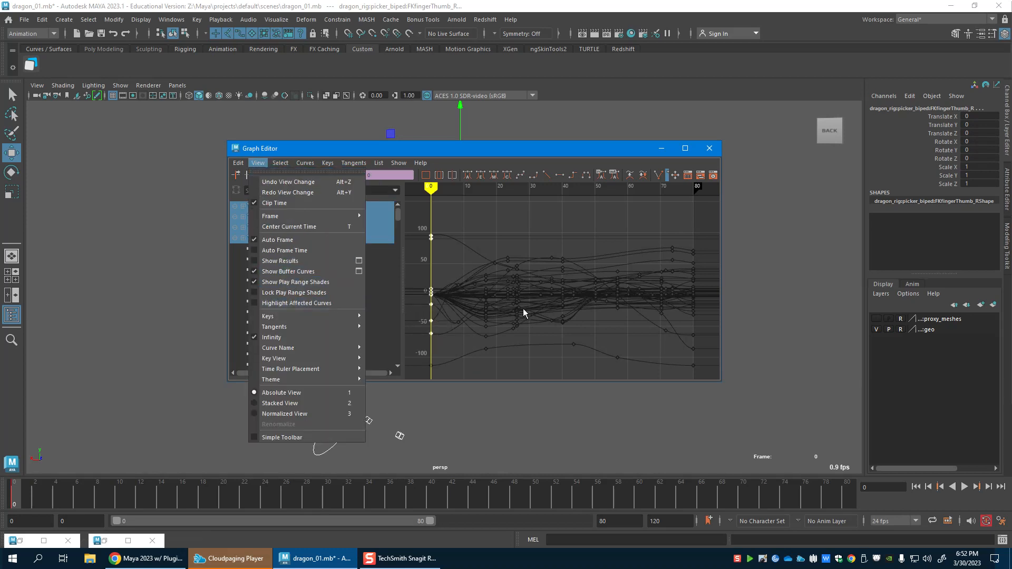
pyautogui.click(662, 148)
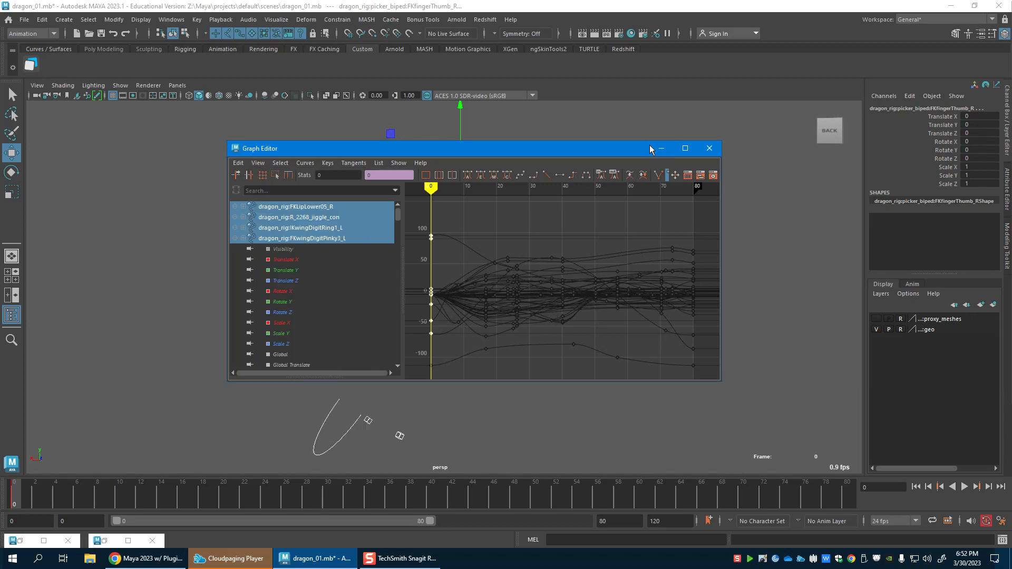
pyautogui.click(662, 148)
pyautogui.keyDown('alt'); pyautogui.moveTo(509, 352); pyautogui.dragTo(443, 383); pyautogui.keyUp('alt')
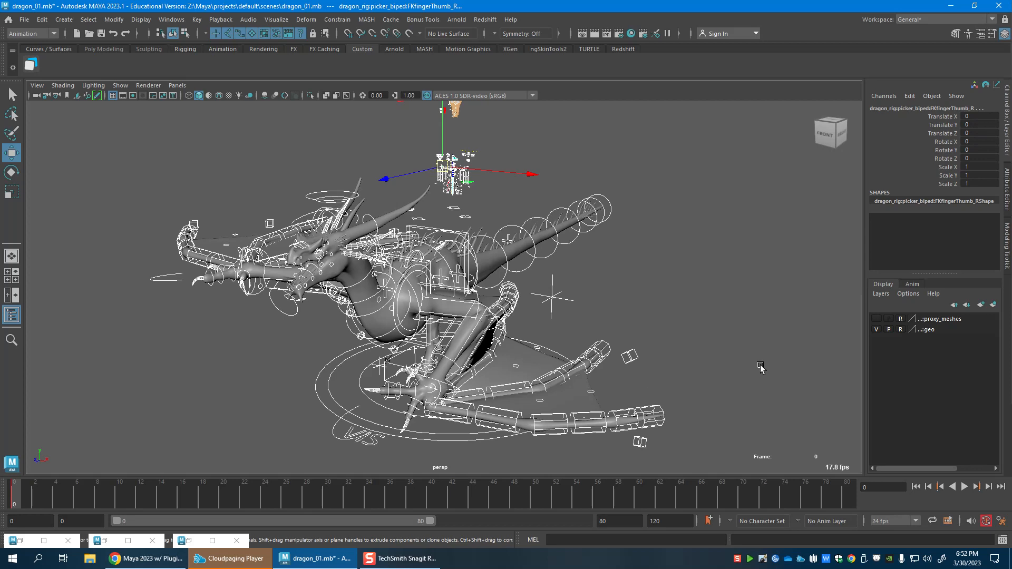
pyautogui.click(761, 368)
# Rotate the left wing's FKwingDigitPinky1_L control to about -49.3, -46.3 and -10.0 in X, Y and Z.
pyautogui.scroll(8, 748, 330)
pyautogui.keyDown('alt'); pyautogui.moveTo(588, 360); pyautogui.dragTo(504, 374); pyautogui.keyUp('alt')
pyautogui.click(461, 330)
pyautogui.keyDown('alt'); pyautogui.moveTo(461, 330); pyautogui.dragTo(504, 316); pyautogui.keyUp('alt')
pyautogui.press('e')
pyautogui.moveTo(493, 383); pyautogui.dragTo(447, 392)
pyautogui.press('w')
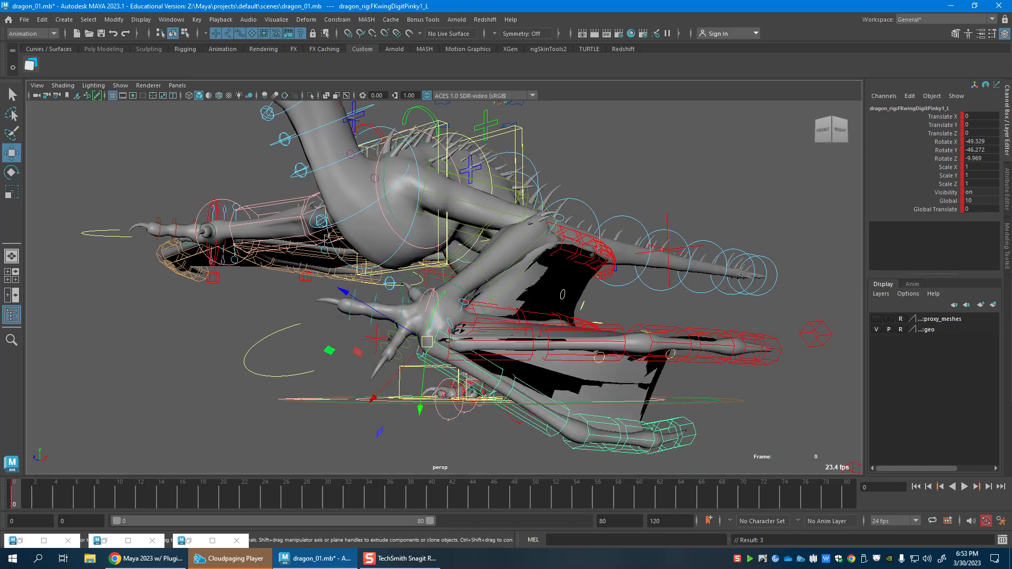
# Check the wing digit control's keys and the view options in the Graph Editor, and minimize it again.
pyautogui.click(188, 541)
pyautogui.click(258, 164)
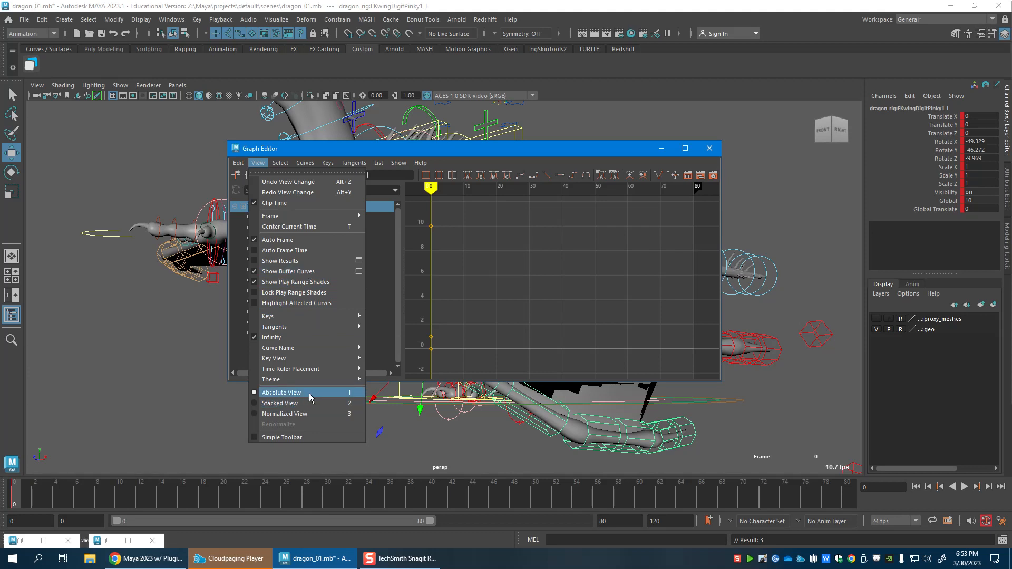
pyautogui.press('e')
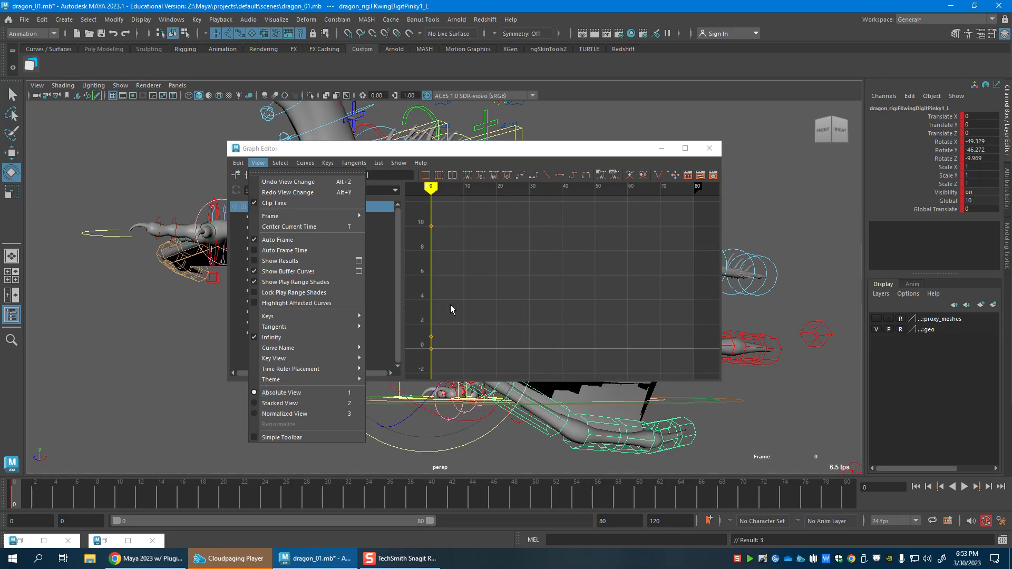
pyautogui.click(664, 152)
pyautogui.click(661, 148)
pyautogui.keyDown('alt'); pyautogui.moveTo(639, 307); pyautogui.dragTo(442, 330); pyautogui.keyUp('alt')
pyautogui.press('w')
pyautogui.click(486, 306)
pyautogui.press('e')
pyautogui.keyDown('alt'); pyautogui.moveTo(531, 320); pyautogui.dragTo(330, 375); pyautogui.keyUp('alt')
pyautogui.press('w')
pyautogui.click(445, 291)
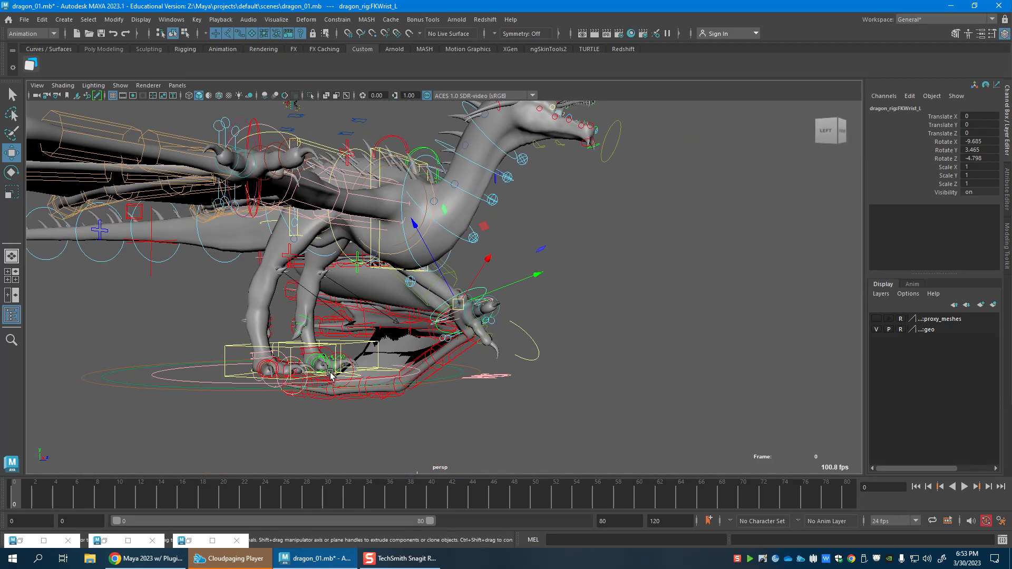
# Lower the dragon's body toward the ground so that its legs bend.
pyautogui.click(292, 348)
pyautogui.press('e')
pyautogui.keyDown('alt'); pyautogui.moveTo(301, 286); pyautogui.dragTo(306, 184); pyautogui.keyUp('alt')
pyautogui.click(317, 207)
pyautogui.press('w')
pyautogui.moveTo(359, 235); pyautogui.dragTo(359, 274)
pyautogui.keyDown('alt'); pyautogui.moveTo(425, 350); pyautogui.dragTo(422, 301); pyautogui.keyUp('alt')
pyautogui.press('e')
pyautogui.press('w')
# Rotate the chest's IKSpine3_M control to about 14.2, 1.4 and 2.7 in X, Y and Z.
pyautogui.click(451, 324)
pyautogui.press('e')
pyautogui.moveTo(486, 340); pyautogui.dragTo(423, 414)
pyautogui.keyDown('alt'); pyautogui.moveTo(422, 413); pyautogui.dragTo(460, 348, button='middle'); pyautogui.keyUp('alt')
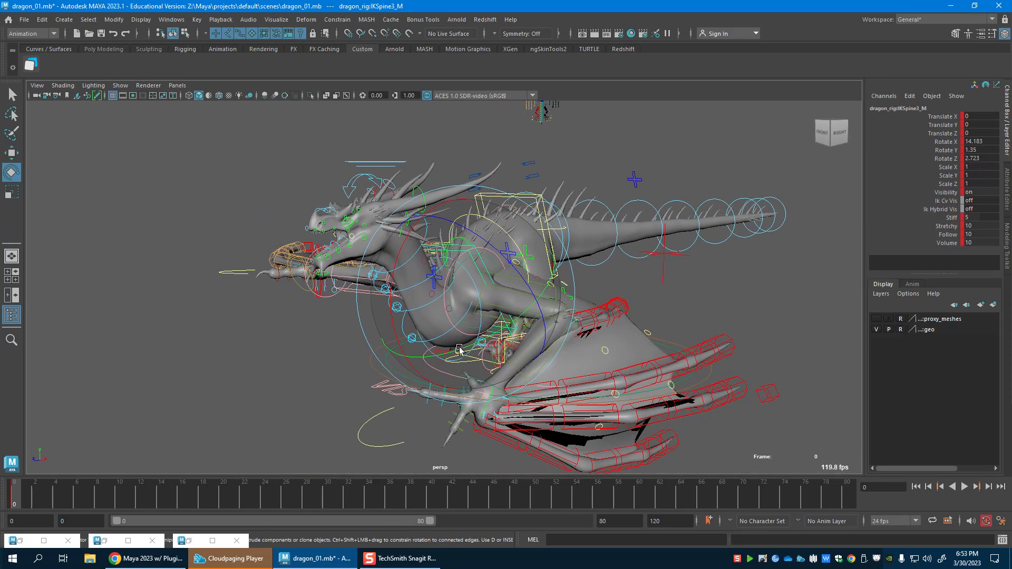
# Rotate the left wing's FKShoulder_L control to about -53.7, 3.5 and -44.4 in X, Y and Z.
pyautogui.press('w')
pyautogui.click(518, 280)
pyautogui.keyDown('alt'); pyautogui.moveTo(517, 280); pyautogui.dragTo(542, 280); pyautogui.keyUp('alt')
pyautogui.press('e')
pyautogui.keyDown('alt'); pyautogui.moveTo(406, 316); pyautogui.dragTo(555, 278); pyautogui.keyUp('alt')
pyautogui.click(586, 278)
pyautogui.press('w')
pyautogui.click(526, 331)
pyautogui.press('e')
pyautogui.click(499, 267)
pyautogui.hotkey('ctrl', 'z')
pyautogui.press('w')
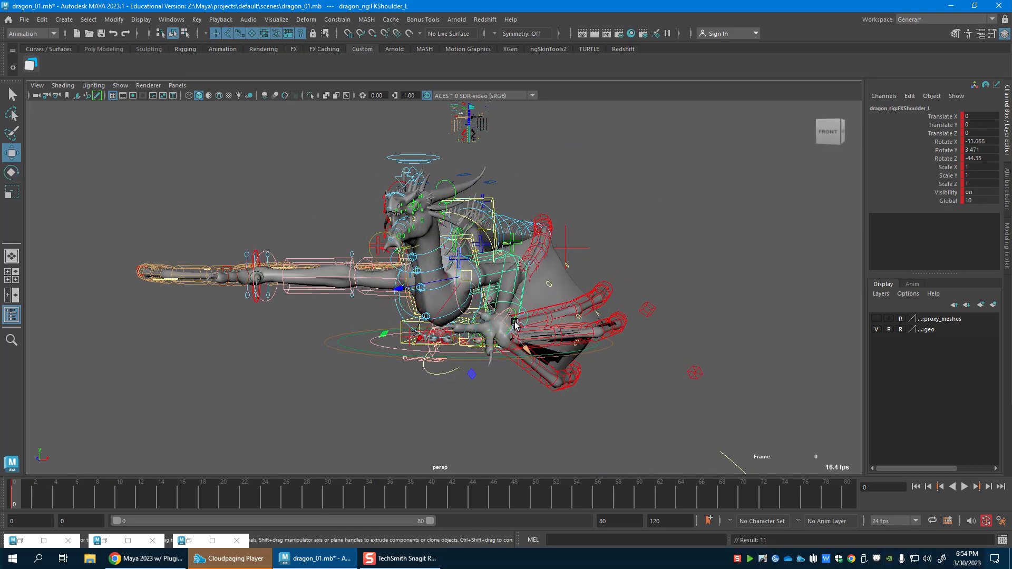
# Raise the chest by moving IKSpine3_M to about -4.2, 101.8 and 25.7 in X, Y and Z.
pyautogui.click(514, 332)
pyautogui.press('e')
pyautogui.keyDown('alt'); pyautogui.moveTo(485, 337); pyautogui.dragTo(441, 248); pyautogui.keyUp('alt')
pyautogui.press('w')
pyautogui.click(438, 249)
pyautogui.click(442, 245)
pyautogui.moveTo(446, 243); pyautogui.dragTo(458, 220)
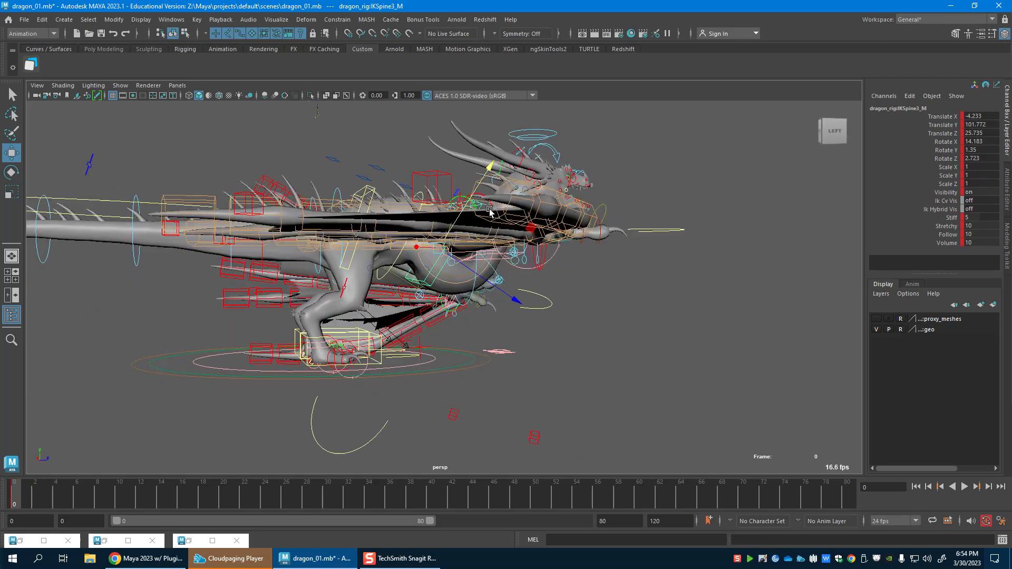
# Rotate IKSpine3_M to tilt the dragon's chest and neck upward.
pyautogui.press('e')
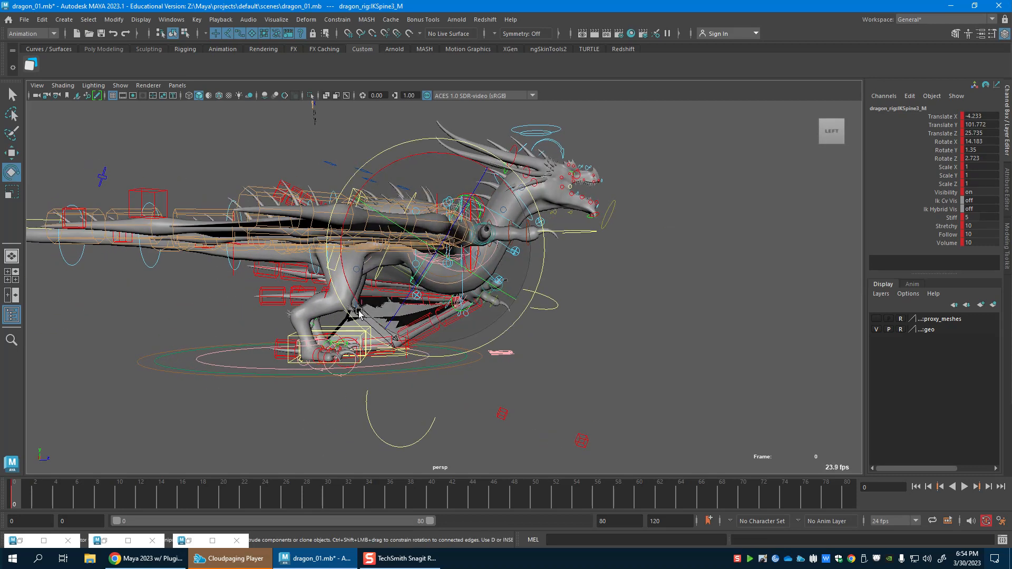
pyautogui.moveTo(369, 315); pyautogui.dragTo(451, 327)
pyautogui.press('w')
pyautogui.keyDown('alt'); pyautogui.moveTo(559, 315); pyautogui.dragTo(427, 317); pyautogui.keyUp('alt')
# Move RootX_M to about -5.6 in Translate Y and -147.1 in Translate Z, and pitch it to about -6.4 in Rotate X.
pyautogui.click(416, 295)
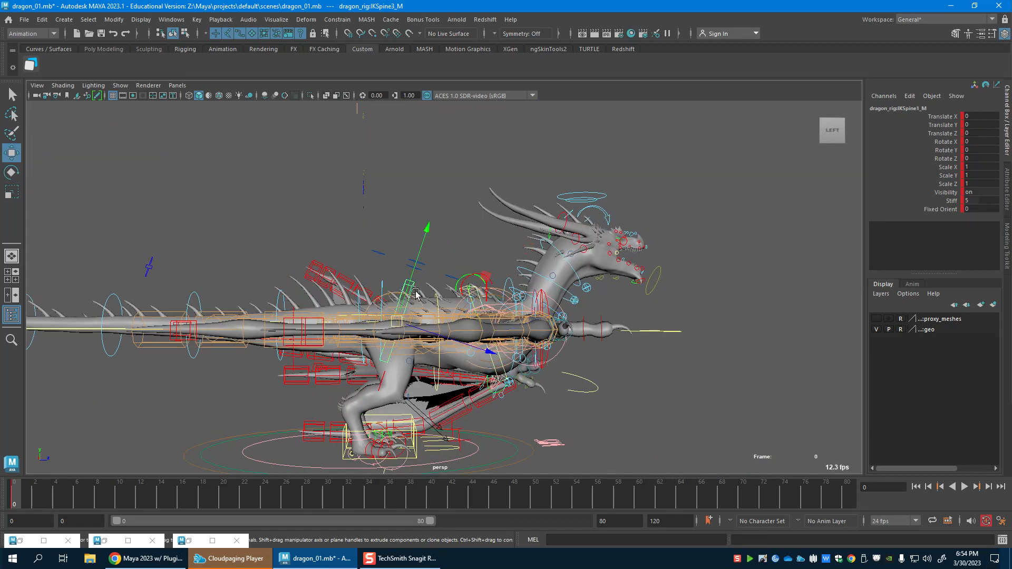
pyautogui.moveTo(346, 400); pyautogui.dragTo(380, 369)
pyautogui.press('w')
pyautogui.click(418, 268)
pyautogui.press('e')
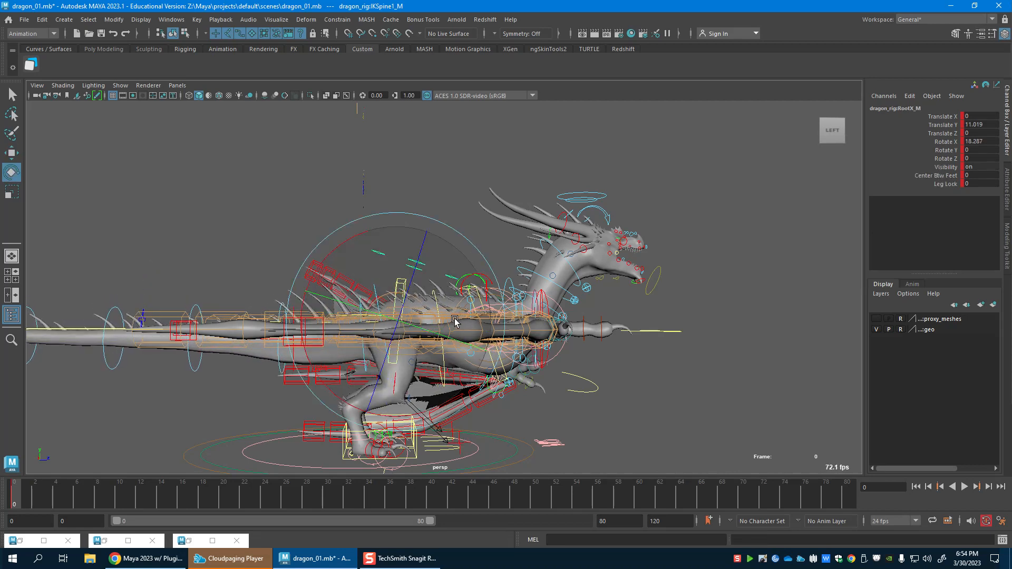
pyautogui.hotkey('ctrl', 'z')
pyautogui.keyDown('alt'); pyautogui.moveTo(424, 411); pyautogui.dragTo(606, 343); pyautogui.keyUp('alt')
pyautogui.moveTo(469, 371); pyautogui.dragTo(247, 359)
pyautogui.keyDown('alt'); pyautogui.moveTo(521, 366); pyautogui.dragTo(495, 366); pyautogui.keyUp('alt')
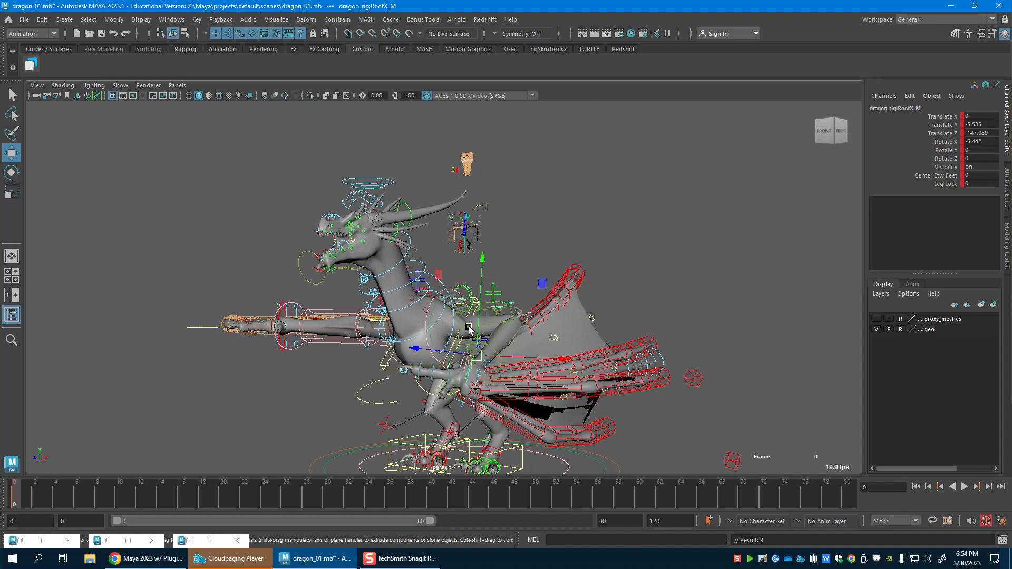
# Rotate the FKScapula_L control to about 22.0, 14.9 and -16.3 in X, Y and Z.
pyautogui.keyDown('alt'); pyautogui.moveTo(469, 330); pyautogui.dragTo(472, 330); pyautogui.keyUp('alt')
pyautogui.click(463, 287)
pyautogui.keyDown('alt'); pyautogui.moveTo(463, 287); pyautogui.dragTo(398, 308); pyautogui.keyUp('alt')
pyautogui.moveTo(502, 344); pyautogui.dragTo(518, 352)
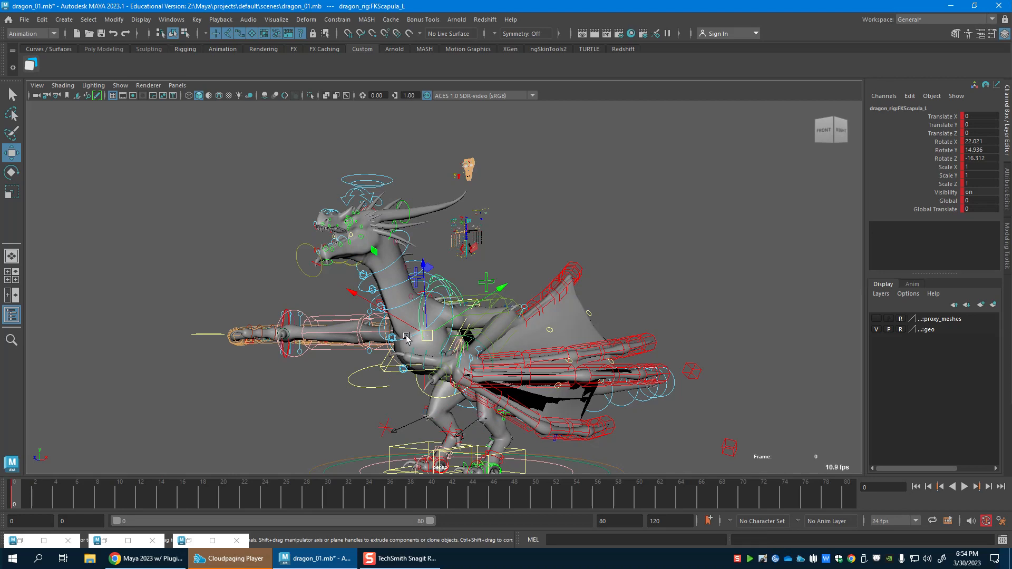
# Bend the neck base forward by rotating FKNeck1_M to about 15.4, 1.7 and -7.5, and FKNeck2_M to about 22.9 in X.
pyautogui.click(396, 349)
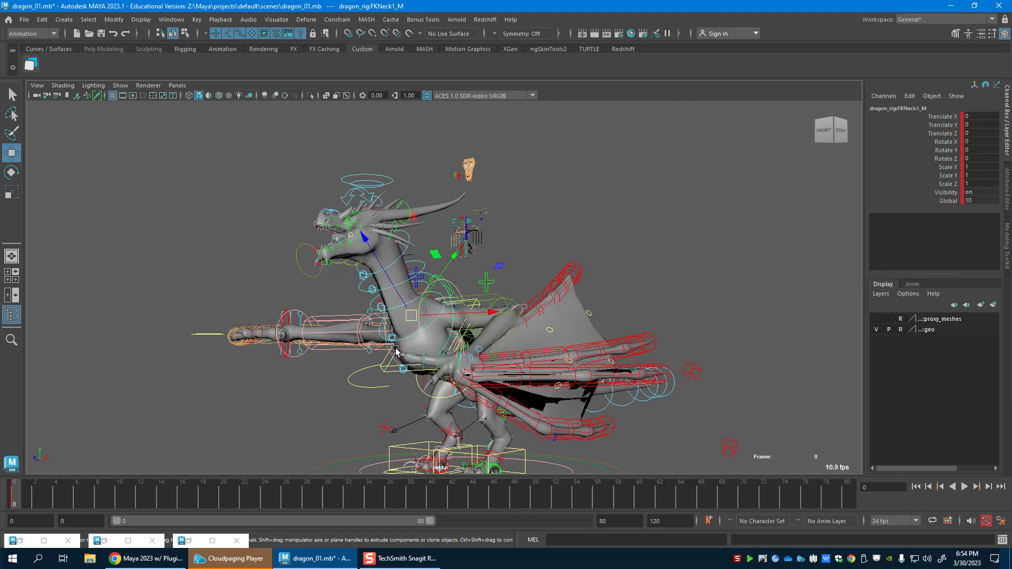
pyautogui.moveTo(401, 323); pyautogui.dragTo(405, 310)
pyautogui.press('w')
pyautogui.click(404, 316)
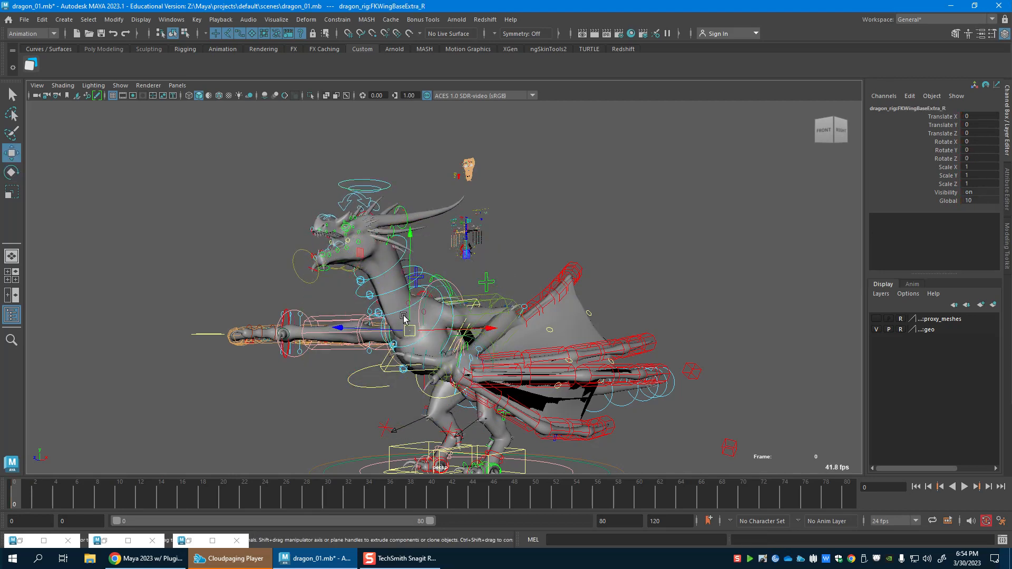
pyautogui.press('e')
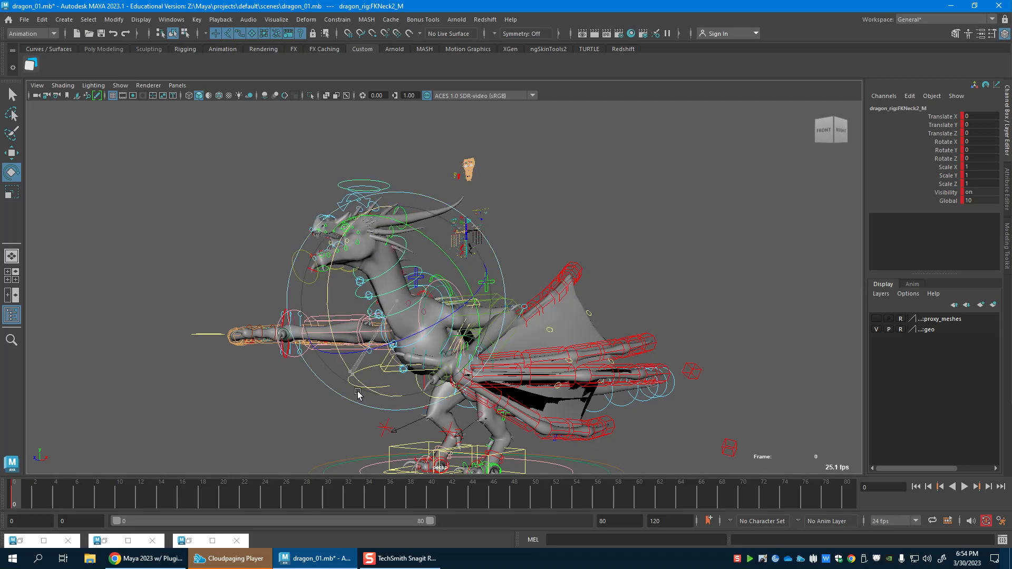
pyautogui.moveTo(355, 394); pyautogui.dragTo(352, 388)
pyautogui.press('w')
# Bend the middle of the neck with FKNeck3_M and rotate FKNeck4_M to about 18.1 in X.
pyautogui.keyDown('alt'); pyautogui.moveTo(411, 364); pyautogui.dragTo(352, 344); pyautogui.keyUp('alt')
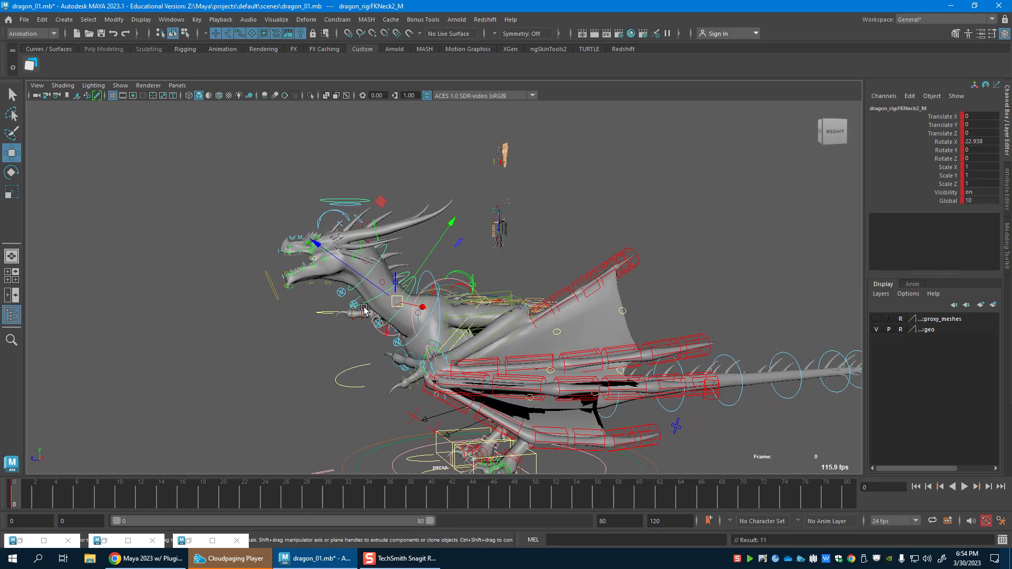
pyautogui.press('e')
pyautogui.moveTo(324, 379); pyautogui.dragTo(361, 380)
pyautogui.press('w')
pyautogui.press('e')
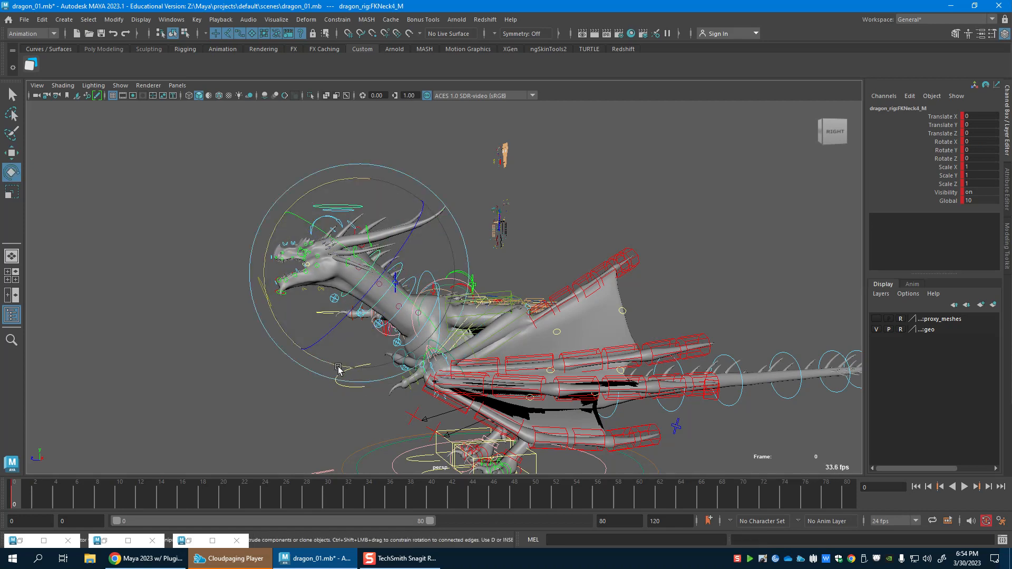
pyautogui.moveTo(367, 366); pyautogui.dragTo(371, 362)
pyautogui.press('w')
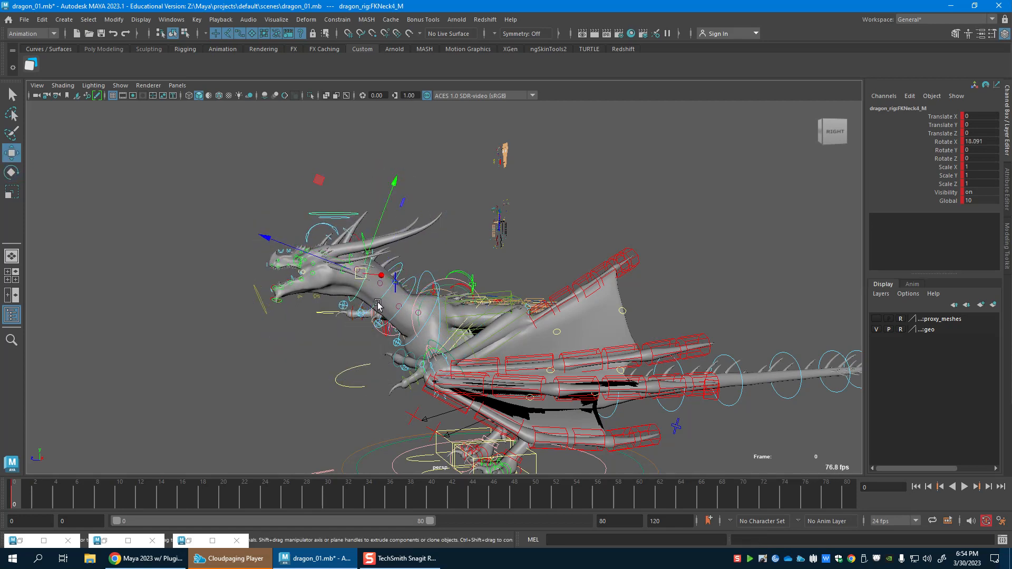
# Lower the neck further with FKNeck3_M and rotate FKNeck2_M to about 38.9 in X.
pyautogui.click(343, 359)
pyautogui.press('e')
pyautogui.moveTo(330, 372); pyautogui.dragTo(339, 376)
pyautogui.press('w')
pyautogui.click(388, 324)
pyautogui.press('e')
pyautogui.moveTo(360, 221); pyautogui.dragTo(329, 246)
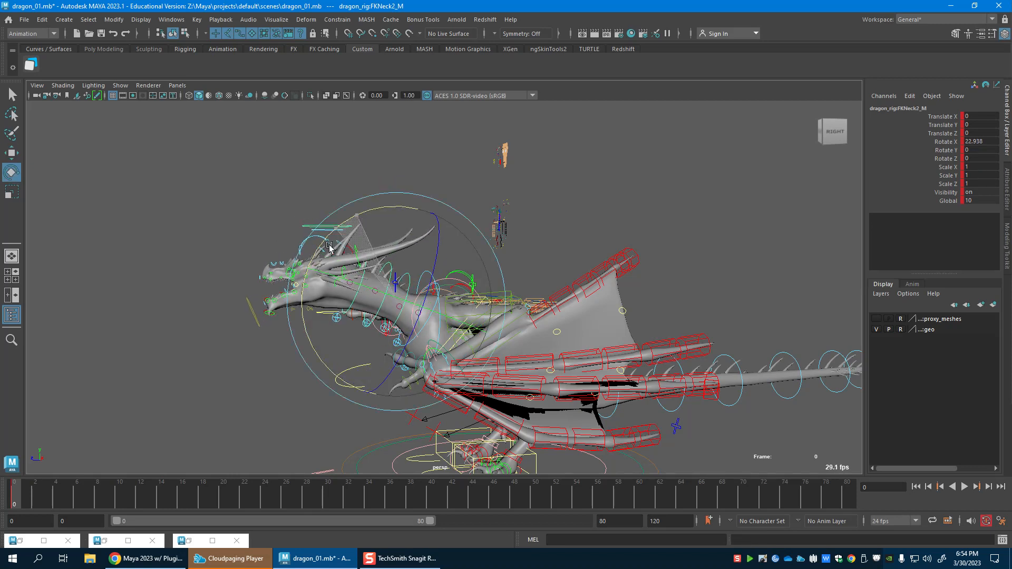
# Rotate FKNeck1_M to about 22.5, 0.8 and -7.7 in X, Y and Z.
pyautogui.press('w')
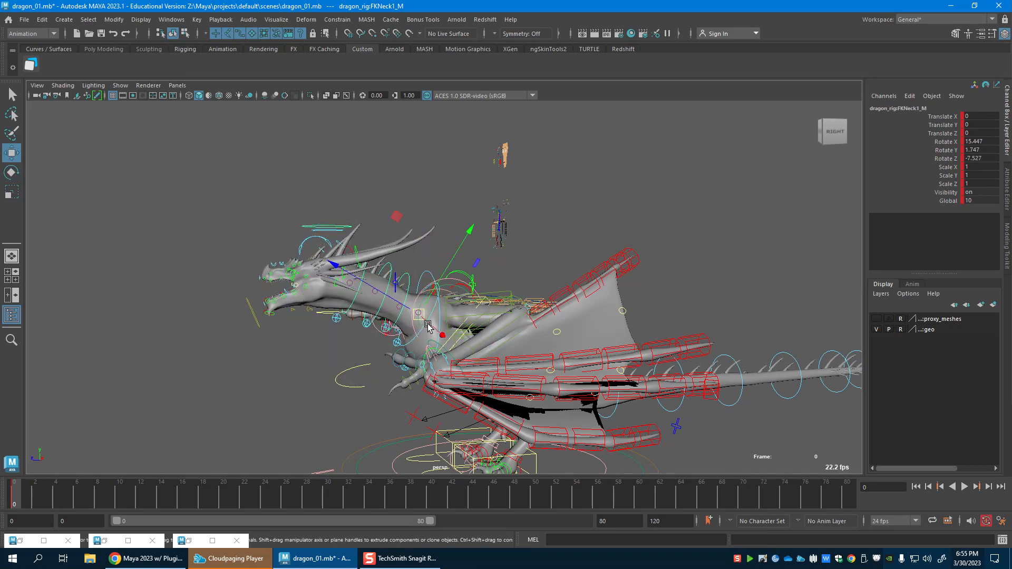
pyautogui.press('e')
pyautogui.moveTo(359, 255)
pyautogui.mouseDown()
pyautogui.moveTo(341, 273)
pyautogui.moveTo(359, 256)
pyautogui.mouseUp()
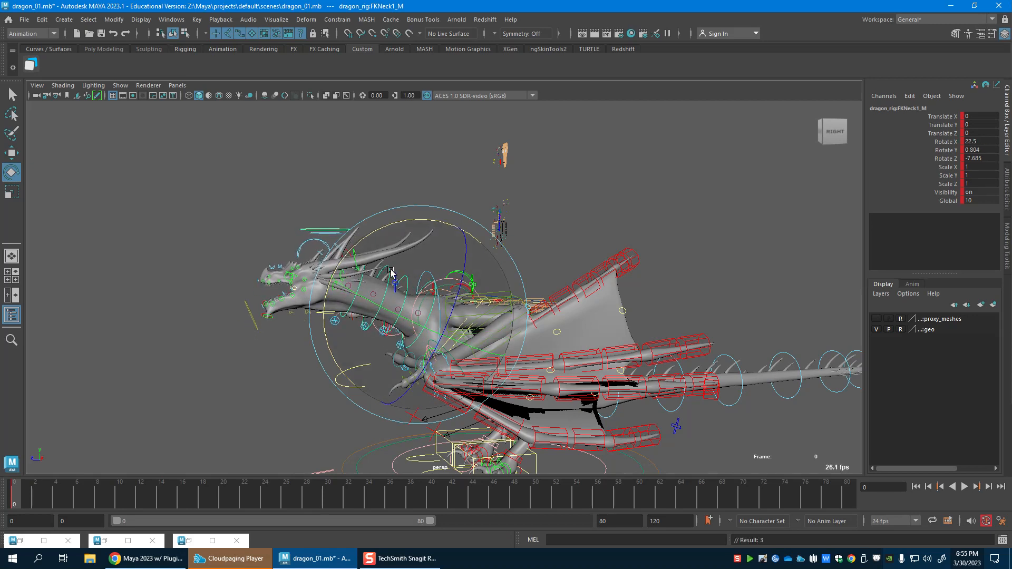
# Tilt the head down with FKHead_M and rotate FKNeck4_M to about 33.5 in X.
pyautogui.click(345, 243)
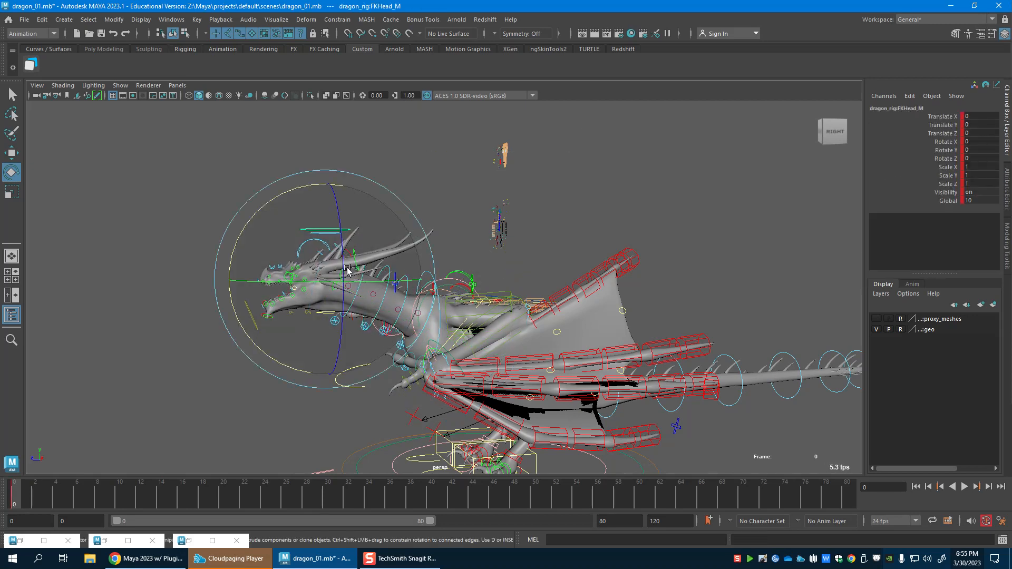
pyautogui.moveTo(296, 370); pyautogui.dragTo(358, 322)
pyautogui.press('w')
pyautogui.press('e')
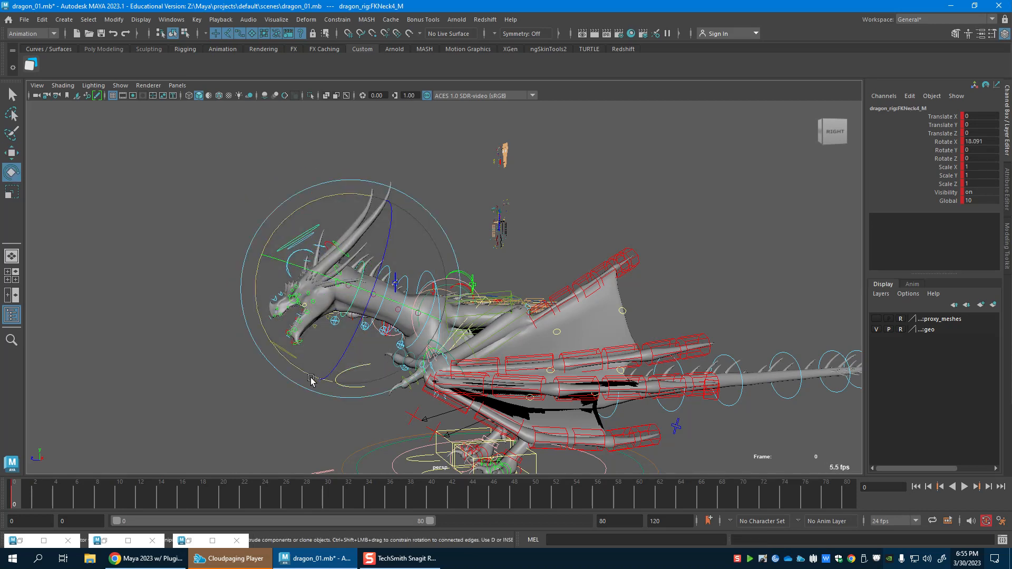
pyautogui.press('w')
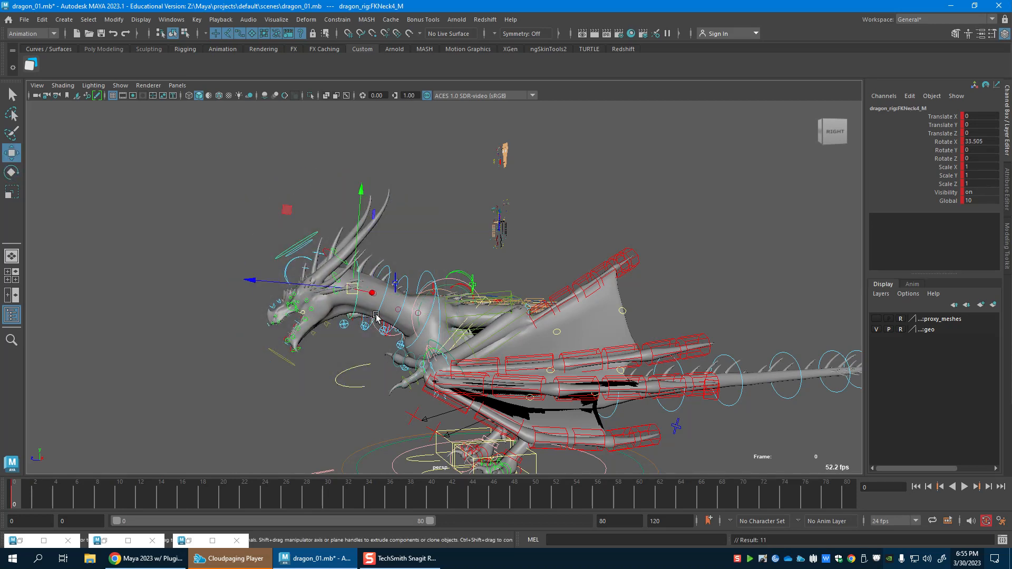
# Rotate FKNeck3_M to about 48.6 and FKNeck2_M to about 50.5 in X.
pyautogui.press('e')
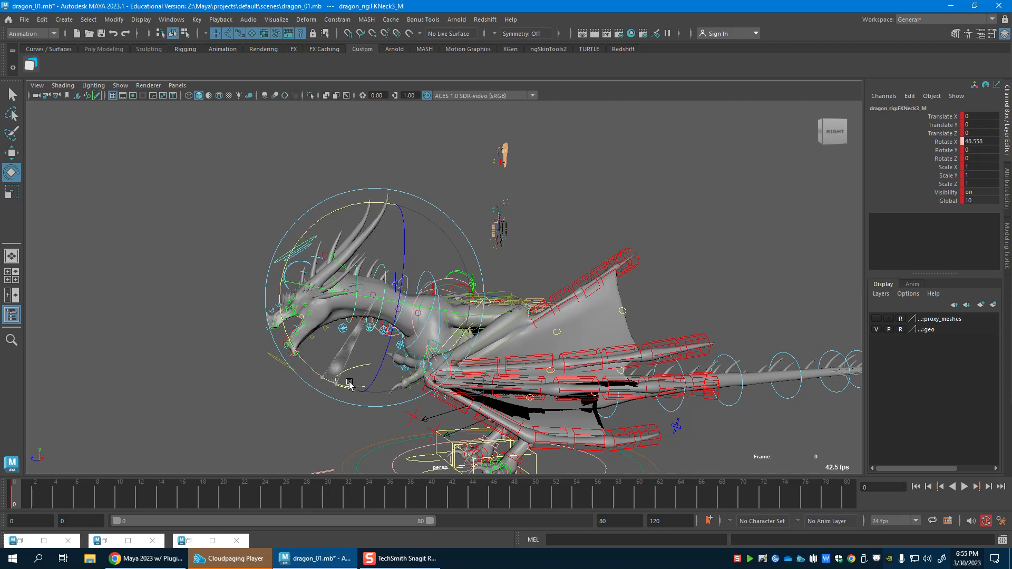
pyautogui.click(398, 312)
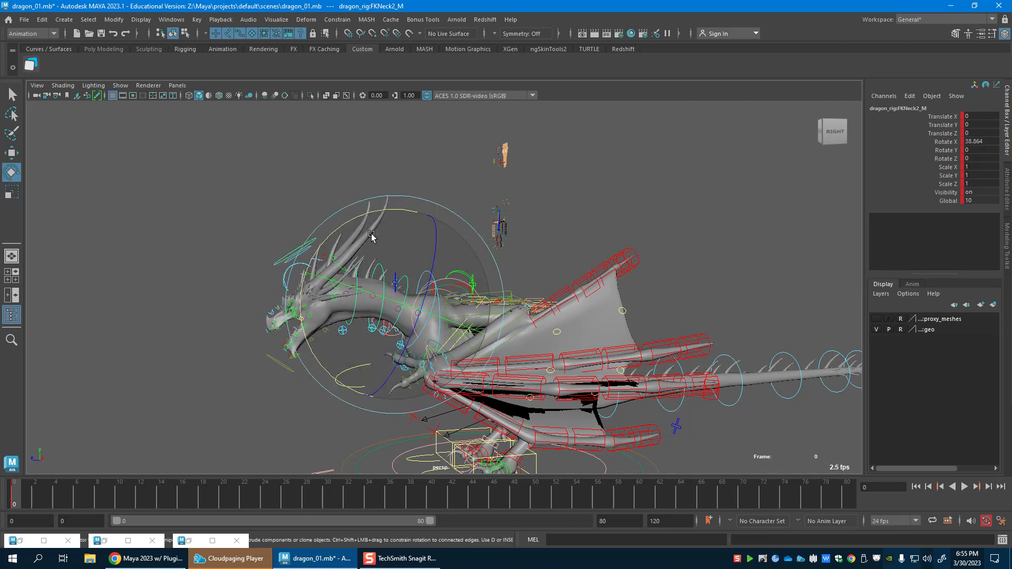
pyautogui.moveTo(371, 236); pyautogui.dragTo(366, 258)
pyautogui.press('w')
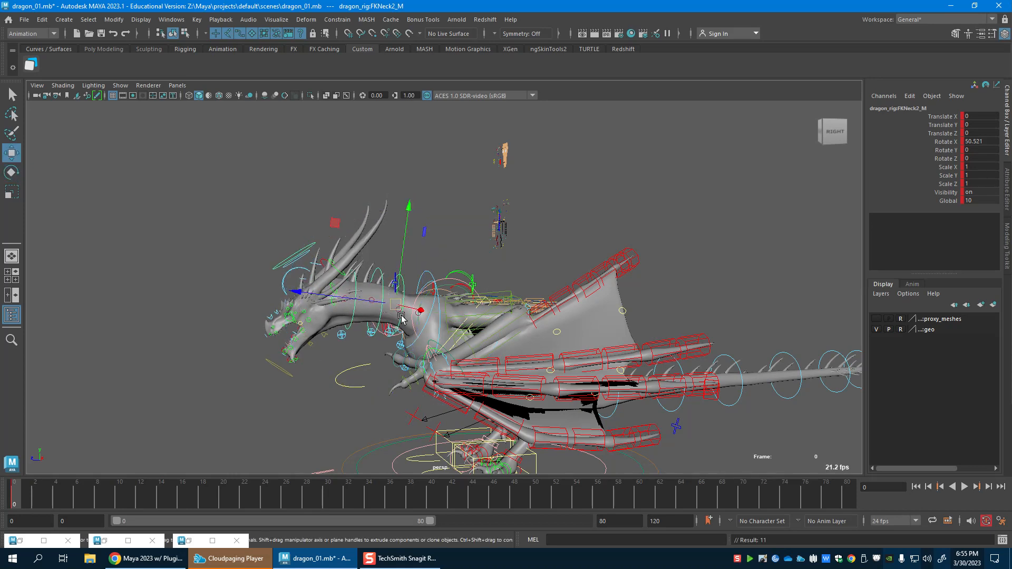
# Rotate FKNeck1_M to about 24.8, 0.5 and -7.7 in X, Y and Z.
pyautogui.press('e')
pyautogui.click(424, 329)
pyautogui.moveTo(369, 244); pyautogui.dragTo(546, 363)
# Curl a claw of the left hand by rotating FKfingerPinky2_L together with its neighbouring finger control.
pyautogui.keyDown('alt'); pyautogui.moveTo(546, 363); pyautogui.dragTo(543, 333, button='middle'); pyautogui.keyUp('alt')
pyautogui.scroll(2, 543, 332)
pyautogui.press('w')
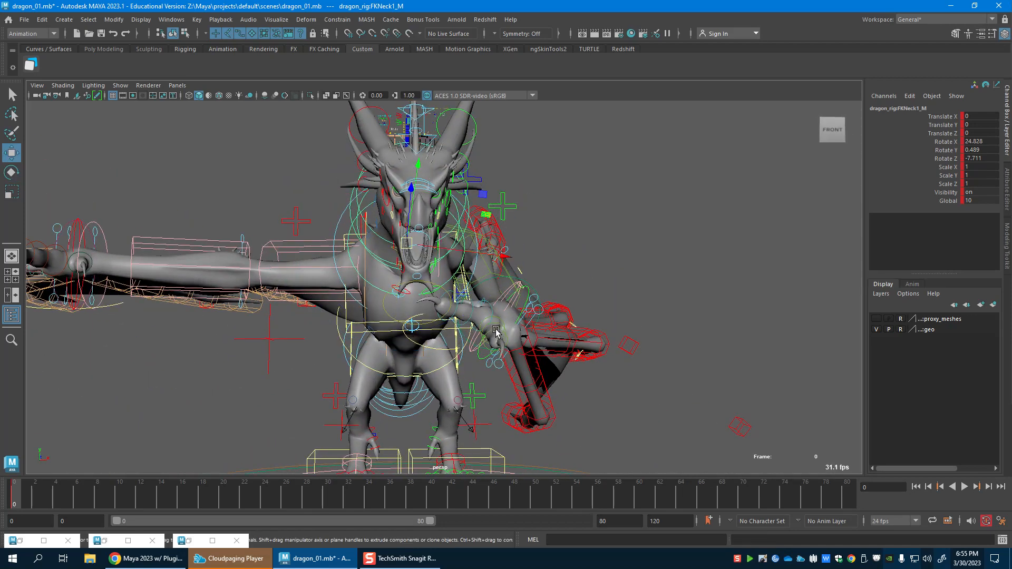
pyautogui.scroll(3, 496, 332)
pyautogui.click(514, 352)
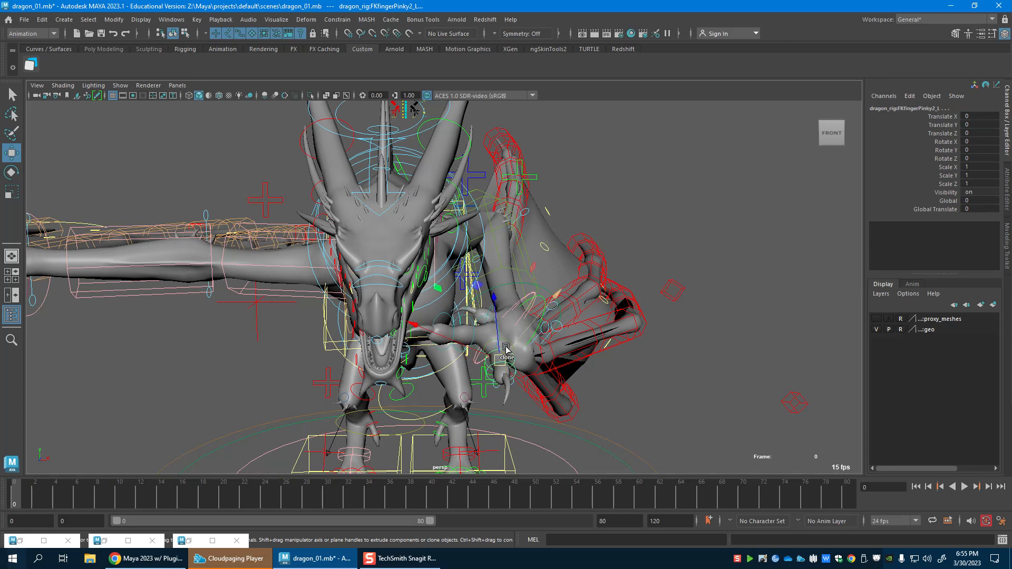
pyautogui.keyDown('shift'); pyautogui.click(505, 341); pyautogui.keyUp('shift')
pyautogui.keyDown('alt'); pyautogui.moveTo(539, 348); pyautogui.dragTo(558, 339); pyautogui.keyUp('alt')
pyautogui.press('e')
pyautogui.press('s')
pyautogui.moveTo(548, 378); pyautogui.dragTo(516, 402)
pyautogui.press('w')
# Curl the tip of the left hand's index claw with the FKfingerIndex3_L control.
pyautogui.click(470, 336)
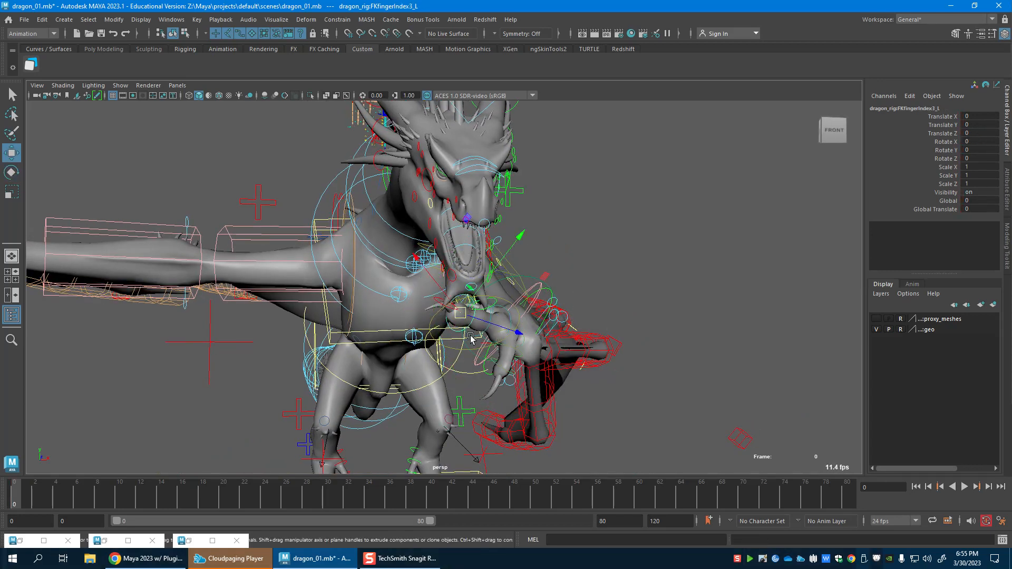
pyautogui.press('e')
pyautogui.moveTo(511, 320); pyautogui.dragTo(454, 303)
pyautogui.press('w')
# Rotate the FKScapula_L control to about 22.3, 12.5 and -19.9 in X, Y and Z.
pyautogui.click(425, 278)
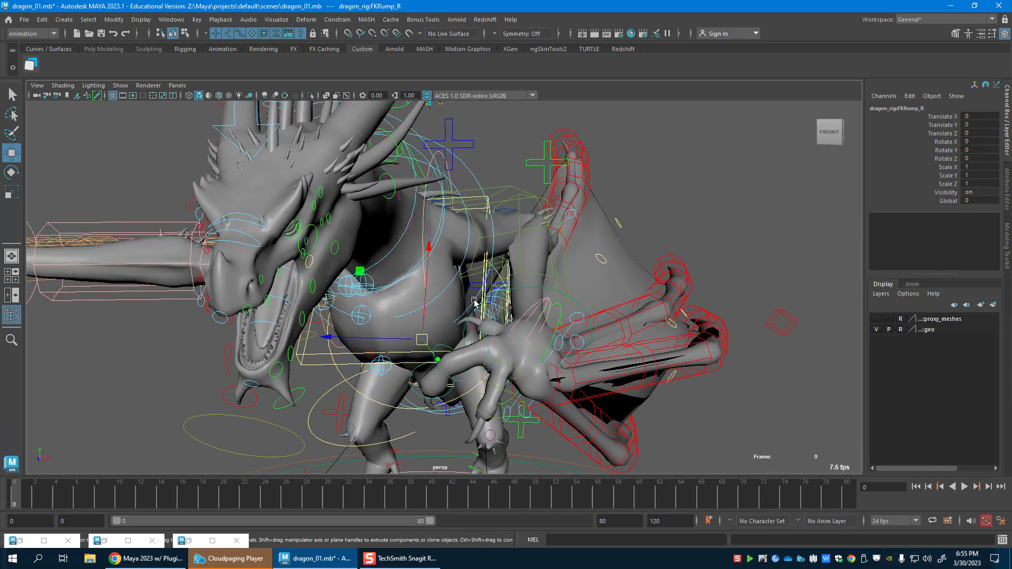
pyautogui.keyDown('alt'); pyautogui.moveTo(472, 190); pyautogui.dragTo(435, 179); pyautogui.keyUp('alt')
pyautogui.keyDown('alt'); pyautogui.moveTo(474, 142); pyautogui.dragTo(504, 123); pyautogui.keyUp('alt')
pyautogui.click(419, 134)
pyautogui.press('e')
pyautogui.moveTo(466, 267); pyautogui.dragTo(470, 287)
pyautogui.press('w')
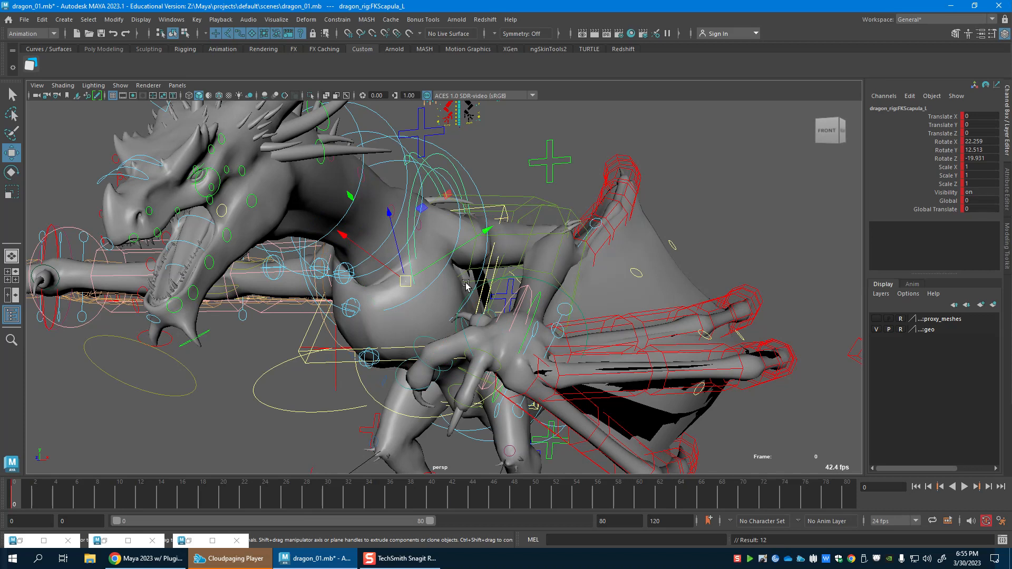
# Rotate the left wrist control FKWrist_L to about -12.5, 4.9 and 0.6 in X, Y and Z.
pyautogui.keyDown('alt'); pyautogui.moveTo(453, 271); pyautogui.dragTo(634, 275); pyautogui.keyUp('alt')
pyautogui.click(574, 289)
pyautogui.click(574, 283)
pyautogui.click(573, 282)
pyautogui.press('e')
pyautogui.moveTo(613, 335); pyautogui.dragTo(606, 373)
pyautogui.keyDown('alt'); pyautogui.moveTo(614, 332); pyautogui.dragTo(511, 340); pyautogui.keyUp('alt')
pyautogui.press('w')
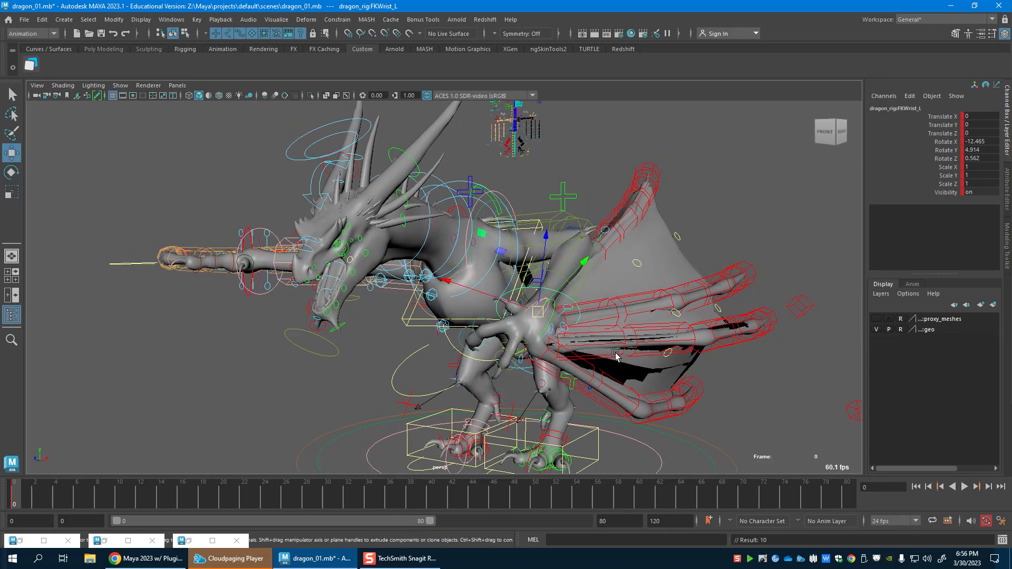
# Rotate the left wing's FKwingDigitRing1_L control to about -11.9, -10.6 and -1.4 in X, Y and Z.
pyautogui.click(622, 346)
pyautogui.keyDown('alt'); pyautogui.moveTo(622, 345); pyautogui.dragTo(519, 347); pyautogui.keyUp('alt')
pyautogui.press('e')
pyautogui.moveTo(336, 360); pyautogui.dragTo(385, 369)
pyautogui.keyDown('alt'); pyautogui.moveTo(558, 335); pyautogui.dragTo(541, 369); pyautogui.keyUp('alt')
pyautogui.press('w')
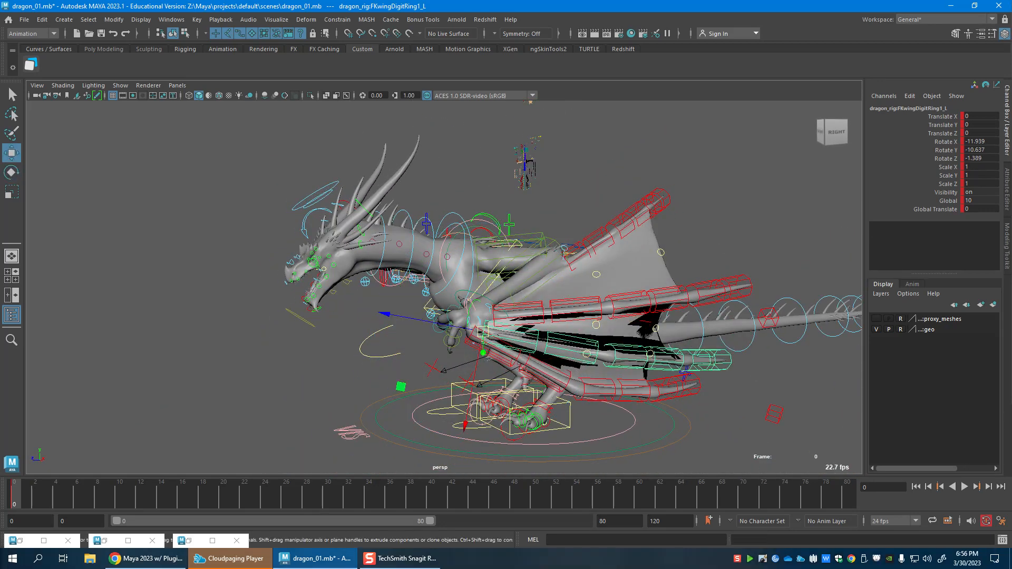
# Rotate another left wing digit and FKwingDigitIndex1_L, the latter to about 32.3, 6.1 and -2.0 in X, Y and Z.
pyautogui.click(485, 360)
pyautogui.press('e')
pyautogui.moveTo(483, 365); pyautogui.dragTo(474, 343)
pyautogui.keyDown('alt'); pyautogui.moveTo(512, 314); pyautogui.dragTo(421, 367); pyautogui.keyUp('alt')
pyautogui.press('w')
pyautogui.click(428, 304)
pyautogui.press('e')
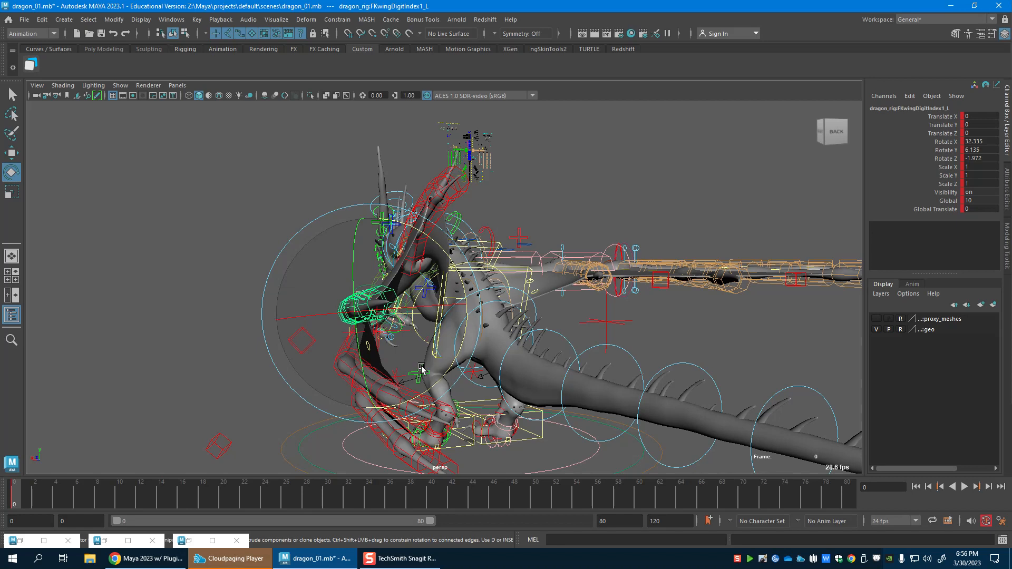
pyautogui.moveTo(411, 401); pyautogui.dragTo(405, 403)
pyautogui.keyDown('alt'); pyautogui.moveTo(411, 337); pyautogui.dragTo(376, 334); pyautogui.keyUp('alt')
# Step the dragon's left foot forward with the IKLeg_L control and key it.
pyautogui.press('w')
pyautogui.click(556, 296)
pyautogui.press('e')
pyautogui.keyDown('alt'); pyautogui.moveTo(376, 334); pyautogui.dragTo(502, 413); pyautogui.keyUp('alt')
pyautogui.press('w')
pyautogui.click(450, 391)
pyautogui.click(448, 396)
pyautogui.keyDown('alt'); pyautogui.moveTo(502, 412); pyautogui.dragTo(456, 412); pyautogui.keyUp('alt')
pyautogui.moveTo(538, 402); pyautogui.dragTo(585, 414)
pyautogui.press('e')
pyautogui.press('s')
# Place the right foot control IKLeg_R at about -39.7 in X and -19.9 in Z, turned about -24.7 in Y.
pyautogui.press('w')
pyautogui.click(538, 353)
pyautogui.keyDown('alt'); pyautogui.moveTo(541, 355); pyautogui.dragTo(419, 400); pyautogui.keyUp('alt')
pyautogui.click(534, 344)
pyautogui.click(422, 398)
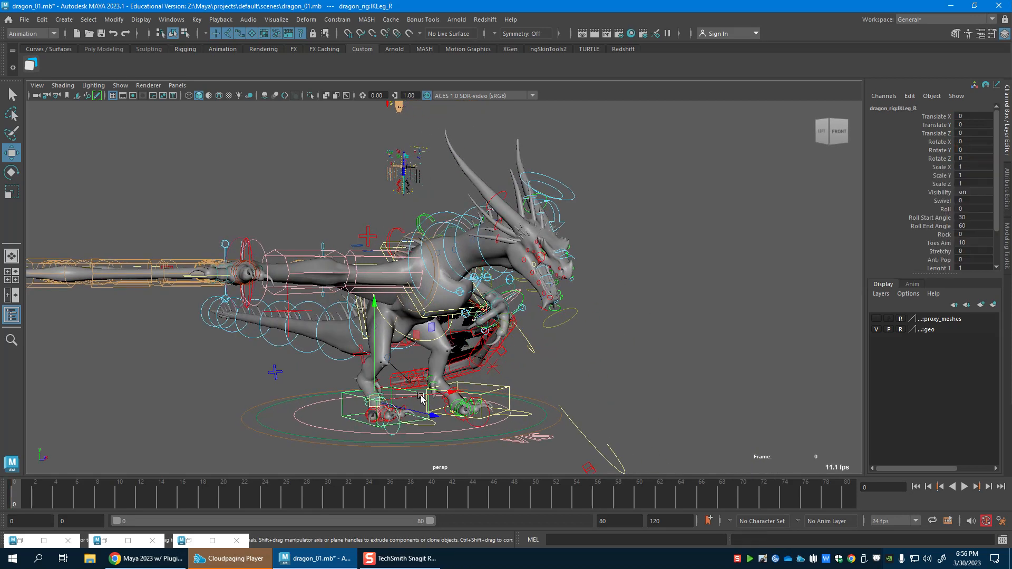
pyautogui.press('e')
pyautogui.keyDown('alt'); pyautogui.moveTo(504, 416); pyautogui.dragTo(425, 416); pyautogui.keyUp('alt')
pyautogui.press('w')
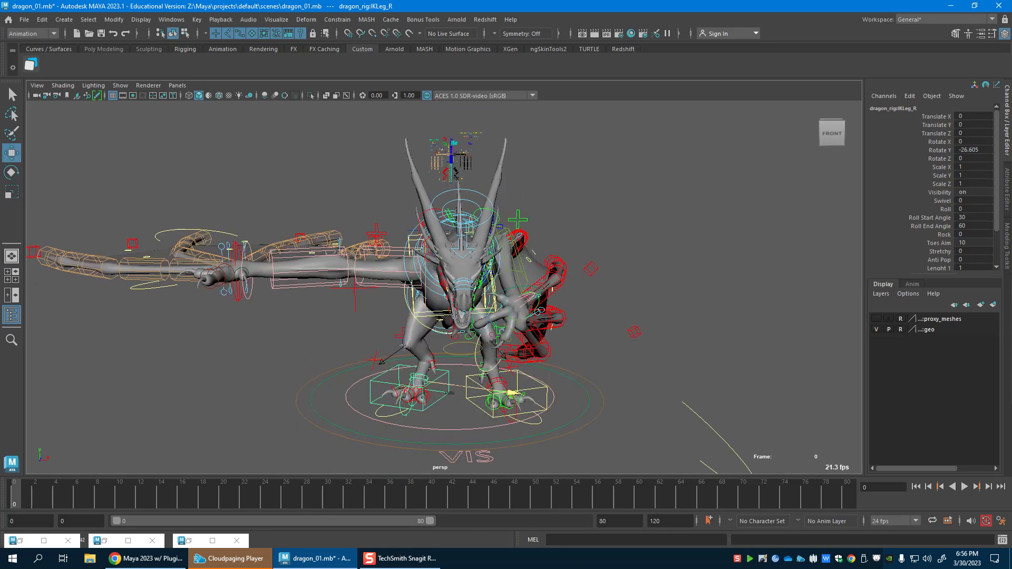
pyautogui.moveTo(466, 388); pyautogui.dragTo(441, 411)
pyautogui.press('e')
pyautogui.press('w')
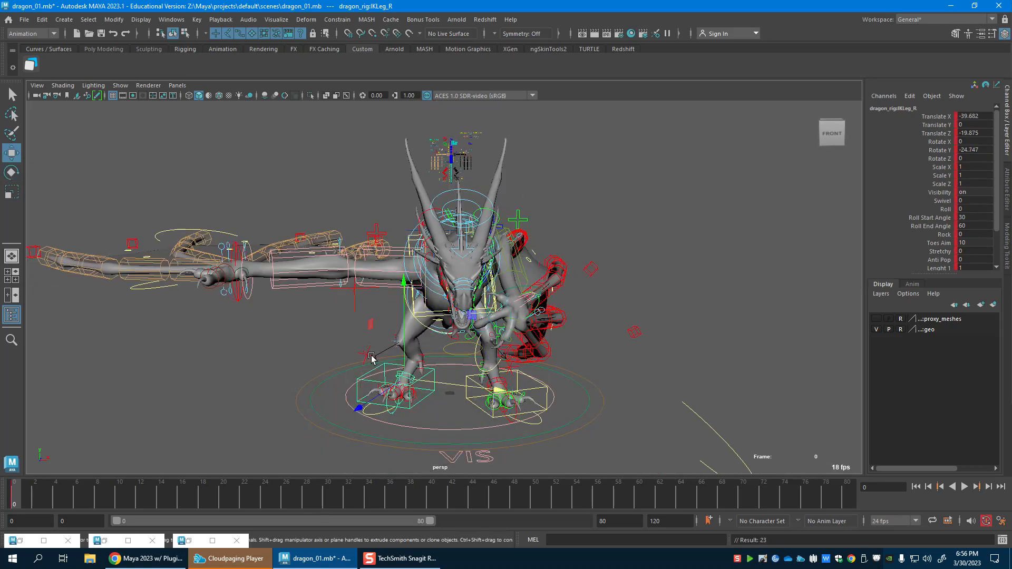
# Shift IKLeg_R backward to about -8.9 in X and -86.6 in Z, and turn it to about -31.1 in Y.
pyautogui.click(372, 357)
pyautogui.moveTo(397, 364); pyautogui.dragTo(466, 309)
pyautogui.press('s')
pyautogui.click(339, 337)
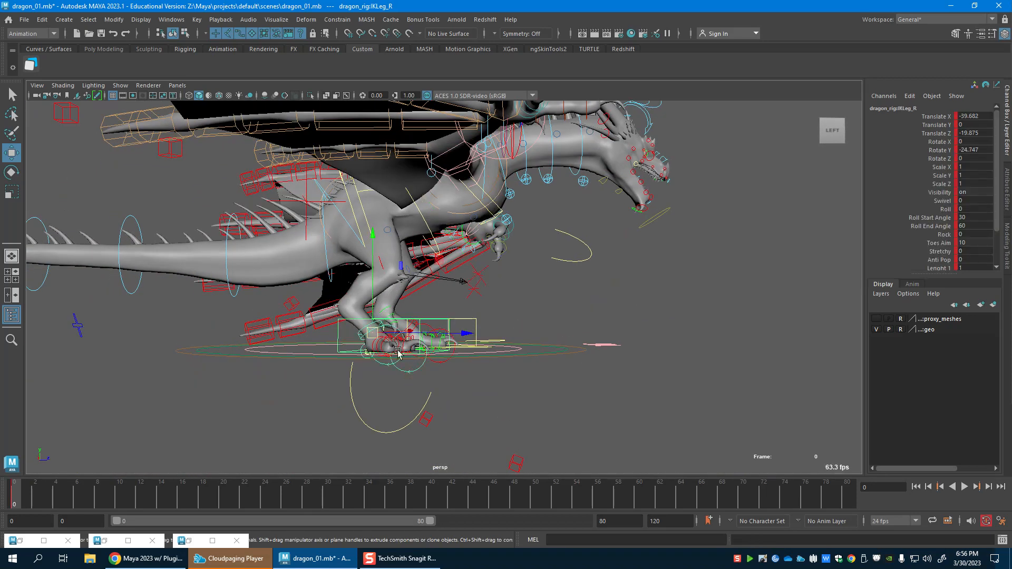
pyautogui.moveTo(433, 330); pyautogui.dragTo(405, 339)
pyautogui.keyDown('alt'); pyautogui.moveTo(401, 348); pyautogui.dragTo(248, 362); pyautogui.keyUp('alt')
pyautogui.moveTo(433, 328); pyautogui.dragTo(440, 328)
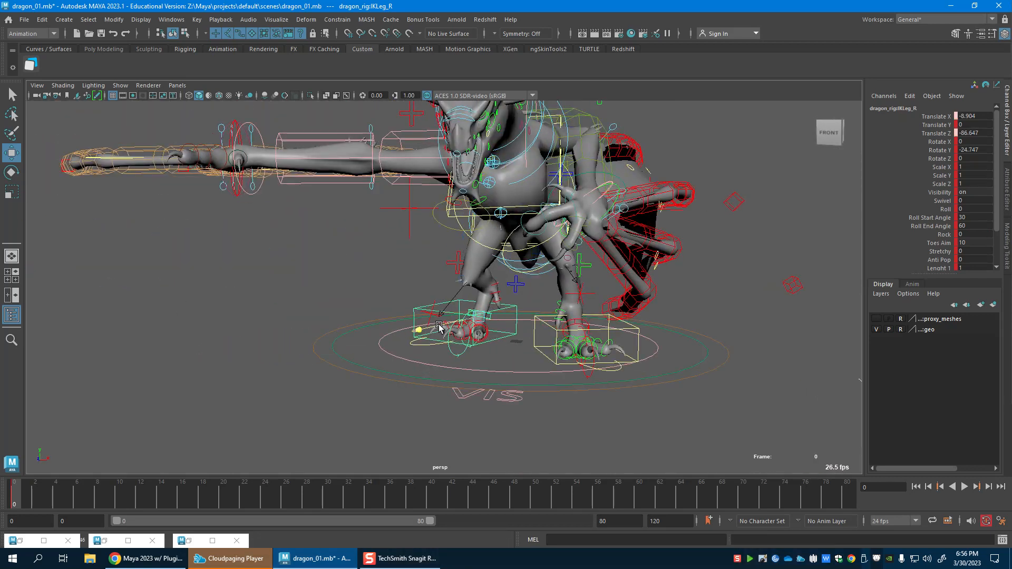
pyautogui.keyDown('alt'); pyautogui.moveTo(517, 348); pyautogui.dragTo(540, 374); pyautogui.keyUp('alt')
pyautogui.press('e')
pyautogui.press('w')
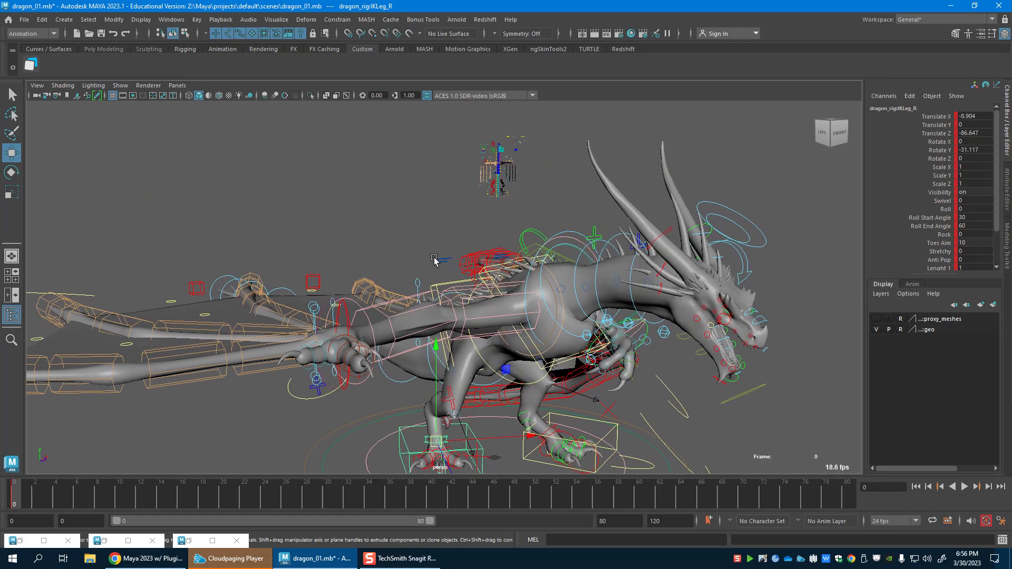
# Move the left foot control IKLeg_L to about 85.6 in X and 45.3 in Z.
pyautogui.click(438, 284)
pyautogui.keyDown('alt'); pyautogui.moveTo(500, 279); pyautogui.dragTo(429, 278); pyautogui.keyUp('alt')
pyautogui.press('e')
pyautogui.keyDown('alt'); pyautogui.moveTo(654, 345); pyautogui.dragTo(614, 344); pyautogui.keyUp('alt')
pyautogui.keyDown('alt'); pyautogui.moveTo(622, 330); pyautogui.dragTo(610, 282); pyautogui.keyUp('alt')
pyautogui.press('w')
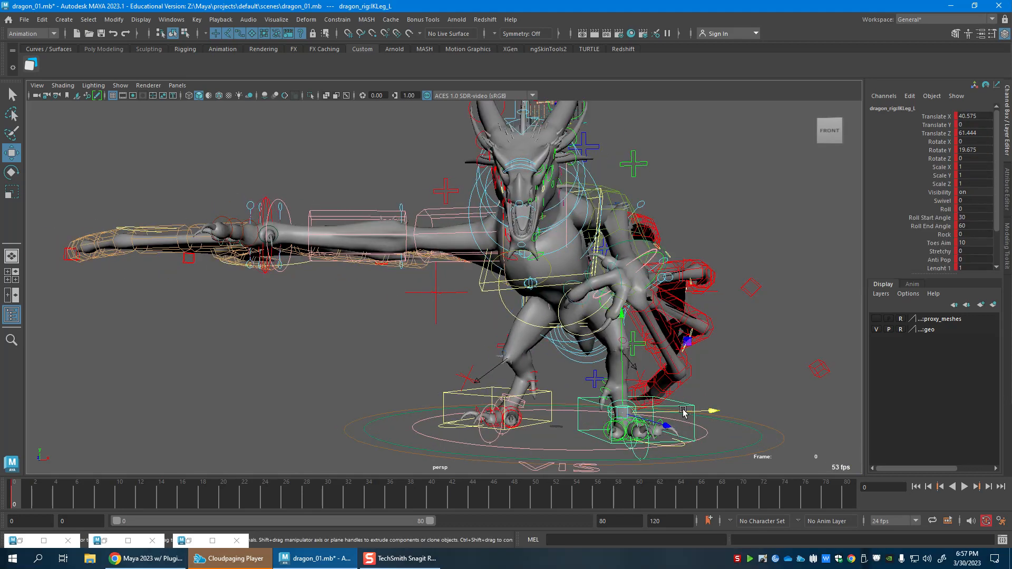
pyautogui.moveTo(682, 411); pyautogui.dragTo(576, 296)
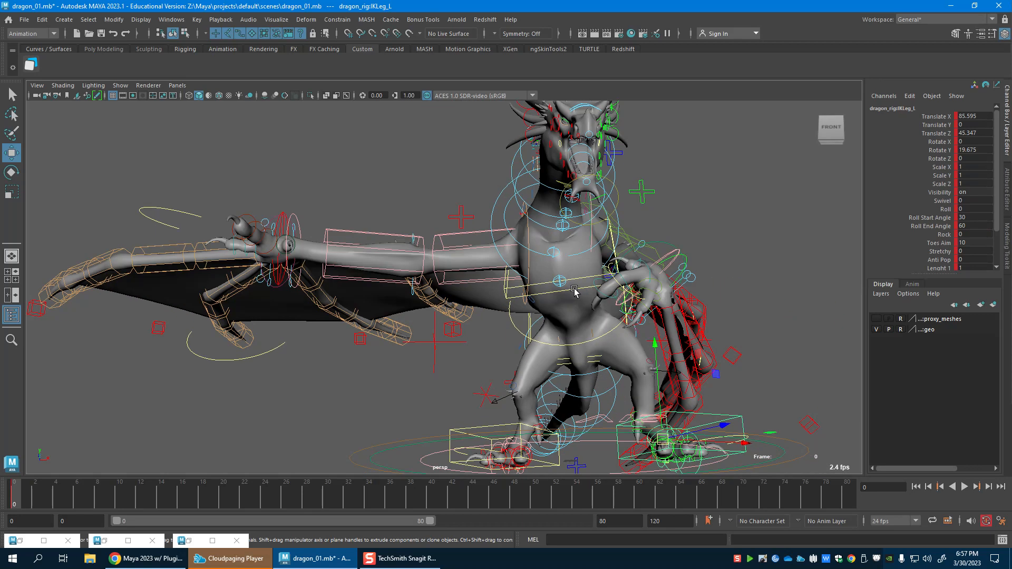
# Rotate the chest control IKSpine3_M to about -37.5, -5.5 and 7.9 in X, Y and Z.
pyautogui.click(598, 234)
pyautogui.press('e')
pyautogui.moveTo(612, 189); pyautogui.dragTo(585, 254)
pyautogui.press('w')
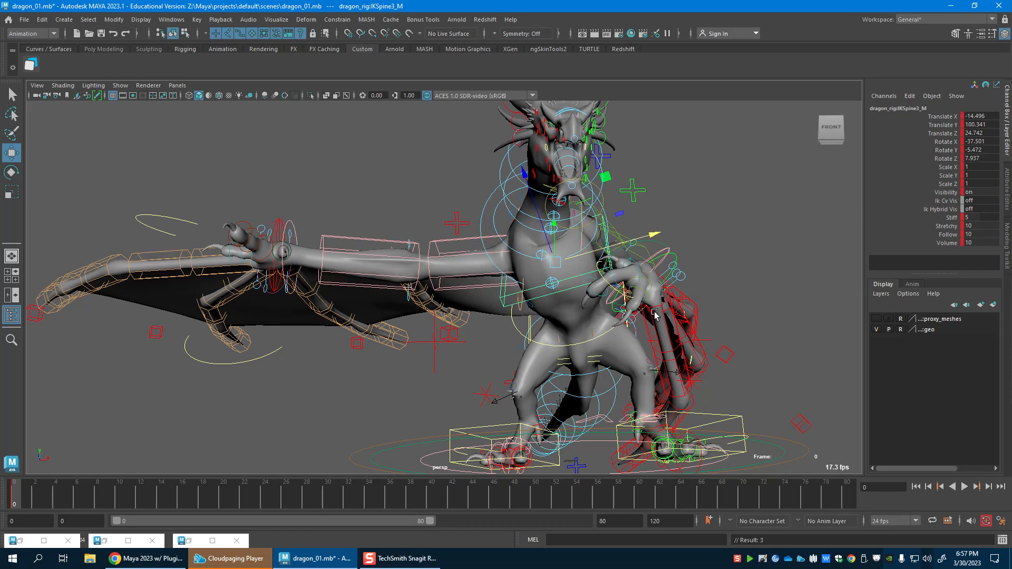
# Rotate FKNeck1_M to about 8.5, -20.3 and -15.7 in X, Y and Z.
pyautogui.click(494, 229)
pyautogui.keyDown('alt'); pyautogui.moveTo(495, 228); pyautogui.dragTo(546, 161); pyautogui.keyUp('alt')
pyautogui.press('e')
pyautogui.click(517, 230)
pyautogui.moveTo(574, 203); pyautogui.dragTo(561, 227)
pyautogui.press('w')
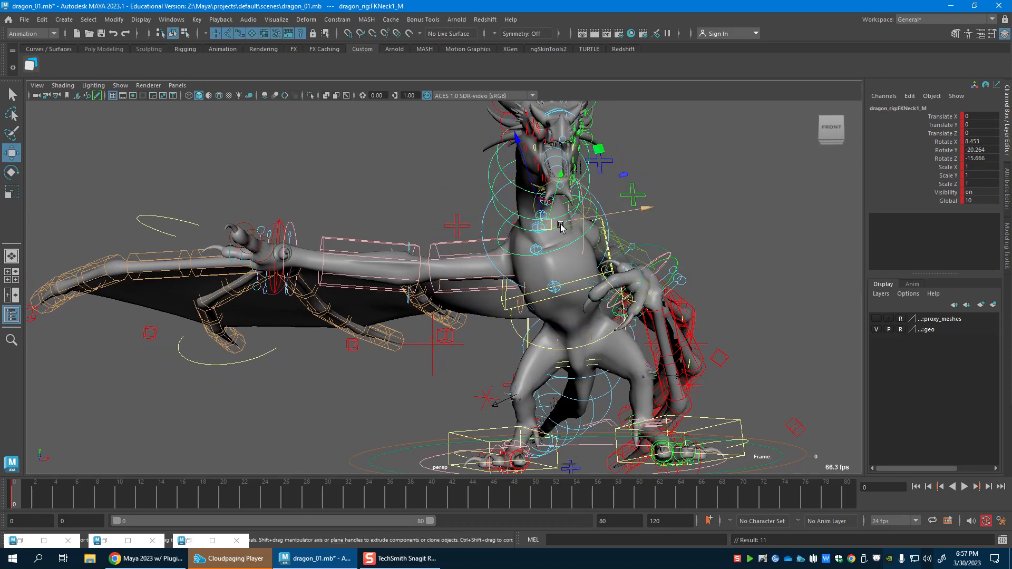
# Bend the dragon's upper neck with FKNeck4_M at about 33.5 in X and its neighbouring neck controls, and key the pose.
pyautogui.click(519, 228)
pyautogui.press('e')
pyautogui.moveTo(587, 153); pyautogui.dragTo(496, 159)
pyautogui.press('w')
pyautogui.press('e')
pyautogui.click(477, 175)
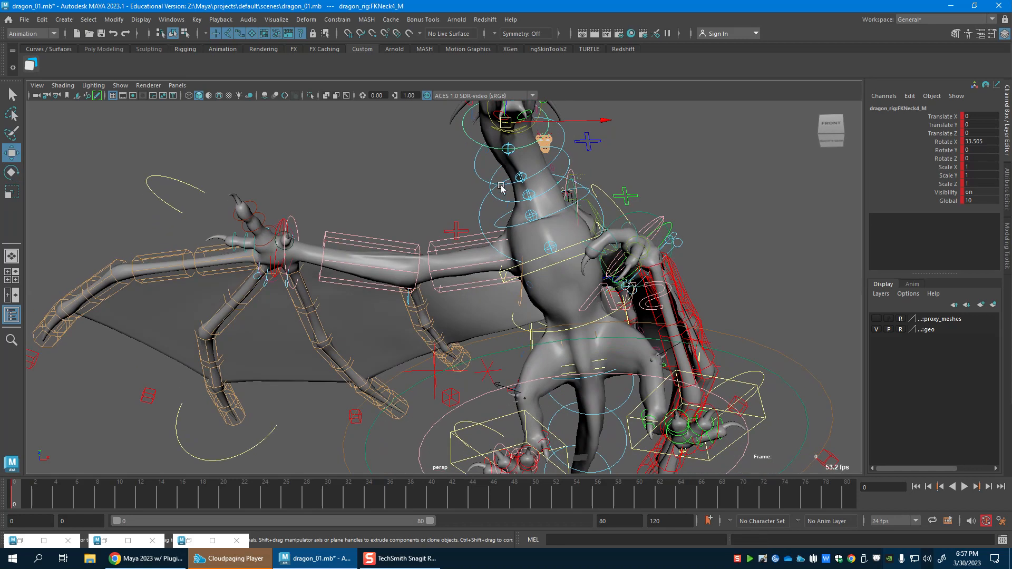
pyautogui.keyDown('alt'); pyautogui.moveTo(500, 186); pyautogui.dragTo(489, 251, button='middle'); pyautogui.keyUp('alt')
pyautogui.press('e')
pyautogui.moveTo(552, 149); pyautogui.dragTo(495, 141)
pyautogui.keyDown('alt'); pyautogui.moveTo(560, 153); pyautogui.dragTo(458, 194); pyautogui.keyUp('alt')
pyautogui.press('s')
# Swing the right arm down and back by rotating FKShoulder_R to about -74.2, -15.3 and -58.8 in X, Y and Z.
pyautogui.press('w')
pyautogui.click(342, 155)
pyautogui.keyDown('alt'); pyautogui.moveTo(343, 157); pyautogui.dragTo(408, 211); pyautogui.keyUp('alt')
pyautogui.press('e')
pyautogui.moveTo(533, 363); pyautogui.dragTo(495, 329)
pyautogui.scroll(-2, 495, 330)
pyautogui.keyDown('alt'); pyautogui.moveTo(567, 321); pyautogui.dragTo(479, 285); pyautogui.keyUp('alt')
pyautogui.press('w')
pyautogui.press('e')
pyautogui.moveTo(548, 260); pyautogui.dragTo(481, 221)
pyautogui.moveTo(482, 316)
pyautogui.keyDown('alt'); pyautogui.mouseDown()
pyautogui.moveTo(450, 284)
pyautogui.moveTo(473, 301)
pyautogui.mouseUp(); pyautogui.keyUp('alt')
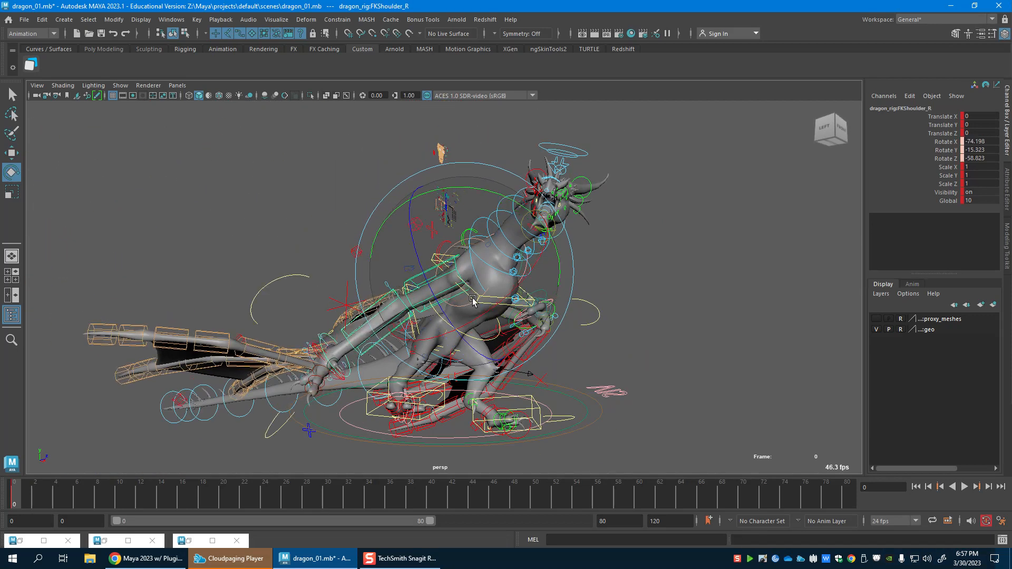
# Fold the right forearm forward by rotating its elbow control, and key it.
pyautogui.press('w')
pyautogui.click(396, 332)
pyautogui.press('e')
pyautogui.moveTo(398, 362); pyautogui.dragTo(549, 262)
pyautogui.moveTo(454, 316); pyautogui.dragTo(495, 283)
pyautogui.keyDown('alt'); pyautogui.moveTo(454, 303); pyautogui.dragTo(525, 354); pyautogui.keyUp('alt')
pyautogui.press('s')
# Fold the right wing's digits back by rotating FKwingDigitIndex1_R and the neighbouring digit controls.
pyautogui.press('w')
pyautogui.click(425, 285)
pyautogui.keyDown('alt'); pyautogui.moveTo(338, 348); pyautogui.dragTo(436, 337); pyautogui.keyUp('alt')
pyautogui.press('e')
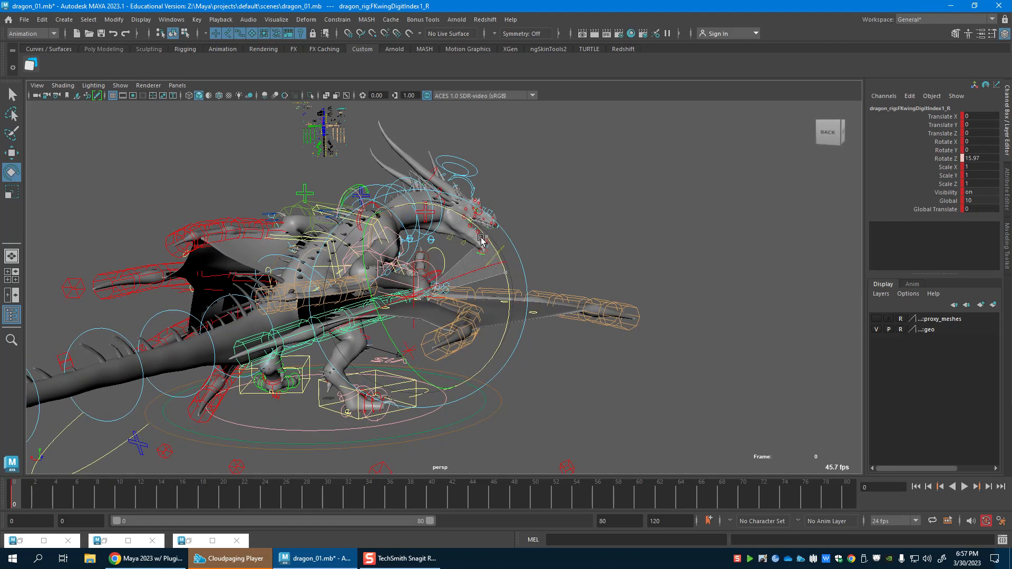
pyautogui.press('e')
pyautogui.keyDown('alt'); pyautogui.moveTo(440, 321); pyautogui.dragTo(440, 327); pyautogui.keyUp('alt')
pyautogui.moveTo(440, 282); pyautogui.dragTo(507, 288)
pyautogui.press('w')
pyautogui.press('e')
# Curl the right hand's pinky claw by rotating its FKfingerPinky controls together, and key it.
pyautogui.scroll(3, 549, 336)
pyautogui.press('w')
pyautogui.click(534, 305)
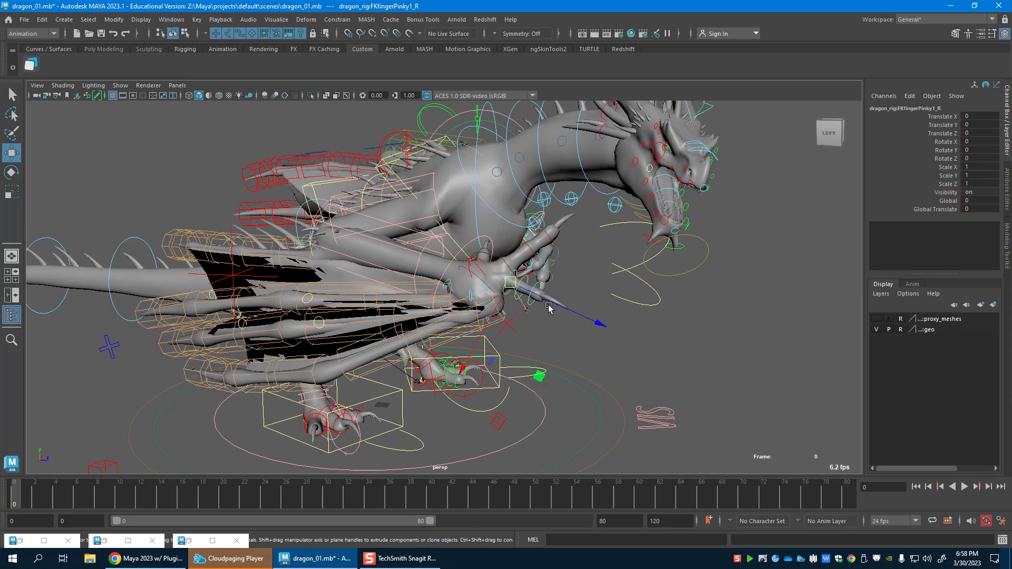
pyautogui.keyDown('shift'); pyautogui.click(535, 307); pyautogui.keyUp('shift')
pyautogui.keyDown('alt'); pyautogui.moveTo(524, 290); pyautogui.dragTo(521, 300); pyautogui.keyUp('alt')
pyautogui.hotkey('ctrl', 'z')
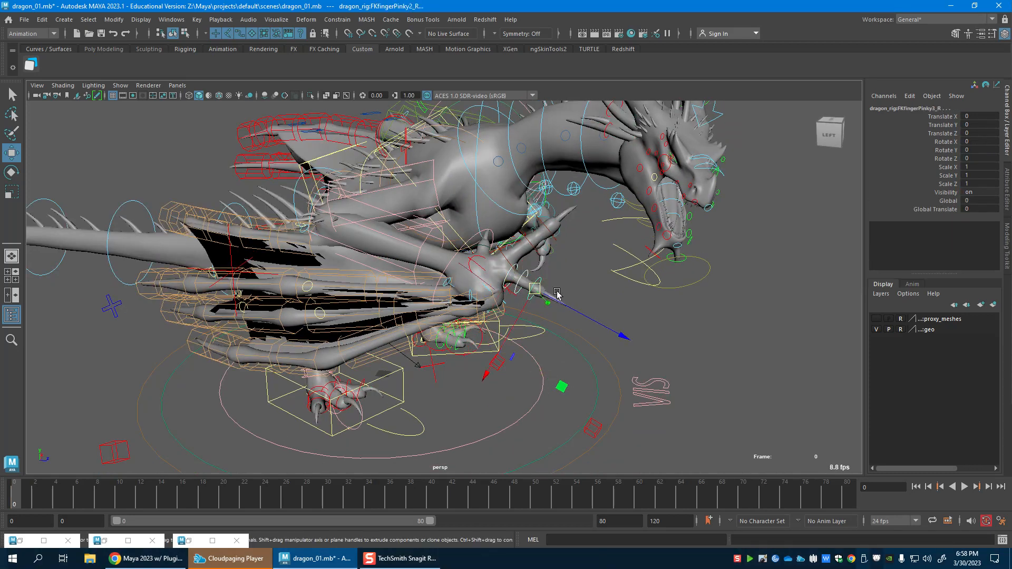
pyautogui.moveTo(588, 315); pyautogui.dragTo(590, 317)
pyautogui.press('w')
pyautogui.press('s')
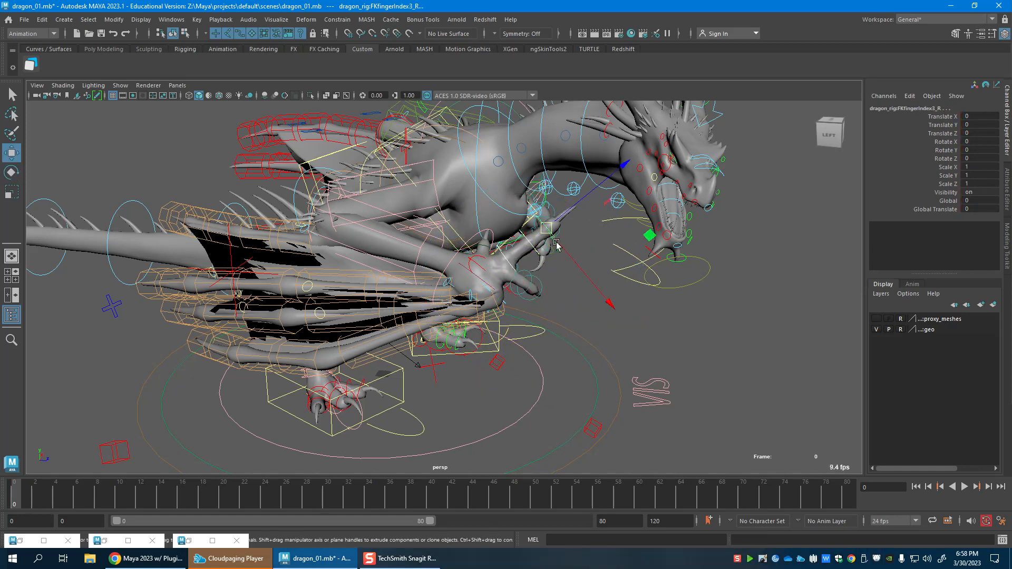
# Curl the right hand's index claw by rotating FKfingerIndex3_R together with its neighbouring finger controls, and key it.
pyautogui.click(577, 191)
pyautogui.press('e')
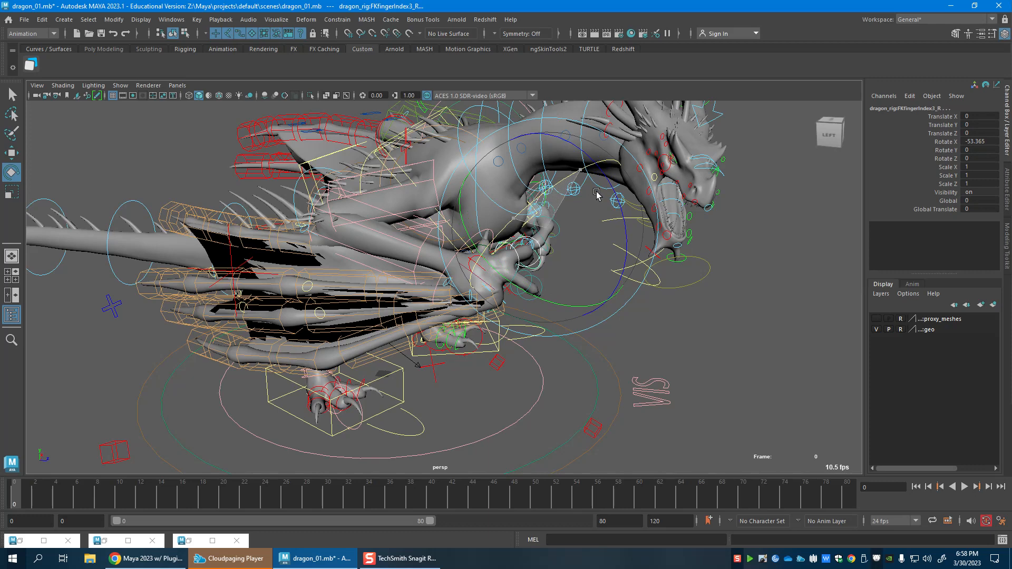
pyautogui.moveTo(596, 194); pyautogui.dragTo(585, 206)
pyautogui.press('w')
pyautogui.press('s')
# Tilt the dragon's whole body by rotating RootX_M to about 5.4, -13.4 and 1.5 in X, Y and Z.
pyautogui.keyDown('alt'); pyautogui.moveTo(515, 285); pyautogui.dragTo(448, 293); pyautogui.keyUp('alt')
pyautogui.press('w')
pyautogui.click(770, 311)
pyautogui.keyDown('alt'); pyautogui.moveTo(770, 312); pyautogui.dragTo(738, 318); pyautogui.keyUp('alt')
pyautogui.scroll(-5, 592, 320)
pyautogui.keyDown('alt'); pyautogui.moveTo(590, 320); pyautogui.dragTo(334, 311); pyautogui.keyUp('alt')
pyautogui.click(565, 311)
pyautogui.press('e')
pyautogui.moveTo(514, 385); pyautogui.dragTo(505, 389)
pyautogui.press('w')
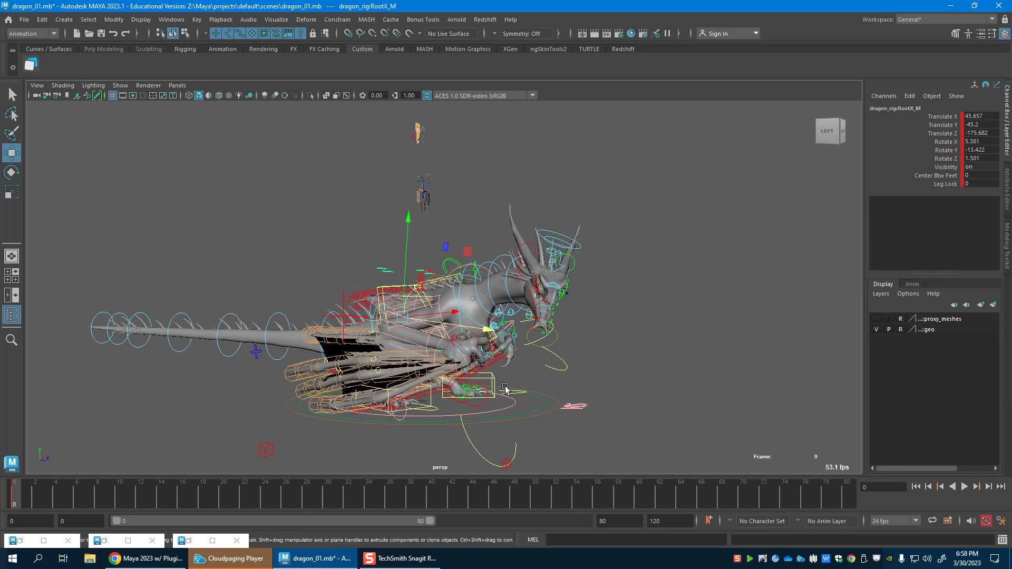
# Rotate the right shoulder control FKShoulder_R to about -58.3, 1.4 and -38.6 in X, Y and Z.
pyautogui.click(465, 275)
pyautogui.press('e')
pyautogui.keyDown('alt'); pyautogui.moveTo(466, 275); pyautogui.dragTo(544, 345); pyautogui.keyUp('alt')
pyautogui.press('w')
pyautogui.press('e')
pyautogui.press('w')
pyautogui.click(424, 304)
pyautogui.press('e')
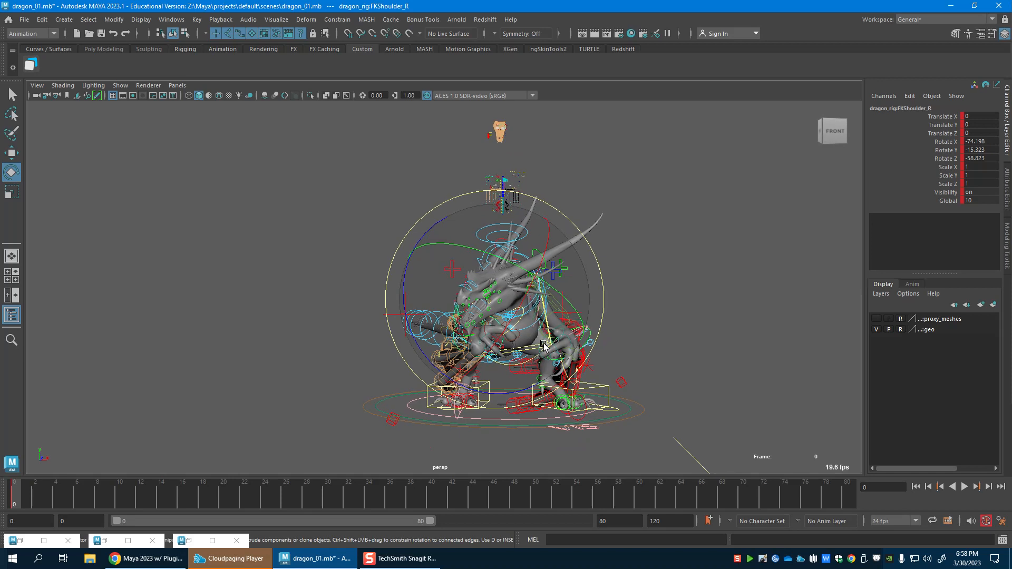
pyautogui.moveTo(582, 312); pyautogui.dragTo(577, 319)
pyautogui.keyDown('alt'); pyautogui.moveTo(578, 319); pyautogui.dragTo(569, 337); pyautogui.keyUp('alt')
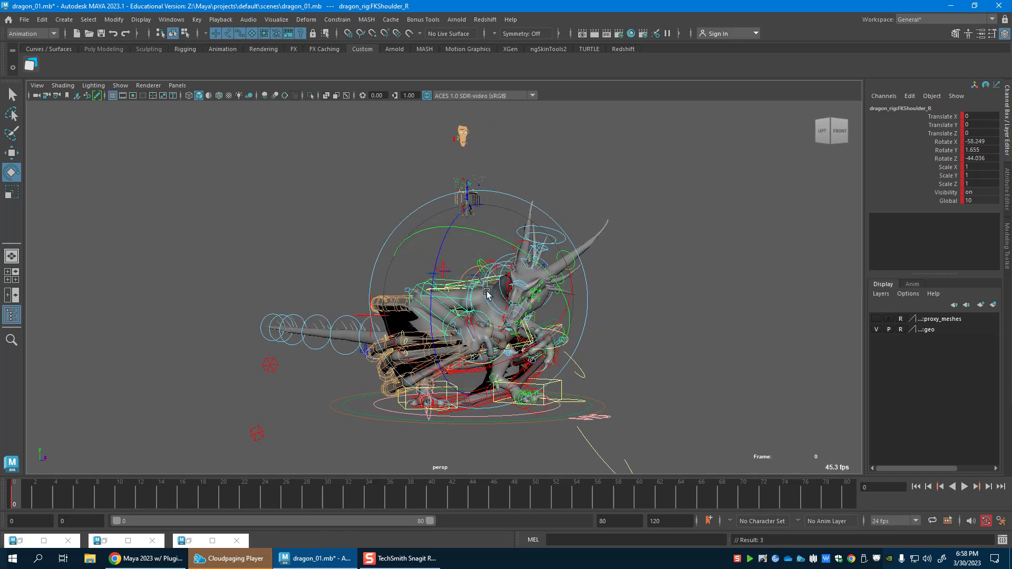
pyautogui.keyDown('alt'); pyautogui.moveTo(519, 354); pyautogui.dragTo(548, 359); pyautogui.keyUp('alt')
pyautogui.press('w')
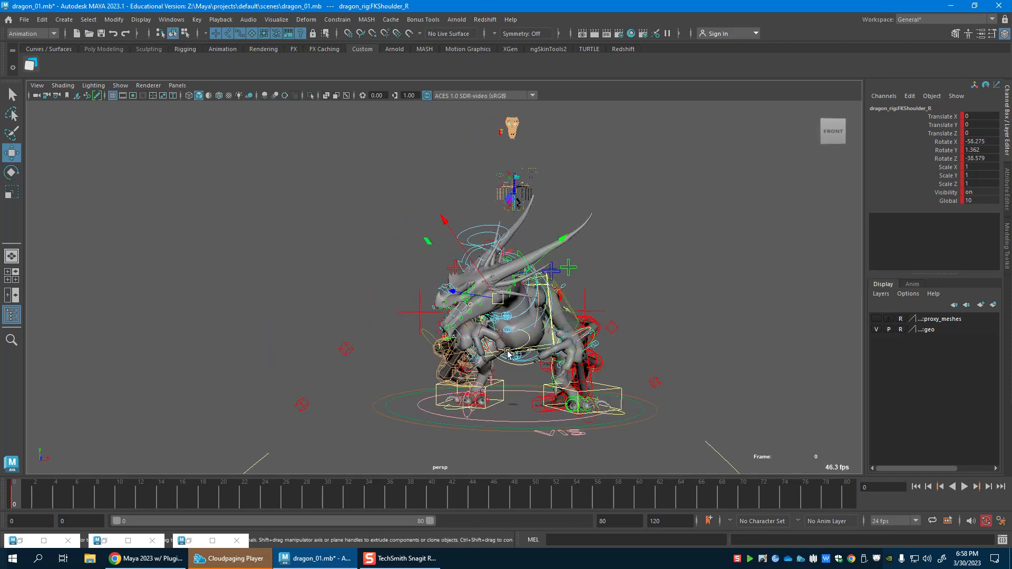
# Rotate the left shoulder control FKShoulder_L to about -29.3, 9.4 and -34.9 in X, Y and Z.
pyautogui.keyDown('alt'); pyautogui.moveTo(583, 329); pyautogui.dragTo(558, 285); pyautogui.keyUp('alt')
pyautogui.click(555, 280)
pyautogui.click(535, 287)
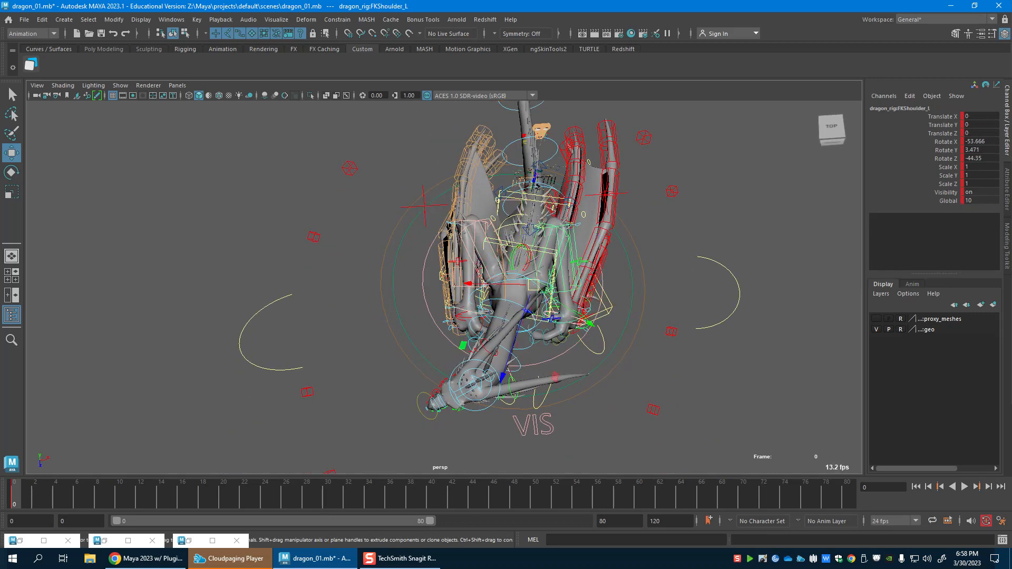
pyautogui.moveTo(585, 312); pyautogui.dragTo(536, 267)
pyautogui.press('w')
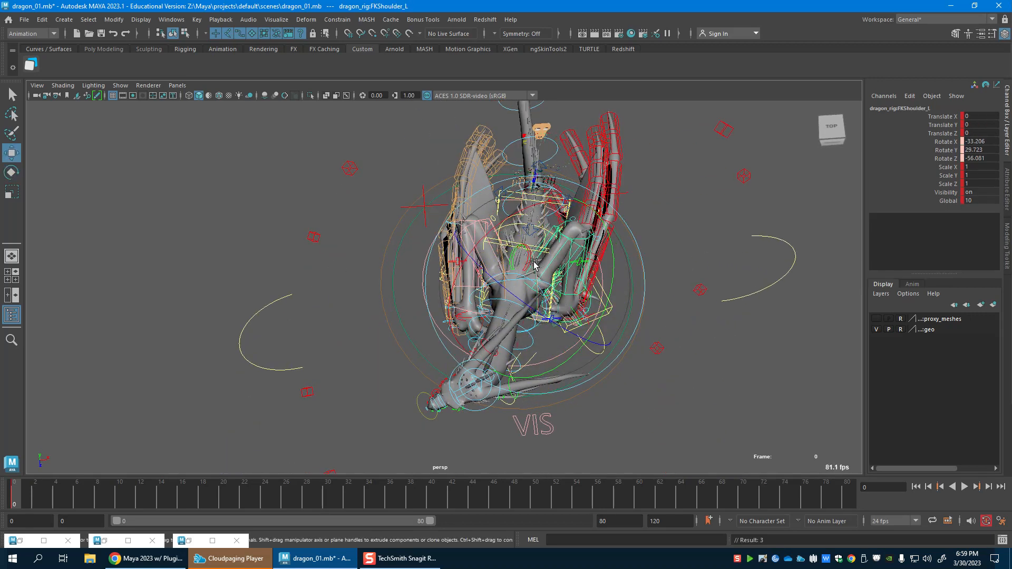
pyautogui.scroll(3, 542, 278)
pyautogui.moveTo(559, 301); pyautogui.dragTo(559, 345)
pyautogui.press('e')
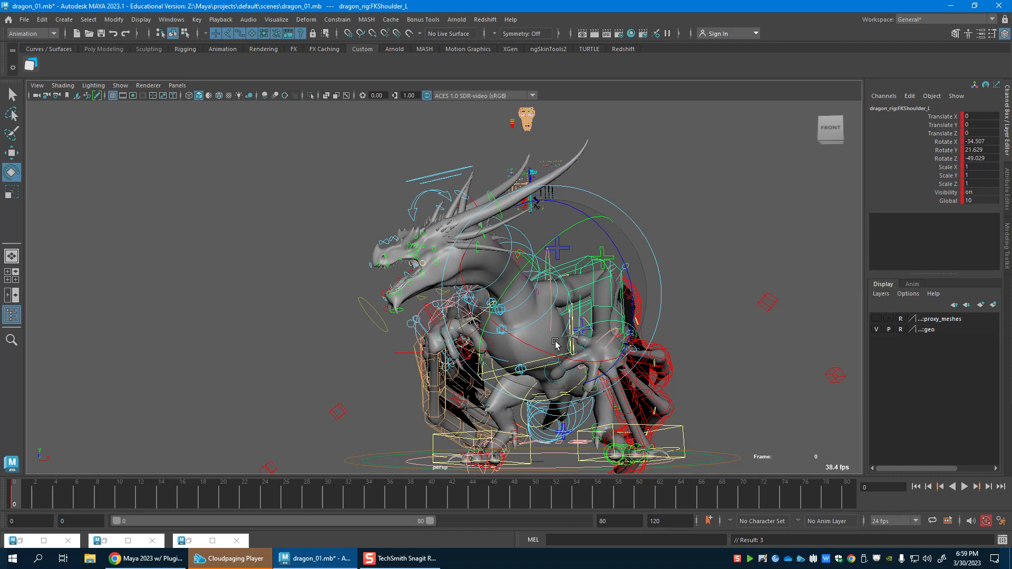
pyautogui.moveTo(632, 320); pyautogui.dragTo(636, 322)
pyautogui.keyDown('alt'); pyautogui.moveTo(672, 344); pyautogui.dragTo(560, 296); pyautogui.keyUp('alt')
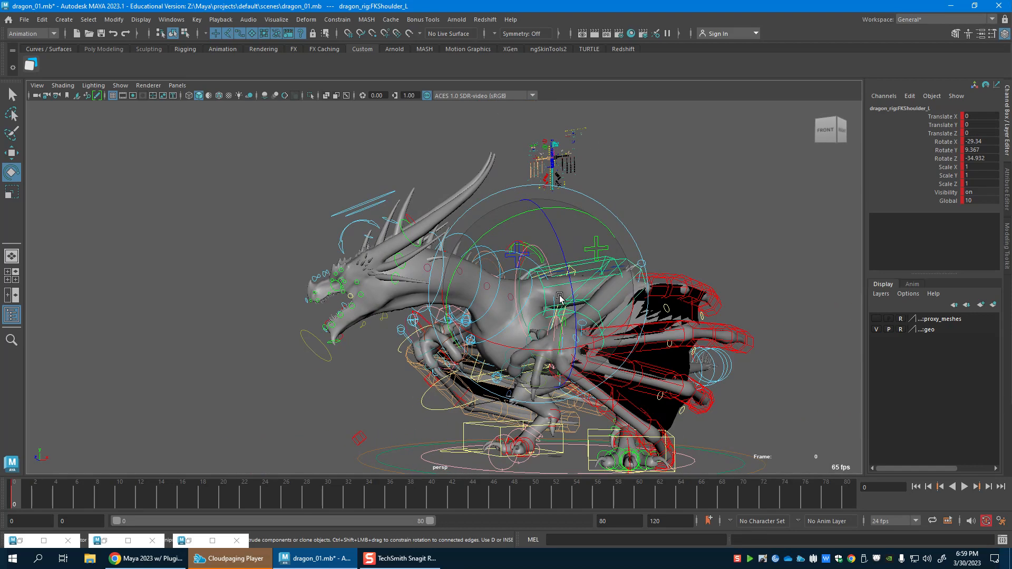
# Rotate the left wing's pinky digit control FKwingDigitPinky1_L to about -49.3, -36.0 and 8.8 in X, Y and Z.
pyautogui.press('w')
pyautogui.click(584, 393)
pyautogui.keyDown('alt'); pyautogui.moveTo(584, 393); pyautogui.dragTo(647, 421); pyautogui.keyUp('alt')
pyautogui.press('e')
pyautogui.moveTo(625, 426); pyautogui.dragTo(589, 431)
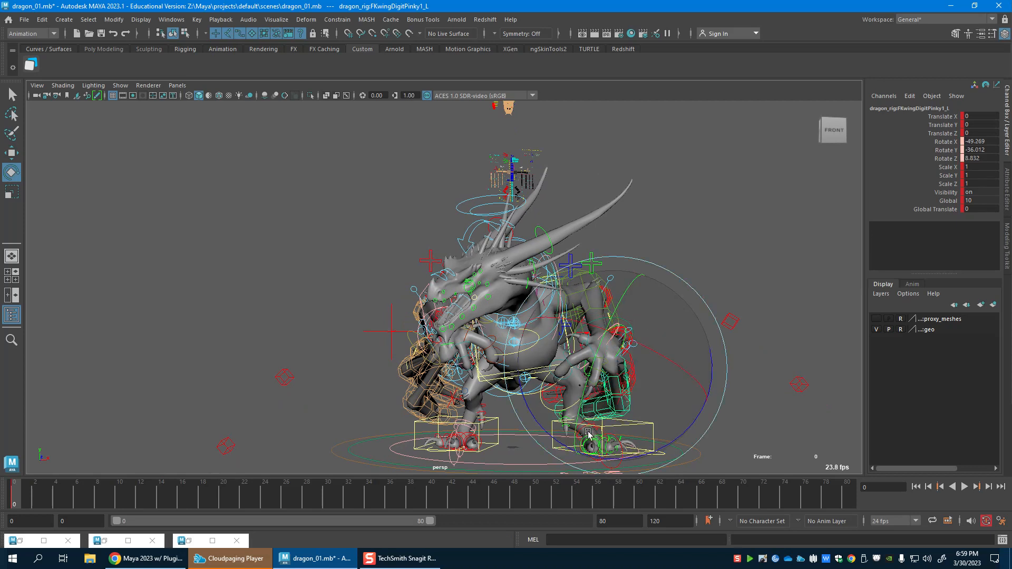
# Fan out the left wing's digits, rotating the index control FKwingDigitIndex1_L to about 35.2, 8.4 and 19.1 in X, Y and Z.
pyautogui.keyDown('alt'); pyautogui.moveTo(648, 364); pyautogui.dragTo(674, 373); pyautogui.keyUp('alt')
pyautogui.press('e')
pyautogui.click(577, 358)
pyautogui.hotkey('ctrl', 'z')
pyautogui.moveTo(571, 356); pyautogui.dragTo(576, 338)
pyautogui.moveTo(587, 352)
pyautogui.keyDown('alt'); pyautogui.mouseDown()
pyautogui.moveTo(626, 371)
pyautogui.moveTo(658, 364)
pyautogui.moveTo(574, 346)
pyautogui.mouseUp(); pyautogui.keyUp('alt')
pyautogui.press('w')
pyautogui.click(637, 330)
pyautogui.press('e')
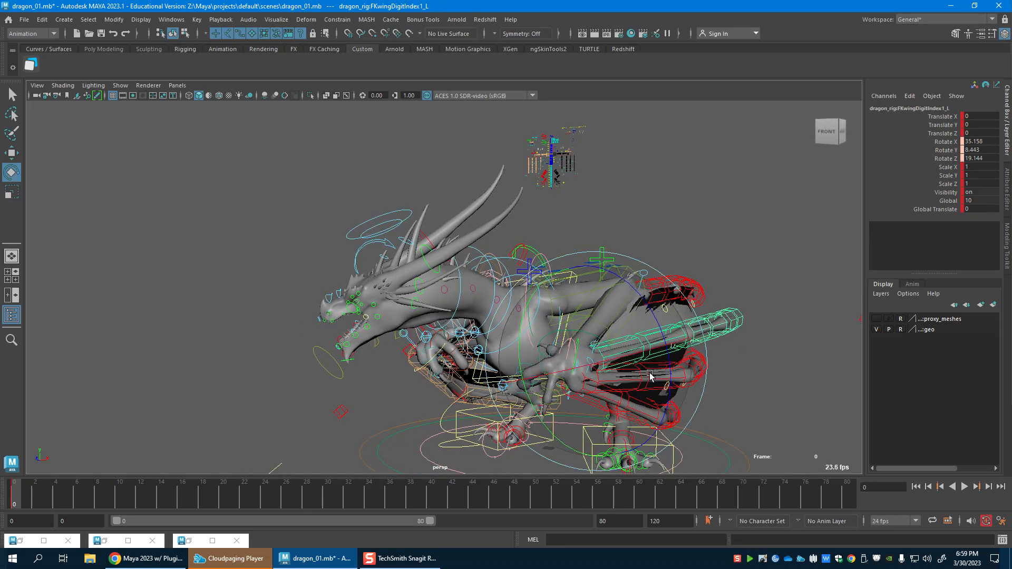
# Select the whole dragon rig, key its pose at frame 0, and save the scene.
pyautogui.press('w')
pyautogui.click(685, 375)
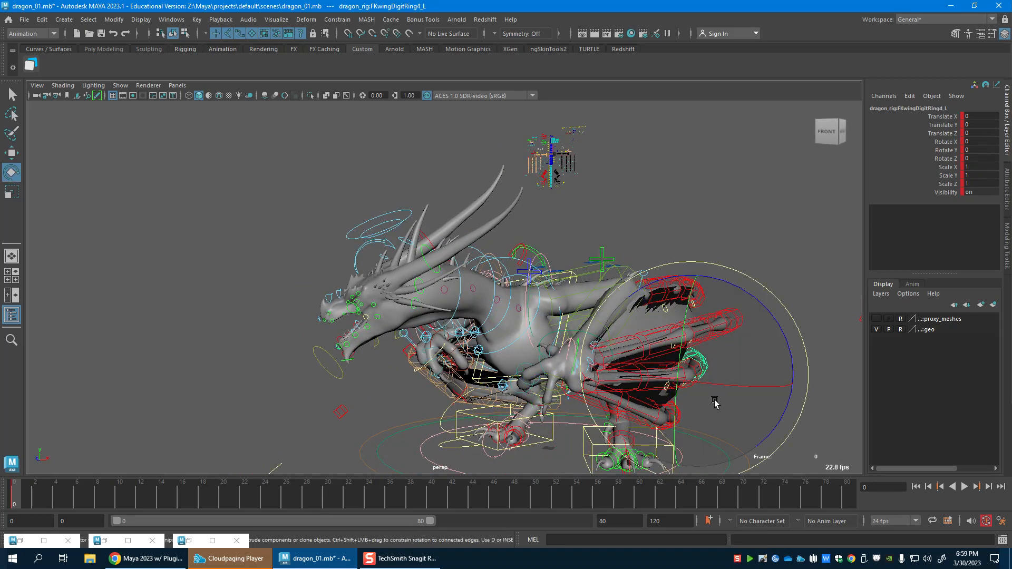
pyautogui.keyDown('alt'); pyautogui.moveTo(736, 390); pyautogui.dragTo(413, 317); pyautogui.keyUp('alt')
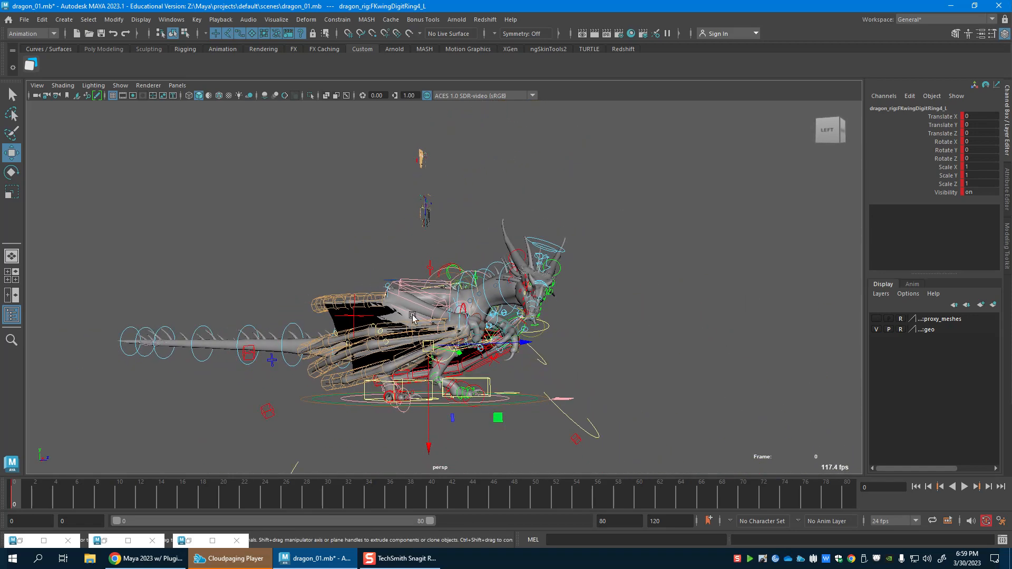
pyautogui.keyDown('alt'); pyautogui.moveTo(461, 367); pyautogui.dragTo(378, 375); pyautogui.keyUp('alt')
pyautogui.keyDown('alt'); pyautogui.moveTo(553, 369); pyautogui.dragTo(260, 347, button='right'); pyautogui.keyUp('alt')
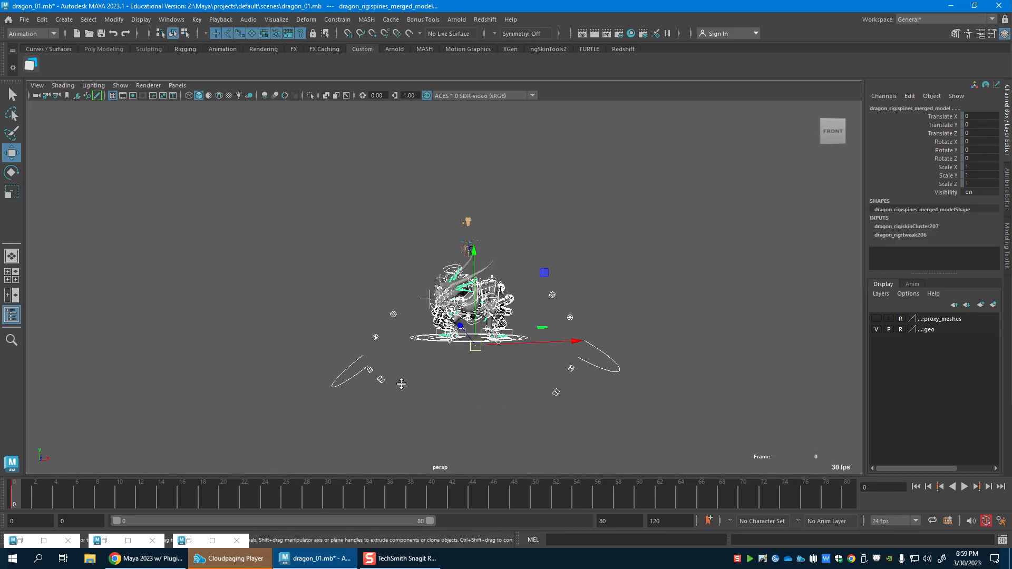
pyautogui.keyDown('alt'); pyautogui.moveTo(401, 384); pyautogui.dragTo(590, 409, button='right'); pyautogui.keyUp('alt')
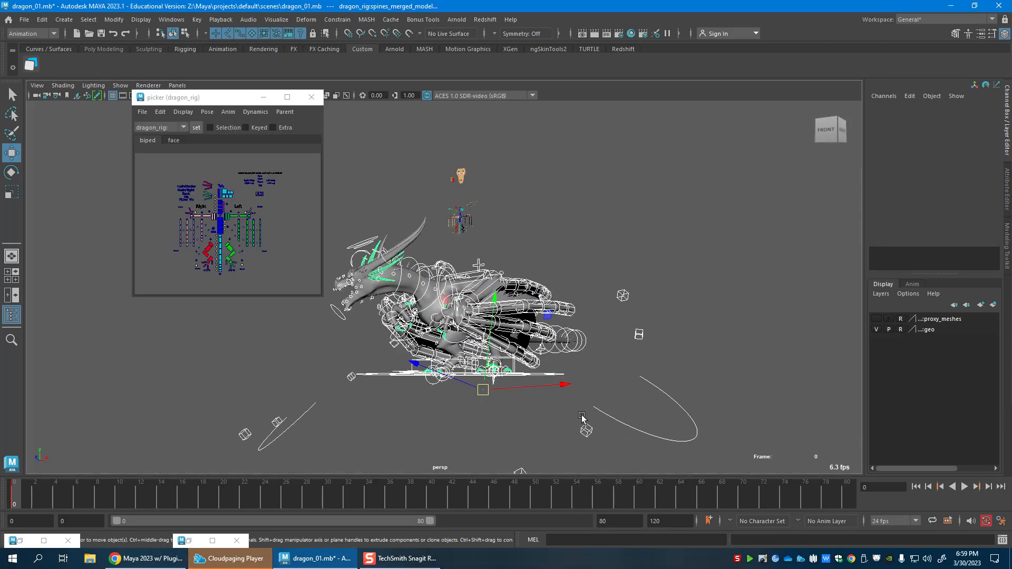
pyautogui.keyDown('alt'); pyautogui.moveTo(581, 419); pyautogui.dragTo(701, 419, button='right'); pyautogui.keyUp('alt')
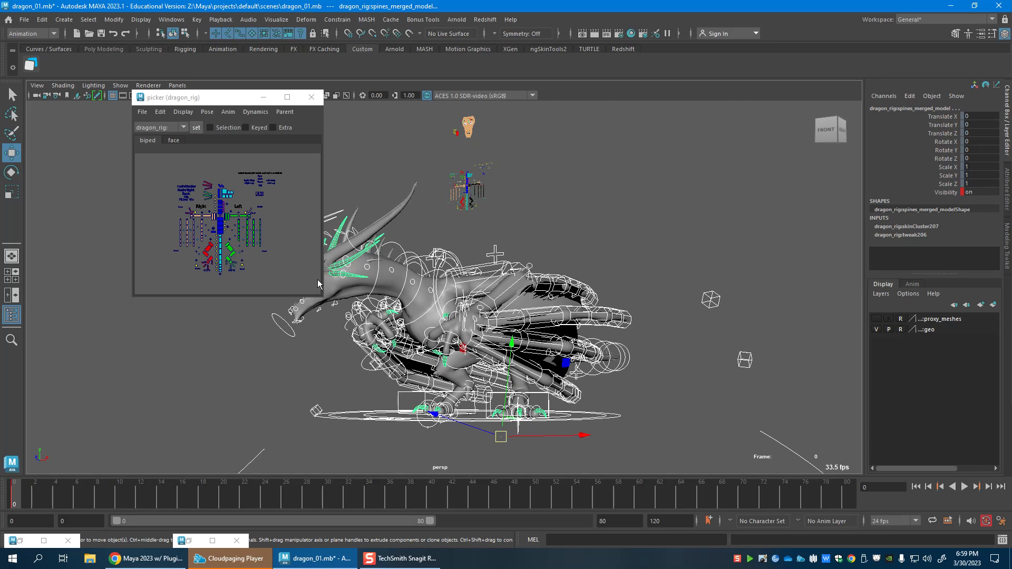
pyautogui.moveTo(232, 98); pyautogui.dragTo(1011, 210)
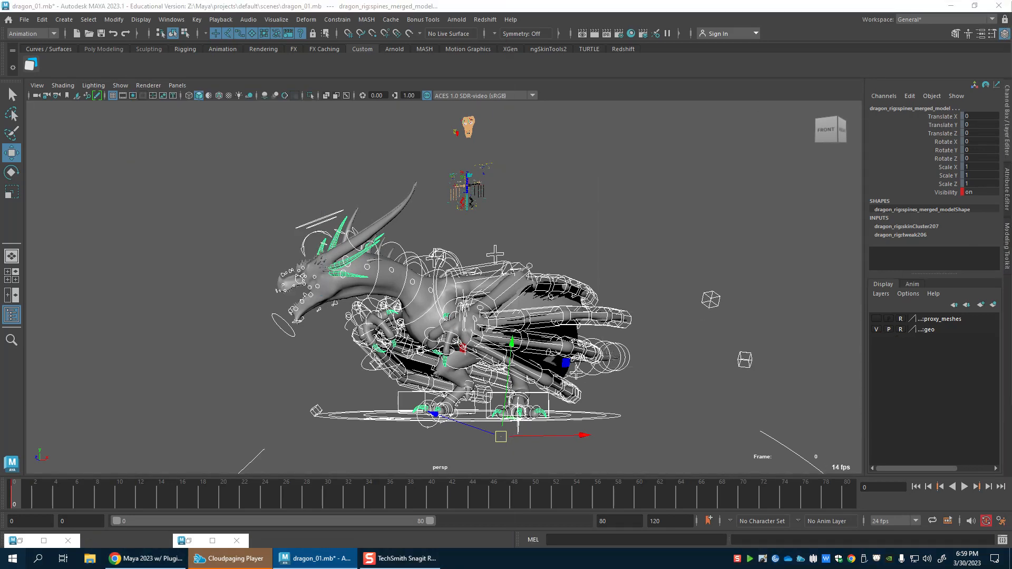
pyautogui.click(608, 389)
# Reselect and key the entire dragon rig, and advance the timeline to frame 16.
pyautogui.keyDown('alt'); pyautogui.moveTo(698, 445); pyautogui.dragTo(662, 420); pyautogui.keyUp('alt')
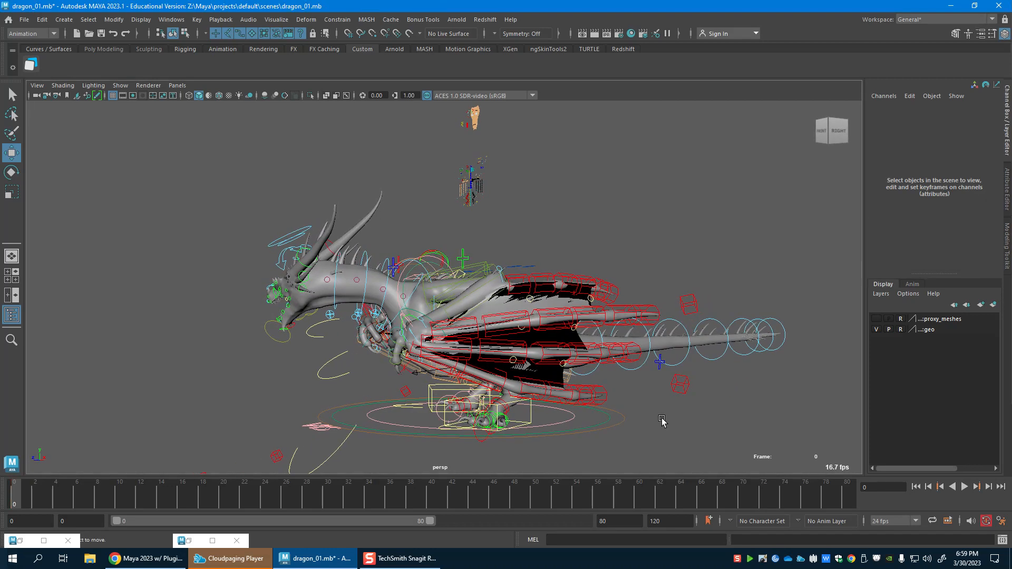
pyautogui.keyDown('alt'); pyautogui.moveTo(538, 407); pyautogui.dragTo(504, 294); pyautogui.keyUp('alt')
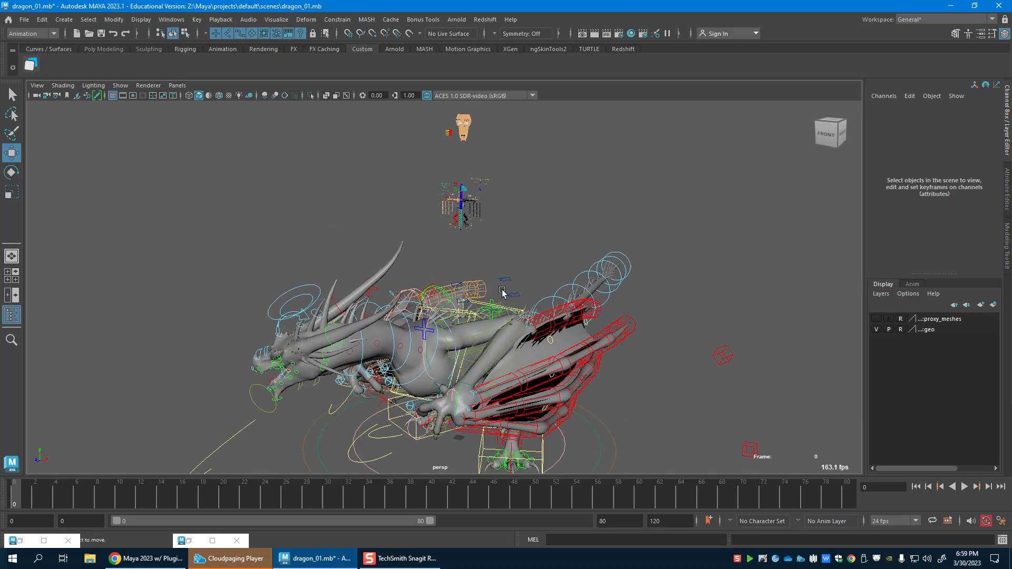
pyautogui.click(504, 294)
pyautogui.scroll(-3, 504, 294)
pyautogui.moveTo(285, 268); pyautogui.dragTo(757, 438)
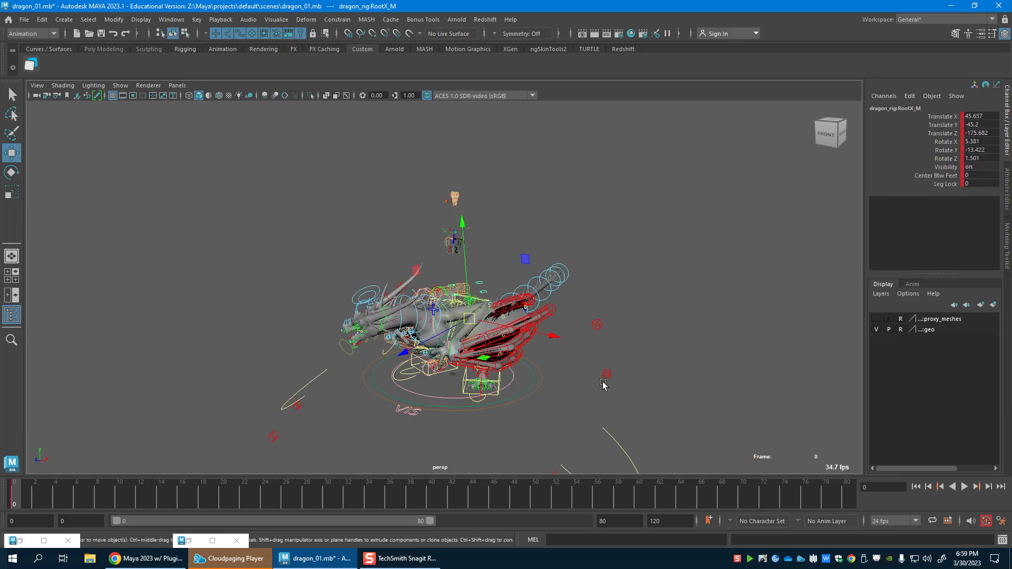
pyautogui.keyDown('alt'); pyautogui.moveTo(603, 383); pyautogui.dragTo(593, 380); pyautogui.keyUp('alt')
pyautogui.scroll(3, 593, 381)
pyautogui.moveTo(81, 498); pyautogui.dragTo(97, 498)
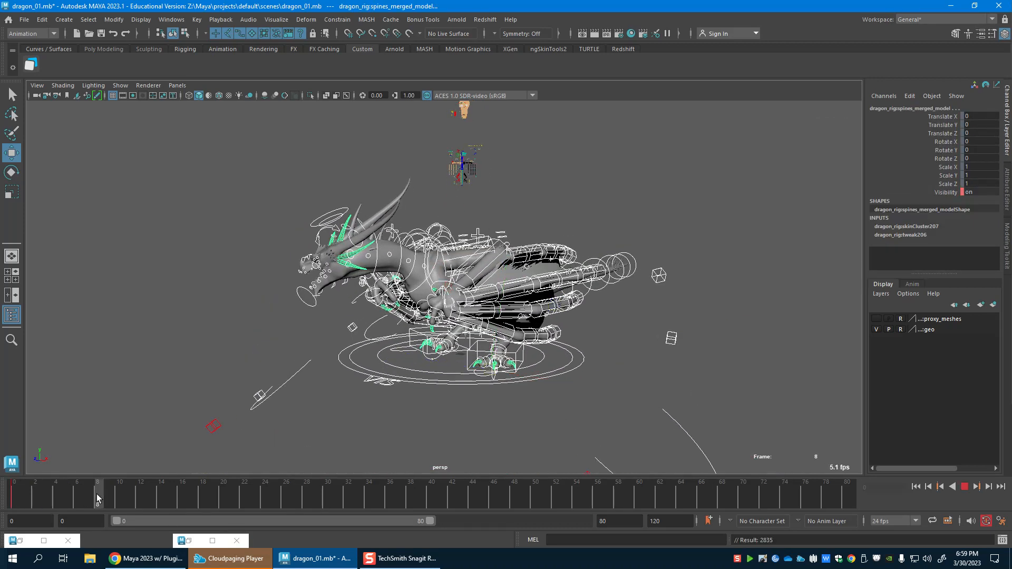
# Raise and turn the dragon's body at frame 16 with the main root control.
pyautogui.keyDown('alt'); pyautogui.moveTo(298, 407); pyautogui.dragTo(524, 349); pyautogui.keyUp('alt')
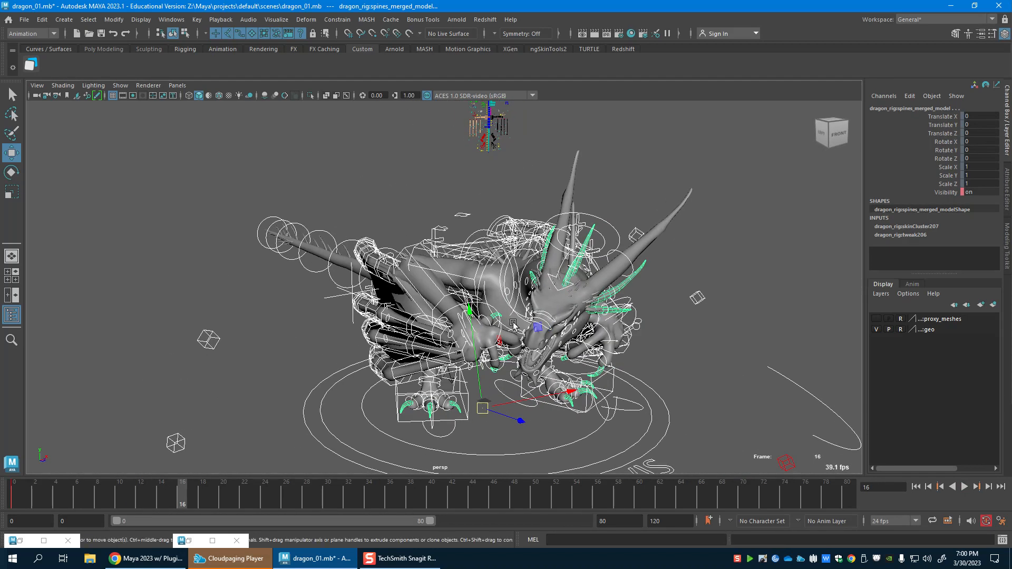
pyautogui.click(468, 221)
pyautogui.keyDown('alt'); pyautogui.moveTo(468, 222); pyautogui.dragTo(359, 189); pyautogui.keyUp('alt')
pyautogui.press('e')
pyautogui.keyDown('alt'); pyautogui.moveTo(506, 311); pyautogui.dragTo(565, 330); pyautogui.keyUp('alt')
pyautogui.press('w')
pyautogui.click(518, 345)
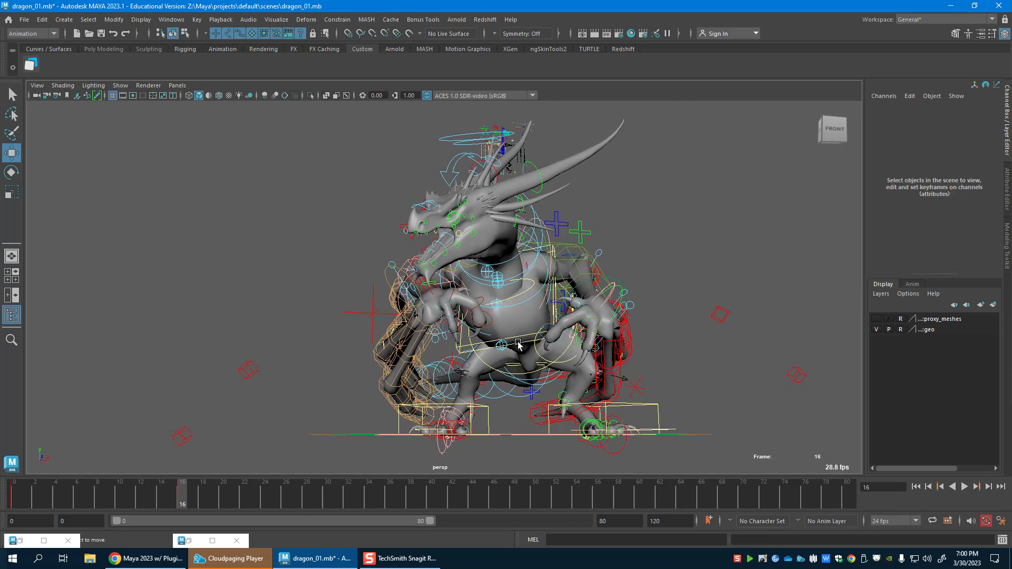
# Rotate the chest control IKSpine3_M to about -43.7, -14.1 and 8.9 in X, Y and Z.
pyautogui.click(520, 343)
pyautogui.moveTo(557, 276); pyautogui.dragTo(540, 273)
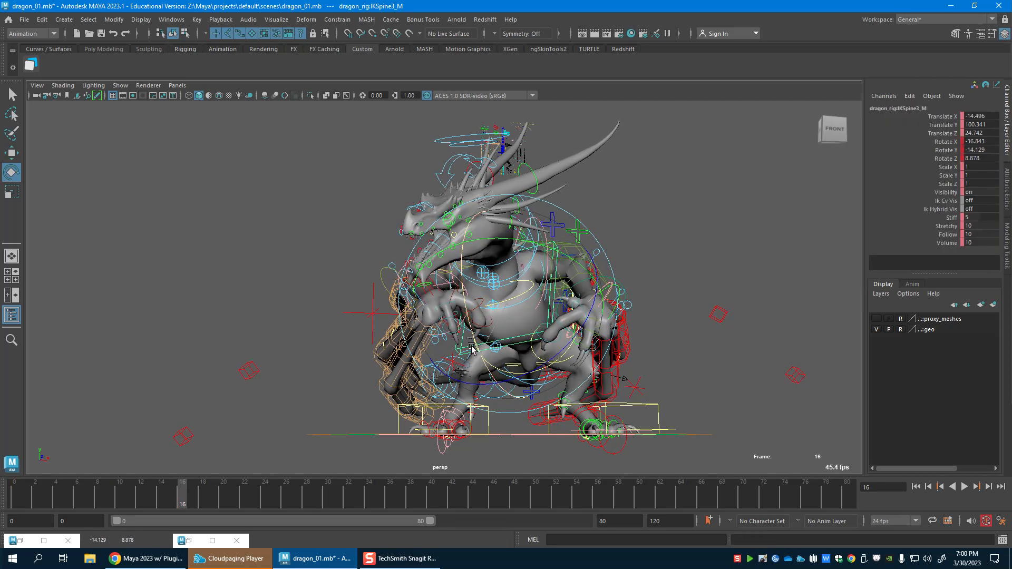
pyautogui.keyDown('alt'); pyautogui.moveTo(472, 351); pyautogui.dragTo(469, 345); pyautogui.keyUp('alt')
pyautogui.press('w')
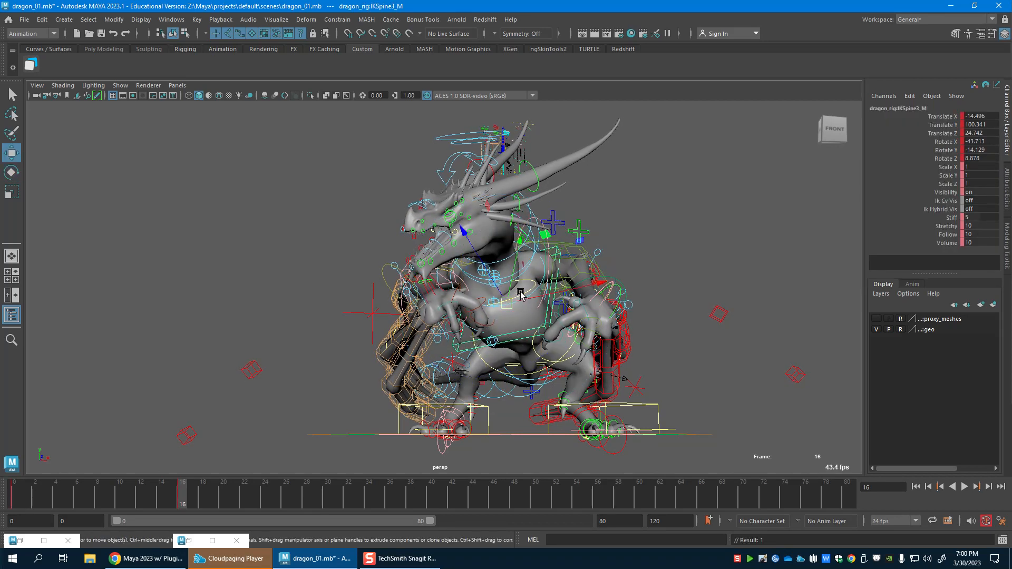
# Rotate the base neck control FKNeck1_M to about 3.6, -34.0 and -14.7 in X, Y and Z.
pyautogui.click(538, 285)
pyautogui.press('e')
pyautogui.keyDown('alt'); pyautogui.moveTo(539, 285); pyautogui.dragTo(538, 193); pyautogui.keyUp('alt')
pyautogui.press('w')
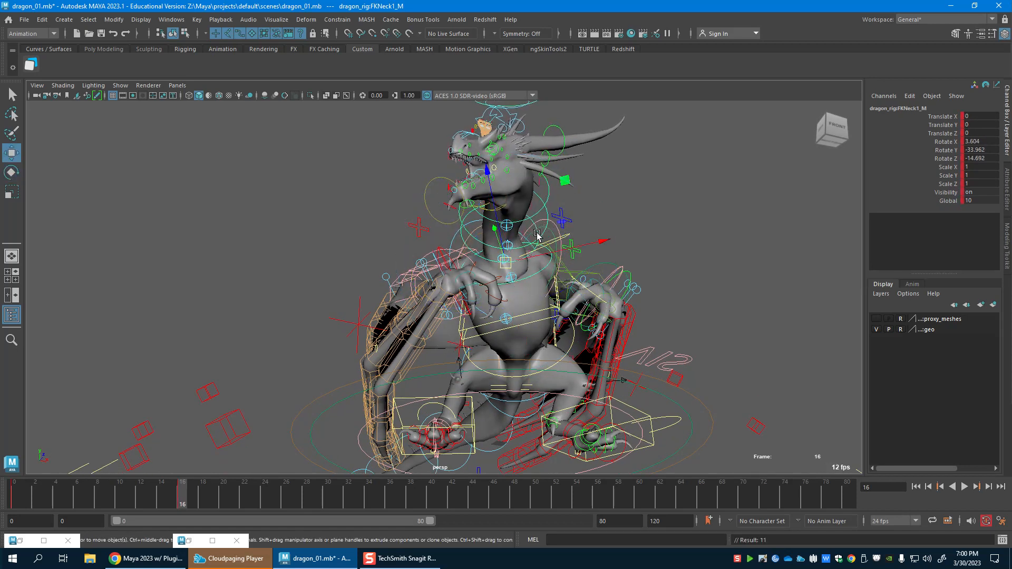
# Bend the upper neck controls together, bringing FKNeck4_M to about 28.8, -55.2 and -10.2 in X, Y and Z.
pyautogui.keyDown('shift'); pyautogui.moveTo(549, 209); pyautogui.dragTo(552, 212); pyautogui.keyUp('shift')
pyautogui.press('e')
pyautogui.moveTo(563, 141); pyautogui.dragTo(525, 135)
pyautogui.keyDown('alt'); pyautogui.moveTo(527, 200); pyautogui.dragTo(498, 221); pyautogui.keyUp('alt')
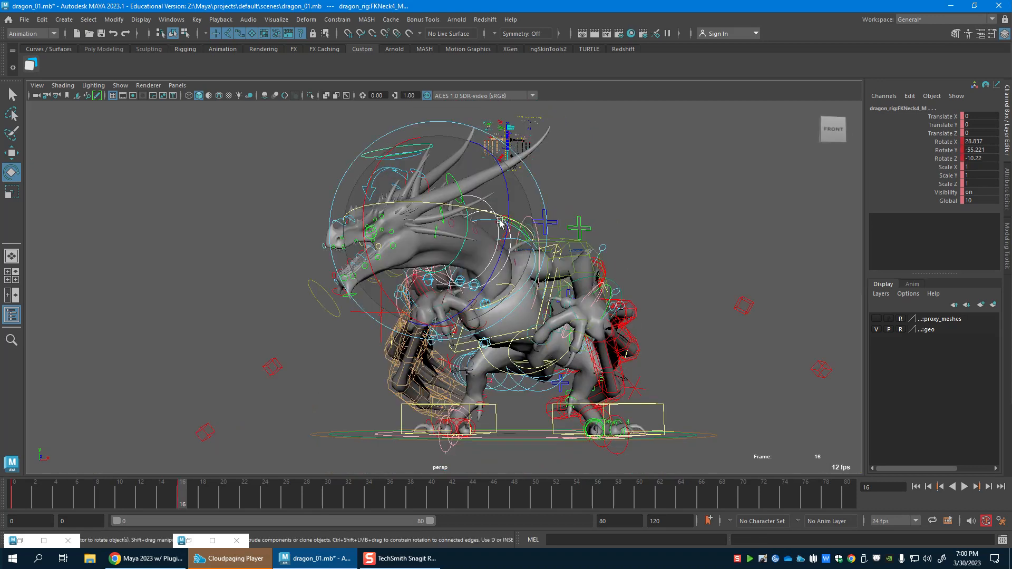
# Rotate the head control above the dragon's head to adjust the head's tilt at frame 16.
pyautogui.press('w')
pyautogui.click(367, 157)
pyautogui.press('e')
pyautogui.moveTo(421, 214); pyautogui.dragTo(507, 357)
# Rotate the right shoulder control FKShoulder_R to about -94.2, 6.7 and -18.7 in X, Y and Z.
pyautogui.press('w')
pyautogui.click(427, 289)
pyautogui.press('e')
pyautogui.press('w')
pyautogui.click(434, 250)
pyautogui.press('e')
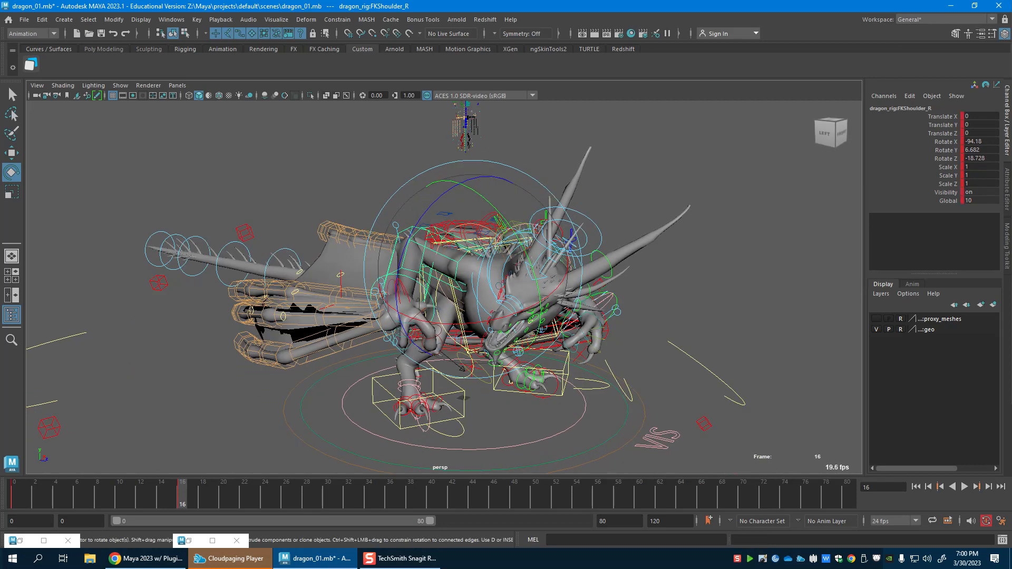
# Pose the right wing's controls, rotating its pinky digit FKwingDigitPinky1_R to about -66.7, -87.8 and 75.7 in X, Y and Z.
pyautogui.click(350, 297)
pyautogui.keyDown('alt'); pyautogui.moveTo(384, 298); pyautogui.dragTo(422, 284); pyautogui.keyUp('alt')
pyautogui.moveTo(384, 348); pyautogui.dragTo(459, 365)
pyautogui.press('w')
pyautogui.press('e')
pyautogui.click(360, 323)
pyautogui.press('w')
pyautogui.click(376, 339)
pyautogui.press('e')
pyautogui.press('w')
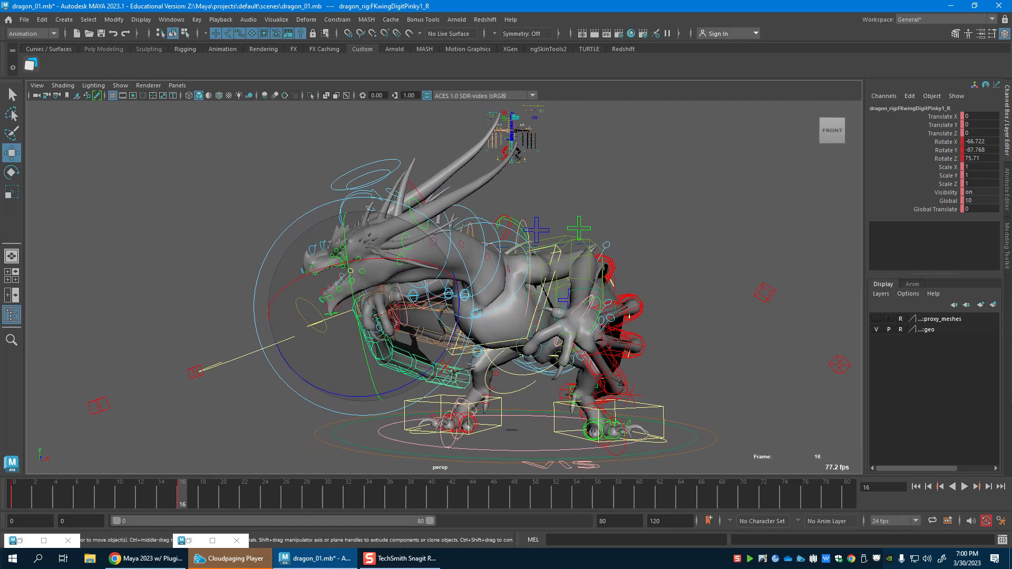
# Rotate the left wing's shoulder and arm controls to reposition the wing at frame 16, and key the change.
pyautogui.click(592, 285)
pyautogui.press('e')
pyautogui.moveTo(627, 320); pyautogui.dragTo(535, 252)
pyautogui.press('w')
pyautogui.click(557, 262)
pyautogui.press('e')
pyautogui.moveTo(561, 284); pyautogui.dragTo(422, 295)
pyautogui.press('w')
pyautogui.press('s')
# Rotate two further rig controls to refine the frame 16 pose, keying each one.
pyautogui.click(549, 331)
pyautogui.press('e')
pyautogui.moveTo(354, 304); pyautogui.dragTo(375, 350)
pyautogui.press('w')
pyautogui.press('s')
pyautogui.click(428, 275)
pyautogui.keyDown('alt'); pyautogui.moveTo(428, 275); pyautogui.dragTo(227, 344); pyautogui.keyUp('alt')
pyautogui.press('e')
pyautogui.press('w')
pyautogui.press('s')
pyautogui.keyDown('alt'); pyautogui.moveTo(228, 344); pyautogui.dragTo(546, 341); pyautogui.keyUp('alt')
# Rotate the left wing's index digit control FKwingDigitIndex1_L to about 50.6, 12.1 and 29.1 in X, Y and Z.
pyautogui.click(360, 307)
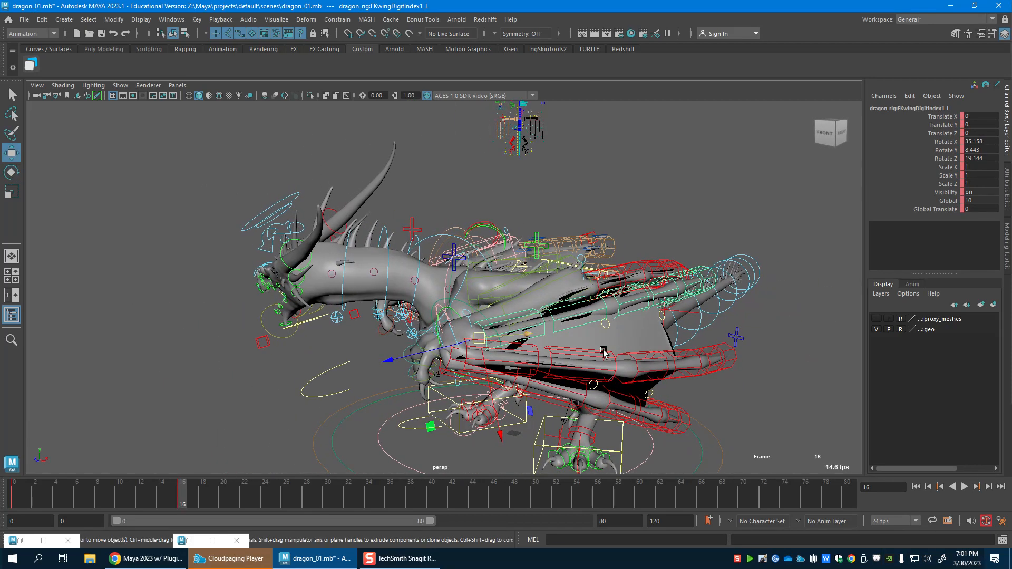
pyautogui.press('e')
pyautogui.moveTo(518, 388); pyautogui.dragTo(520, 373)
pyautogui.keyDown('alt'); pyautogui.moveTo(520, 374); pyautogui.dragTo(652, 345); pyautogui.keyUp('alt')
pyautogui.scroll(-2, 573, 358)
pyautogui.press('w')
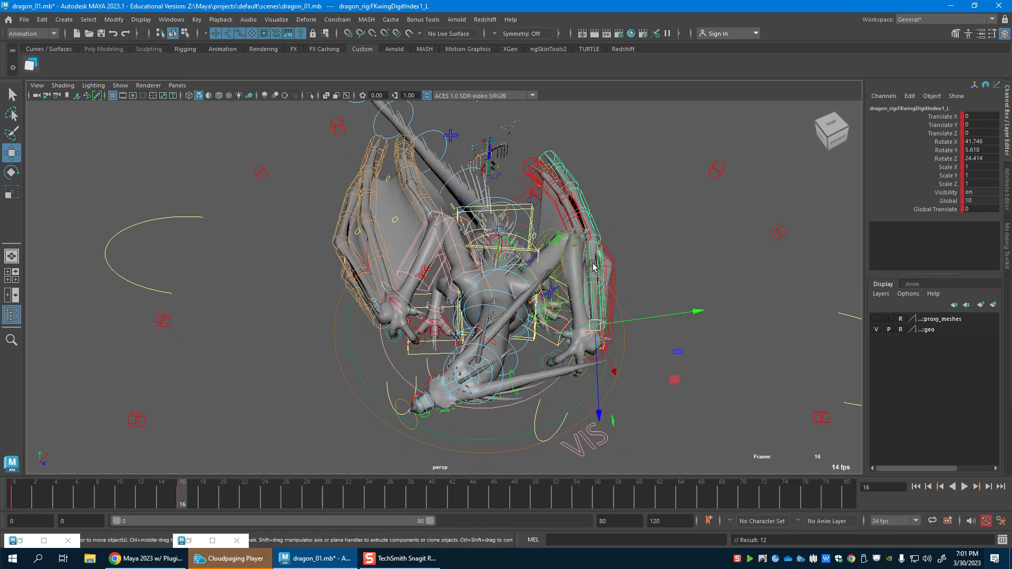
pyautogui.press('e')
pyautogui.moveTo(671, 379)
pyautogui.mouseDown()
pyautogui.moveTo(657, 395)
pyautogui.moveTo(653, 384)
pyautogui.mouseUp()
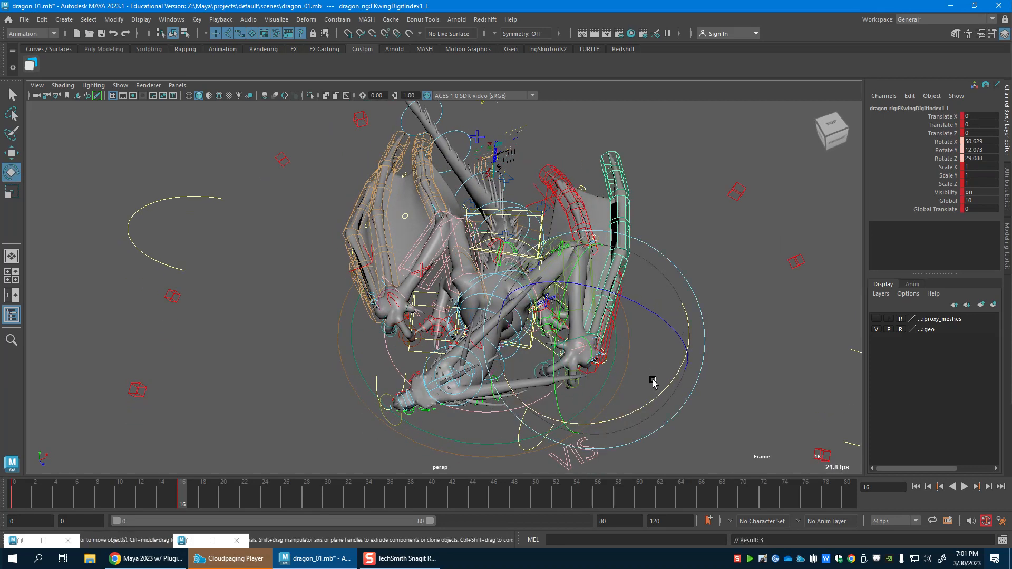
# Rotate the left wing's ring digit control FKwingDigitRing1_L and its neighbouring digit controls to spread the membrane, and key them.
pyautogui.press('w')
pyautogui.click(608, 353)
pyautogui.keyDown('alt'); pyautogui.moveTo(608, 354); pyautogui.dragTo(615, 342); pyautogui.keyUp('alt')
pyautogui.press('e')
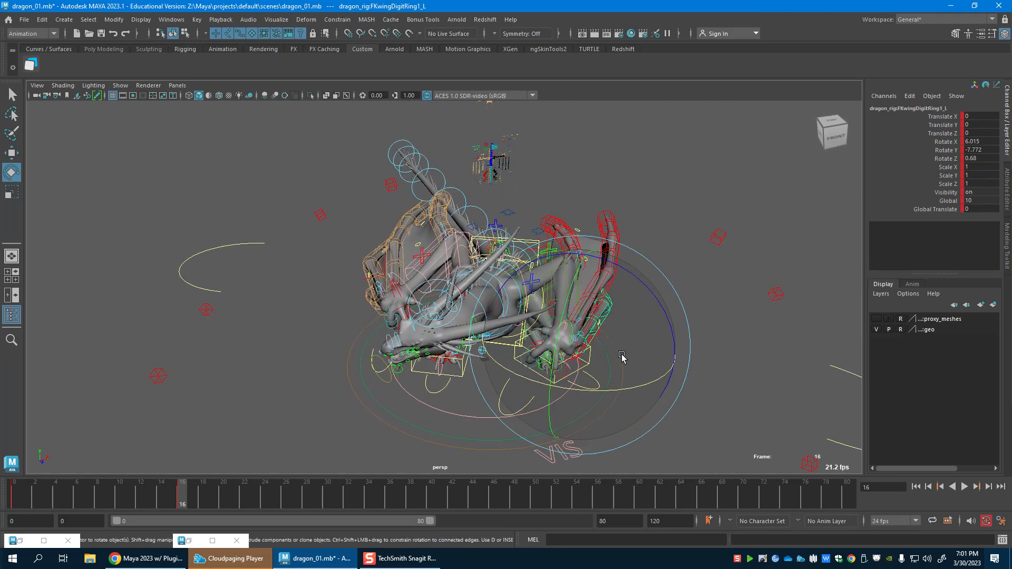
pyautogui.moveTo(608, 389); pyautogui.dragTo(597, 393)
pyautogui.click(625, 335)
pyautogui.press('e')
pyautogui.moveTo(660, 360); pyautogui.dragTo(637, 332)
pyautogui.press('w')
pyautogui.click(583, 262)
pyautogui.press('e')
pyautogui.keyDown('alt'); pyautogui.moveTo(644, 338); pyautogui.dragTo(604, 332); pyautogui.keyUp('alt')
pyautogui.press('s')
# Rotate FKwingDigitPinky1_L to about -25.7, -20.9 and -4.4 in X, Y and Z, and key the whole rig at frame 16.
pyautogui.press('w')
pyautogui.click(545, 312)
pyautogui.press('e')
pyautogui.moveTo(543, 312); pyautogui.dragTo(556, 360)
pyautogui.press('w')
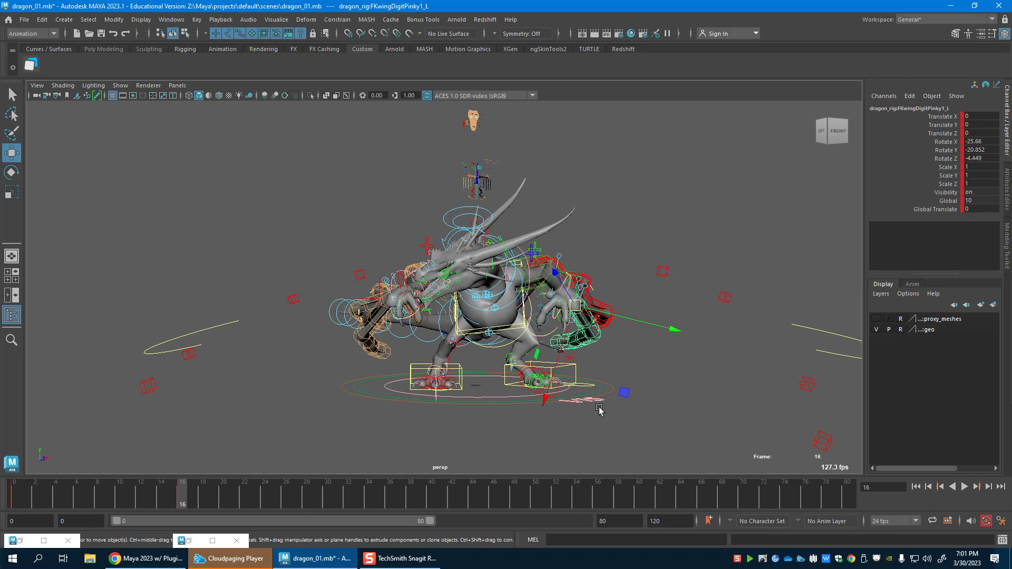
pyautogui.press('s')
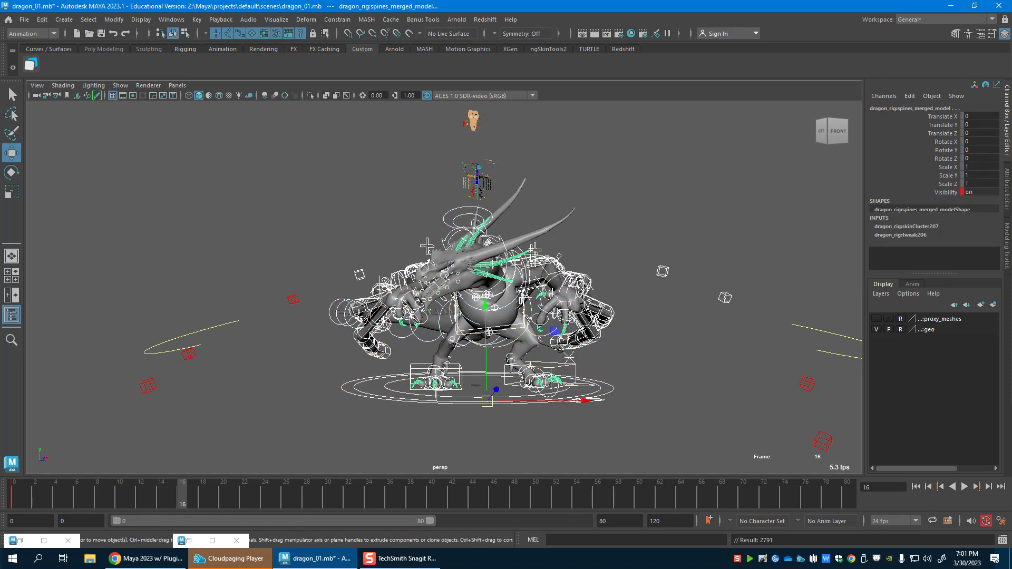
# Tear off a copy of the perspective view and switch the main viewport to a new perspective camera.
pyautogui.click(177, 85)
pyautogui.click(204, 202)
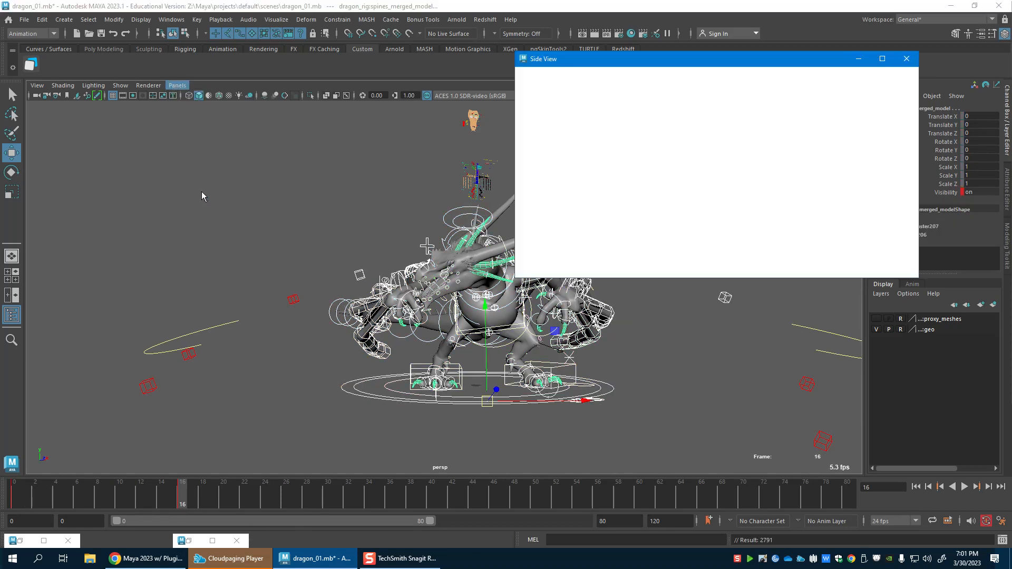
pyautogui.click(177, 85)
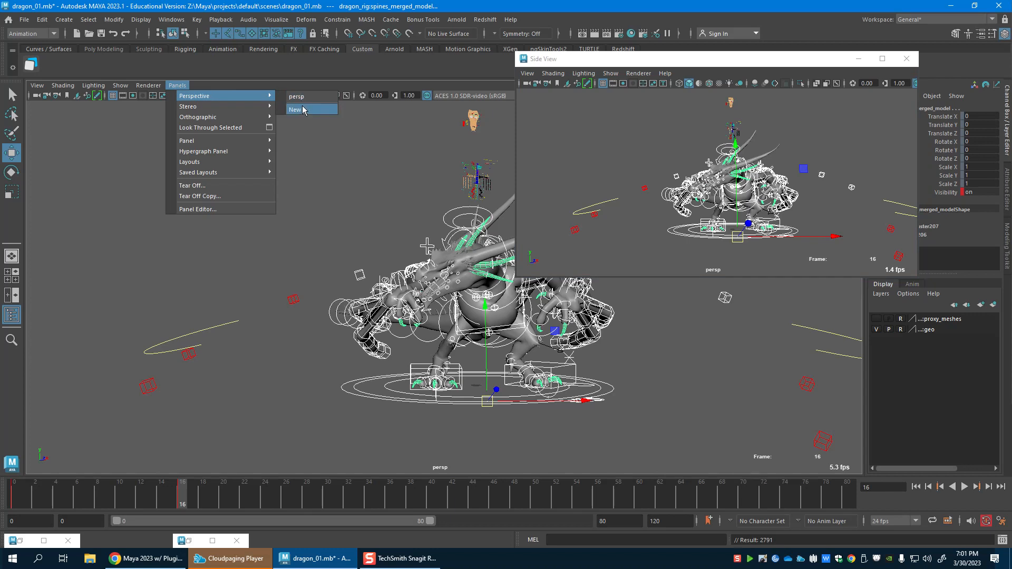
pyautogui.click(303, 110)
# Restrict the main viewport's display to polygons by hiding all object types and enabling only Polygons.
pyautogui.click(177, 86)
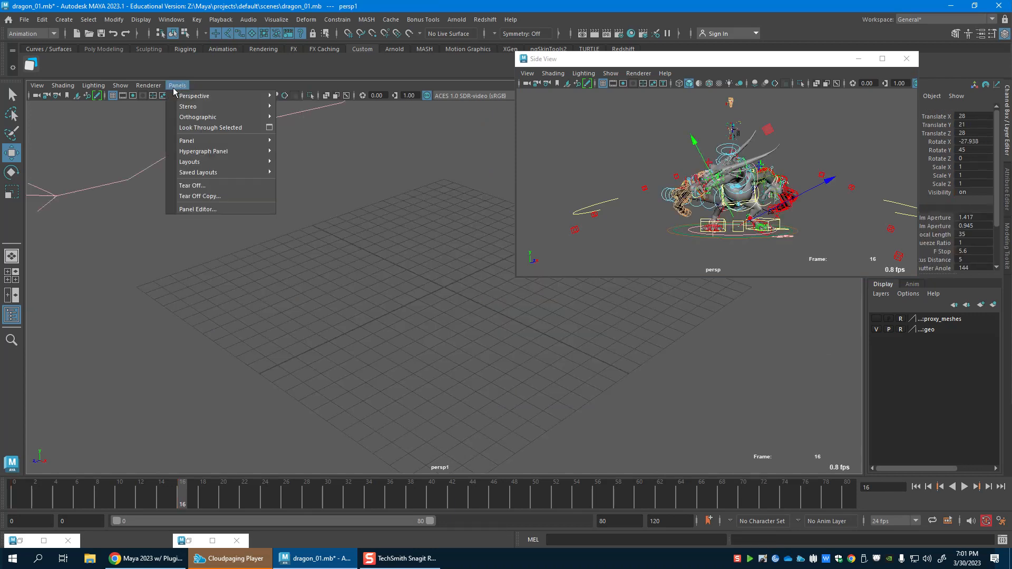
pyautogui.moveTo(120, 85)
pyautogui.click(138, 128)
pyautogui.click(120, 85)
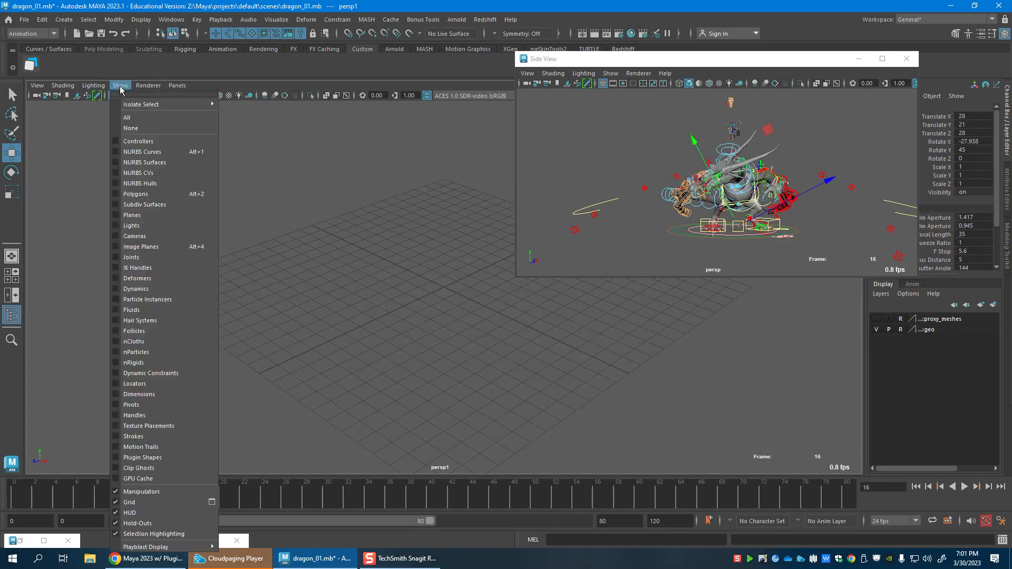
pyautogui.click(135, 194)
# Frame the whole dragon from a near-front angle in the new persp1 camera view.
pyautogui.press('a')
pyautogui.keyDown('alt'); pyautogui.moveTo(276, 404); pyautogui.dragTo(362, 364); pyautogui.keyUp('alt')
pyautogui.keyDown('alt'); pyautogui.moveTo(362, 364); pyautogui.dragTo(480, 489, button='right'); pyautogui.keyUp('alt')
pyautogui.keyDown('alt'); pyautogui.moveTo(503, 442); pyautogui.dragTo(452, 429, button='right'); pyautogui.keyUp('alt')
pyautogui.keyDown('alt'); pyautogui.moveTo(462, 429); pyautogui.dragTo(452, 424); pyautogui.keyUp('alt')
pyautogui.keyDown('alt'); pyautogui.moveTo(519, 402); pyautogui.dragTo(547, 444, button='middle'); pyautogui.keyUp('alt')
pyautogui.keyDown('alt'); pyautogui.moveTo(547, 445); pyautogui.dragTo(514, 395, button='right'); pyautogui.keyUp('alt')
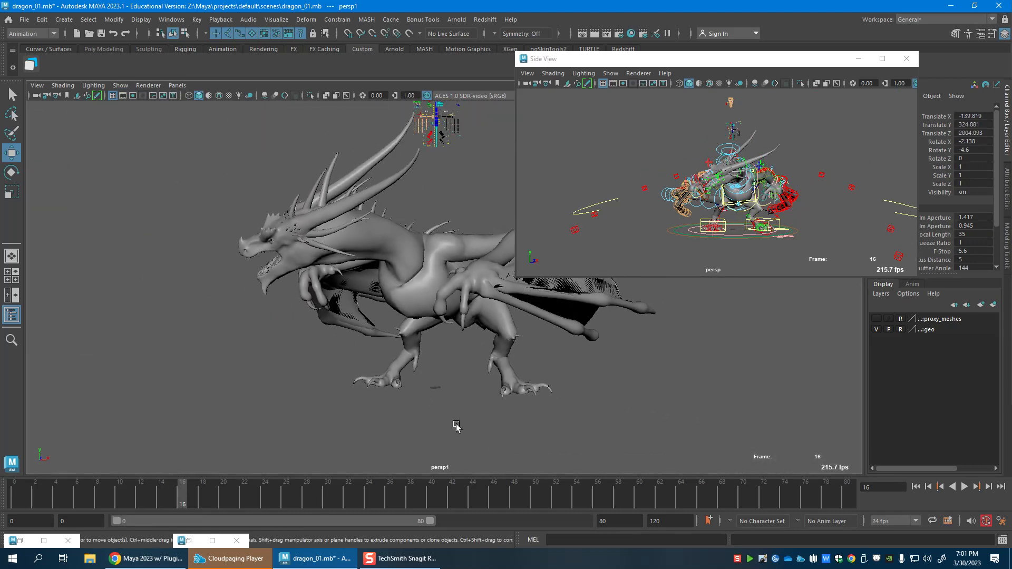
# Reframe the dragon in the torn-off view and move that window farther away from the main viewport's dragon.
pyautogui.keyDown('alt'); pyautogui.moveTo(728, 151); pyautogui.dragTo(738, 154); pyautogui.keyUp('alt')
pyautogui.keyDown('alt'); pyautogui.moveTo(738, 154); pyautogui.dragTo(701, 158, button='right'); pyautogui.keyUp('alt')
pyautogui.moveTo(698, 61); pyautogui.dragTo(723, 34)
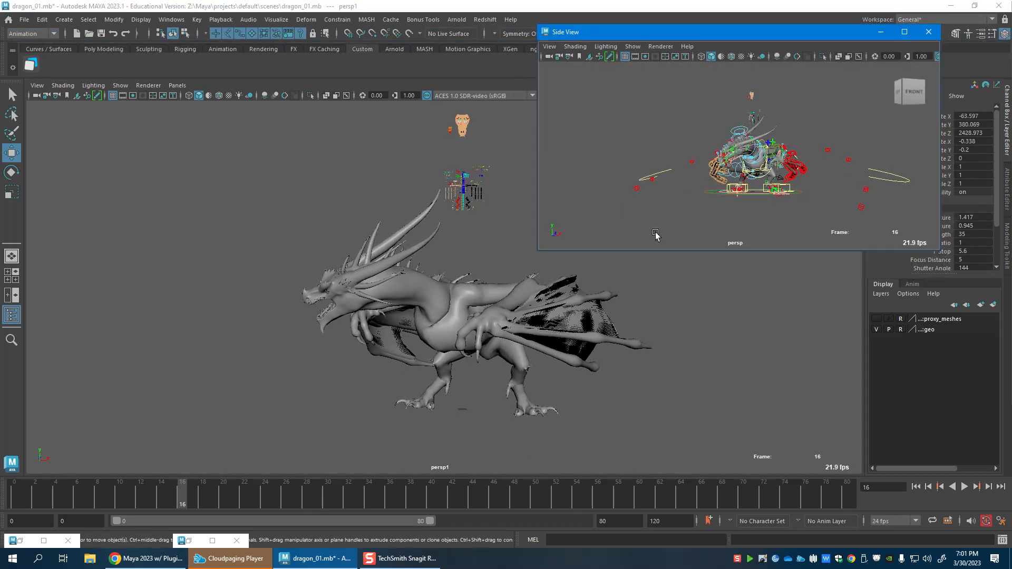
# Play back the opening frames to examine the dragon's motion from the frame 0 pose to the frame 16 pose.
pyautogui.click(28, 502)
pyautogui.hotkey('alt', 'v')
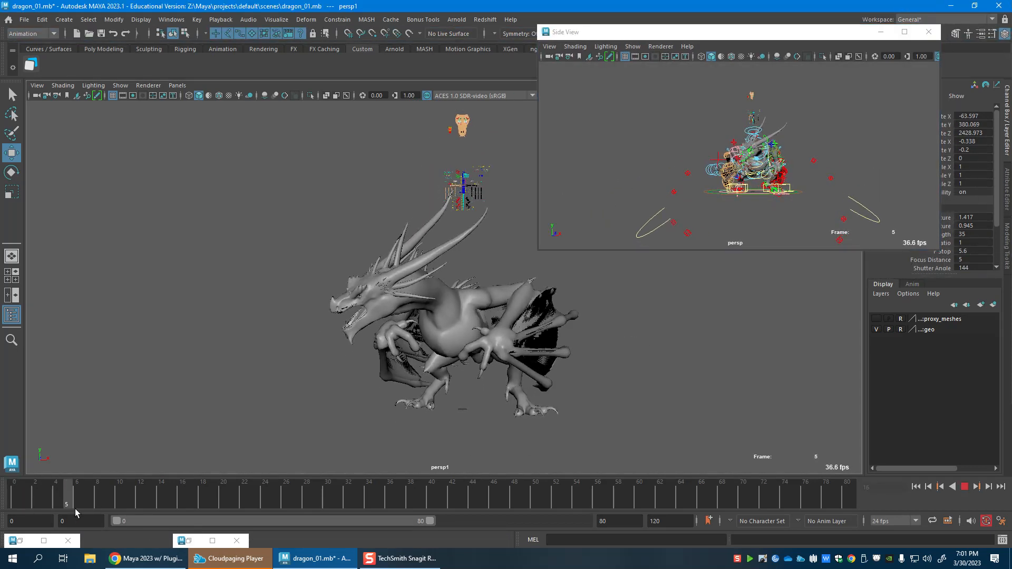
pyautogui.hotkey('alt', 'v')
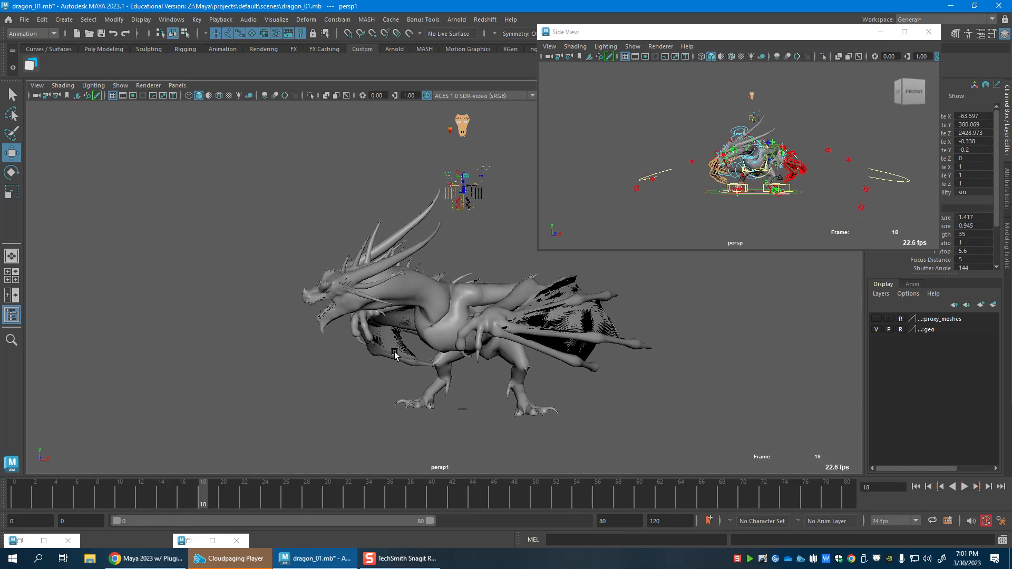
# Select all of the dragon's rig controls in the Side View window and play back the motion between frames 0 and 16.
pyautogui.middleClick(712, 107)
pyautogui.moveTo(680, 87); pyautogui.dragTo(838, 217)
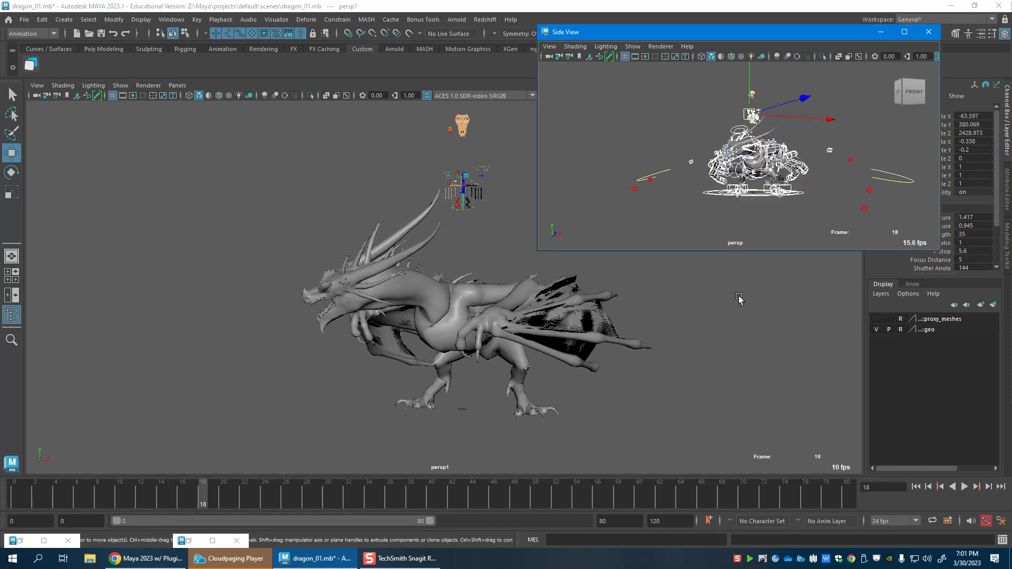
pyautogui.click(252, 35)
pyautogui.moveTo(664, 82); pyautogui.dragTo(849, 234)
pyautogui.click(229, 470)
pyautogui.hotkey('alt', 'v')
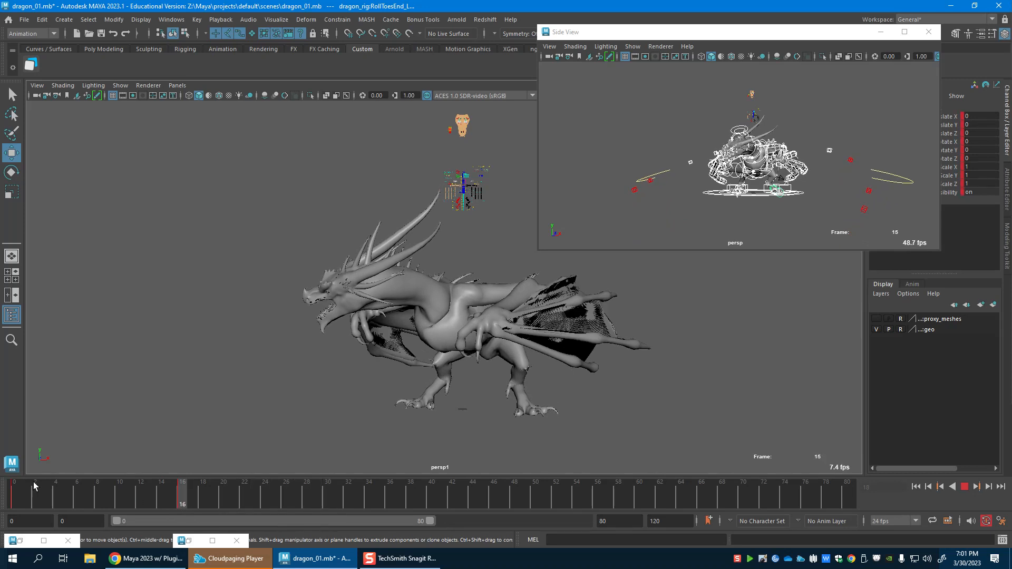
pyautogui.hotkey('alt', 'v')
# Lower the dragon's RootX_M root control at frame 8 to about Translate Y -56 and play back the resulting dip.
pyautogui.keyDown('alt'); pyautogui.moveTo(818, 169); pyautogui.dragTo(893, 167, button='right'); pyautogui.keyUp('alt')
pyautogui.keyDown('alt'); pyautogui.moveTo(893, 167); pyautogui.dragTo(778, 177); pyautogui.keyUp('alt')
pyautogui.keyDown('alt'); pyautogui.moveTo(778, 177); pyautogui.dragTo(747, 206, button='middle'); pyautogui.keyUp('alt')
pyautogui.keyDown('alt'); pyautogui.moveTo(747, 206); pyautogui.dragTo(723, 226); pyautogui.keyUp('alt')
pyautogui.click(705, 145)
pyautogui.click(719, 139)
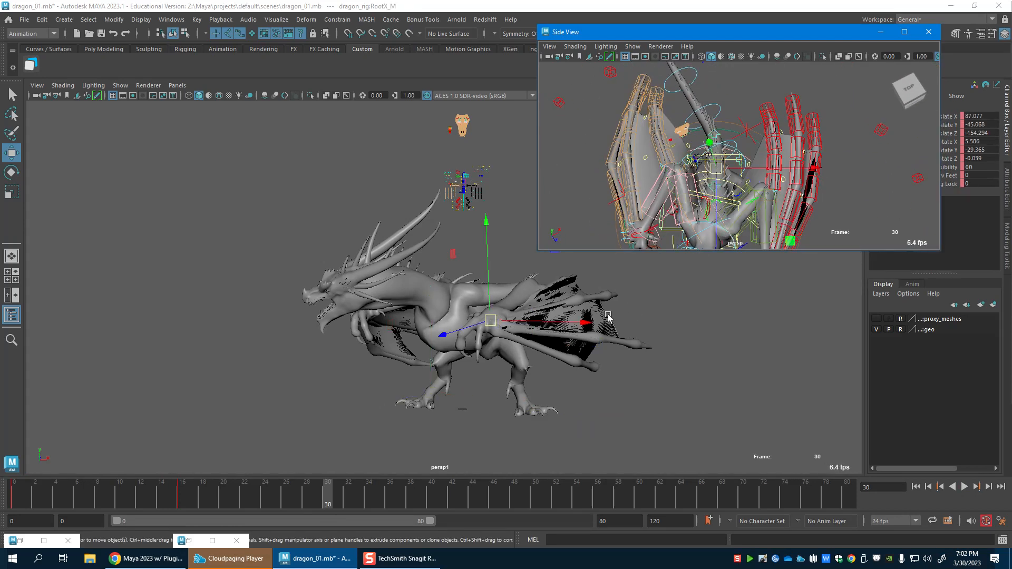
pyautogui.moveTo(35, 494); pyautogui.dragTo(185, 498)
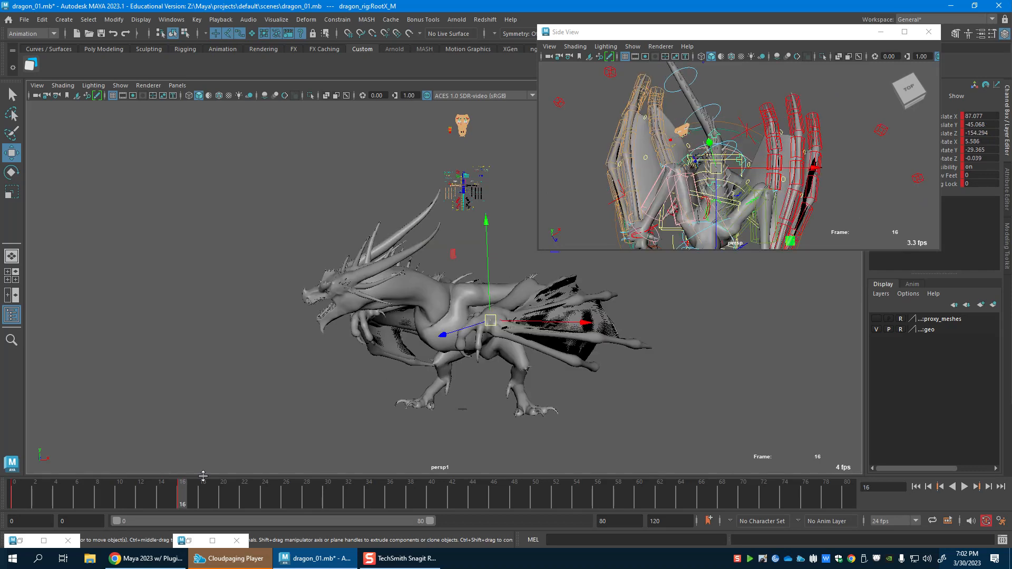
pyautogui.click(106, 494)
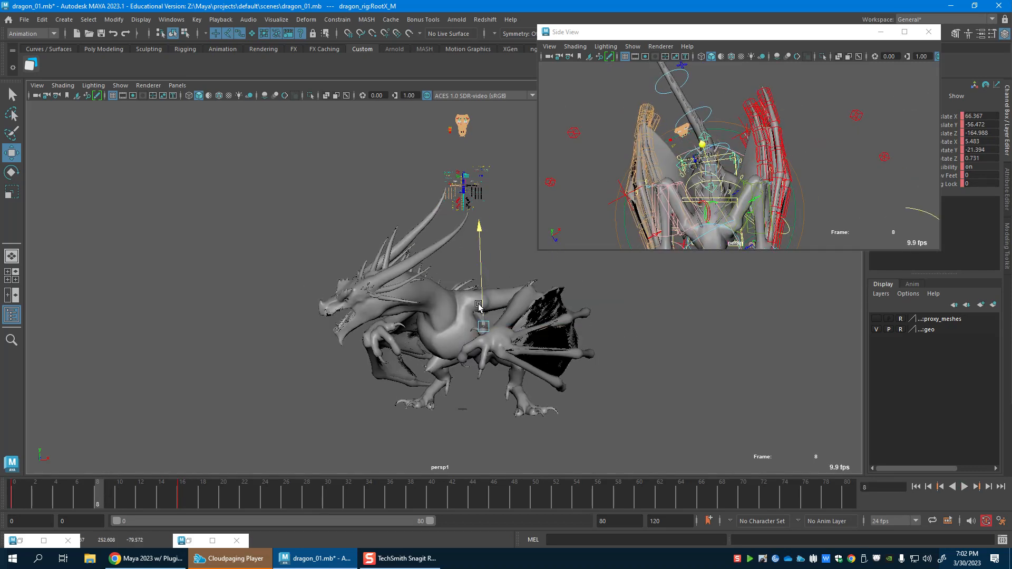
pyautogui.click(23, 500)
pyautogui.hotkey('alt', 'v')
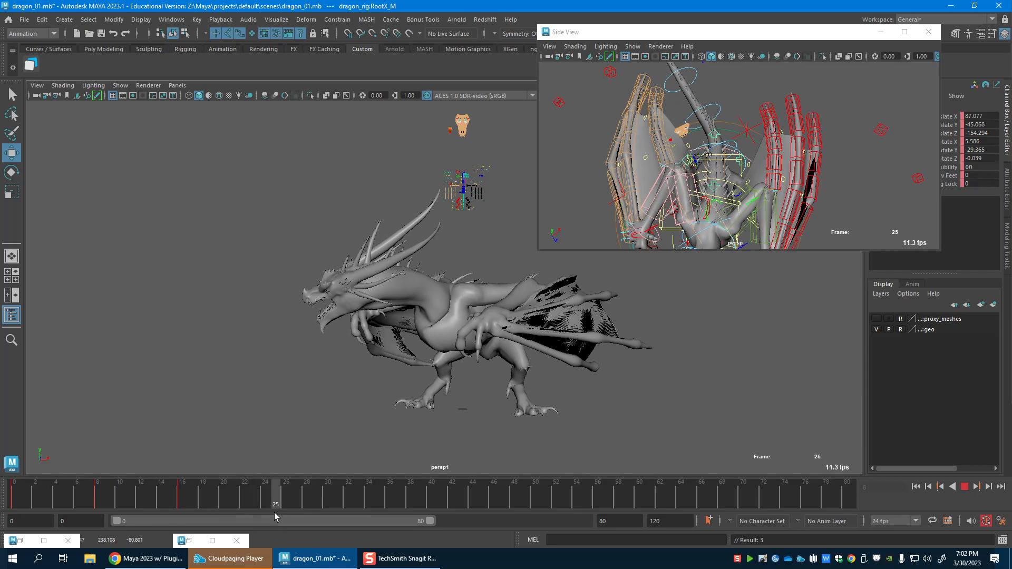
# Move the root control at frame 0 to about X 10, Y -44, Z -214 and scrub toward frame 8.
pyautogui.moveTo(257, 502); pyautogui.dragTo(5, 494)
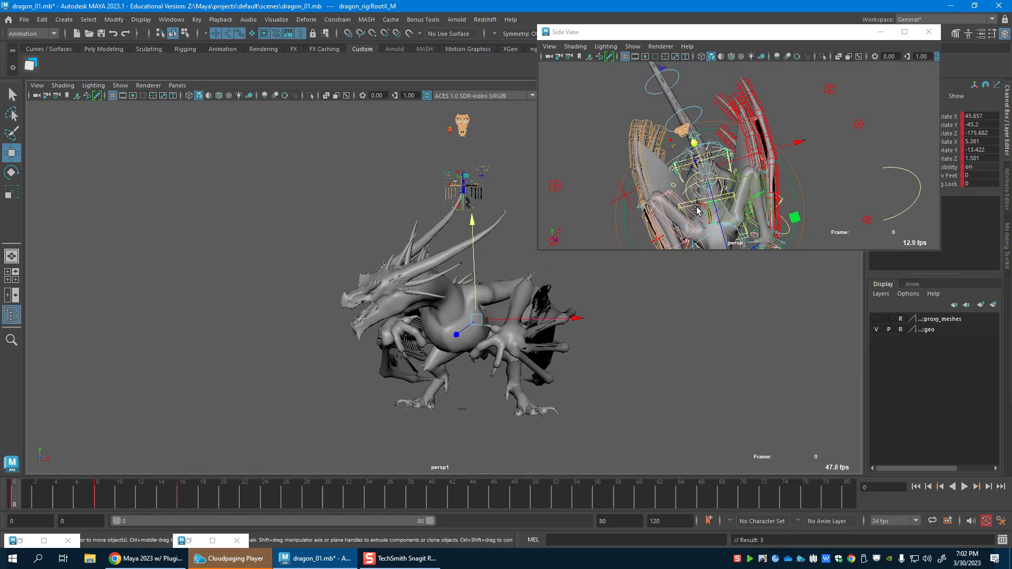
pyautogui.moveTo(742, 156); pyautogui.dragTo(771, 115)
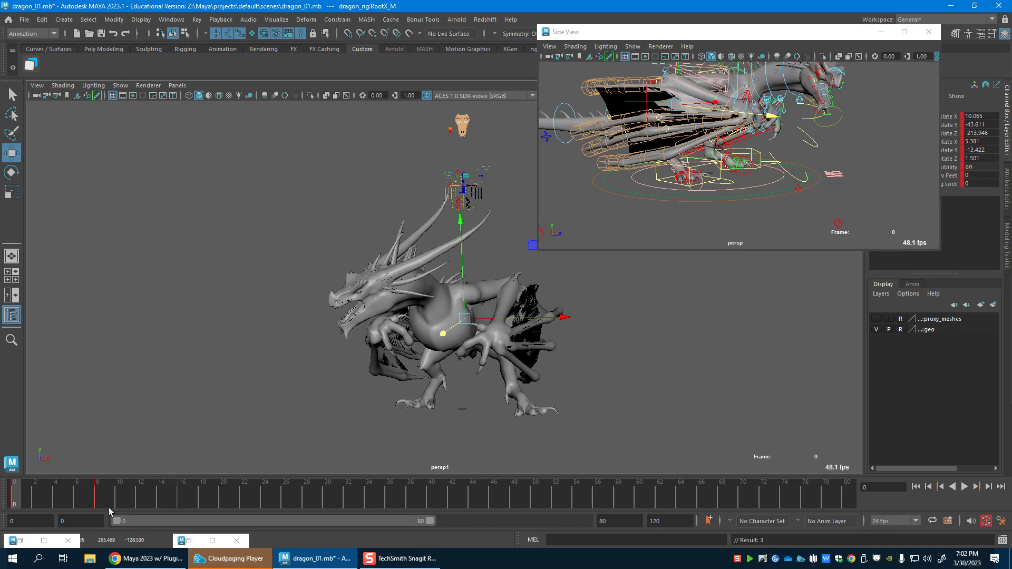
pyautogui.moveTo(103, 505)
pyautogui.mouseDown()
pyautogui.moveTo(113, 507)
pyautogui.moveTo(84, 505)
pyautogui.moveTo(99, 502)
pyautogui.mouseUp()
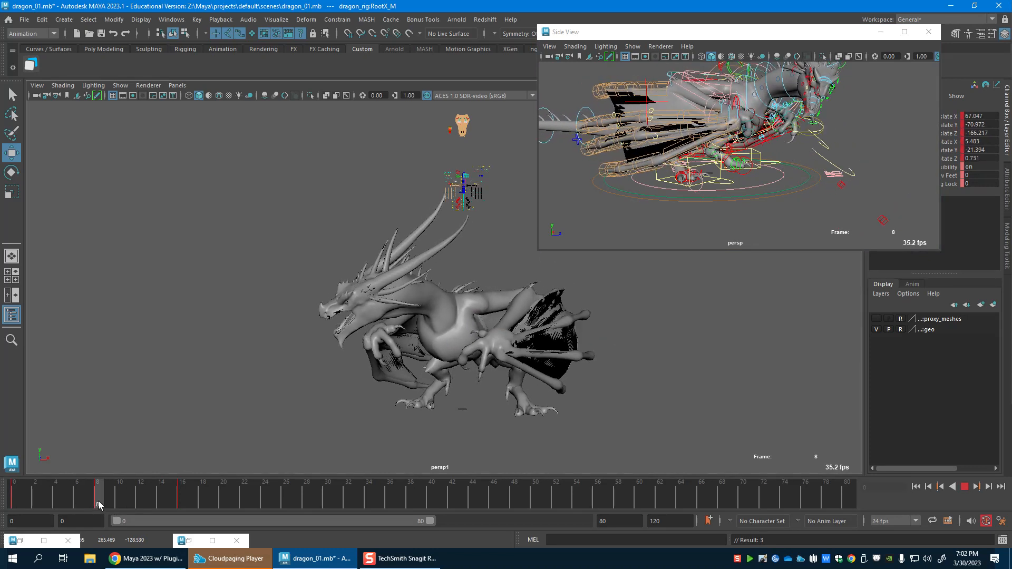
# Delete the root control's key at frame 8 and key it lower there, at about Translate Y -56.
pyautogui.rightClick(100, 501)
pyautogui.click(185, 346)
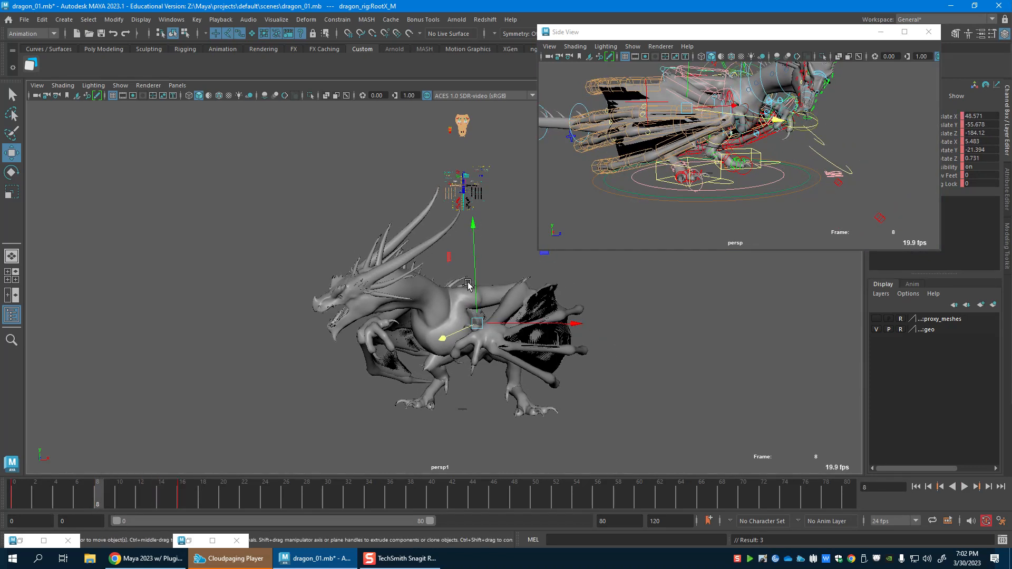
pyautogui.moveTo(472, 287); pyautogui.dragTo(473, 289)
pyautogui.moveTo(22, 495); pyautogui.dragTo(185, 521)
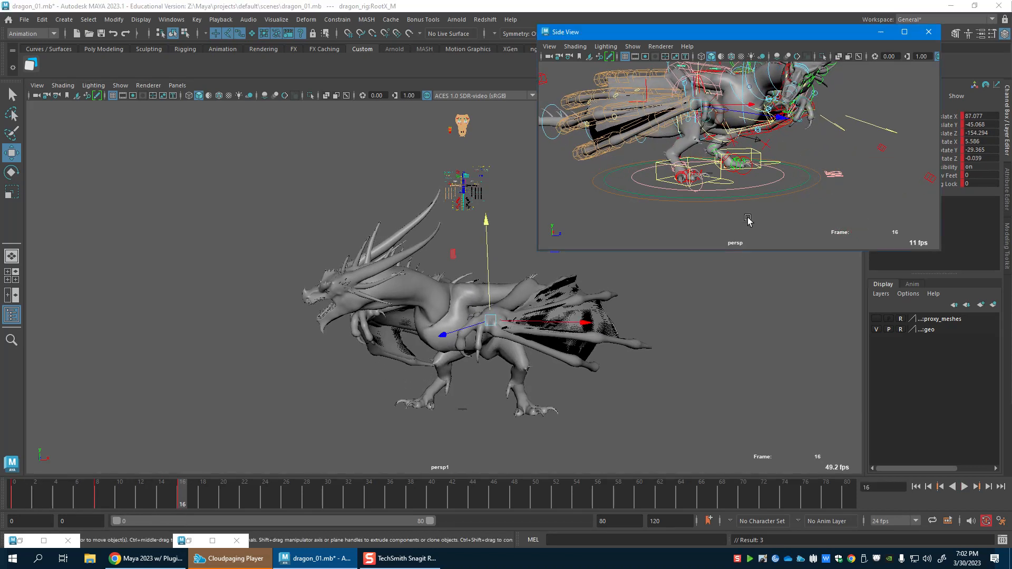
# Turn the left foot's IKLeg_L control at frame 16 to about Rotate Y 5 and key that same foot pose at frame 10.
pyautogui.keyDown('alt'); pyautogui.moveTo(748, 220); pyautogui.dragTo(751, 167); pyautogui.keyUp('alt')
pyautogui.click(741, 168)
pyautogui.moveTo(556, 399); pyautogui.dragTo(381, 432)
pyautogui.press('e')
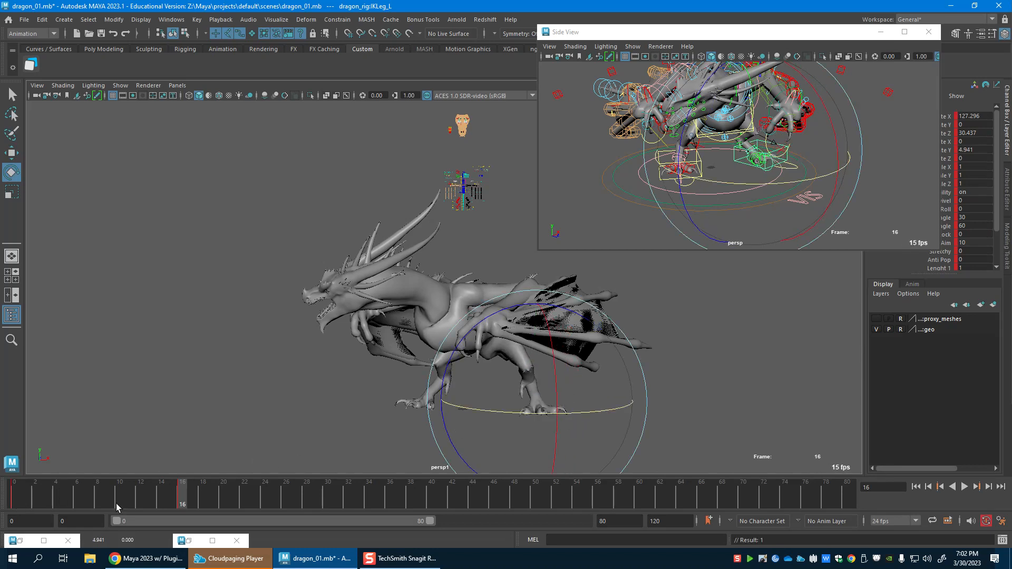
pyautogui.click(146, 510)
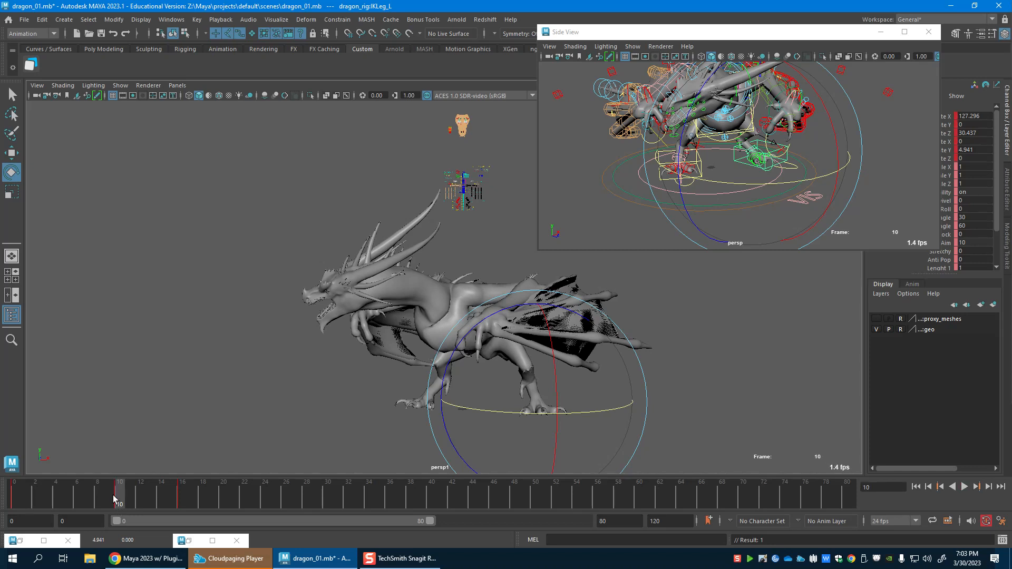
# Lift and tilt the left foot control at frame 5, key it as a step, and play back the foot's motion.
pyautogui.moveTo(18, 502); pyautogui.dragTo(66, 504)
pyautogui.press('w')
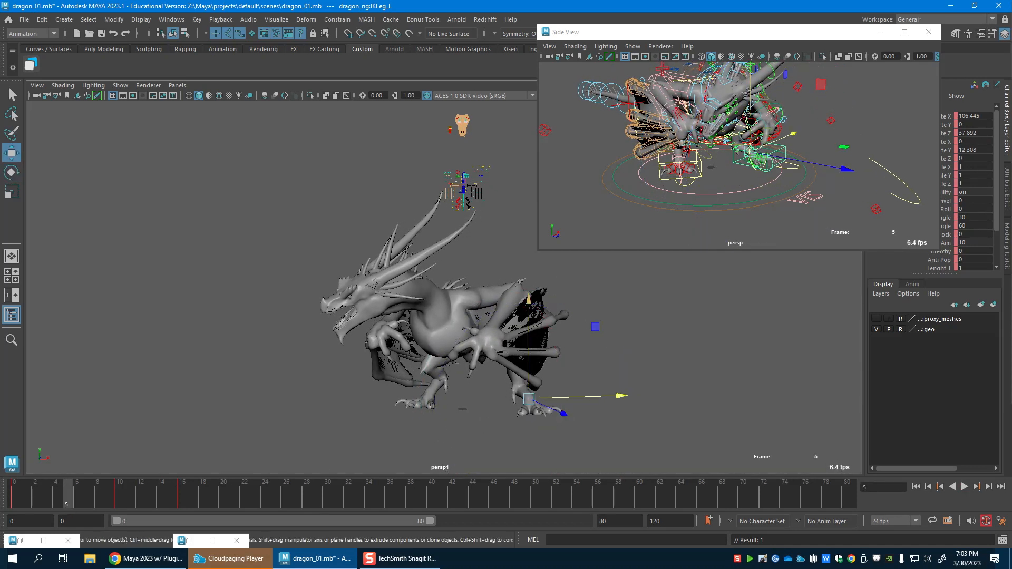
pyautogui.moveTo(528, 300); pyautogui.dragTo(529, 295)
pyautogui.press('e')
pyautogui.moveTo(504, 413); pyautogui.dragTo(501, 457)
pyautogui.press('s')
pyautogui.hotkey('alt', 'v')
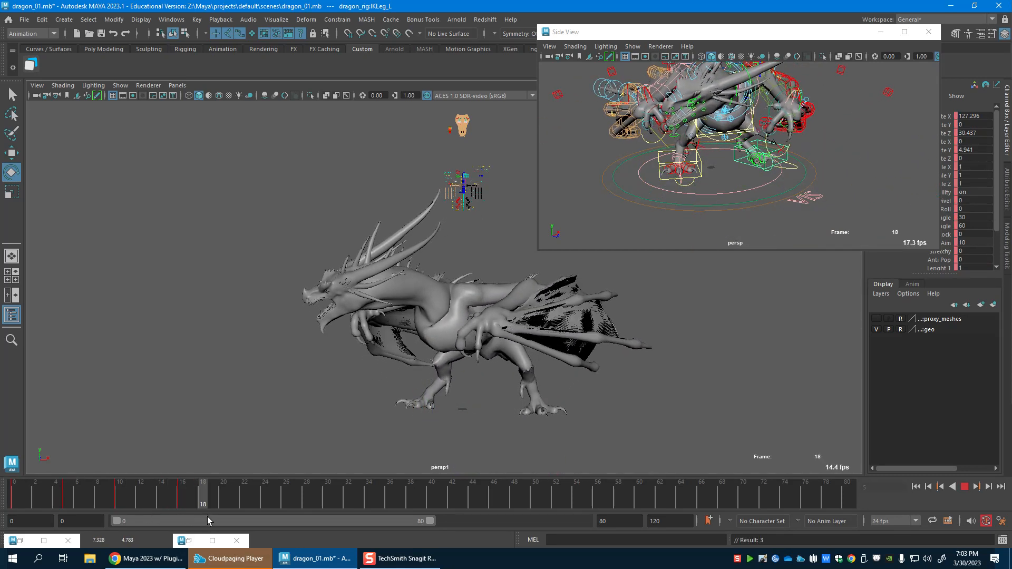
pyautogui.click(193, 501)
# Select all the rig controls and key their frame 16 pose again at frame 28 as a hold.
pyautogui.keyDown('alt'); pyautogui.moveTo(794, 207); pyautogui.dragTo(641, 144, button='right'); pyautogui.keyUp('alt')
pyautogui.press('w')
pyautogui.moveTo(571, 110); pyautogui.dragTo(896, 229)
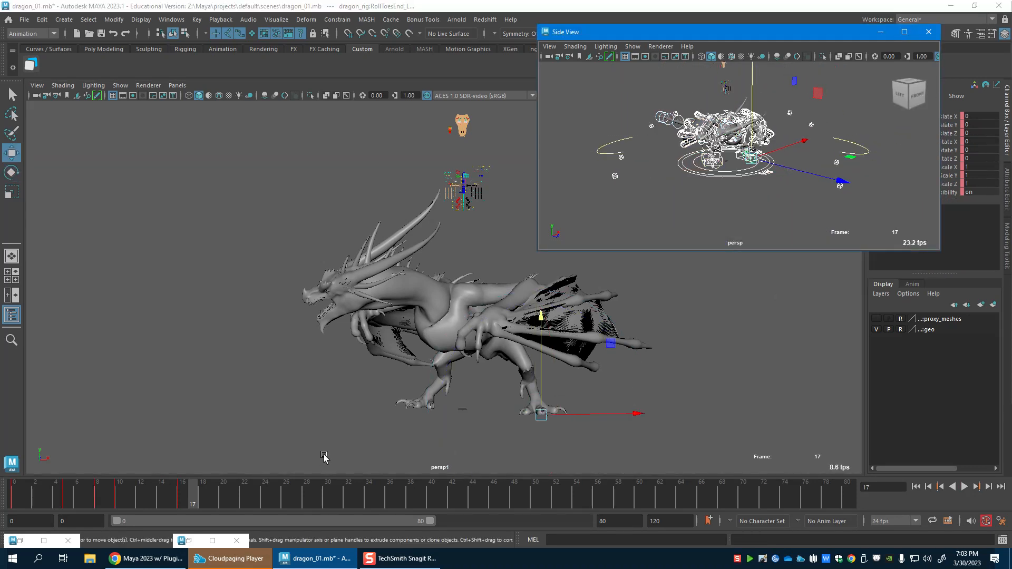
pyautogui.click(181, 505)
pyautogui.hotkey('alt', 'v')
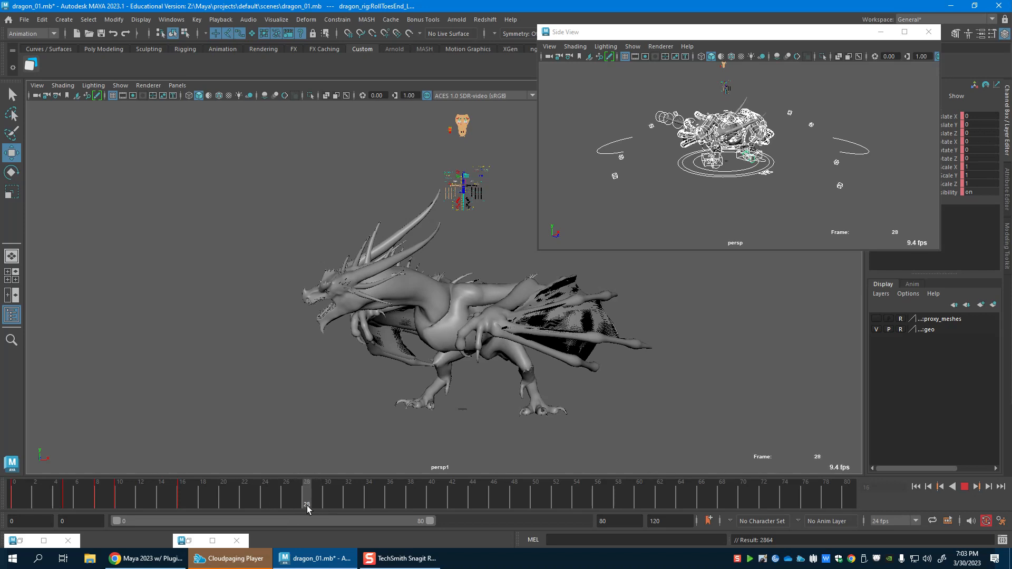
pyautogui.hotkey('alt', 'v')
# Play the animation from frame 0 and scrub through the hold between frames 16 and 28.
pyautogui.hotkey('shift', 'alt', 'v')
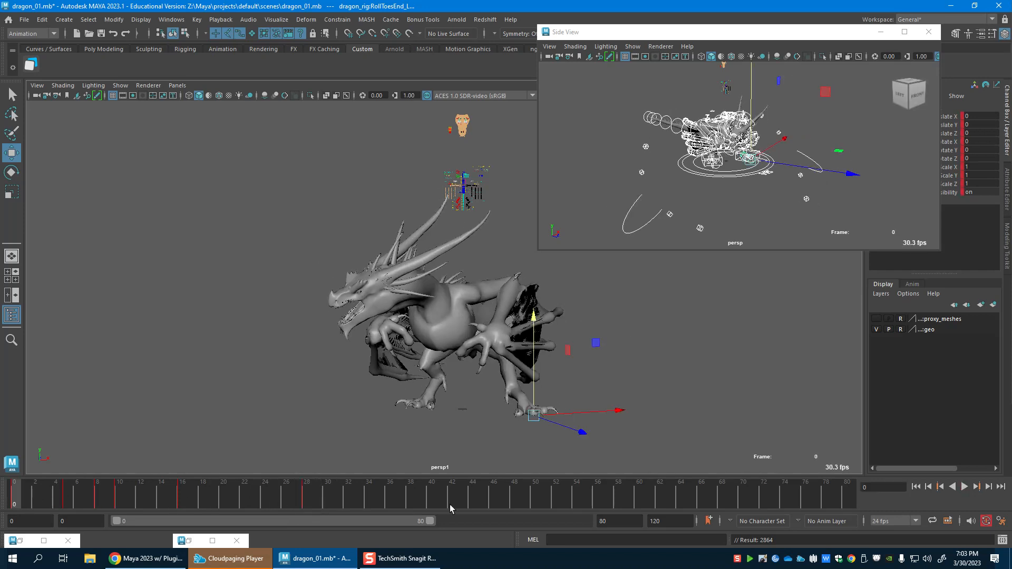
pyautogui.click(965, 488)
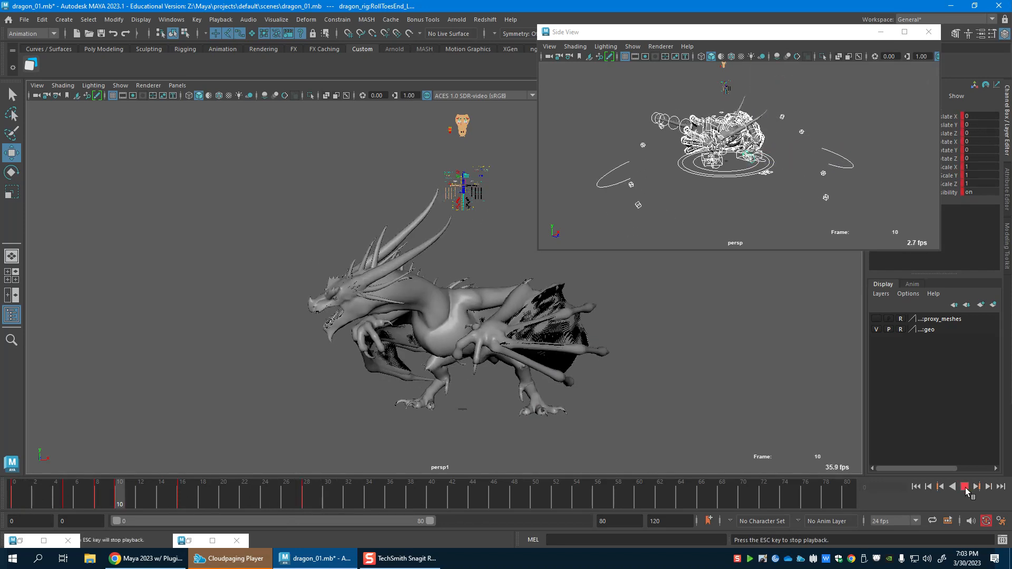
pyautogui.click(965, 488)
pyautogui.moveTo(185, 504); pyautogui.dragTo(307, 504)
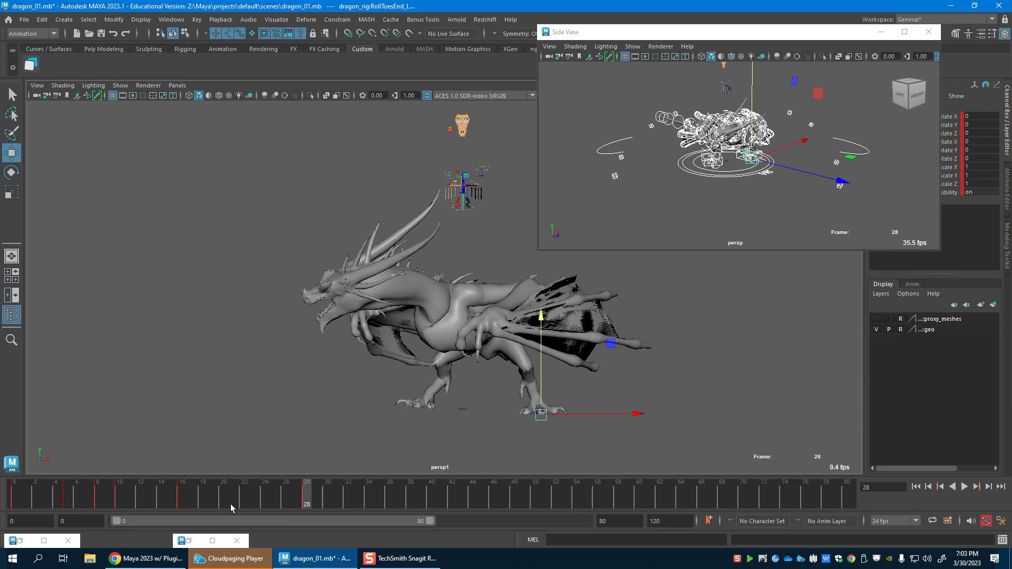
# Rotate the dragon's IKSpine3_M chest control at frame 11 and scrub through the opening frames to check the movement.
pyautogui.moveTo(26, 492); pyautogui.dragTo(98, 508)
pyautogui.scroll(8, 710, 131)
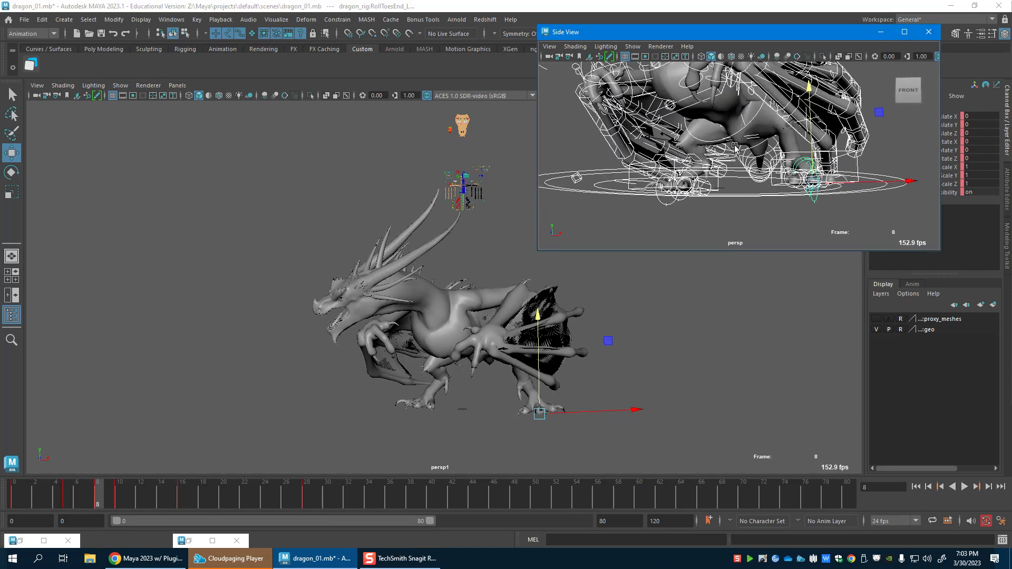
pyautogui.click(699, 134)
pyautogui.keyDown('alt'); pyautogui.moveTo(700, 133); pyautogui.dragTo(699, 191, button='middle'); pyautogui.keyUp('alt')
pyautogui.keyDown('alt'); pyautogui.moveTo(698, 191); pyautogui.dragTo(662, 181); pyautogui.keyUp('alt')
pyautogui.moveTo(17, 510); pyautogui.dragTo(130, 515)
pyautogui.press('e')
pyautogui.moveTo(396, 381); pyautogui.dragTo(450, 308)
pyautogui.press('w')
pyautogui.moveTo(8, 495); pyautogui.dragTo(210, 524)
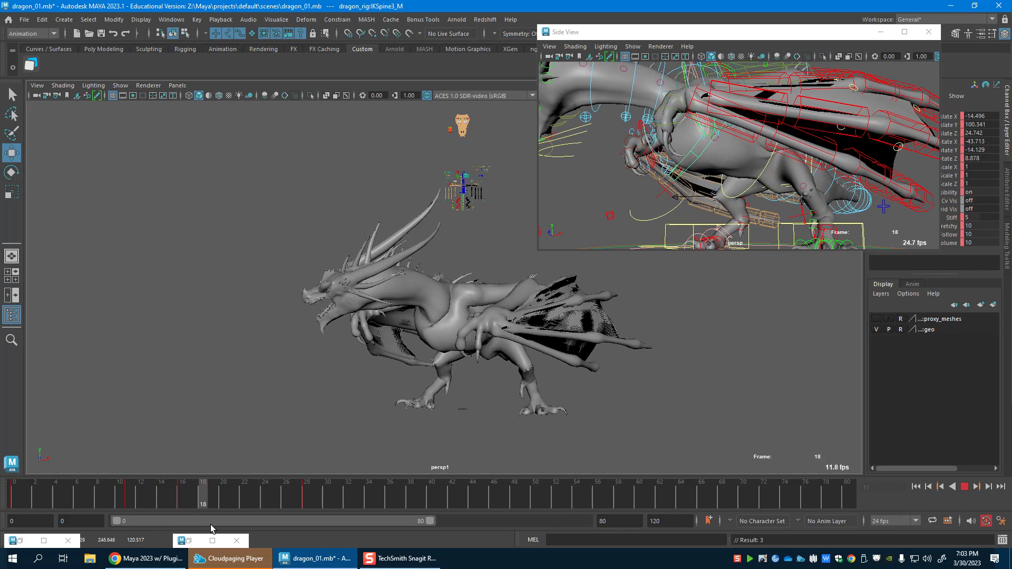
# Delete the chest control's key at frame 16 and retime its settled pose to frame 20.
pyautogui.click(300, 502)
pyautogui.rightClick(179, 503)
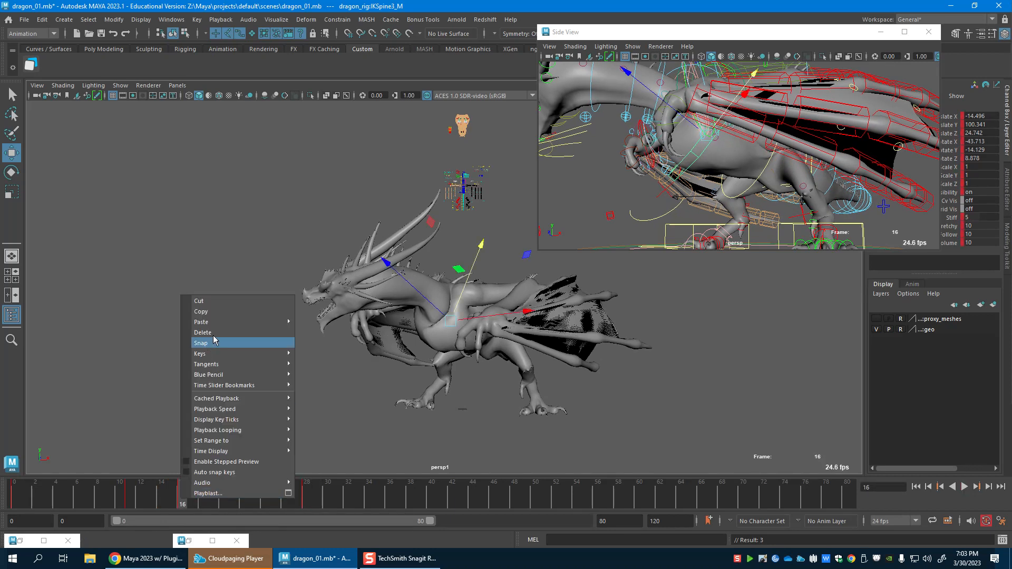
pyautogui.click(213, 332)
pyautogui.moveTo(12, 497); pyautogui.dragTo(285, 501)
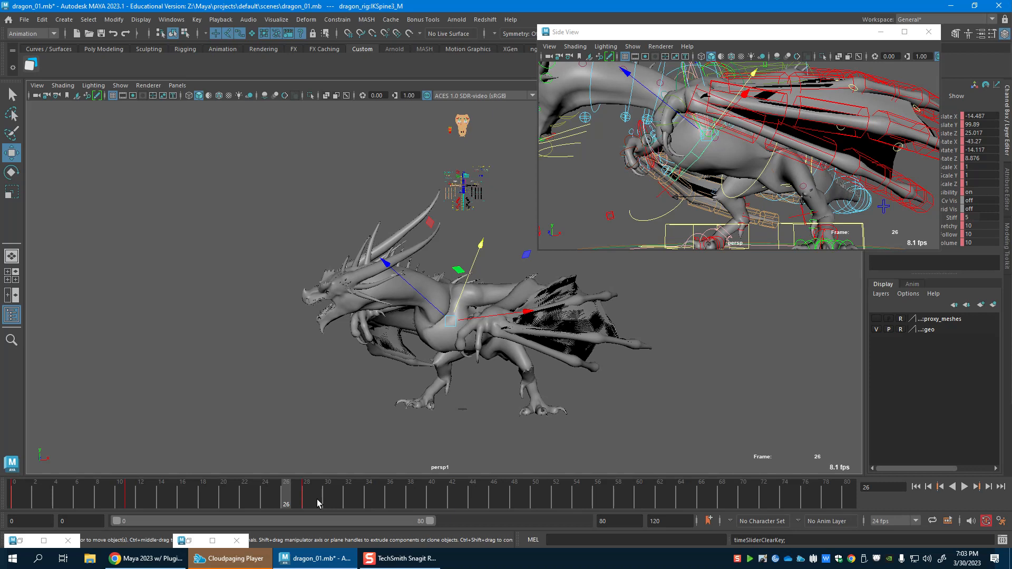
pyautogui.click(275, 503)
pyautogui.moveTo(275, 504); pyautogui.dragTo(218, 502)
pyautogui.moveTo(67, 498); pyautogui.dragTo(265, 525)
# Select the RootX_M root control and raise it at frame 21 to about Translate Y -42.
pyautogui.keyDown('alt'); pyautogui.moveTo(794, 211); pyautogui.dragTo(757, 147); pyautogui.keyUp('alt')
pyautogui.keyDown('alt'); pyautogui.moveTo(757, 148); pyautogui.dragTo(742, 154, button='middle'); pyautogui.keyUp('alt')
pyautogui.click(777, 150)
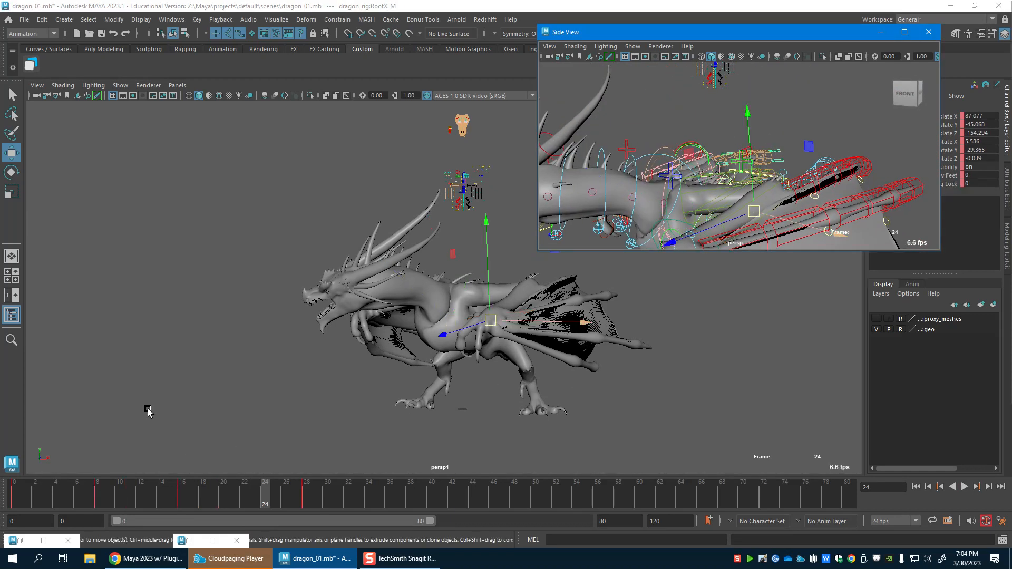
pyautogui.moveTo(96, 507); pyautogui.dragTo(74, 505)
pyautogui.moveTo(224, 505); pyautogui.dragTo(233, 506)
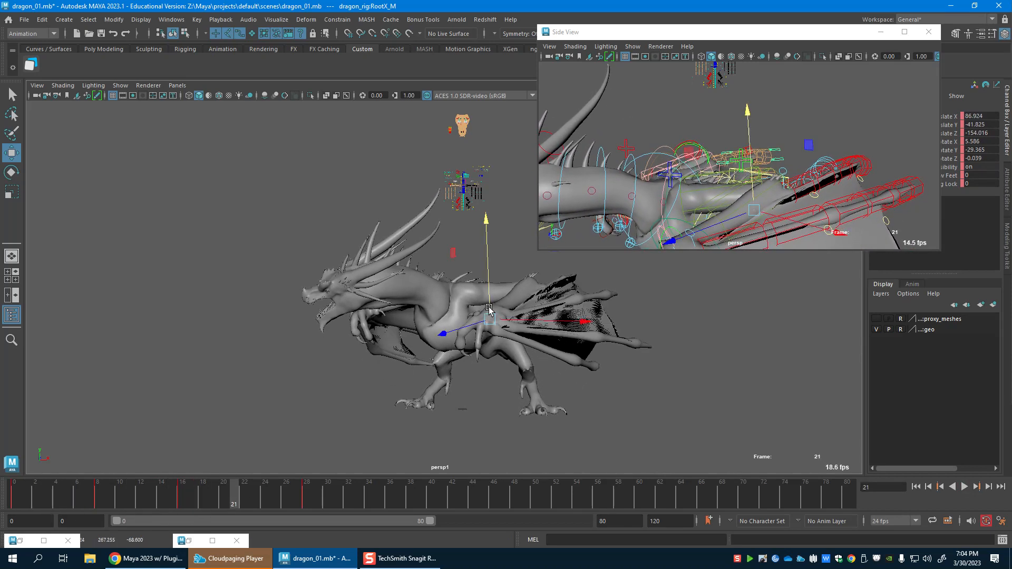
pyautogui.moveTo(163, 502); pyautogui.dragTo(205, 504)
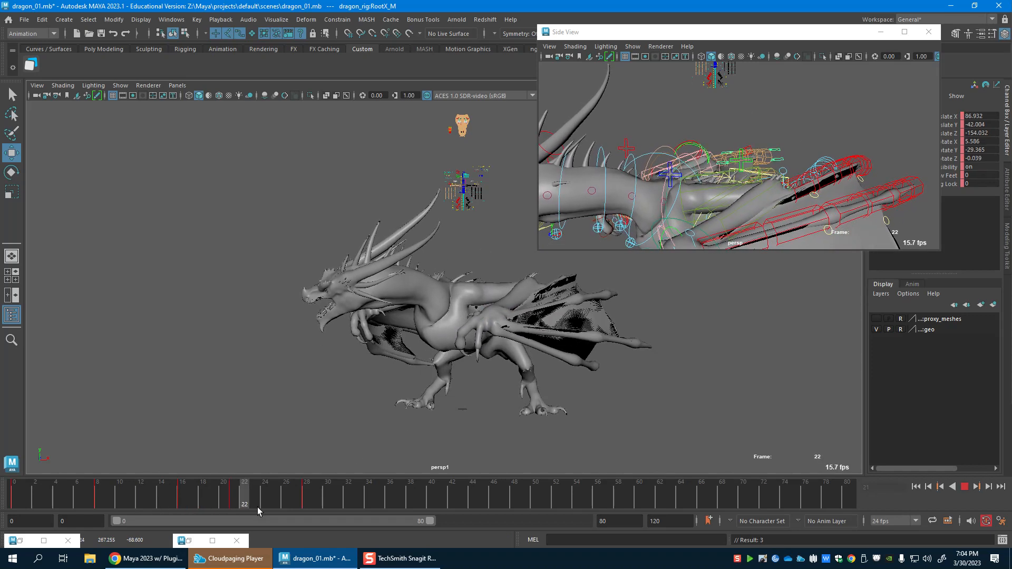
# Shift the root control toward the tail at frame 28, to about Translate X 97, and readjust its position at frame 21.
pyautogui.moveTo(524, 322); pyautogui.dragTo(531, 325)
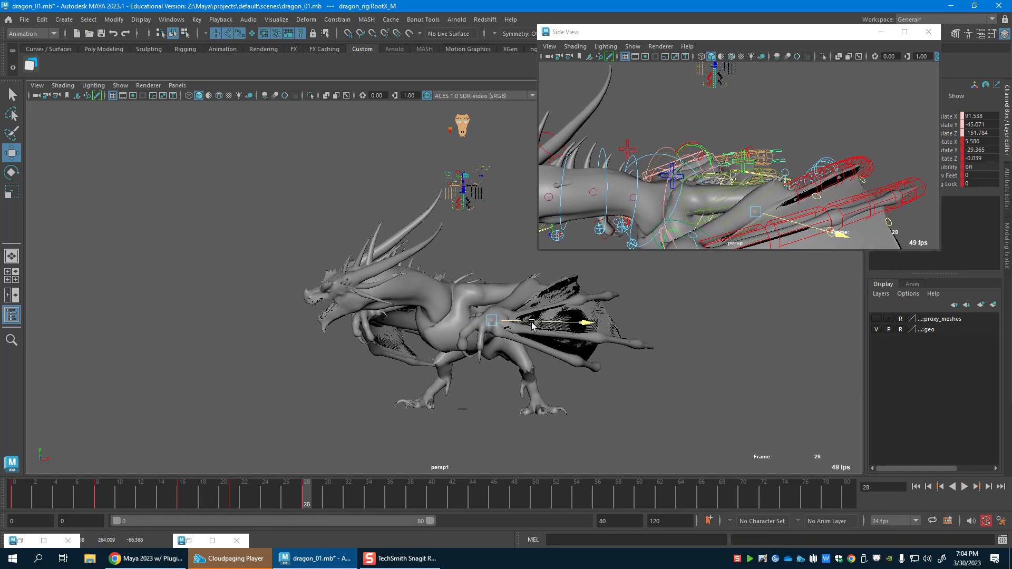
pyautogui.moveTo(172, 502); pyautogui.dragTo(233, 505)
pyautogui.moveTo(493, 294); pyautogui.dragTo(490, 291)
pyautogui.moveTo(228, 484); pyautogui.dragTo(133, 500)
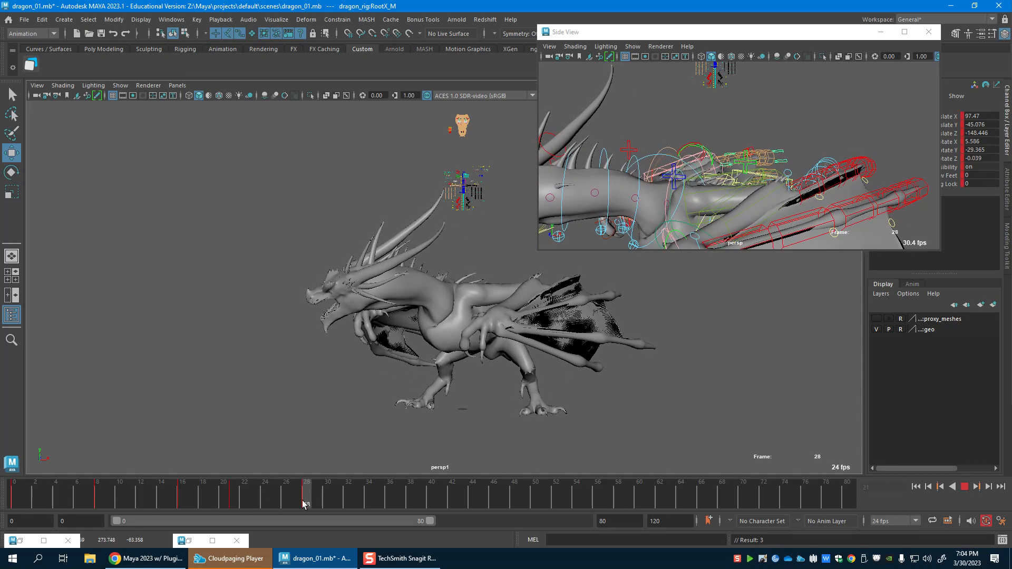
# Adjust the IKSpine3_M chest control's pose at frame 25 and set its resting pose at frame 34.
pyautogui.moveTo(683, 178)
pyautogui.keyDown('alt'); pyautogui.mouseDown()
pyautogui.moveTo(672, 189)
pyautogui.moveTo(695, 191)
pyautogui.mouseUp(); pyautogui.keyUp('alt')
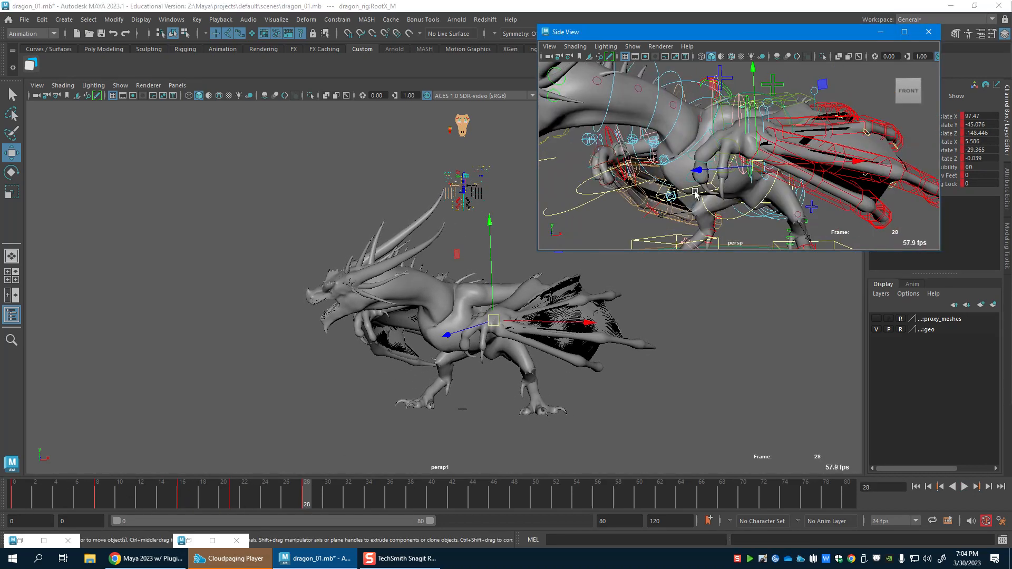
pyautogui.click(696, 192)
pyautogui.moveTo(130, 505); pyautogui.dragTo(275, 514)
pyautogui.moveTo(455, 319); pyautogui.dragTo(459, 269)
pyautogui.press('e')
pyautogui.moveTo(426, 375); pyautogui.dragTo(402, 380)
pyautogui.moveTo(225, 503); pyautogui.dragTo(372, 502)
# Play the animation from frame 0 to review the timing of the body and chest movement.
pyautogui.moveTo(305, 503); pyautogui.dragTo(12, 498)
pyautogui.click(965, 487)
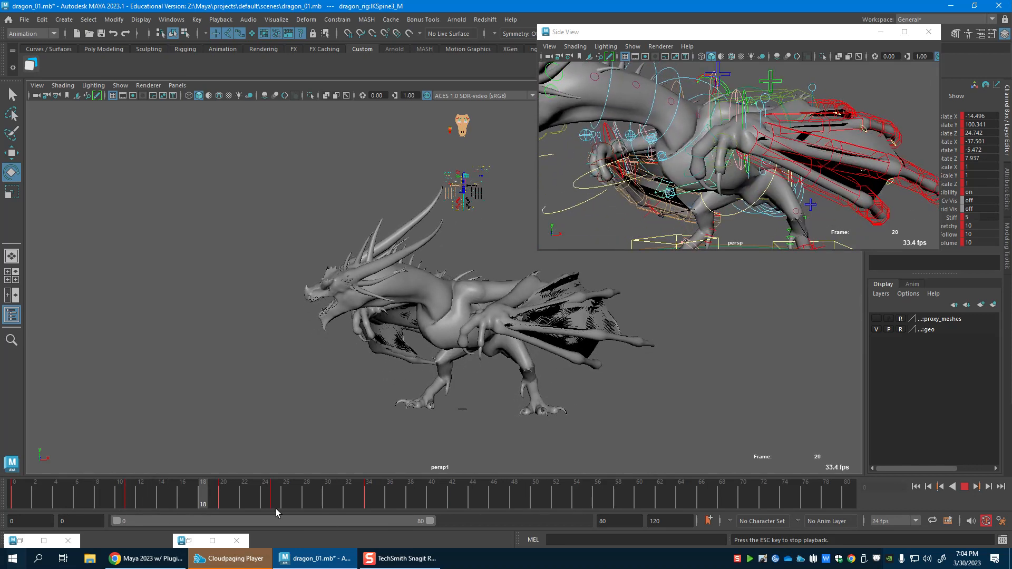
pyautogui.click(965, 487)
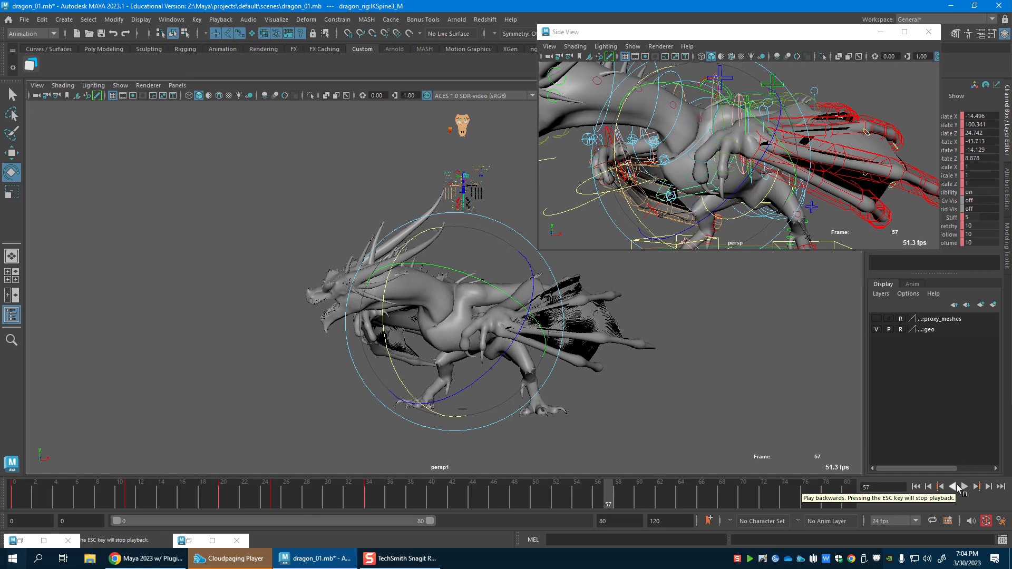
# Select the left scapula control and key its rotation at frame 5 with Rotate X raised to about 25.6.
pyautogui.keyDown('alt'); pyautogui.moveTo(705, 189); pyautogui.dragTo(741, 152); pyautogui.keyUp('alt')
pyautogui.click(741, 151)
pyautogui.press('w')
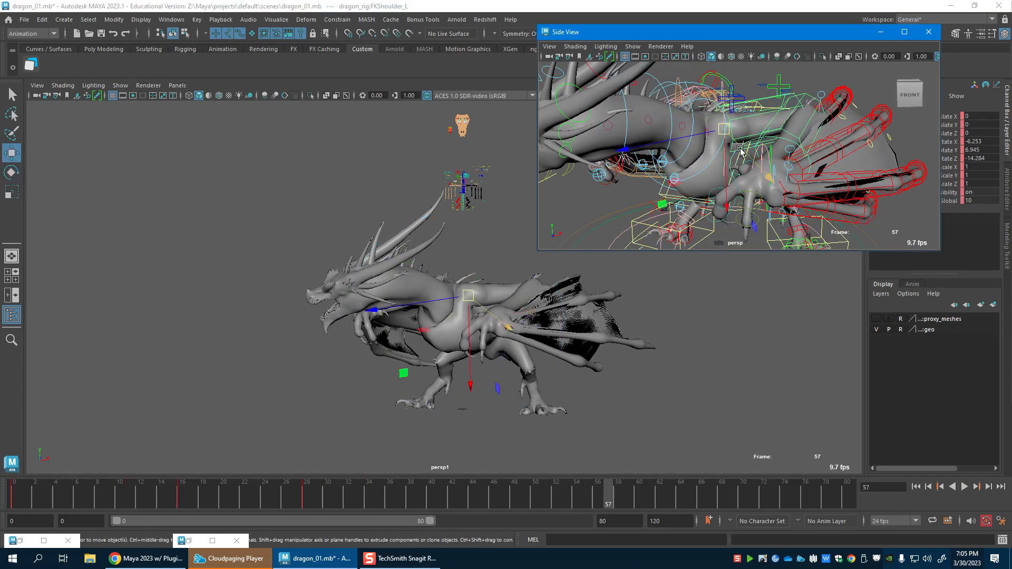
pyautogui.keyDown('alt'); pyautogui.moveTo(723, 181); pyautogui.dragTo(759, 196, button='right'); pyautogui.keyUp('alt')
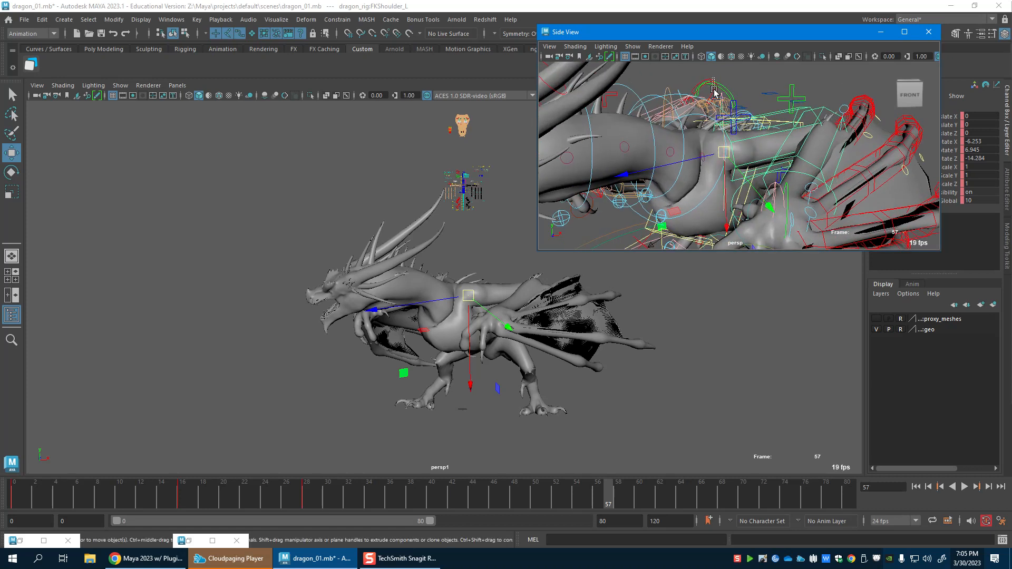
pyautogui.click(715, 91)
pyautogui.press('e')
pyautogui.hotkey('alt', 'v')
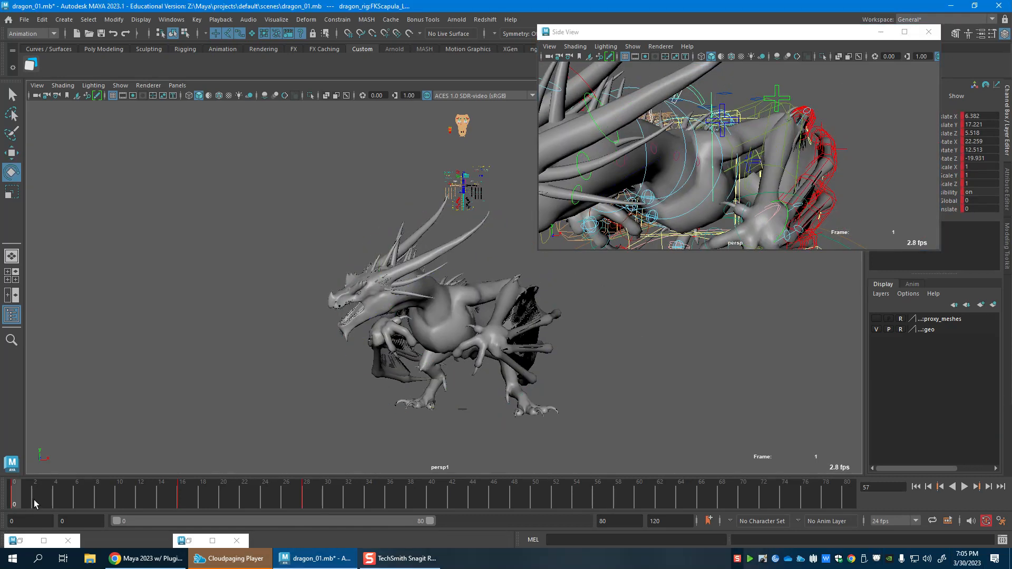
pyautogui.hotkey('alt', 'v')
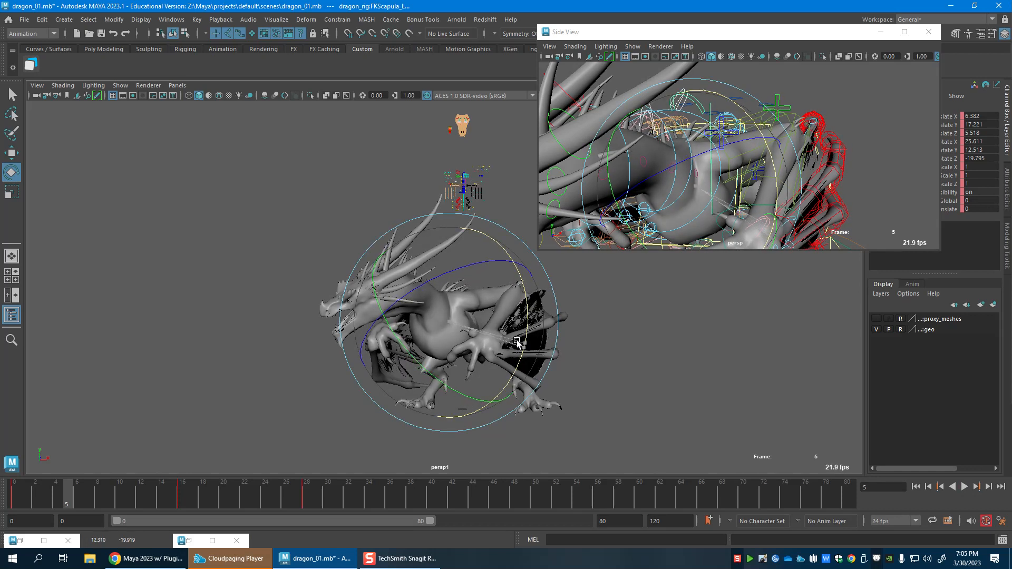
pyautogui.hotkey('alt', 'v')
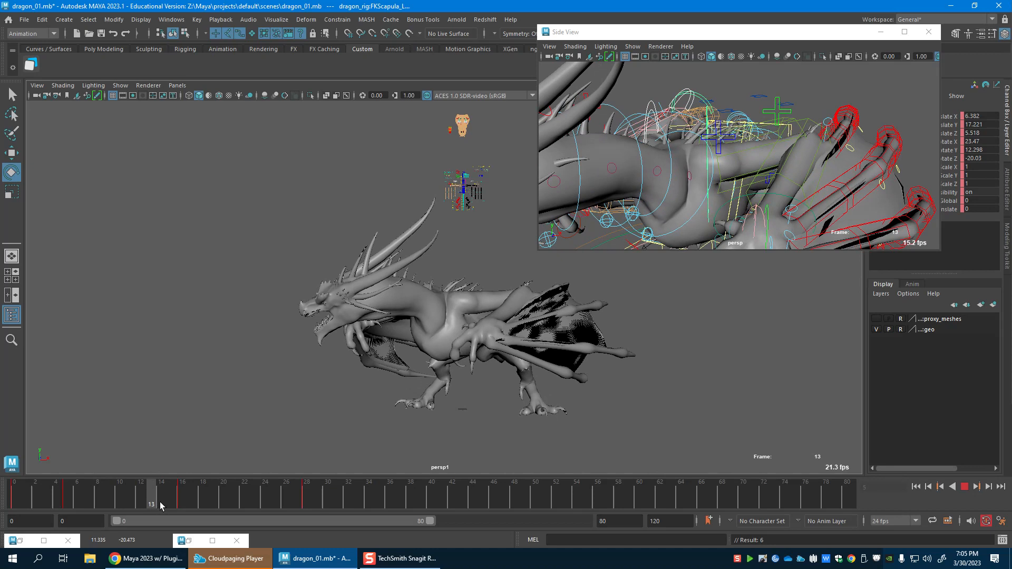
# Rotate the left scapula to about 7, 17, -16 at frame 14 and to about 27, 11, -21 at frame 28.
pyautogui.moveTo(13, 502); pyautogui.dragTo(166, 511)
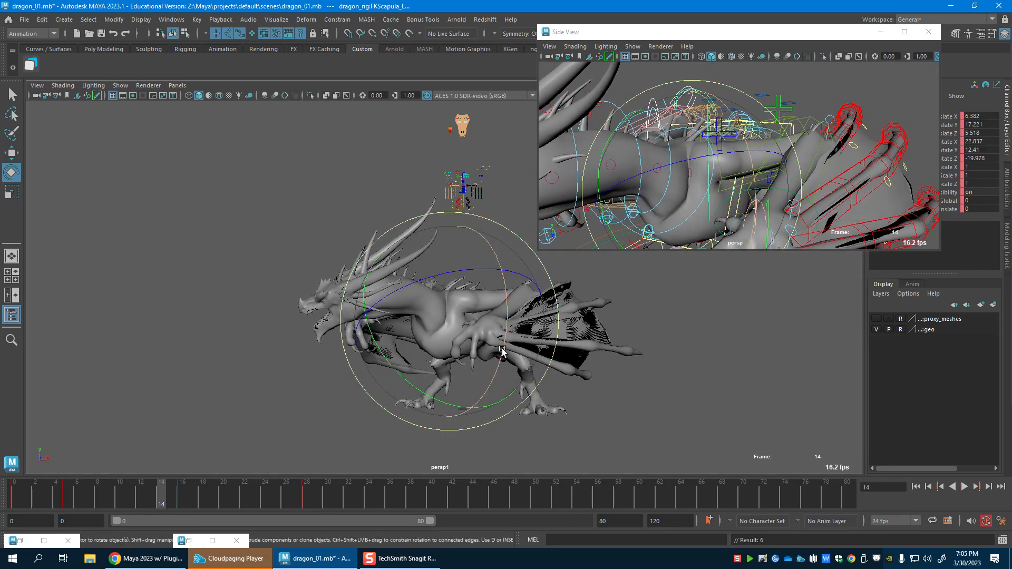
pyautogui.moveTo(497, 367); pyautogui.dragTo(494, 375)
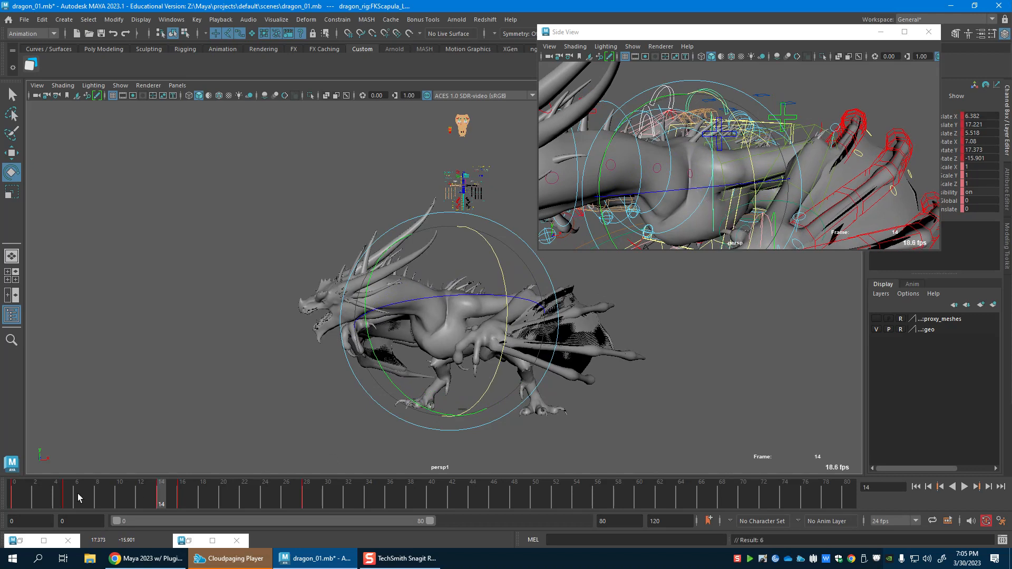
pyautogui.hotkey('alt', 'v')
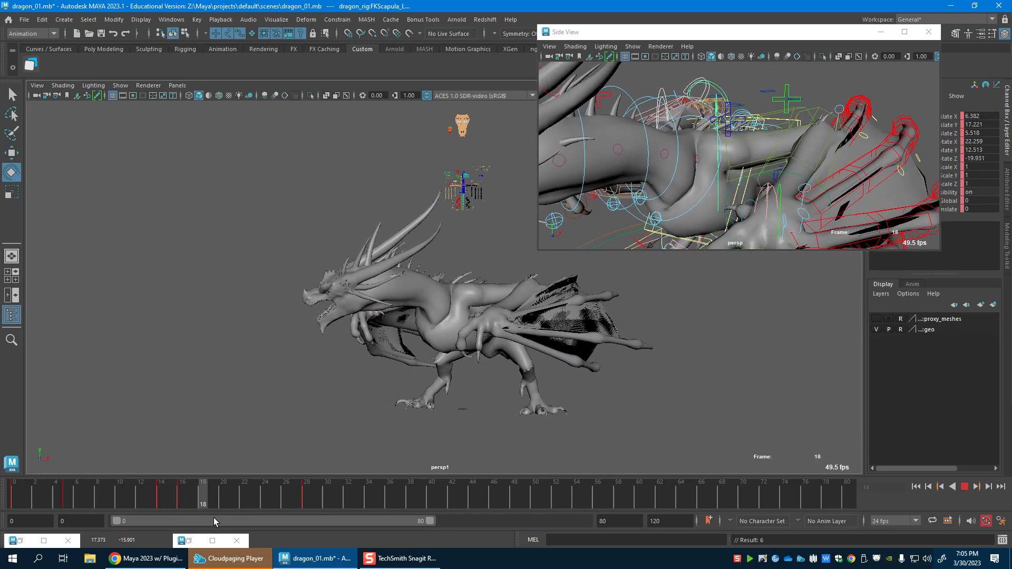
pyautogui.moveTo(194, 503); pyautogui.dragTo(311, 500)
pyautogui.moveTo(488, 357); pyautogui.dragTo(492, 351)
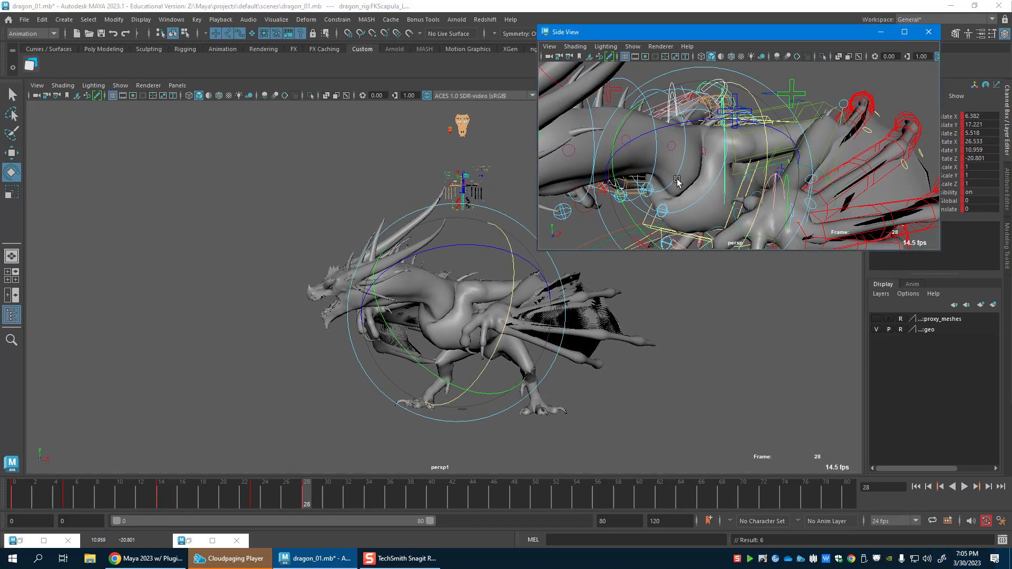
# Select the left shoulder control and rotate it at frame 0 to about -2.5, -14.8, -39.3, folding the wing arm.
pyautogui.press('w')
pyautogui.click(751, 155)
pyautogui.click(736, 168)
pyautogui.press('e')
pyautogui.moveTo(13, 496)
pyautogui.mouseDown()
pyautogui.moveTo(31, 496)
pyautogui.moveTo(1, 500)
pyautogui.moveTo(30, 500)
pyautogui.mouseUp()
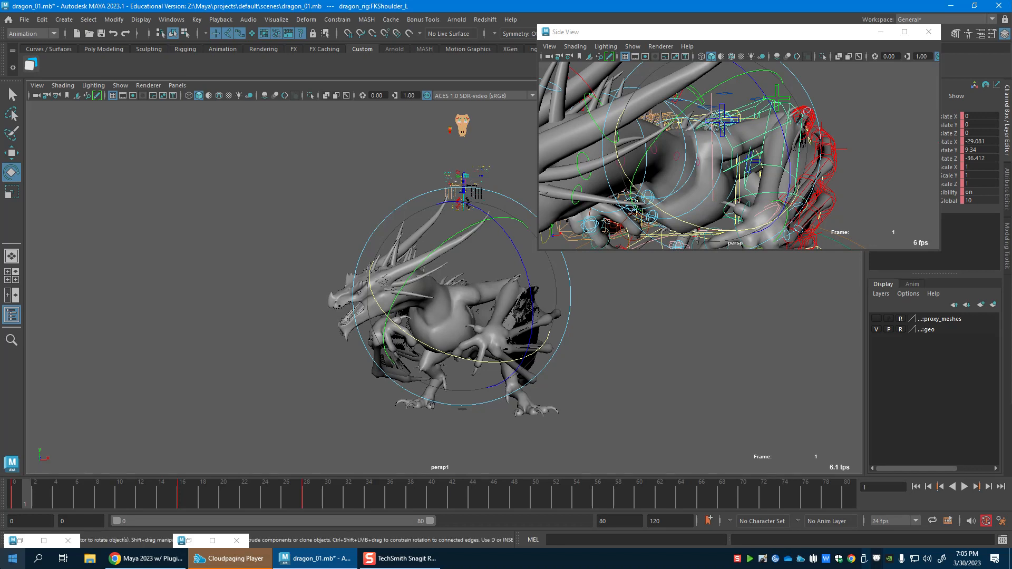
pyautogui.click(14, 497)
pyautogui.hotkey('ctrl', 'z')
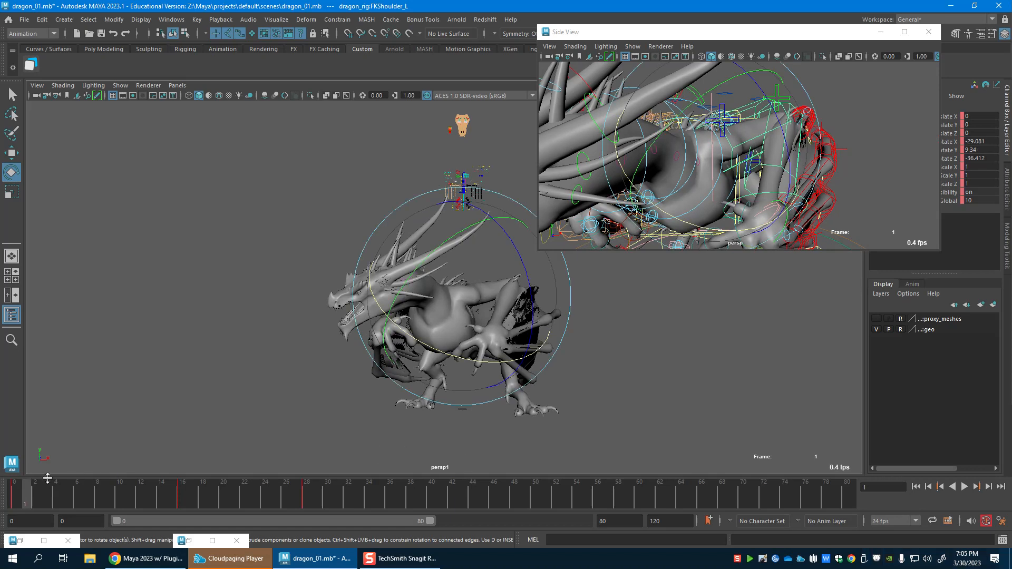
pyautogui.hotkey('alt', 'v')
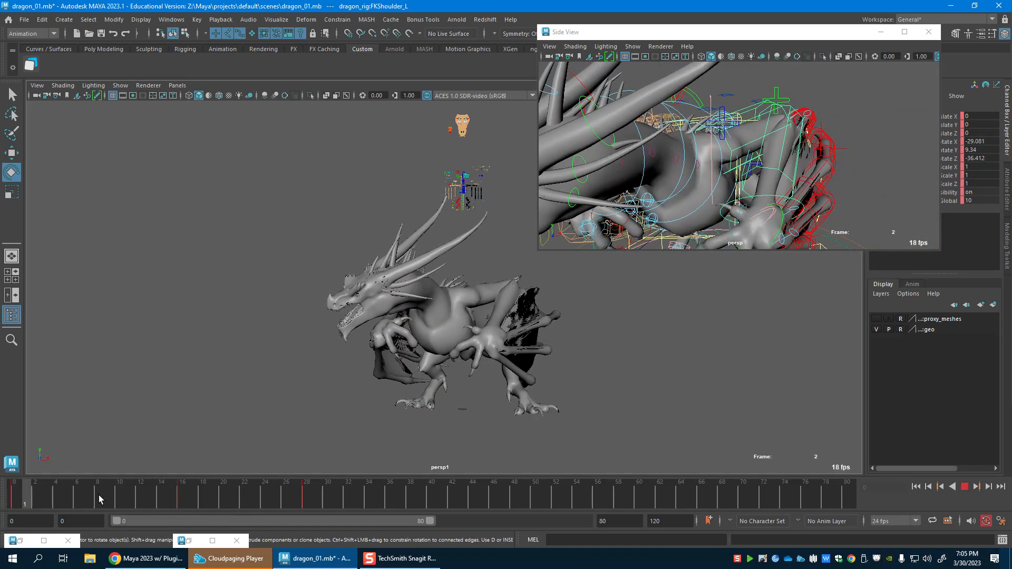
pyautogui.hotkey('alt', 'v')
pyautogui.hotkey('shift', 'alt', 'v')
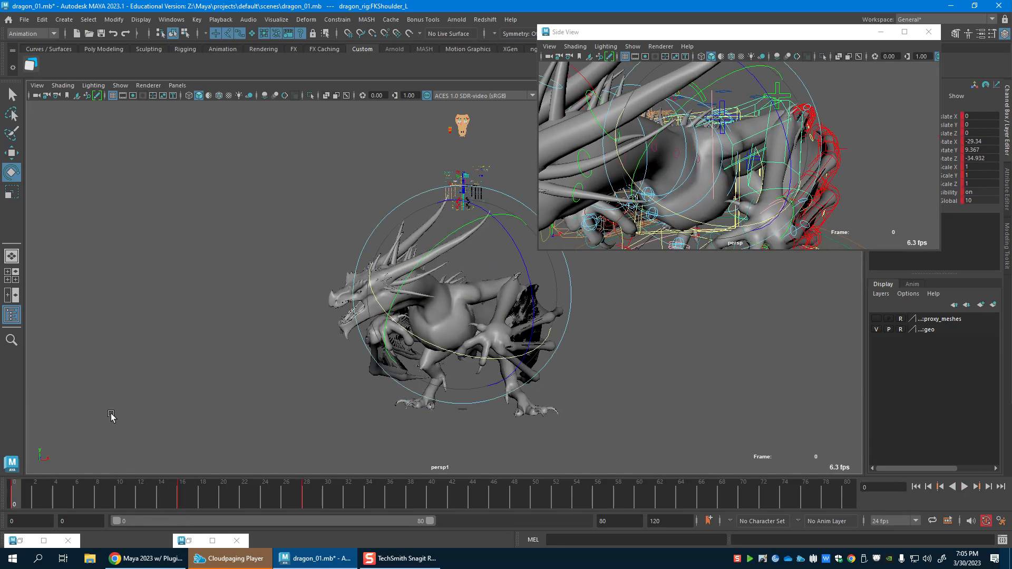
pyautogui.moveTo(455, 346); pyautogui.dragTo(467, 203)
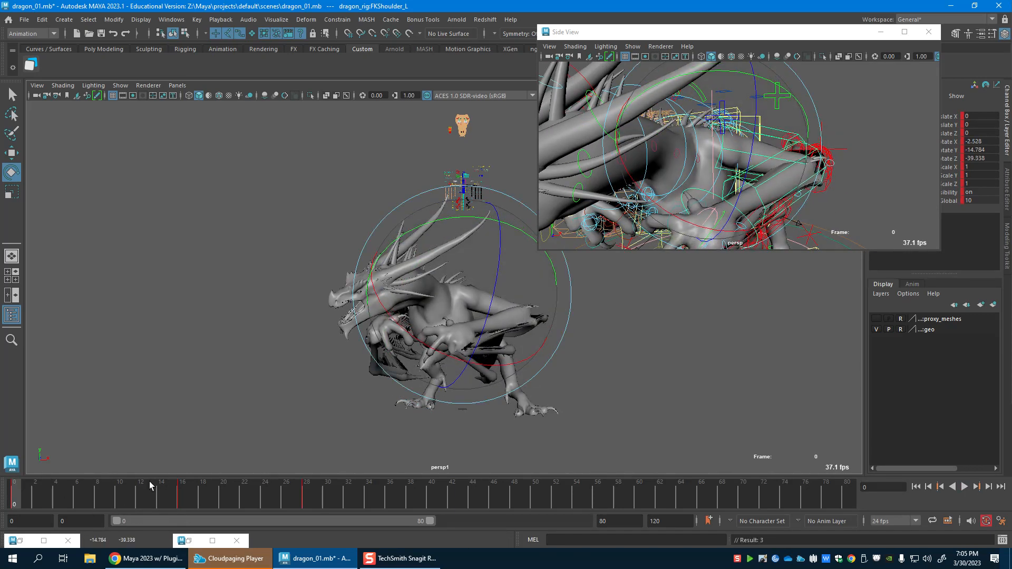
# Key the left shoulder at frame 10 with about Rotate Y 2.4 and Rotate Z -39, and remove its frame 16 key.
pyautogui.moveTo(53, 496); pyautogui.dragTo(121, 505)
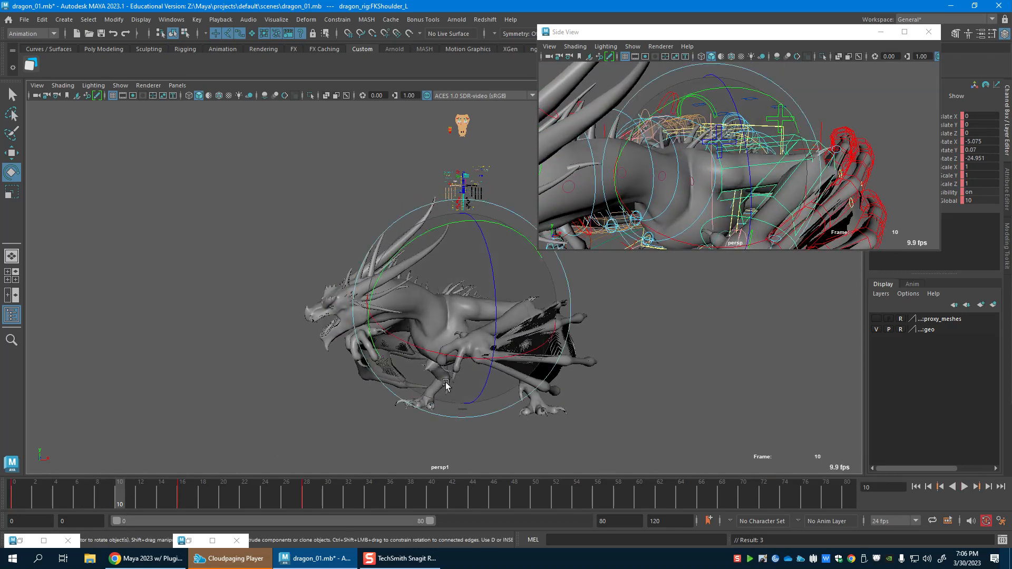
pyautogui.click(54, 490)
pyautogui.hotkey('alt', 'v')
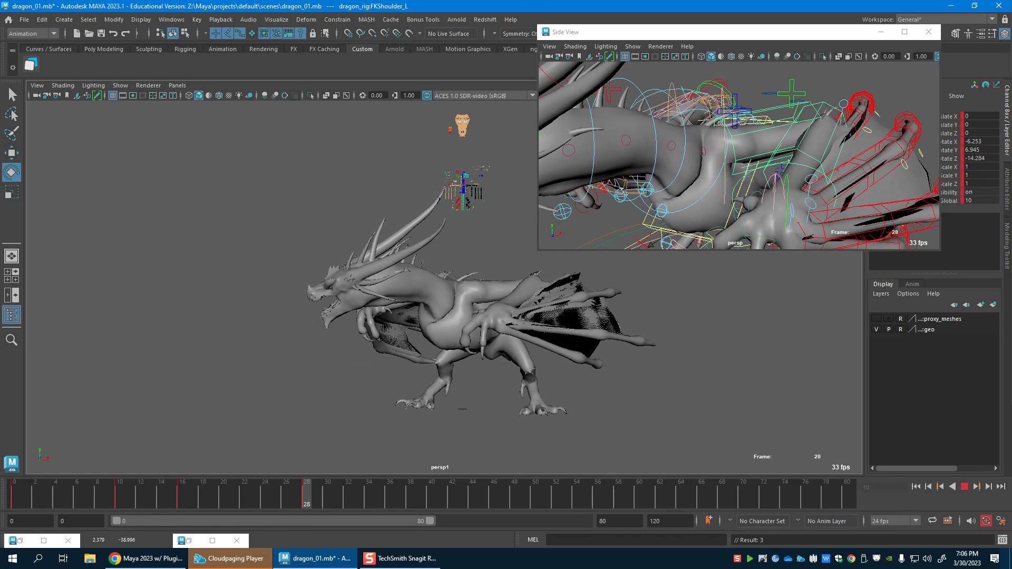
pyautogui.moveTo(170, 505); pyautogui.dragTo(46, 491)
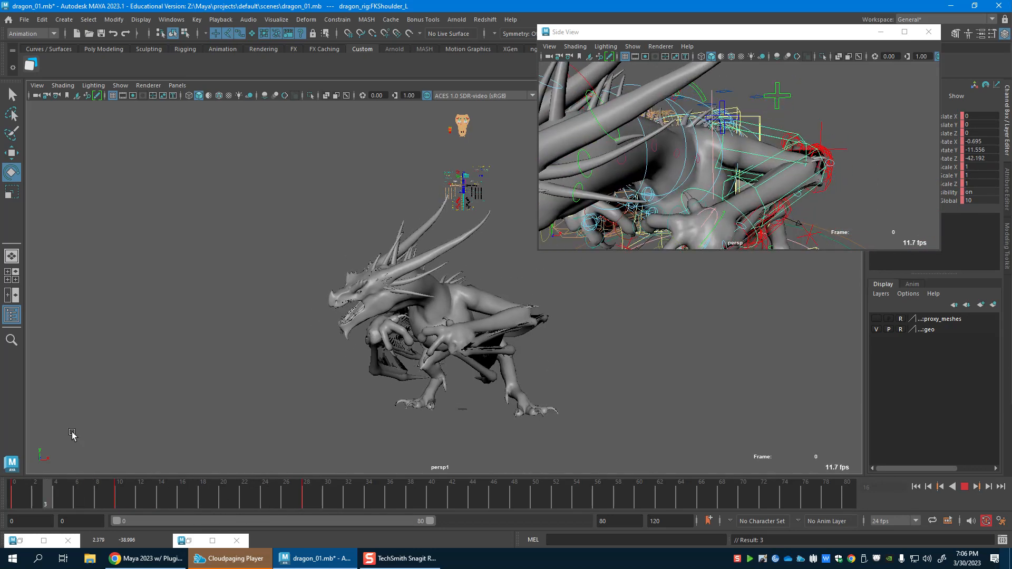
# Select the right shoulder control, key an adjusted rotation at frame 11 and remove its frame 16 key.
pyautogui.keyDown('alt'); pyautogui.moveTo(642, 138); pyautogui.dragTo(699, 113); pyautogui.keyUp('alt')
pyautogui.press('w')
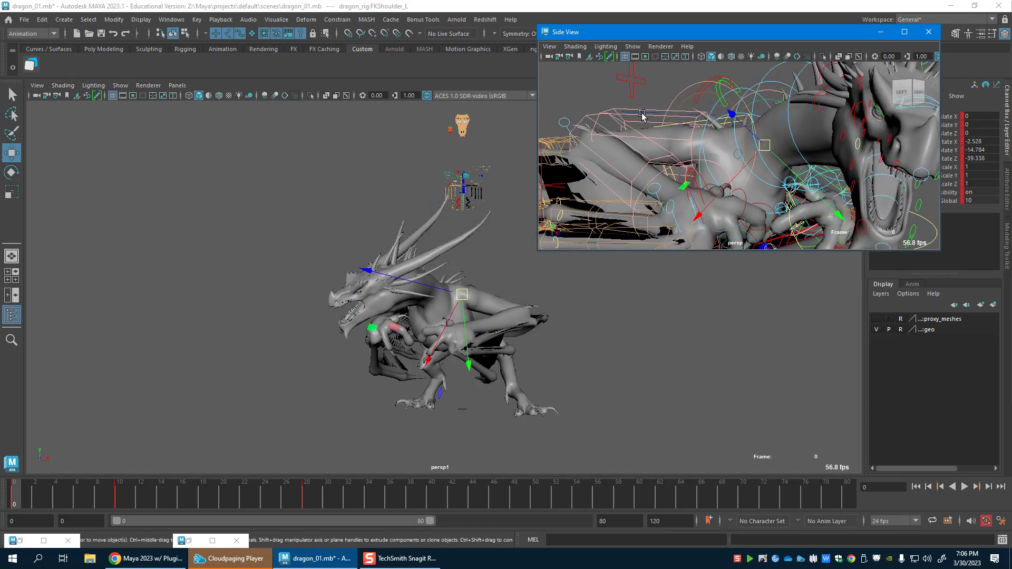
pyautogui.moveTo(24, 507); pyautogui.dragTo(131, 504)
pyautogui.press('e')
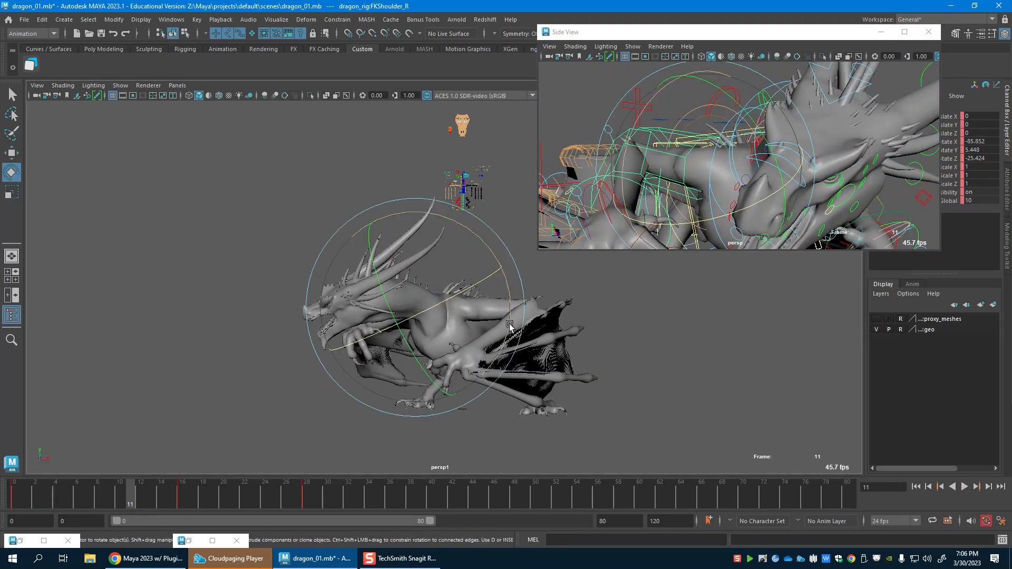
pyautogui.moveTo(502, 288); pyautogui.dragTo(423, 392)
pyautogui.hotkey('alt', 'v')
pyautogui.moveTo(131, 512); pyautogui.dragTo(0, 473)
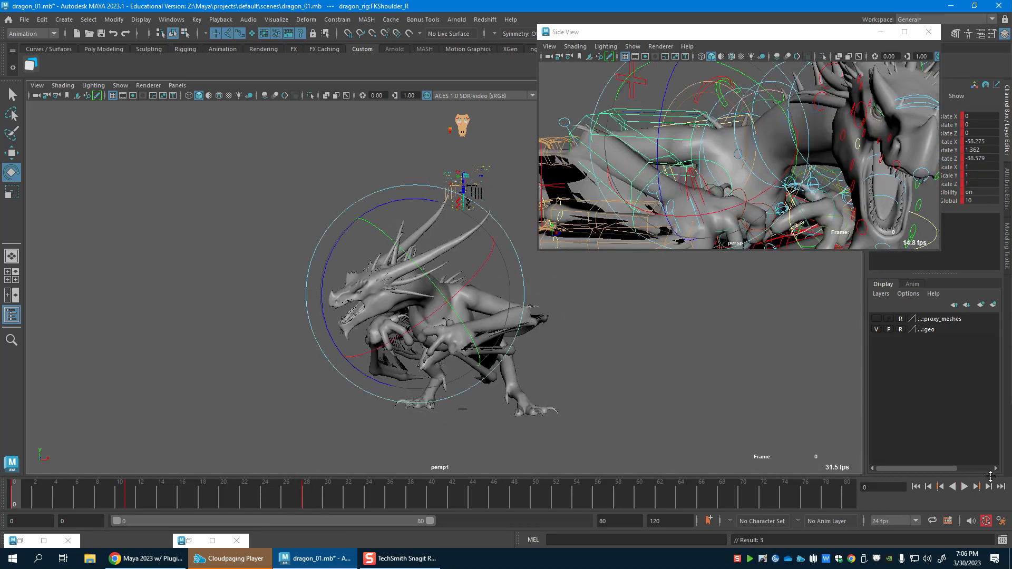
pyautogui.click(963, 488)
pyautogui.click(963, 488)
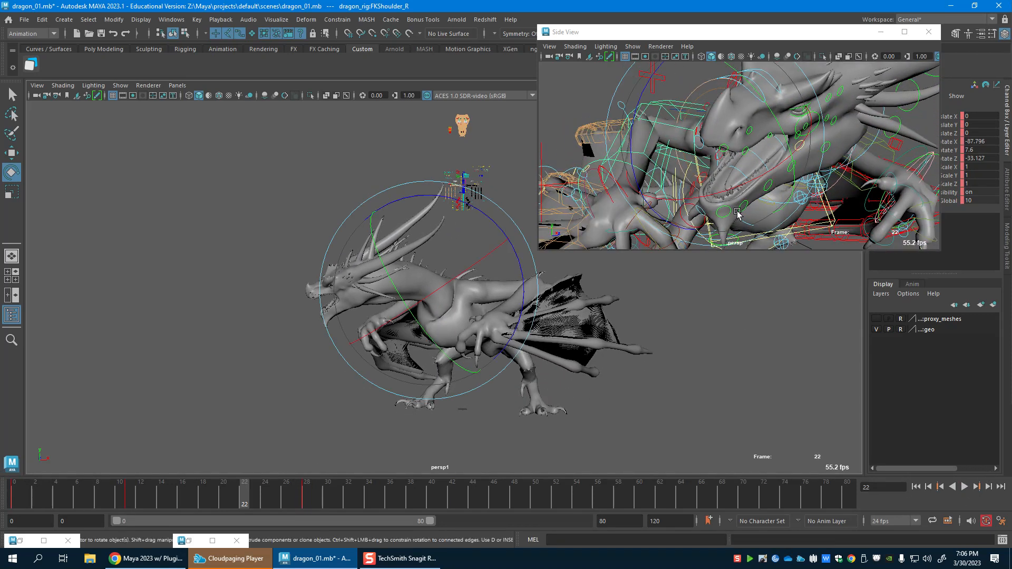
# Create a polygon plane under the dragon and scale it uniformly to about 6420 as a ground surface.
pyautogui.keyDown('alt'); pyautogui.moveTo(738, 215); pyautogui.dragTo(747, 153, button='middle'); pyautogui.keyUp('alt')
pyautogui.keyDown('alt'); pyautogui.moveTo(747, 152); pyautogui.dragTo(740, 151); pyautogui.keyUp('alt')
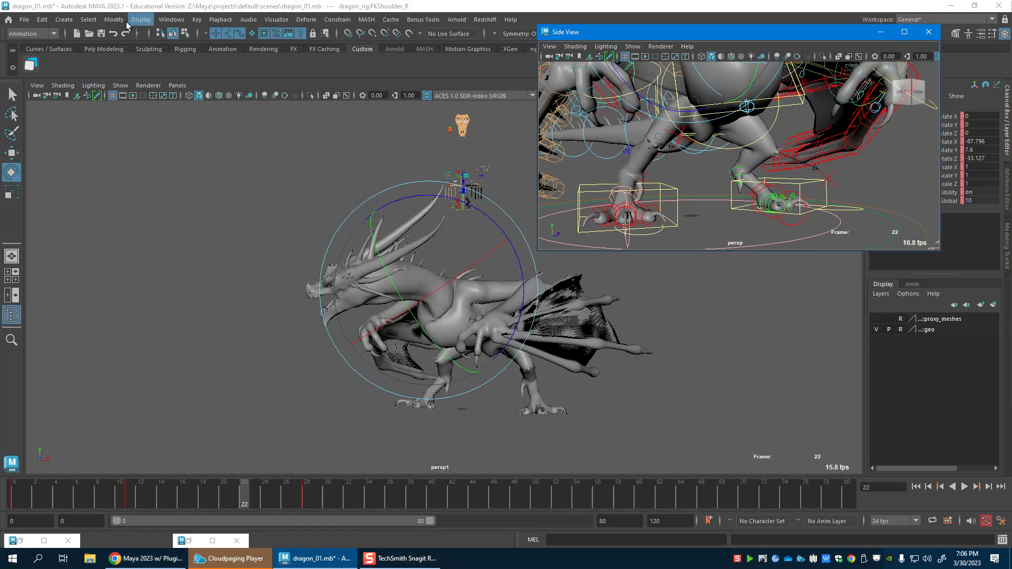
pyautogui.click(71, 20)
pyautogui.moveTo(90, 64)
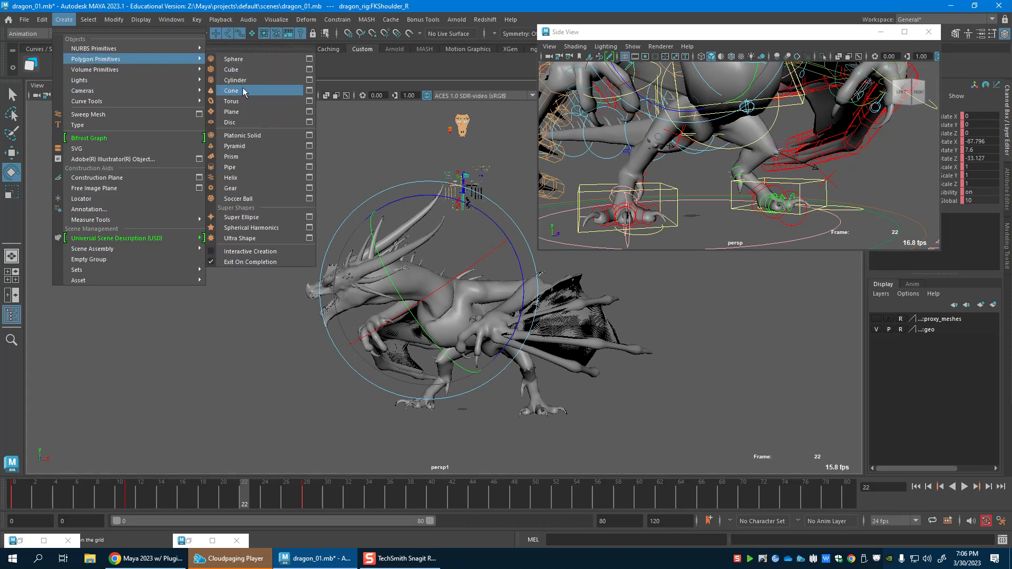
pyautogui.click(237, 112)
pyautogui.press('r')
pyautogui.moveTo(463, 410); pyautogui.dragTo(596, 429)
pyautogui.moveTo(463, 410); pyautogui.dragTo(559, 410)
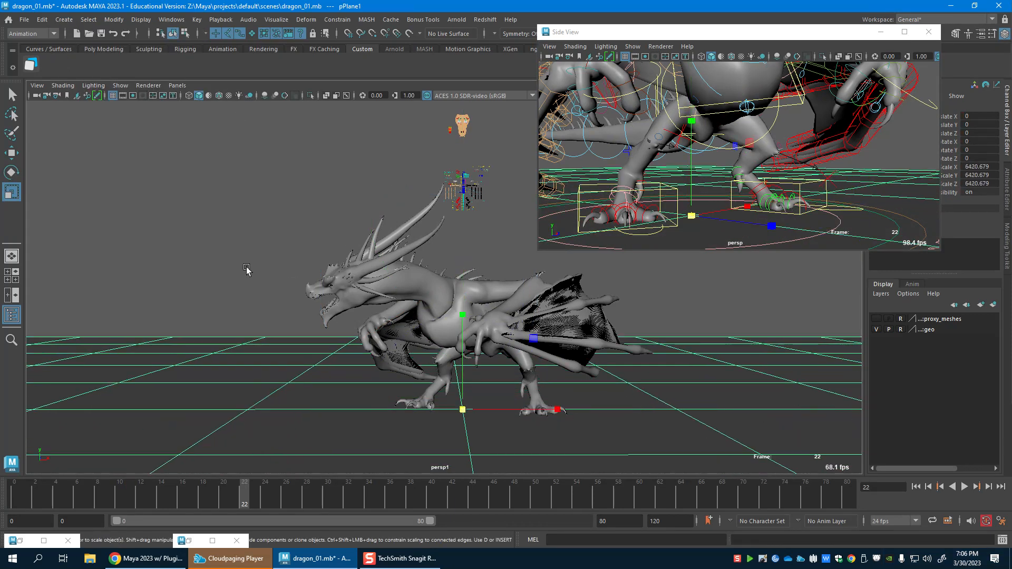
pyautogui.click(296, 287)
# Select the left foot's IK leg control and rotate it at frame 7 to about 6.9, 4.1, 15.4.
pyautogui.click(791, 189)
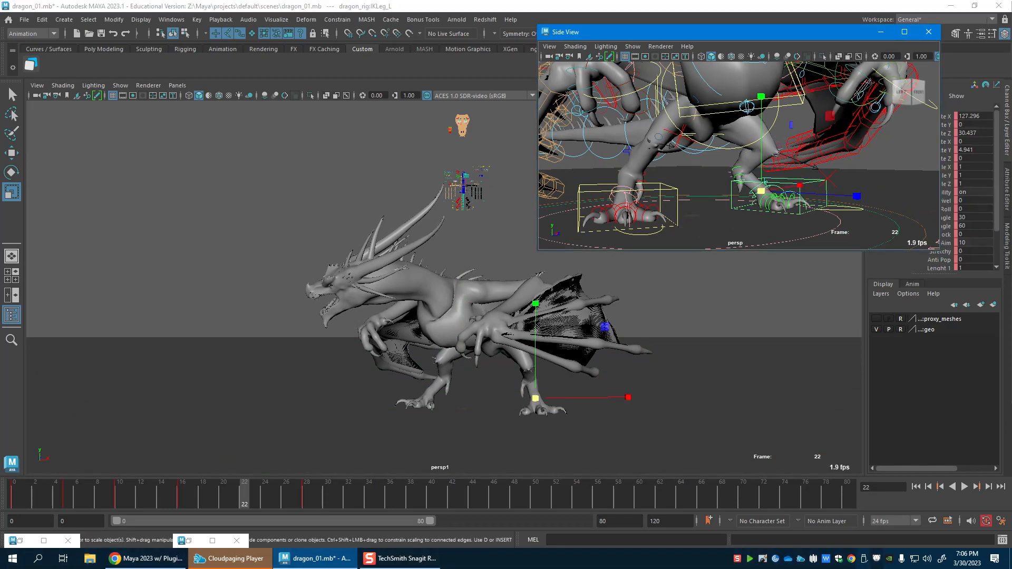
pyautogui.moveTo(67, 496); pyautogui.dragTo(90, 501)
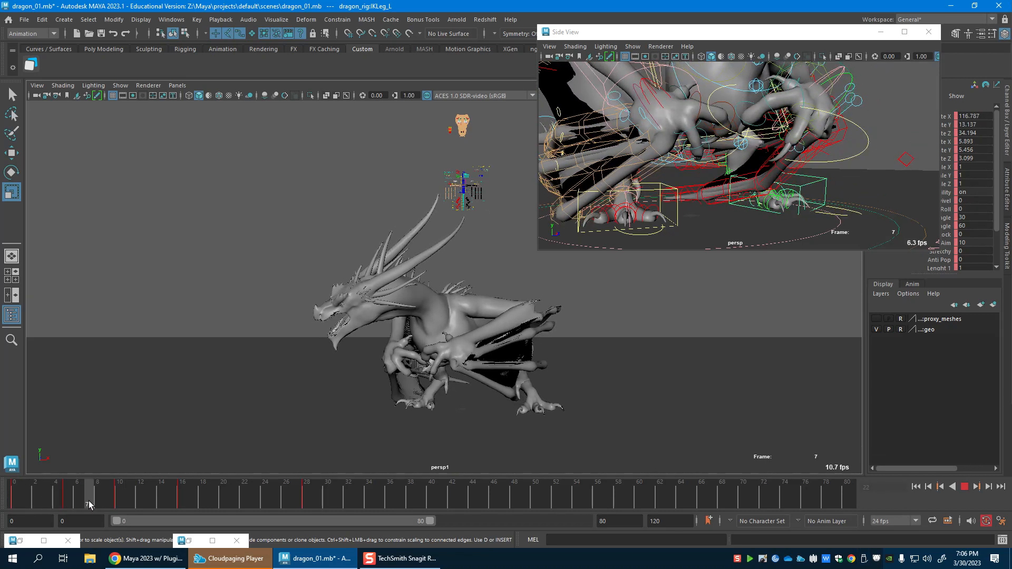
pyautogui.press('e')
pyautogui.moveTo(491, 346); pyautogui.dragTo(464, 364)
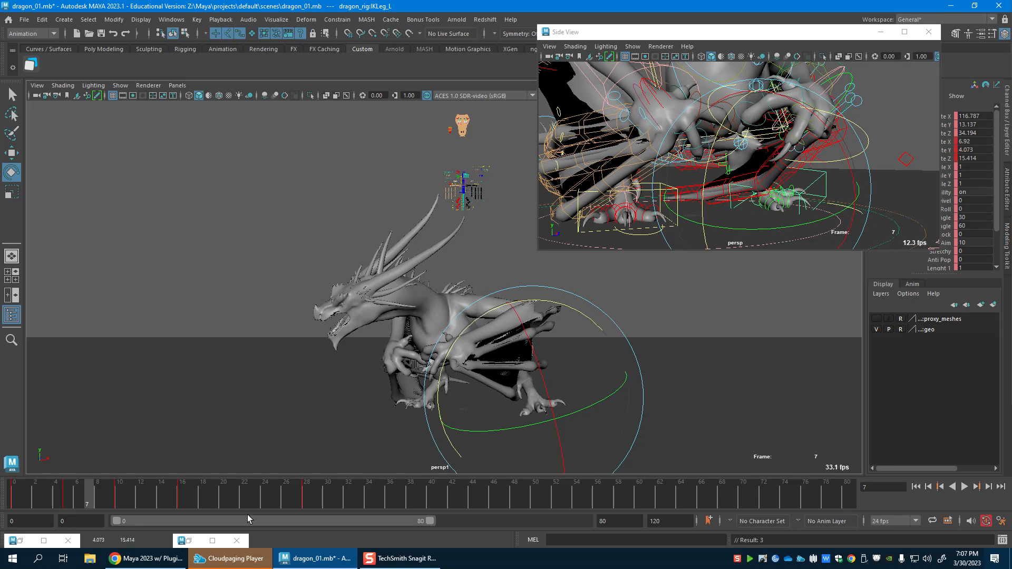
pyautogui.hotkey('alt', 'v')
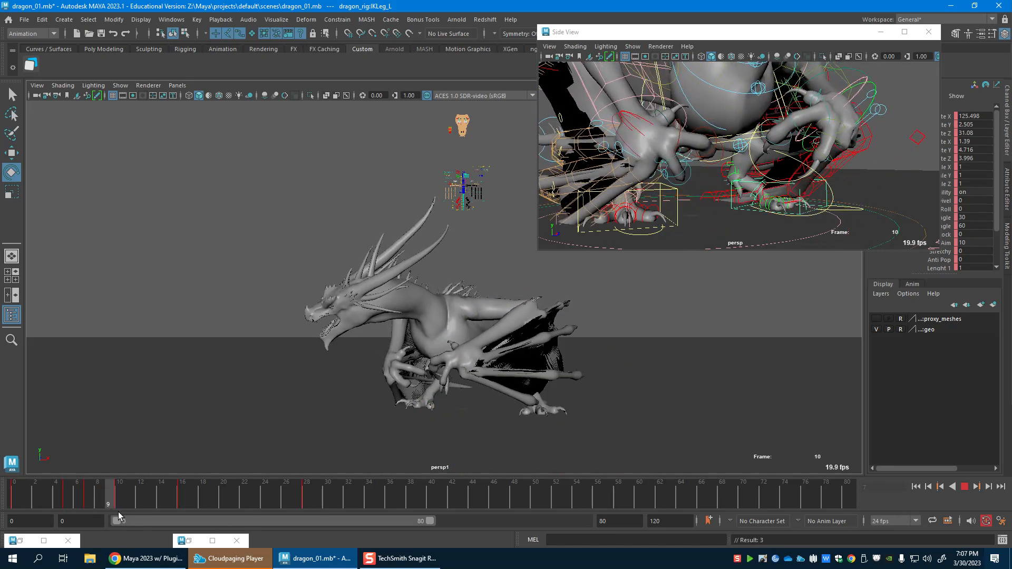
# Move the left foot control to about Translate X 143 and Translate Z 29 at frame 11, and copy that planted pose to frame 28.
pyautogui.moveTo(94, 508); pyautogui.dragTo(131, 504)
pyautogui.press('w')
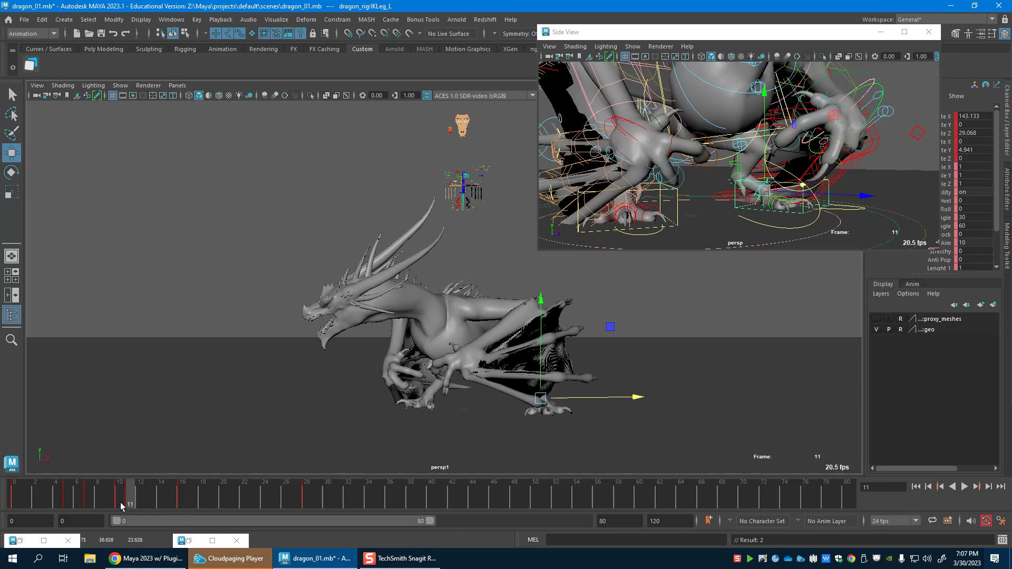
pyautogui.hotkey('alt', 'v')
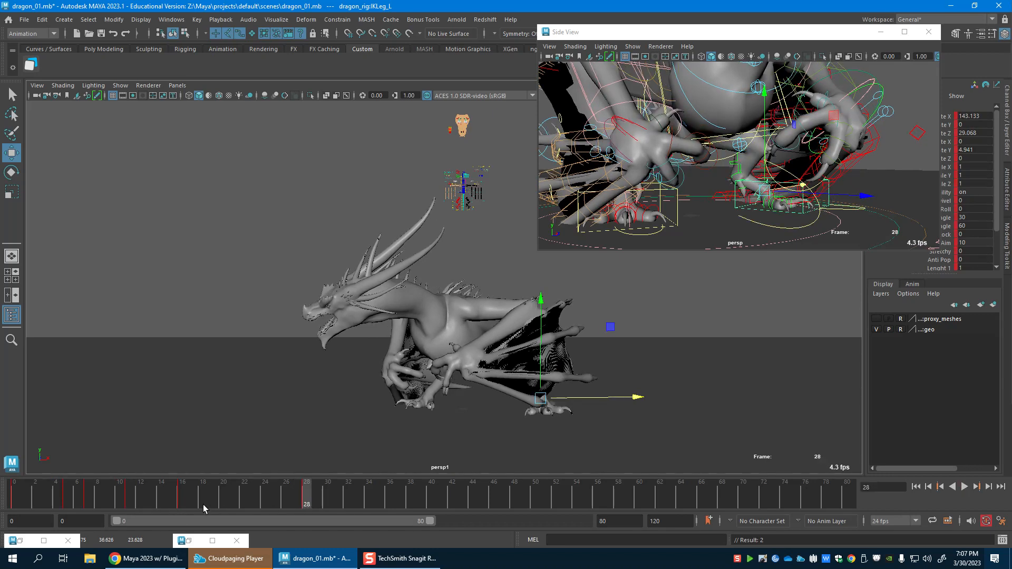
pyautogui.moveTo(203, 504); pyautogui.dragTo(147, 505)
pyautogui.moveTo(71, 503); pyautogui.dragTo(2, 488)
# Shift the left foot's planted key from frame 11 to frame 13 and play the animation to review its timing.
pyautogui.click(963, 488)
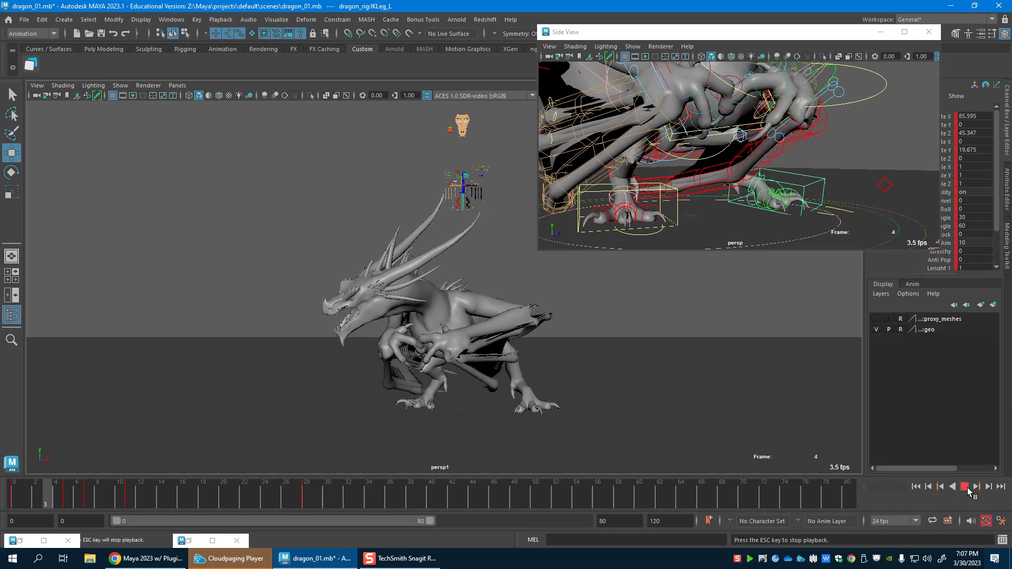
pyautogui.moveTo(90, 504); pyautogui.dragTo(144, 506)
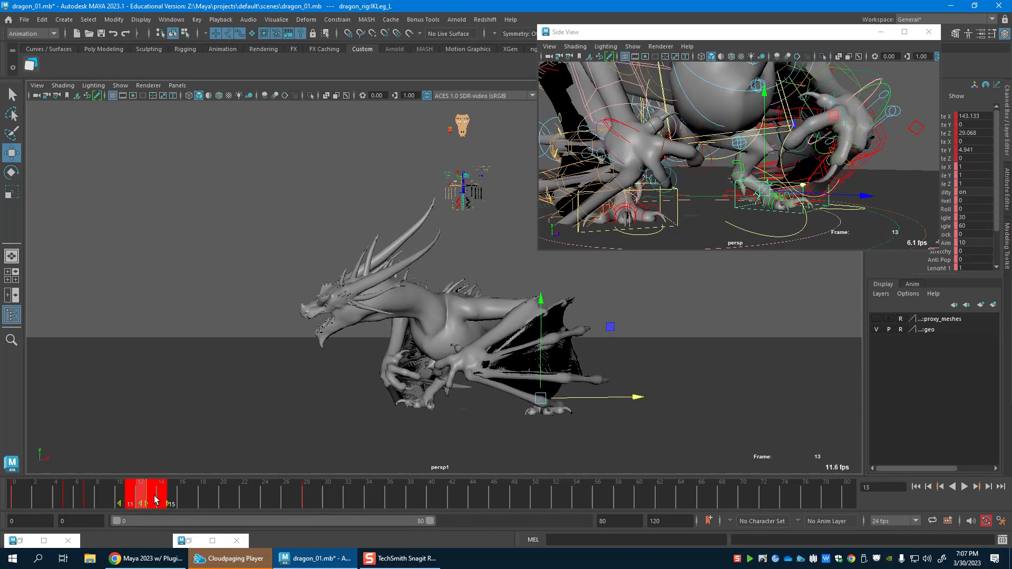
pyautogui.click(963, 488)
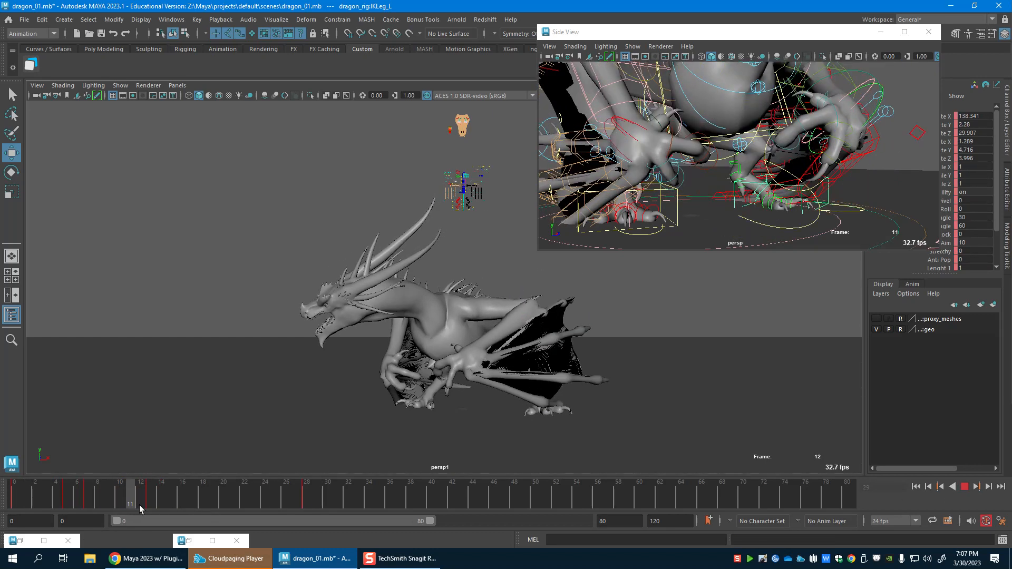
# Readjust the left foot control's rotation at frame 7 to about Rotate Y 4.6 and Rotate Z 10.9.
pyautogui.click(84, 502)
pyautogui.press('e')
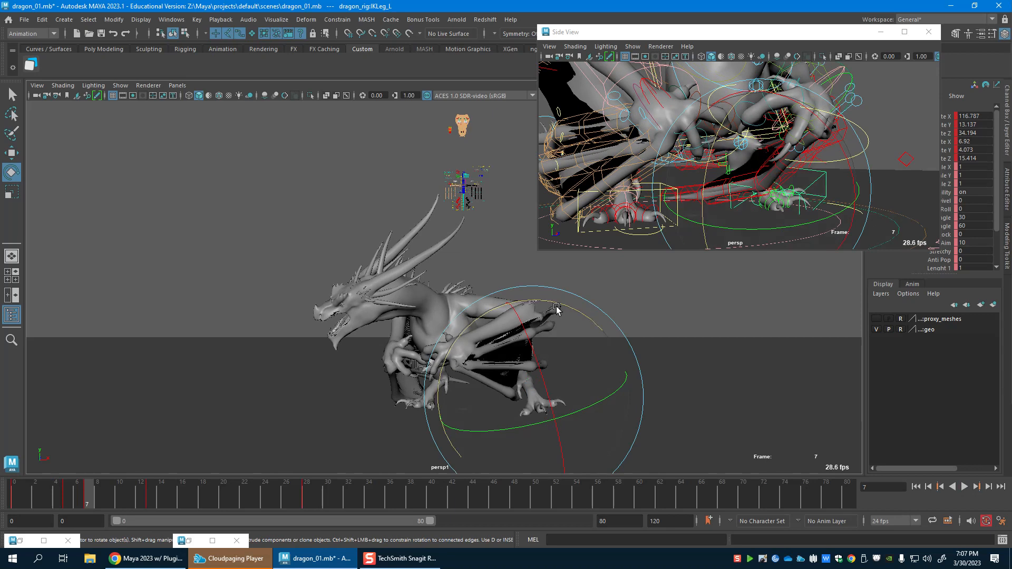
pyautogui.hotkey('alt', 'v')
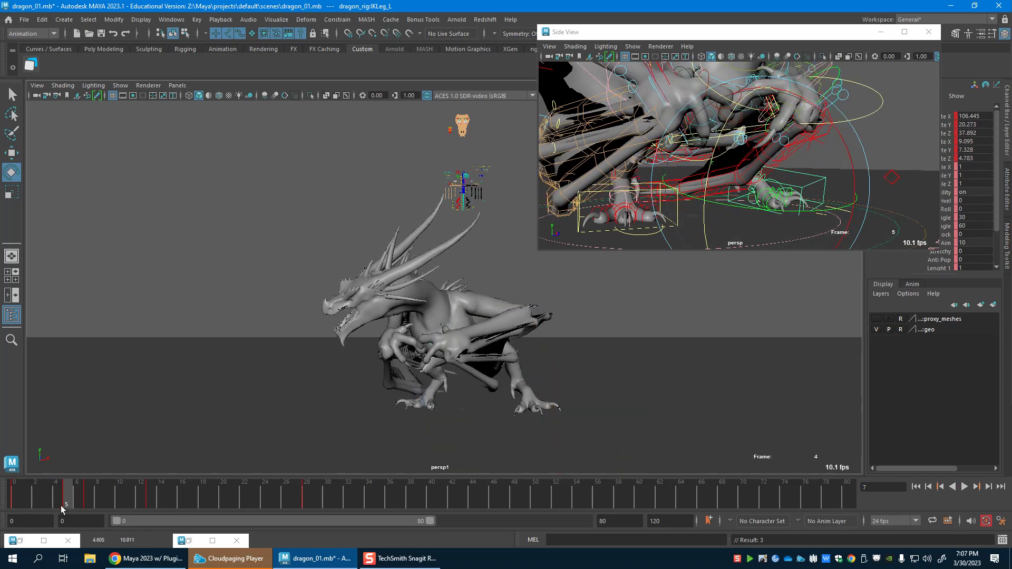
# Shift the left foot's planted key from frame 13 to frame 15 and play the animation to check it.
pyautogui.moveTo(109, 505); pyautogui.dragTo(164, 506)
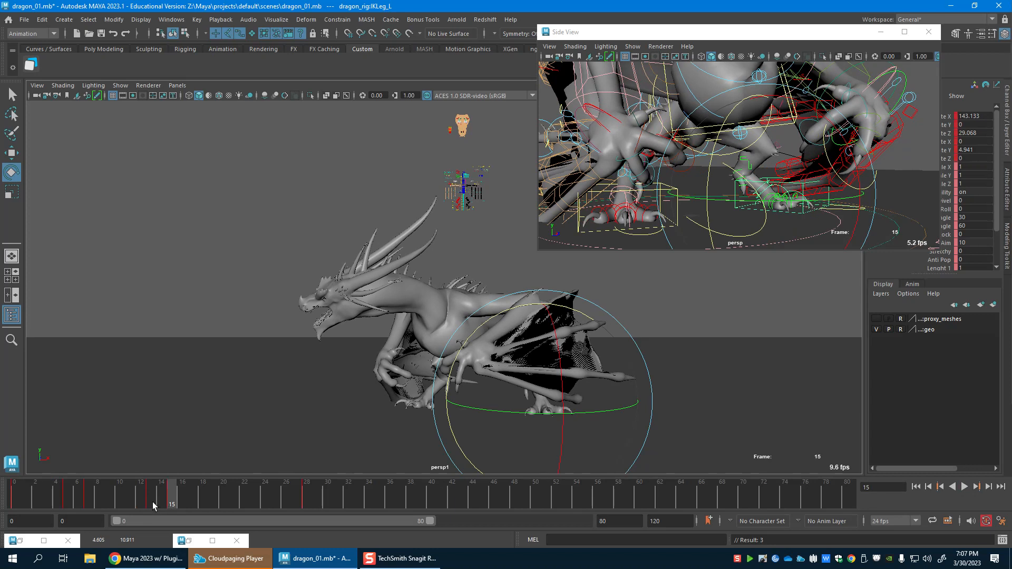
pyautogui.hotkey('alt', 'v')
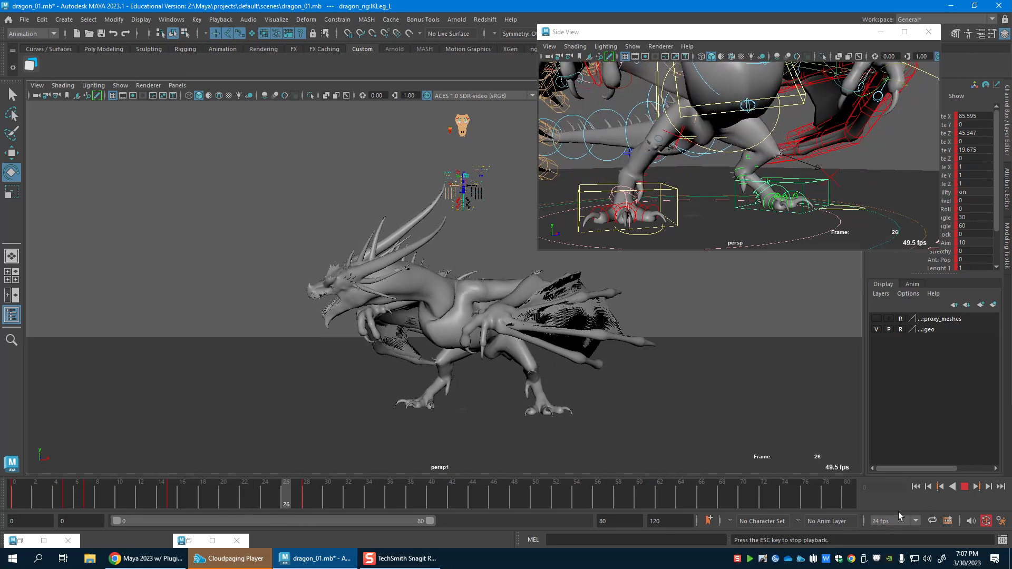
pyautogui.click(966, 489)
# Select all of the dragon's rig controls and limit the side view's display to NURBS curves and polygons.
pyautogui.keyDown('alt'); pyautogui.moveTo(691, 201); pyautogui.dragTo(425, 187, button='right'); pyautogui.keyUp('alt')
pyautogui.press('w')
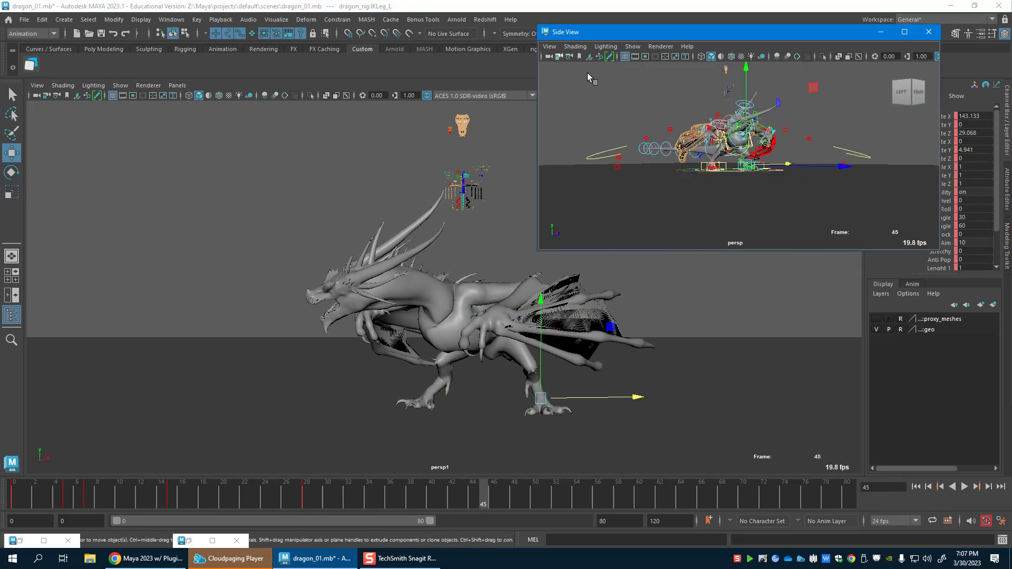
pyautogui.keyDown('alt'); pyautogui.moveTo(807, 196); pyautogui.dragTo(791, 208, button='middle'); pyautogui.keyUp('alt')
pyautogui.scroll(-4, 791, 208)
pyautogui.moveTo(598, 113); pyautogui.dragTo(915, 255)
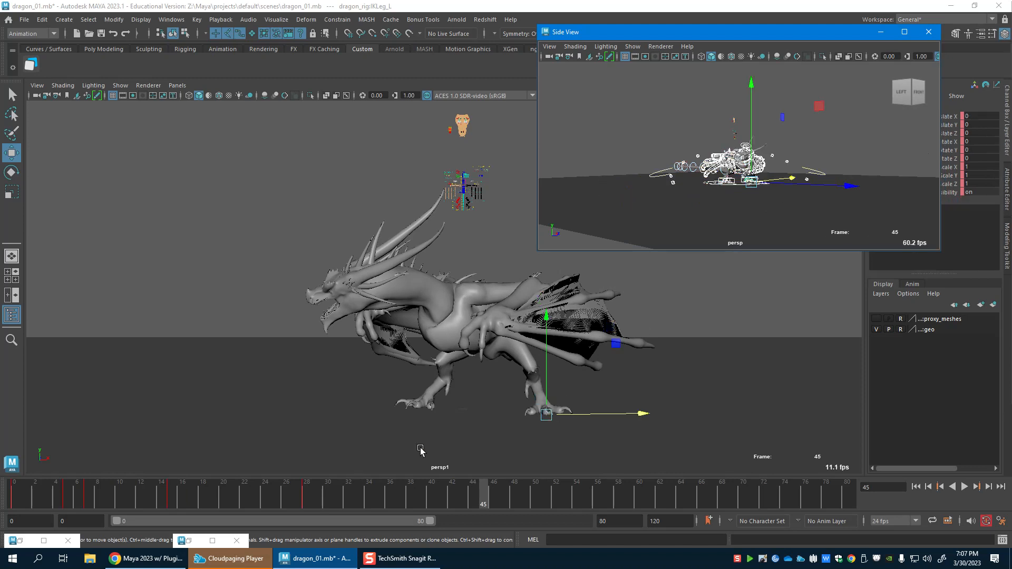
pyautogui.click(632, 46)
pyautogui.click(643, 89)
pyautogui.click(632, 47)
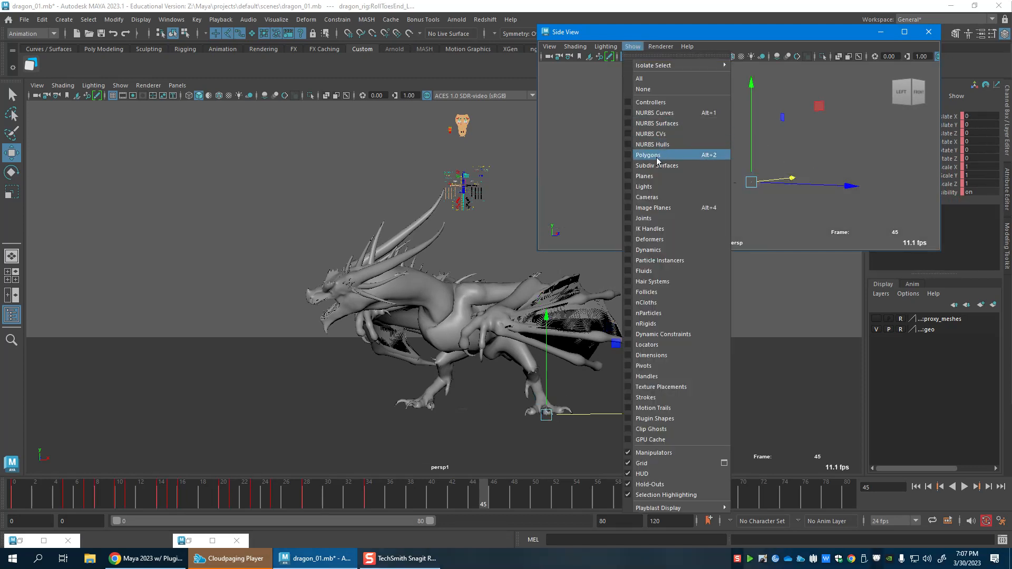
pyautogui.click(654, 112)
pyautogui.click(633, 47)
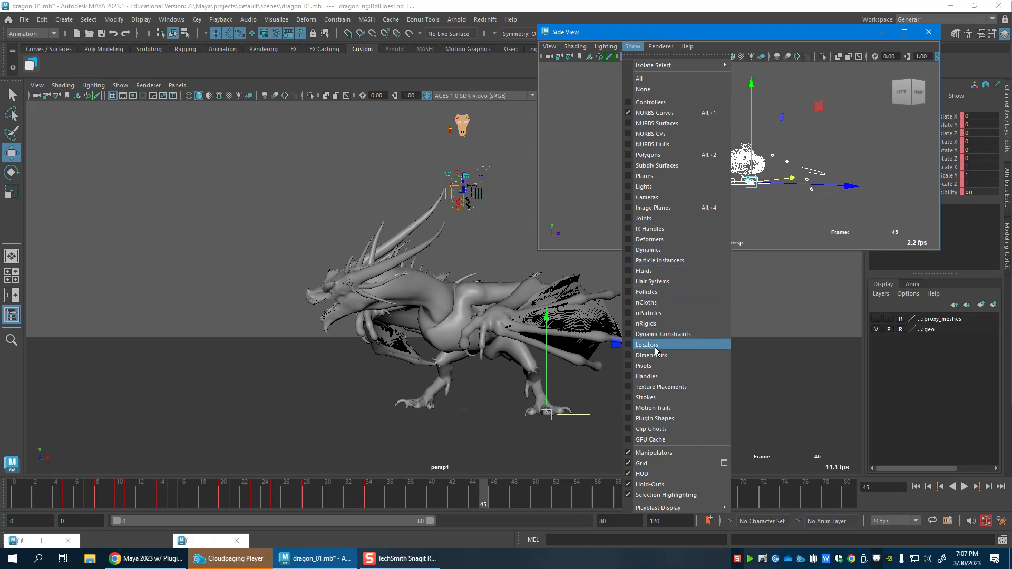
pyautogui.click(668, 155)
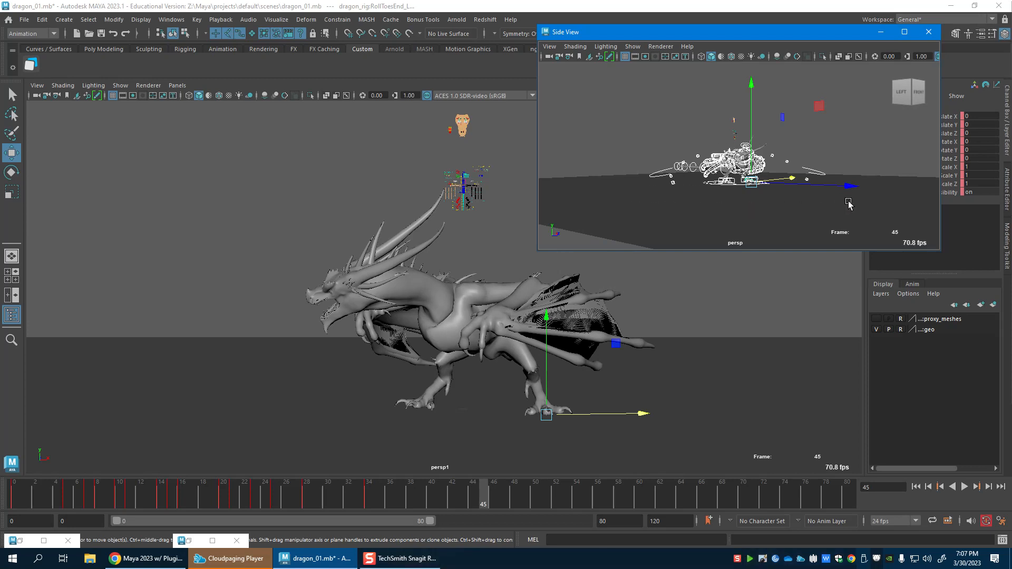
# Stretch all selected keys in the frame 0 to 35 range over a longer span and play the slower motion.
pyautogui.moveTo(370, 502); pyautogui.dragTo(11, 499)
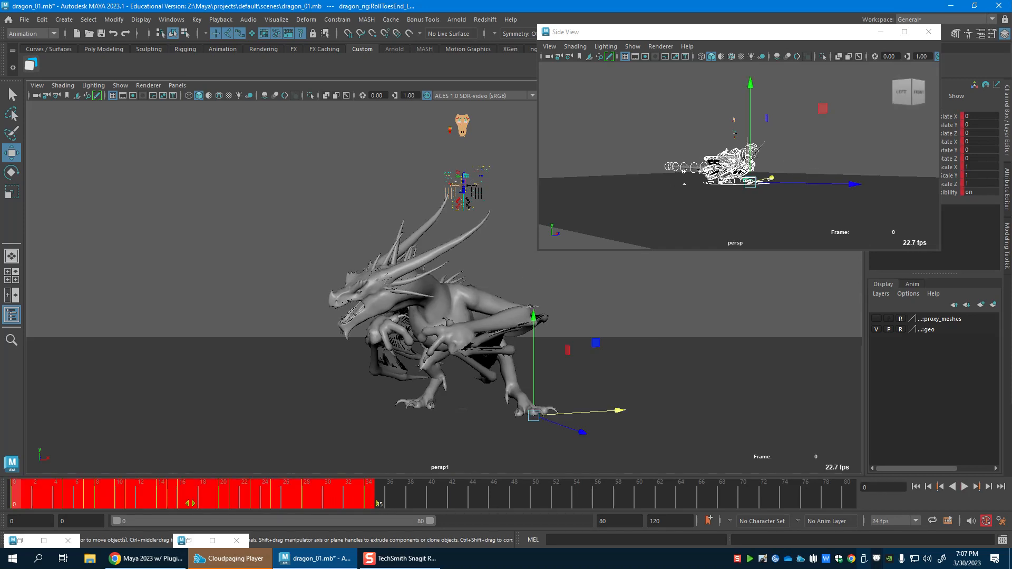
pyautogui.keyDown('shift'); pyautogui.moveTo(376, 503); pyautogui.dragTo(0, 502); pyautogui.keyUp('shift')
pyautogui.click(967, 488)
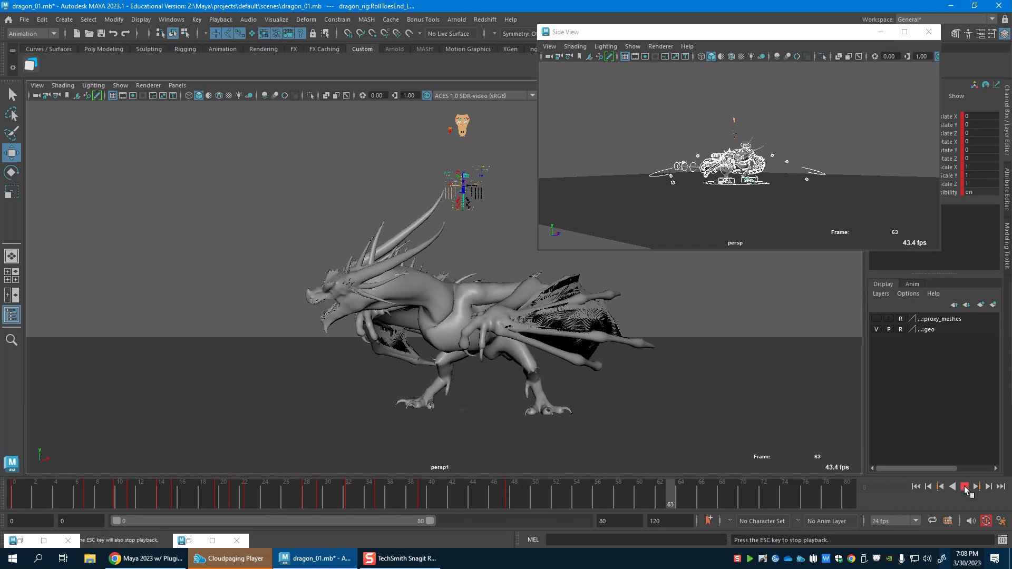
pyautogui.click(965, 487)
# Stretch the keys again so the selected range runs to frame 61, and playblast it in the side view.
pyautogui.keyDown('shift'); pyautogui.moveTo(517, 496); pyautogui.dragTo(12, 496); pyautogui.keyUp('shift')
pyautogui.keyDown('shift'); pyautogui.moveTo(523, 503); pyautogui.dragTo(653, 510); pyautogui.keyUp('shift')
pyautogui.rightClick(549, 503)
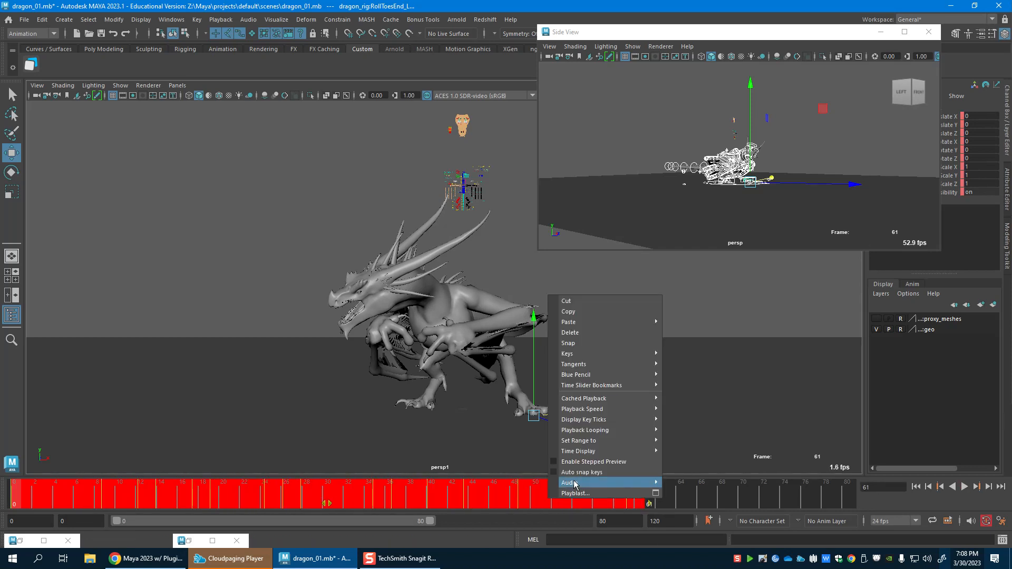
pyautogui.click(576, 494)
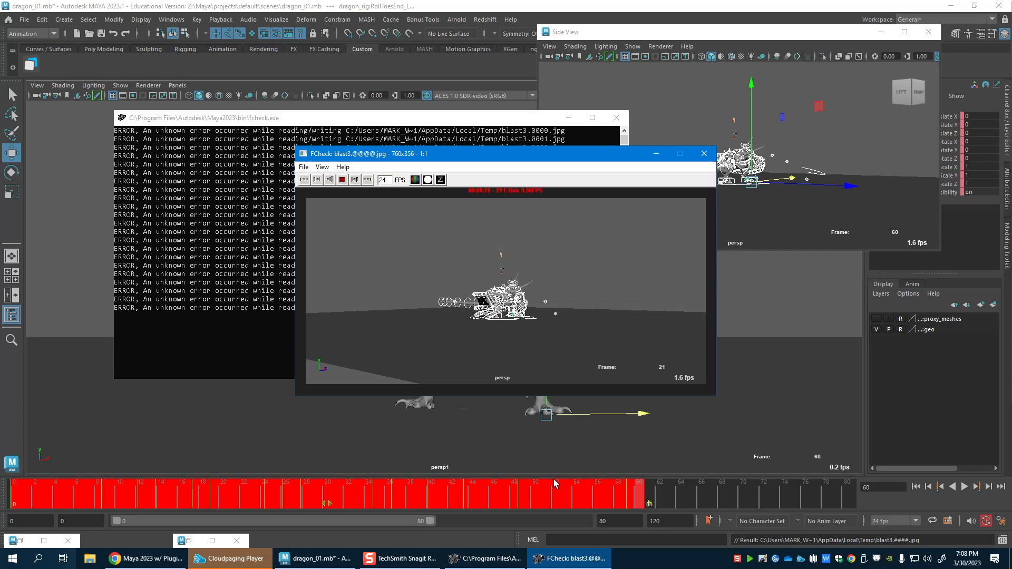
pyautogui.click(703, 153)
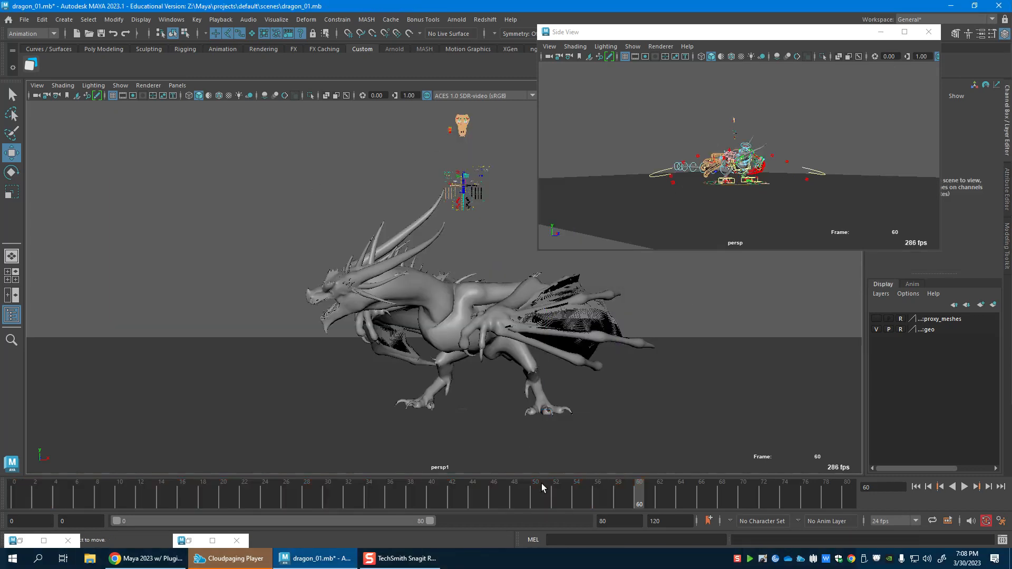
# Playblast the frame 0 to 61 range from the main camera view and review the dragon's timing.
pyautogui.keyDown('shift'); pyautogui.moveTo(650, 500); pyautogui.dragTo(11, 490); pyautogui.keyUp('shift')
pyautogui.rightClick(265, 498)
pyautogui.click(302, 493)
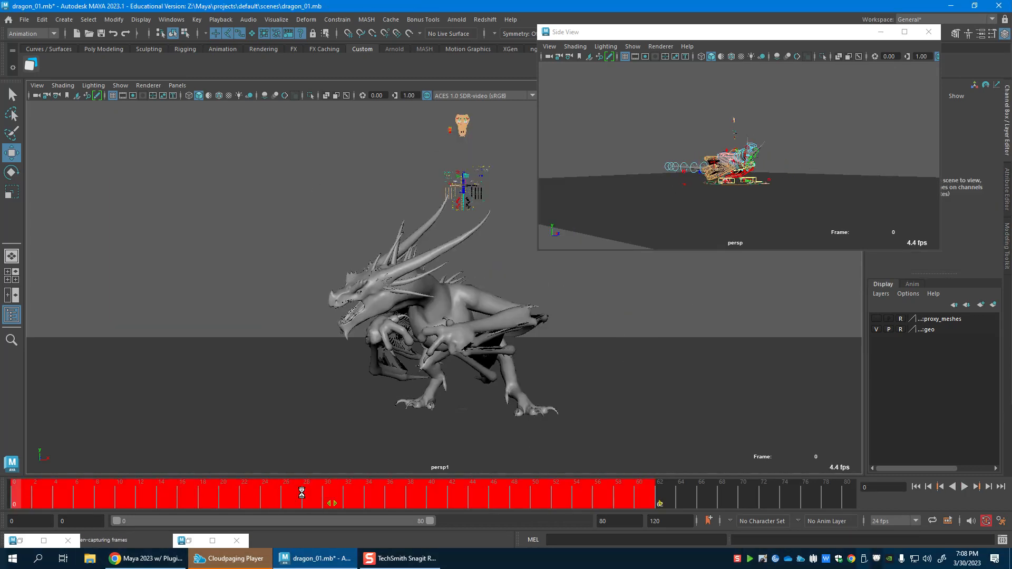
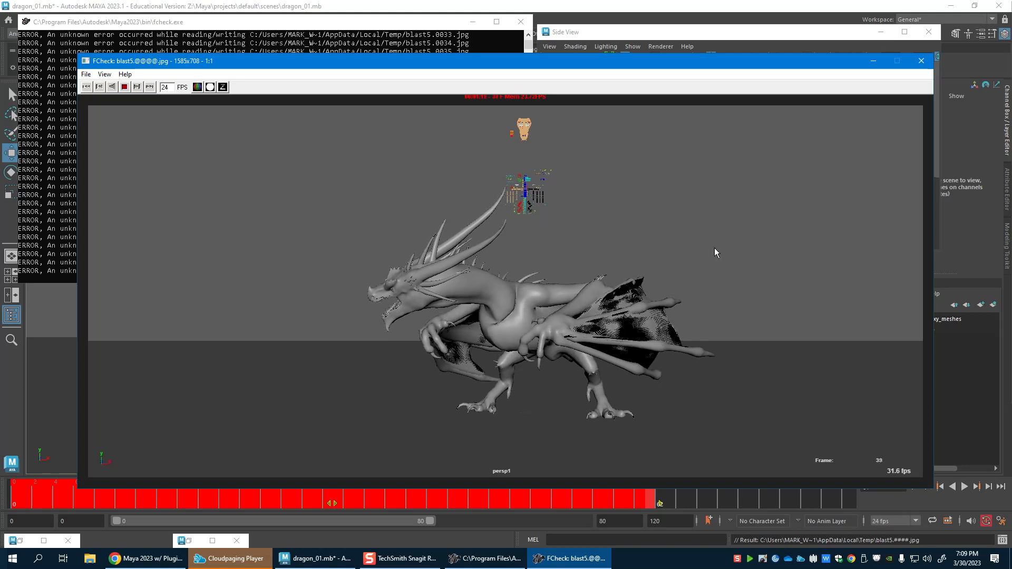
pyautogui.press('Escape')
# Select all rig controls, compress their keys so the motion ends near frame 49, and clear the selection.
pyautogui.moveTo(614, 132); pyautogui.dragTo(865, 227)
pyautogui.click(651, 503)
pyautogui.keyDown('shift'); pyautogui.moveTo(640, 502); pyautogui.dragTo(14, 503); pyautogui.keyUp('shift')
pyautogui.moveTo(646, 503); pyautogui.dragTo(538, 506)
pyautogui.click(558, 497)
pyautogui.moveTo(334, 177); pyautogui.dragTo(342, 206)
# Playblast frames 0 to 53 from the main camera and review it with the preview rate set to 20 FPS.
pyautogui.keyDown('shift'); pyautogui.moveTo(580, 496); pyautogui.dragTo(1, 472); pyautogui.keyUp('shift')
pyautogui.rightClick(215, 486)
pyautogui.click(232, 478)
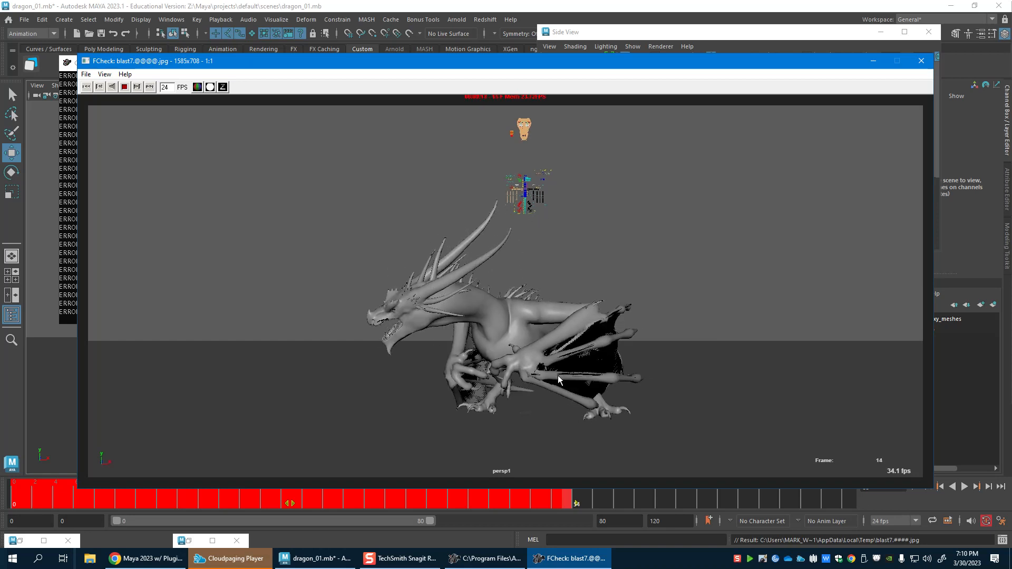
pyautogui.moveTo(171, 88); pyautogui.dragTo(160, 87)
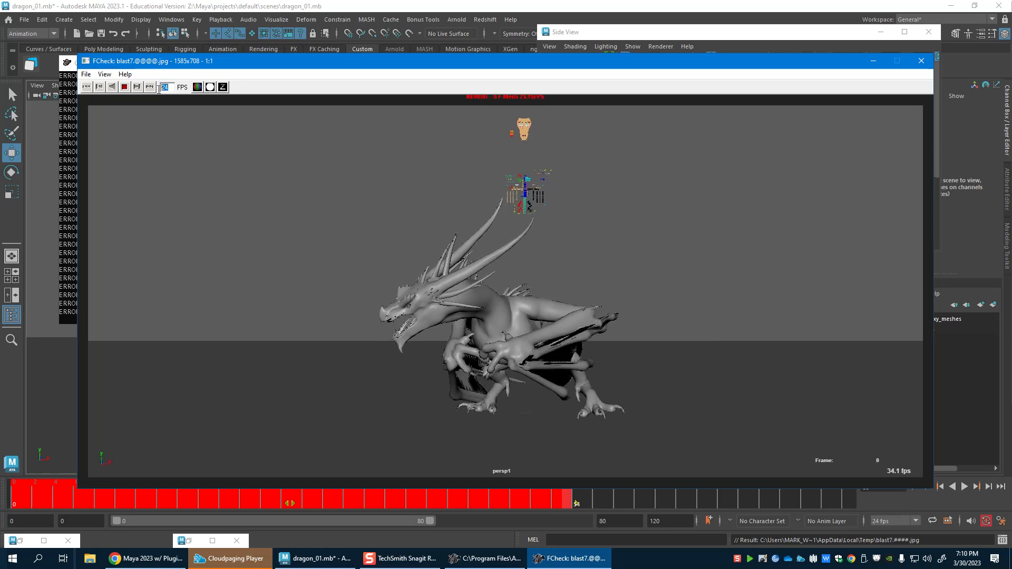
pyautogui.write('20')
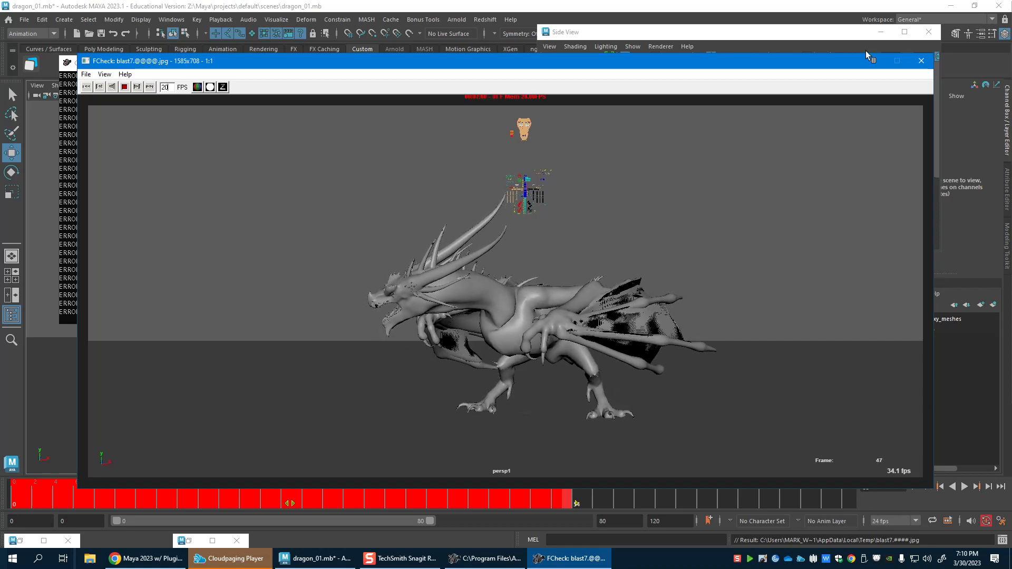
pyautogui.click(922, 63)
# Select all of the dragon's rig controls and key their standing pose at frame 56.
pyautogui.click(752, 184)
pyautogui.keyDown('alt'); pyautogui.moveTo(752, 184); pyautogui.dragTo(804, 199, button='right'); pyautogui.keyUp('alt')
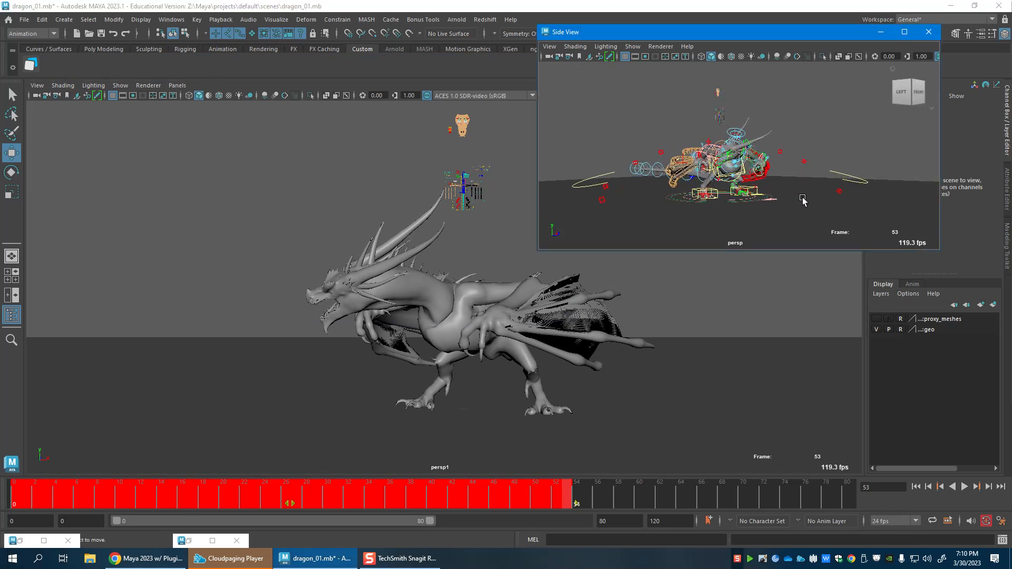
pyautogui.keyDown('alt'); pyautogui.moveTo(805, 199); pyautogui.dragTo(701, 161); pyautogui.keyUp('alt')
pyautogui.moveTo(936, 250); pyautogui.dragTo(936, 252)
pyautogui.moveTo(328, 496); pyautogui.dragTo(525, 503)
pyautogui.moveTo(591, 504); pyautogui.dragTo(600, 484)
pyautogui.keyDown('alt'); pyautogui.moveTo(680, 182); pyautogui.dragTo(769, 192, button='right'); pyautogui.keyUp('alt')
pyautogui.keyDown('alt'); pyautogui.moveTo(769, 192); pyautogui.dragTo(674, 125); pyautogui.keyUp('alt')
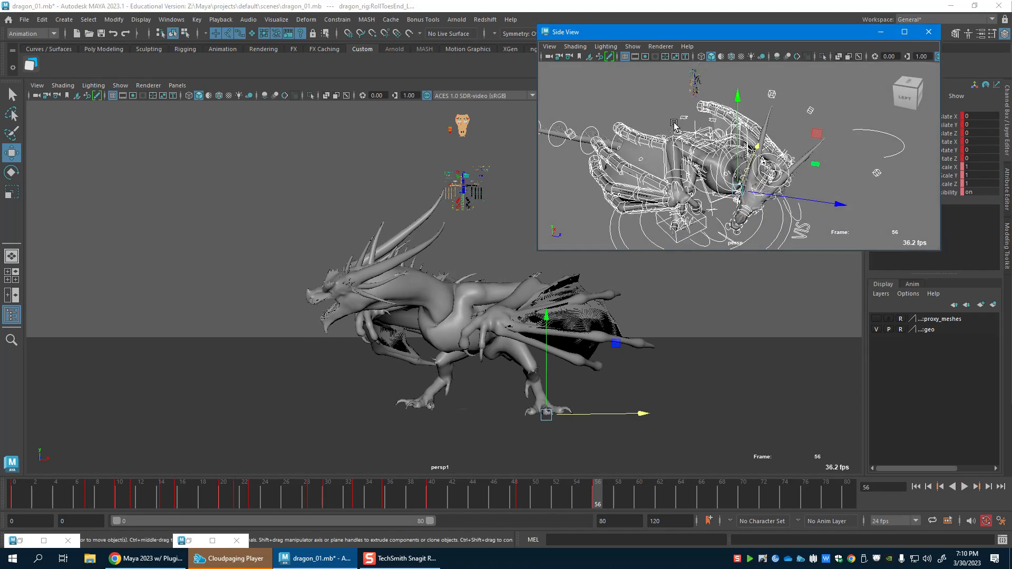
# Lower the root control to about Translate Y -54.8 at frame 49 and scrub the surrounding frames to check the settle.
pyautogui.click(675, 127)
pyautogui.click(430, 500)
pyautogui.hotkey('alt', 'v')
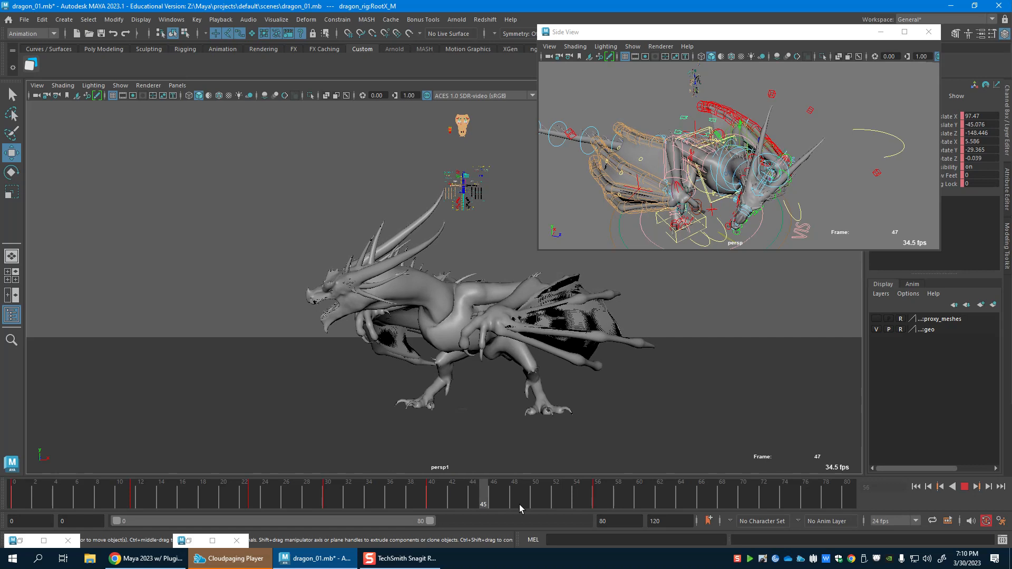
pyautogui.moveTo(579, 504); pyautogui.dragTo(525, 493)
pyautogui.click(496, 309)
pyautogui.moveTo(493, 305); pyautogui.dragTo(493, 311)
pyautogui.hotkey('shift', 'e')
pyautogui.moveTo(395, 497); pyautogui.dragTo(521, 501)
# Select the chest's IK spine control, scrub its motion to frame 35, and bring up its curves in the Graph Editor.
pyautogui.keyDown('alt'); pyautogui.moveTo(709, 234); pyautogui.dragTo(734, 210); pyautogui.keyUp('alt')
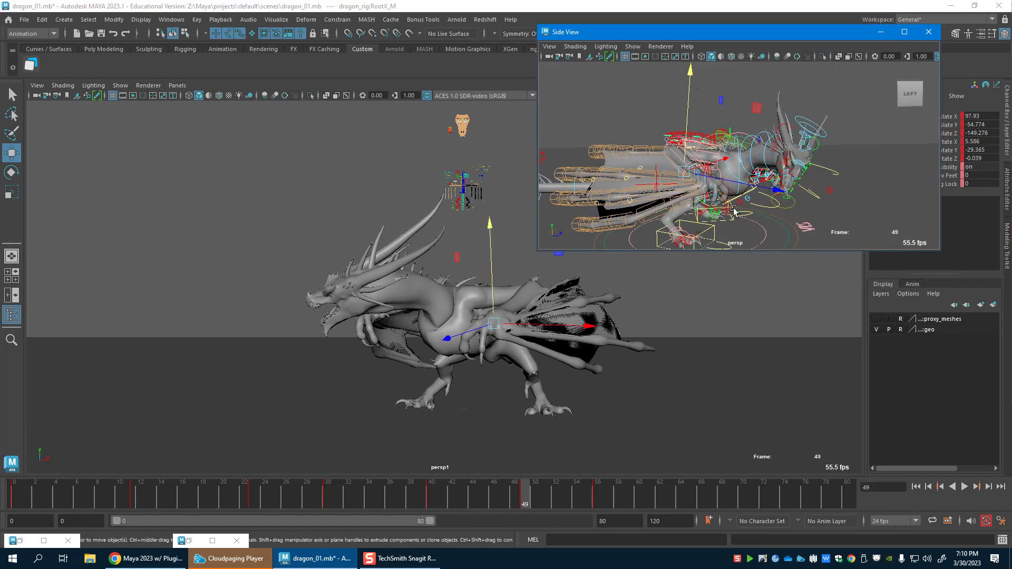
pyautogui.click(730, 212)
pyautogui.hotkey('alt', 'v')
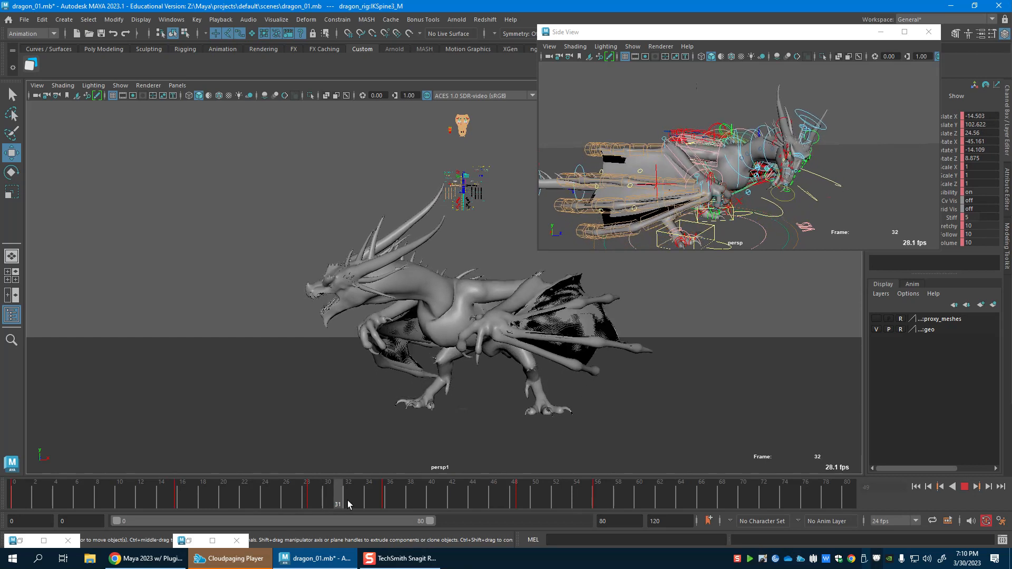
pyautogui.moveTo(187, 504); pyautogui.dragTo(388, 502)
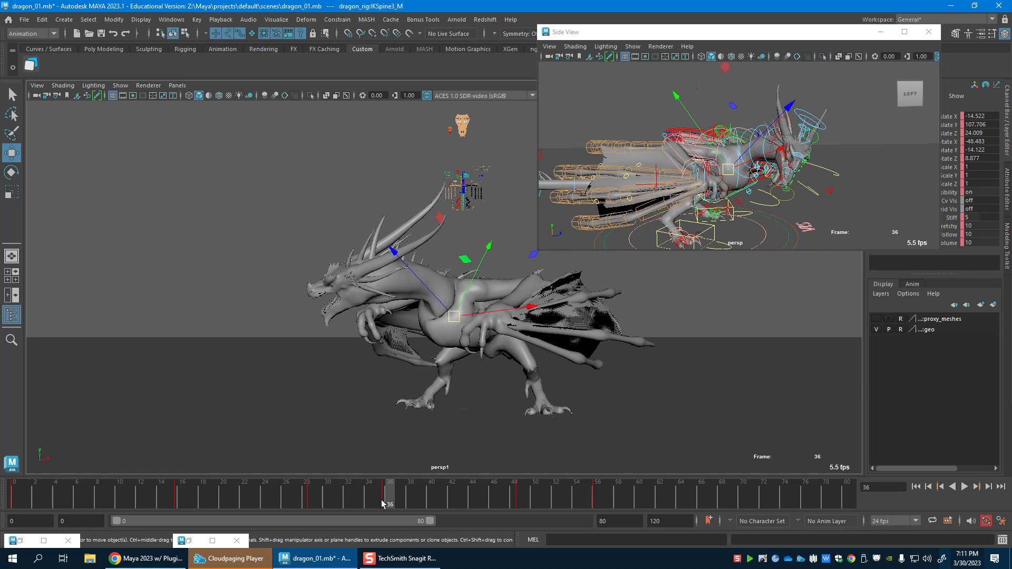
pyautogui.click(380, 502)
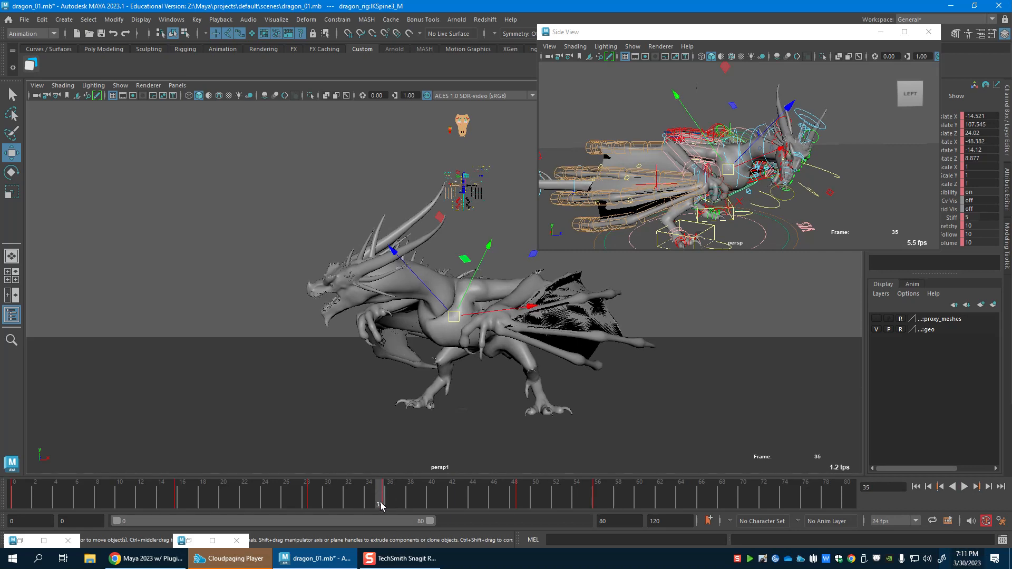
pyautogui.click(189, 540)
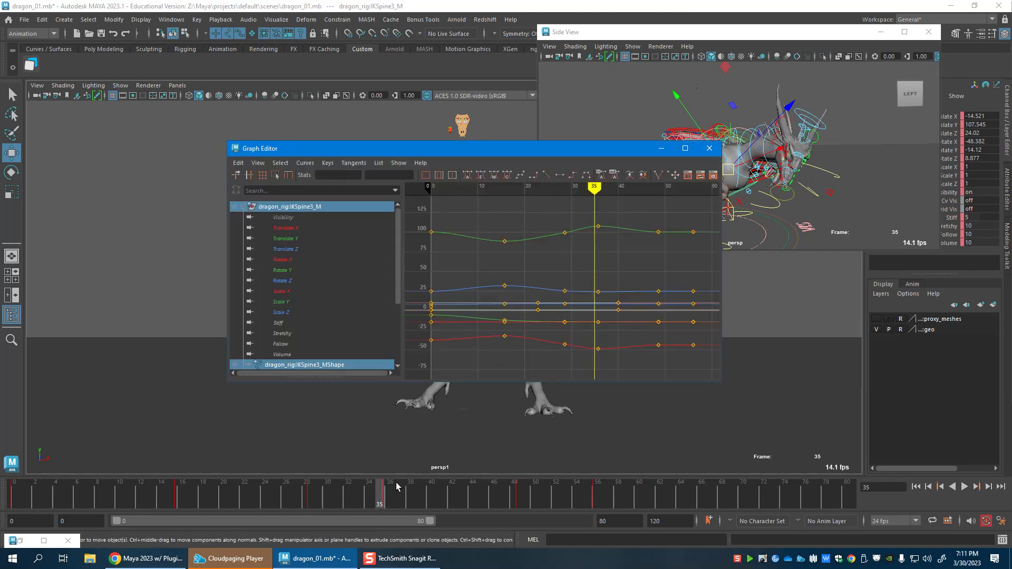
pyautogui.keyDown('alt'); pyautogui.keyDown('shift'); pyautogui.moveTo(599, 258); pyautogui.dragTo(547, 260, button='right'); pyautogui.keyUp('shift'); pyautogui.keyUp('alt')
pyautogui.keyDown('alt'); pyautogui.moveTo(548, 262); pyautogui.dragTo(533, 280, button='middle'); pyautogui.keyUp('alt')
# Try to snap the chest spine control's off-frame keys near frame 35, and undo the change.
pyautogui.rightClick(380, 484)
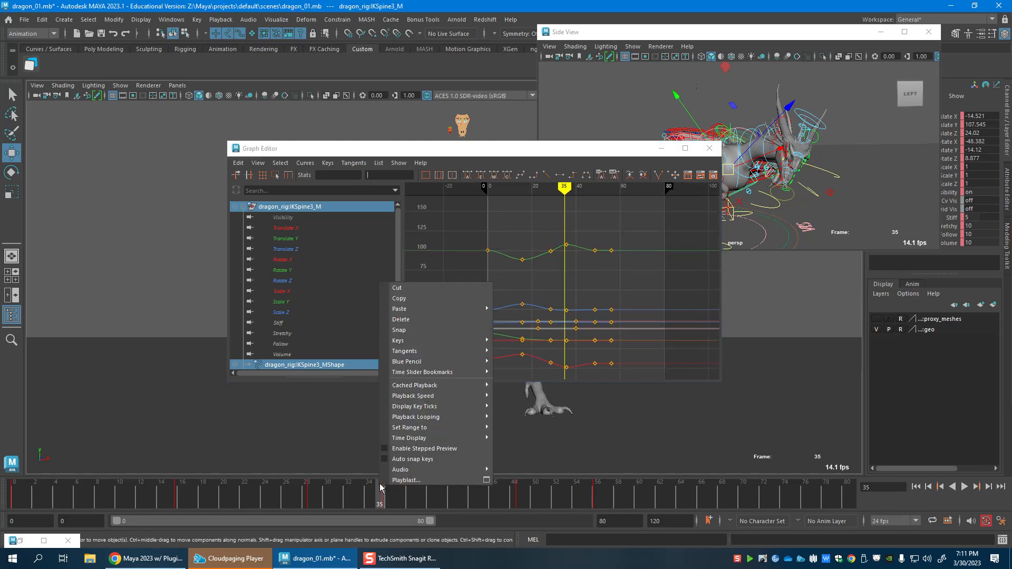
pyautogui.click(399, 330)
pyautogui.click(564, 242)
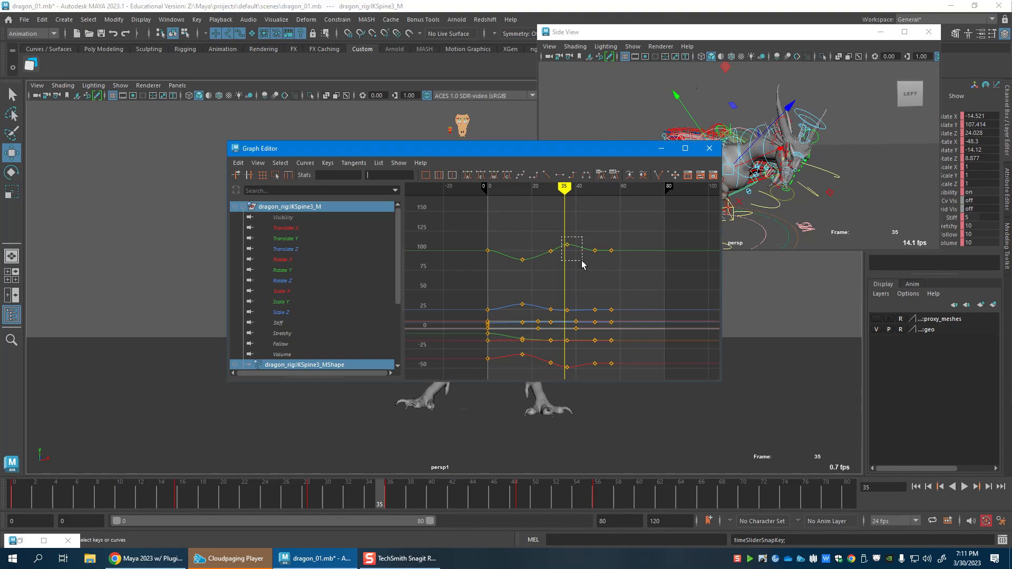
pyautogui.keyDown('alt'); pyautogui.moveTo(564, 243); pyautogui.dragTo(552, 331, button='right'); pyautogui.keyUp('alt')
pyautogui.hotkey('ctrl', 'z')
# Move the chest spine control's off-frame key near frame 35 onto frame 36 and minimize the Graph Editor.
pyautogui.moveTo(575, 225); pyautogui.dragTo(603, 260)
pyautogui.keyDown('shift'); pyautogui.moveTo(593, 260); pyautogui.dragTo(597, 262, button='middle'); pyautogui.keyUp('shift')
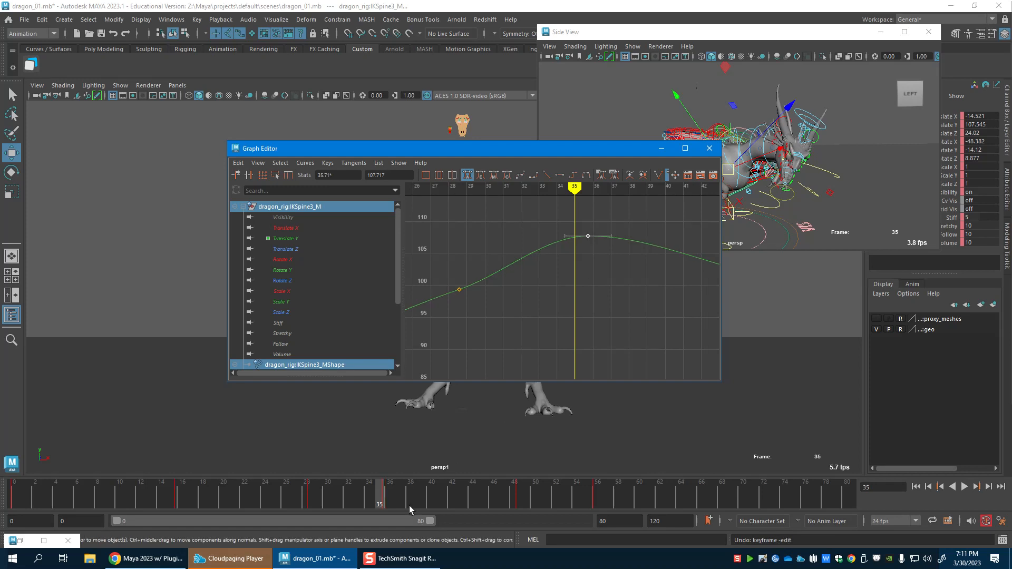
pyautogui.click(389, 499)
pyautogui.hotkey('ctrl', 'z')
pyautogui.moveTo(385, 496); pyautogui.dragTo(380, 496)
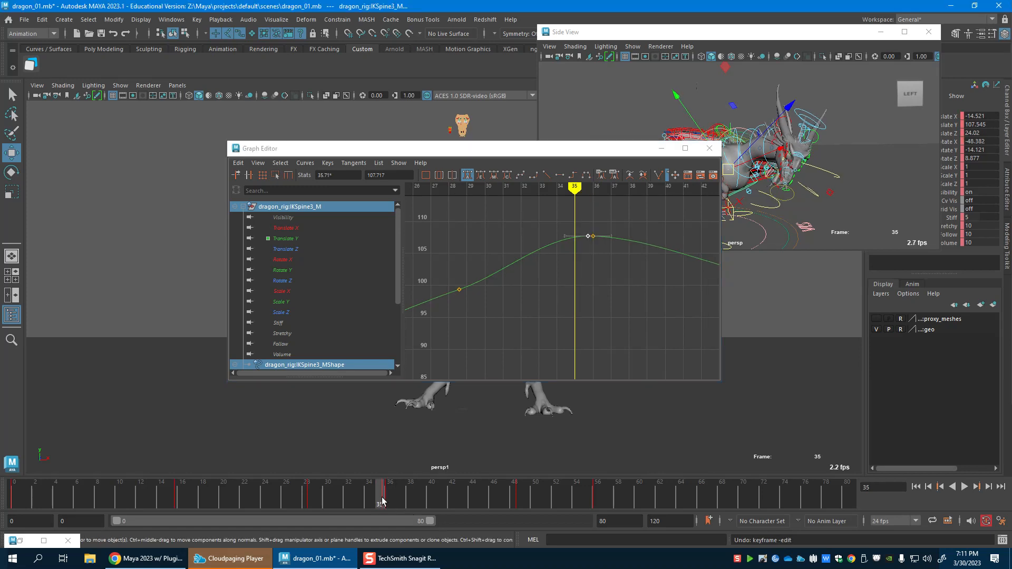
pyautogui.click(662, 148)
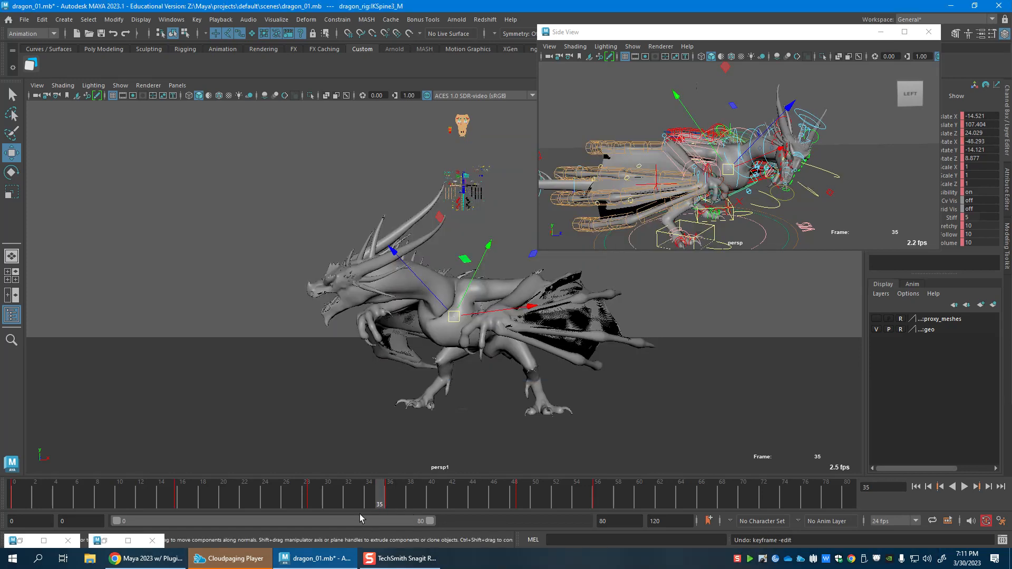
# Rotate the chest spine control at frame 23 and move its frame 16 key to frame 11, checking with playback.
pyautogui.click(300, 494)
pyautogui.hotkey('alt', 'v')
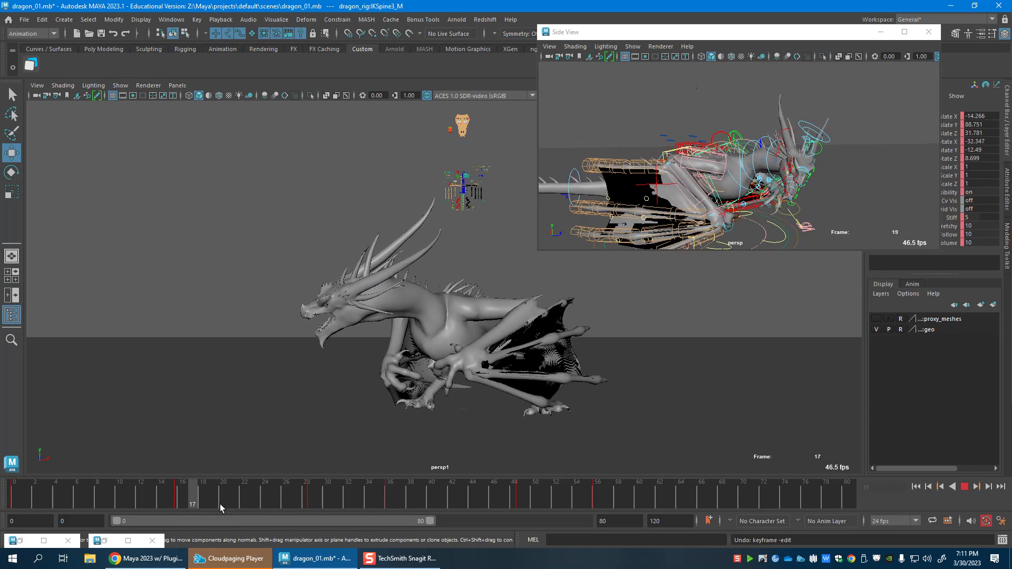
pyautogui.press('e')
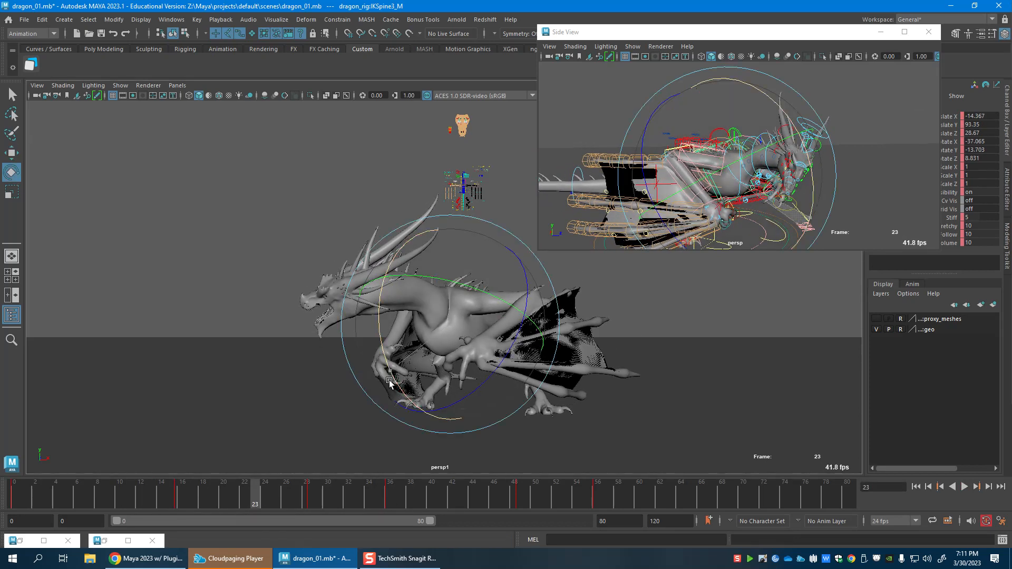
pyautogui.moveTo(390, 369); pyautogui.dragTo(391, 391)
pyautogui.moveTo(315, 504); pyautogui.dragTo(173, 507)
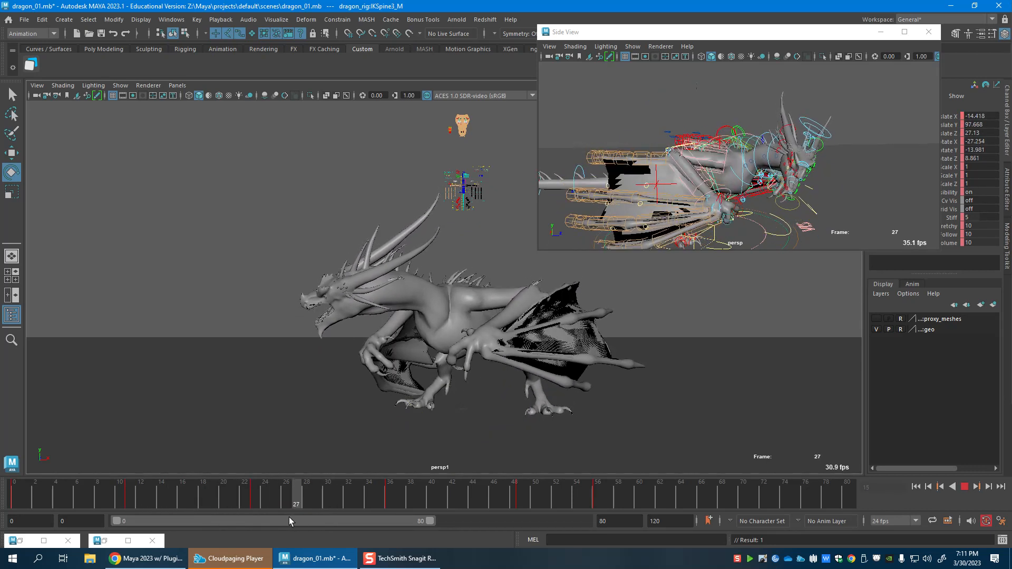
pyautogui.click(358, 503)
pyautogui.click(724, 236)
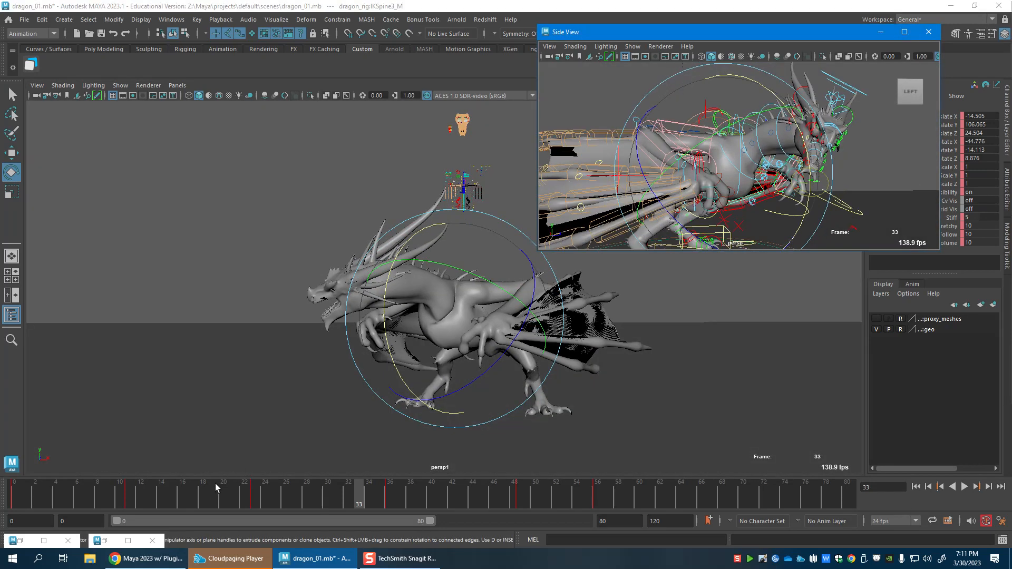
pyautogui.click(242, 499)
pyautogui.hotkey('alt', 'v')
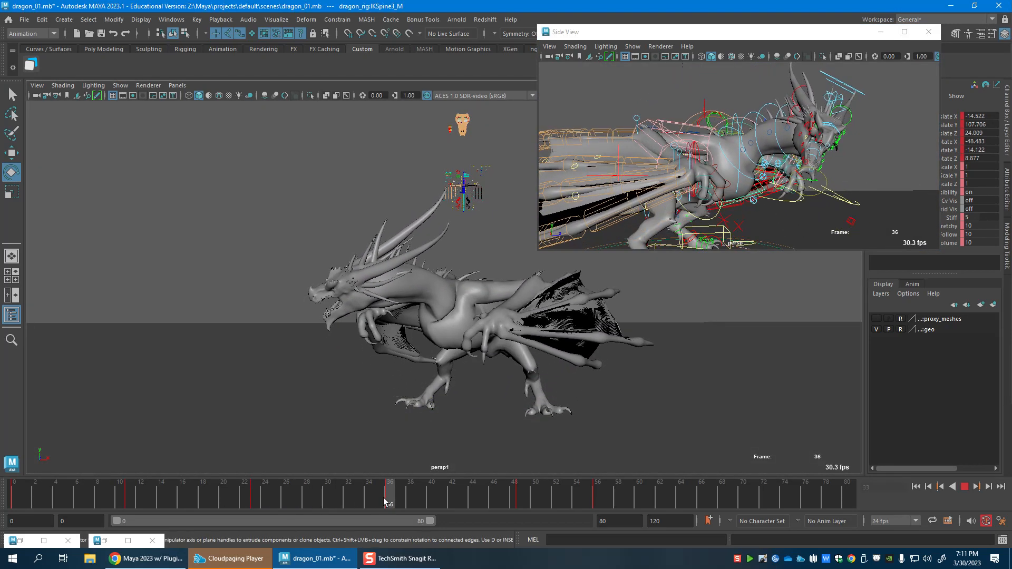
# In the Graph Editor, lower the chest spine control's Translate Y to 102.97 at frame 36 and flatten its last two keys at 96.851.
pyautogui.hotkey('alt', 'v')
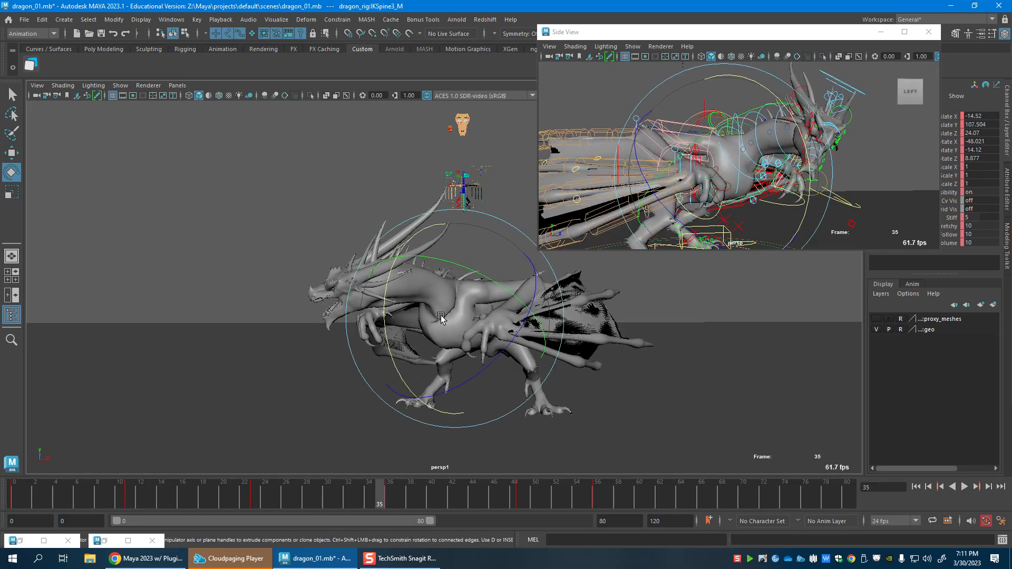
pyautogui.hotkey('alt', 'v')
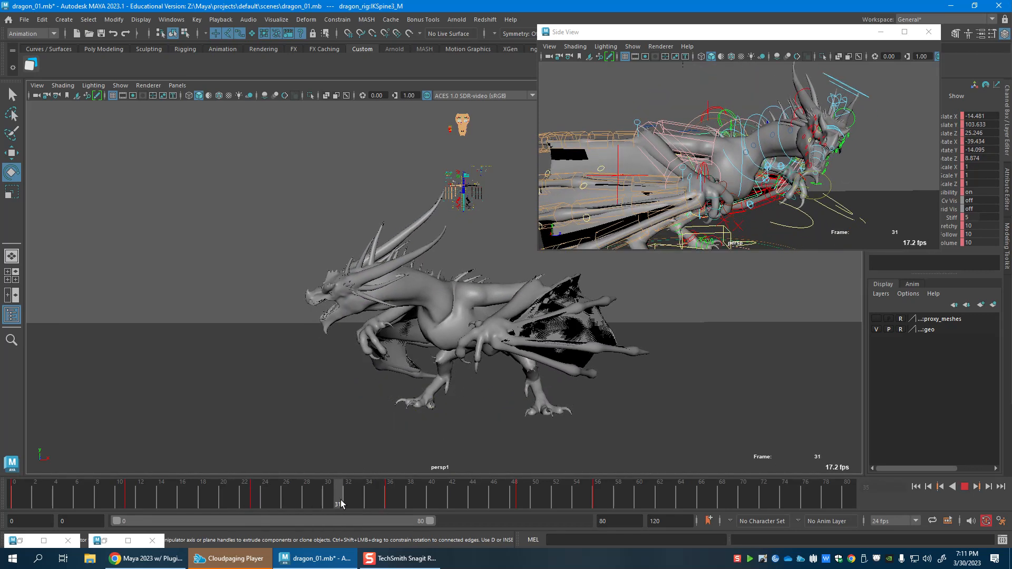
pyautogui.click(104, 540)
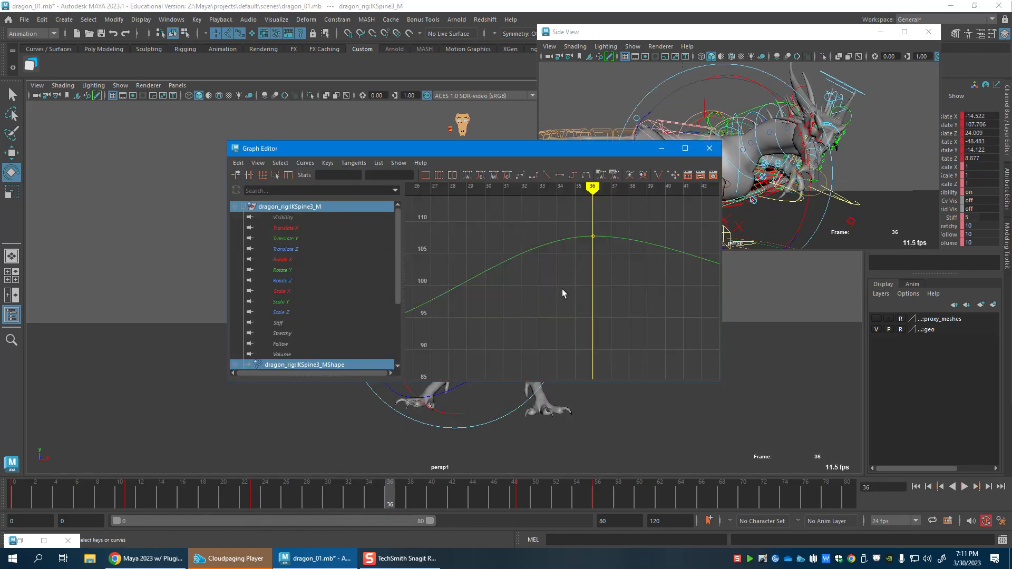
pyautogui.press('a')
pyautogui.press('f')
pyautogui.scroll(-5, 586, 290)
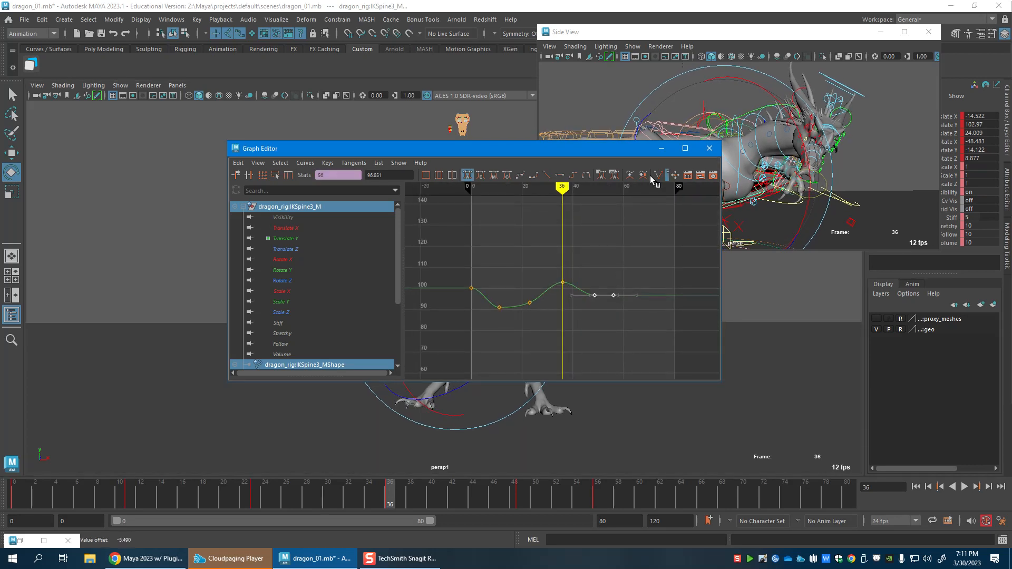
pyautogui.click(661, 149)
# Rotate the chest spine control at frame 56 and check the settling motion through the end of the animation.
pyautogui.moveTo(275, 489); pyautogui.dragTo(597, 495)
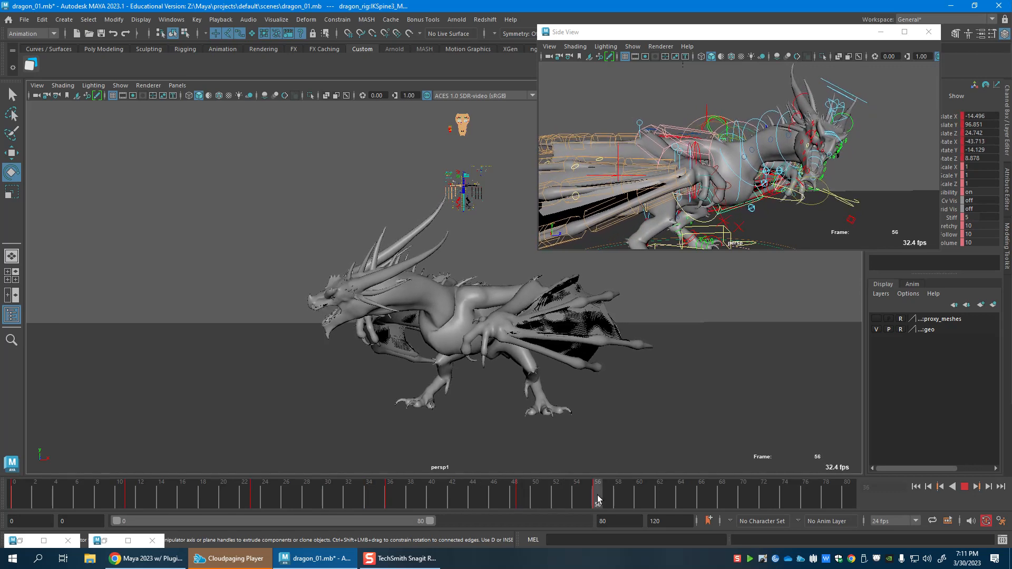
pyautogui.moveTo(493, 498); pyautogui.dragTo(600, 502)
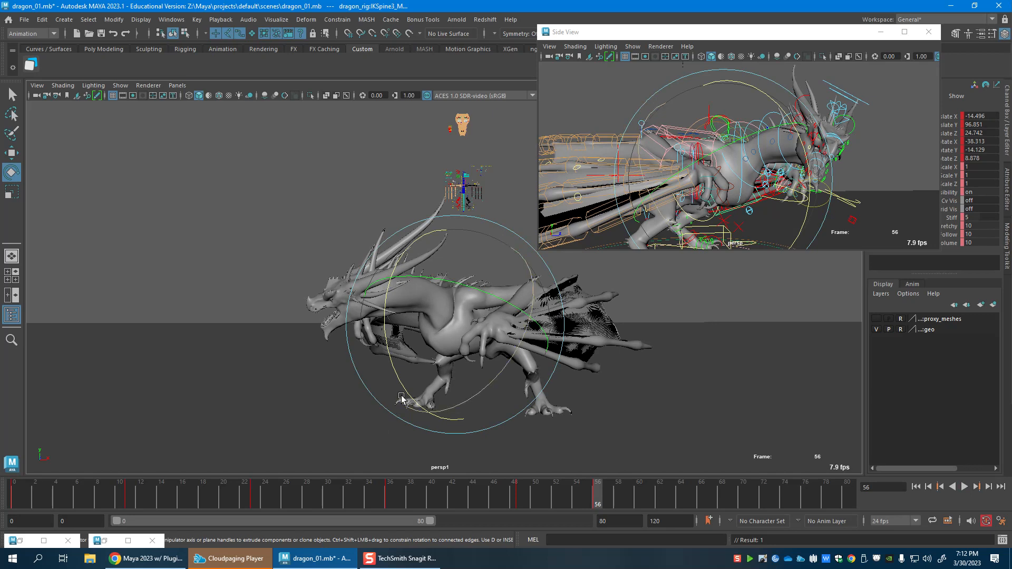
pyautogui.hotkey('alt', 'v')
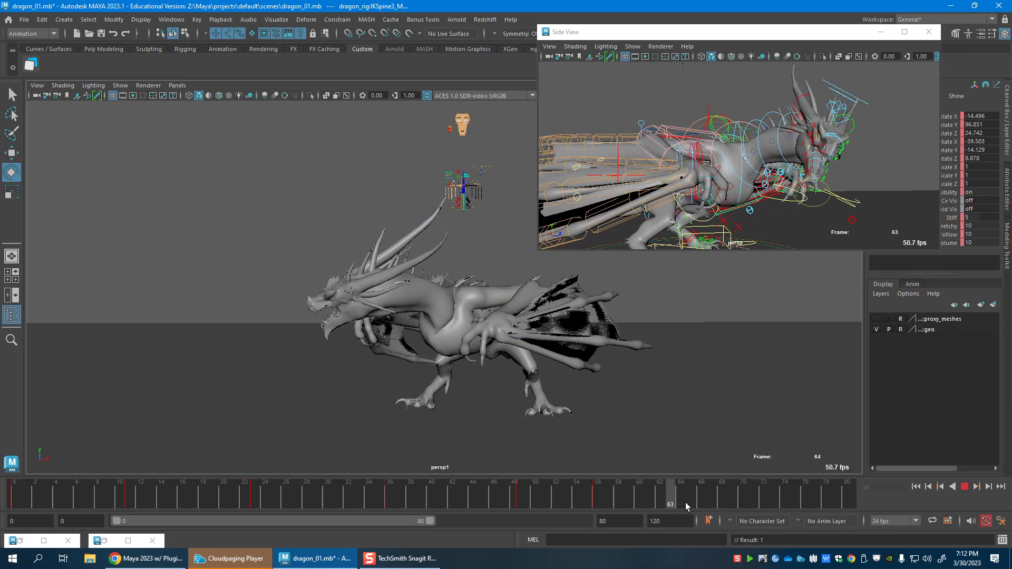
pyautogui.moveTo(698, 501); pyautogui.dragTo(698, 501)
# Select the dragon's head and neck controls together and set a key for them at frame 9.
pyautogui.keyDown('alt'); pyautogui.moveTo(685, 199); pyautogui.dragTo(727, 227); pyautogui.keyUp('alt')
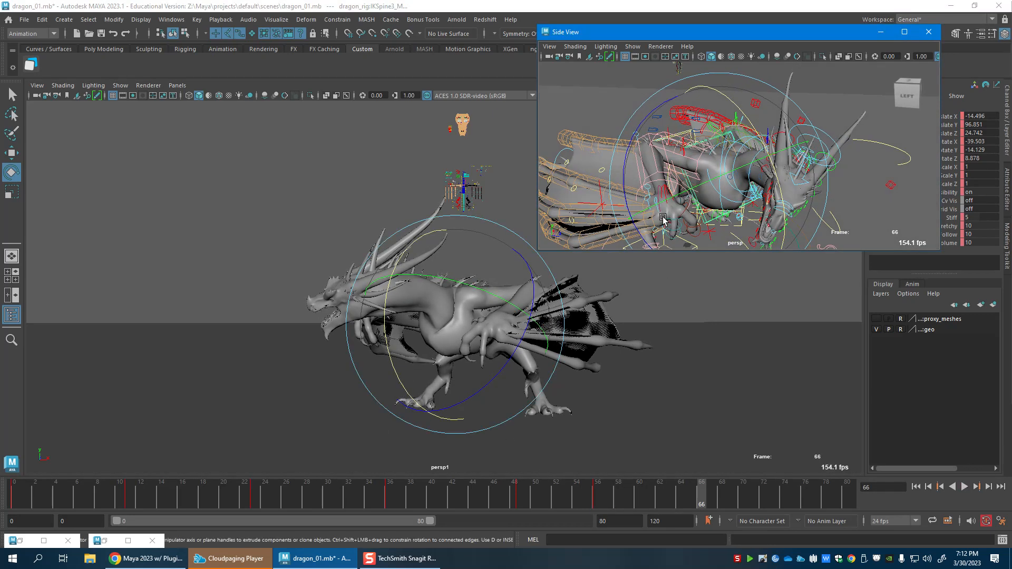
pyautogui.click(828, 135)
pyautogui.moveTo(464, 496); pyautogui.dragTo(203, 502)
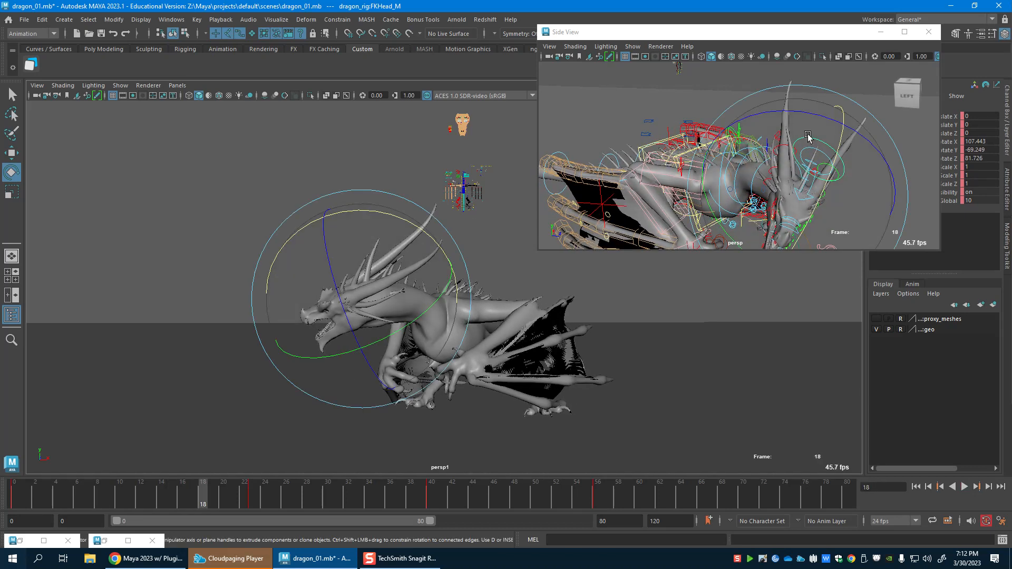
pyautogui.press('w')
pyautogui.click(731, 209)
pyautogui.keyDown('alt'); pyautogui.moveTo(731, 210); pyautogui.dragTo(759, 143); pyautogui.keyUp('alt')
pyautogui.moveTo(137, 501); pyautogui.dragTo(105, 514)
pyautogui.press('e')
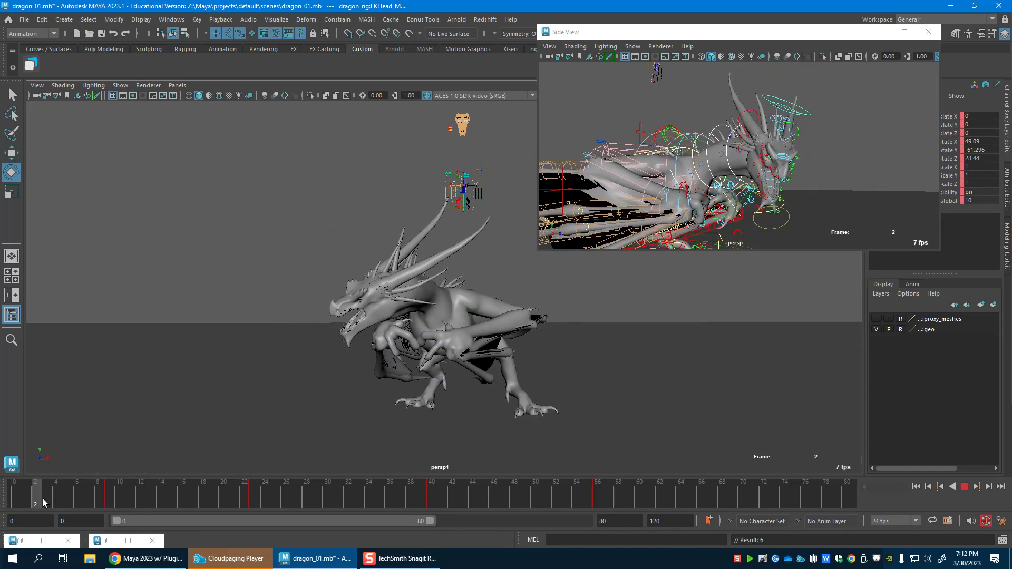
# Rotate the selected head and neck controls at frame 23, key the pose, and scrub the early frames to check it.
pyautogui.moveTo(188, 511); pyautogui.dragTo(254, 505)
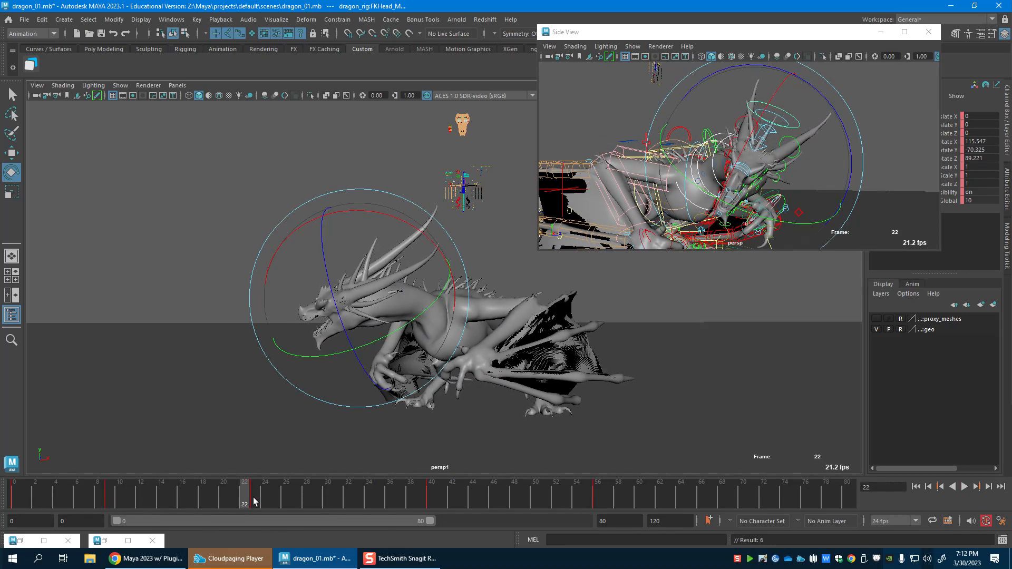
pyautogui.moveTo(398, 221); pyautogui.dragTo(337, 379)
pyautogui.press('s')
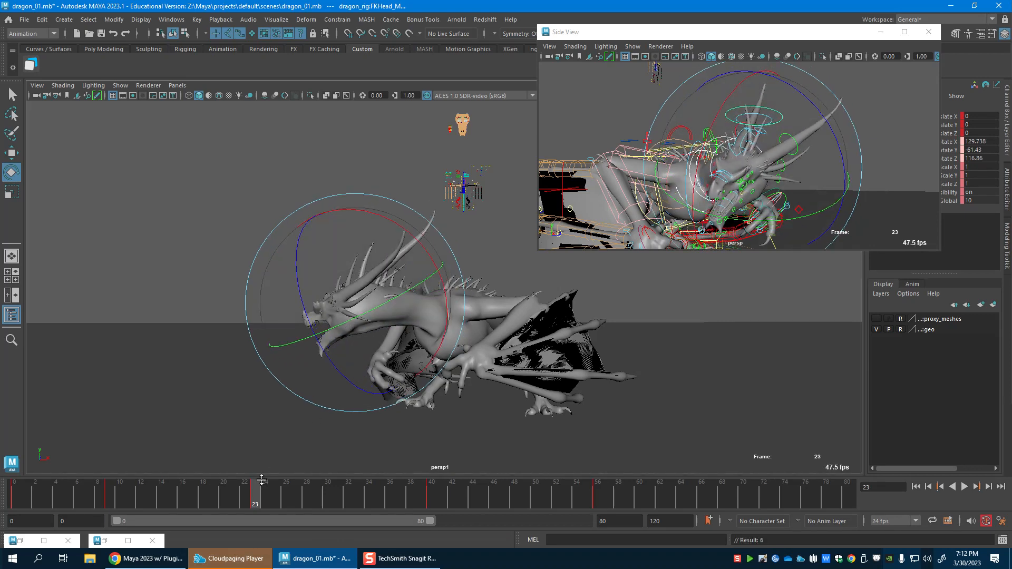
pyautogui.moveTo(73, 502); pyautogui.dragTo(129, 509)
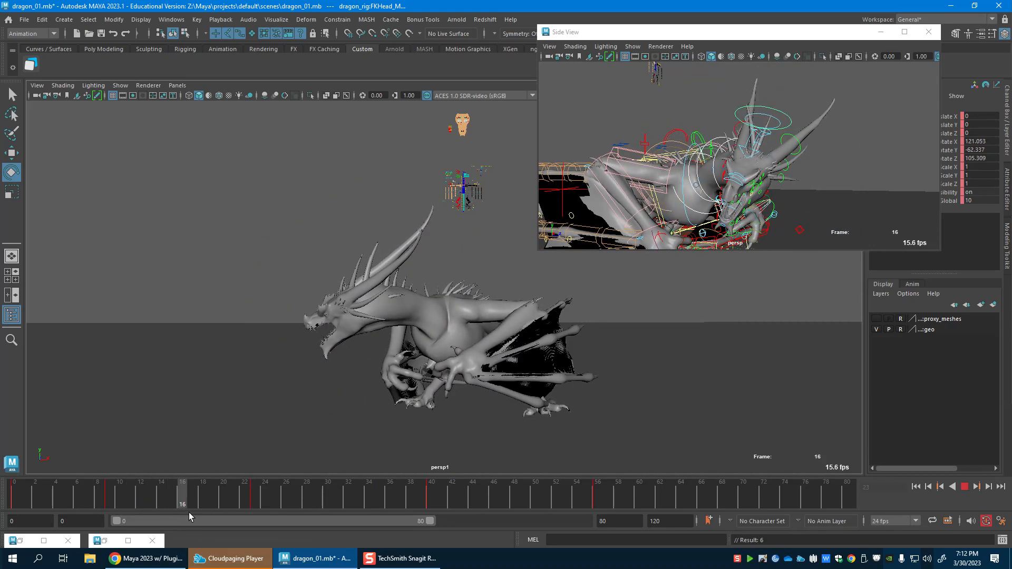
# Rotate the head and neck controls at frames 40 and 56, adding keys at frames 29 and 51.
pyautogui.moveTo(224, 511); pyautogui.dragTo(431, 497)
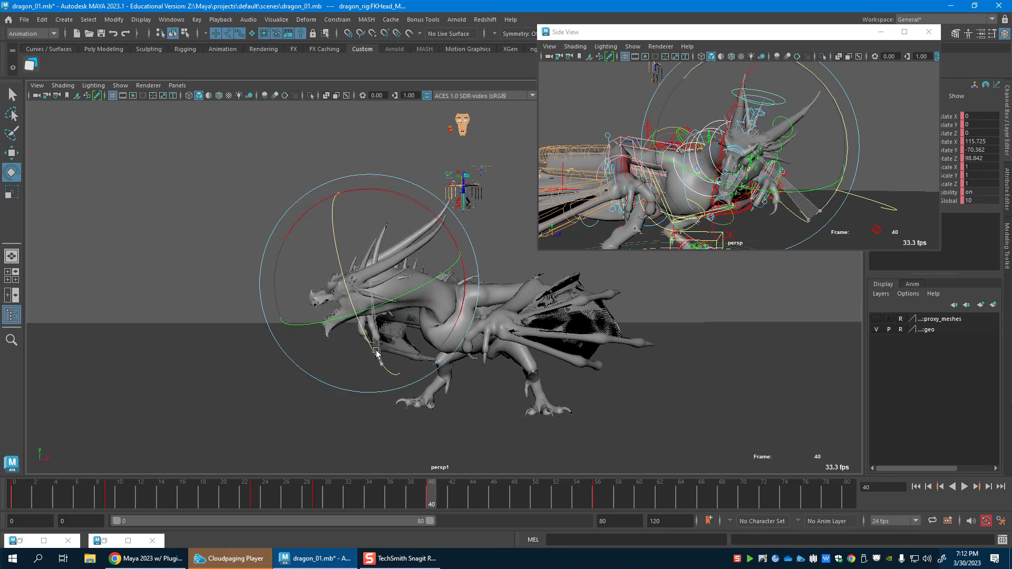
pyautogui.moveTo(277, 503); pyautogui.dragTo(597, 497)
pyautogui.keyDown('alt'); pyautogui.moveTo(865, 129); pyautogui.dragTo(770, 205); pyautogui.keyUp('alt')
pyautogui.press('w')
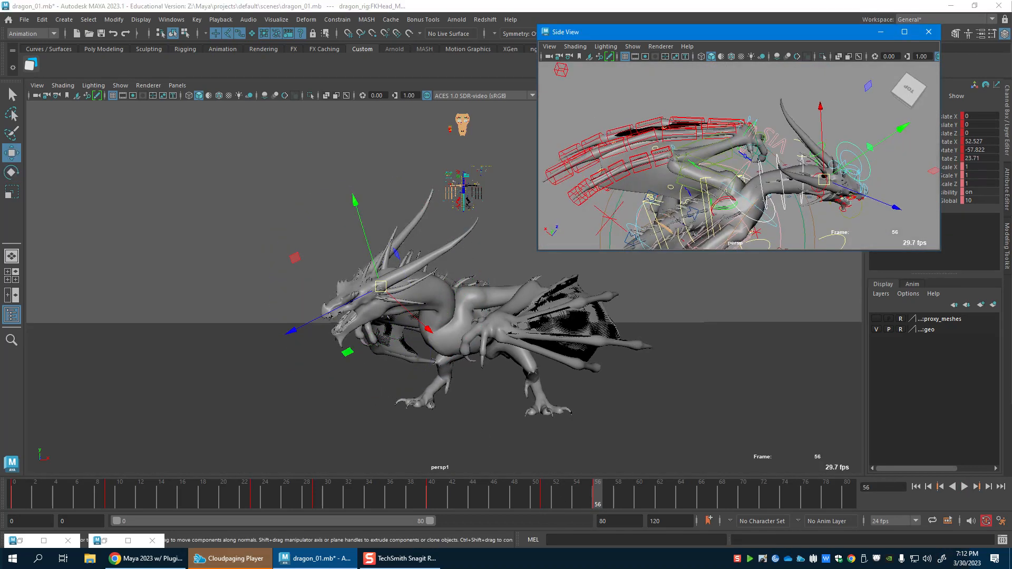
pyautogui.press('e')
# Select the second neck control, key it at frame 48, and rotate it at frame 56 to swing the neck around.
pyautogui.click(763, 201)
pyautogui.keyDown('alt'); pyautogui.moveTo(764, 201); pyautogui.dragTo(735, 178, button='middle'); pyautogui.keyUp('alt')
pyautogui.moveTo(515, 496); pyautogui.dragTo(526, 497)
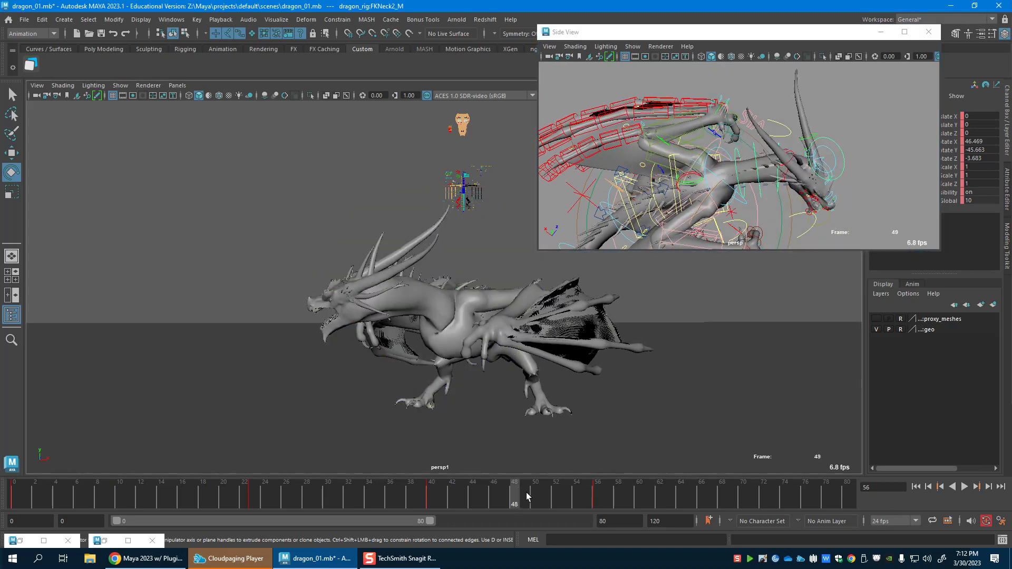
pyautogui.click(599, 501)
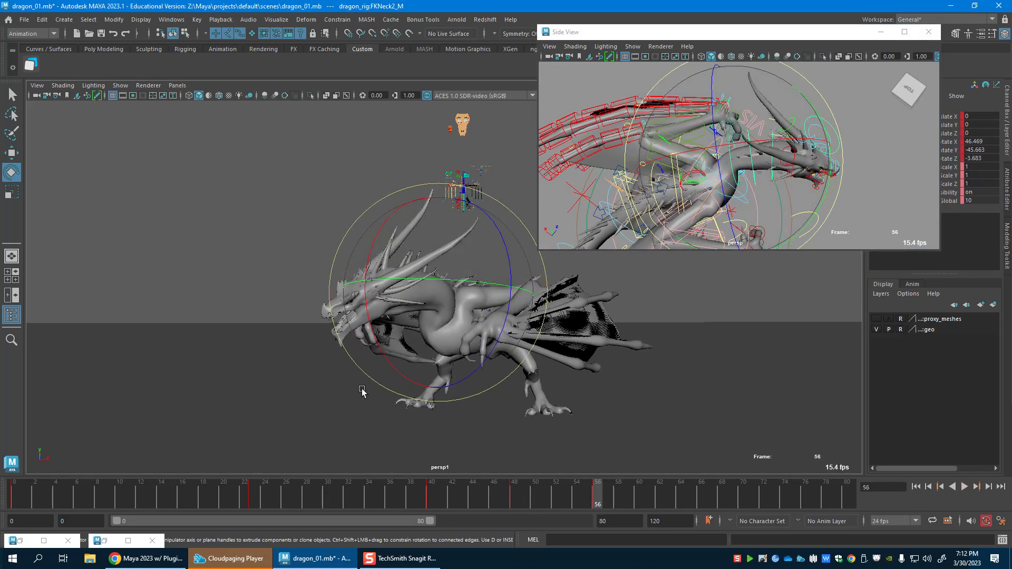
pyautogui.press('w')
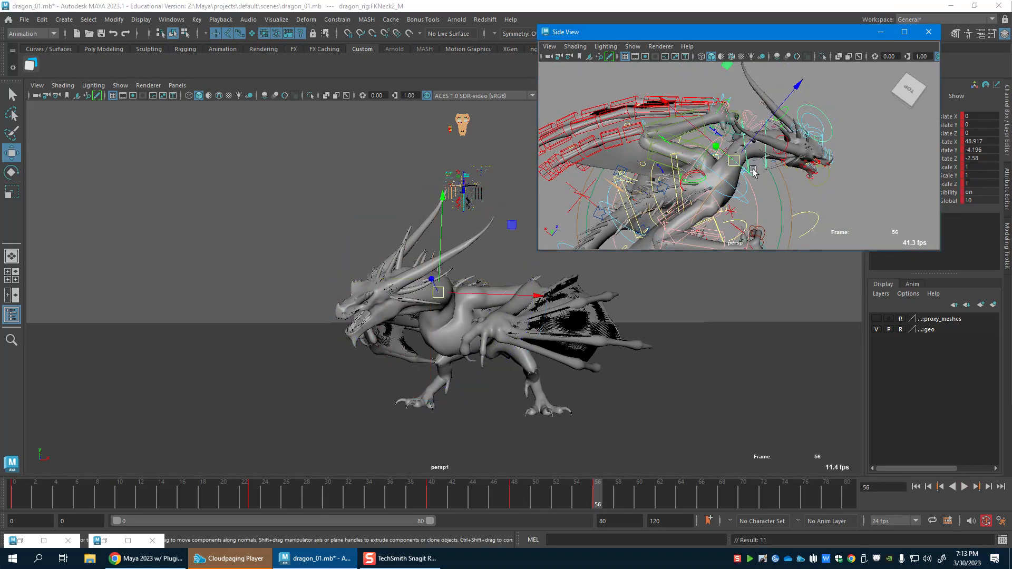
# Rotate the third and fourth neck controls at frame 56 to continue swinging the neck around toward the front.
pyautogui.keyDown('alt'); pyautogui.moveTo(758, 181); pyautogui.dragTo(728, 233); pyautogui.keyUp('alt')
pyautogui.press('e')
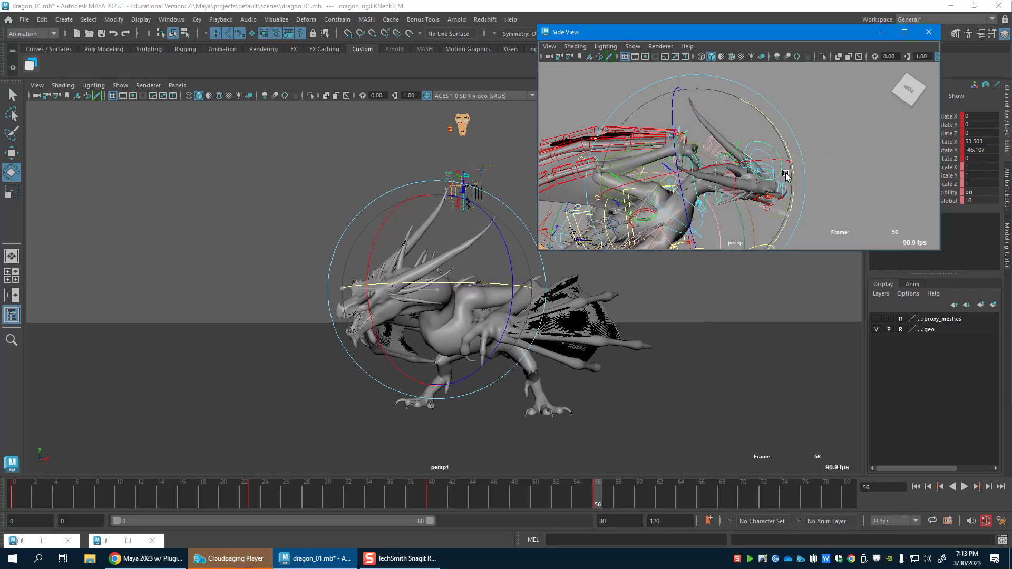
pyautogui.press('w')
pyautogui.press('s')
pyautogui.click(718, 186)
pyautogui.press('e')
pyautogui.press('w')
pyautogui.click(770, 198)
pyautogui.press('e')
pyautogui.moveTo(794, 205); pyautogui.dragTo(781, 124)
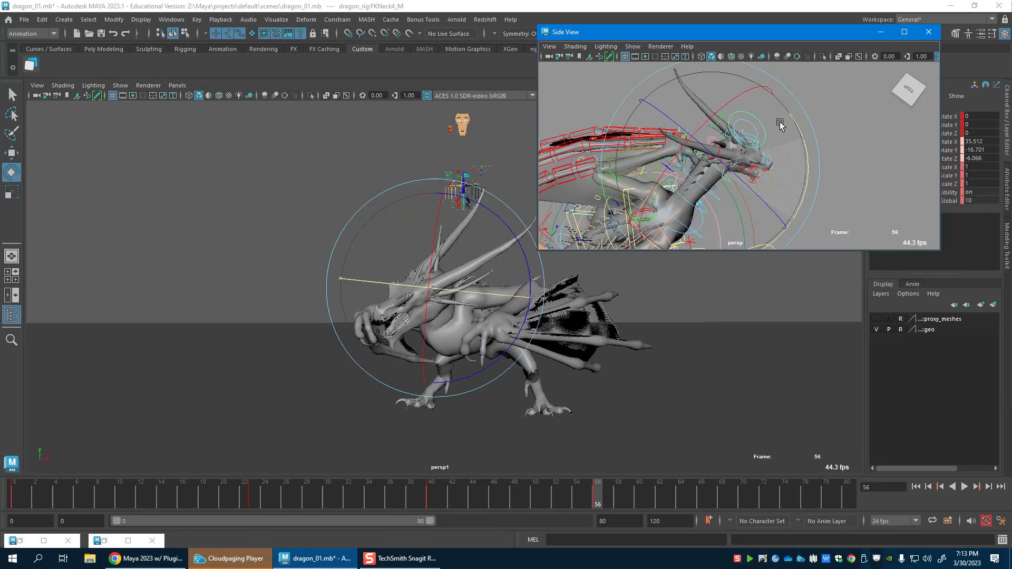
# Rotate the head control at frame 56 so the dragon's face points straight at the main camera.
pyautogui.press('w')
pyautogui.click(760, 124)
pyautogui.press('e')
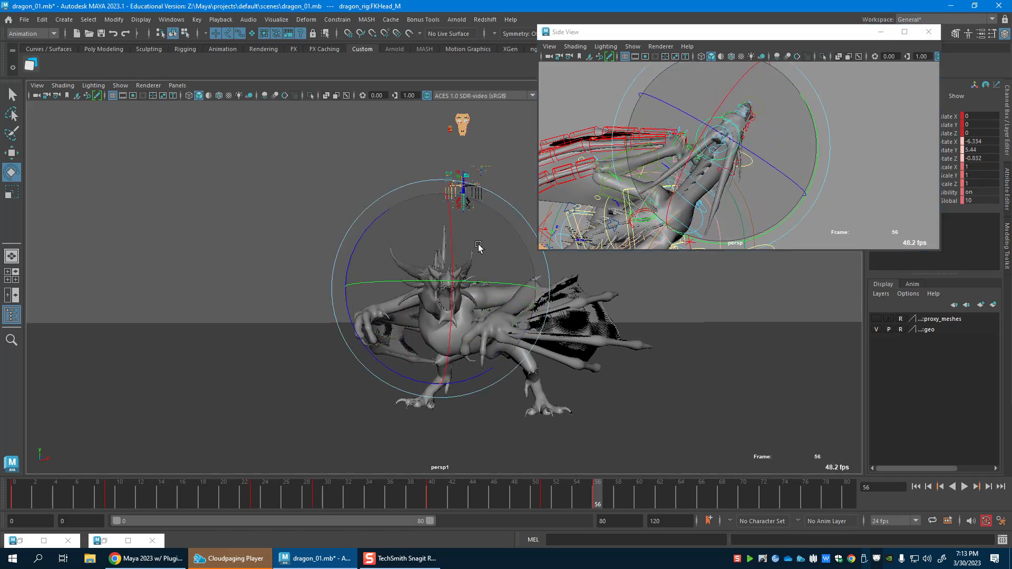
# Select the neck controls together and key their frame 40 pose at frame 46 in place of the frame 48 key.
pyautogui.moveTo(482, 498); pyautogui.dragTo(431, 501)
pyautogui.press('w')
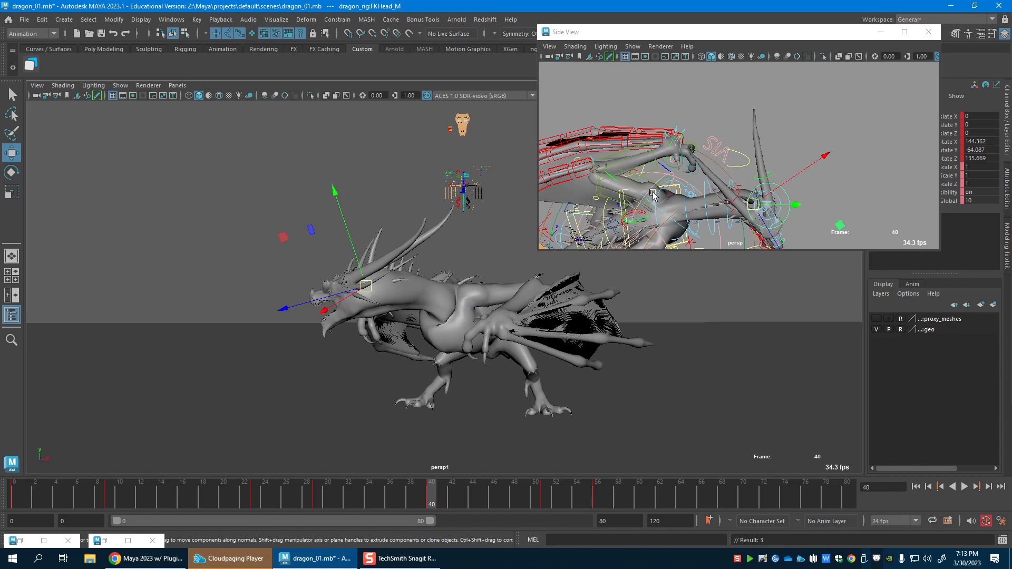
pyautogui.click(683, 209)
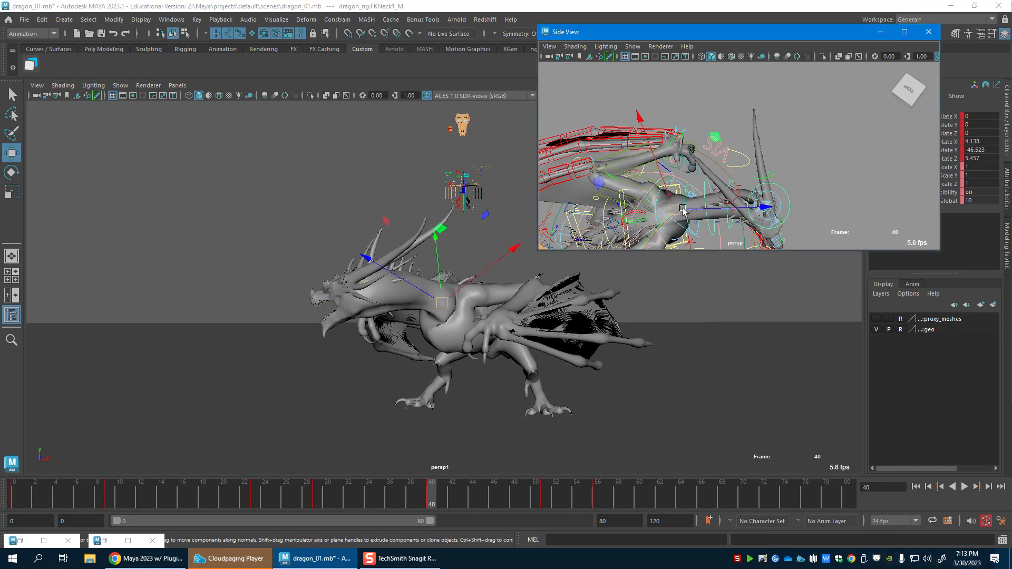
pyautogui.click(730, 227)
pyautogui.moveTo(432, 501)
pyautogui.mouseDown()
pyautogui.moveTo(551, 499)
pyautogui.moveTo(431, 505)
pyautogui.mouseUp()
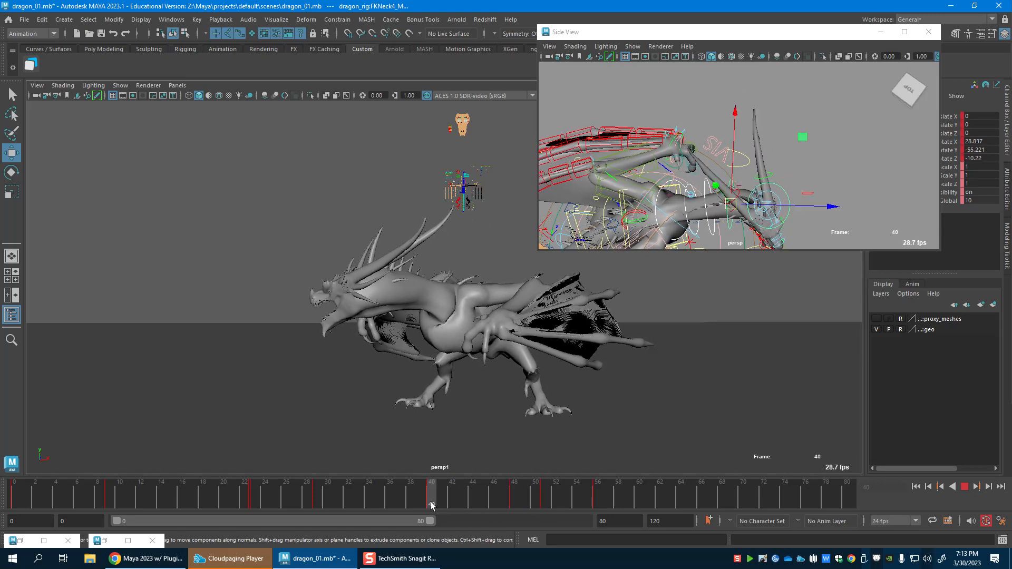
pyautogui.click(511, 501)
pyautogui.keyDown('shift'); pyautogui.click(514, 502); pyautogui.keyUp('shift')
pyautogui.moveTo(514, 502); pyautogui.dragTo(597, 500)
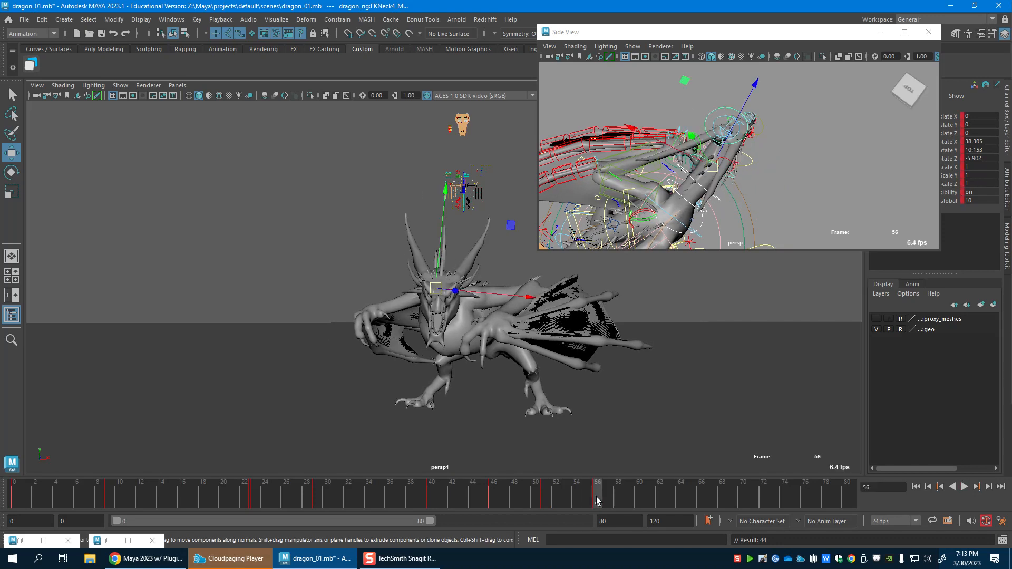
# Rotate the selected neck controls together at frame 56 to push the neck forward and raise the head toward the camera.
pyautogui.press('e')
pyautogui.moveTo(486, 314); pyautogui.dragTo(469, 309)
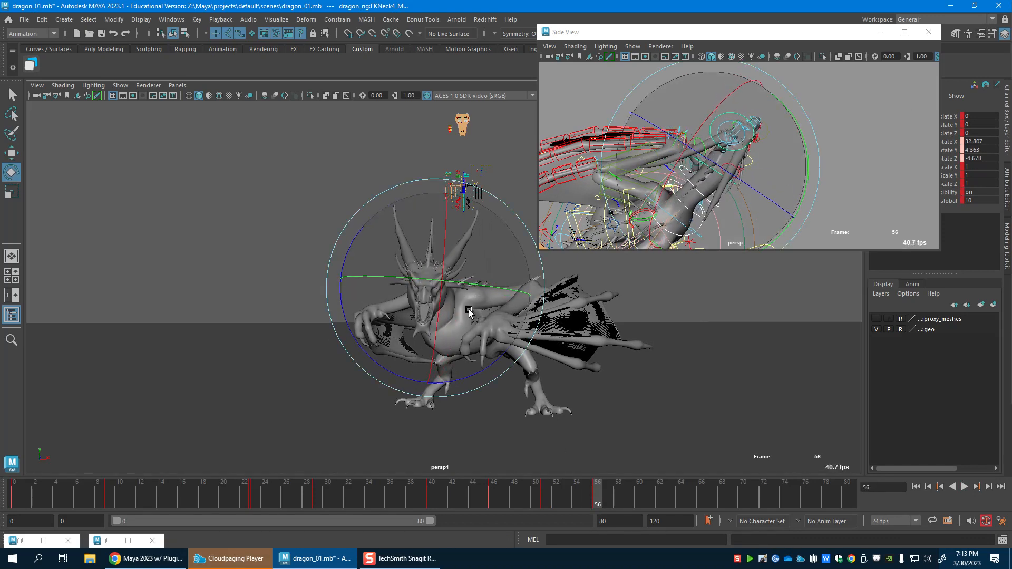
pyautogui.hotkey('ctrl', 'z')
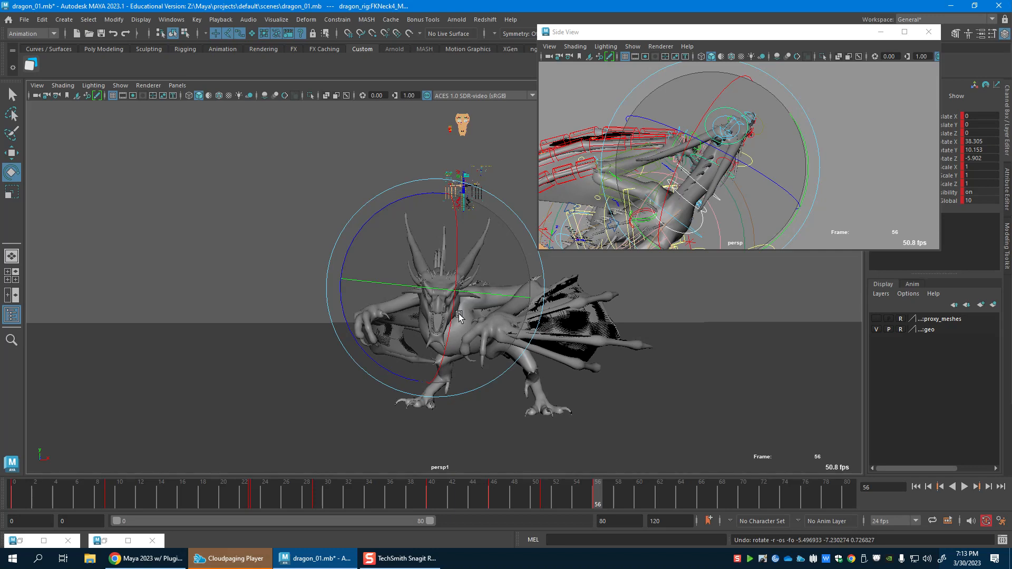
pyautogui.moveTo(486, 289); pyautogui.dragTo(415, 315)
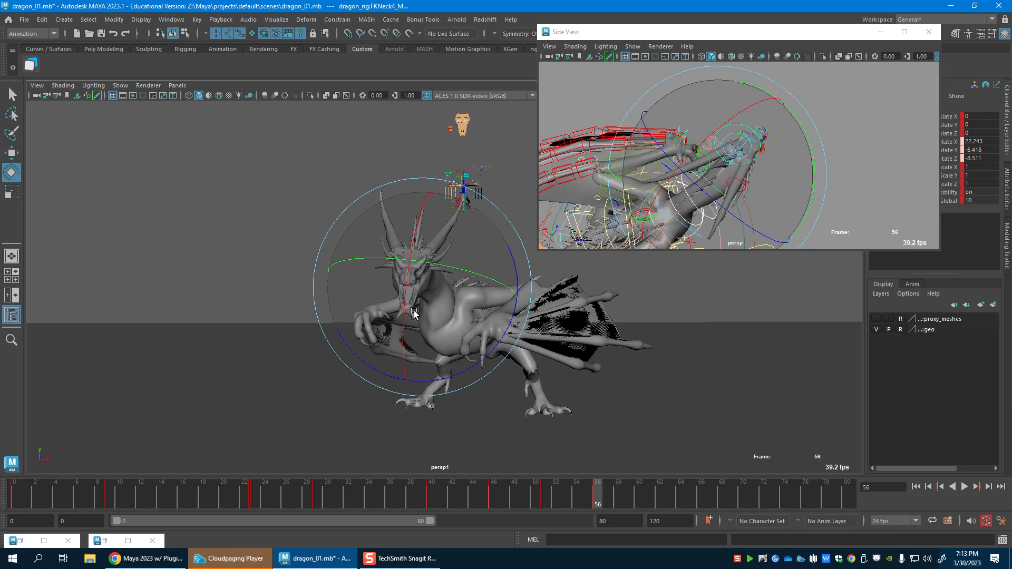
pyautogui.click(743, 169)
pyautogui.click(744, 159)
pyautogui.press('w')
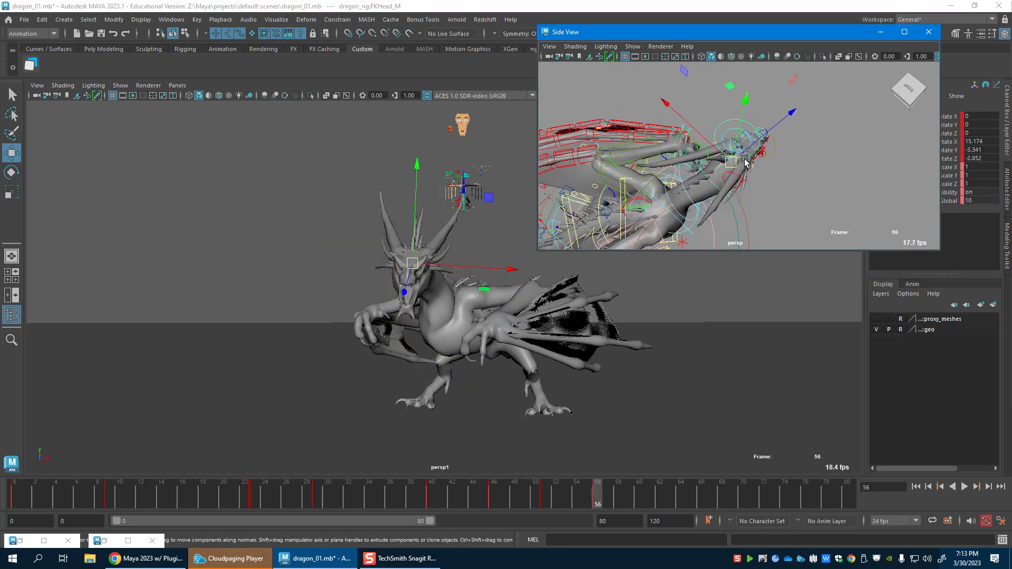
pyautogui.hotkey('ctrl', 'z')
# Refine the head control's turn by rotating it and placing its keys at frames 45 and 52, checking the in-between frames.
pyautogui.click(495, 494)
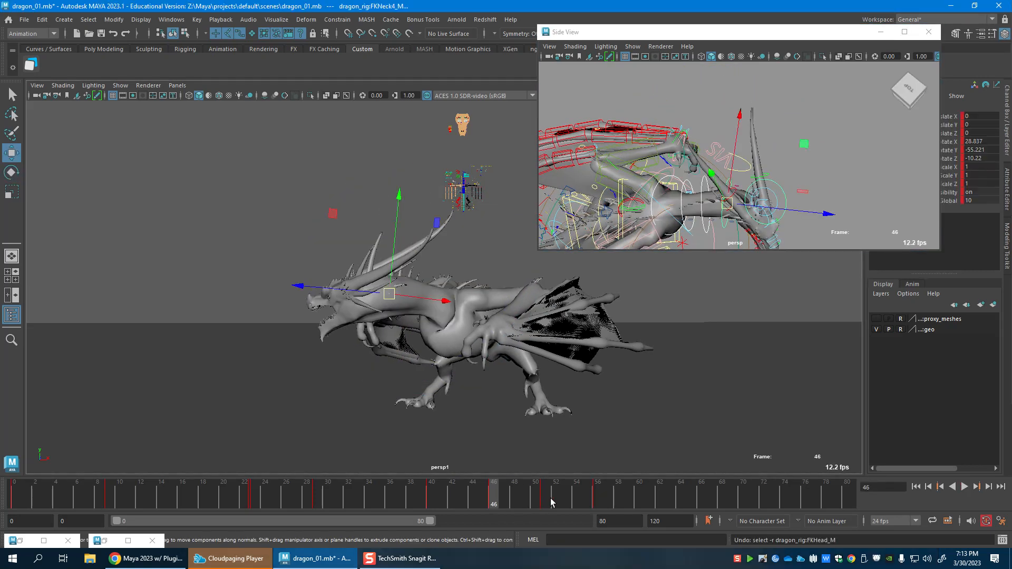
pyautogui.click(546, 496)
pyautogui.moveTo(513, 498); pyautogui.dragTo(546, 499)
pyautogui.click(783, 184)
pyautogui.moveTo(458, 485); pyautogui.dragTo(556, 493)
pyautogui.press('e')
pyautogui.moveTo(442, 278); pyautogui.dragTo(593, 439)
pyautogui.moveTo(546, 491); pyautogui.dragTo(515, 498)
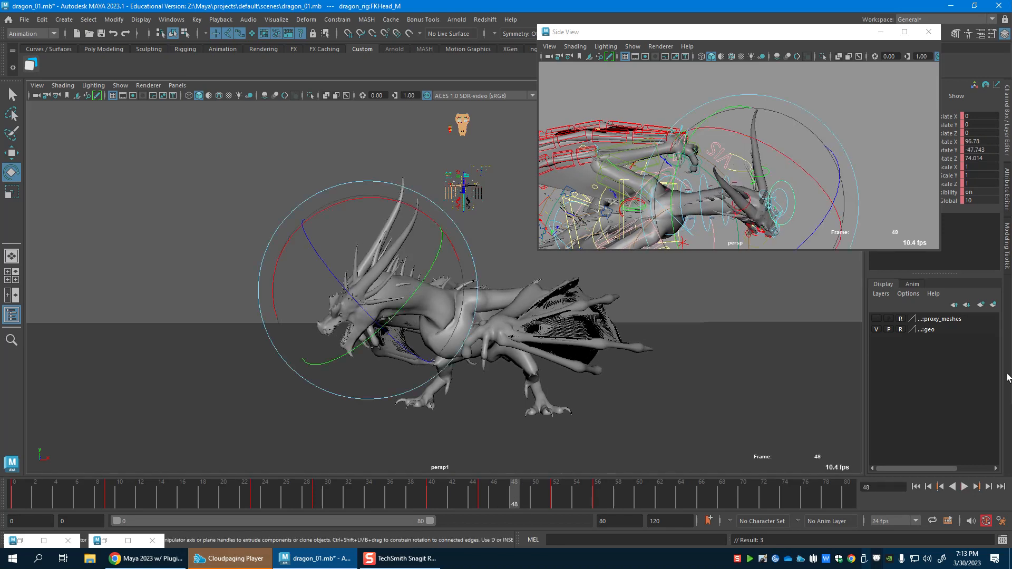
# Bring up the head control's curves in the Graph Editor, move the window aside, and scrub the head turn.
pyautogui.click(105, 540)
pyautogui.click(327, 163)
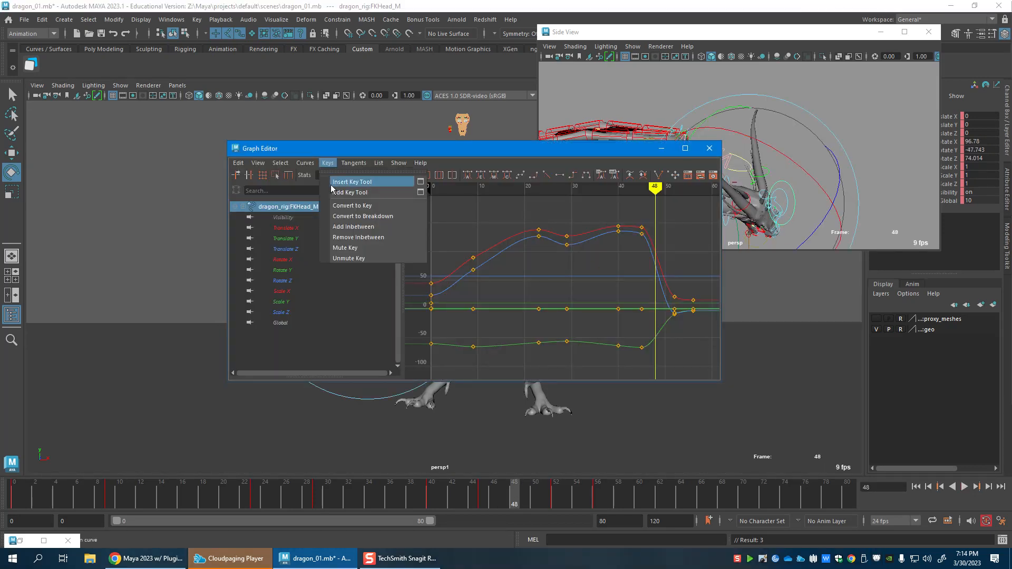
pyautogui.moveTo(302, 164)
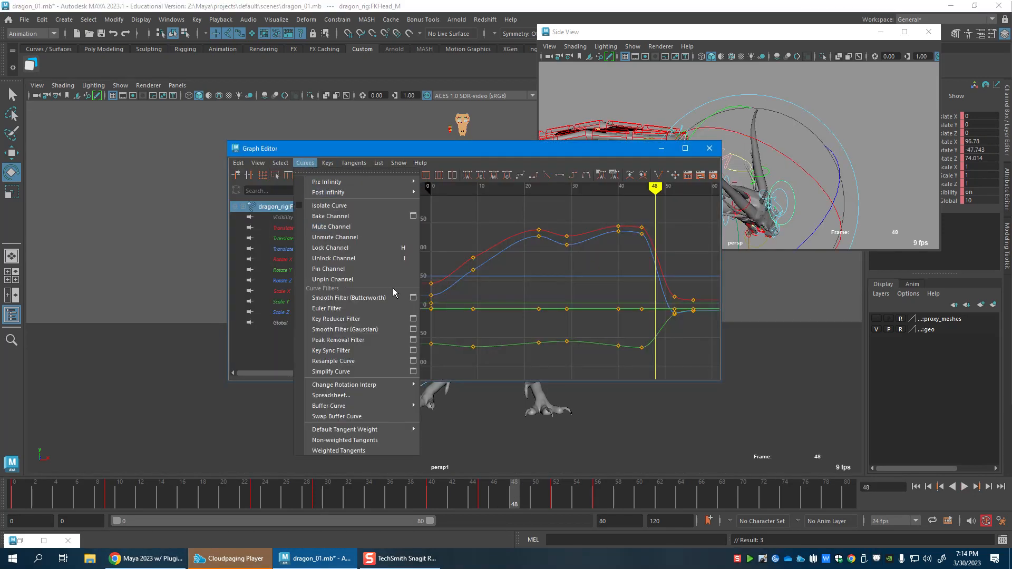
pyautogui.click(618, 163)
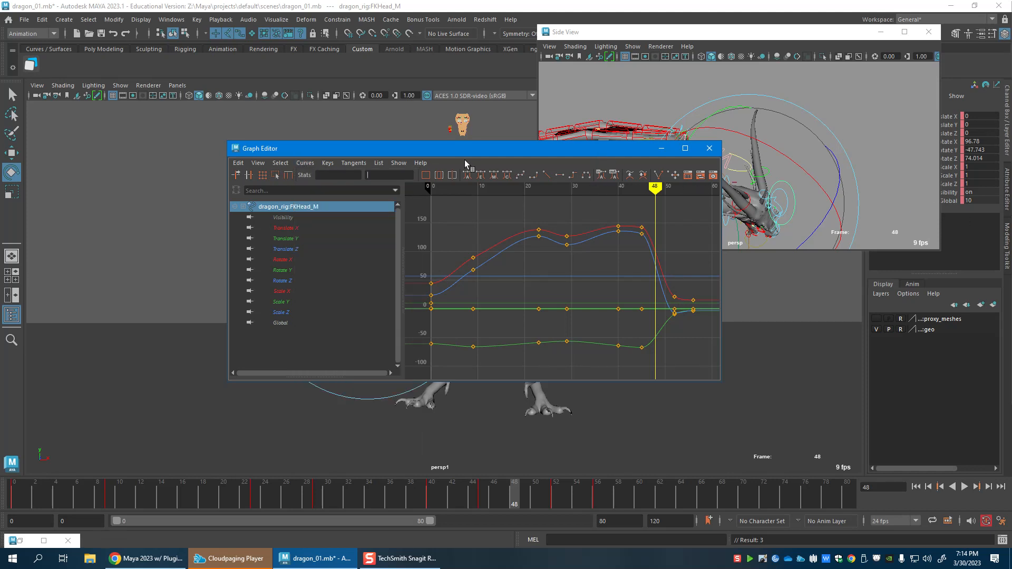
pyautogui.moveTo(485, 150); pyautogui.dragTo(921, 214)
pyautogui.hotkey('alt', 'v')
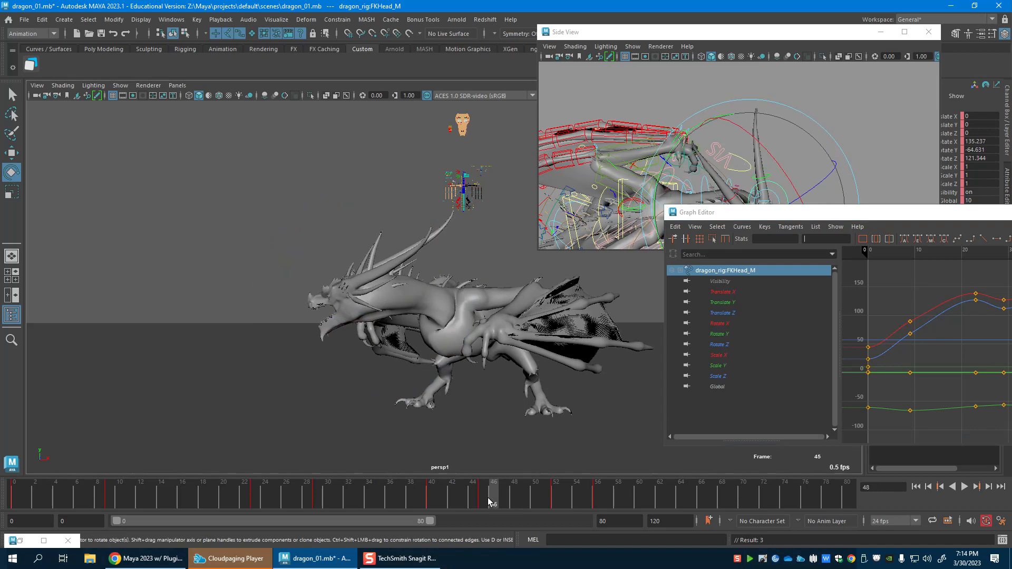
# Float the Graph Editor clear of the timeline and apply the Euler Filter to the head control's curves.
pyautogui.click(552, 504)
pyautogui.moveTo(503, 499); pyautogui.dragTo(524, 503)
pyautogui.moveTo(966, 222); pyautogui.dragTo(401, 74)
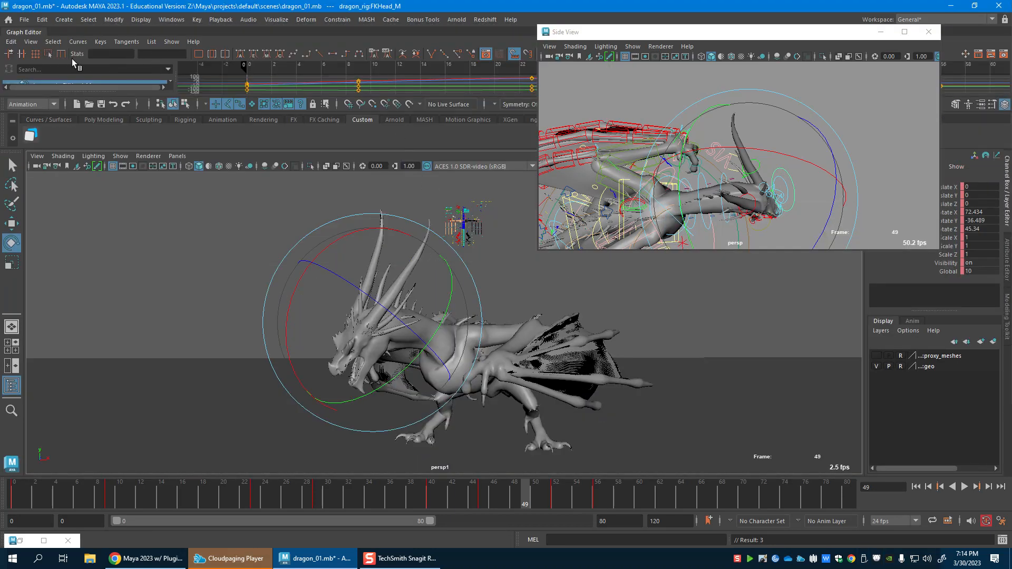
pyautogui.moveTo(28, 34); pyautogui.dragTo(32, 82)
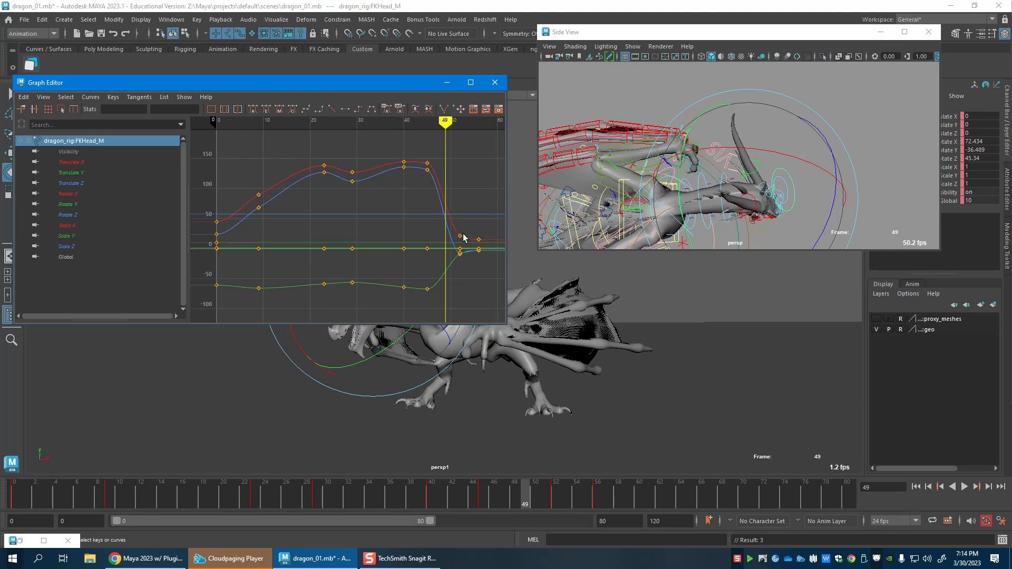
pyautogui.click(111, 98)
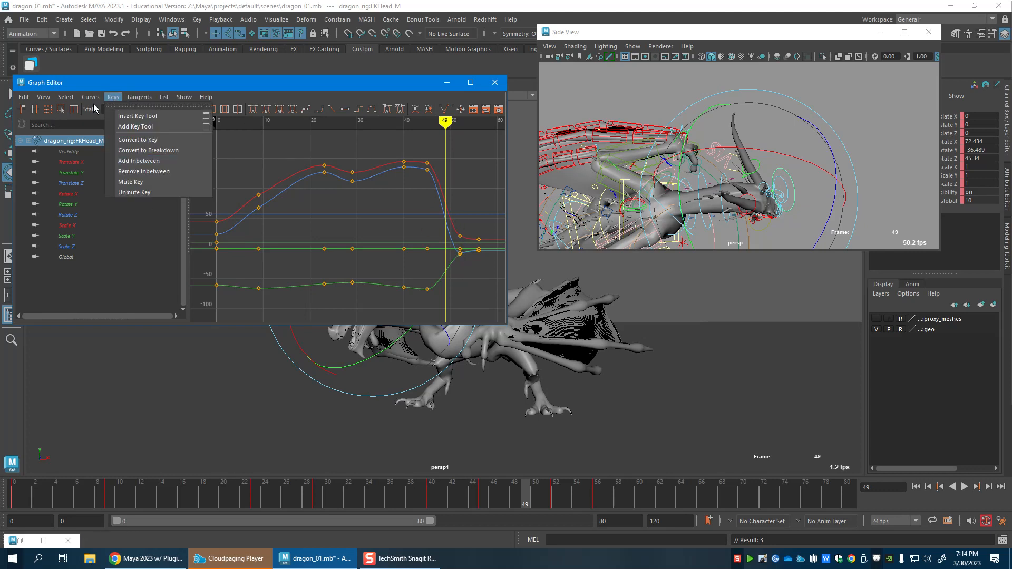
pyautogui.click(126, 242)
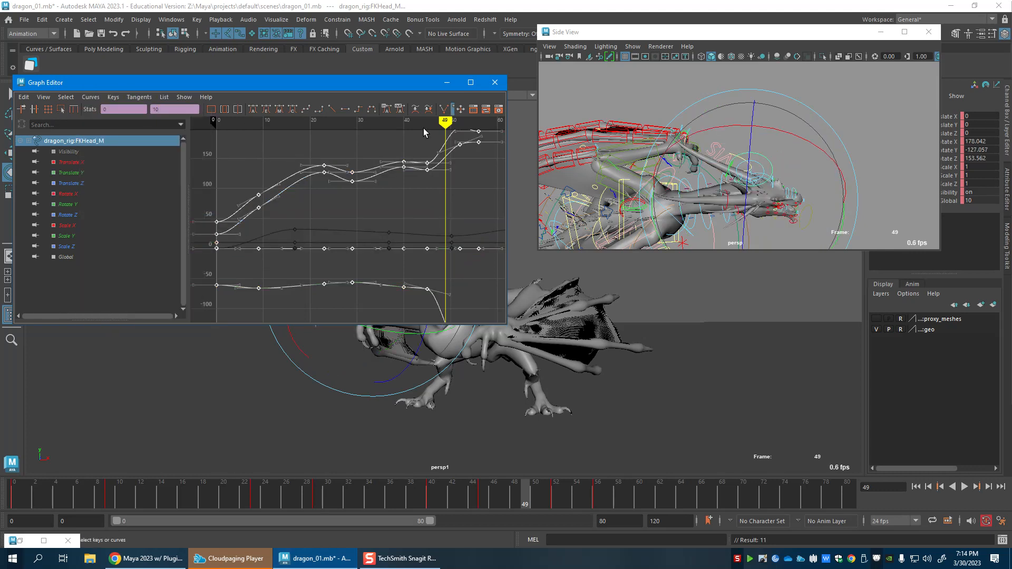
# Minimize the Graph Editor, try rotating the head control at frame 49, and undo the last change.
pyautogui.click(446, 83)
pyautogui.moveTo(461, 494); pyautogui.dragTo(524, 499)
pyautogui.moveTo(406, 300); pyautogui.dragTo(442, 311)
pyautogui.moveTo(526, 505)
pyautogui.mouseDown()
pyautogui.moveTo(480, 501)
pyautogui.moveTo(507, 498)
pyautogui.moveTo(520, 521)
pyautogui.mouseUp()
pyautogui.hotkey('ctrl', 'z')
# Scrub the head turn through frame 56 and rotate the head control at frame 45 to adjust its angle.
pyautogui.moveTo(688, 197)
pyautogui.keyDown('alt'); pyautogui.mouseDown()
pyautogui.moveTo(709, 149)
pyautogui.moveTo(680, 193)
pyautogui.mouseUp(); pyautogui.keyUp('alt')
pyautogui.click(486, 494)
pyautogui.moveTo(488, 498); pyautogui.dragTo(608, 501)
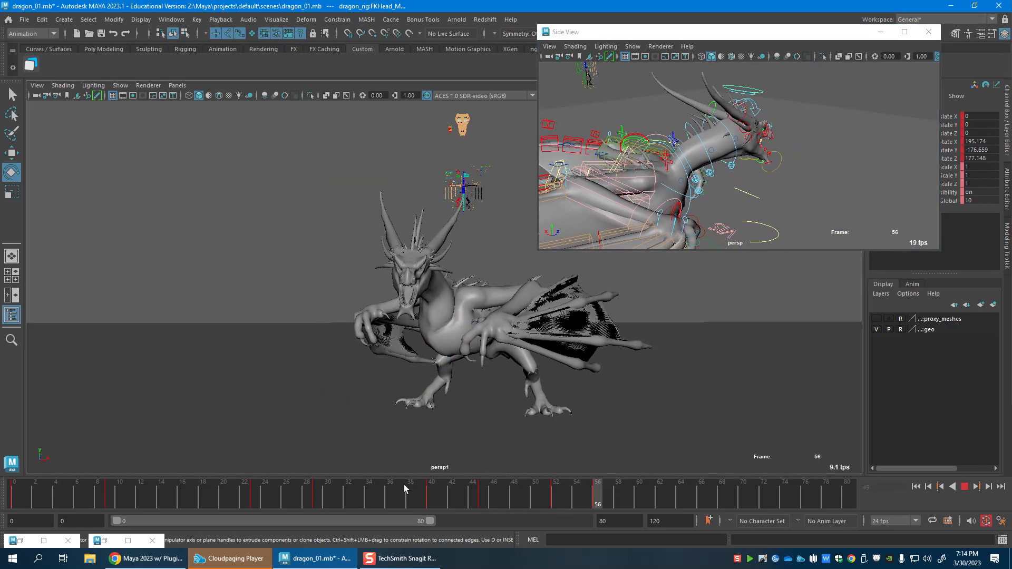
pyautogui.click(486, 502)
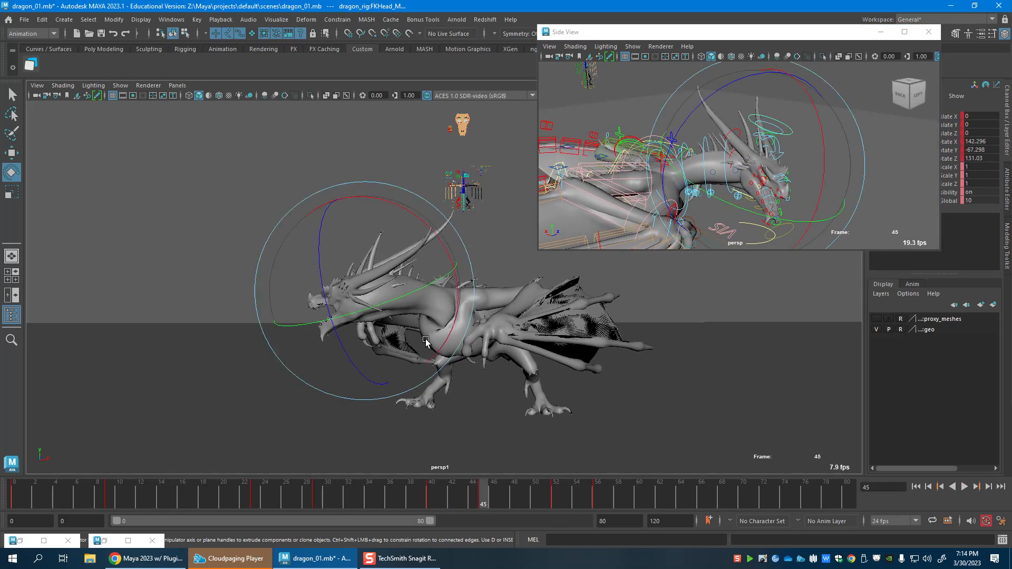
pyautogui.moveTo(425, 340); pyautogui.dragTo(414, 320)
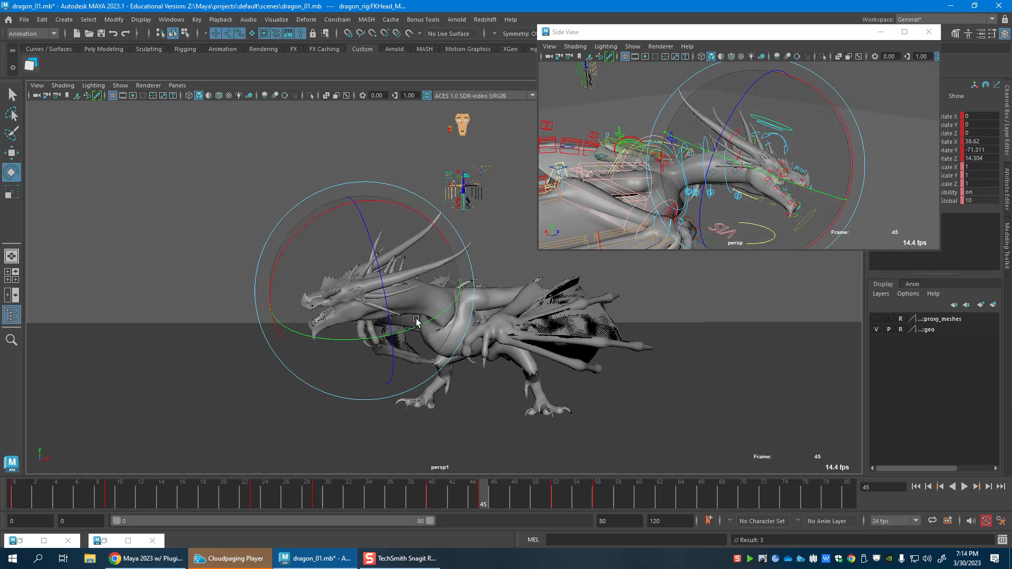
pyautogui.moveTo(489, 508)
pyautogui.mouseDown()
pyautogui.moveTo(440, 496)
pyautogui.moveTo(482, 498)
pyautogui.mouseUp()
# Examine the first and second neck controls' motion leading up to frame 46.
pyautogui.press('w')
pyautogui.keyDown('alt'); pyautogui.moveTo(730, 244); pyautogui.dragTo(711, 232); pyautogui.keyUp('alt')
pyautogui.click(675, 199)
pyautogui.keyDown('alt'); pyautogui.moveTo(710, 232); pyautogui.dragTo(740, 228, button='right'); pyautogui.keyUp('alt')
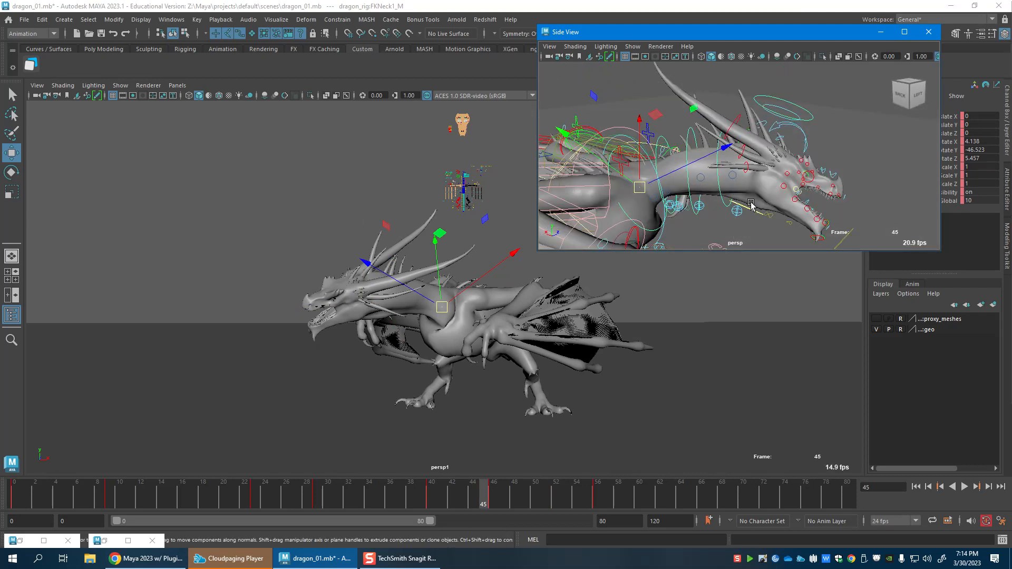
pyautogui.click(694, 215)
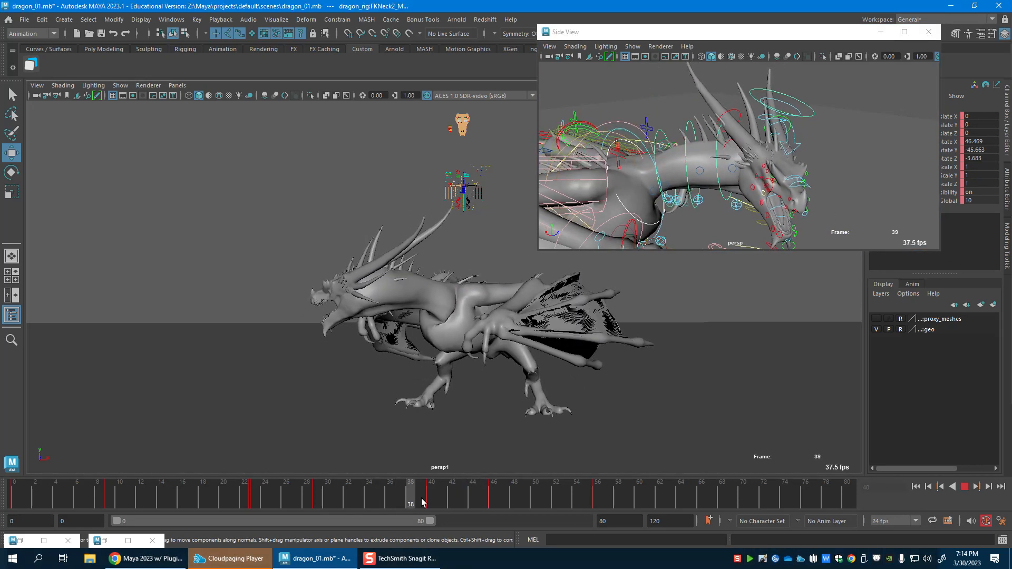
pyautogui.click(494, 501)
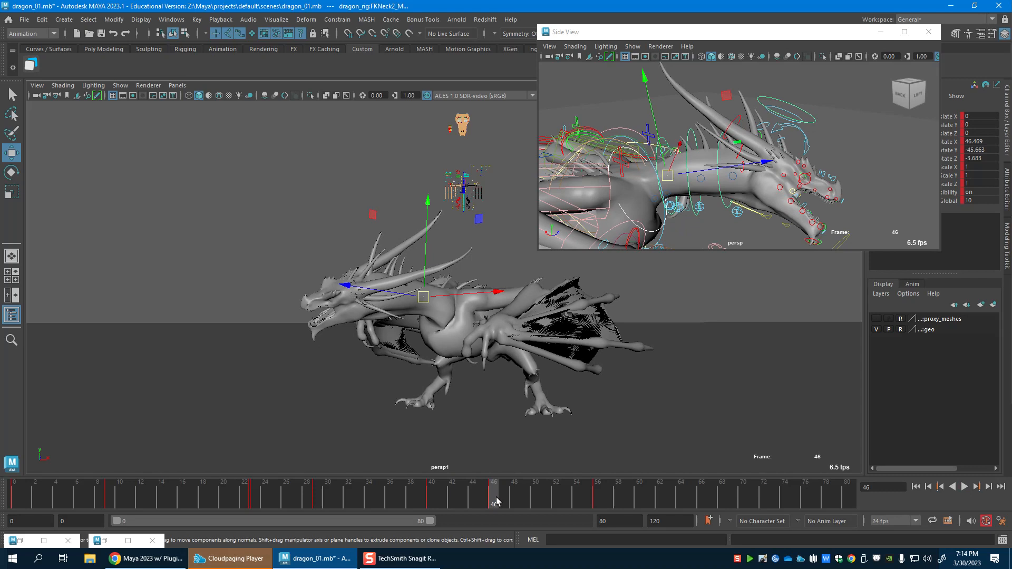
pyautogui.moveTo(422, 502); pyautogui.dragTo(401, 501)
# Remove the head control's keys at frames 45 and 52 and check the turn between frames 40 and 50.
pyautogui.click(811, 113)
pyautogui.hotkey('alt', 'v')
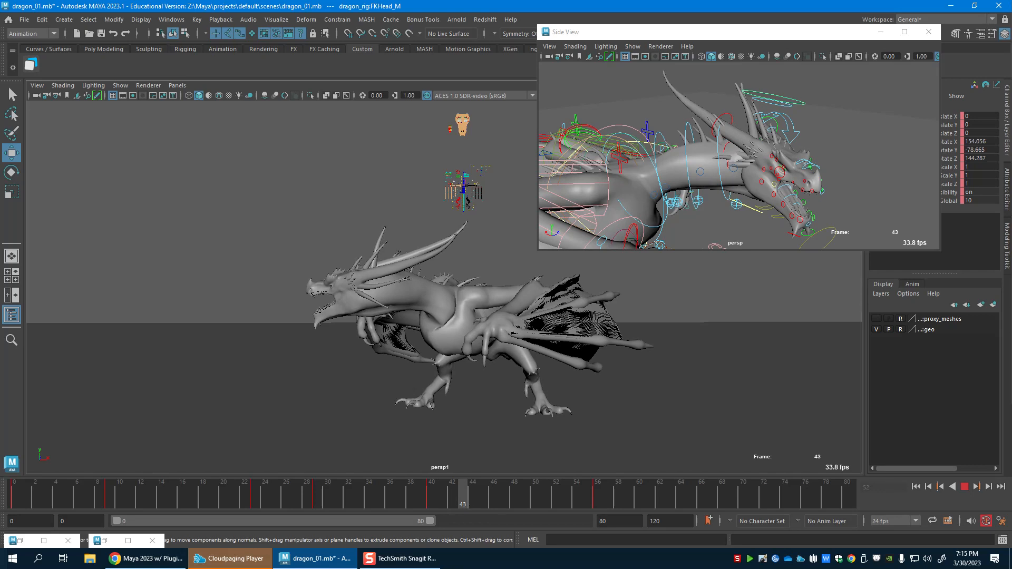
pyautogui.click(534, 498)
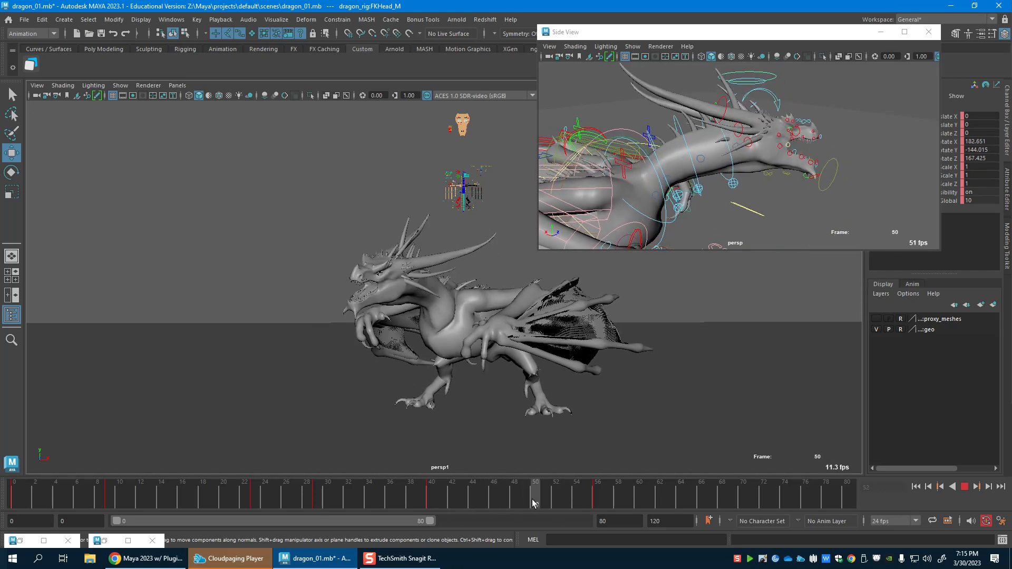
pyautogui.click(677, 222)
pyautogui.click(677, 222)
pyautogui.press('e')
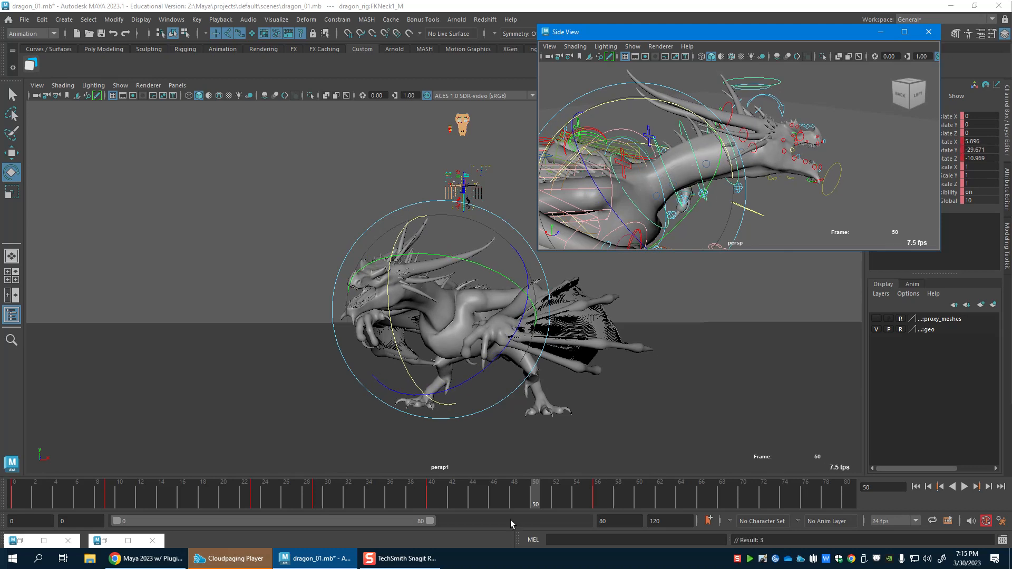
pyautogui.moveTo(431, 495); pyautogui.dragTo(493, 498)
# Play back the turn and rotate the head control at frame 47 to start it turning toward the camera.
pyautogui.press('w')
pyautogui.click(780, 86)
pyautogui.press('e')
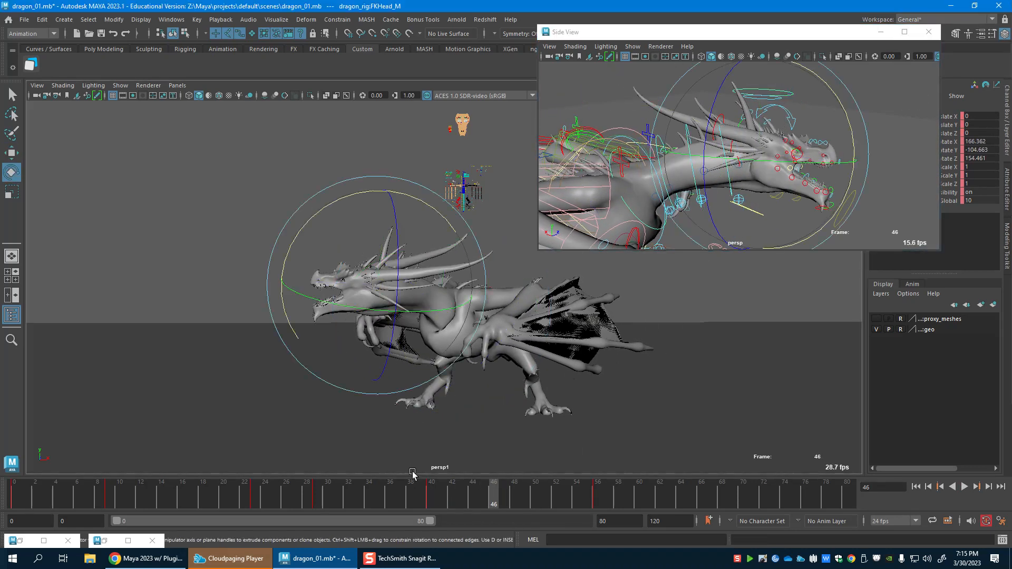
pyautogui.hotkey('alt', 'v')
pyautogui.hotkey('alt', 'v')
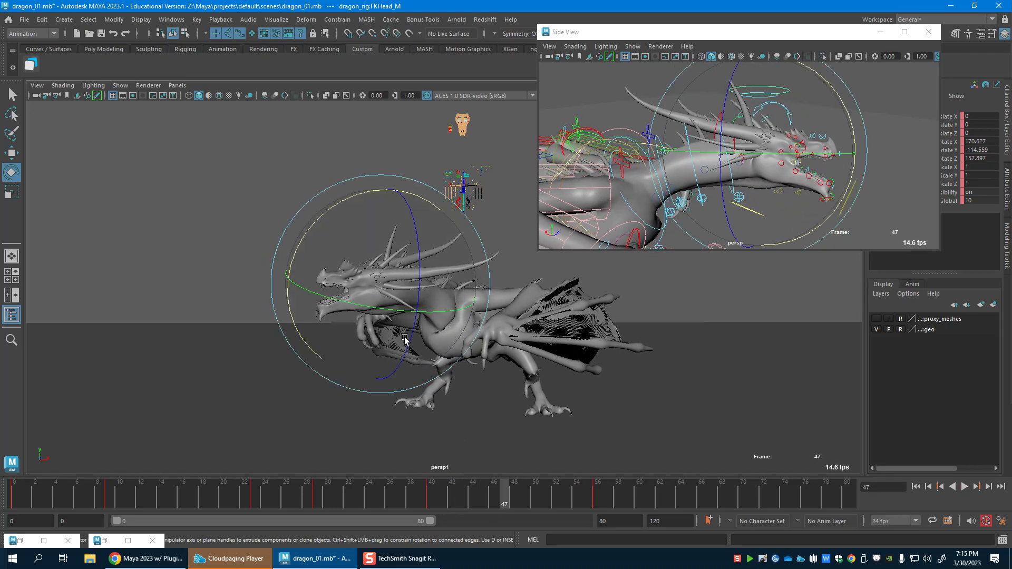
pyautogui.moveTo(455, 306); pyautogui.dragTo(473, 283)
# Rotate the fourth and third neck controls at frame 47 to reshape the upper neck's bend.
pyautogui.press('w')
pyautogui.keyDown('alt'); pyautogui.moveTo(751, 201); pyautogui.dragTo(795, 229); pyautogui.keyUp('alt')
pyautogui.press('e')
pyautogui.moveTo(794, 168); pyautogui.dragTo(761, 203)
pyautogui.press('w')
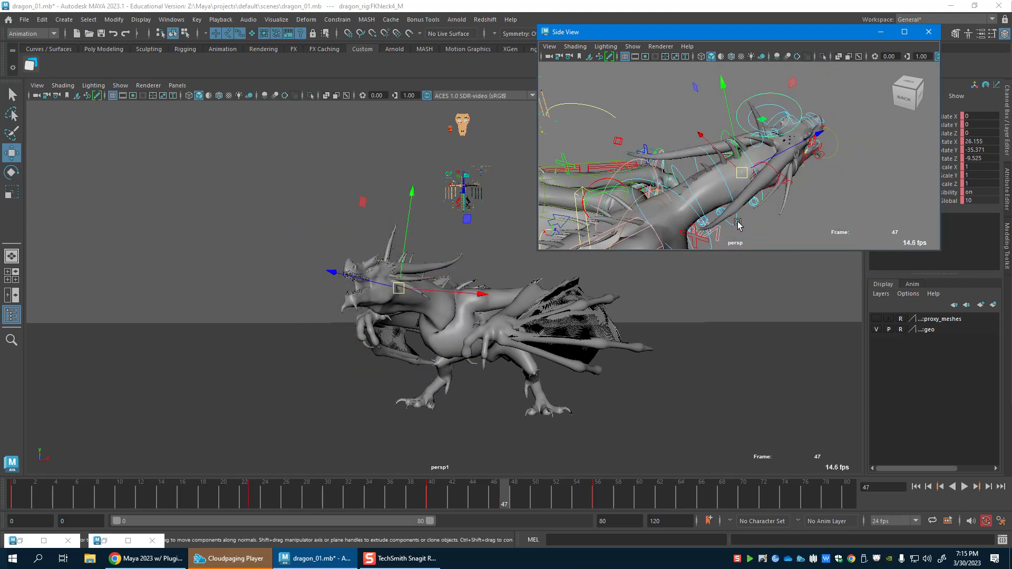
pyautogui.click(738, 222)
pyautogui.press('e')
pyautogui.moveTo(774, 245); pyautogui.dragTo(789, 235)
pyautogui.press('w')
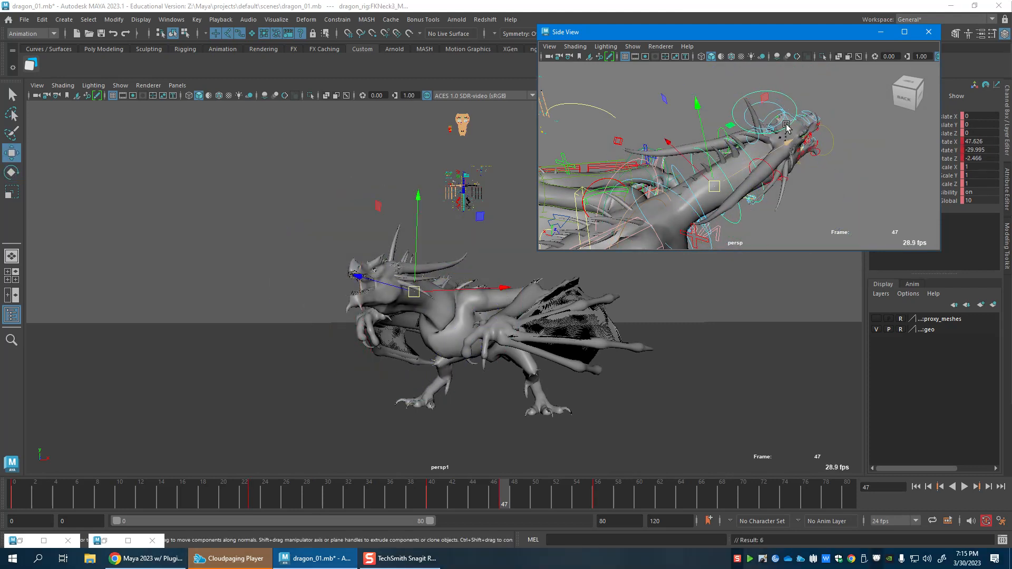
# Rotate the head control at frame 50 to face the camera, checking the turn through frame 56.
pyautogui.click(731, 133)
pyautogui.press('e')
pyautogui.click(765, 99)
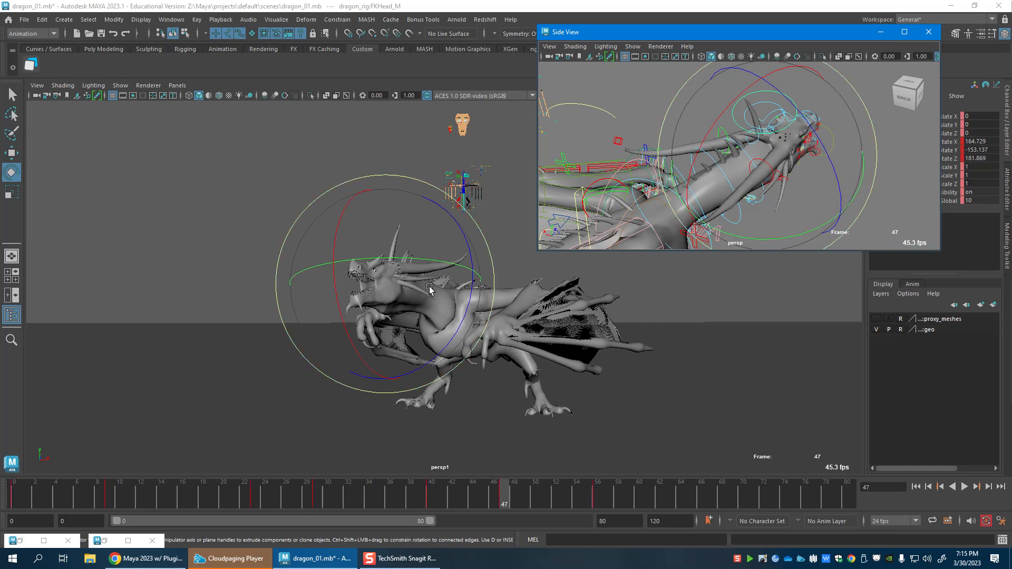
pyautogui.moveTo(445, 502); pyautogui.dragTo(535, 501)
pyautogui.moveTo(451, 259); pyautogui.dragTo(453, 269)
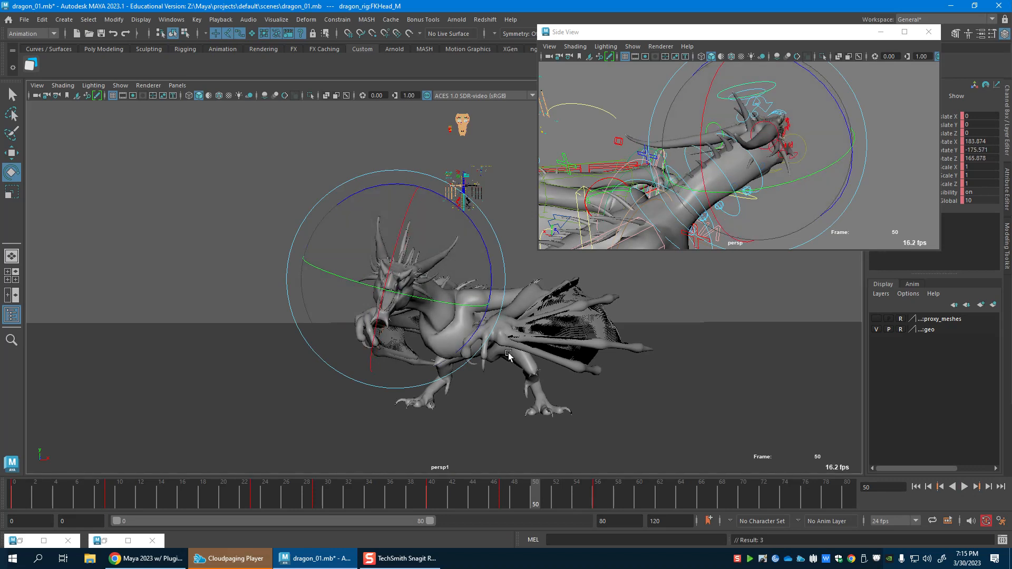
pyautogui.moveTo(490, 501); pyautogui.dragTo(597, 500)
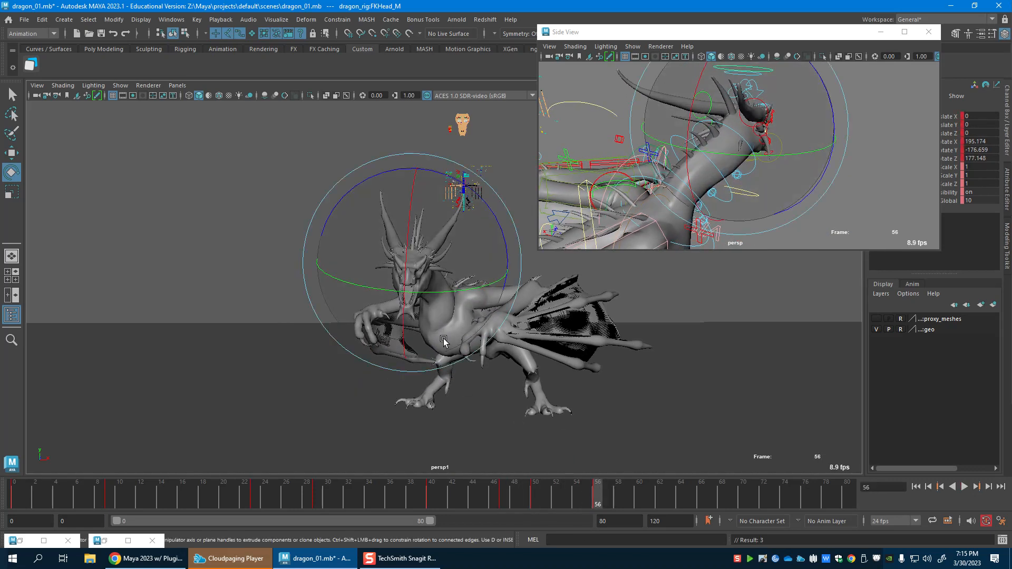
pyautogui.moveTo(438, 493); pyautogui.dragTo(473, 494)
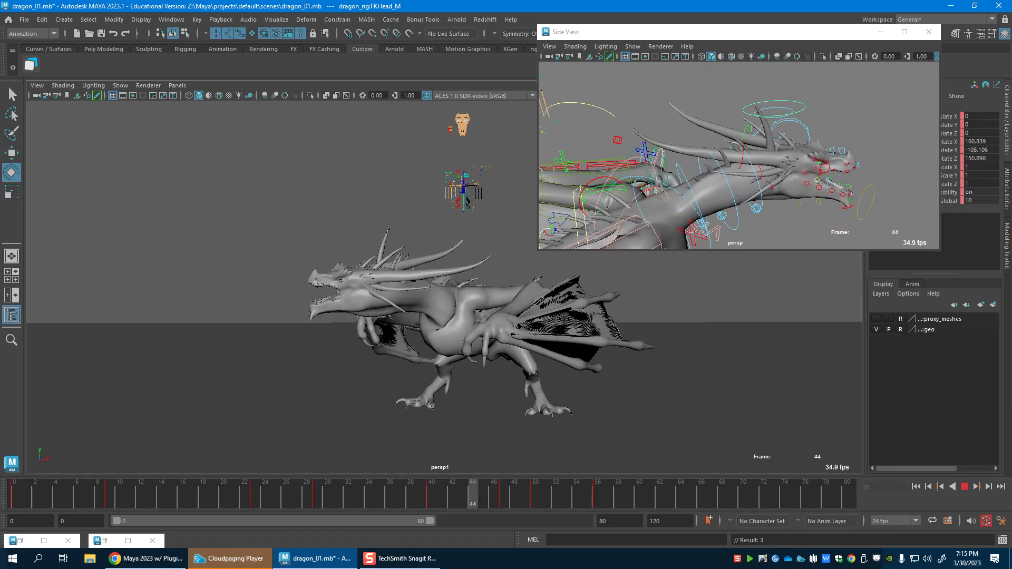
# Place the head control's mid-turn key at frame 46 instead of 47 and bring up its filtered curves in the Graph Editor.
pyautogui.moveTo(286, 331); pyautogui.dragTo(409, 308)
pyautogui.moveTo(505, 504); pyautogui.dragTo(431, 501)
pyautogui.press('g')
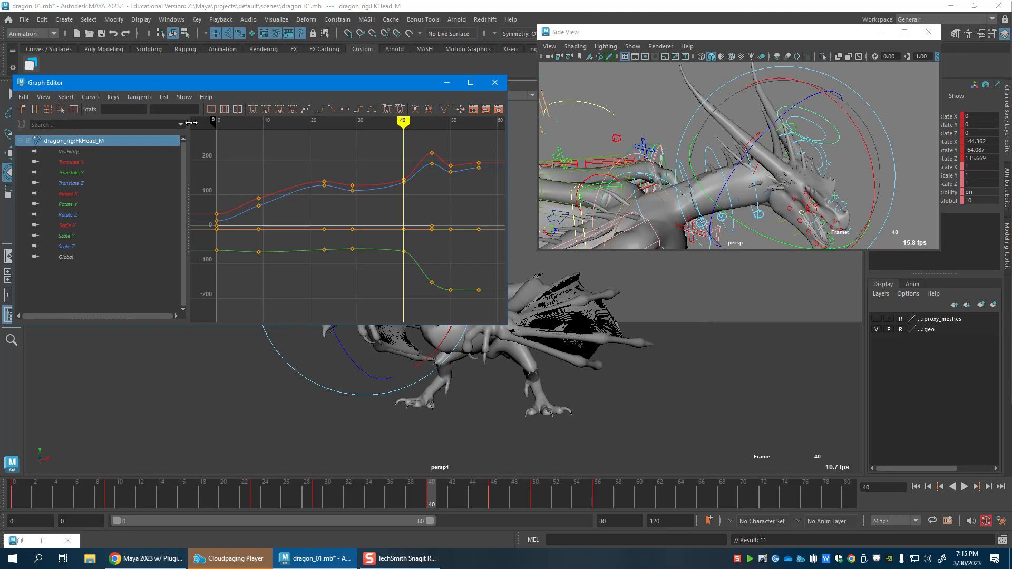
# Remove the frame 46 keys from the head control's Rotate X and Rotate Z curves.
pyautogui.moveTo(473, 179); pyautogui.dragTo(469, 175)
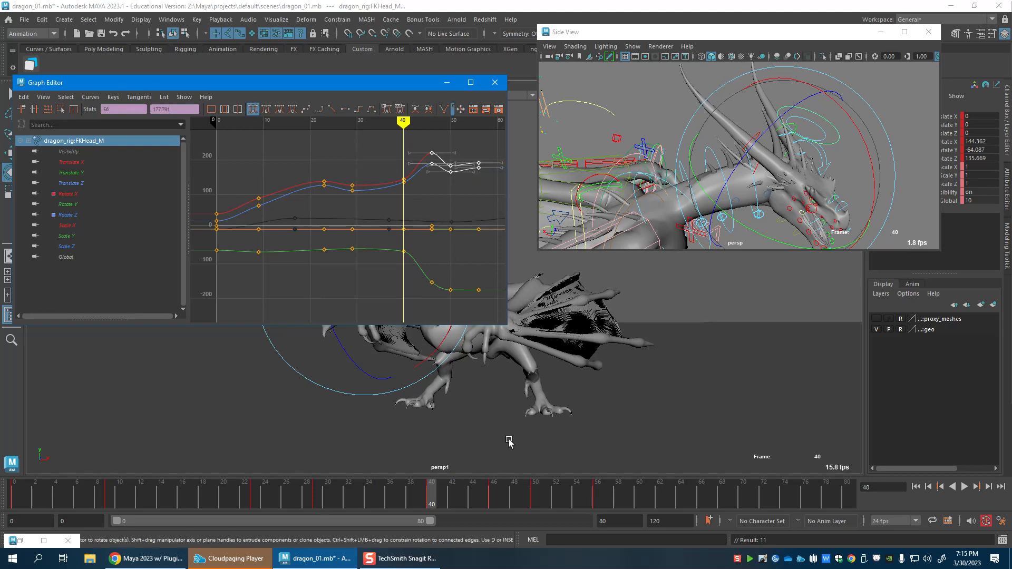
pyautogui.click(492, 492)
pyautogui.moveTo(426, 144); pyautogui.dragTo(435, 170)
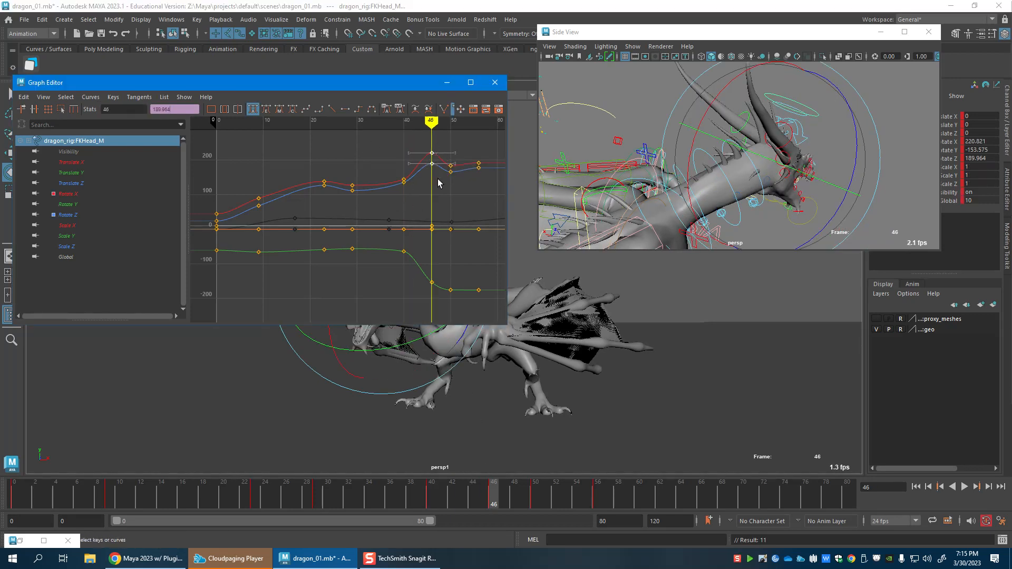
pyautogui.hotkey('ctrl', 'z')
# Move the Graph Editor off the head, minimize the Side View, and pick out the head control's Rotate X and Rotate Z channels.
pyautogui.moveTo(422, 93); pyautogui.dragTo(904, 230)
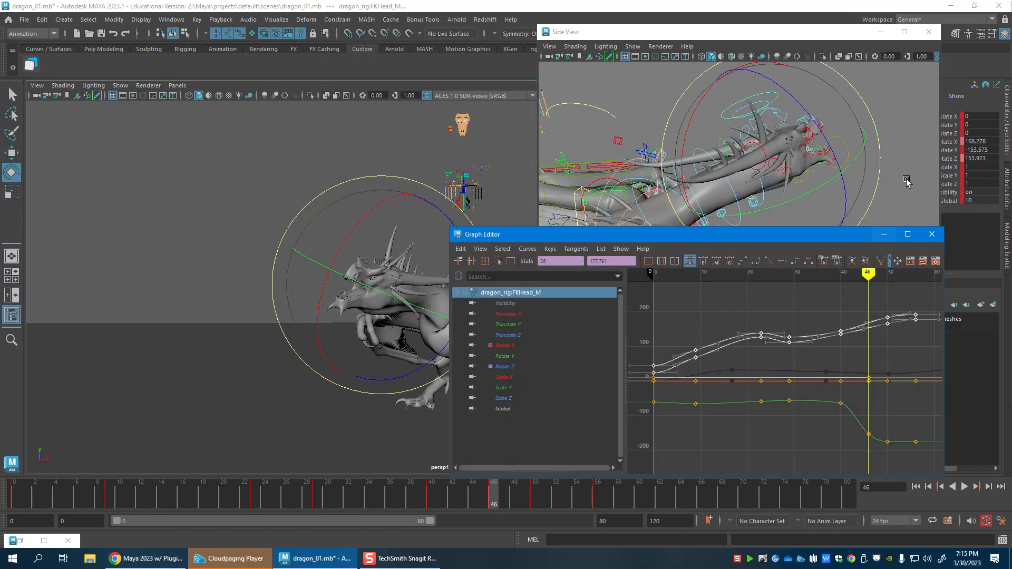
pyautogui.click(881, 32)
pyautogui.click(931, 158)
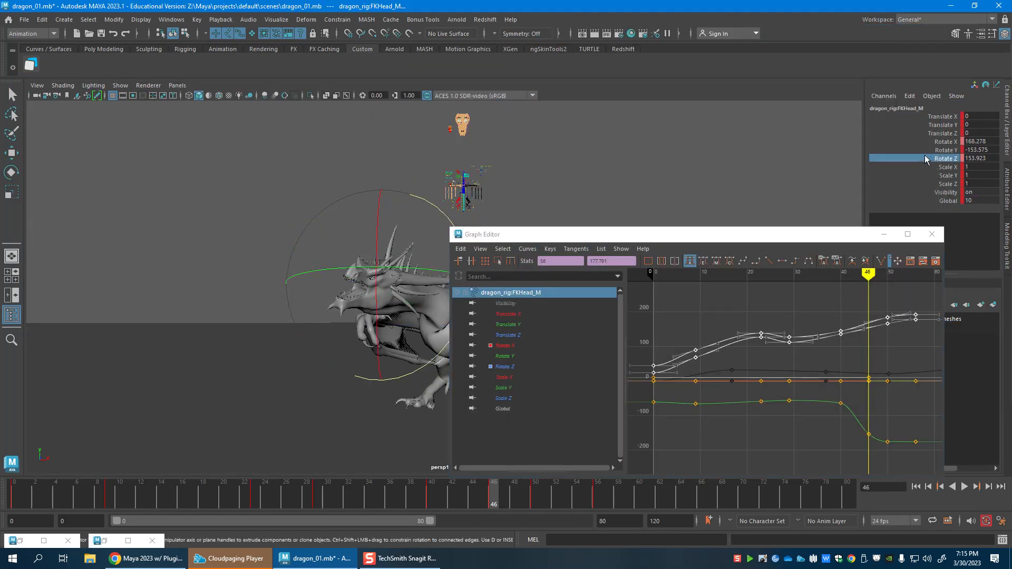
pyautogui.click(930, 142)
pyautogui.click(932, 159)
# Try shifting the Rotate X and Rotate Z keys from frame 40 onward and undo the key edit.
pyautogui.moveTo(429, 502); pyautogui.dragTo(463, 503)
pyautogui.moveTo(824, 293); pyautogui.dragTo(948, 346)
pyautogui.moveTo(873, 349)
pyautogui.keyDown('shift'); pyautogui.mouseDown(button='middle')
pyautogui.moveTo(874, 367)
pyautogui.moveTo(882, 354)
pyautogui.mouseUp(button='middle'); pyautogui.keyUp('shift')
pyautogui.hotkey('ctrl', 'z')
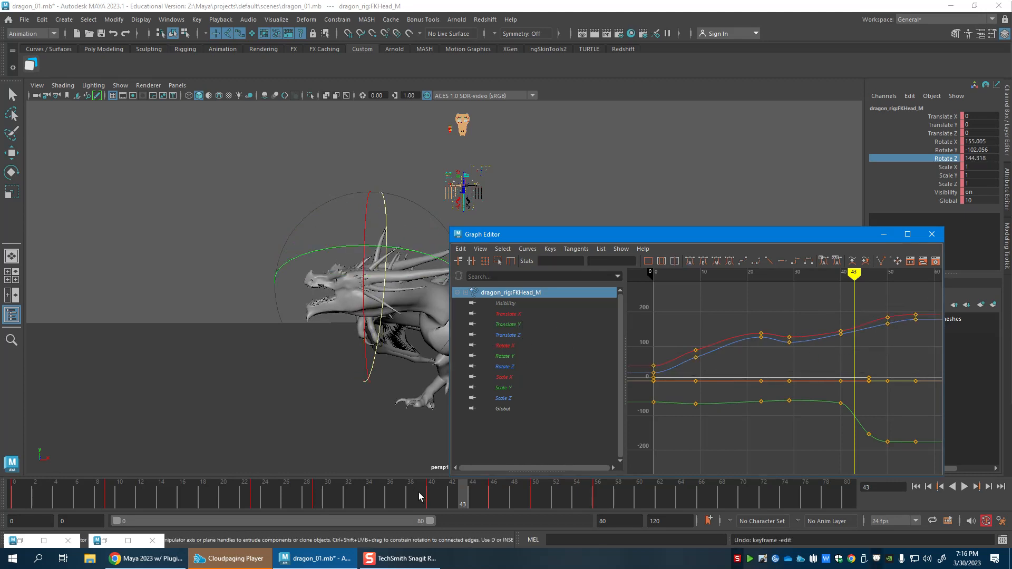
# Isolate the head control's Rotate X and Rotate Z curves one at a time and try nudging the Rotate X keys from frame 40 onward.
pyautogui.click(429, 501)
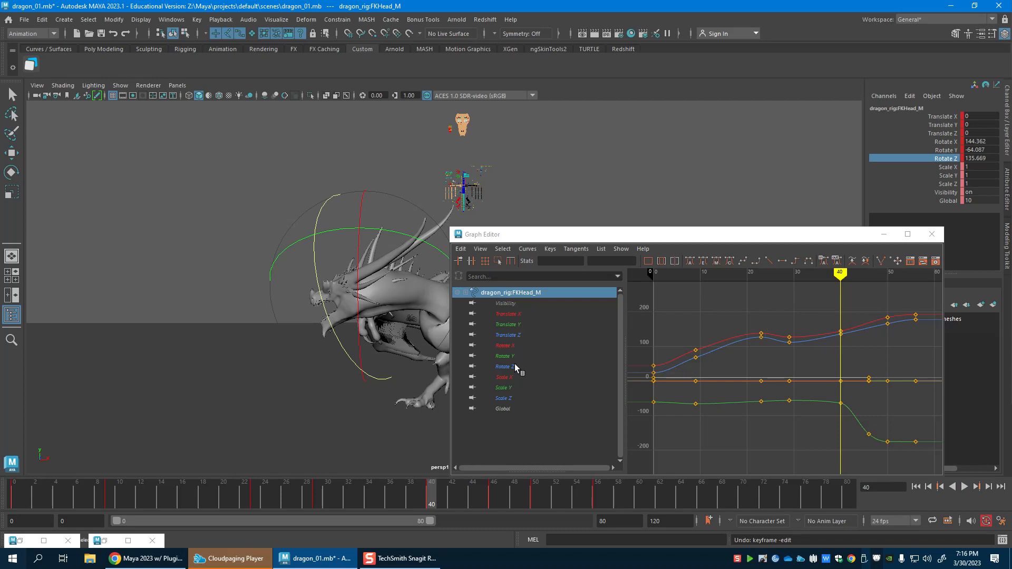
pyautogui.click(516, 347)
pyautogui.moveTo(798, 303); pyautogui.dragTo(963, 364)
pyautogui.moveTo(895, 379)
pyautogui.keyDown('shift'); pyautogui.mouseDown(button='middle')
pyautogui.moveTo(884, 388)
pyautogui.moveTo(892, 362)
pyautogui.moveTo(892, 377)
pyautogui.mouseUp(button='middle'); pyautogui.keyUp('shift')
pyautogui.click(538, 368)
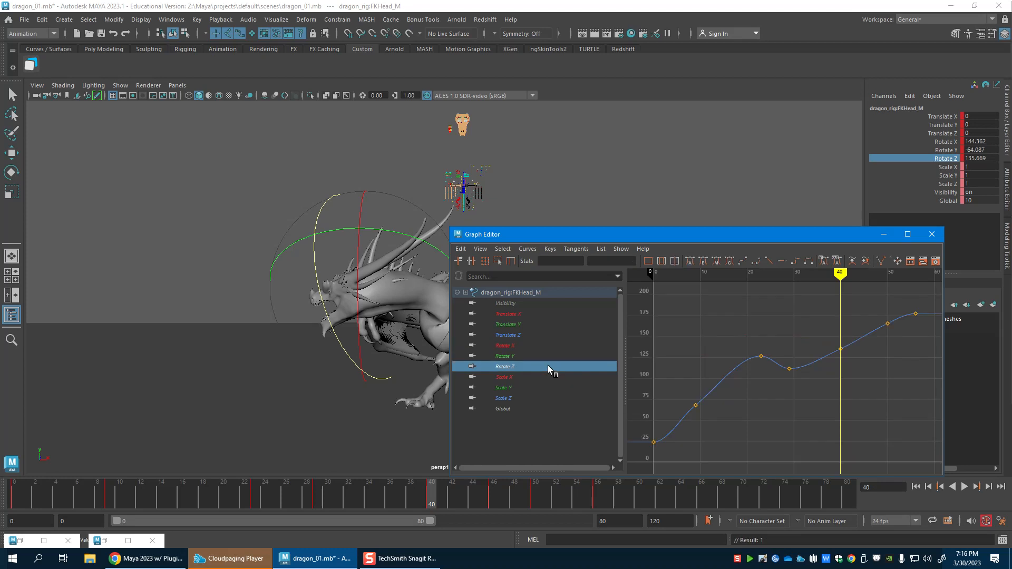
# Lower the head control's Rotate Z keys from frame 40 onward slightly in the Graph Editor and play back the motion.
pyautogui.moveTo(824, 290); pyautogui.dragTo(952, 375)
pyautogui.moveTo(848, 367)
pyautogui.keyDown('shift'); pyautogui.mouseDown(button='middle')
pyautogui.moveTo(846, 416)
pyautogui.moveTo(853, 362)
pyautogui.mouseUp(button='middle'); pyautogui.keyUp('shift')
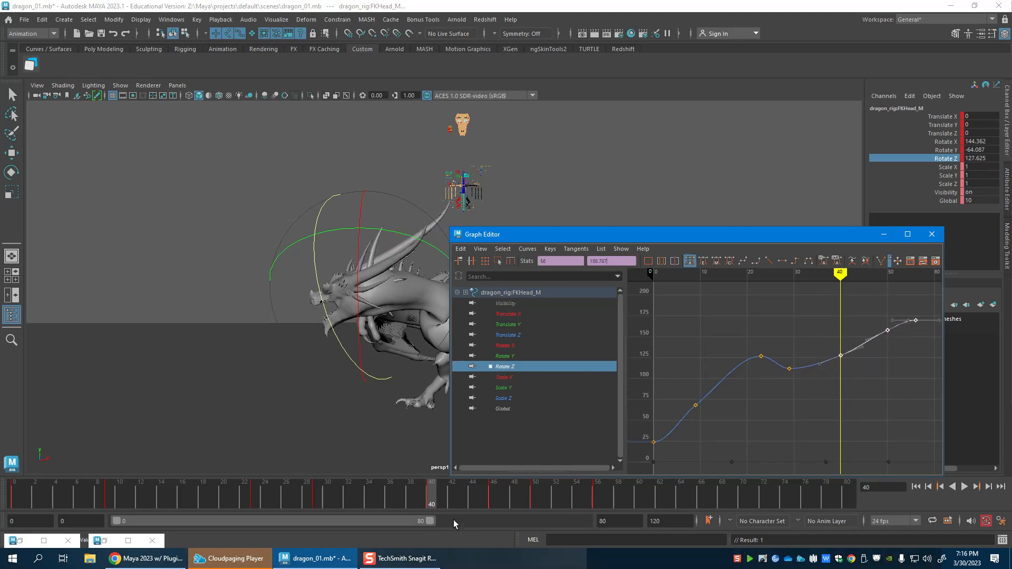
pyautogui.click(454, 524)
pyautogui.hotkey('alt', 'v')
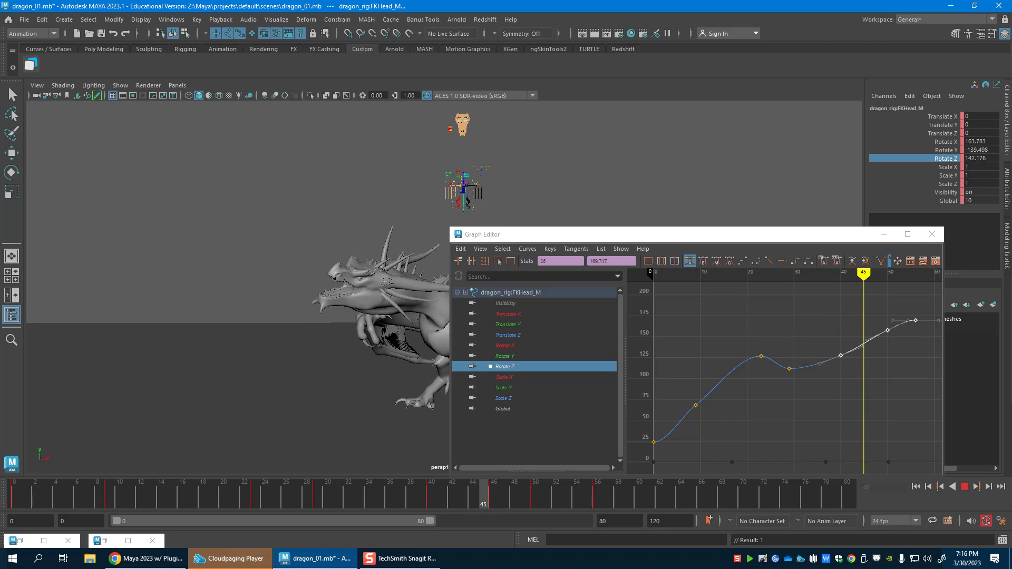
pyautogui.hotkey('alt', 'v')
# Rotate the head control further into the turn at frame 46 and scrub through the timeline to check it.
pyautogui.moveTo(390, 323); pyautogui.dragTo(451, 344)
pyautogui.moveTo(416, 495); pyautogui.dragTo(546, 498)
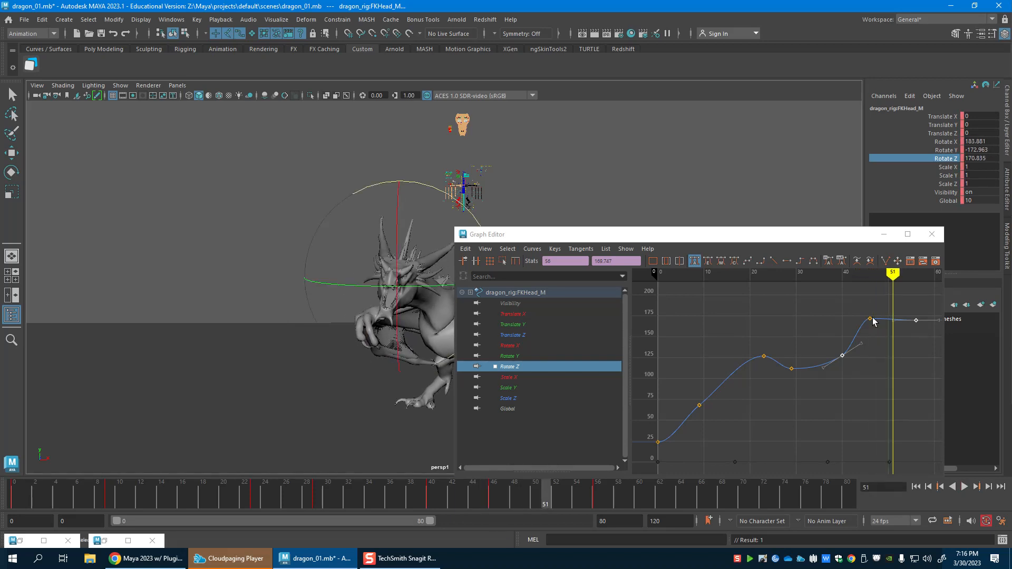
pyautogui.click(884, 234)
pyautogui.moveTo(439, 500); pyautogui.dragTo(493, 501)
pyautogui.click(188, 541)
# Raise the head control's Rotate X keys at frames 46 and 40, bringing frame 40 to about 152.8, and scrub the turn.
pyautogui.click(551, 346)
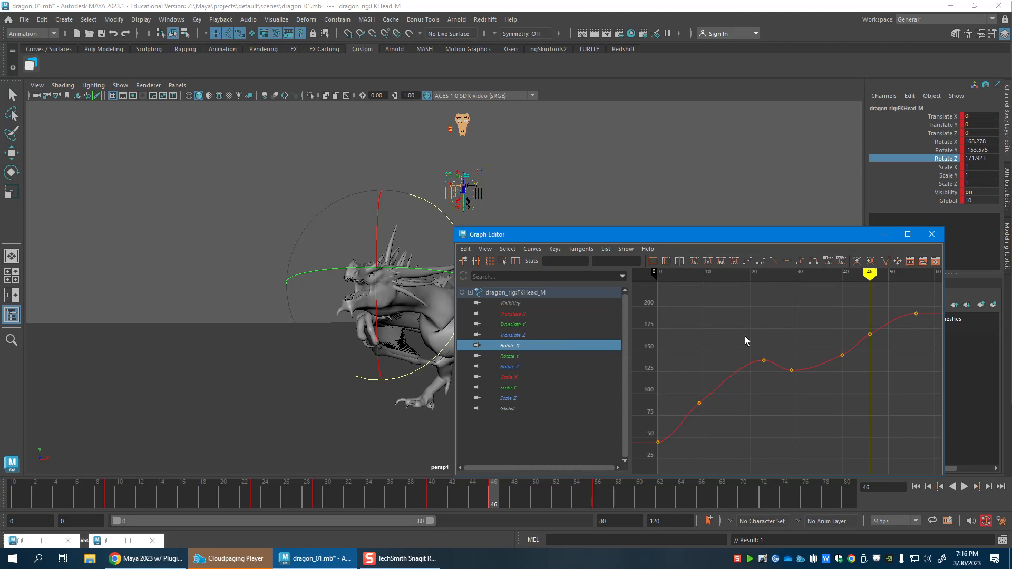
pyautogui.moveTo(847, 320); pyautogui.dragTo(889, 349)
pyautogui.moveTo(883, 362)
pyautogui.keyDown('shift'); pyautogui.mouseDown(button='middle')
pyautogui.moveTo(879, 384)
pyautogui.moveTo(881, 338)
pyautogui.moveTo(881, 348)
pyautogui.mouseUp(button='middle'); pyautogui.keyUp('shift')
pyautogui.moveTo(429, 503)
pyautogui.mouseDown()
pyautogui.moveTo(472, 504)
pyautogui.moveTo(429, 505)
pyautogui.mouseUp()
pyautogui.moveTo(829, 342); pyautogui.dragTo(852, 366)
pyautogui.keyDown('shift'); pyautogui.moveTo(849, 362); pyautogui.dragTo(849, 349, button='middle'); pyautogui.keyUp('shift')
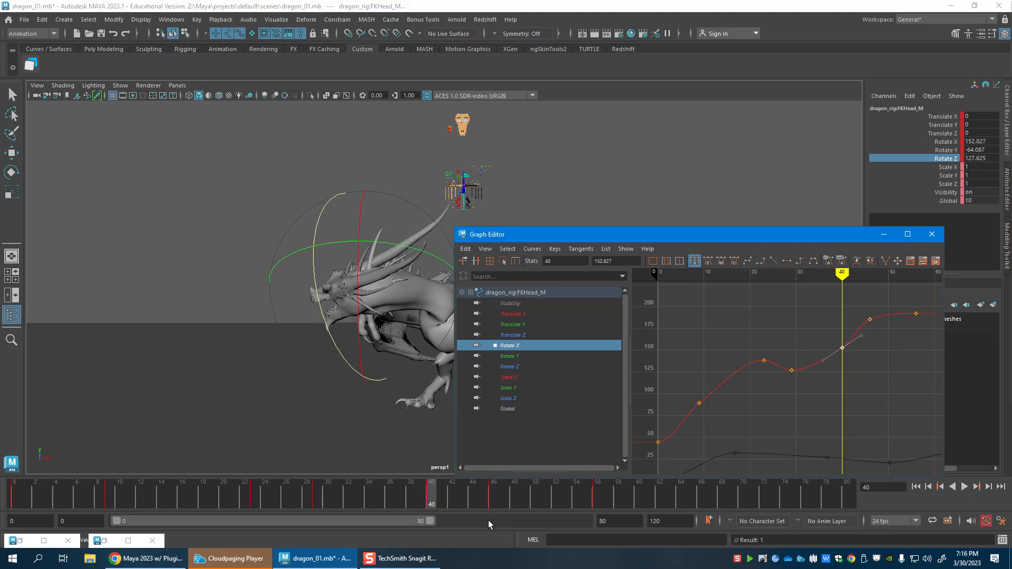
pyautogui.moveTo(284, 496); pyautogui.dragTo(525, 509)
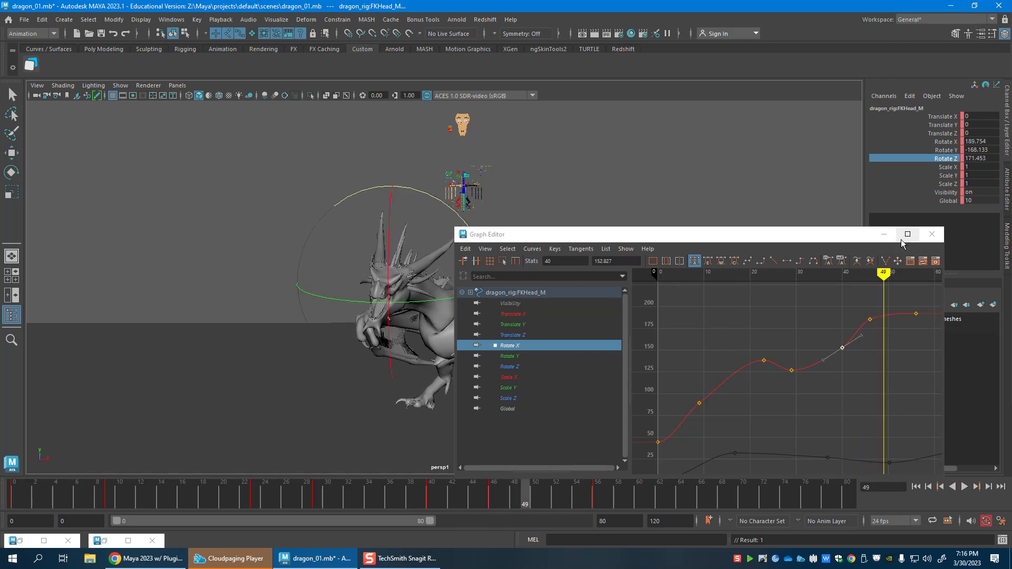
# Close the Graph Editor to clear the view of the whole dragon.
pyautogui.click(884, 237)
pyautogui.click(884, 235)
pyautogui.click(193, 532)
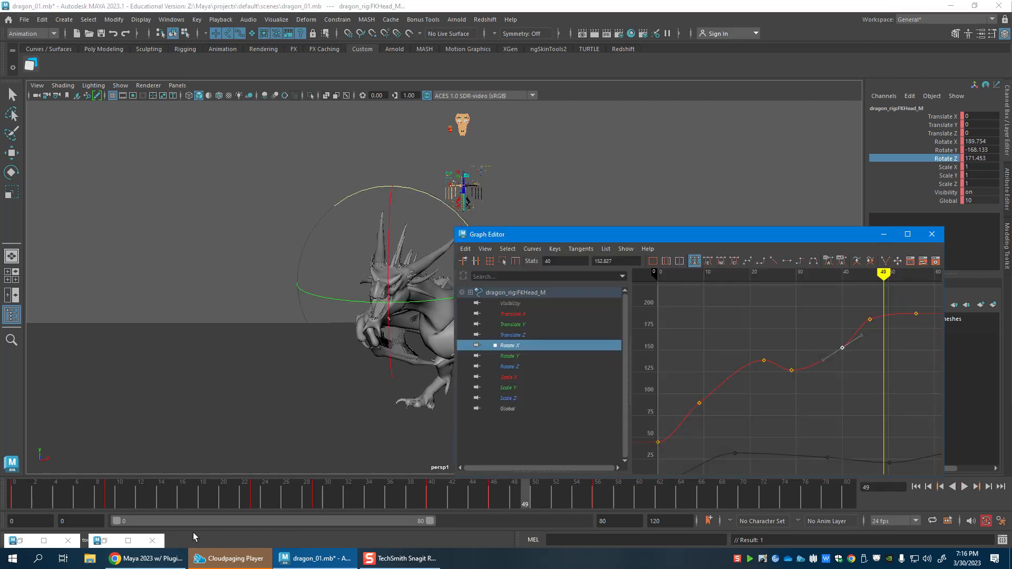
pyautogui.click(932, 238)
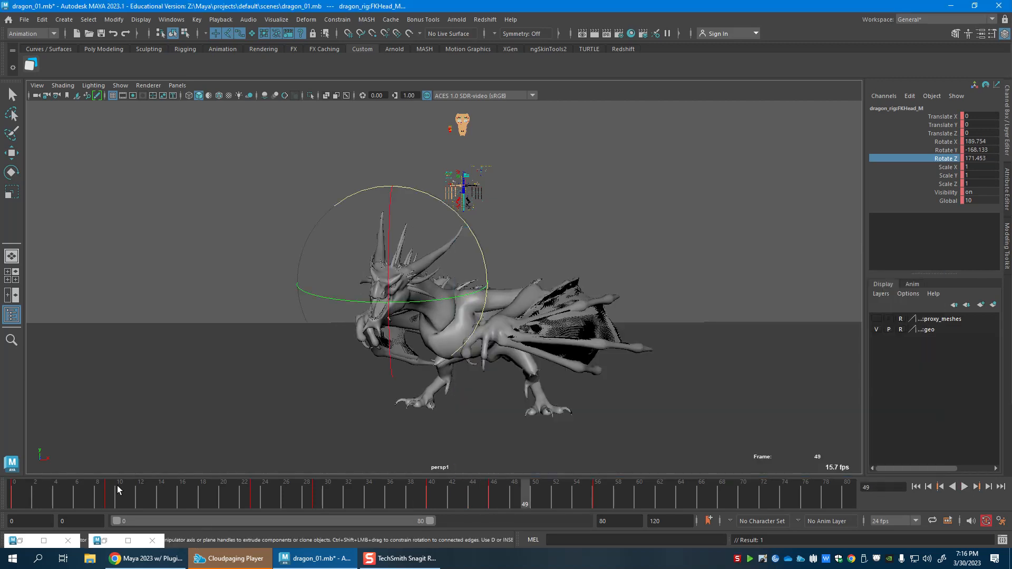
# Restore the Side View window, frame the dragon's back, select the root control and play back the animation.
pyautogui.click(112, 543)
pyautogui.keyDown('alt'); pyautogui.moveTo(695, 241); pyautogui.dragTo(704, 203, button='middle'); pyautogui.keyUp('alt')
pyautogui.moveTo(704, 203)
pyautogui.keyDown('alt'); pyautogui.mouseDown(button='right')
pyautogui.moveTo(675, 208)
pyautogui.moveTo(723, 198)
pyautogui.mouseUp(button='right'); pyautogui.keyUp('alt')
pyautogui.press('w')
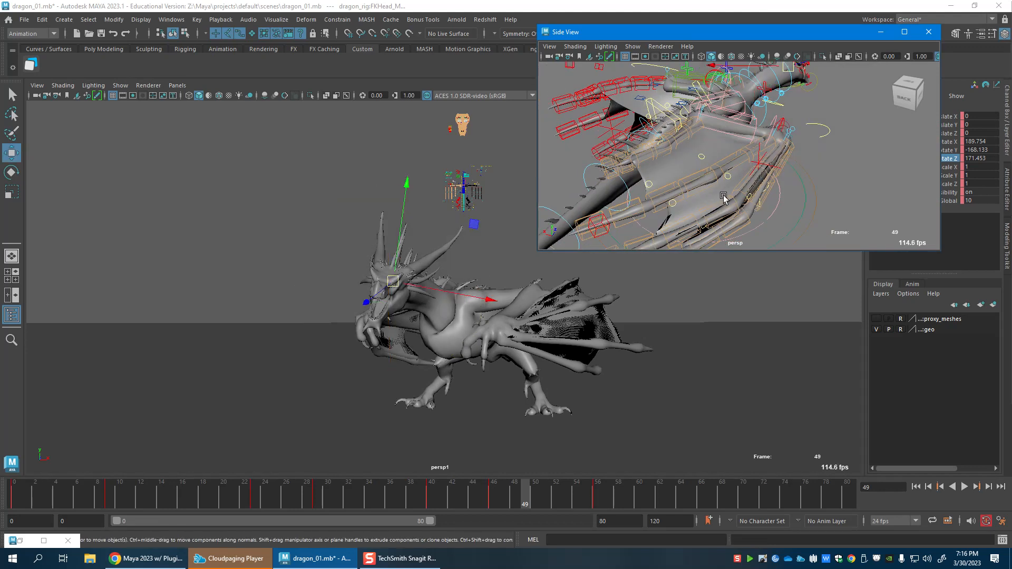
pyautogui.keyDown('alt'); pyautogui.moveTo(724, 198); pyautogui.dragTo(737, 176); pyautogui.keyUp('alt')
pyautogui.click(737, 176)
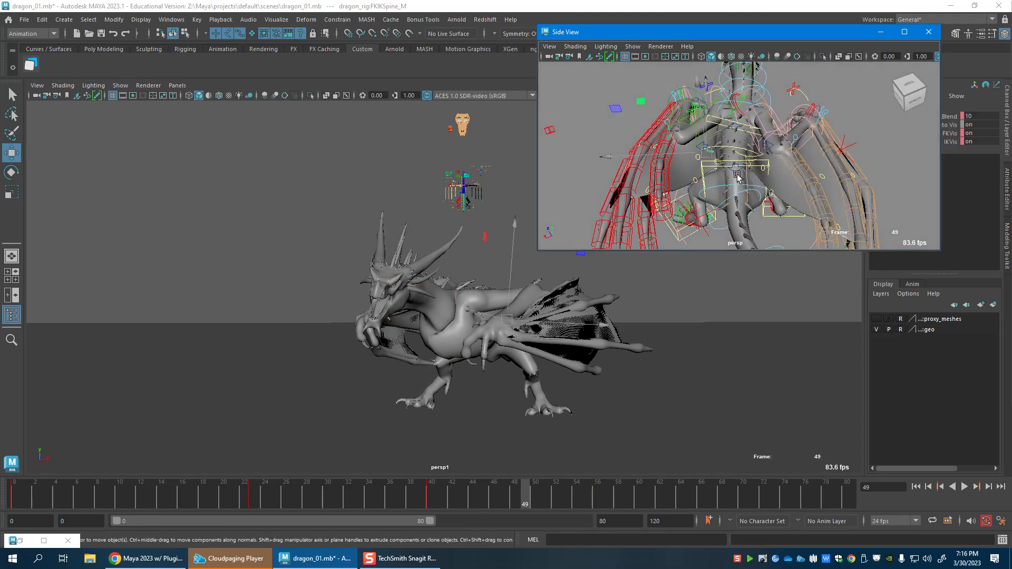
pyautogui.click(695, 158)
pyautogui.hotkey('alt', 'v')
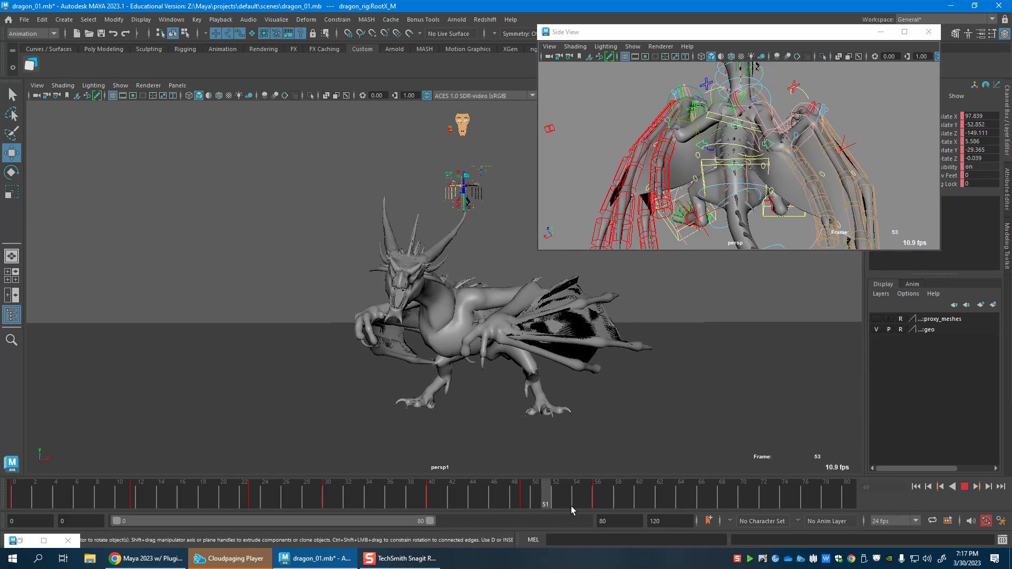
pyautogui.hotkey('alt', 'v')
# Select the third IK spine control, adjust its rotation, set a key at frame 56 and scrub the result.
pyautogui.click(717, 123)
pyautogui.click(717, 122)
pyautogui.press('e')
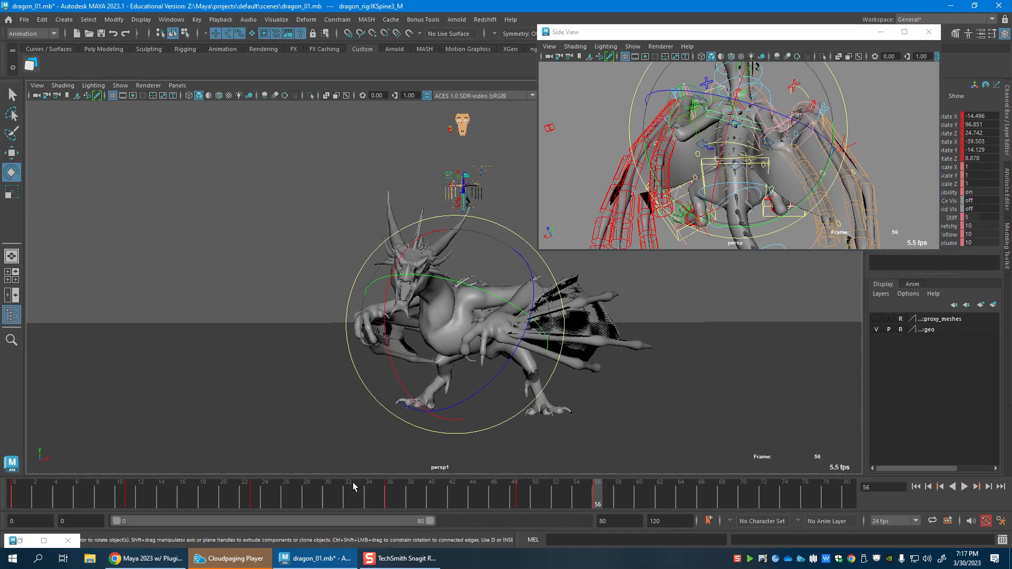
pyautogui.hotkey('alt', 'v')
pyautogui.moveTo(438, 501); pyautogui.dragTo(557, 491)
pyautogui.moveTo(469, 332); pyautogui.dragTo(488, 314)
pyautogui.click(597, 489)
pyautogui.press('s')
pyautogui.moveTo(524, 510); pyautogui.dragTo(465, 498)
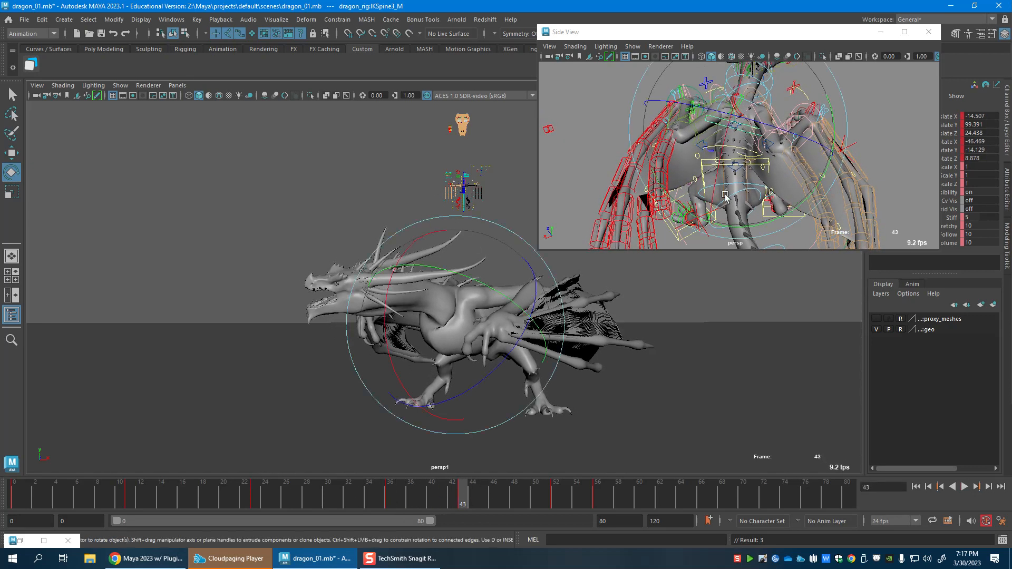
# Select the FK chest control and rotate it to about -50.9 in Y at frame 43.
pyautogui.keyDown('alt'); pyautogui.moveTo(752, 115); pyautogui.dragTo(754, 152); pyautogui.keyUp('alt')
pyautogui.press('w')
pyautogui.click(768, 175)
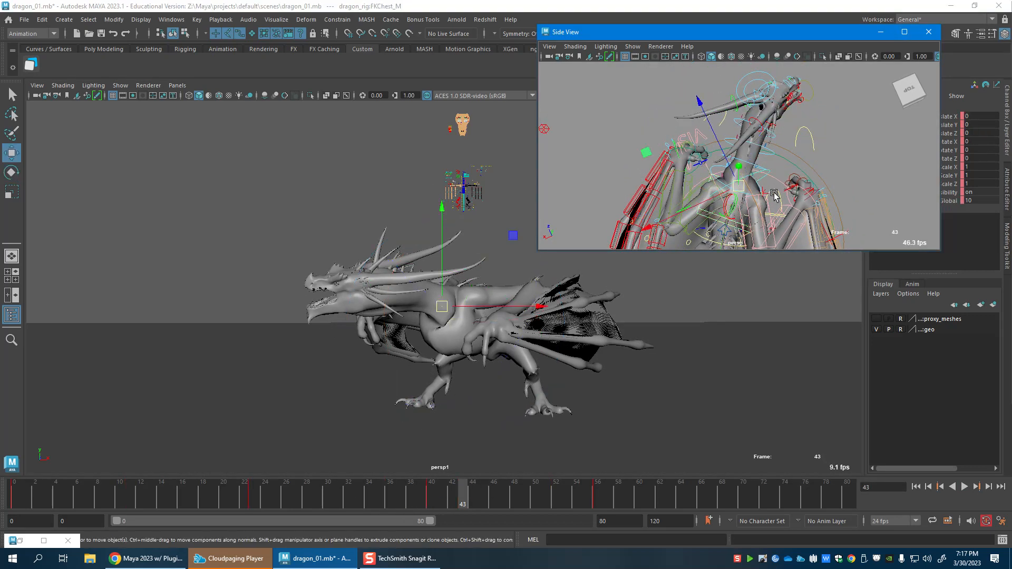
pyautogui.press('e')
pyautogui.moveTo(830, 210); pyautogui.dragTo(828, 226)
pyautogui.moveTo(807, 267); pyautogui.dragTo(781, 284)
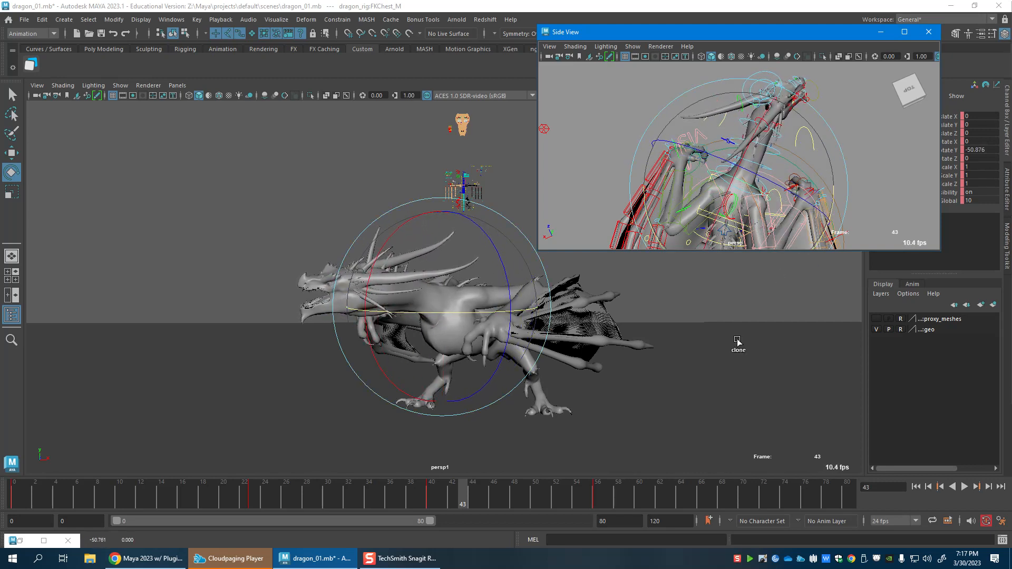
# Rotate the FK chest control at frame 23 and to about -29.2 in Y at frame 0, and play back the animation.
pyautogui.moveTo(421, 504); pyautogui.dragTo(252, 505)
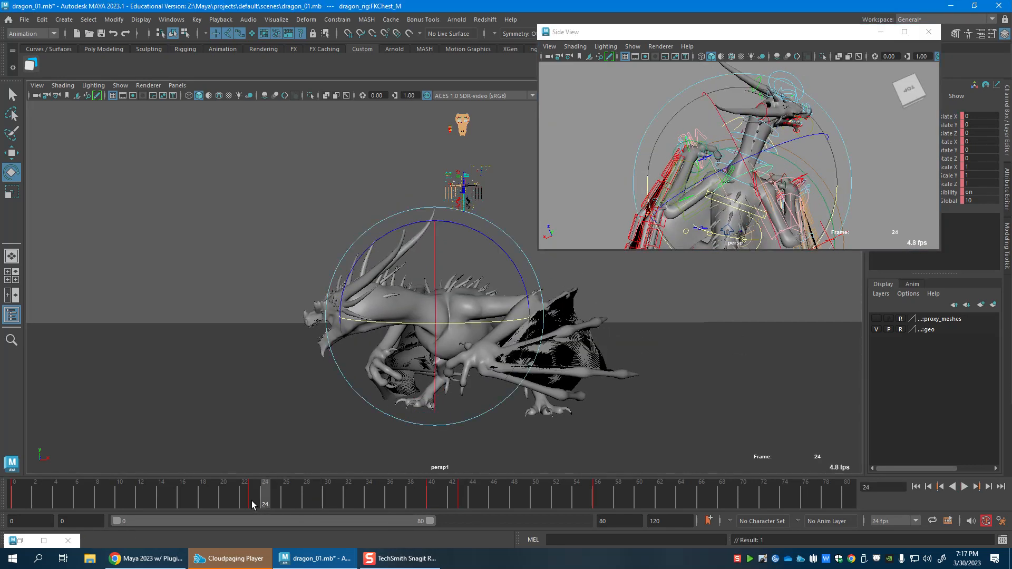
pyautogui.moveTo(841, 234); pyautogui.dragTo(797, 285)
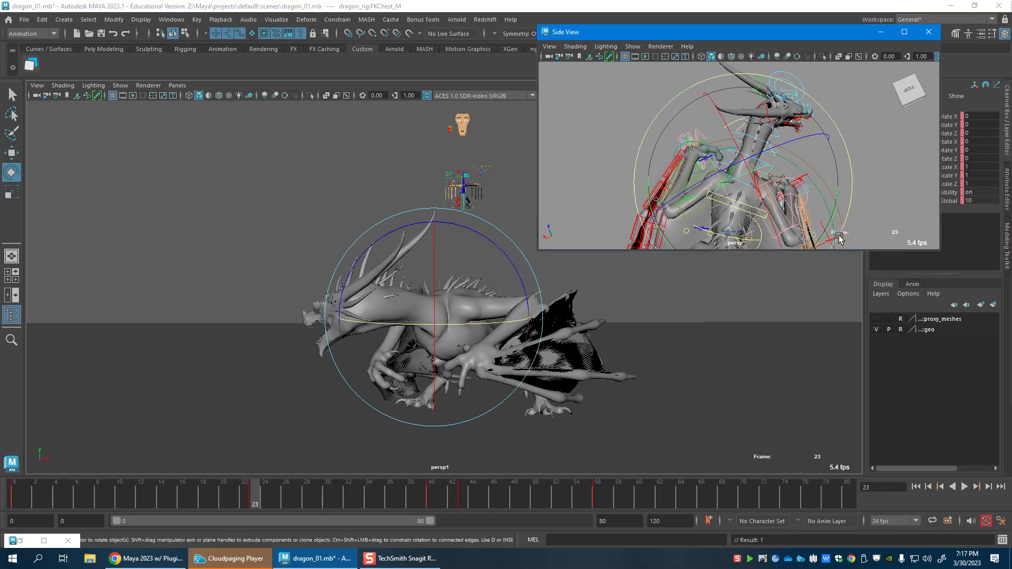
pyautogui.moveTo(253, 504); pyautogui.dragTo(13, 502)
pyautogui.moveTo(840, 218); pyautogui.dragTo(675, 346)
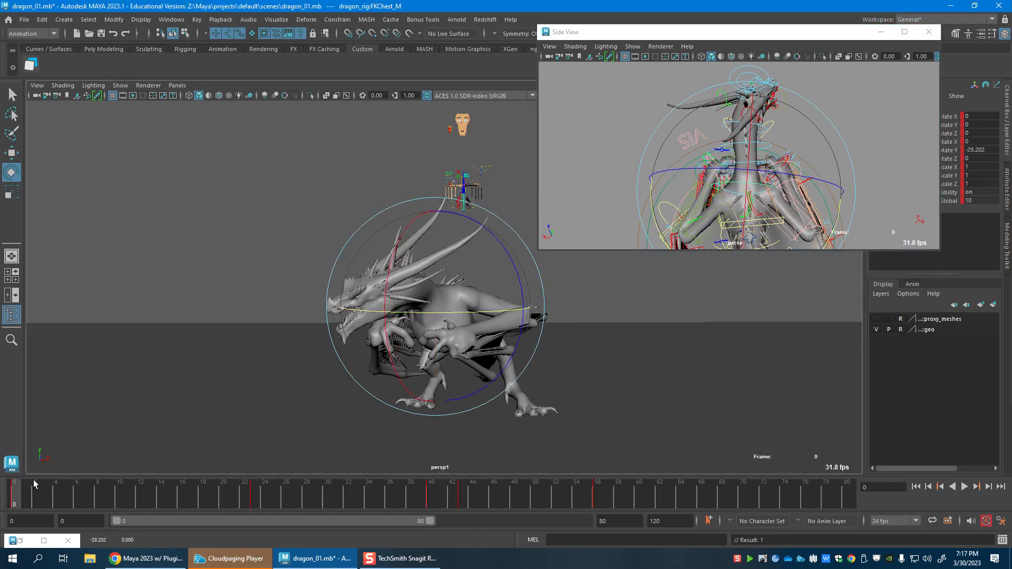
pyautogui.hotkey('alt', 'v')
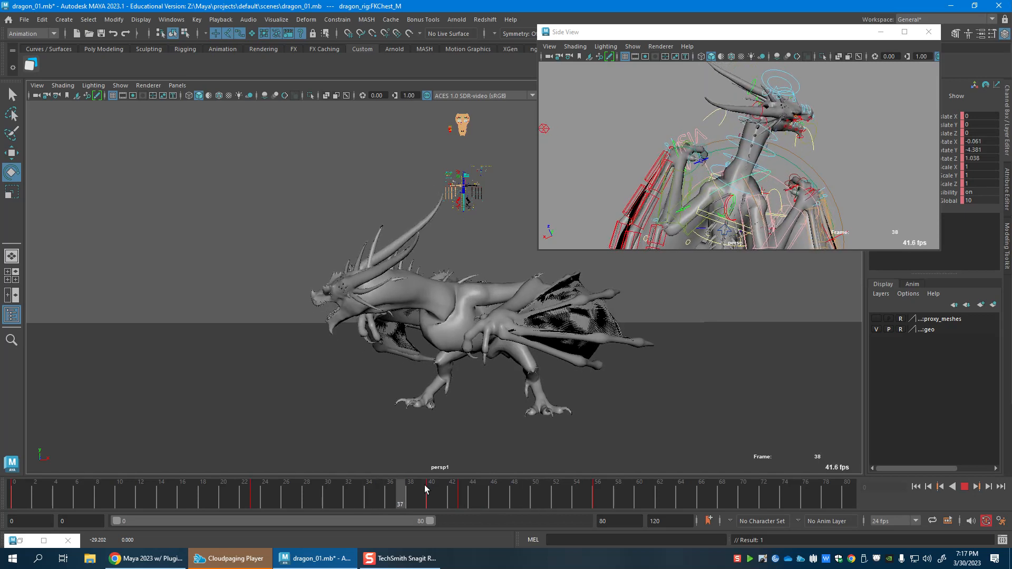
# Select the FK head control and rotate it at frame 43 to about -117.1 in Y and 153.2 in Z.
pyautogui.moveTo(467, 493); pyautogui.dragTo(473, 497)
pyautogui.press('w')
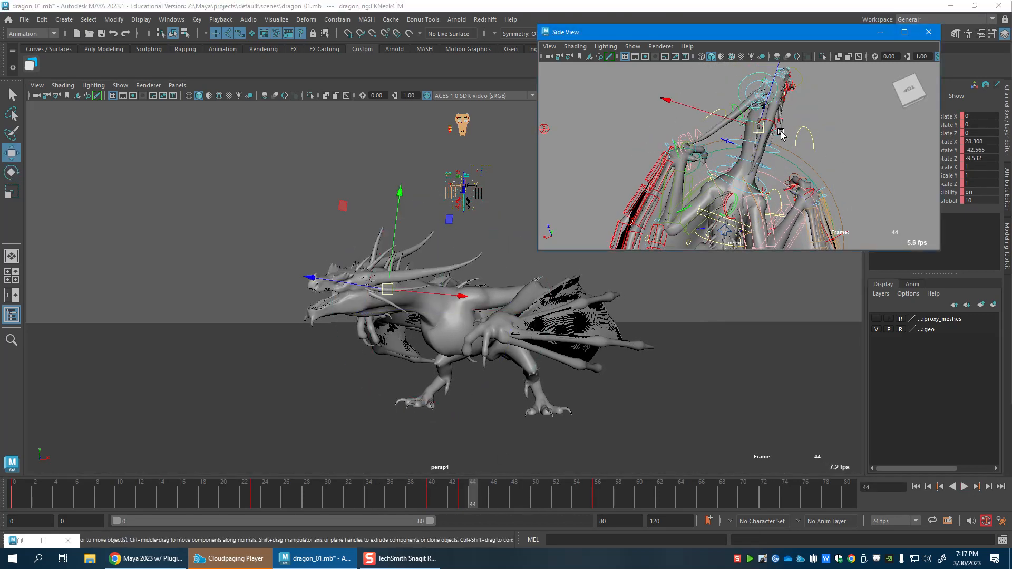
pyautogui.press('e')
pyautogui.press('w')
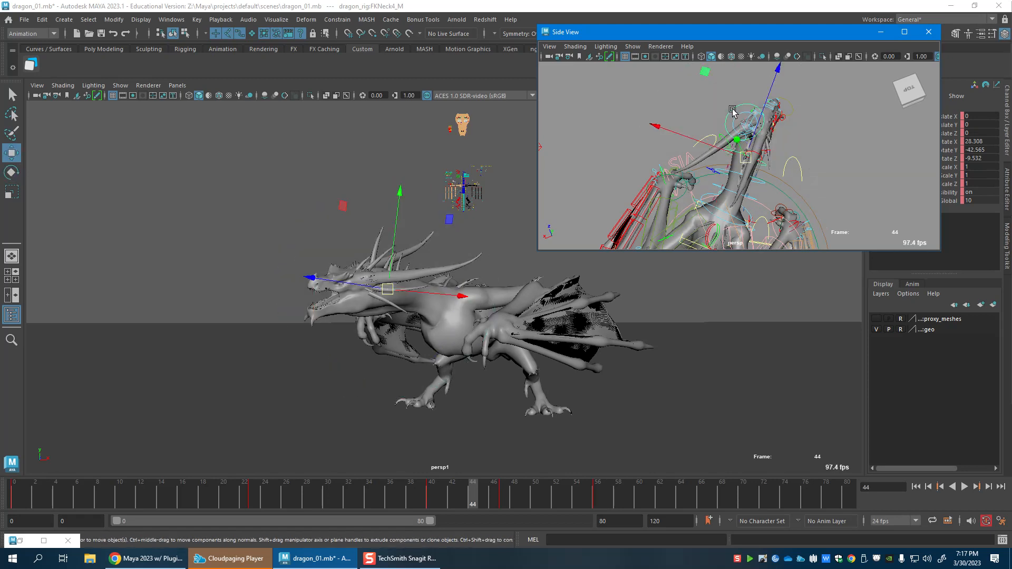
pyautogui.moveTo(442, 491); pyautogui.dragTo(416, 502)
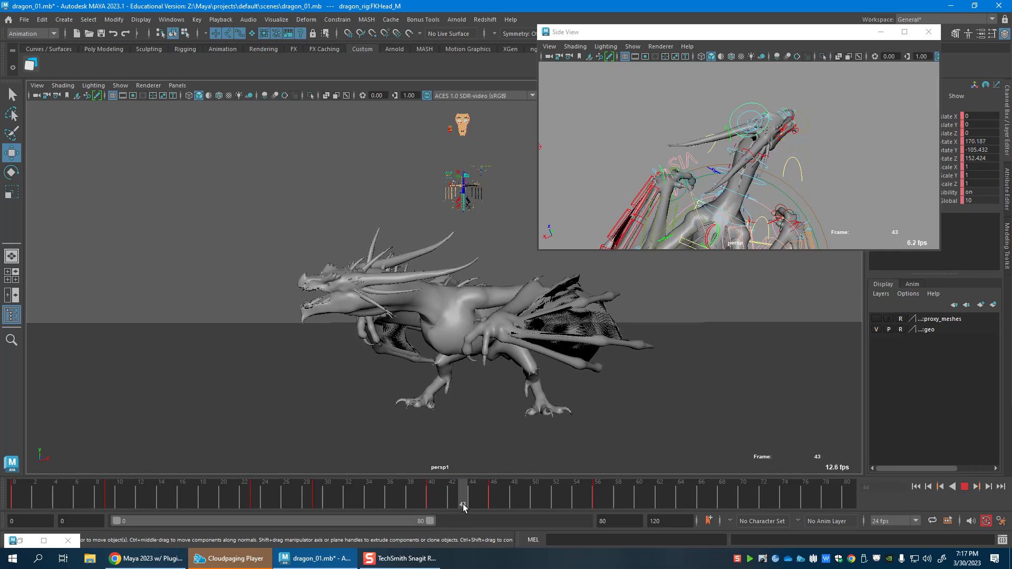
pyautogui.moveTo(462, 509); pyautogui.dragTo(462, 507)
pyautogui.press('e')
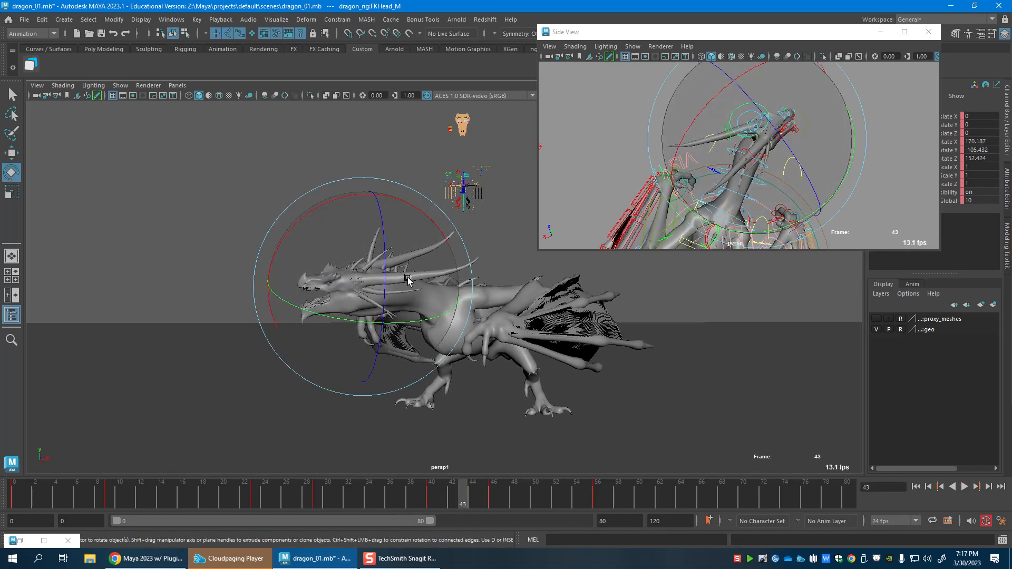
pyautogui.hotkey('alt', 'v')
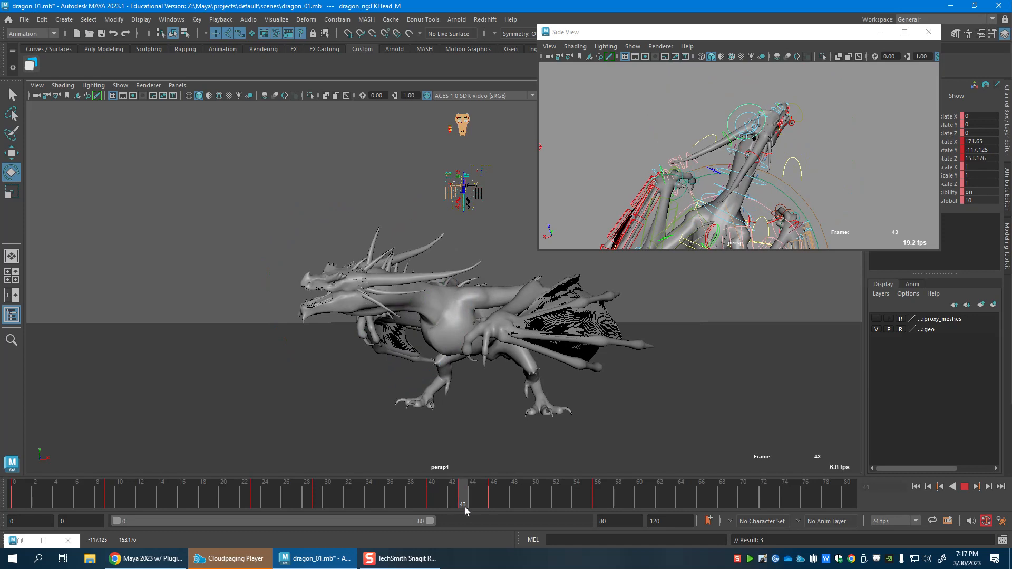
# Key the FK head control at frame 48, delete its key at frame 46 and play back the turn.
pyautogui.hotkey('alt', 'v')
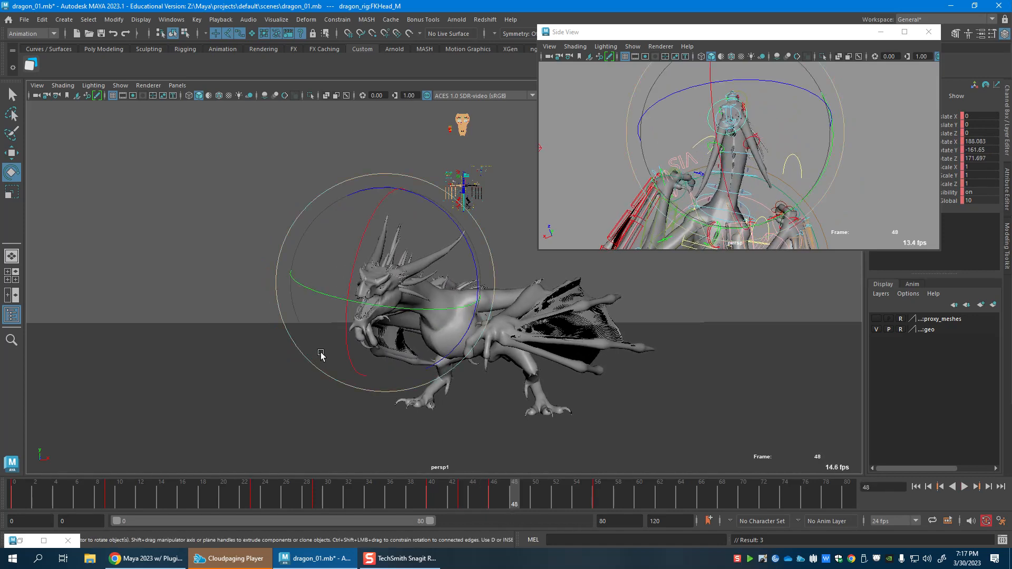
pyautogui.press('s')
pyautogui.click(494, 499)
pyautogui.press('Delete')
pyautogui.click(440, 501)
pyautogui.hotkey('alt', 'v')
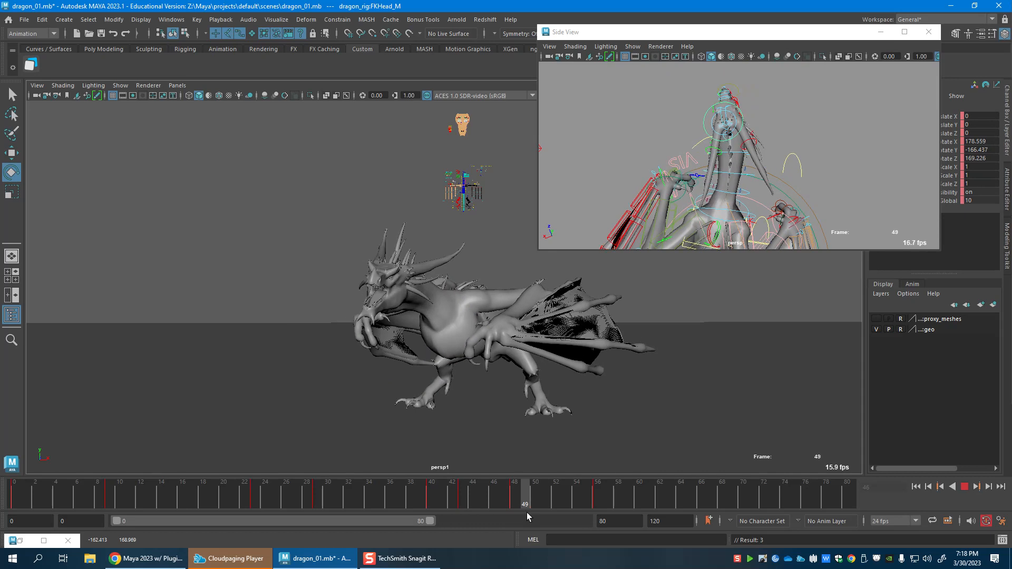
# Rotate the FK head control slightly at frame 52 and play back the end of the turn.
pyautogui.click(560, 504)
pyautogui.moveTo(393, 350); pyautogui.dragTo(396, 361)
pyautogui.click(499, 492)
pyautogui.hotkey('alt', 'v')
pyautogui.click(614, 501)
# Select the root control in the Side View, review its motion and rotate it at frame 49 to about -18.6 in Y.
pyautogui.press('w')
pyautogui.keyDown('alt'); pyautogui.moveTo(733, 165); pyautogui.dragTo(728, 93, button='middle'); pyautogui.keyUp('alt')
pyautogui.scroll(-3, 757, 120)
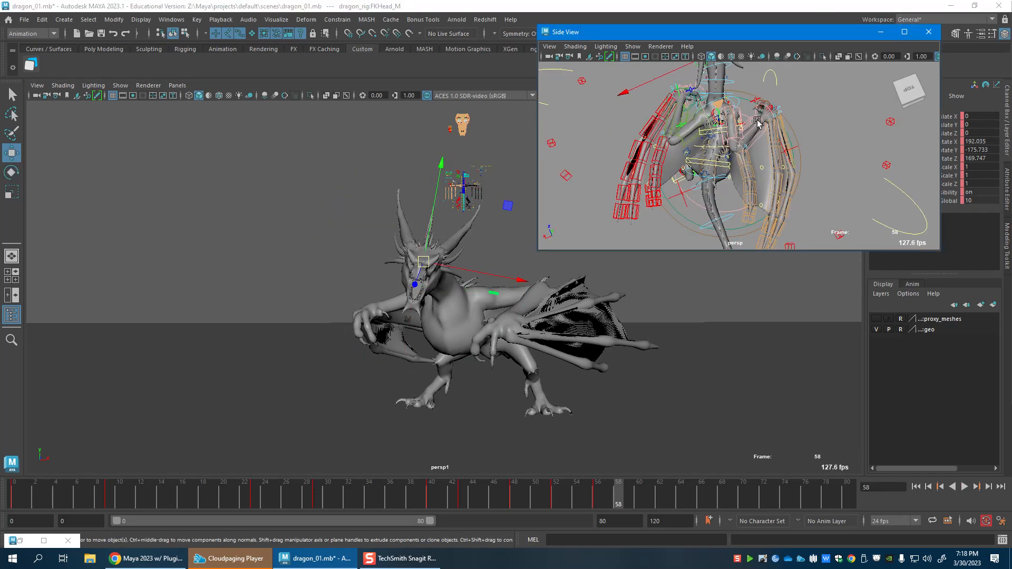
pyautogui.click(710, 176)
pyautogui.click(413, 501)
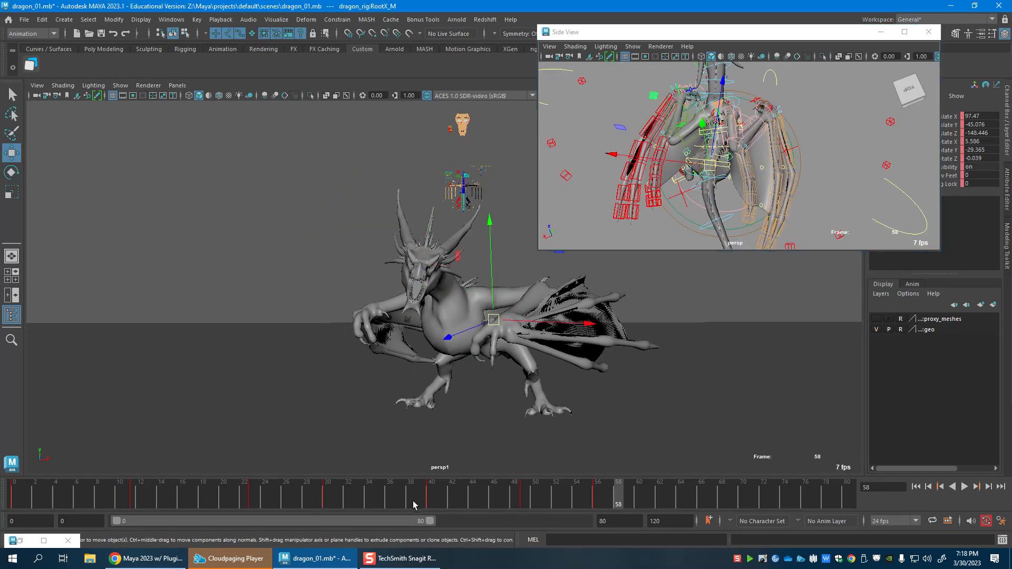
pyautogui.hotkey('alt', 'v')
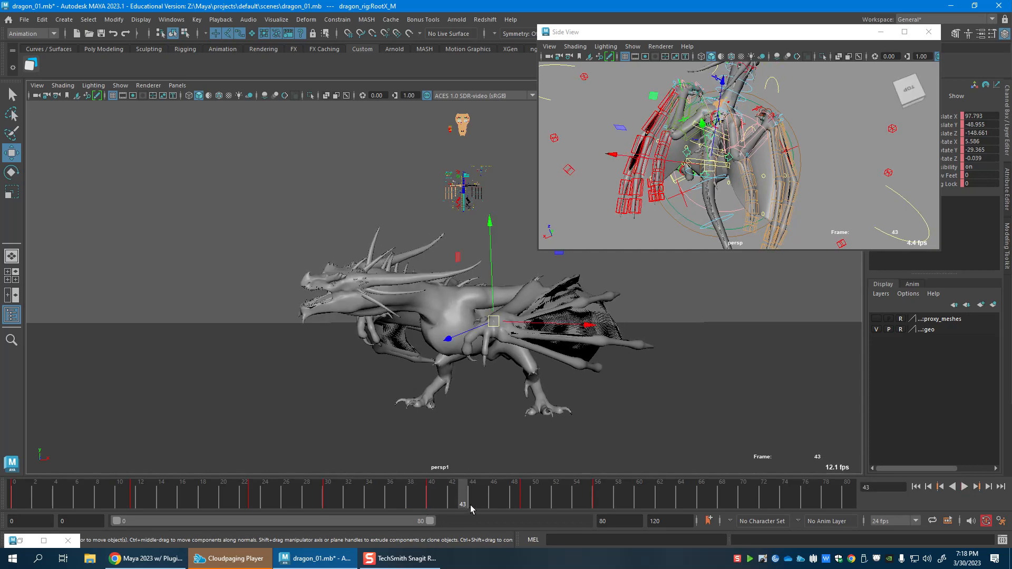
pyautogui.press('e')
pyautogui.moveTo(501, 340); pyautogui.dragTo(520, 337)
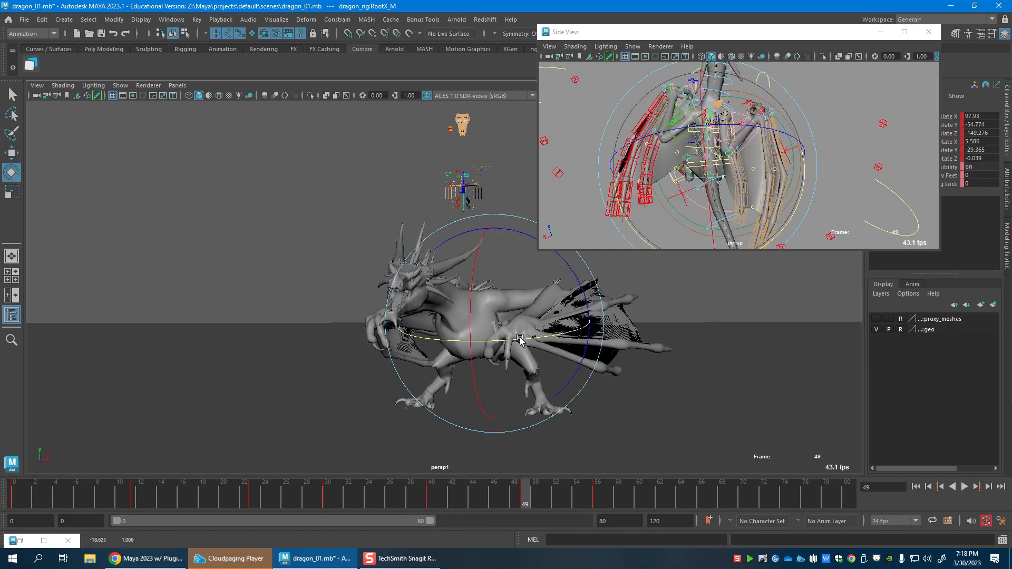
# Try rotating the root control at frame 45 to about -22.1 in Y and -10 in Z, and play back the turn.
pyautogui.press('w')
pyautogui.moveTo(395, 499); pyautogui.dragTo(483, 501)
pyautogui.press('e')
pyautogui.moveTo(558, 262); pyautogui.dragTo(568, 275)
pyautogui.hotkey('alt', 'v')
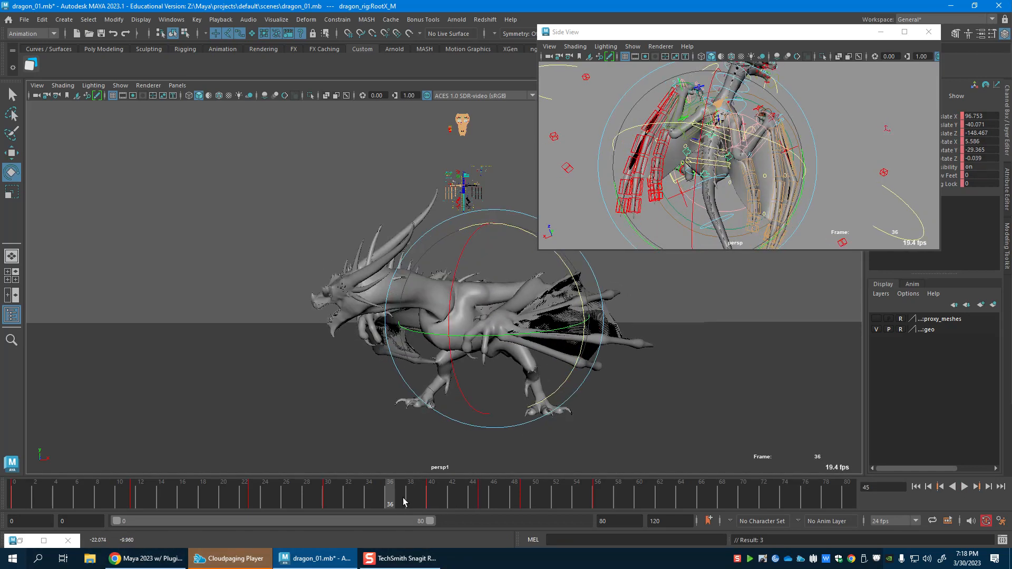
pyautogui.moveTo(495, 504)
pyautogui.mouseDown()
pyautogui.moveTo(583, 494)
pyautogui.moveTo(563, 504)
pyautogui.moveTo(413, 495)
pyautogui.moveTo(477, 500)
pyautogui.mouseUp()
pyautogui.hotkey('alt', 'v')
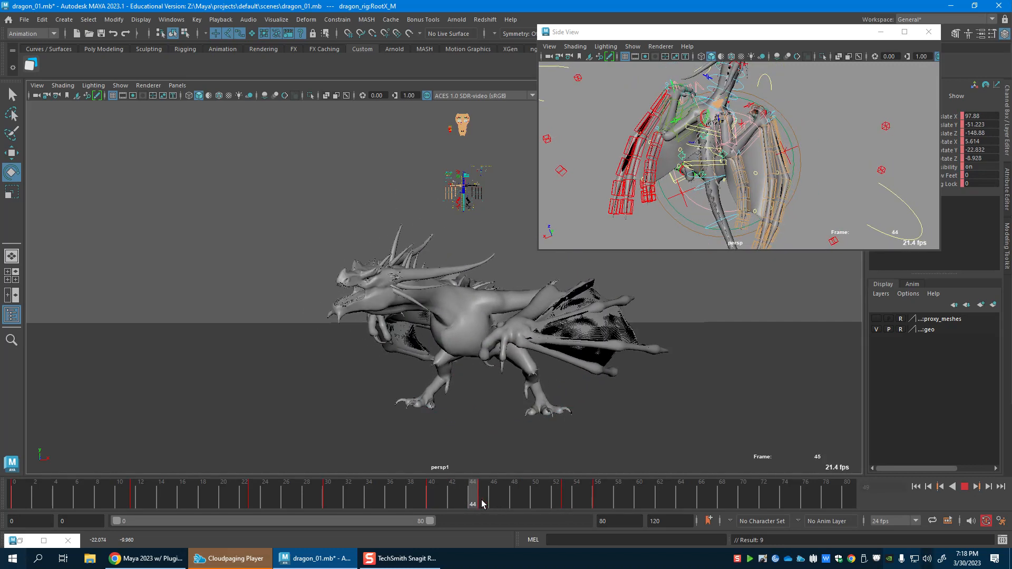
# Move the root control along X toward the dragon's tail, play it back and lower the body at frame 46.
pyautogui.hotkey('alt', 'v')
pyautogui.moveTo(505, 327); pyautogui.dragTo(535, 327)
pyautogui.moveTo(399, 493); pyautogui.dragTo(514, 500)
pyautogui.hotkey('alt', 'v')
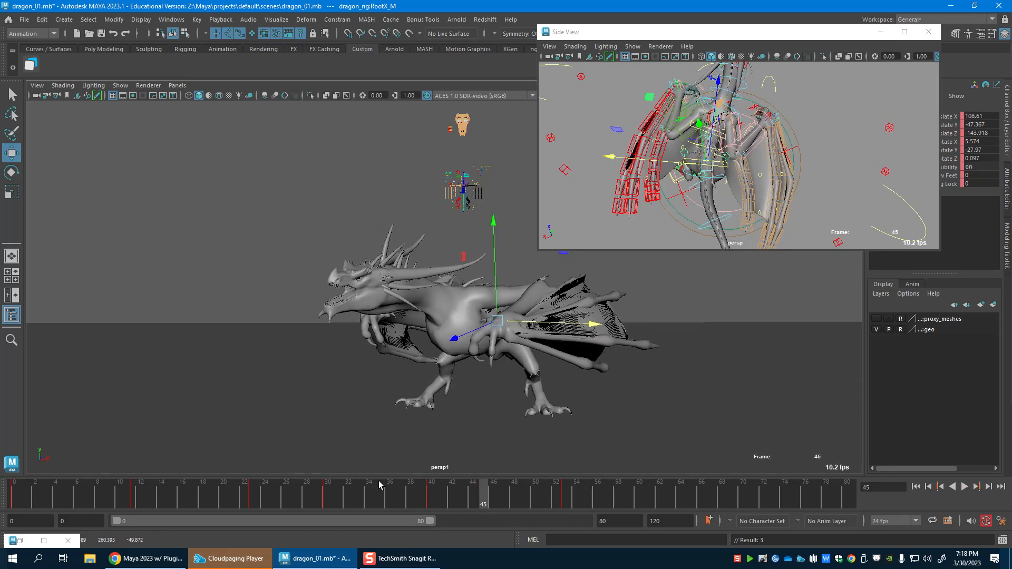
pyautogui.moveTo(489, 313); pyautogui.dragTo(491, 326)
pyautogui.press('e')
# Move the root control along X to about 138.5 at frame 61 and play back the animation.
pyautogui.moveTo(381, 496); pyautogui.dragTo(650, 497)
pyautogui.press('w')
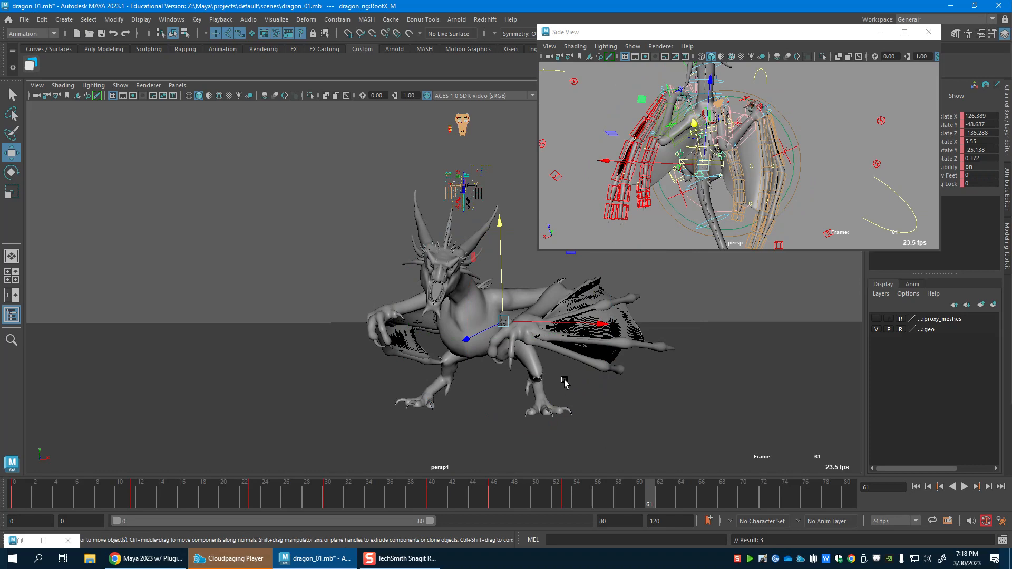
pyautogui.moveTo(523, 323); pyautogui.dragTo(532, 328)
pyautogui.hotkey('alt', 'v')
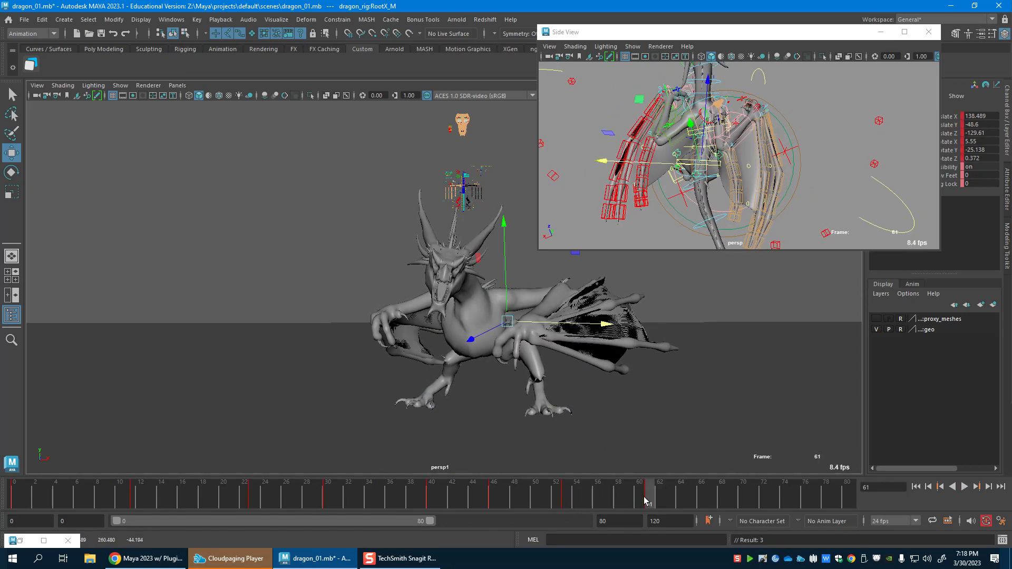
# Move the root control along X to about 148.8 at frame 61.
pyautogui.keyDown('alt'); pyautogui.moveTo(712, 180); pyautogui.dragTo(576, 165); pyautogui.keyUp('alt')
pyautogui.keyDown('alt'); pyautogui.moveTo(765, 148); pyautogui.dragTo(691, 129); pyautogui.keyUp('alt')
pyautogui.keyDown('alt'); pyautogui.moveTo(691, 129); pyautogui.dragTo(824, 128, button='right'); pyautogui.keyUp('alt')
pyautogui.keyDown('alt'); pyautogui.moveTo(825, 128); pyautogui.dragTo(859, 126); pyautogui.keyUp('alt')
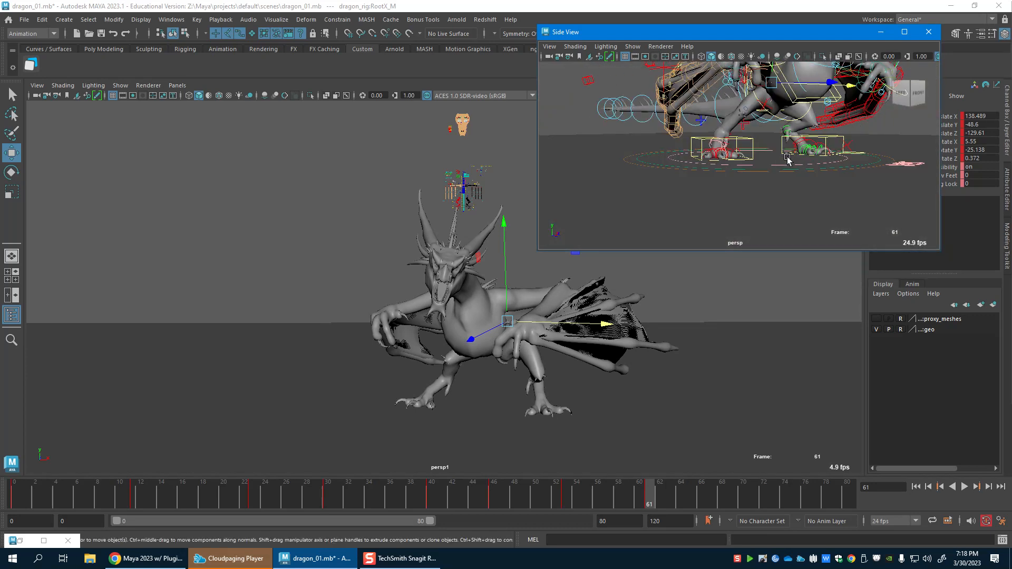
pyautogui.moveTo(654, 487)
pyautogui.mouseDown()
pyautogui.moveTo(536, 501)
pyautogui.moveTo(651, 495)
pyautogui.mouseUp()
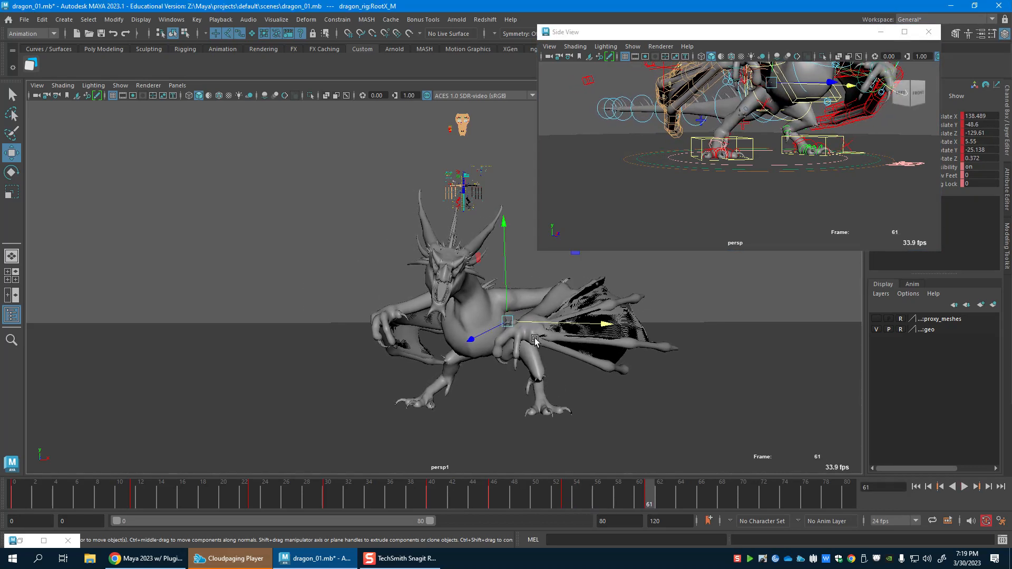
pyautogui.moveTo(548, 325); pyautogui.dragTo(550, 325)
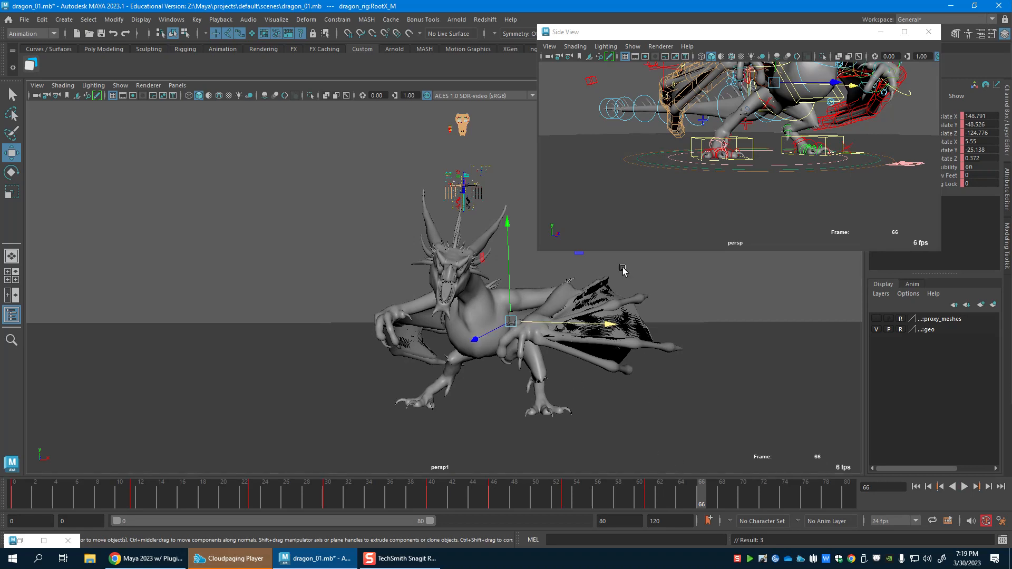
# Review the root's motion after frame 61 and set its Y rotation to 0 at frame 74.
pyautogui.keyDown('alt'); pyautogui.moveTo(719, 153); pyautogui.dragTo(721, 222); pyautogui.keyUp('alt')
pyautogui.moveTo(657, 502); pyautogui.dragTo(663, 499)
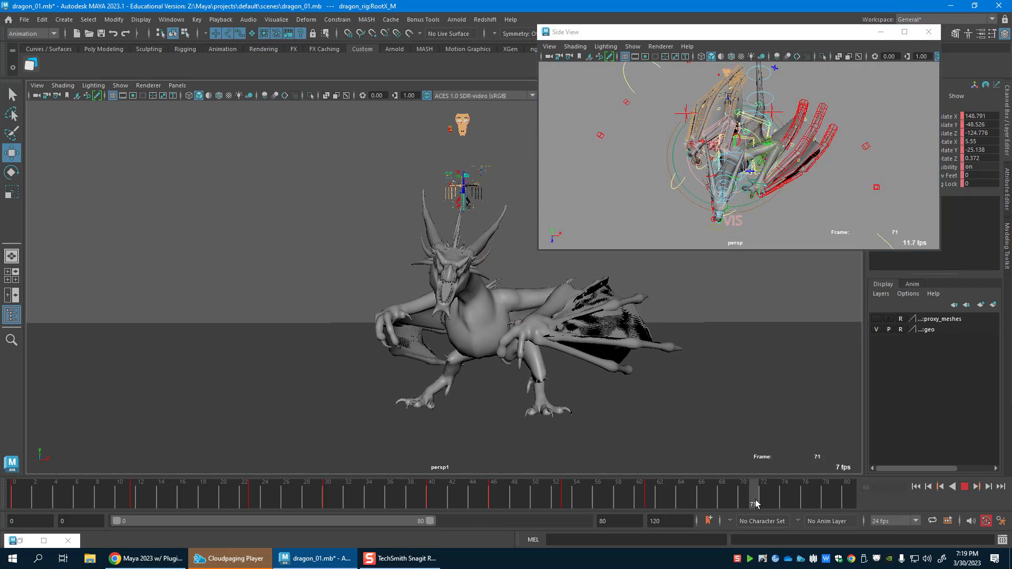
pyautogui.moveTo(653, 507); pyautogui.dragTo(666, 508)
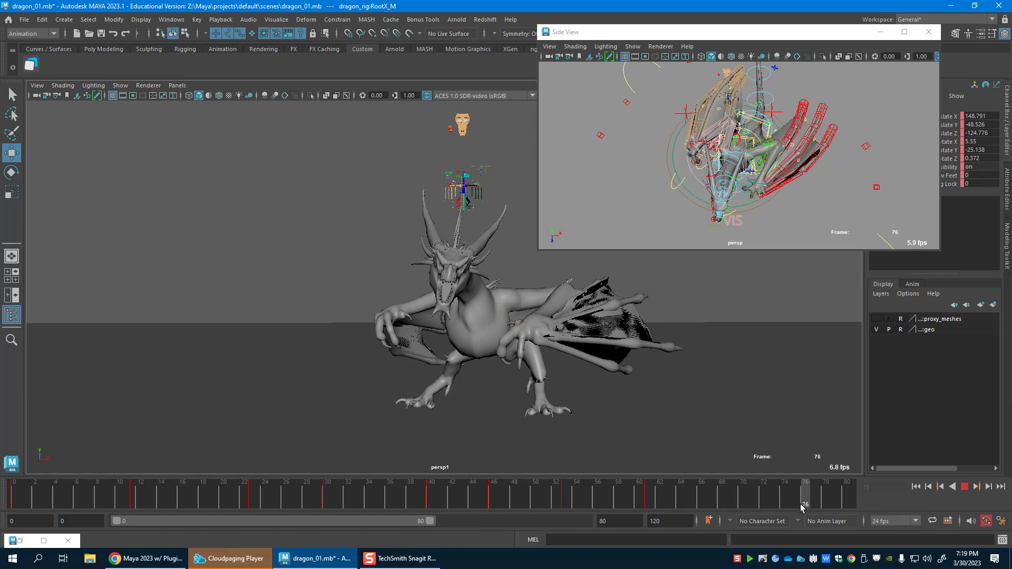
pyautogui.keyDown('alt'); pyautogui.moveTo(782, 195); pyautogui.dragTo(733, 150); pyautogui.keyUp('alt')
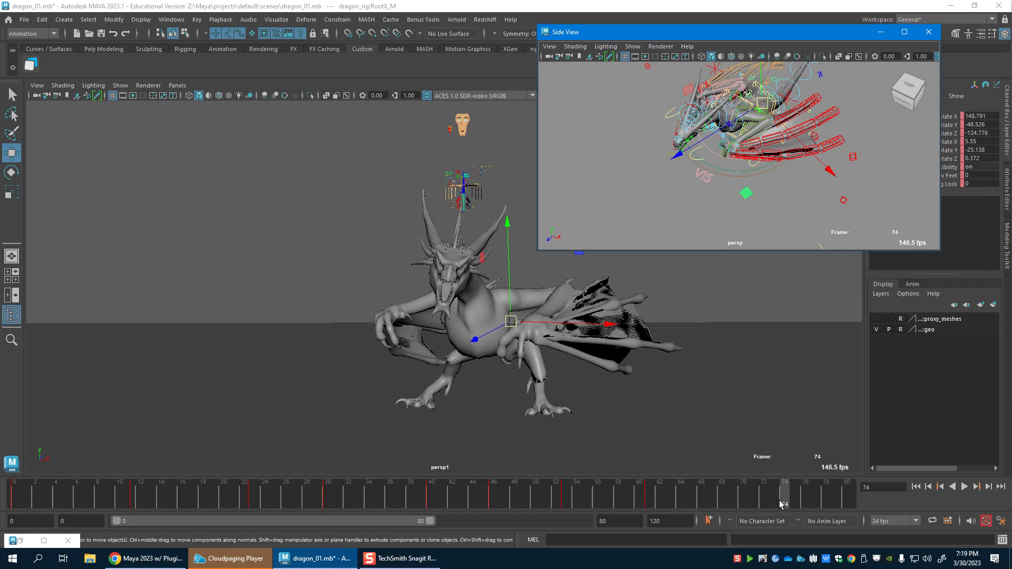
pyautogui.keyDown('alt'); pyautogui.moveTo(741, 157); pyautogui.dragTo(752, 182); pyautogui.keyUp('alt')
pyautogui.press('e')
pyautogui.click(984, 152)
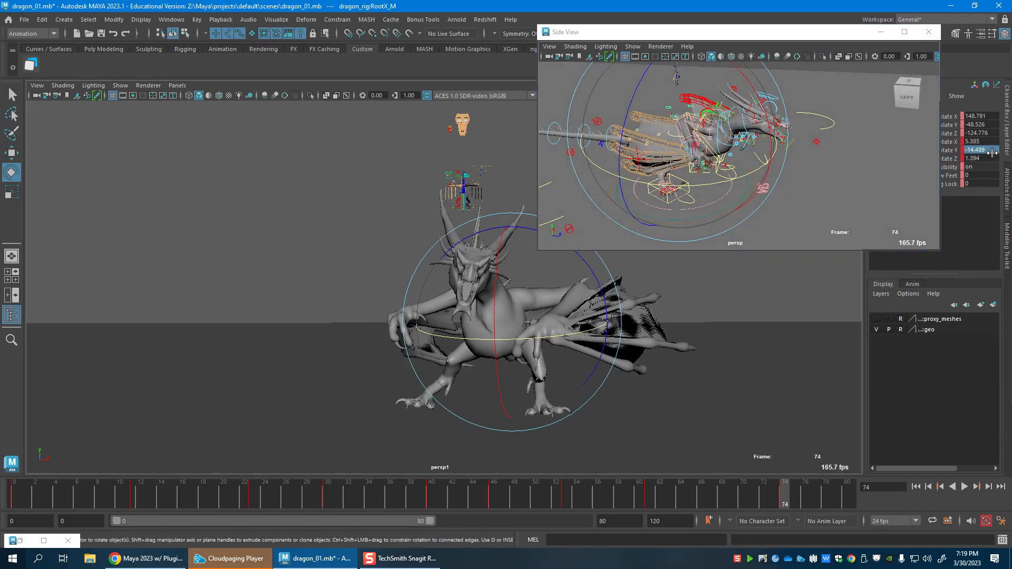
pyautogui.write('0')
pyautogui.press('Return')
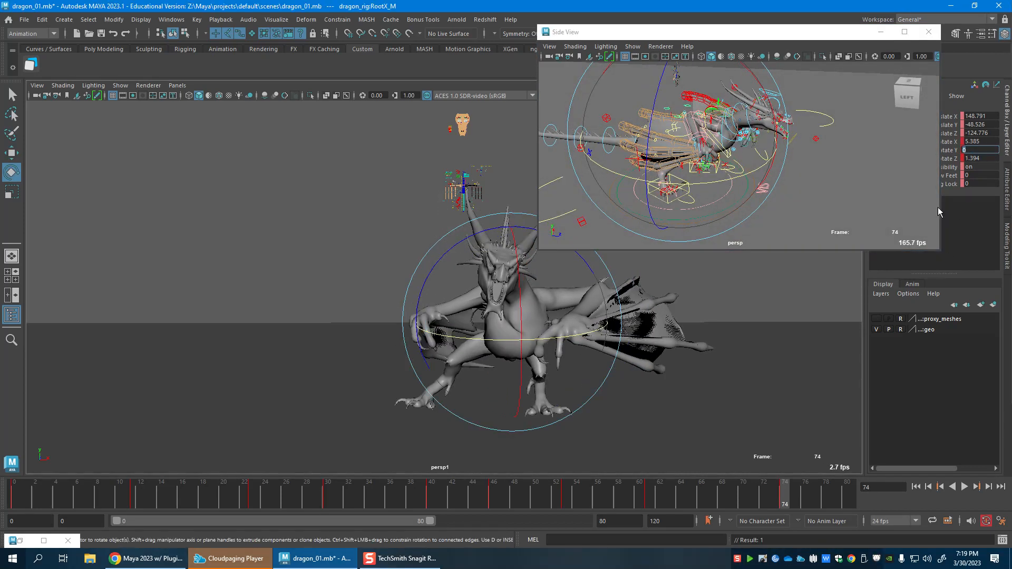
# Set the root control's X rotation to 0 at frame 74 and move it forward to about 142.9 in Z.
pyautogui.keyDown('alt'); pyautogui.moveTo(792, 216); pyautogui.dragTo(741, 166); pyautogui.keyUp('alt')
pyautogui.press('w')
pyautogui.click(983, 139)
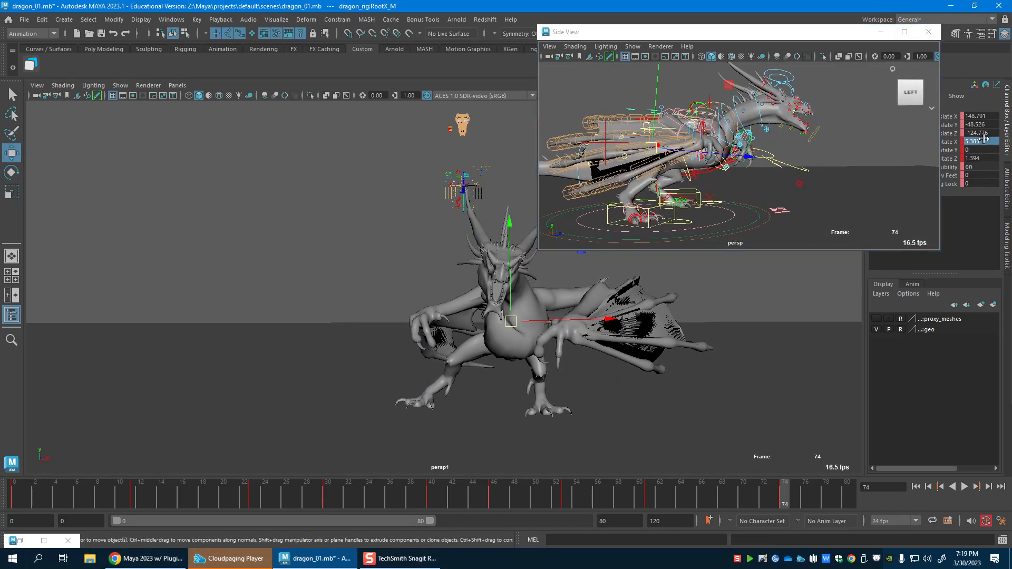
pyautogui.write('0')
pyautogui.press('Return')
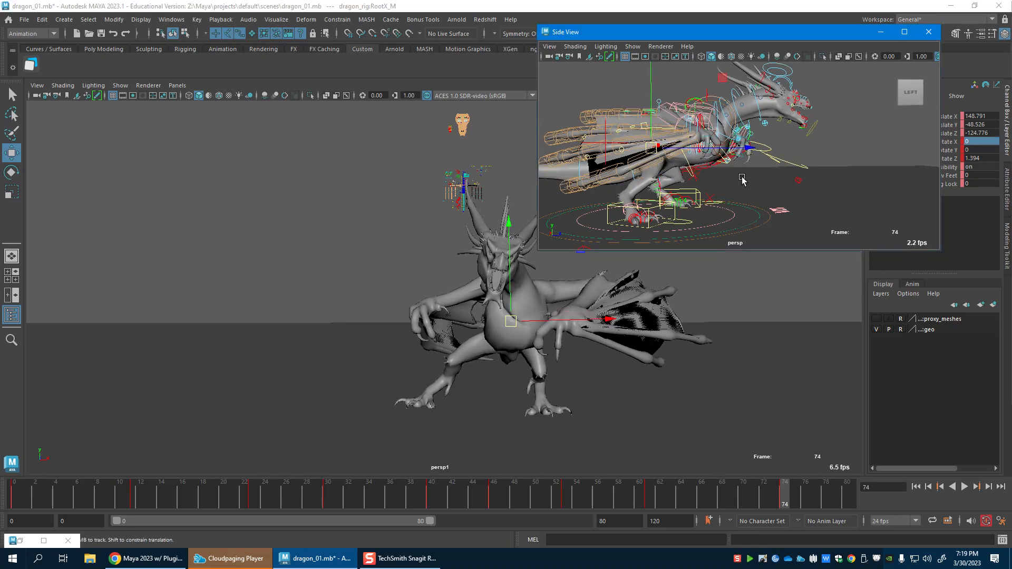
pyautogui.moveTo(658, 492); pyautogui.dragTo(785, 500)
pyautogui.moveTo(739, 147); pyautogui.dragTo(807, 136)
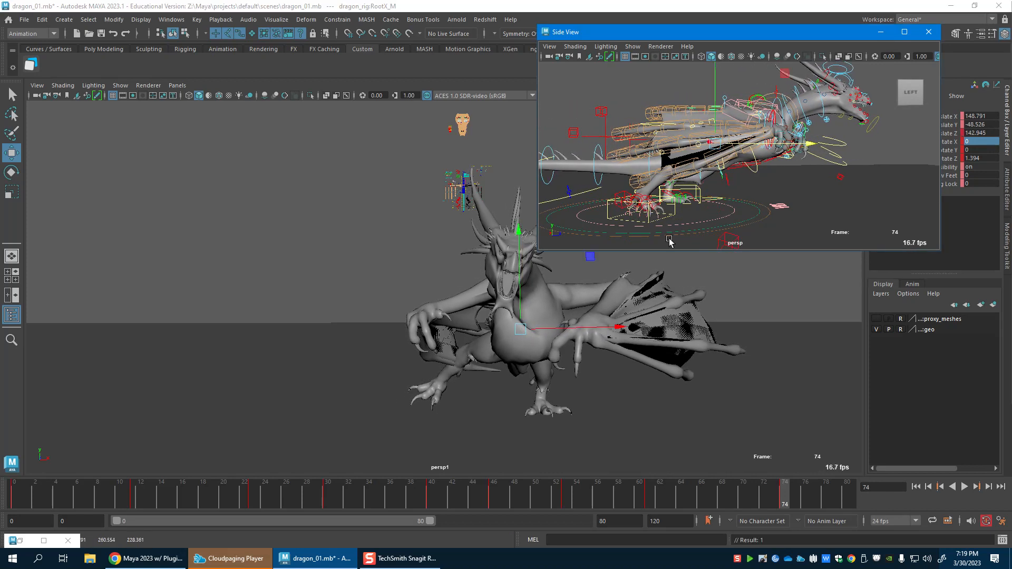
# Step the right foot IK control forward at frame 74 to about 396.9 in Z, turned to about -4.6 in Y.
pyautogui.click(626, 218)
pyautogui.click(613, 218)
pyautogui.keyDown('alt'); pyautogui.moveTo(614, 218); pyautogui.dragTo(583, 234, button='middle'); pyautogui.keyUp('alt')
pyautogui.moveTo(690, 232); pyautogui.dragTo(827, 192)
pyautogui.press('e')
pyautogui.keyDown('alt'); pyautogui.moveTo(764, 214); pyautogui.dragTo(843, 203); pyautogui.keyUp('alt')
pyautogui.keyDown('alt'); pyautogui.moveTo(690, 201); pyautogui.dragTo(784, 207, button='right'); pyautogui.keyUp('alt')
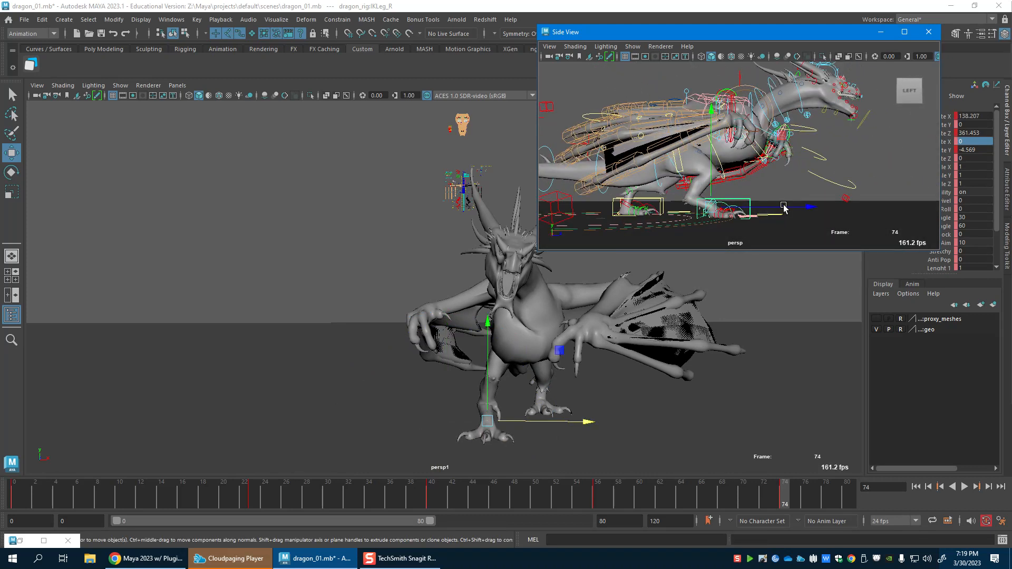
pyautogui.moveTo(784, 207); pyautogui.dragTo(801, 208)
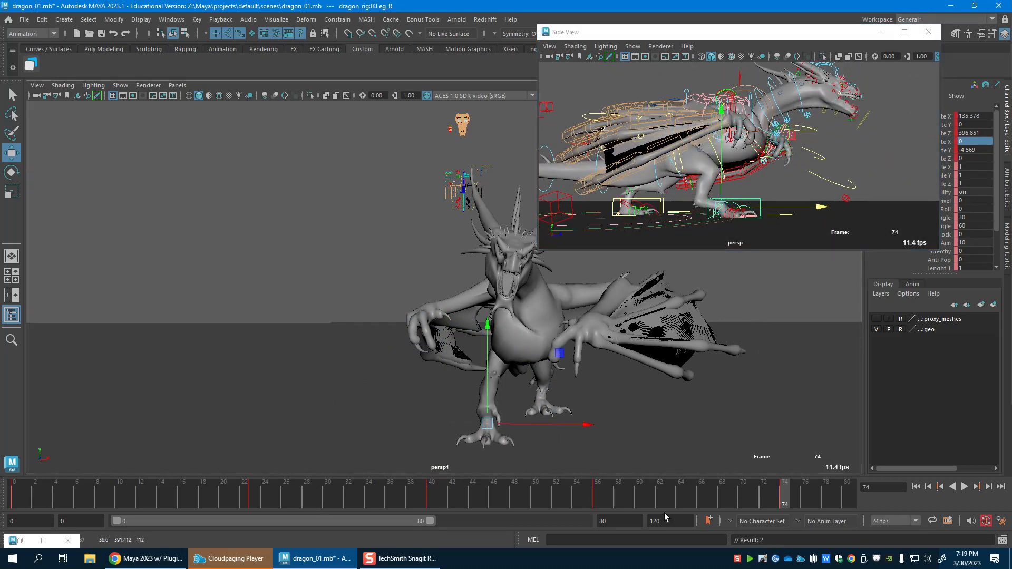
# Key the right foot IK control at frame 66 with its frame 56 pose and check the step up to frame 74.
pyautogui.moveTo(583, 499)
pyautogui.mouseDown()
pyautogui.moveTo(611, 501)
pyautogui.moveTo(597, 505)
pyautogui.mouseUp()
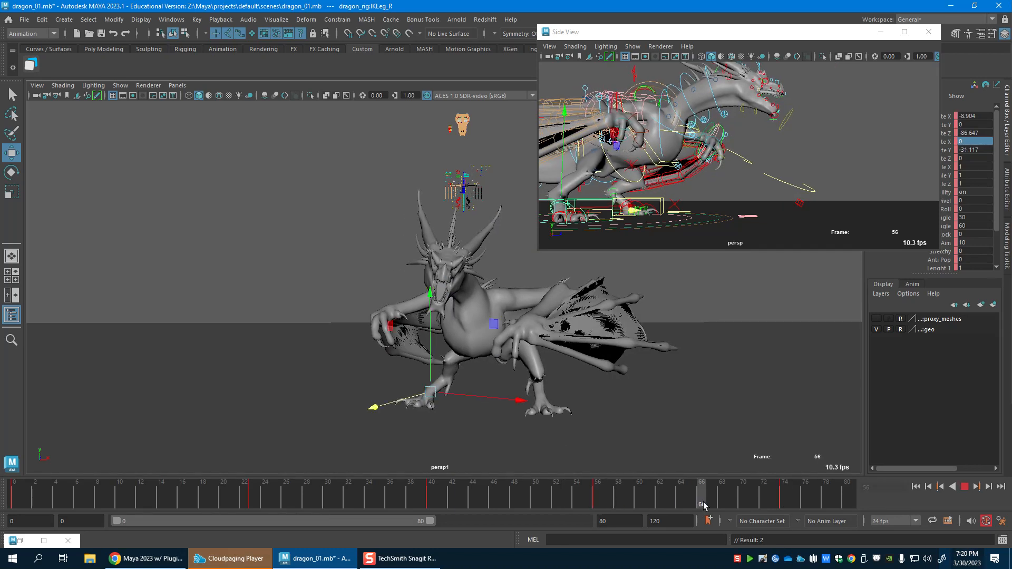
pyautogui.hotkey('alt', 'v')
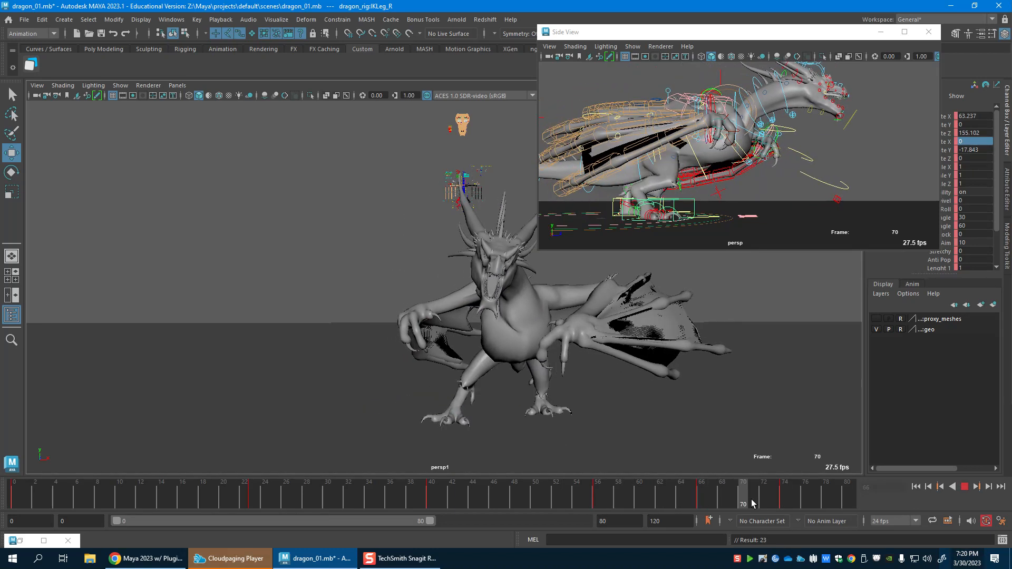
pyautogui.click(783, 501)
# Select the right toe roll control and rotate it to about 16 in X at frame 74.
pyautogui.keyDown('alt'); pyautogui.moveTo(756, 181); pyautogui.dragTo(677, 205); pyautogui.keyUp('alt')
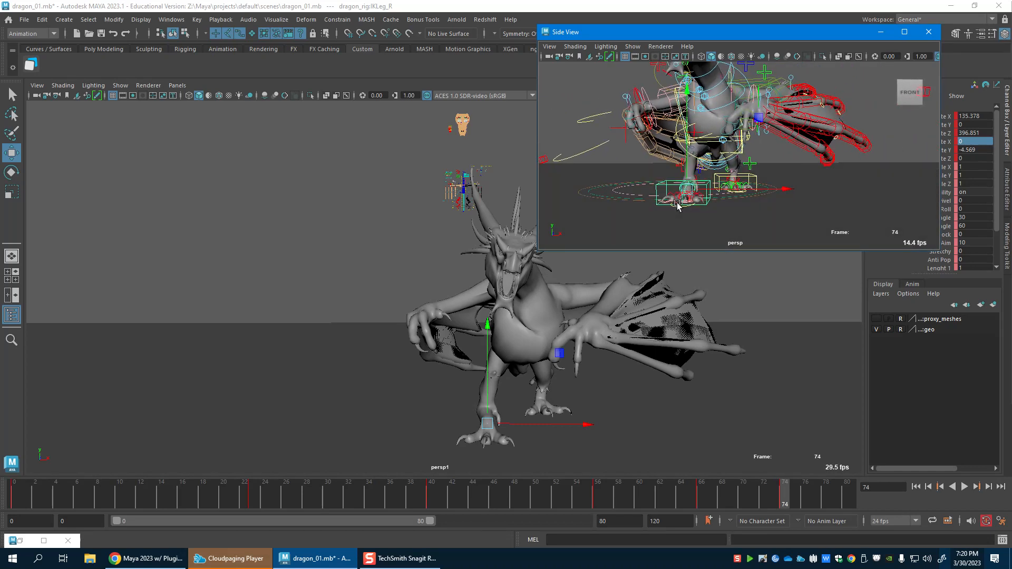
pyautogui.keyDown('alt'); pyautogui.moveTo(718, 147); pyautogui.dragTo(688, 247); pyautogui.keyUp('alt')
pyautogui.click(738, 156)
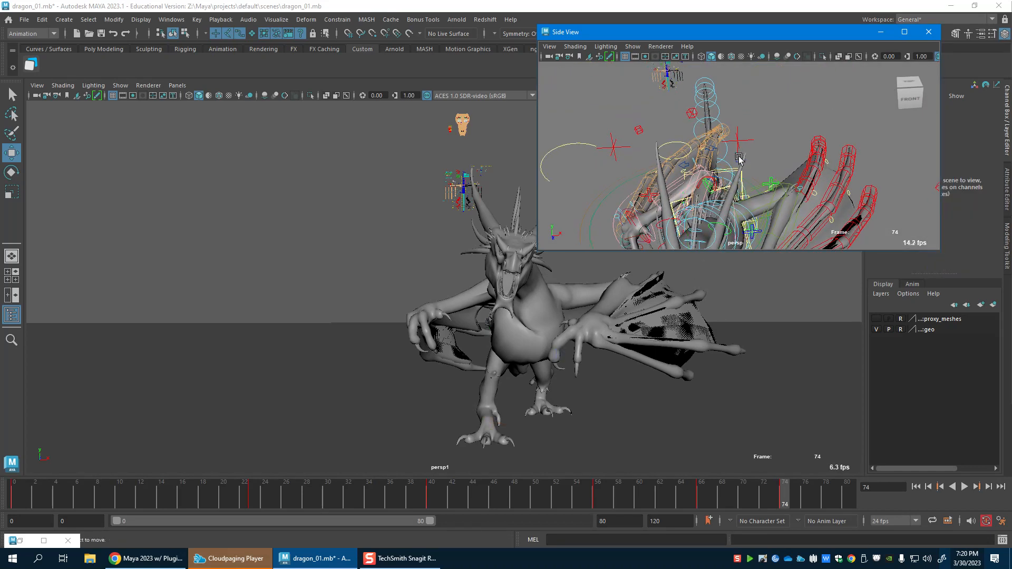
pyautogui.click(737, 166)
pyautogui.keyDown('alt'); pyautogui.moveTo(737, 166); pyautogui.dragTo(782, 165); pyautogui.keyUp('alt')
pyautogui.click(796, 163)
pyautogui.press('e')
pyautogui.moveTo(843, 108); pyautogui.dragTo(856, 139)
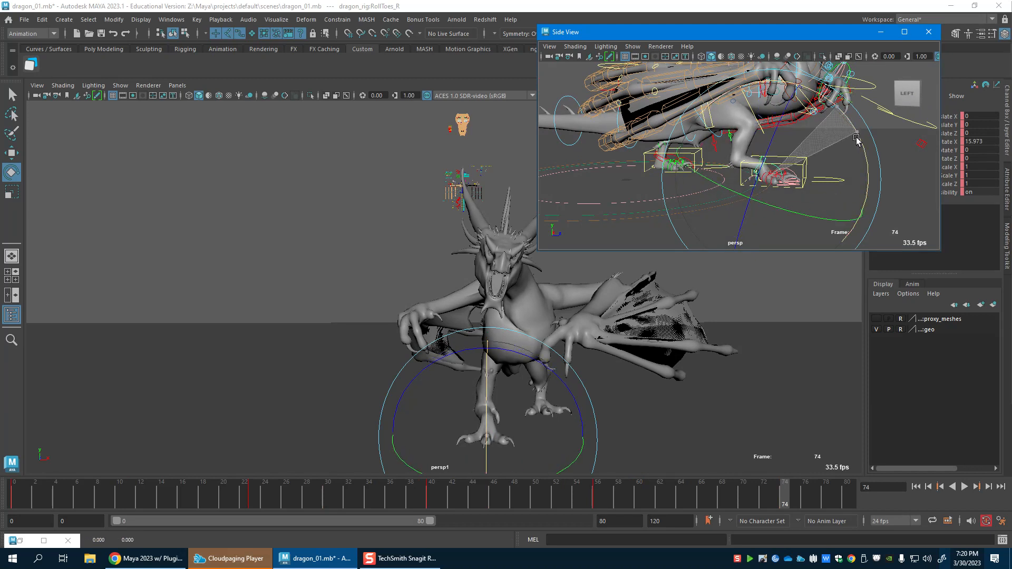
# Rotate the right ankle roll control to about 30.5 in X at frame 74.
pyautogui.scroll(3, 812, 179)
pyautogui.scroll(3, 764, 184)
pyautogui.press('w')
pyautogui.click(779, 153)
pyautogui.press('e')
pyautogui.moveTo(787, 83); pyautogui.dragTo(822, 125)
pyautogui.keyDown('alt'); pyautogui.moveTo(788, 206); pyautogui.dragTo(687, 176); pyautogui.keyUp('alt')
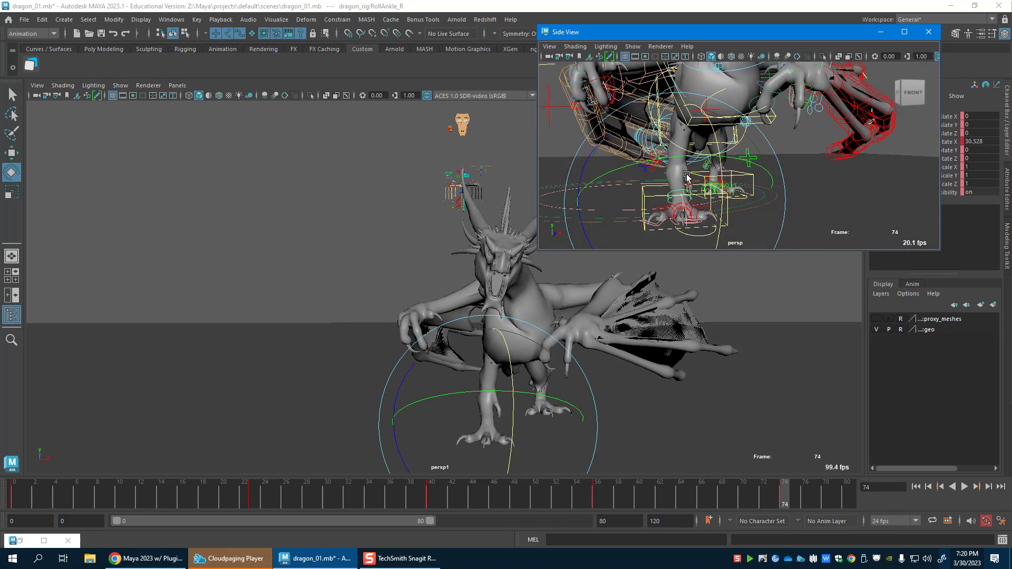
# Turn the right foot IK control outward to about -20.5 in Y at frame 74.
pyautogui.press('w')
pyautogui.click(721, 221)
pyautogui.press('e')
pyautogui.keyDown('alt'); pyautogui.moveTo(764, 246); pyautogui.dragTo(706, 215); pyautogui.keyUp('alt')
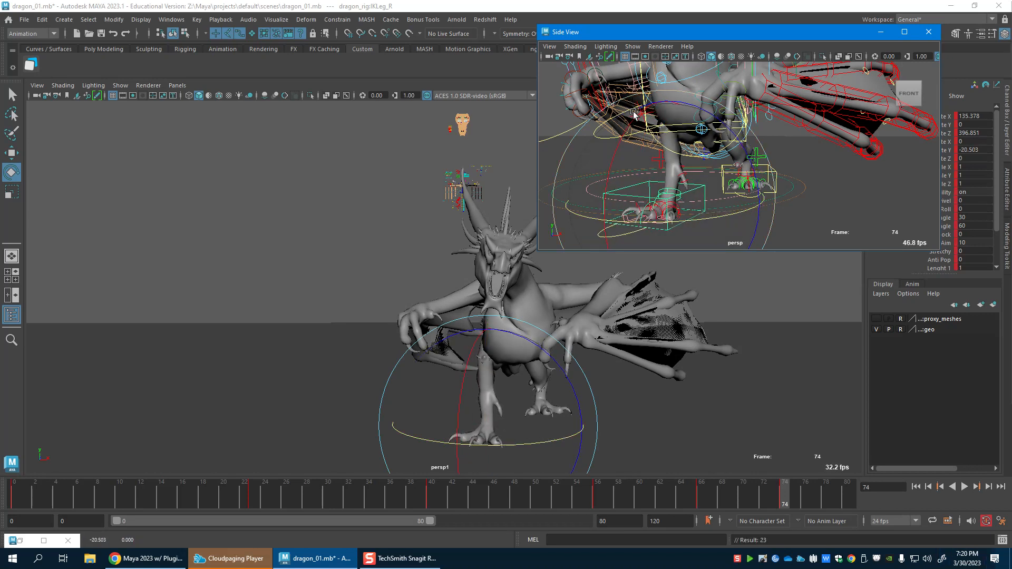
# Adjust the right knee's pole control at frame 74 and scrub through the step between frames 56 and 66.
pyautogui.press('w')
pyautogui.click(649, 132)
pyautogui.click(646, 119)
pyautogui.keyDown('alt'); pyautogui.moveTo(645, 120); pyautogui.dragTo(759, 118); pyautogui.keyUp('alt')
pyautogui.keyDown('alt'); pyautogui.moveTo(713, 167); pyautogui.dragTo(734, 185, button='middle'); pyautogui.keyUp('alt')
pyautogui.middleClick(849, 416)
pyautogui.click(599, 500)
pyautogui.moveTo(599, 500); pyautogui.dragTo(701, 500)
pyautogui.click(676, 200)
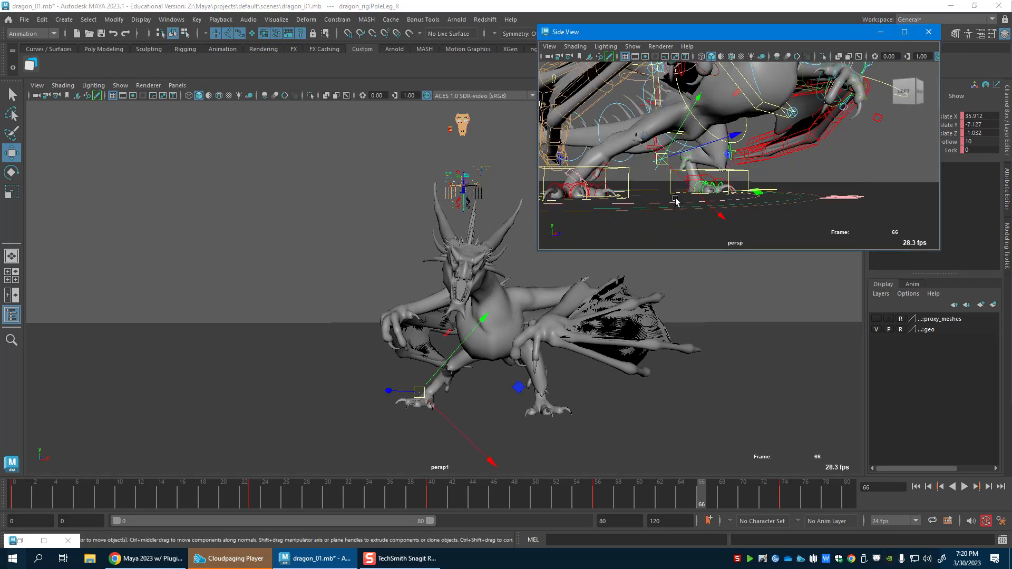
# Rotate the right foot IK control at frame 68 to about 18.7, -35.2, -16.2 and lift it off the ground.
pyautogui.click(625, 180)
pyautogui.moveTo(699, 496); pyautogui.dragTo(722, 500)
pyautogui.press('e')
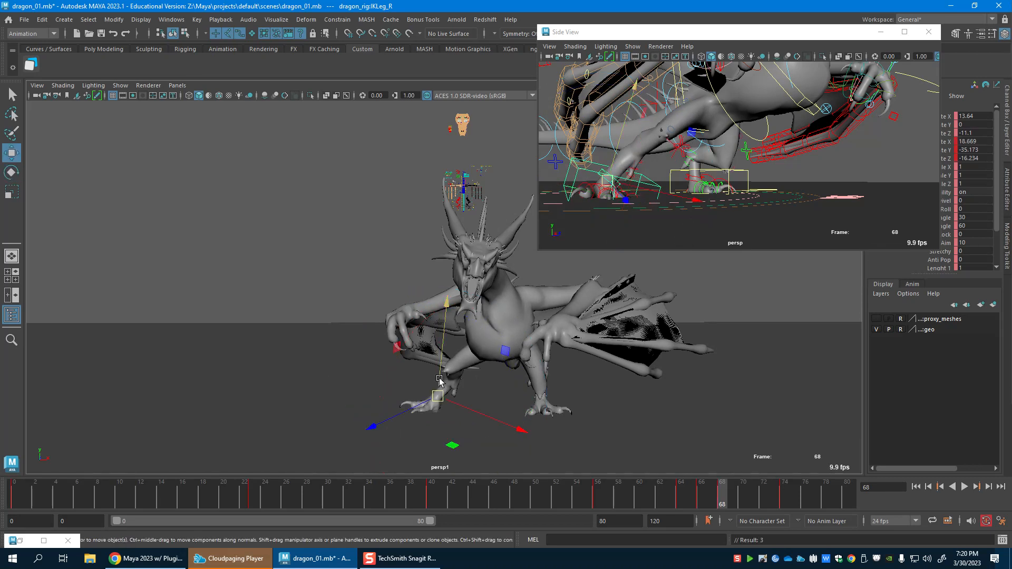
pyautogui.moveTo(440, 380); pyautogui.dragTo(441, 373)
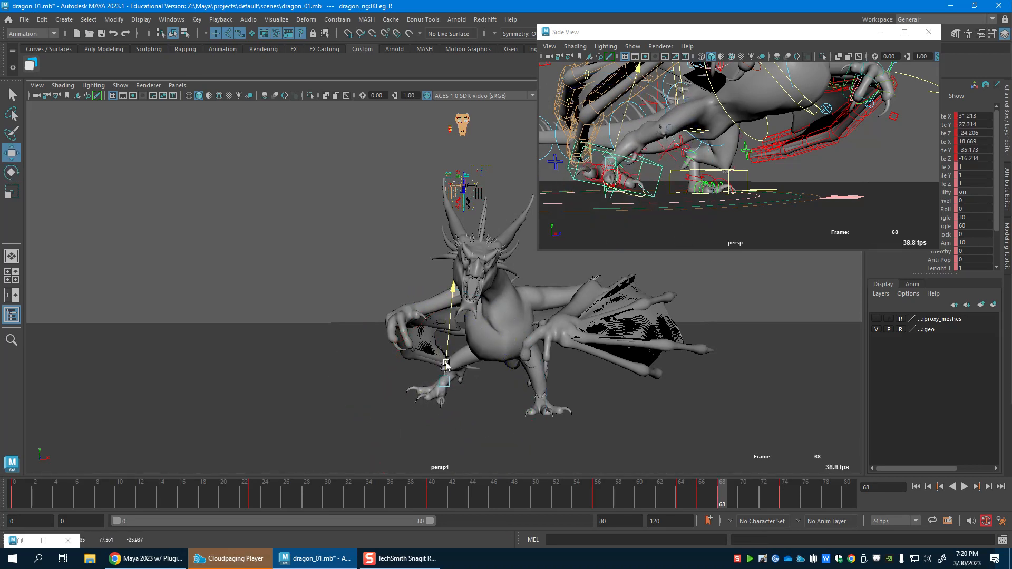
pyautogui.hotkey('alt', 'v')
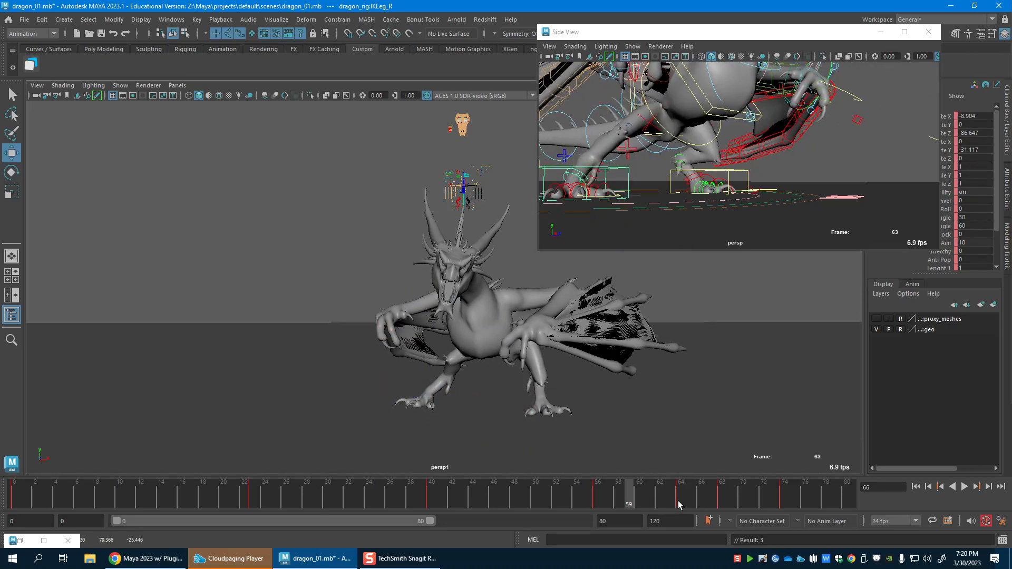
# Raise the right foot IK control at frame 71 to about 38.7 in Y and tilt it to about -8 in X.
pyautogui.hotkey('alt', 'v')
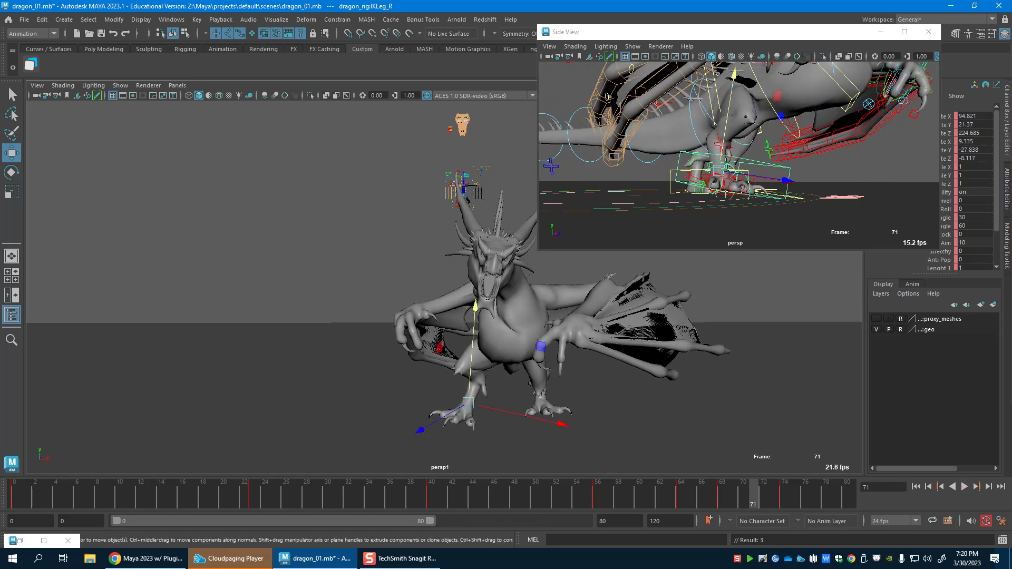
pyautogui.moveTo(473, 399); pyautogui.dragTo(501, 358)
pyautogui.press('e')
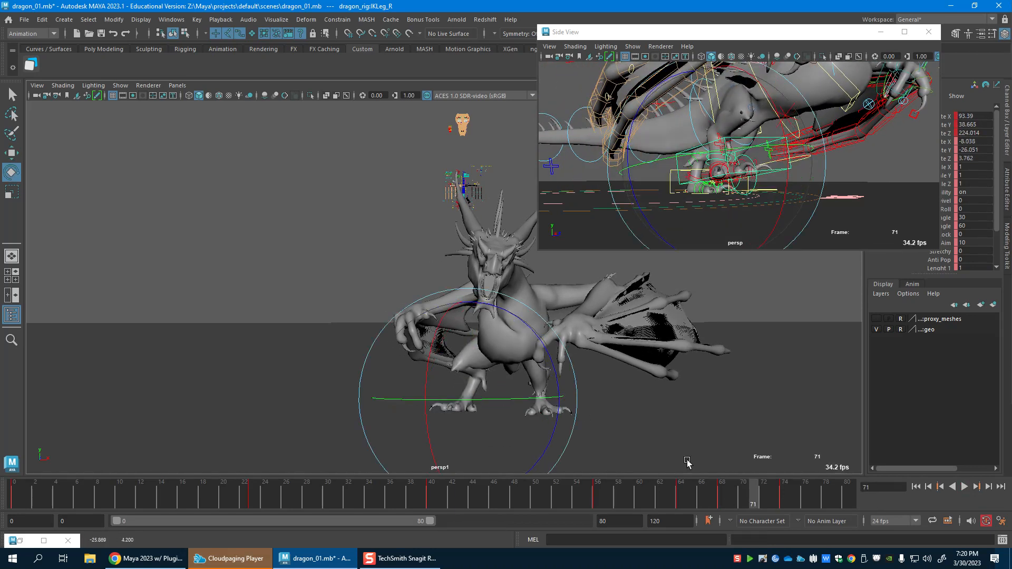
pyautogui.hotkey('alt', 'v')
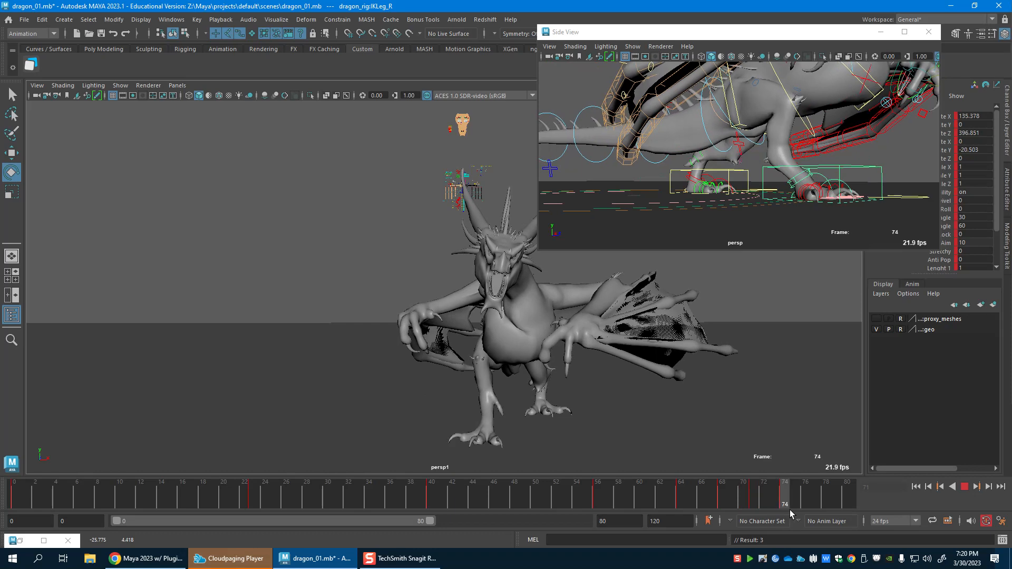
# Select the root control and raise the dragon's body at frame 68, in the middle of the step.
pyautogui.click(786, 509)
pyautogui.keyDown('alt'); pyautogui.moveTo(739, 188); pyautogui.dragTo(734, 128); pyautogui.keyUp('alt')
pyautogui.press('w')
pyautogui.click(731, 147)
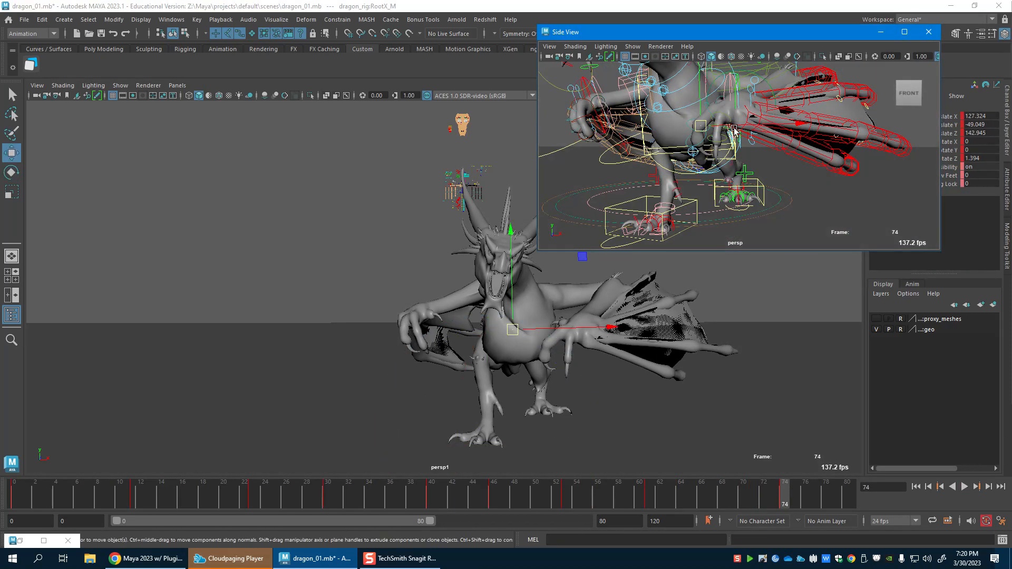
pyautogui.moveTo(586, 505); pyautogui.dragTo(719, 499)
pyautogui.moveTo(520, 325)
pyautogui.mouseDown()
pyautogui.moveTo(534, 319)
pyautogui.moveTo(528, 311)
pyautogui.mouseUp()
# Replace the root's frame 61 key with one at frame 58 and shift the root along X at frame 74.
pyautogui.moveTo(573, 491); pyautogui.dragTo(601, 498)
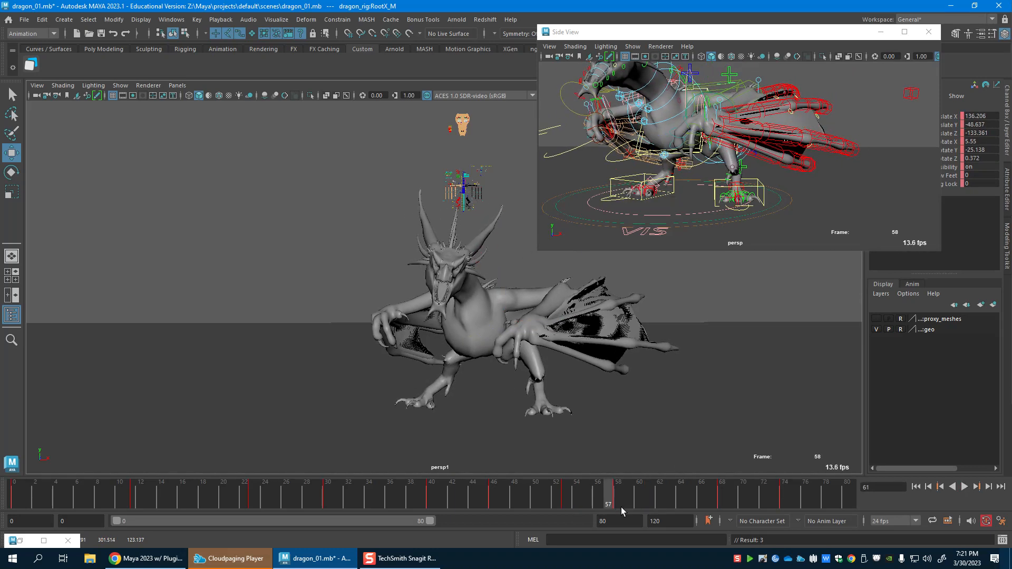
pyautogui.moveTo(693, 504); pyautogui.dragTo(770, 488)
pyautogui.moveTo(537, 330); pyautogui.dragTo(549, 331)
# Key the left foot IK control at frame 66 with its planted frame 56 pose and scrub on to frame 74.
pyautogui.click(758, 151)
pyautogui.keyDown('alt'); pyautogui.moveTo(762, 153); pyautogui.dragTo(760, 193); pyautogui.keyUp('alt')
pyautogui.click(762, 188)
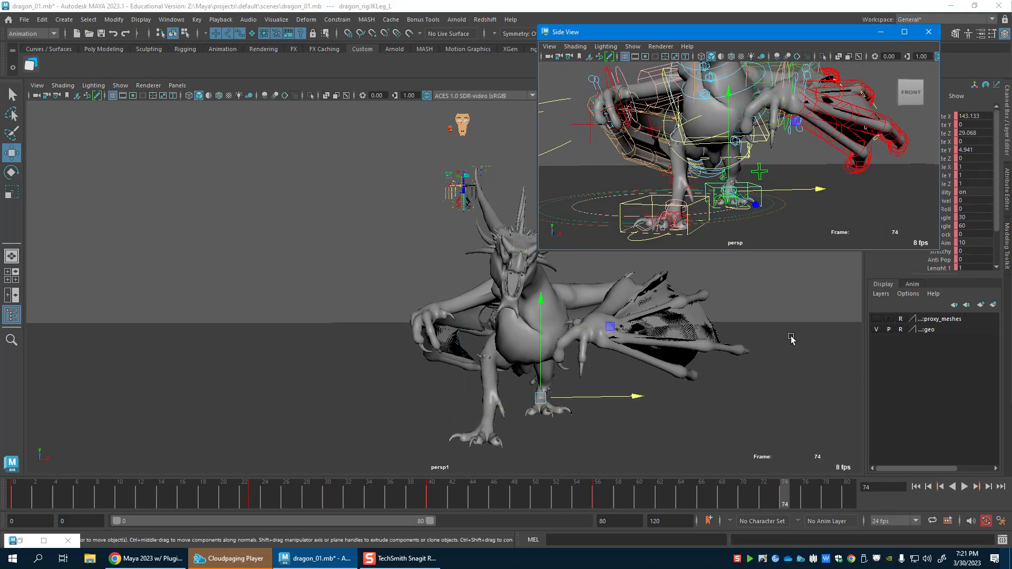
pyautogui.moveTo(595, 497); pyautogui.dragTo(702, 497)
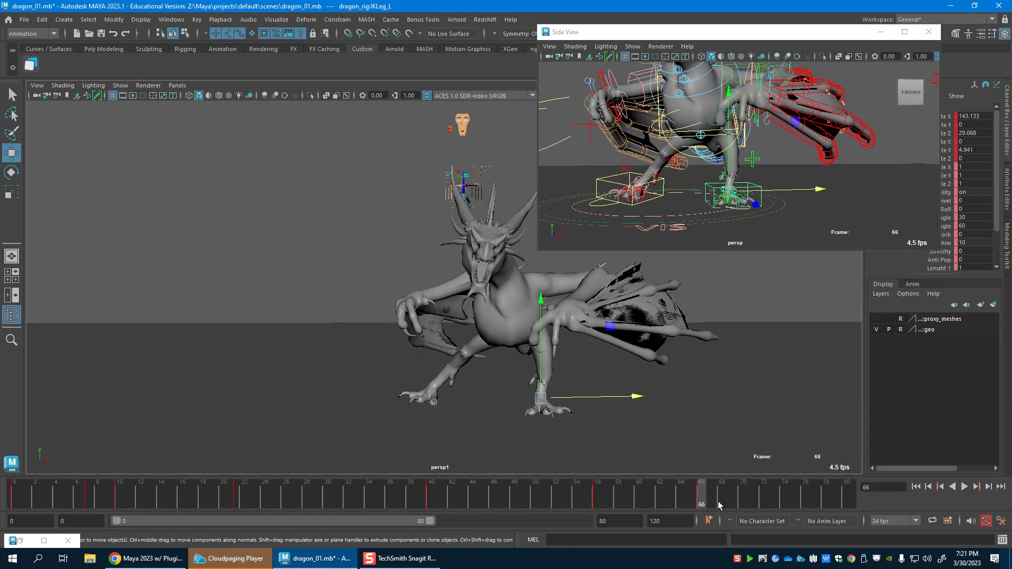
pyautogui.hotkey('alt', 'v')
pyautogui.moveTo(672, 500); pyautogui.dragTo(784, 506)
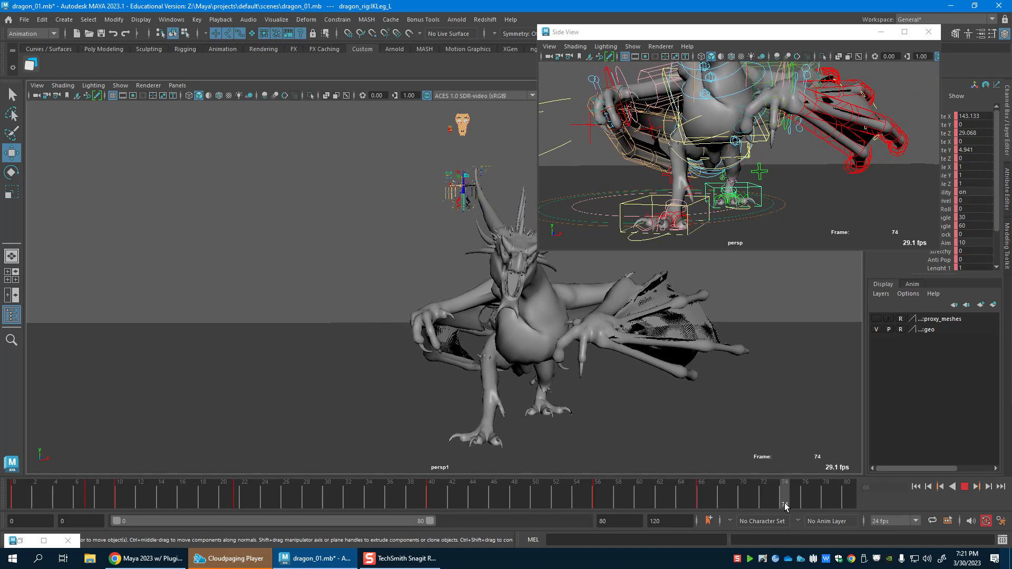
# Select the right FK shoulder control and rotate it at frame 56 to about -92.8, 18.5, -53.8.
pyautogui.keyDown('alt'); pyautogui.moveTo(706, 196); pyautogui.dragTo(723, 248); pyautogui.keyUp('alt')
pyautogui.keyDown('alt'); pyautogui.moveTo(701, 219); pyautogui.dragTo(684, 175, button='middle'); pyautogui.keyUp('alt')
pyautogui.click(695, 215)
pyautogui.keyDown('alt'); pyautogui.moveTo(672, 193); pyautogui.dragTo(690, 187); pyautogui.keyUp('alt')
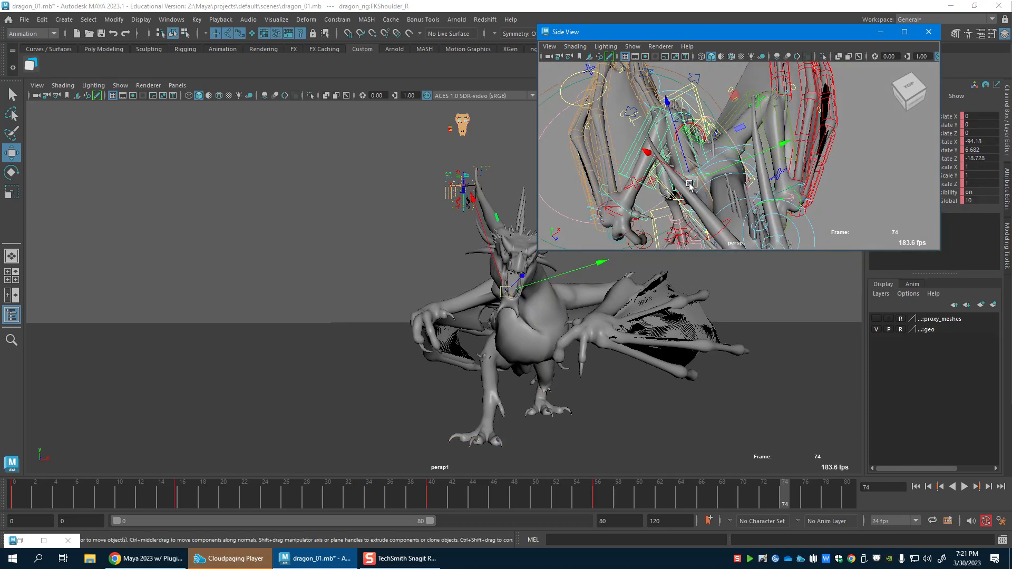
pyautogui.keyDown('alt'); pyautogui.moveTo(670, 178); pyautogui.dragTo(672, 143, button='middle'); pyautogui.keyUp('alt')
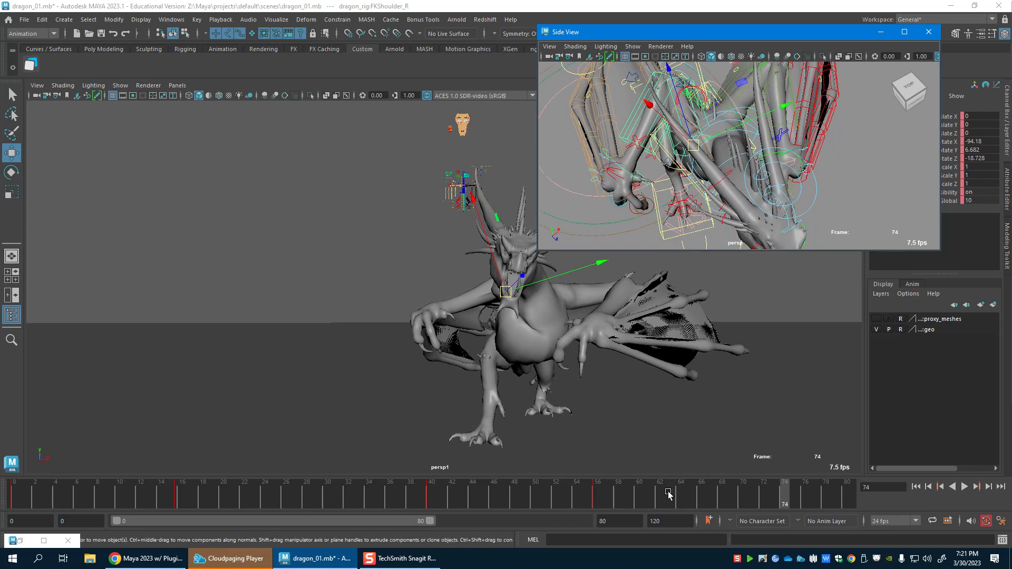
pyautogui.moveTo(689, 504); pyautogui.dragTo(699, 502)
pyautogui.moveTo(682, 499); pyautogui.dragTo(596, 500)
pyautogui.press('e')
pyautogui.moveTo(423, 393); pyautogui.dragTo(486, 273)
pyautogui.moveTo(458, 222); pyautogui.dragTo(511, 304)
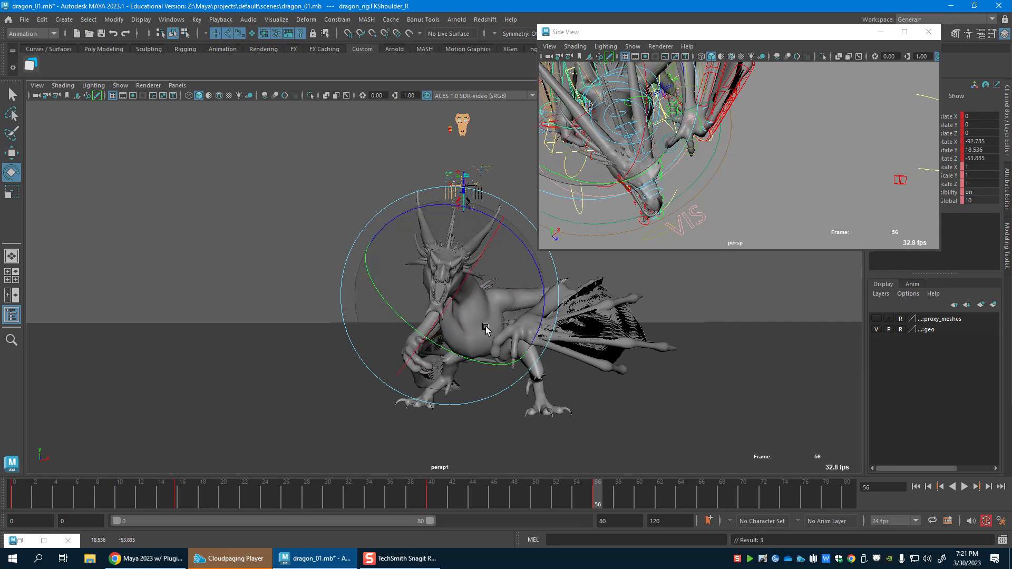
# Rotate the right FK shoulder control further at frame 56 to tuck the arm in, and play back the result.
pyautogui.moveTo(496, 503); pyautogui.dragTo(600, 504)
pyautogui.moveTo(450, 314); pyautogui.dragTo(542, 301)
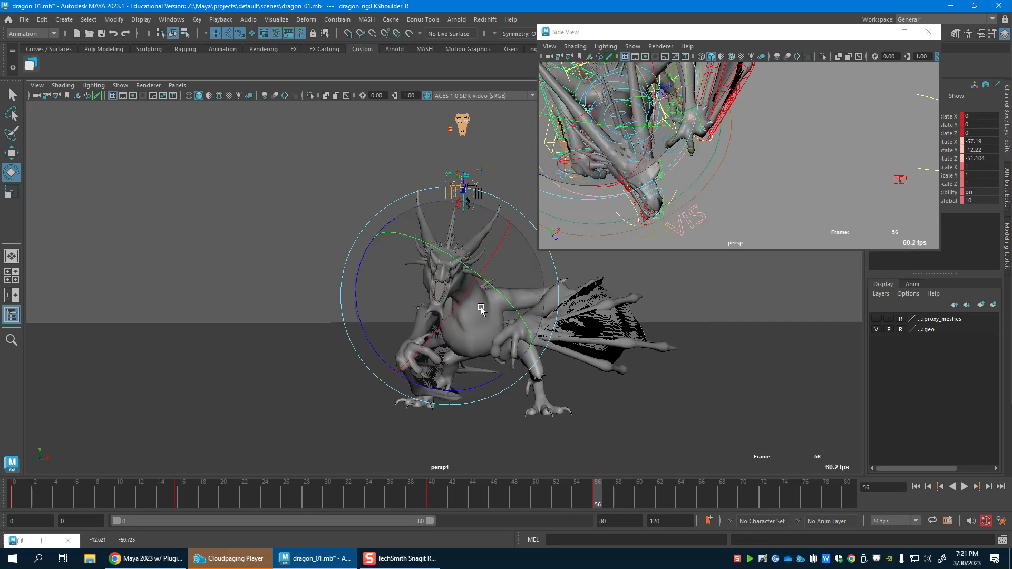
pyautogui.hotkey('alt', 'v')
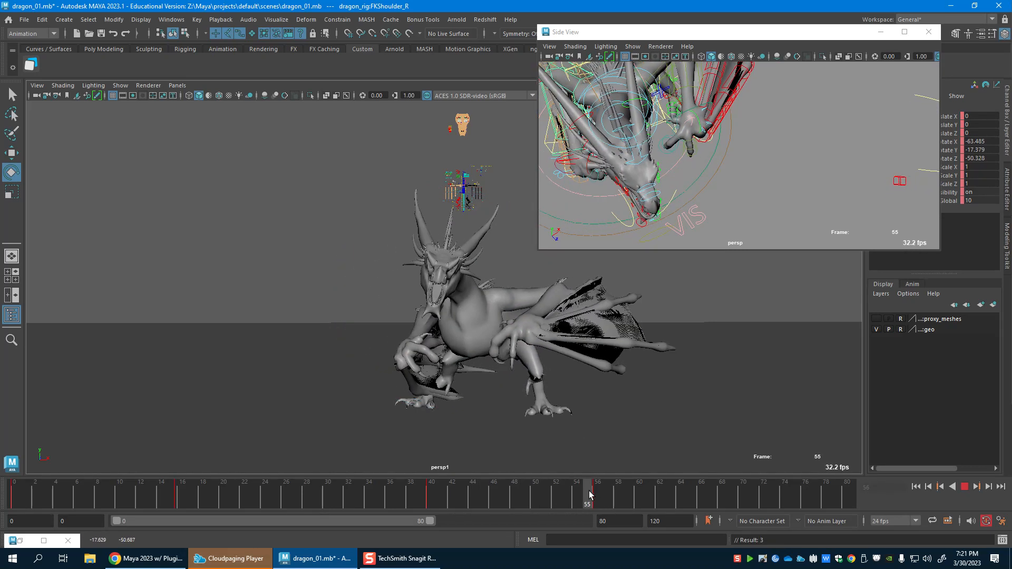
pyautogui.hotkey('alt', 'v')
# Raise the root control's Translate Y curve around frame 58 in the Graph Editor and scrub through the step to check it.
pyautogui.keyDown('alt'); pyautogui.moveTo(639, 176); pyautogui.dragTo(707, 130); pyautogui.keyUp('alt')
pyautogui.press('w')
pyautogui.moveTo(422, 504); pyautogui.dragTo(625, 500)
pyautogui.hotkey('shift', 'g')
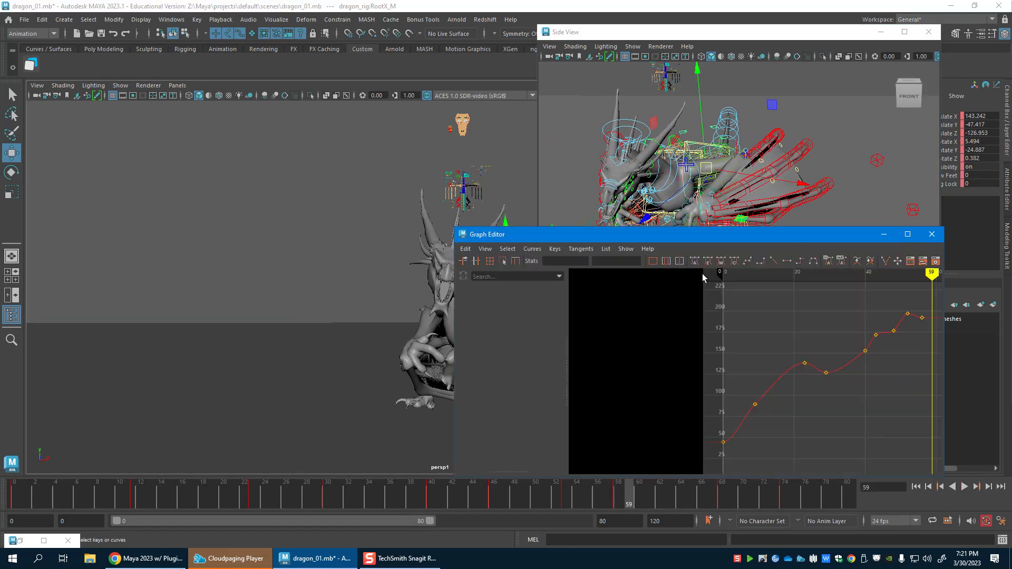
pyautogui.click(532, 327)
pyautogui.moveTo(913, 414); pyautogui.dragTo(916, 414)
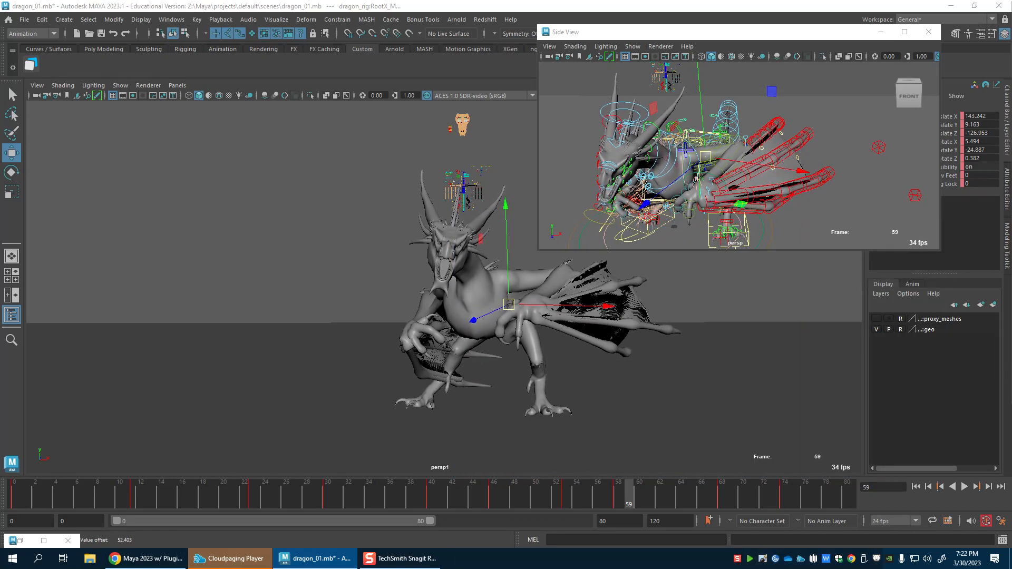
pyautogui.moveTo(485, 500); pyautogui.dragTo(618, 504)
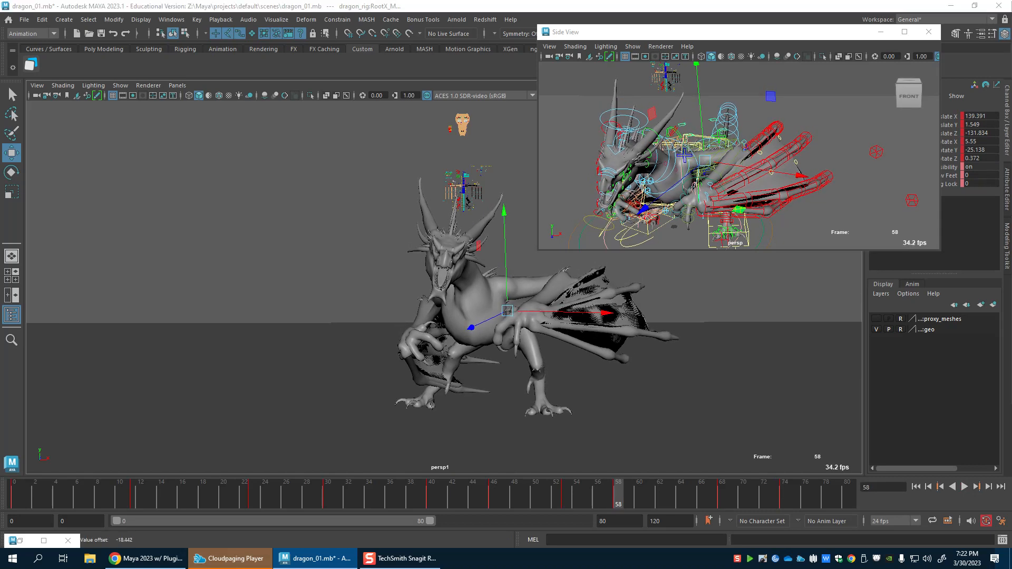
pyautogui.click(563, 504)
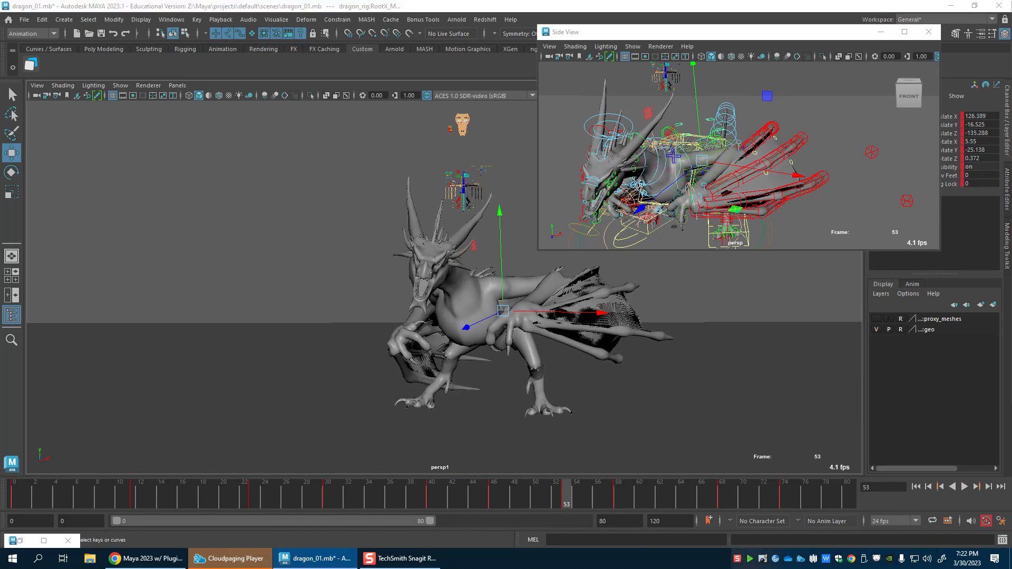
pyautogui.moveTo(567, 506); pyautogui.dragTo(790, 507)
# Rotate the upper spine IK control to about -41, 1.8, -7.4 at frame 65 and about -37, 6, 5.1 at frame 75.
pyautogui.keyDown('alt'); pyautogui.moveTo(700, 192); pyautogui.dragTo(659, 80); pyautogui.keyUp('alt')
pyautogui.click(659, 147)
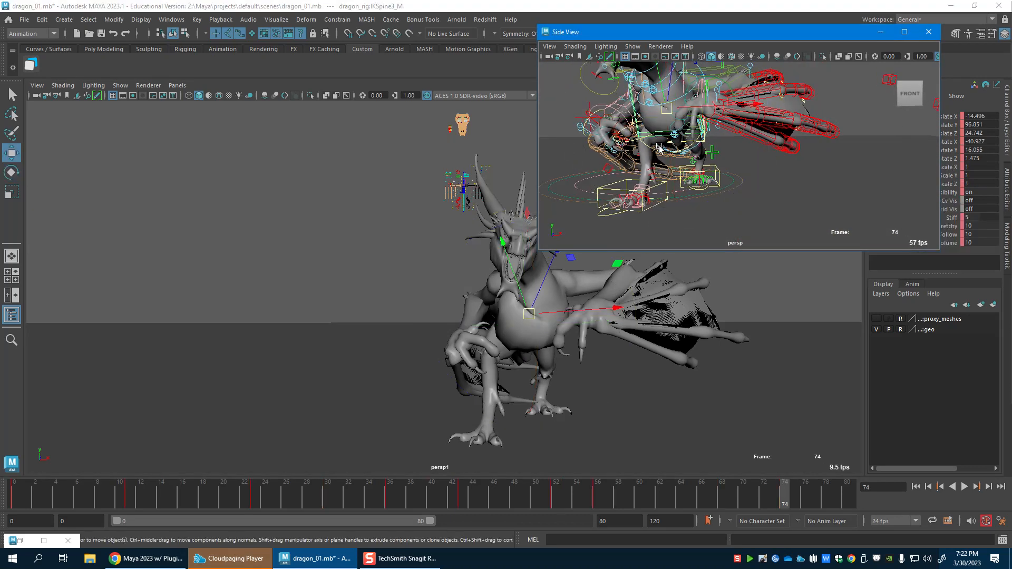
pyautogui.moveTo(657, 506); pyautogui.dragTo(687, 504)
pyautogui.moveTo(566, 375)
pyautogui.mouseDown()
pyautogui.moveTo(543, 365)
pyautogui.moveTo(560, 378)
pyautogui.mouseUp()
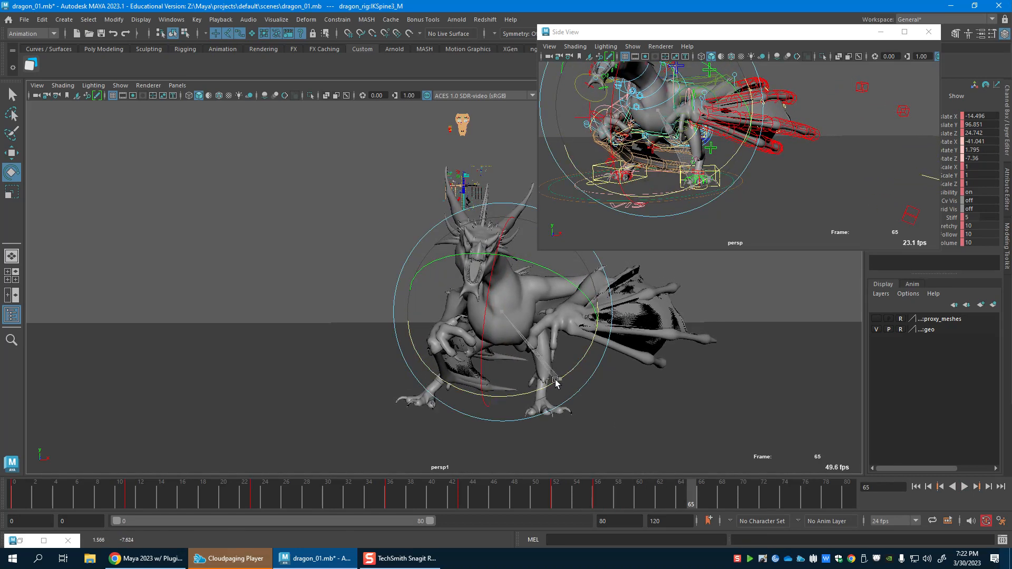
pyautogui.moveTo(612, 502); pyautogui.dragTo(795, 509)
pyautogui.moveTo(492, 394); pyautogui.dragTo(488, 352)
# Set the upper spine control's Translate X to 0 at frame 75 and try zeroing its remaining translate and rotate channels.
pyautogui.press('w')
pyautogui.keyDown('alt'); pyautogui.moveTo(685, 158); pyautogui.dragTo(780, 154); pyautogui.keyUp('alt')
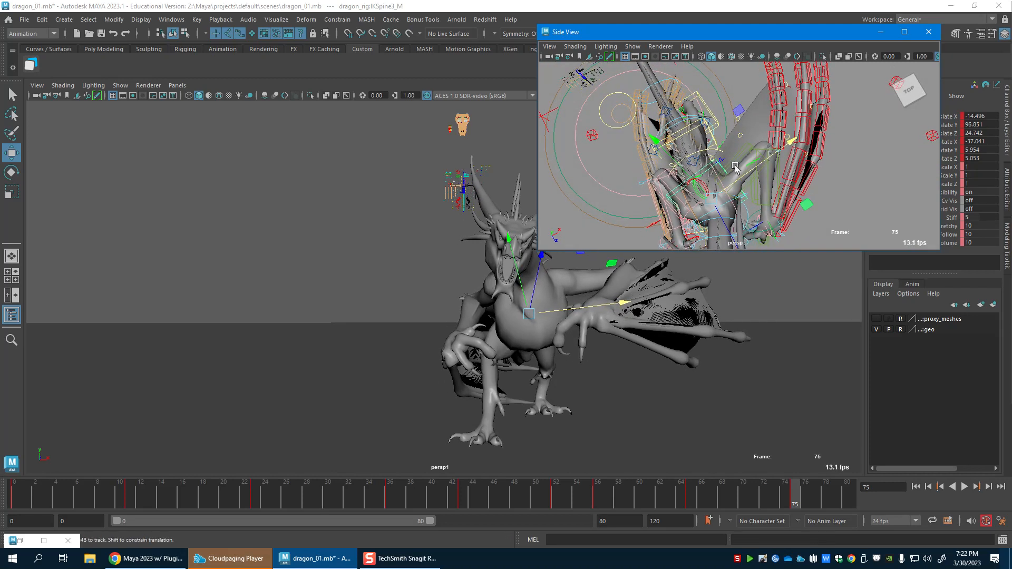
pyautogui.click(989, 116)
pyautogui.write('0')
pyautogui.press('Return')
pyautogui.keyDown('alt'); pyautogui.moveTo(728, 196); pyautogui.dragTo(687, 153); pyautogui.keyUp('alt')
pyautogui.click(978, 133)
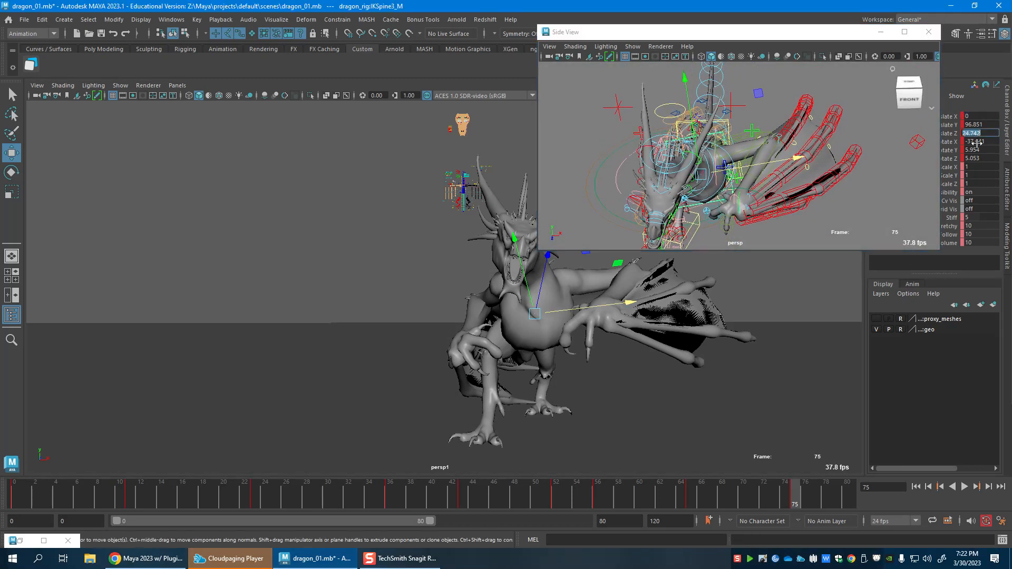
pyautogui.moveTo(976, 123); pyautogui.dragTo(976, 115)
pyautogui.write('0')
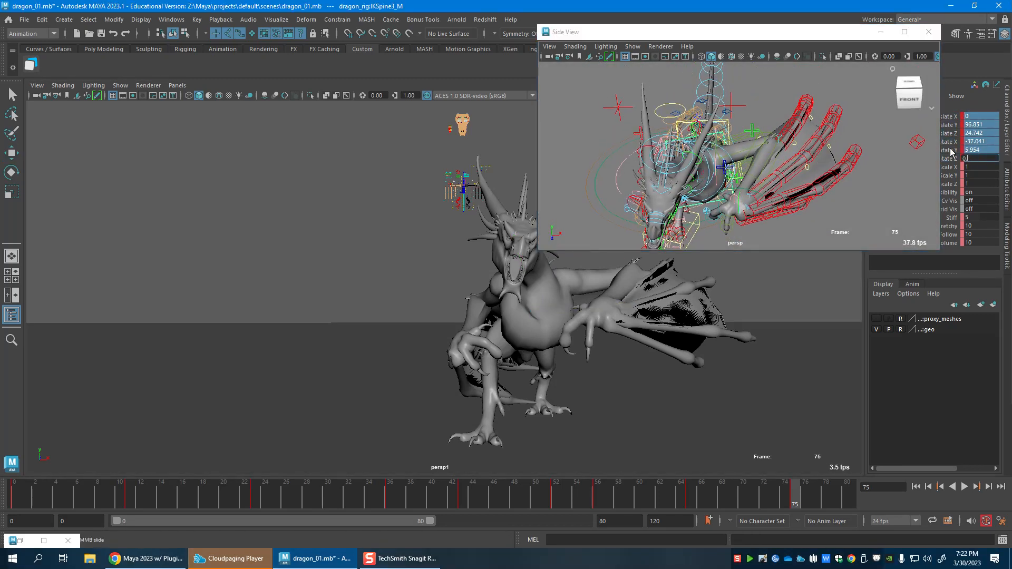
pyautogui.press('Return')
# Select the left FK shoulder control, play back the motion and rotate the shoulder at frame 50.
pyautogui.keyDown('alt'); pyautogui.moveTo(711, 184); pyautogui.dragTo(768, 209); pyautogui.keyUp('alt')
pyautogui.press('w')
pyautogui.press('e')
pyautogui.moveTo(587, 496); pyautogui.dragTo(822, 496)
pyautogui.keyDown('alt'); pyautogui.moveTo(747, 186); pyautogui.dragTo(663, 167); pyautogui.keyUp('alt')
pyautogui.keyDown('alt'); pyautogui.moveTo(663, 169); pyautogui.dragTo(667, 191, button='middle'); pyautogui.keyUp('alt')
pyautogui.keyDown('alt'); pyautogui.moveTo(758, 158); pyautogui.dragTo(697, 377); pyautogui.keyUp('alt')
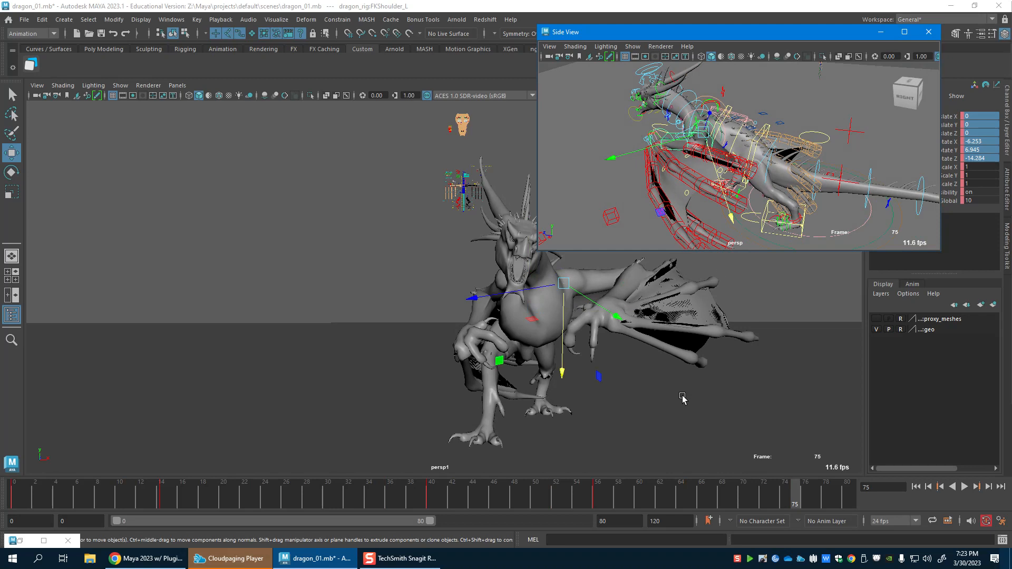
pyautogui.click(597, 482)
pyautogui.hotkey('alt', 'v')
pyautogui.moveTo(700, 496); pyautogui.dragTo(535, 491)
pyautogui.press('e')
pyautogui.moveTo(554, 374); pyautogui.dragTo(483, 380)
# Rotate the left FK shoulder at frame 56 to about 15.3, -21.5, -39.2 and adjust it again around frames 68 and 80.
pyautogui.moveTo(506, 497); pyautogui.dragTo(603, 502)
pyautogui.moveTo(534, 364); pyautogui.dragTo(565, 338)
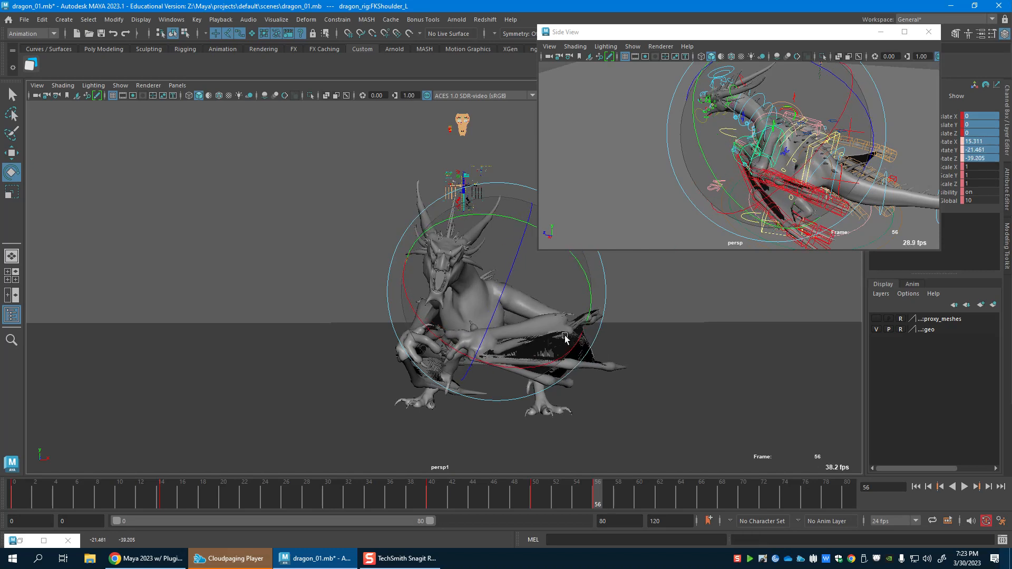
pyautogui.moveTo(532, 501); pyautogui.dragTo(722, 509)
pyautogui.moveTo(539, 339)
pyautogui.mouseDown()
pyautogui.moveTo(529, 309)
pyautogui.moveTo(540, 302)
pyautogui.moveTo(525, 329)
pyautogui.mouseUp()
pyautogui.moveTo(604, 500); pyautogui.dragTo(842, 499)
pyautogui.moveTo(619, 374); pyautogui.dragTo(593, 343)
# Select the right shoulder control and rotate it at frame 80 to swing the arm outward.
pyautogui.keyDown('alt'); pyautogui.moveTo(650, 195); pyautogui.dragTo(619, 191); pyautogui.keyUp('alt')
pyautogui.press('w')
pyautogui.click(779, 131)
pyautogui.click(779, 131)
pyautogui.press('e')
pyautogui.moveTo(484, 328); pyautogui.dragTo(563, 305)
# Select the right FK elbow control and rotate it at frame 80 to about 85.2 in X.
pyautogui.press('w')
pyautogui.keyDown('alt'); pyautogui.moveTo(760, 158); pyautogui.dragTo(701, 165); pyautogui.keyUp('alt')
pyautogui.click(736, 211)
pyautogui.press('e')
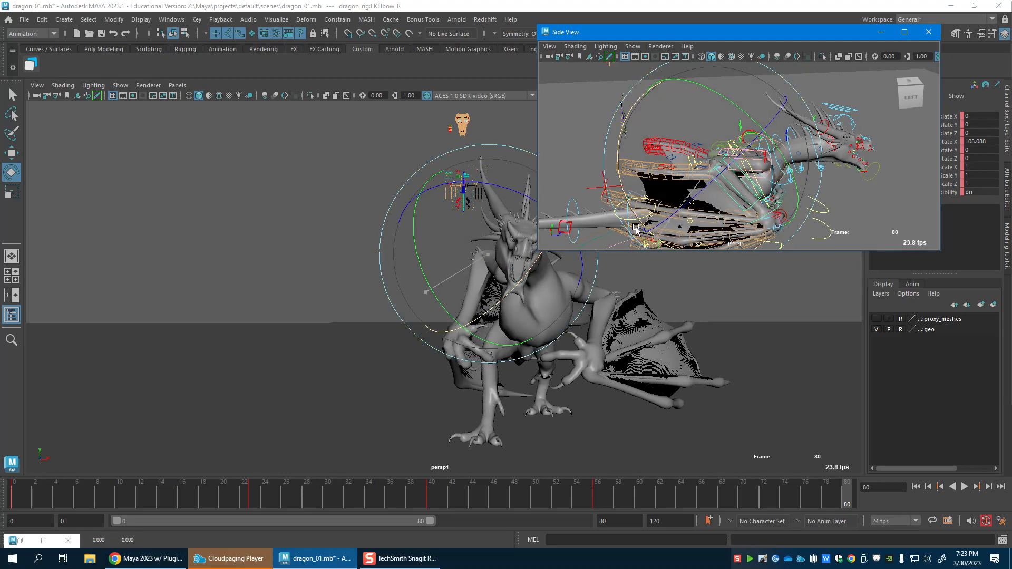
pyautogui.moveTo(641, 229); pyautogui.dragTo(618, 214)
pyautogui.press('w')
# Select the right FK wrist control and rotate the hand at frame 80.
pyautogui.keyDown('alt'); pyautogui.moveTo(777, 184); pyautogui.dragTo(702, 142); pyautogui.keyUp('alt')
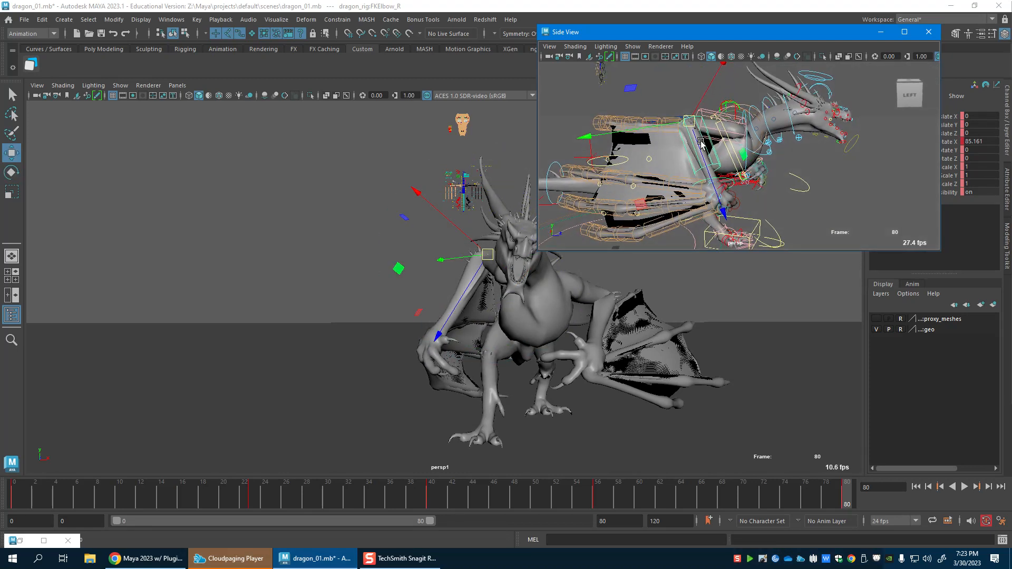
pyautogui.moveTo(487, 284); pyautogui.dragTo(489, 307)
pyautogui.moveTo(486, 372); pyautogui.dragTo(416, 376)
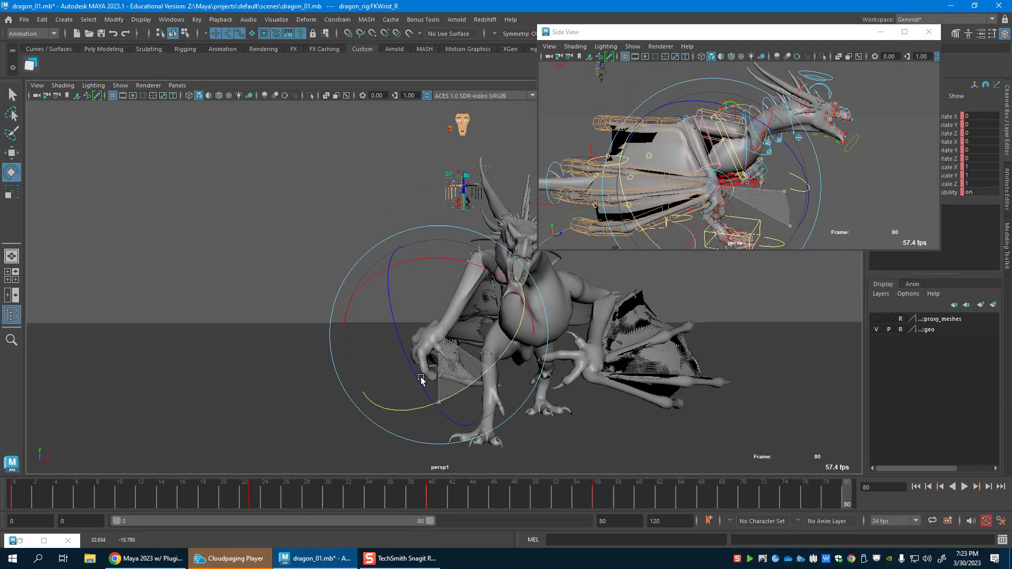
pyautogui.press('w')
pyautogui.press('e')
# Rotate the base control of the right wing's pinky digit at frame 80 to reshape the wing membrane.
pyautogui.click(687, 209)
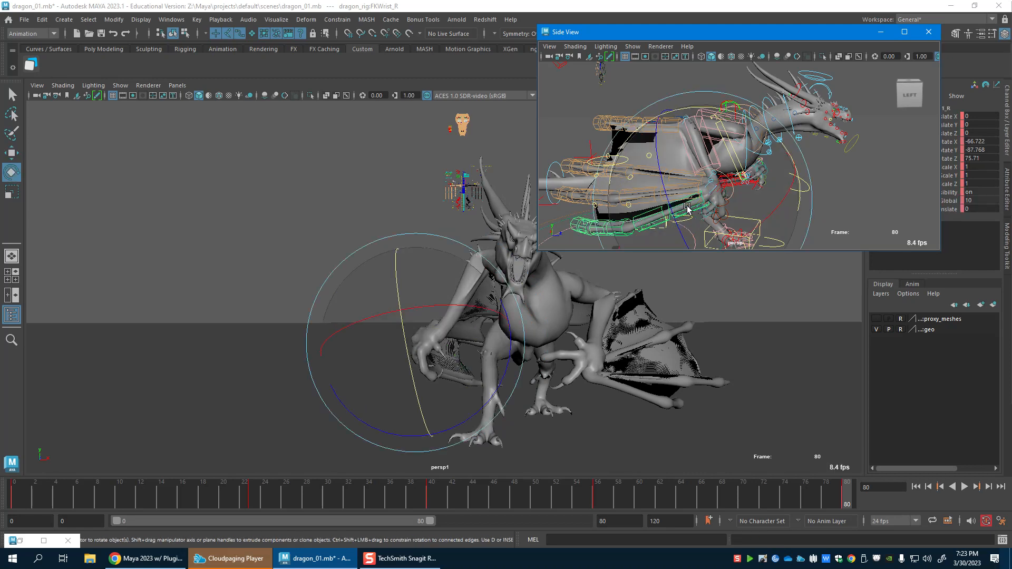
pyautogui.moveTo(464, 289); pyautogui.dragTo(465, 372)
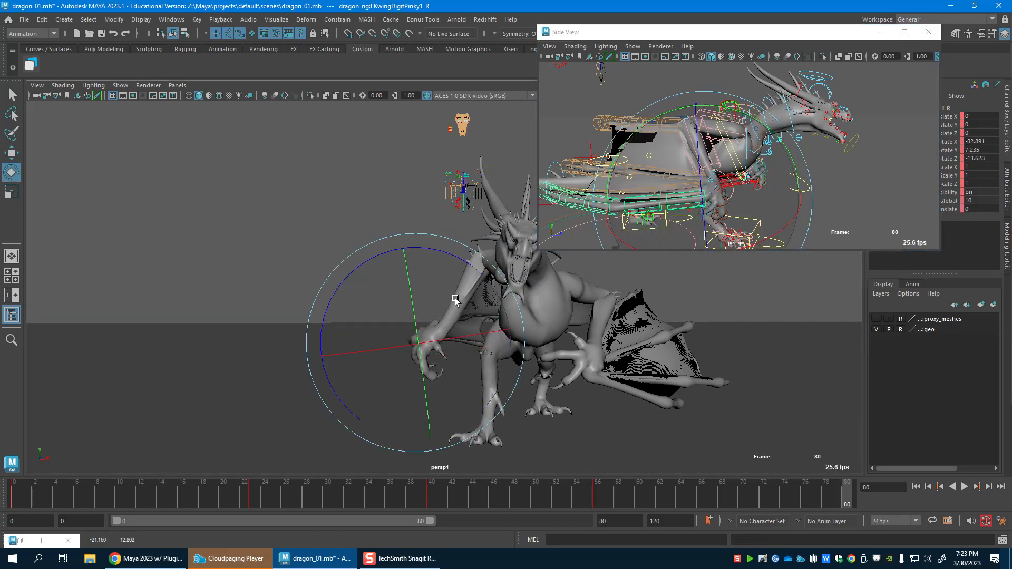
pyautogui.moveTo(455, 300); pyautogui.dragTo(464, 327)
pyautogui.press('w')
# Pose the right wing's ring and index digit base controls at frame 80, rotating the index to about 0.3, 10.4, 26.2.
pyautogui.click(719, 164)
pyautogui.click(672, 184)
pyautogui.keyDown('alt'); pyautogui.moveTo(672, 184); pyautogui.dragTo(747, 190); pyautogui.keyUp('alt')
pyautogui.press('e')
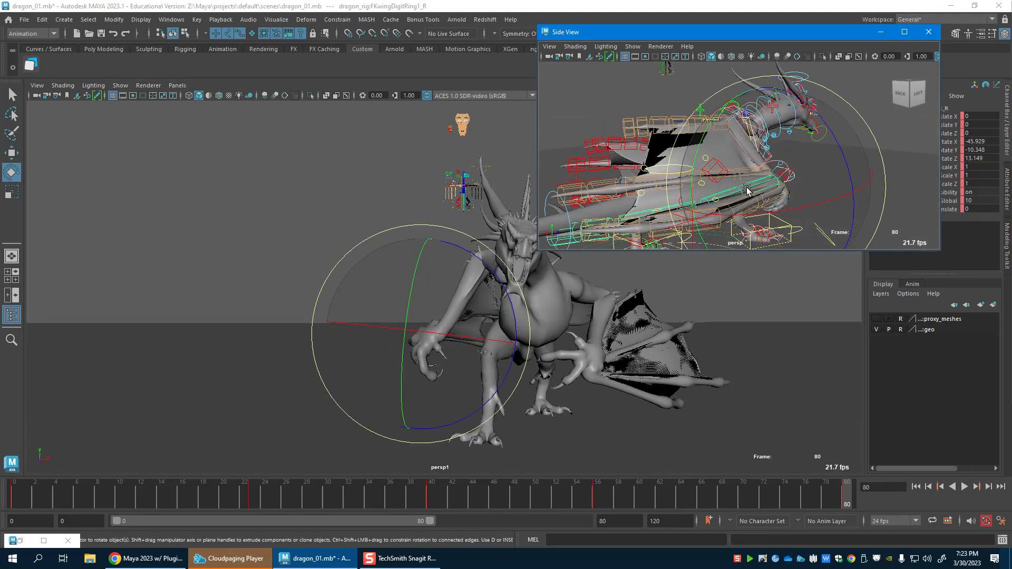
pyautogui.press('w')
pyautogui.moveTo(797, 212); pyautogui.dragTo(756, 172)
pyautogui.click(733, 159)
pyautogui.press('e')
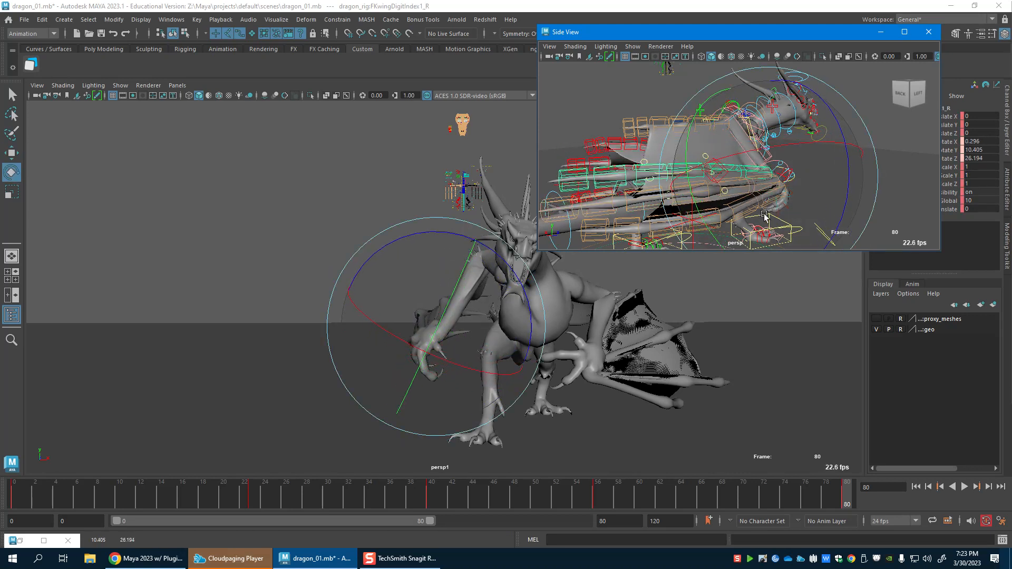
# Rotate the right wing's thumb digit base control at frame 80 to about -0.5, 9.2, -14.1.
pyautogui.press('w')
pyautogui.click(723, 124)
pyautogui.keyDown('alt'); pyautogui.moveTo(723, 124); pyautogui.dragTo(657, 163); pyautogui.keyUp('alt')
pyautogui.press('e')
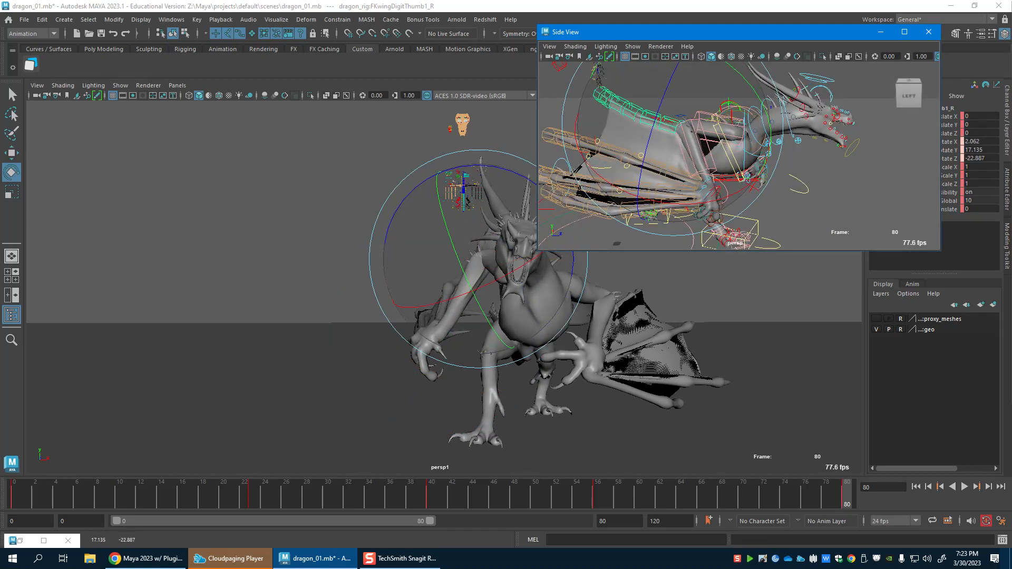
pyautogui.press('w')
pyautogui.moveTo(725, 134); pyautogui.dragTo(683, 134)
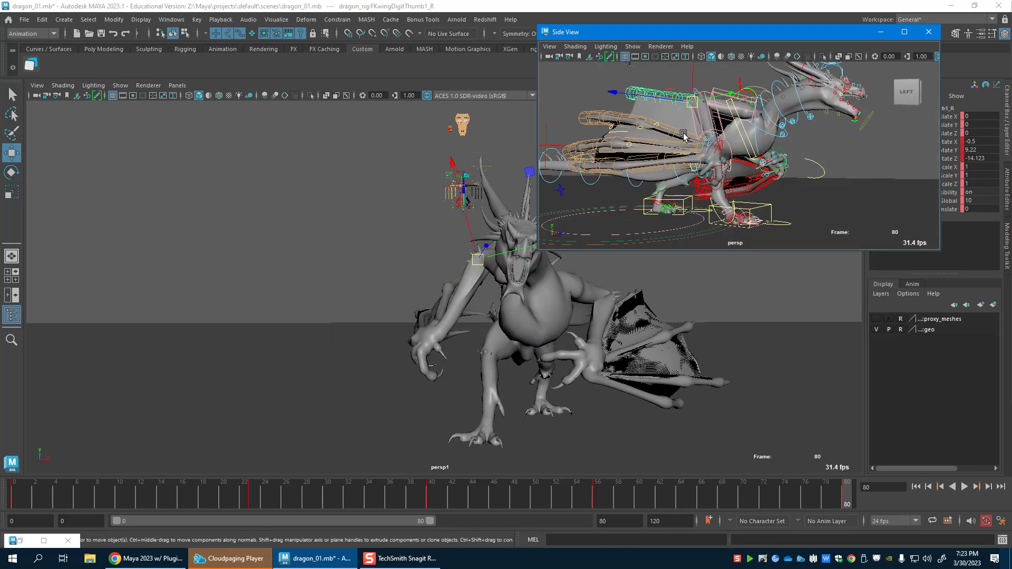
pyautogui.moveTo(428, 289); pyautogui.dragTo(451, 280)
pyautogui.press('w')
# Rotate the right wing's index digit base to about 1.5, 25.4, 41.2 and key it at frame 80.
pyautogui.click(625, 143)
pyautogui.press('e')
pyautogui.moveTo(472, 329); pyautogui.dragTo(498, 347)
pyautogui.press('w')
pyautogui.press('s')
pyautogui.press('w')
pyautogui.hotkey('shift', 'e')
pyautogui.moveTo(590, 501); pyautogui.dragTo(843, 517)
# Select the root control and steepen the tangent of its Translate Z key at frame 74 in the Graph Editor.
pyautogui.keyDown('alt'); pyautogui.moveTo(678, 128); pyautogui.dragTo(755, 320); pyautogui.keyUp('alt')
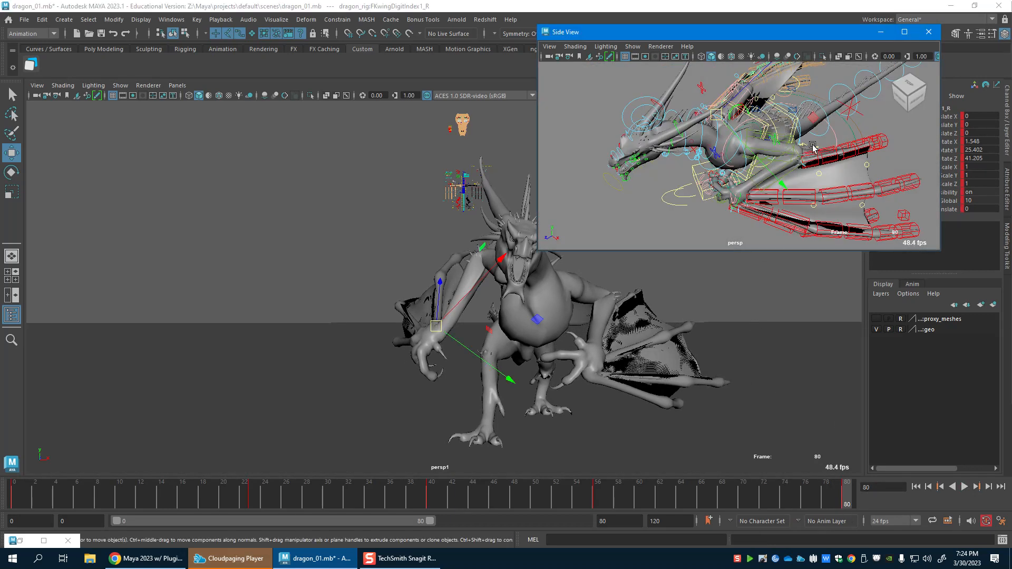
pyautogui.click(796, 110)
pyautogui.moveTo(1011, 205); pyautogui.dragTo(284, 79)
pyautogui.moveTo(27, 83); pyautogui.dragTo(38, 103)
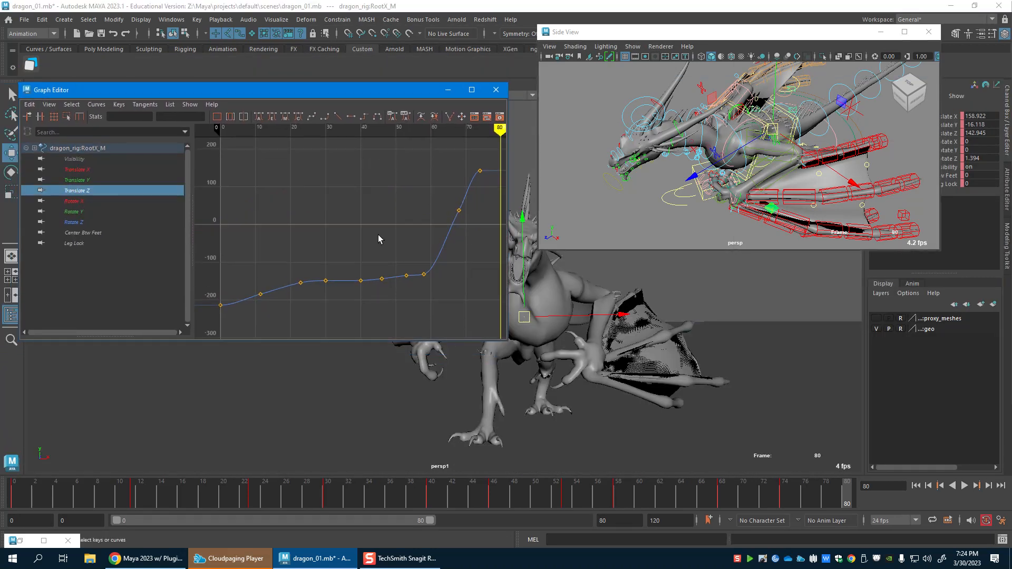
pyautogui.moveTo(461, 154); pyautogui.dragTo(518, 192)
pyautogui.keyDown('alt'); pyautogui.moveTo(458, 172); pyautogui.dragTo(395, 200, button='middle'); pyautogui.keyUp('alt')
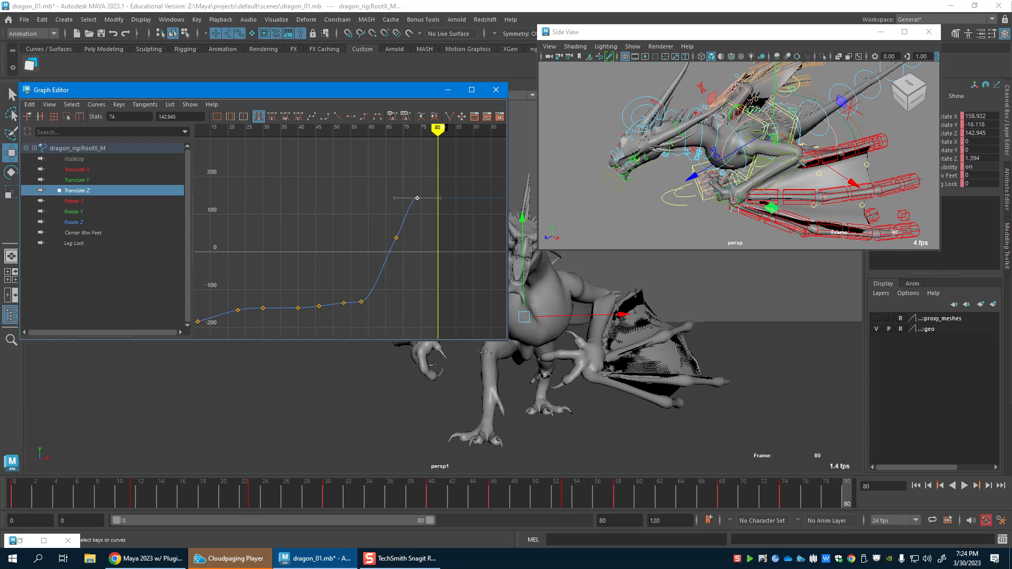
pyautogui.click(395, 198)
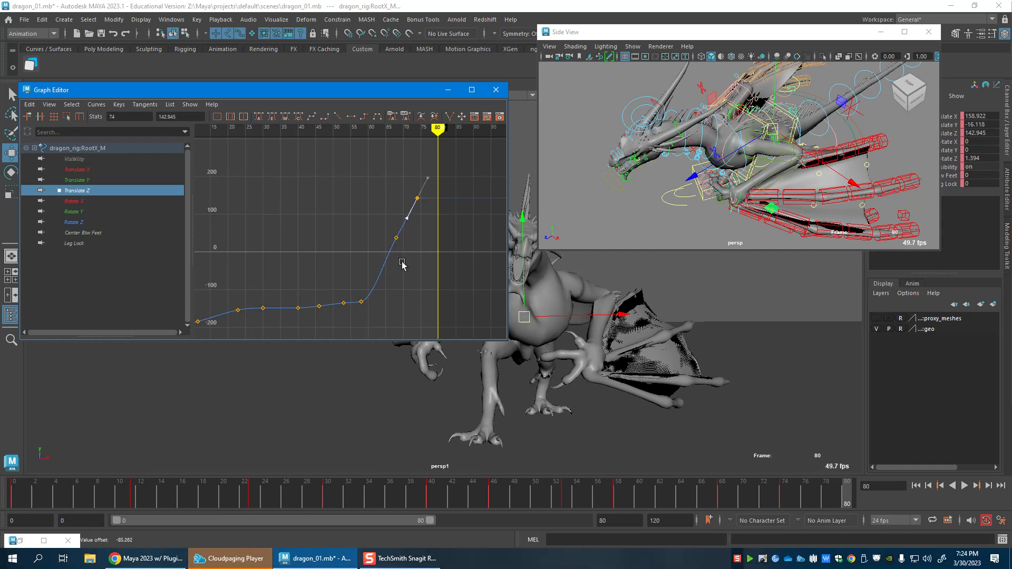
# Shift the playback range to frames 40–120 and key the root's Translate Z at frame 120 to about 1264.8, reselecting the frame 74 key.
pyautogui.moveTo(330, 523); pyautogui.dragTo(508, 540)
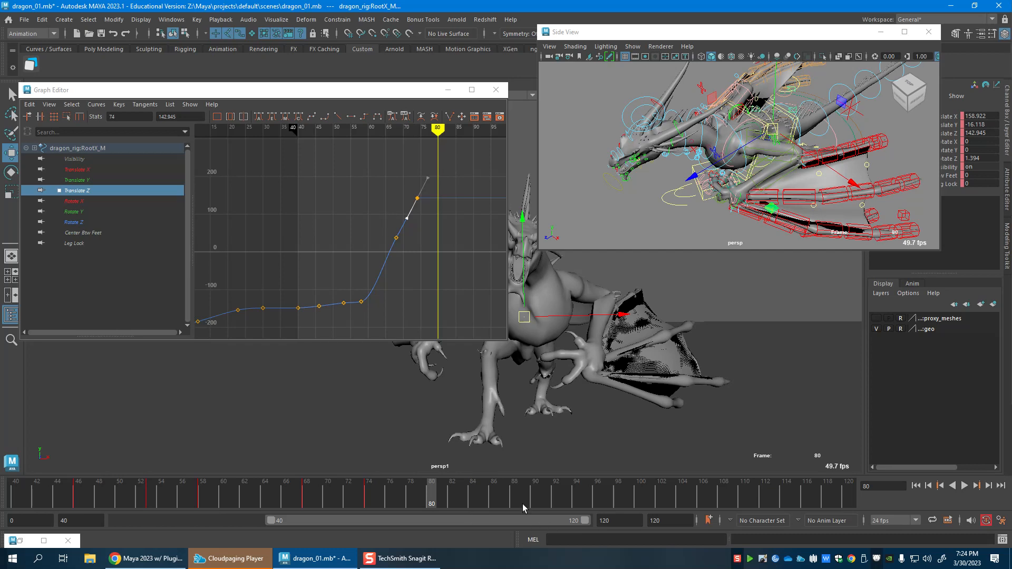
pyautogui.hotkey('alt', 'v')
pyautogui.press('a')
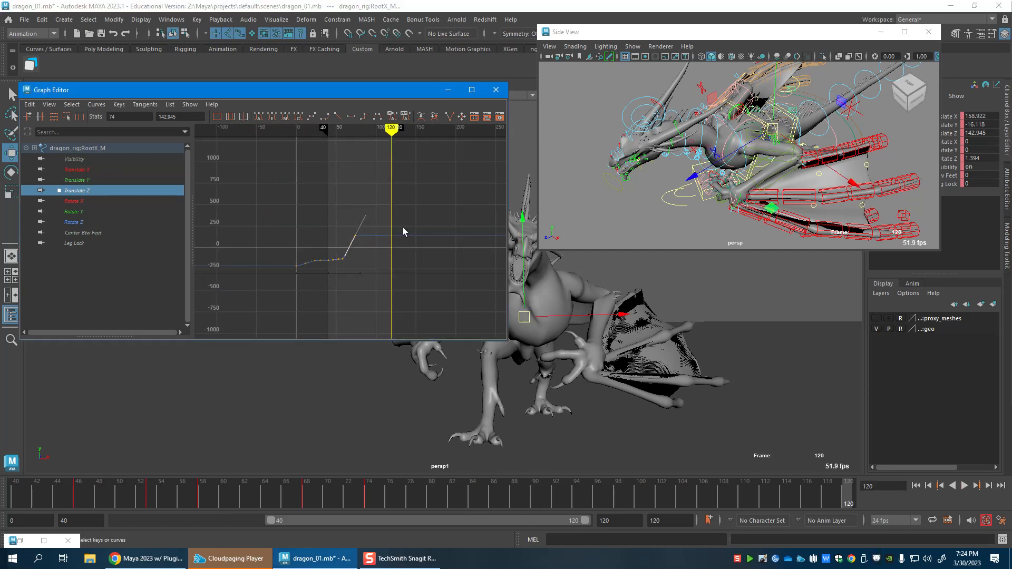
pyautogui.moveTo(381, 211); pyautogui.dragTo(412, 289)
pyautogui.moveTo(412, 289); pyautogui.dragTo(432, 190, button='middle')
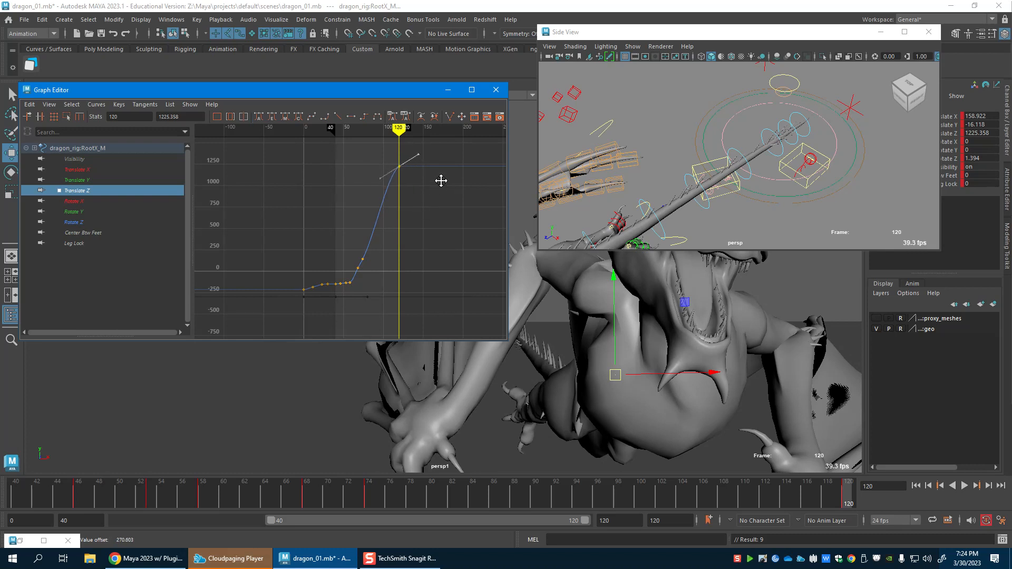
pyautogui.press('a')
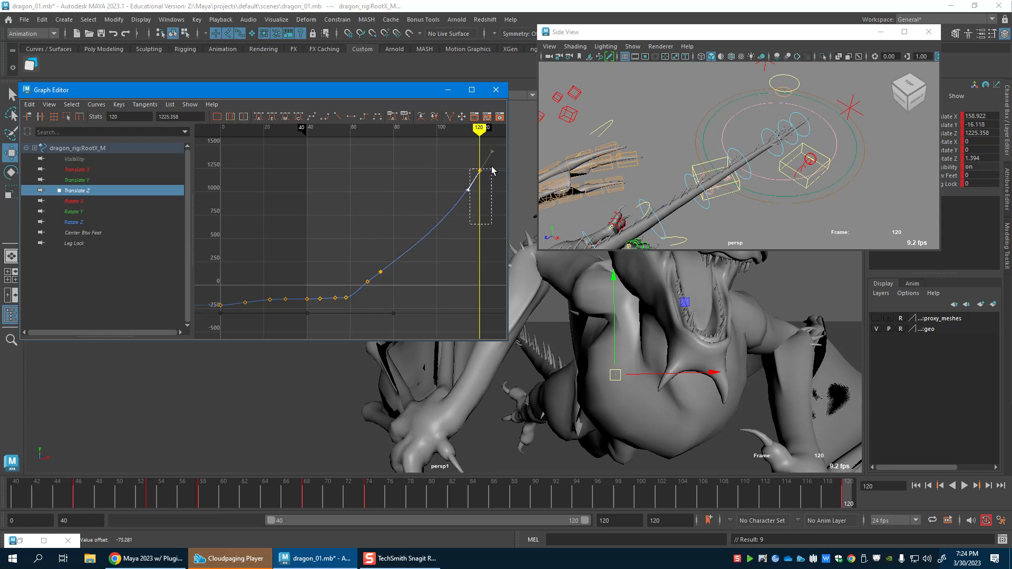
pyautogui.moveTo(482, 230); pyautogui.dragTo(450, 252, button='middle')
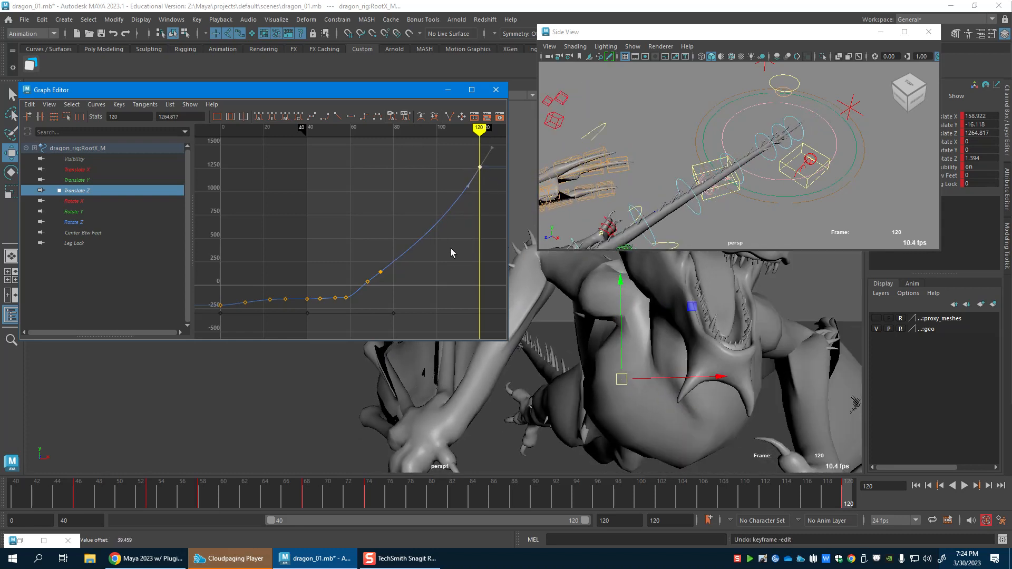
pyautogui.moveTo(375, 262); pyautogui.dragTo(395, 281)
# Review the stride up to frame 86 with the right leg's IK control selected, examining its foot placement against the advancing body.
pyautogui.moveTo(306, 505); pyautogui.dragTo(213, 498)
pyautogui.keyDown('alt'); pyautogui.moveTo(694, 192); pyautogui.dragTo(711, 157); pyautogui.keyUp('alt')
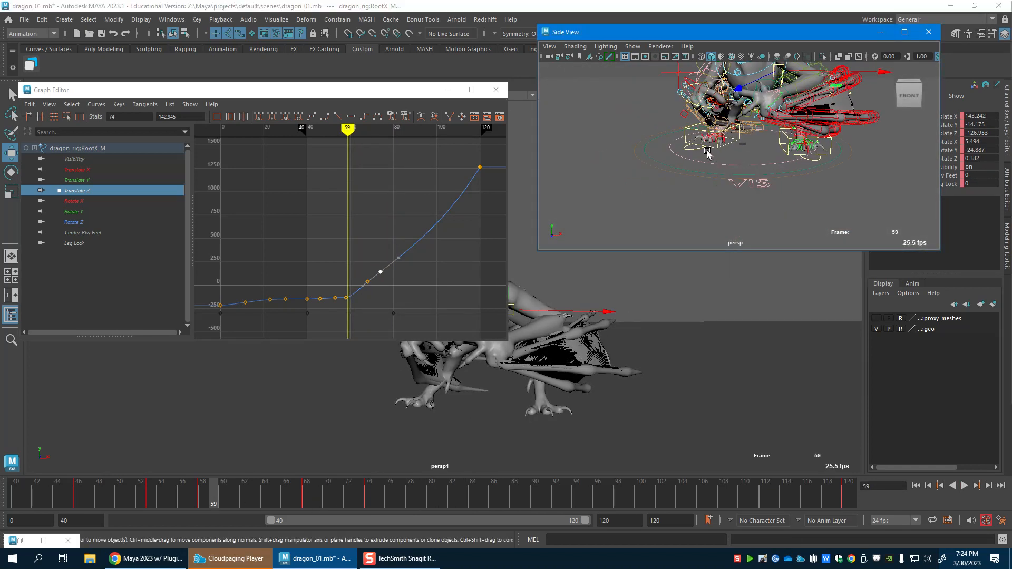
pyautogui.click(684, 140)
pyautogui.moveTo(266, 496); pyautogui.dragTo(266, 497)
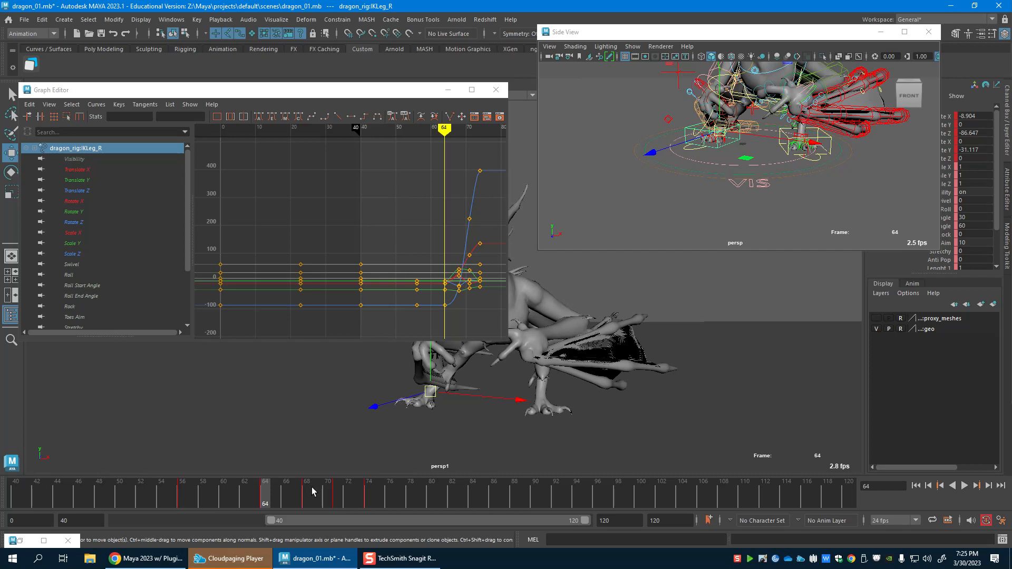
pyautogui.hotkey('alt', 'v')
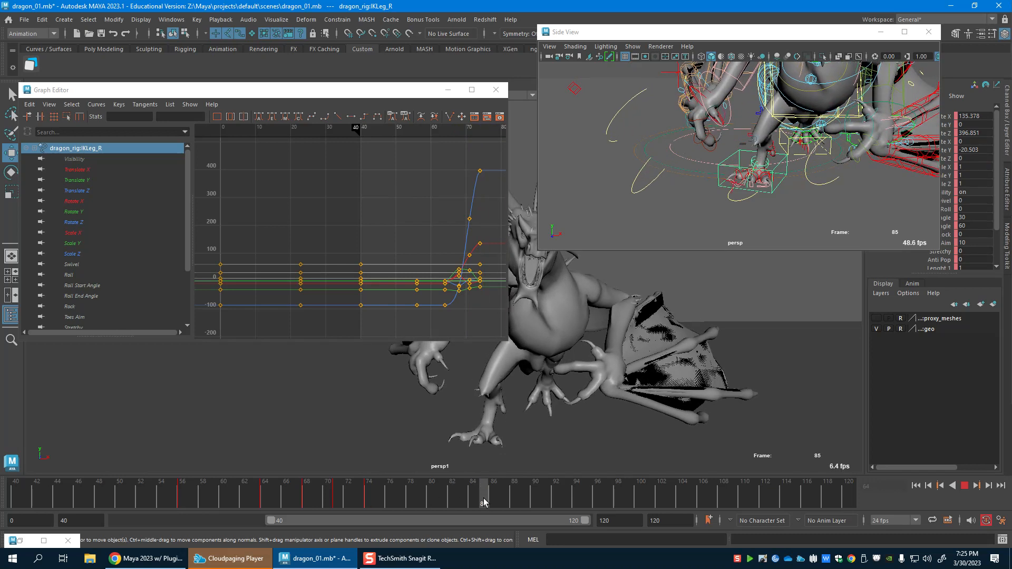
pyautogui.hotkey('alt', 'v')
pyautogui.keyDown('alt'); pyautogui.moveTo(807, 145); pyautogui.dragTo(723, 99); pyautogui.keyUp('alt')
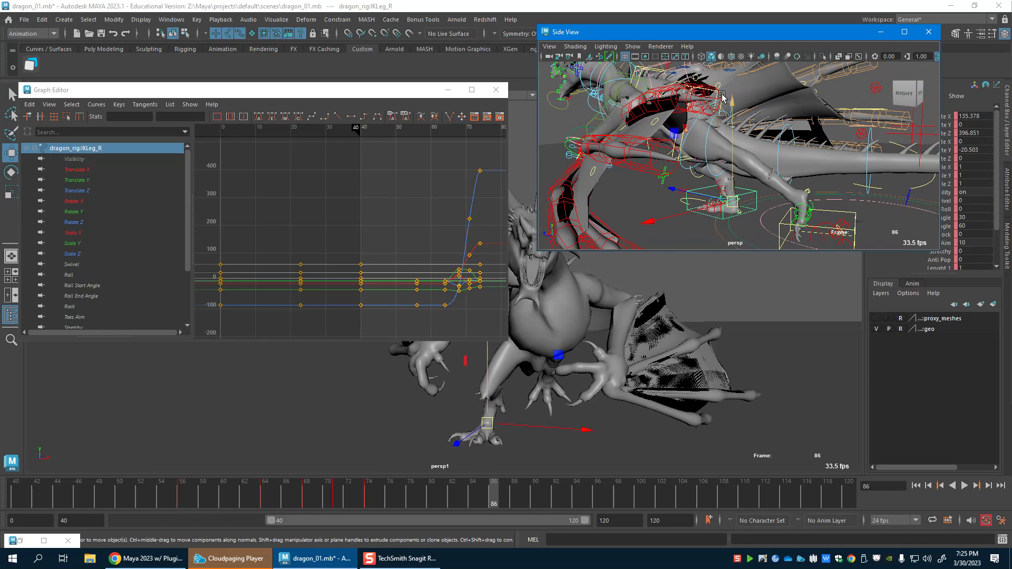
pyautogui.click(367, 506)
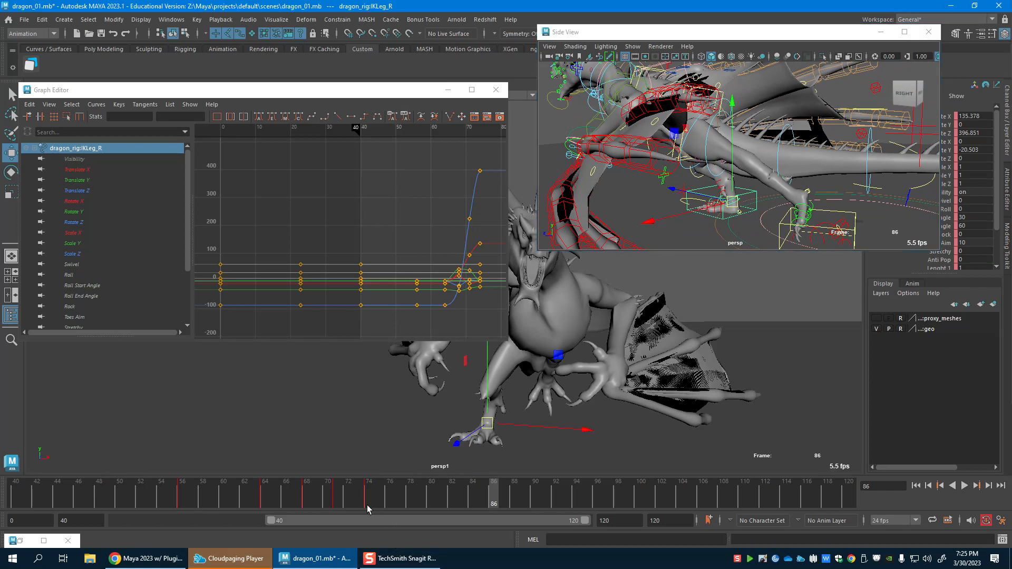
# Raise the root control's Translate Z key at frame 120 to about 2200 in the Graph Editor.
pyautogui.click(494, 499)
pyautogui.keyDown('alt'); pyautogui.moveTo(728, 75); pyautogui.dragTo(728, 107, button='middle'); pyautogui.keyUp('alt')
pyautogui.click(728, 107)
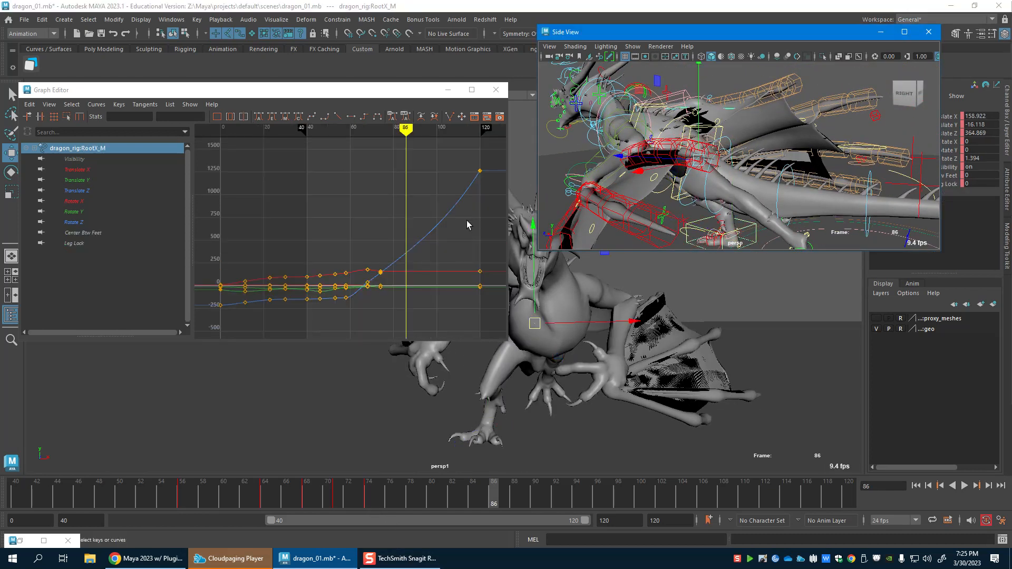
pyautogui.keyDown('alt'); pyautogui.moveTo(453, 205); pyautogui.dragTo(418, 209, button='middle'); pyautogui.keyUp('alt')
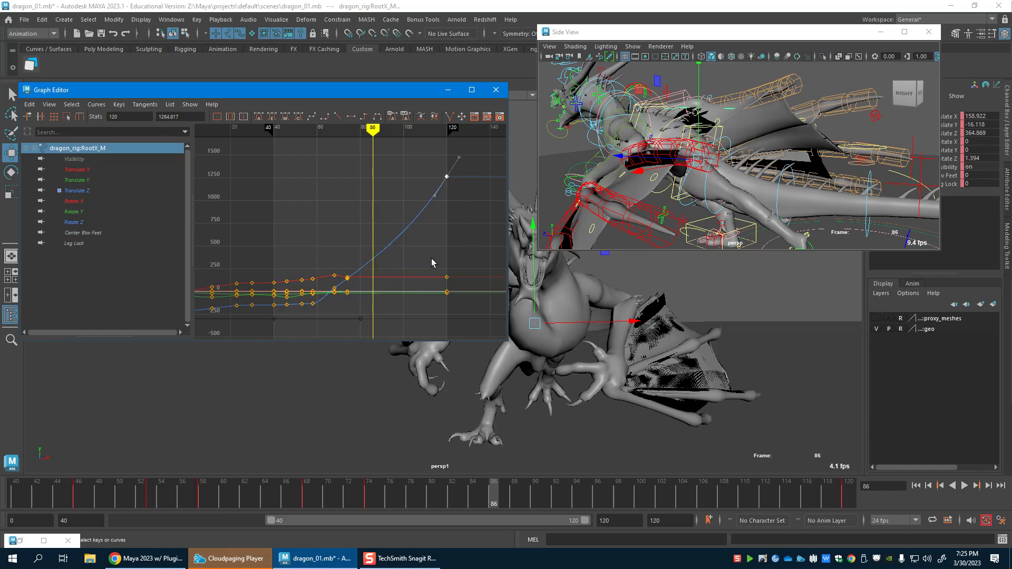
pyautogui.keyDown('shift'); pyautogui.moveTo(470, 267); pyautogui.dragTo(481, 206, button='middle'); pyautogui.keyUp('shift')
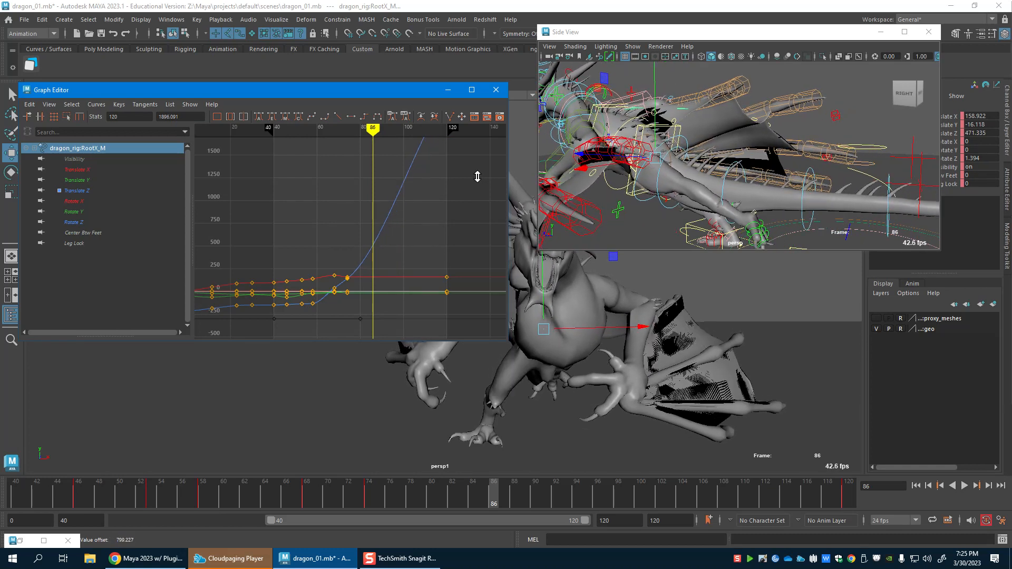
pyautogui.press('f')
pyautogui.scroll(-5, 392, 216)
pyautogui.moveTo(380, 225); pyautogui.dragTo(380, 224)
pyautogui.moveTo(380, 224); pyautogui.dragTo(382, 228, button='middle')
# Key the left leg's IK control at frame 74 and move it forward to Translate Z about 765 at frame 86.
pyautogui.keyDown('alt'); pyautogui.moveTo(727, 209); pyautogui.dragTo(787, 165); pyautogui.keyUp('alt')
pyautogui.click(858, 204)
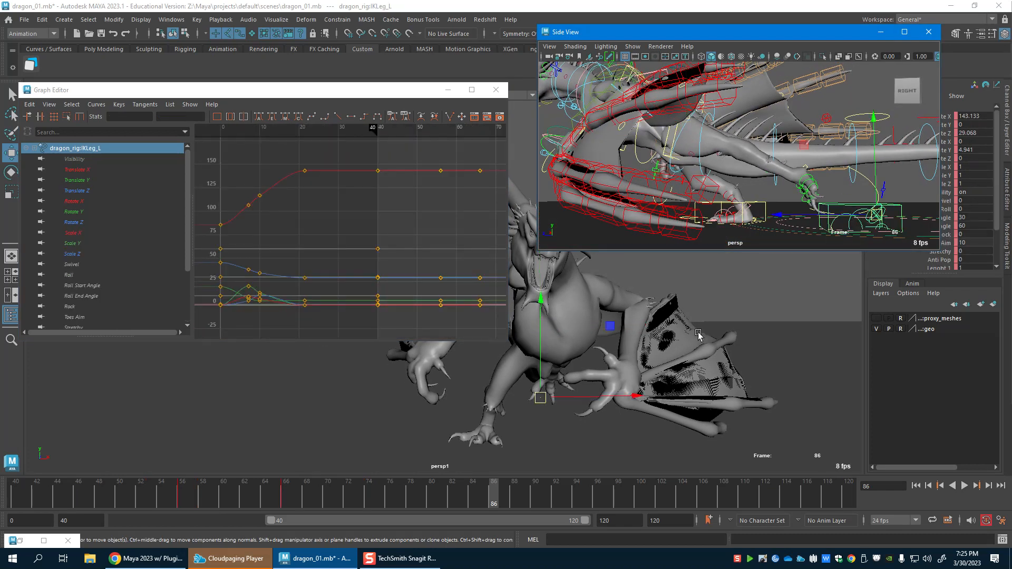
pyautogui.click(373, 499)
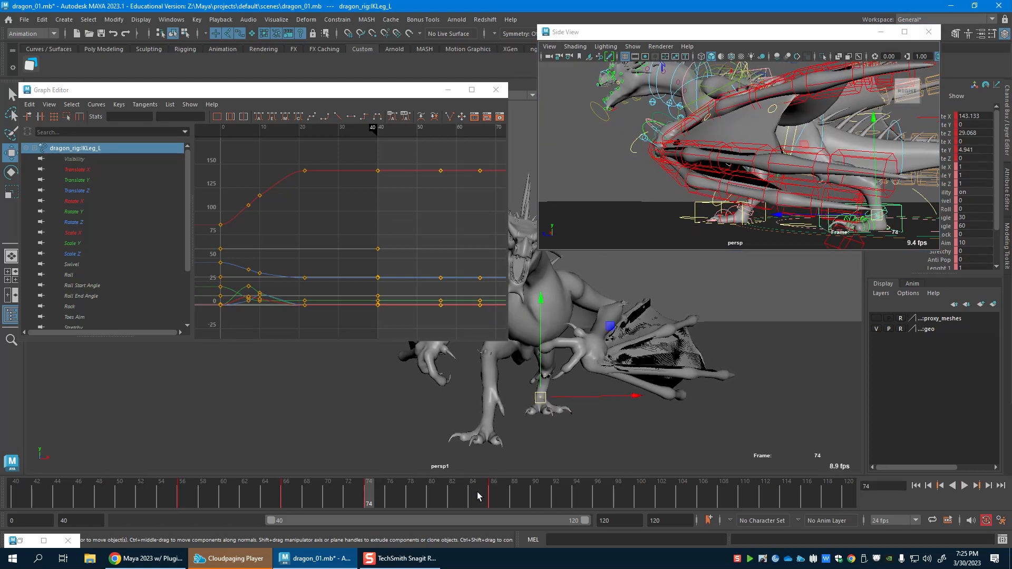
pyautogui.click(494, 497)
pyautogui.keyDown('alt'); pyautogui.moveTo(813, 153); pyautogui.dragTo(771, 173, button='right'); pyautogui.keyUp('alt')
pyautogui.moveTo(672, 219); pyautogui.dragTo(560, 215)
pyautogui.keyDown('alt'); pyautogui.moveTo(596, 215); pyautogui.dragTo(771, 215); pyautogui.keyUp('alt')
pyautogui.moveTo(837, 225); pyautogui.dragTo(820, 207)
pyautogui.keyDown('alt'); pyautogui.moveTo(821, 207); pyautogui.dragTo(754, 206, button='middle'); pyautogui.keyUp('alt')
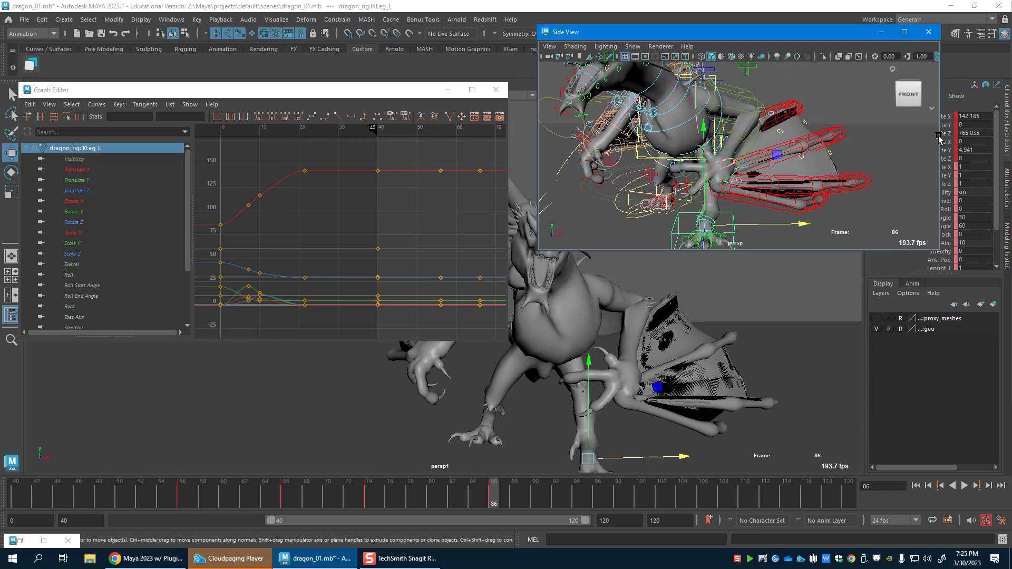
# Set Translate X to 0 at frame 86 on both the left leg's IK control and the root control, and scrub through the motion.
pyautogui.click(975, 116)
pyautogui.write('0')
pyautogui.press('Return')
pyautogui.keyDown('alt'); pyautogui.moveTo(823, 185); pyautogui.dragTo(743, 187); pyautogui.keyUp('alt')
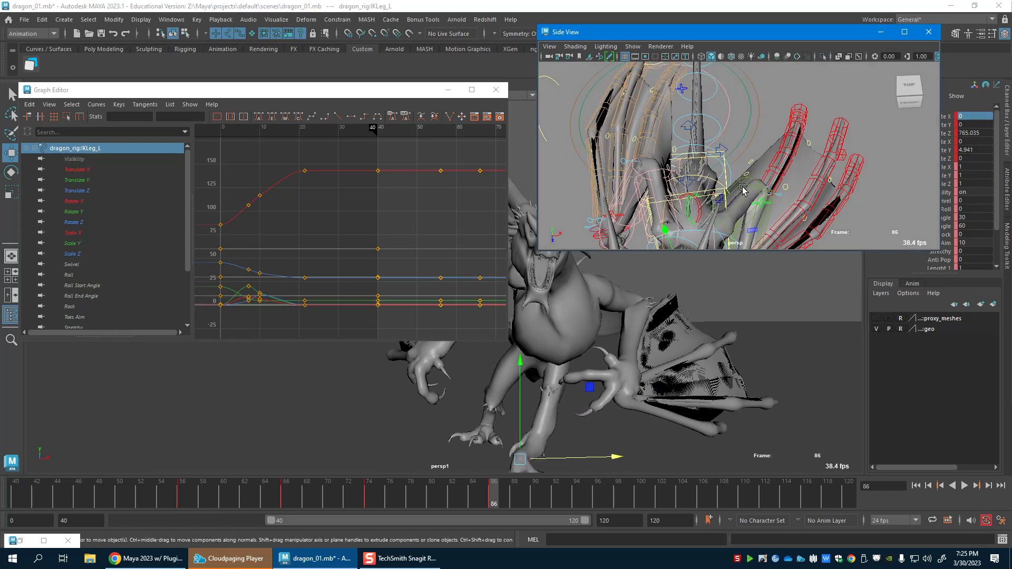
pyautogui.click(725, 151)
pyautogui.click(982, 117)
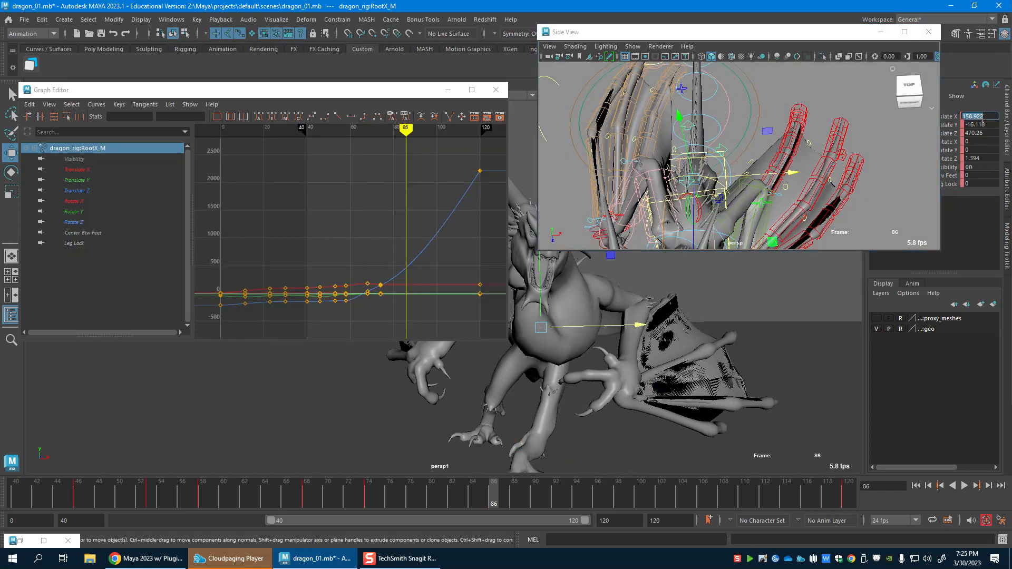
pyautogui.write('0')
pyautogui.press('Return')
pyautogui.keyDown('alt'); pyautogui.moveTo(745, 171); pyautogui.dragTo(763, 127, button='middle'); pyautogui.keyUp('alt')
pyautogui.keyDown('alt'); pyautogui.moveTo(763, 126); pyautogui.dragTo(734, 80); pyautogui.keyUp('alt')
pyautogui.moveTo(349, 503); pyautogui.dragTo(494, 504)
# Move the right leg's IK control inward at frame 86 to about X 40.6, Z 361.4, with Rotate Y about -19.6.
pyautogui.click(748, 201)
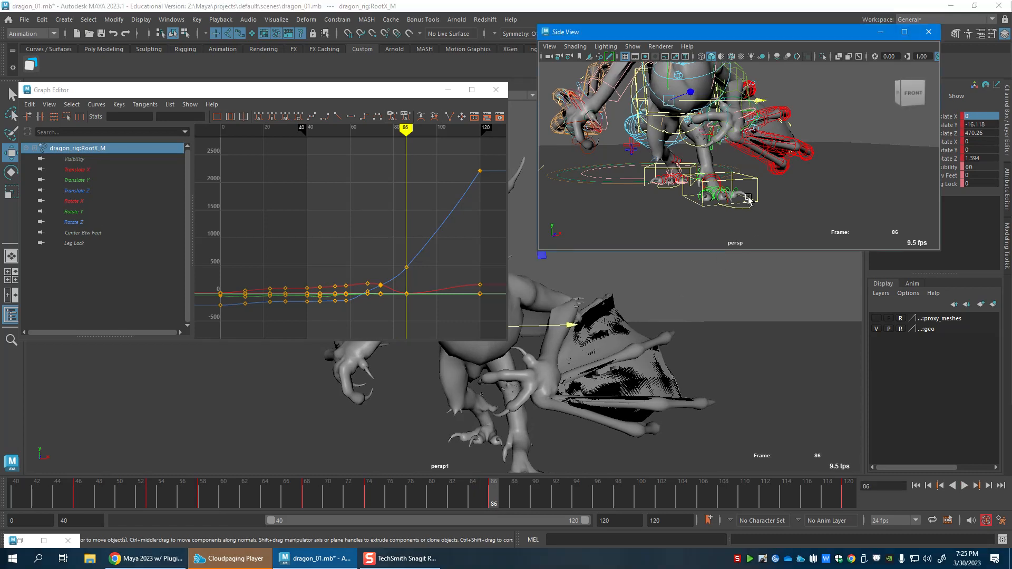
pyautogui.click(695, 173)
pyautogui.press(',')
pyautogui.press(',')
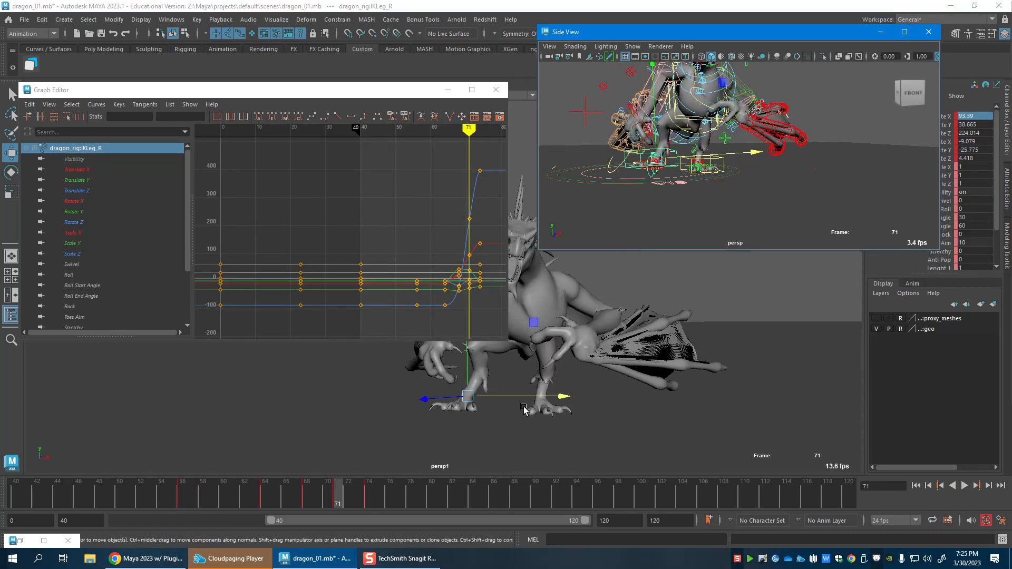
pyautogui.moveTo(264, 504); pyautogui.dragTo(372, 507)
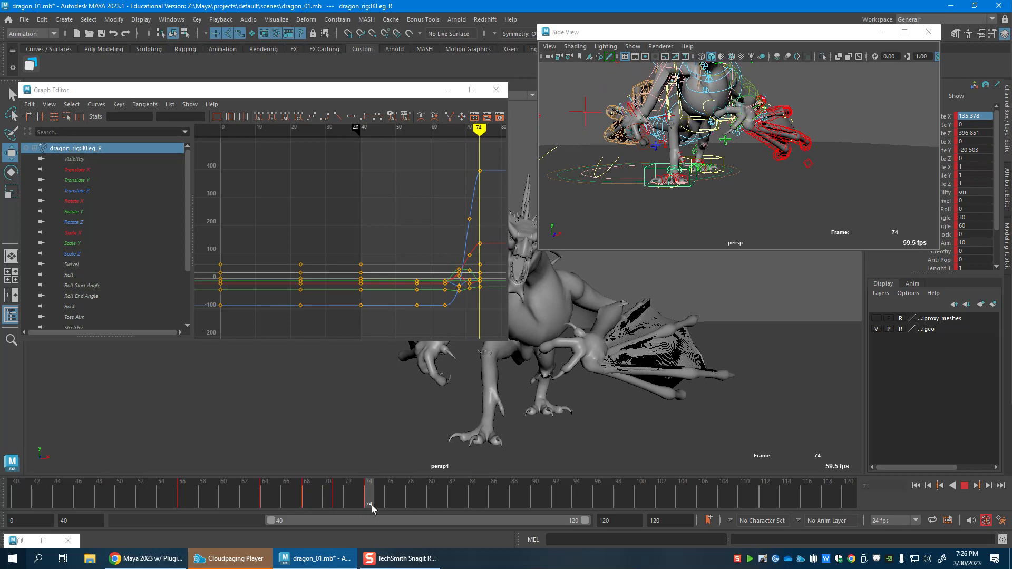
pyautogui.hotkey('alt', 'v')
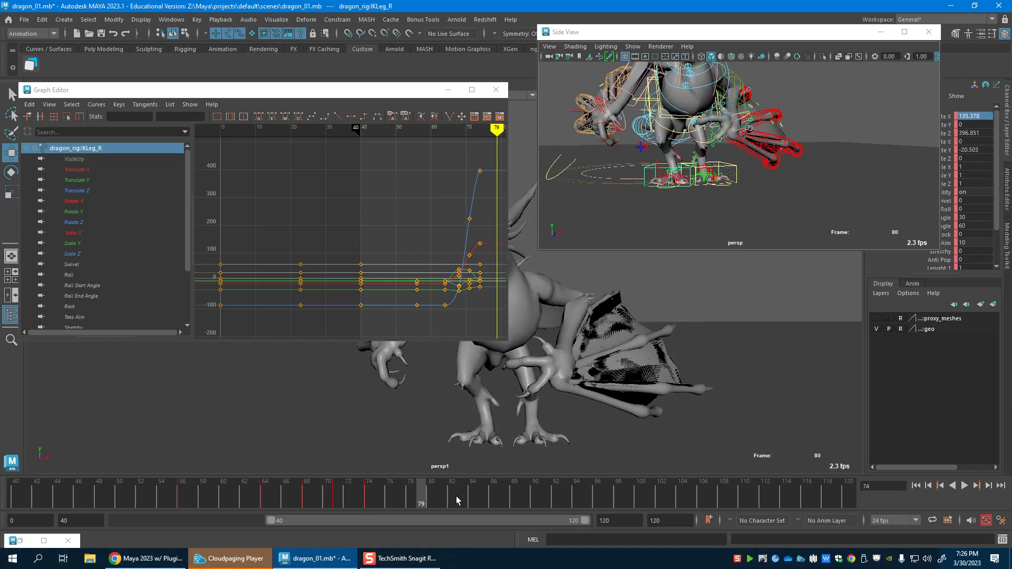
pyautogui.click(496, 503)
pyautogui.keyDown('alt'); pyautogui.moveTo(764, 165); pyautogui.dragTo(736, 174); pyautogui.keyUp('alt')
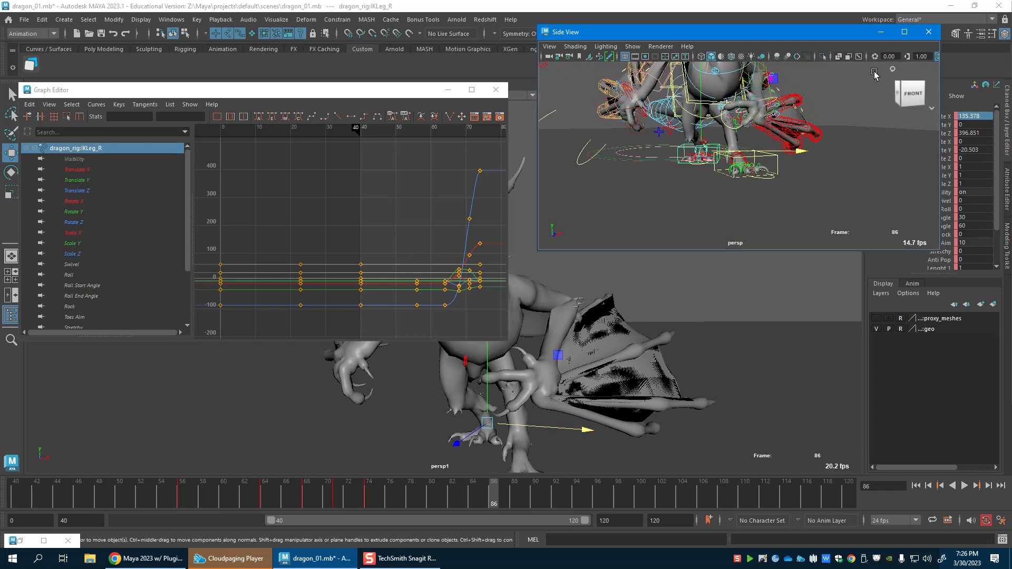
pyautogui.moveTo(824, 36); pyautogui.dragTo(787, 39)
pyautogui.moveTo(762, 154); pyautogui.dragTo(748, 161)
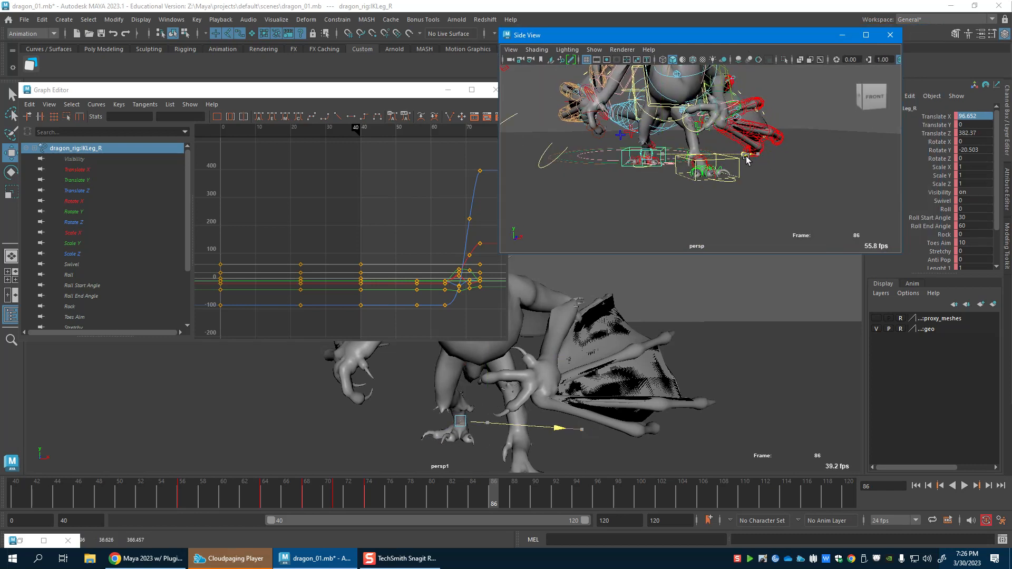
pyautogui.moveTo(699, 182); pyautogui.dragTo(688, 163)
pyautogui.press('e')
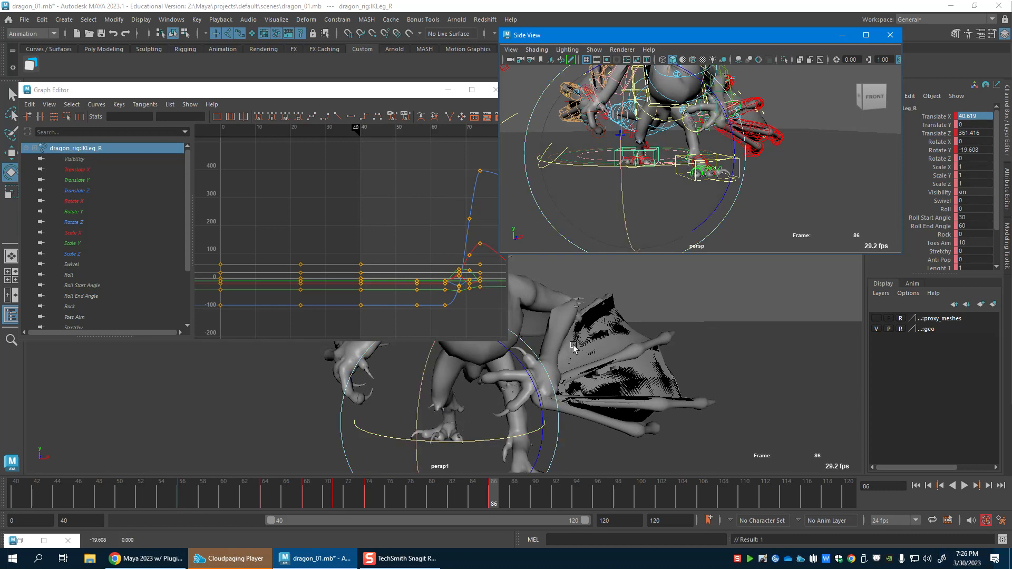
# Copy the right leg's pose to frame 74 and replace its frame 71 key with one at 72, rotated to about 4.2, -25.6, -8.8.
pyautogui.moveTo(488, 497); pyautogui.dragTo(405, 502)
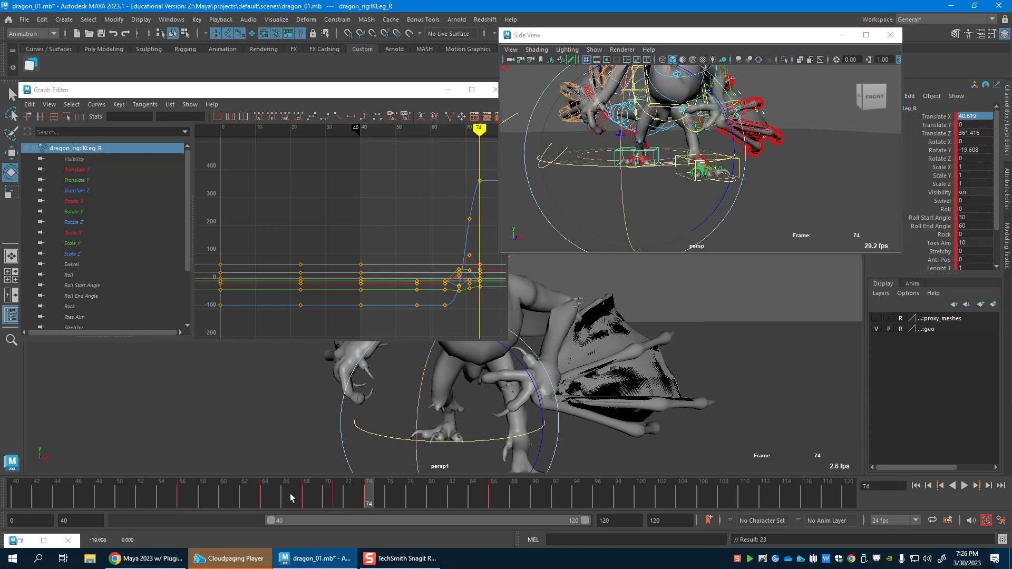
pyautogui.hotkey('alt', 'v')
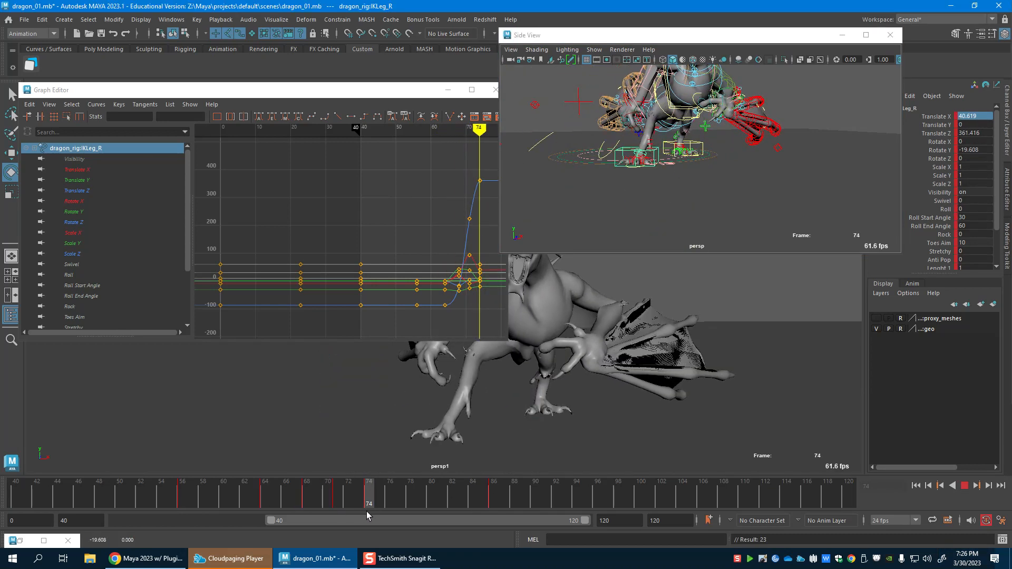
pyautogui.moveTo(334, 505)
pyautogui.mouseDown()
pyautogui.moveTo(289, 504)
pyautogui.moveTo(404, 510)
pyautogui.moveTo(350, 506)
pyautogui.mouseUp()
pyautogui.press('e')
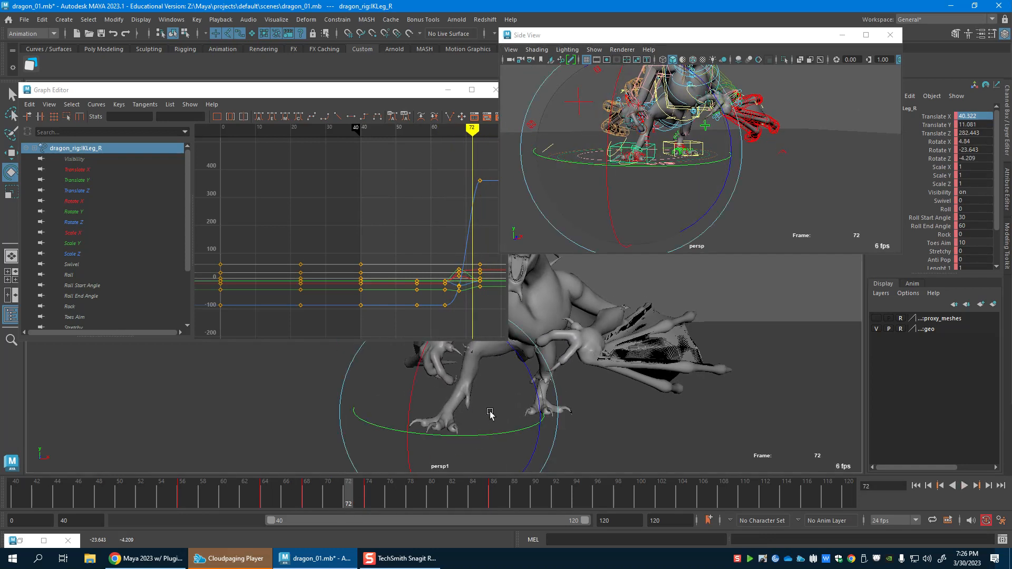
pyautogui.moveTo(459, 463); pyautogui.dragTo(477, 467)
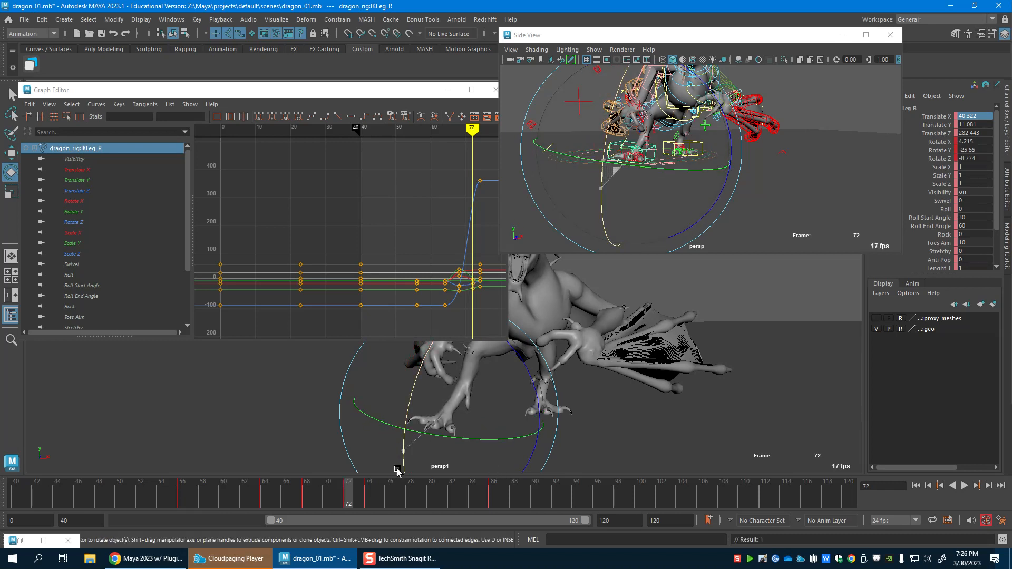
pyautogui.moveTo(399, 464); pyautogui.dragTo(397, 477)
pyautogui.hotkey('alt', 'v')
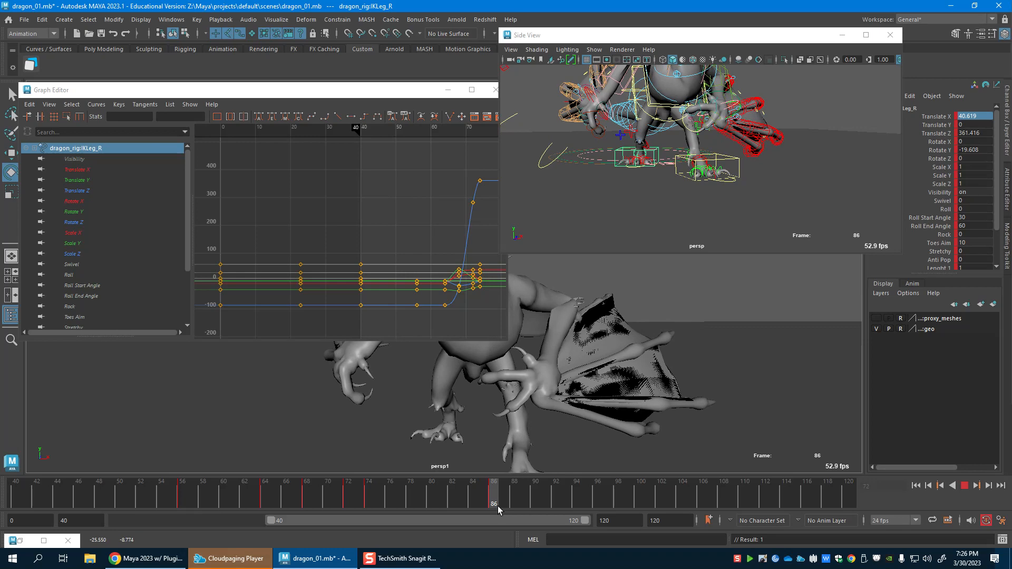
# Key the right foot's toe-roll control unrotated at frame 82 and set its Rotate X to about 60 at frame 86.
pyautogui.keyDown('alt'); pyautogui.moveTo(705, 151); pyautogui.dragTo(718, 181); pyautogui.keyUp('alt')
pyautogui.click(767, 156)
pyautogui.press('w')
pyautogui.keyDown('alt'); pyautogui.moveTo(767, 156); pyautogui.dragTo(701, 147); pyautogui.keyUp('alt')
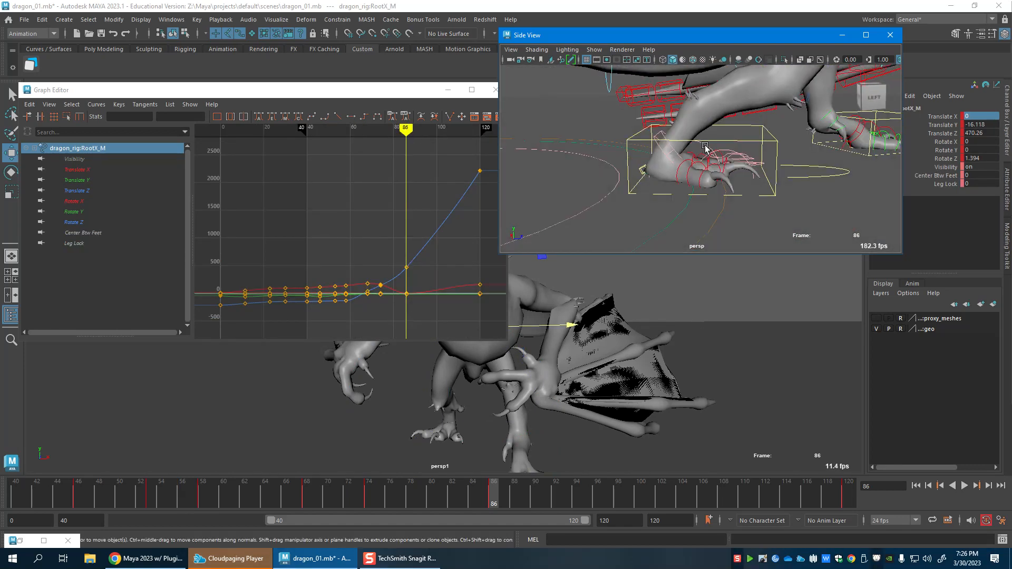
pyautogui.click(705, 146)
pyautogui.keyDown('alt'); pyautogui.moveTo(729, 145); pyautogui.dragTo(713, 111, button='right'); pyautogui.keyUp('alt')
pyautogui.keyDown('alt'); pyautogui.moveTo(713, 108); pyautogui.dragTo(716, 134, button='middle'); pyautogui.keyUp('alt')
pyautogui.press('e')
pyautogui.moveTo(728, 110); pyautogui.dragTo(760, 146)
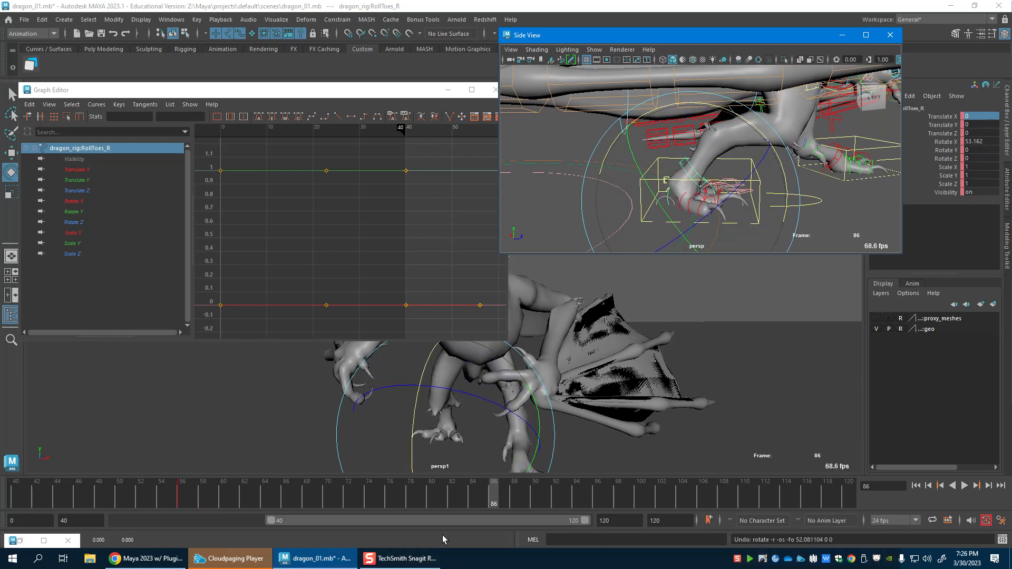
pyautogui.moveTo(523, 478); pyautogui.dragTo(516, 480)
pyautogui.hotkey('ctrl', 'z')
pyautogui.click(451, 501)
pyautogui.click(489, 500)
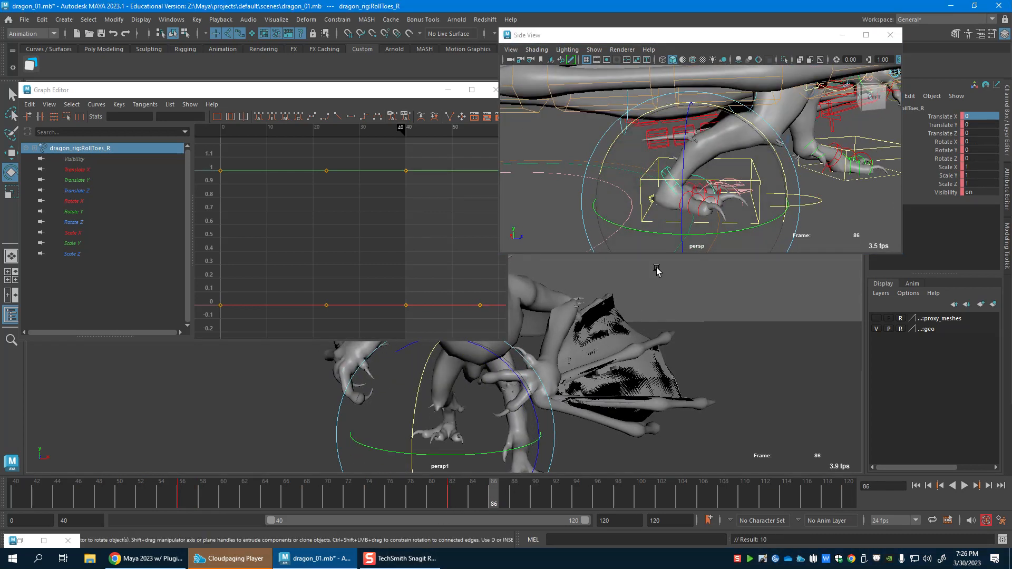
pyautogui.click(755, 137)
# Raise the root's Translate Z keys at frames 86 and 120 together to about 527.3 and 2271.7 in the Graph Editor.
pyautogui.keyDown('alt'); pyautogui.moveTo(798, 203); pyautogui.dragTo(765, 122); pyautogui.keyUp('alt')
pyautogui.press('w')
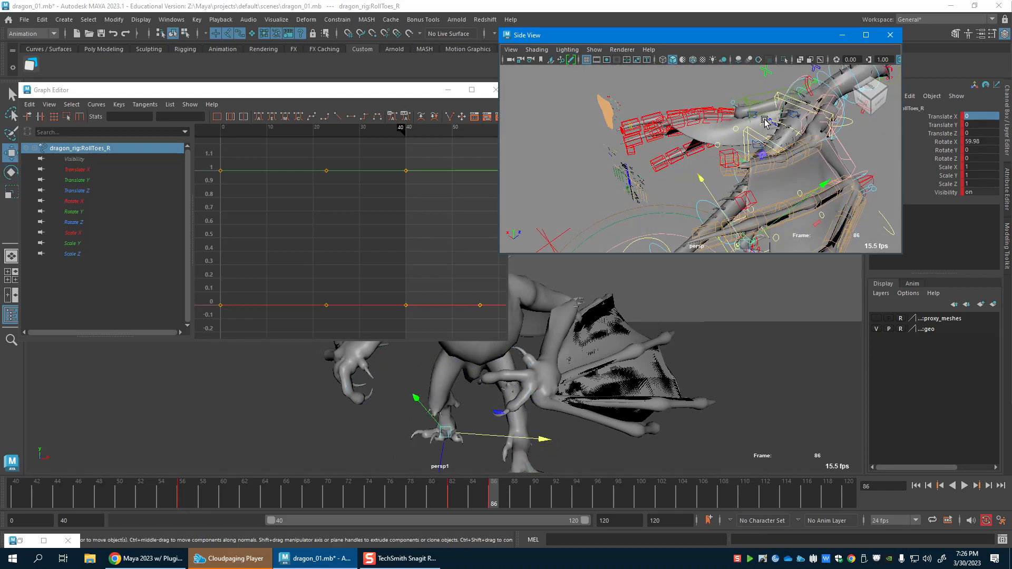
pyautogui.click(764, 119)
pyautogui.keyDown('alt'); pyautogui.moveTo(765, 119); pyautogui.dragTo(688, 111, button='middle'); pyautogui.keyUp('alt')
pyautogui.moveTo(399, 145); pyautogui.dragTo(435, 186)
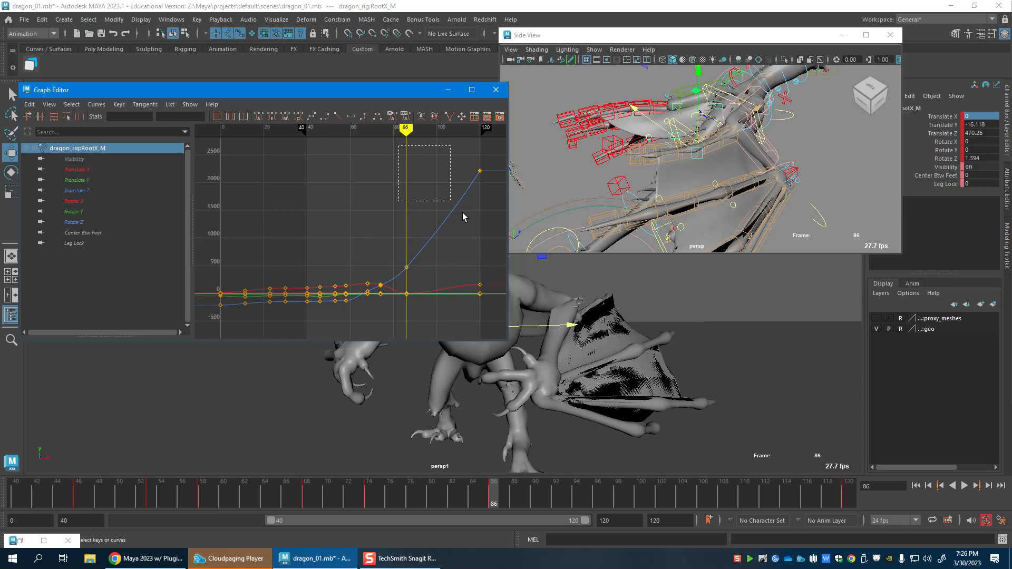
pyautogui.keyDown('shift'); pyautogui.moveTo(464, 273); pyautogui.dragTo(467, 266, button='middle'); pyautogui.keyUp('shift')
pyautogui.keyDown('alt'); pyautogui.moveTo(812, 174); pyautogui.dragTo(749, 105); pyautogui.keyUp('alt')
pyautogui.keyDown('shift'); pyautogui.moveTo(424, 245); pyautogui.dragTo(427, 252, button='middle'); pyautogui.keyUp('shift')
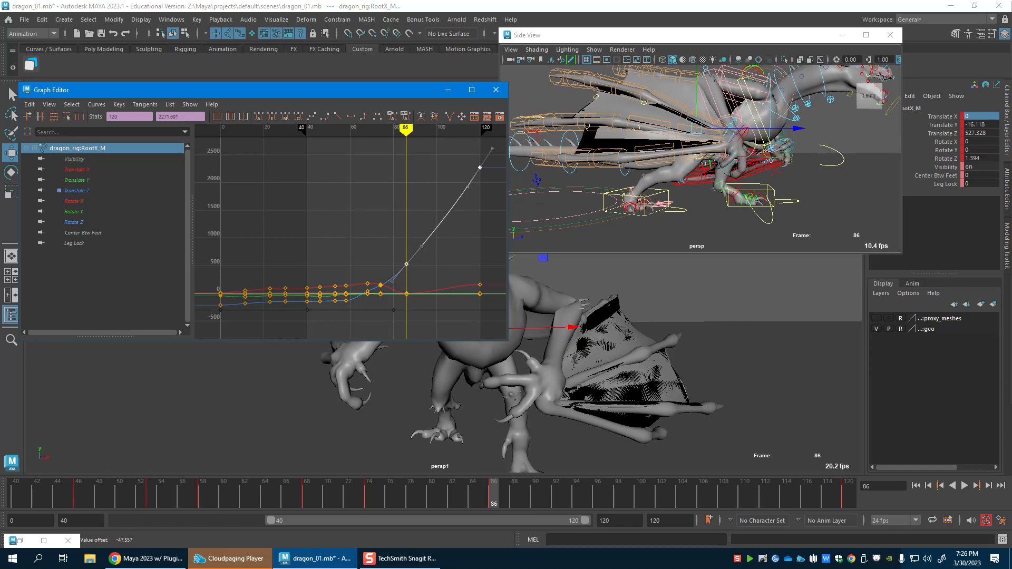
# Move the left leg's IK control farther forward at frame 86 to about X 3.2, Z 801.8.
pyautogui.click(752, 210)
pyautogui.click(745, 207)
pyautogui.keyDown('alt'); pyautogui.moveTo(746, 207); pyautogui.dragTo(633, 224); pyautogui.keyUp('alt')
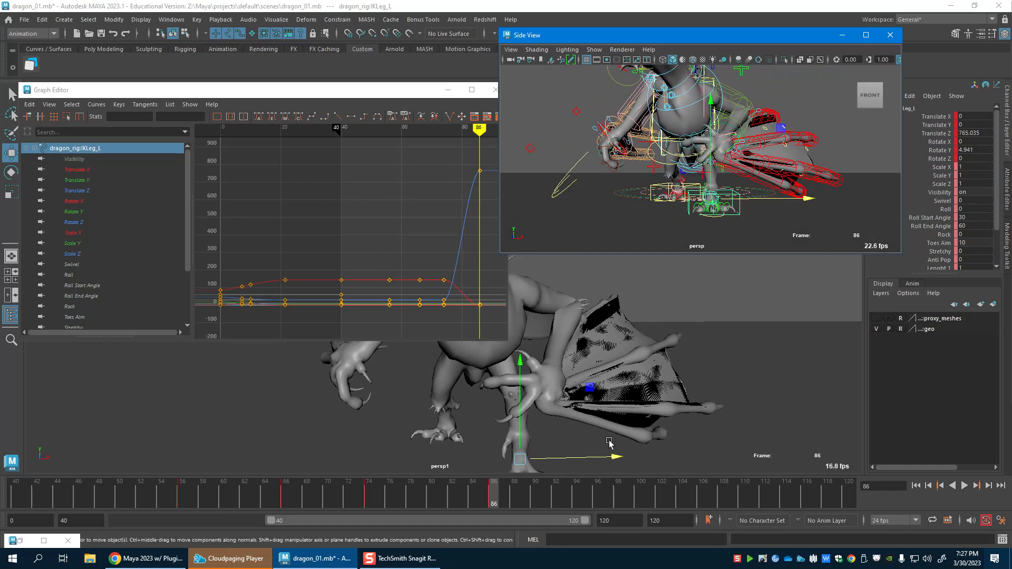
pyautogui.keyDown('alt'); pyautogui.moveTo(729, 196); pyautogui.dragTo(779, 226); pyautogui.keyUp('alt')
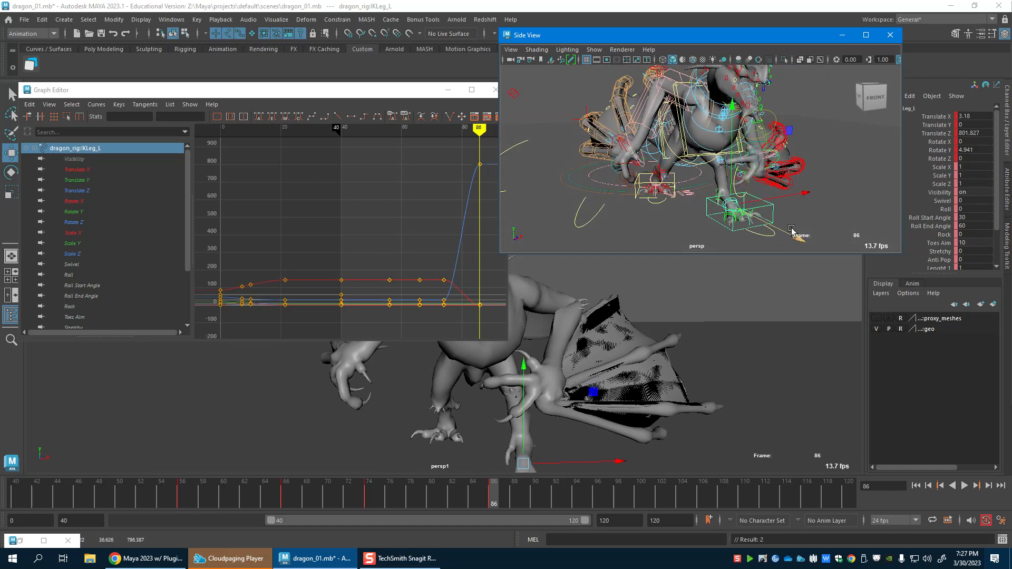
# Clear the Graph Editor from view, rotate the left shoulder FK control at frame 86 to about -55.1, 17.8, -58.8, and repose the right arm.
pyautogui.moveTo(369, 90); pyautogui.dragTo(1011, 126)
pyautogui.keyDown('alt'); pyautogui.moveTo(665, 193); pyautogui.dragTo(706, 185); pyautogui.keyUp('alt')
pyautogui.click(729, 145)
pyautogui.keyDown('alt'); pyautogui.moveTo(728, 149); pyautogui.dragTo(719, 125); pyautogui.keyUp('alt')
pyautogui.click(718, 124)
pyautogui.press('e')
pyautogui.moveTo(676, 174); pyautogui.dragTo(709, 169)
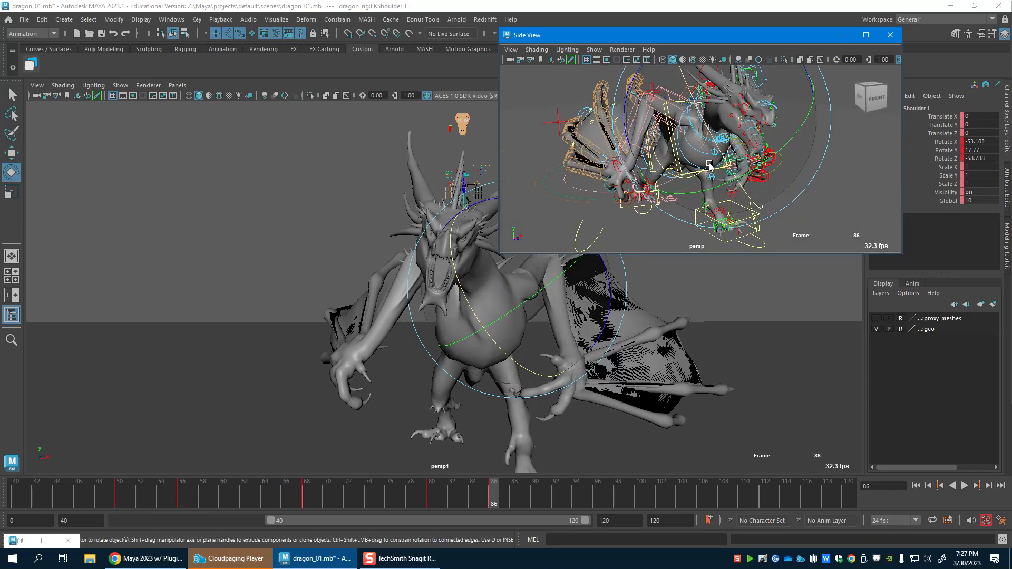
pyautogui.press('w')
pyautogui.moveTo(494, 265); pyautogui.dragTo(480, 359)
# Rotate the base neck FK control at frame 86 to redirect the neck from the chest.
pyautogui.keyDown('alt'); pyautogui.moveTo(771, 191); pyautogui.dragTo(593, 183); pyautogui.keyUp('alt')
pyautogui.press('w')
pyautogui.click(700, 144)
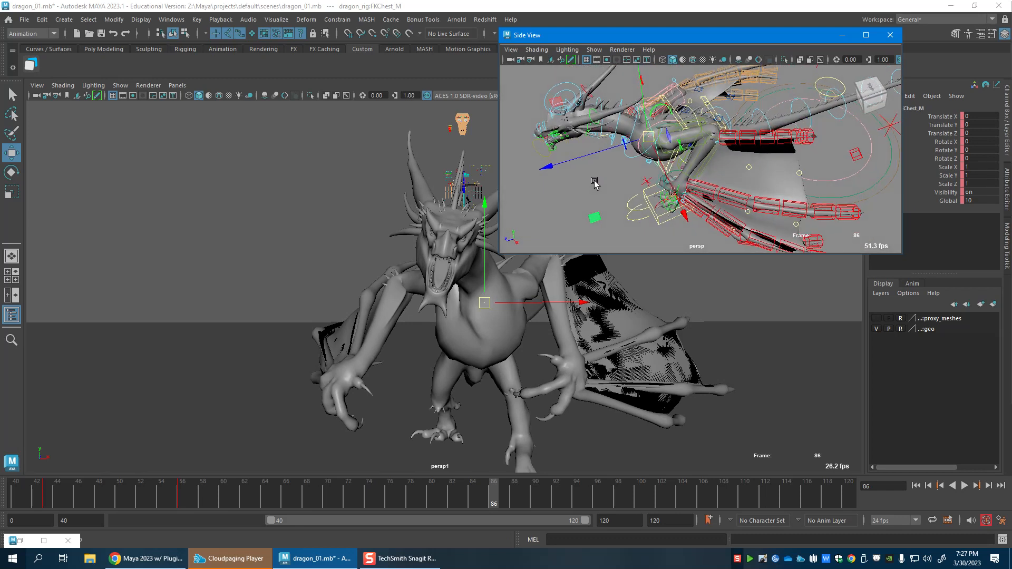
pyautogui.click(634, 156)
pyautogui.press('e')
pyautogui.click(632, 157)
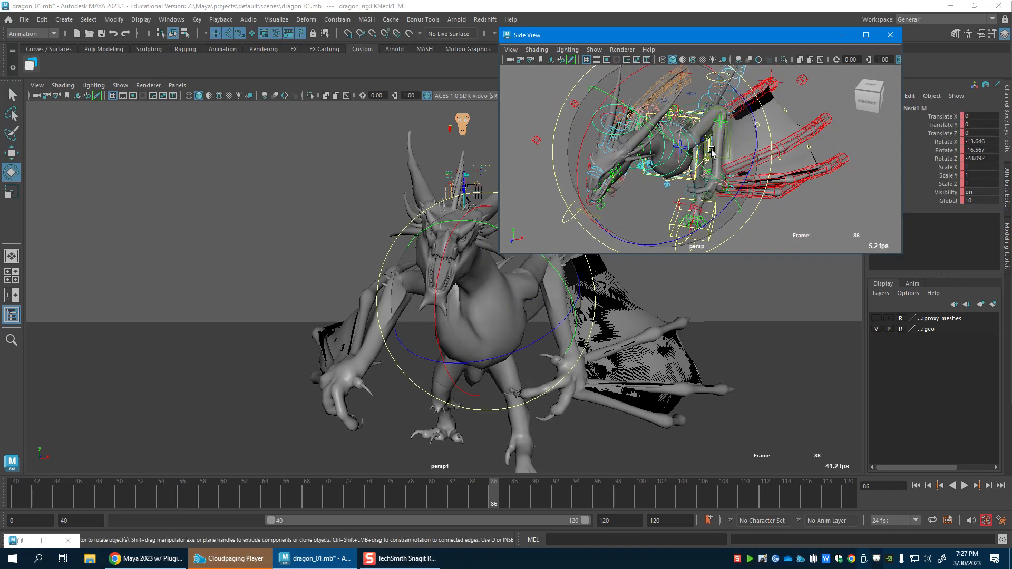
pyautogui.moveTo(368, 507); pyautogui.dragTo(494, 502)
pyautogui.moveTo(490, 307); pyautogui.dragTo(553, 278)
# Rotate the third neck FK control at frame 86 to bend the middle of the neck.
pyautogui.click(675, 162)
pyautogui.press('w')
pyautogui.keyDown('alt'); pyautogui.moveTo(676, 170); pyautogui.dragTo(616, 127); pyautogui.keyUp('alt')
pyautogui.press('e')
pyautogui.click(619, 120)
pyautogui.press('w')
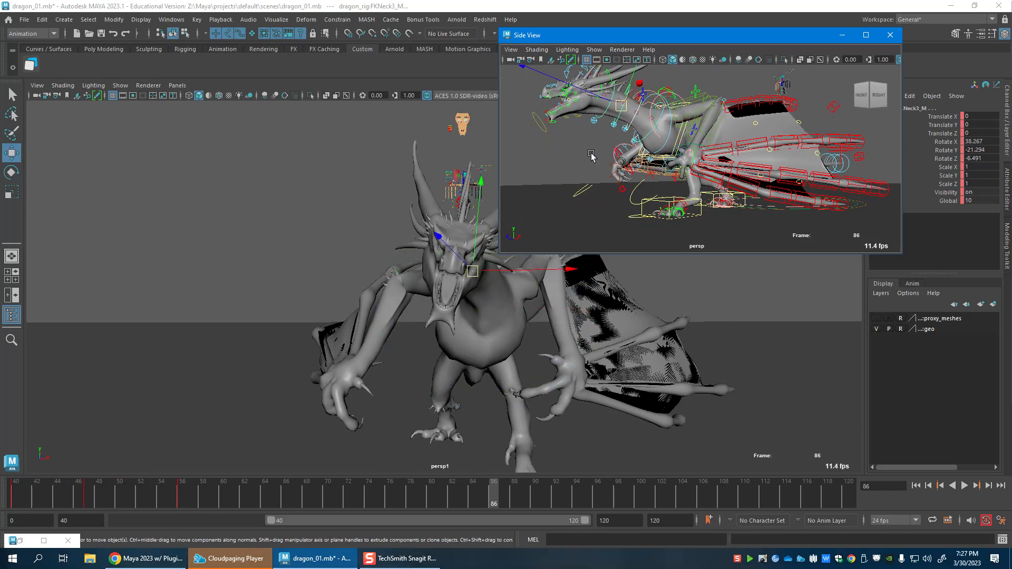
pyautogui.press('e')
pyautogui.moveTo(470, 292); pyautogui.dragTo(673, 152)
# Pitch the fourth neck FK control at frame 86 to bring the head lower.
pyautogui.keyDown('alt'); pyautogui.moveTo(672, 151); pyautogui.dragTo(671, 158, button='middle'); pyautogui.keyUp('alt')
pyautogui.click(602, 129)
pyautogui.press('w')
pyautogui.press('e')
pyautogui.moveTo(465, 331); pyautogui.dragTo(465, 346)
pyautogui.press('w')
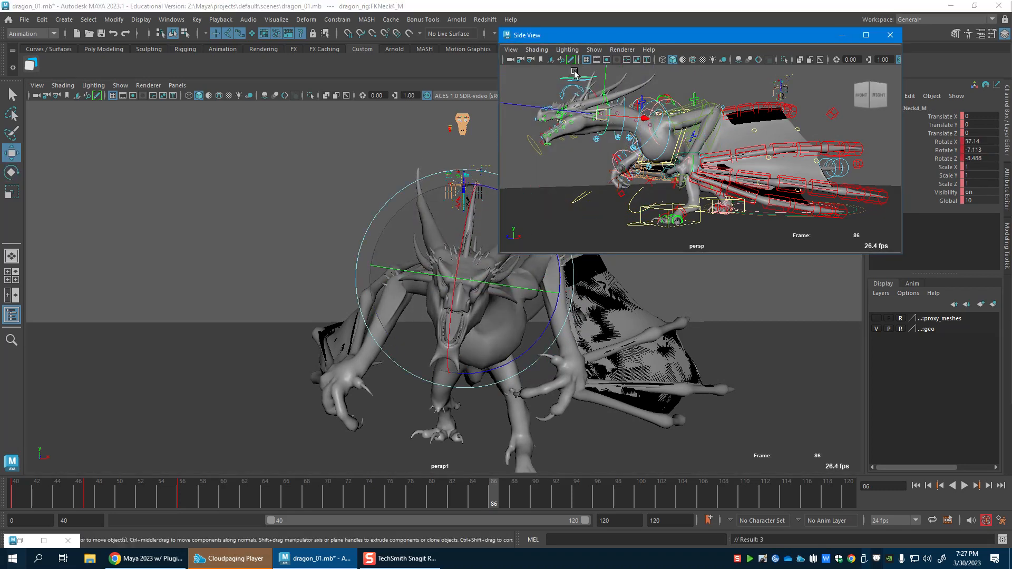
# Rotate the head FK control at frame 86 to about 206.7, -171.4, 174.4 and review the motion.
pyautogui.press('e')
pyautogui.moveTo(456, 303); pyautogui.dragTo(497, 272)
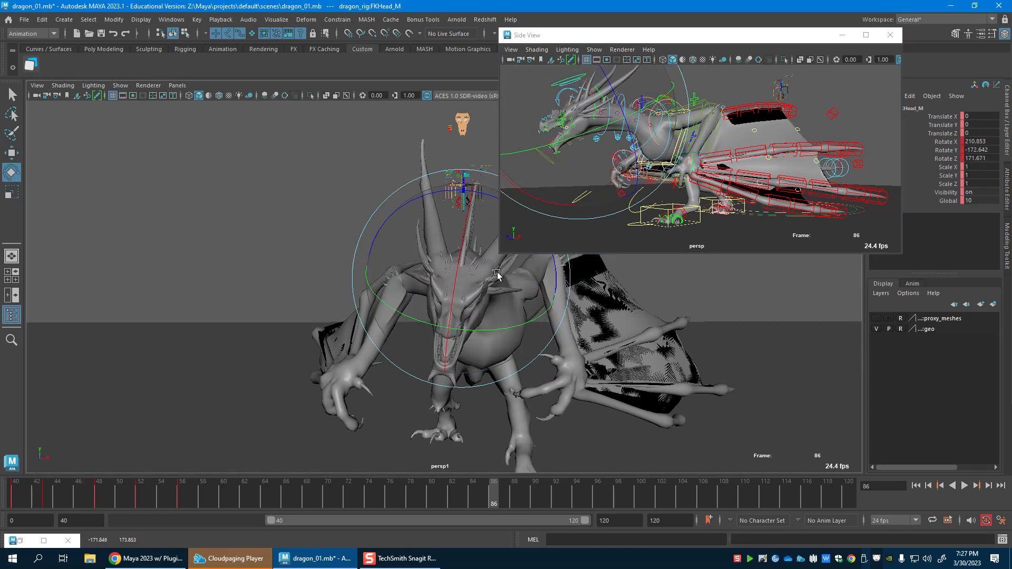
pyautogui.keyDown('alt'); pyautogui.moveTo(654, 211); pyautogui.dragTo(660, 248); pyautogui.keyUp('alt')
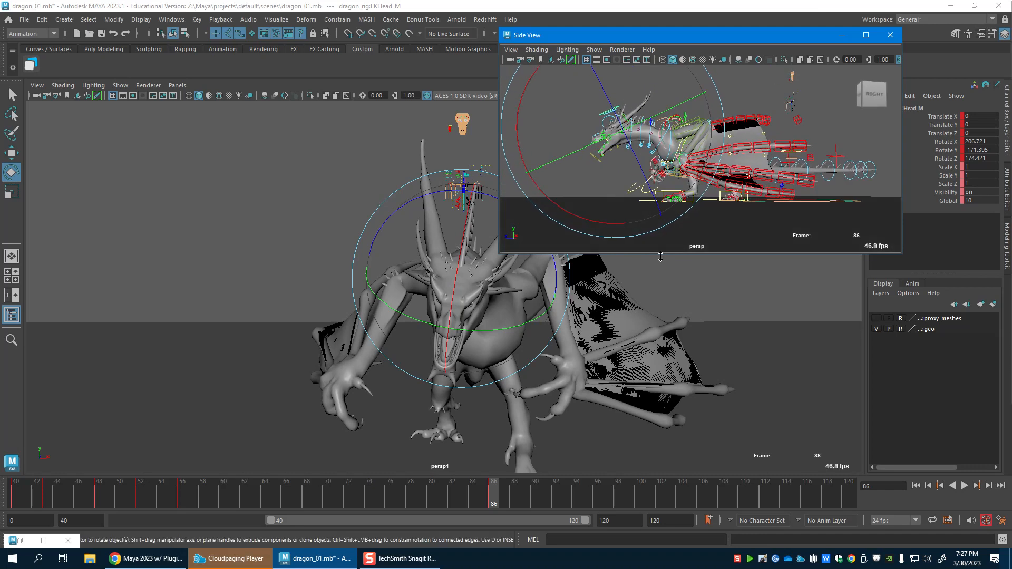
pyautogui.moveTo(290, 494); pyautogui.dragTo(369, 505)
# Isolate the root's Translate X curve in the Graph Editor and examine the sideways body motion around frame 65.
pyautogui.keyDown('alt'); pyautogui.moveTo(794, 87); pyautogui.dragTo(797, 134); pyautogui.keyUp('alt')
pyautogui.press('w')
pyautogui.click(773, 127)
pyautogui.moveTo(203, 500); pyautogui.dragTo(306, 507)
pyautogui.moveTo(1011, 119); pyautogui.dragTo(842, 95)
pyautogui.click(207, 191)
pyautogui.moveTo(199, 497); pyautogui.dragTo(275, 501)
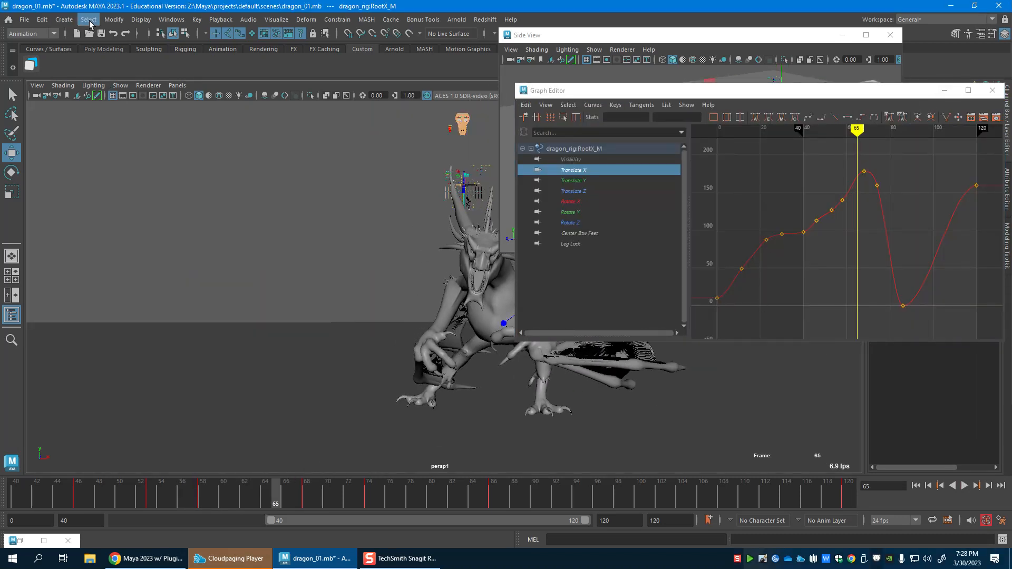
# Create a polygon cube at the origin and stretch it along Z into a long beam marking the dragon's walking path.
pyautogui.click(64, 20)
pyautogui.moveTo(84, 58)
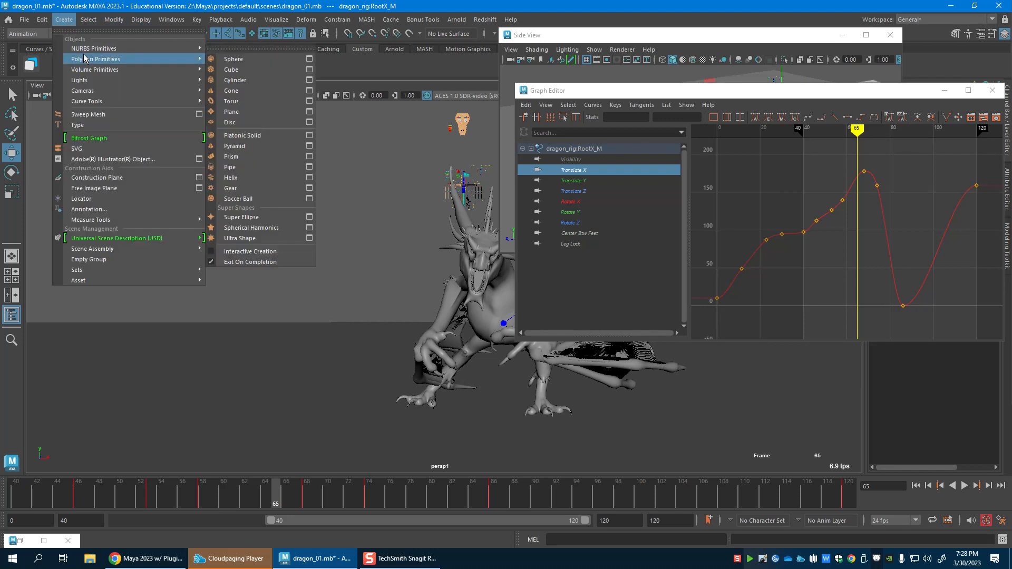
pyautogui.click(244, 69)
pyautogui.press('r')
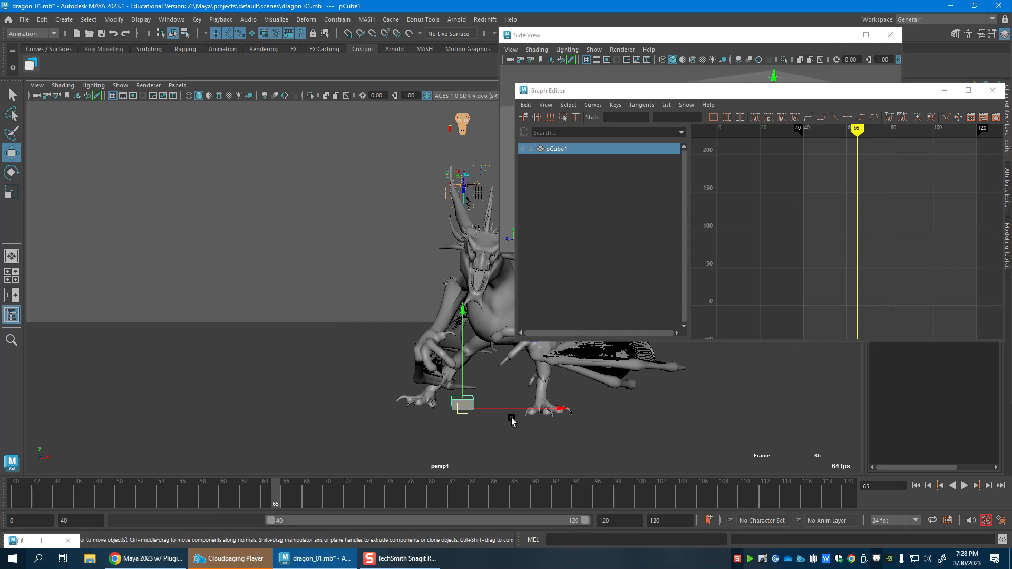
pyautogui.click(692, 46)
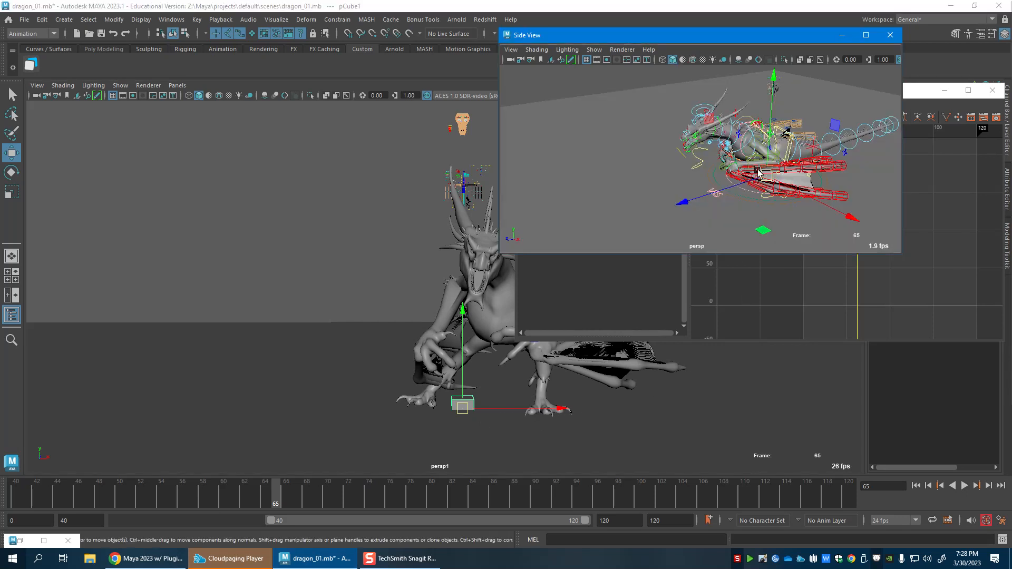
pyautogui.press('r')
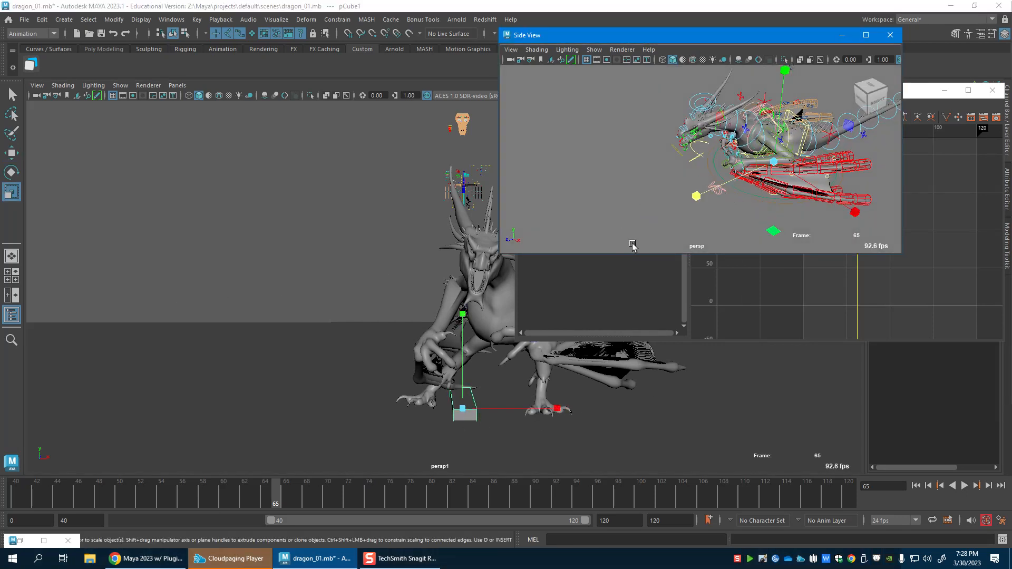
pyautogui.moveTo(689, 201); pyautogui.dragTo(654, 253)
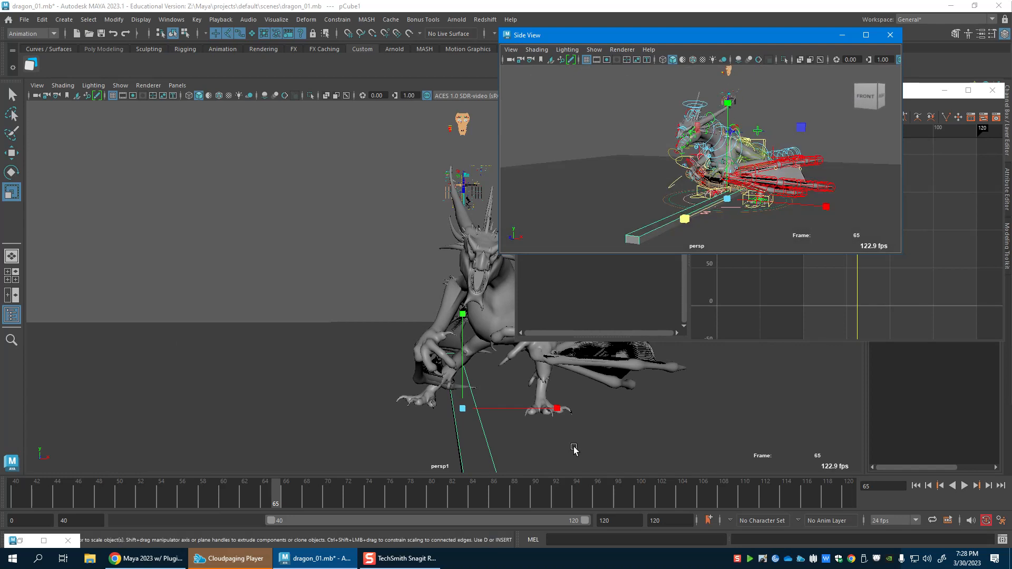
pyautogui.keyDown('alt'); pyautogui.moveTo(548, 442); pyautogui.dragTo(540, 441); pyautogui.keyUp('alt')
pyautogui.keyDown('alt'); pyautogui.moveTo(725, 242); pyautogui.dragTo(775, 242); pyautogui.keyUp('alt')
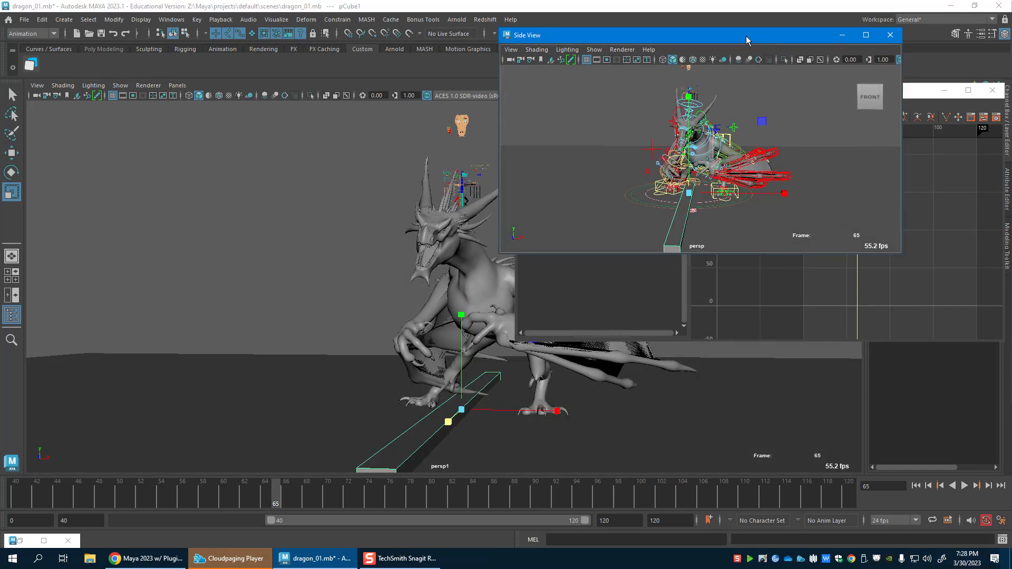
# Clear the Side View and Graph Editor from view, select the root control and go to frame 40.
pyautogui.moveTo(966, 75); pyautogui.dragTo(1011, 234)
pyautogui.click(945, 91)
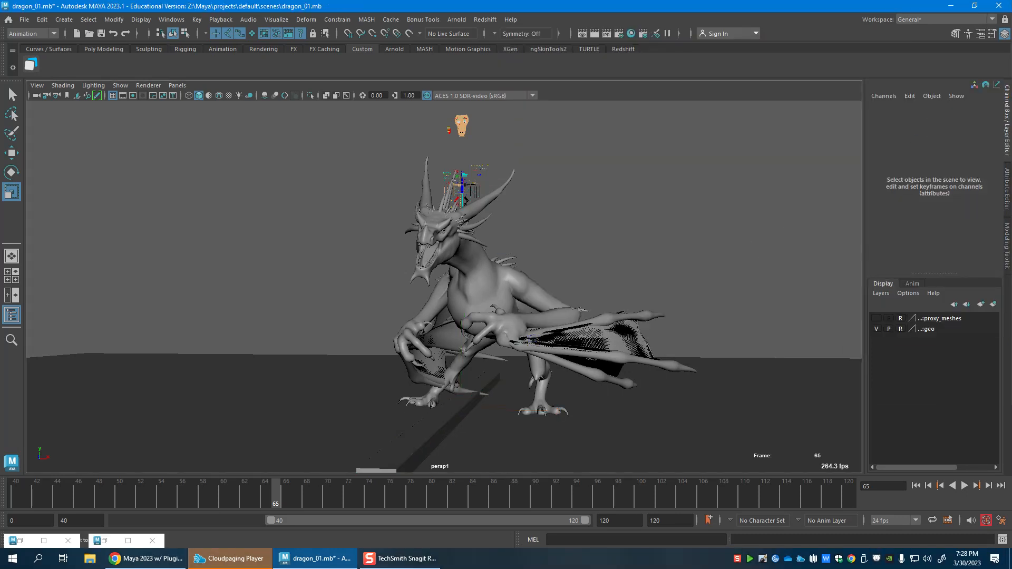
pyautogui.click(465, 199)
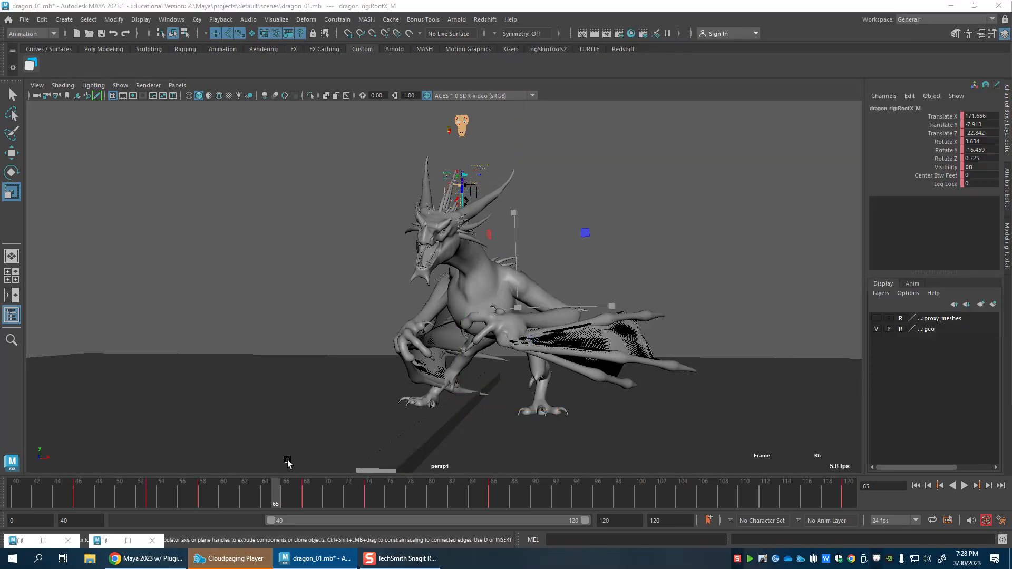
pyautogui.moveTo(124, 495); pyautogui.dragTo(36, 501)
pyautogui.moveTo(0, 473)
pyautogui.mouseDown()
pyautogui.moveTo(101, 483)
pyautogui.moveTo(10, 483)
pyautogui.mouseUp()
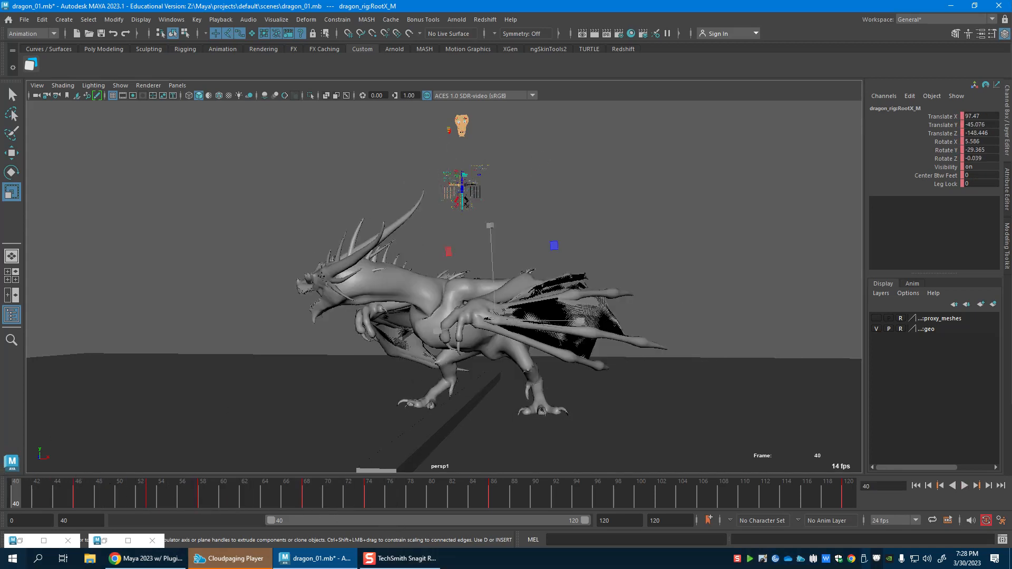
# Shift the root sideways toward the beam, bringing its Translate X at frame 68 to about 147.5.
pyautogui.moveTo(548, 324); pyautogui.dragTo(540, 323)
pyautogui.moveTo(46, 495)
pyautogui.mouseDown()
pyautogui.moveTo(378, 521)
pyautogui.moveTo(366, 522)
pyautogui.mouseUp()
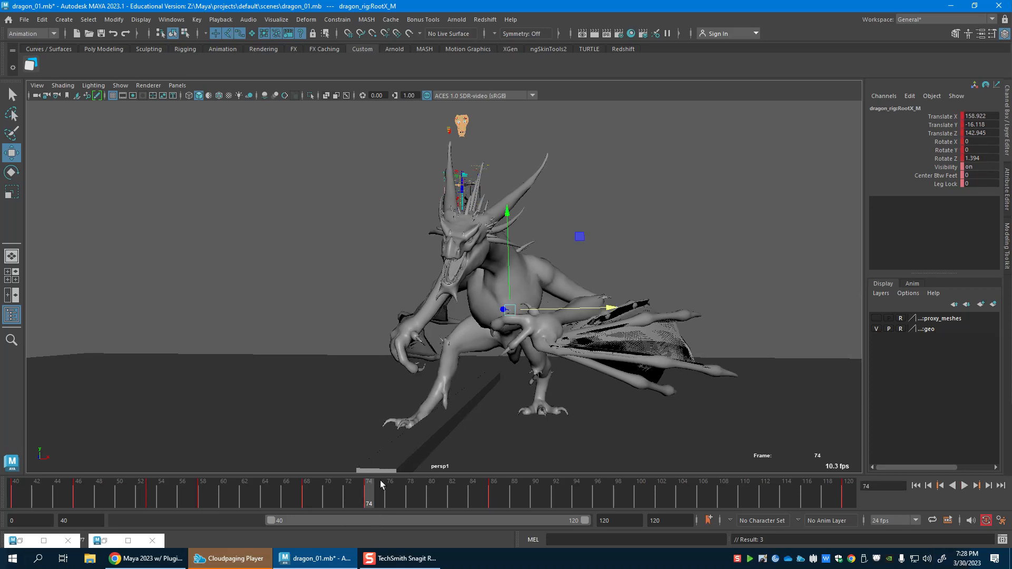
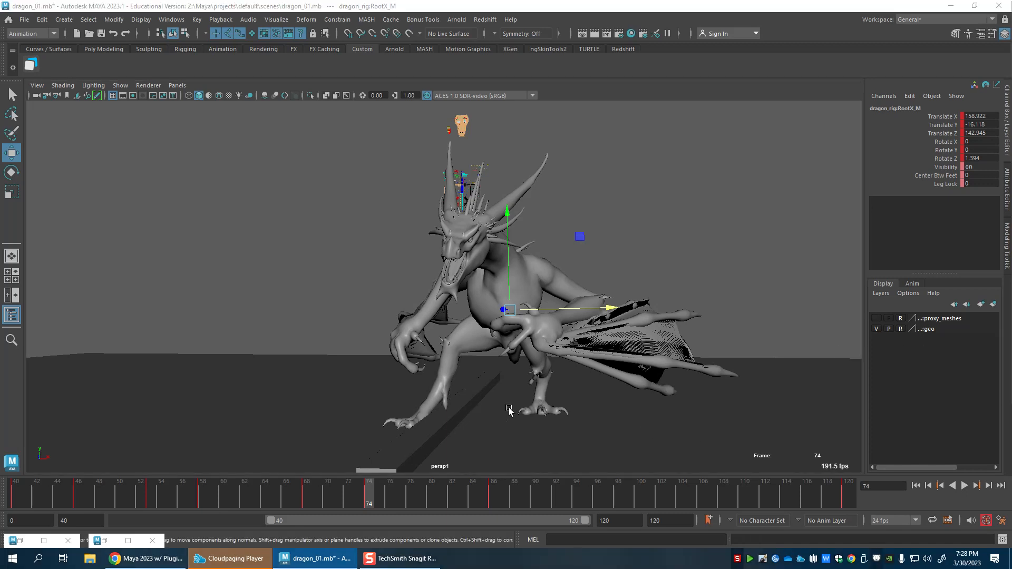
pyautogui.moveTo(207, 494); pyautogui.dragTo(308, 500)
pyautogui.moveTo(560, 308); pyautogui.dragTo(555, 310)
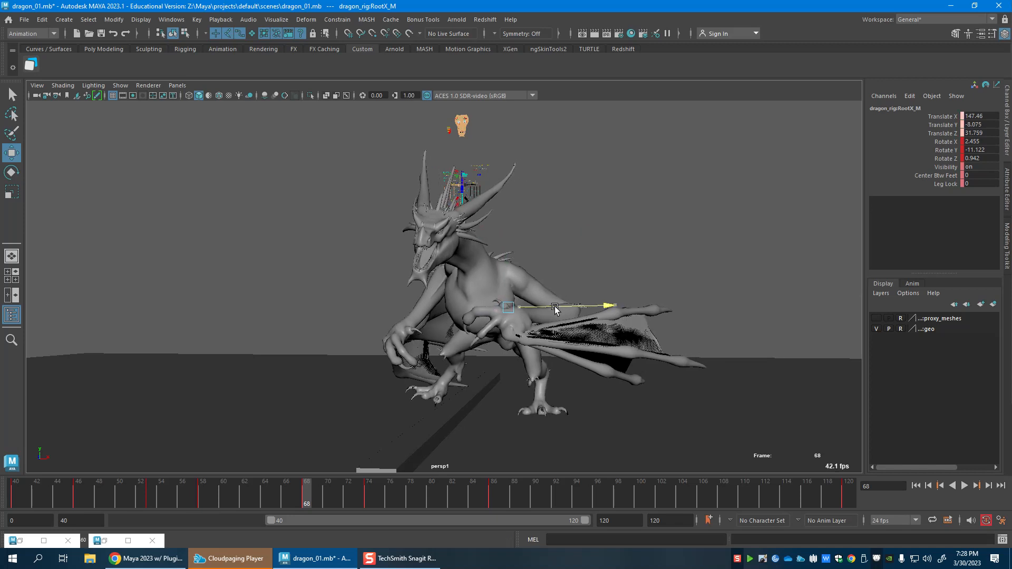
# Shift the root sideways at frame 74 to about Translate X 146.6 and nudge its position around frame 68.
pyautogui.moveTo(283, 510); pyautogui.dragTo(369, 507)
pyautogui.moveTo(619, 319); pyautogui.dragTo(611, 319)
pyautogui.moveTo(331, 485)
pyautogui.mouseDown()
pyautogui.moveTo(441, 494)
pyautogui.moveTo(245, 494)
pyautogui.moveTo(317, 496)
pyautogui.mouseUp()
pyautogui.moveTo(220, 494); pyautogui.dragTo(320, 498)
pyautogui.moveTo(602, 301); pyautogui.dragTo(600, 338)
# Key the root slightly farther sideways at frame 81, fine-tune its position at frame 74, and play the animation.
pyautogui.moveTo(310, 489); pyautogui.dragTo(492, 498)
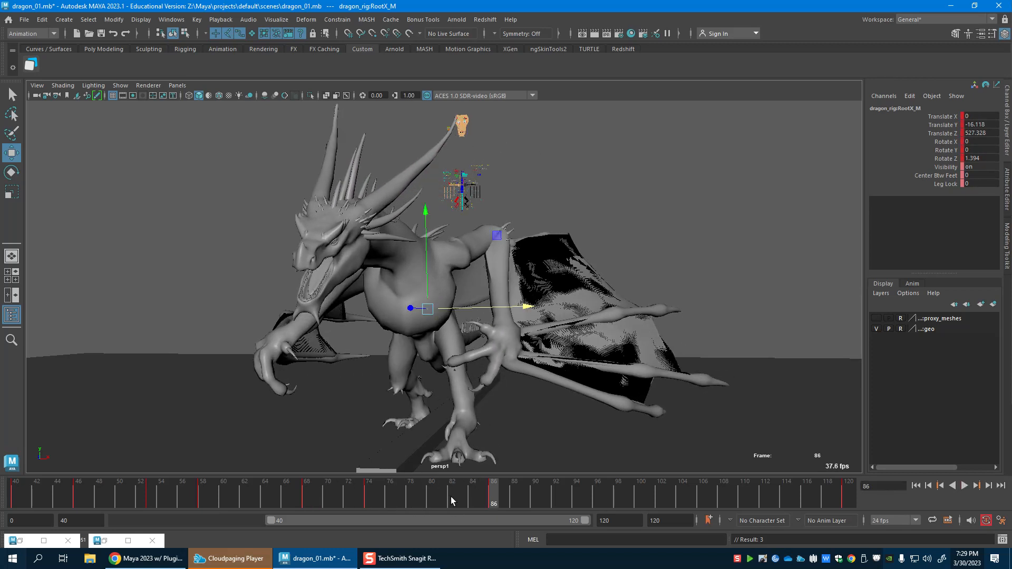
pyautogui.click(437, 497)
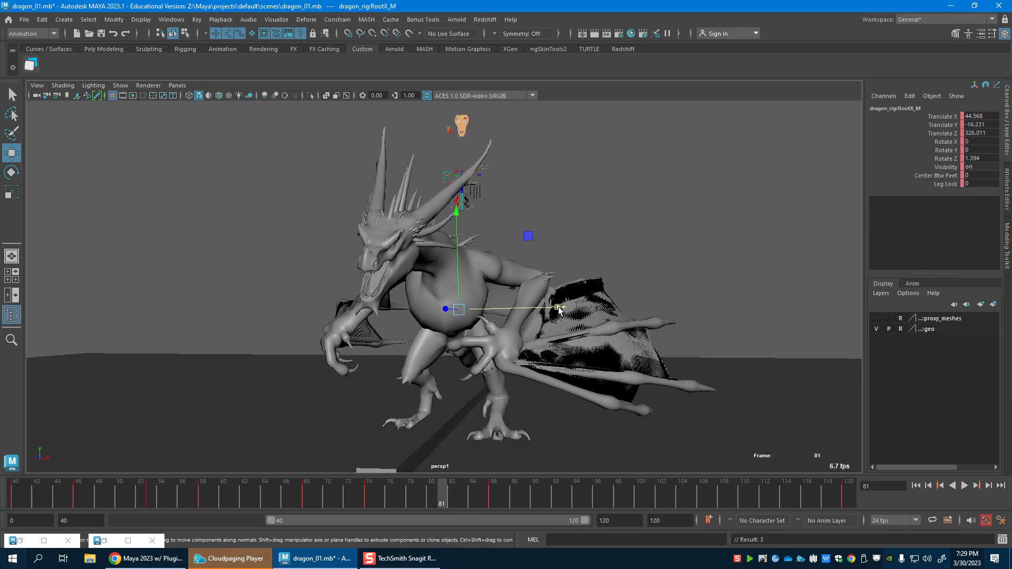
pyautogui.moveTo(553, 310); pyautogui.dragTo(549, 315)
pyautogui.click(370, 501)
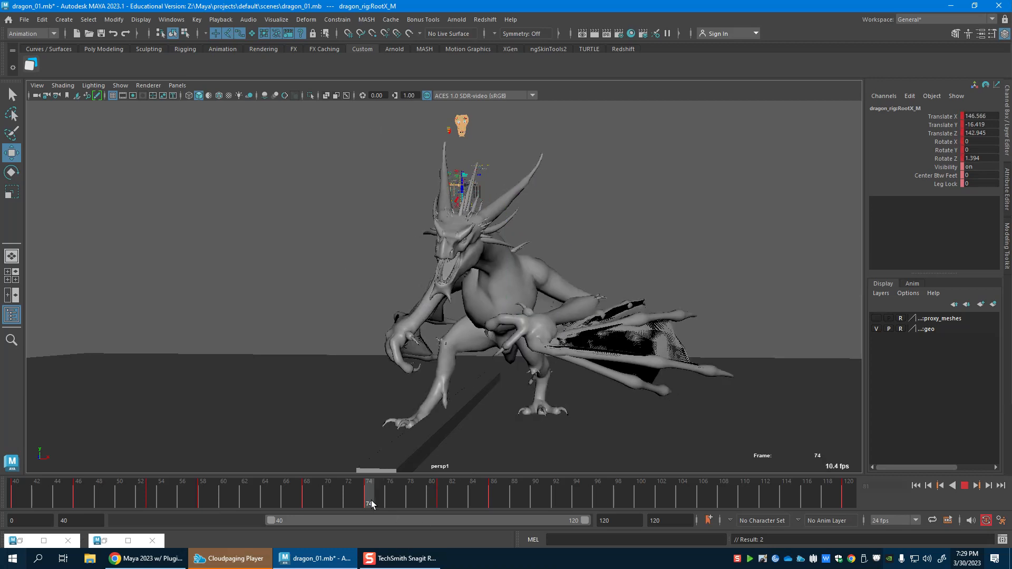
pyautogui.moveTo(494, 287); pyautogui.dragTo(494, 283)
pyautogui.click(223, 496)
pyautogui.hotkey('alt', 'v')
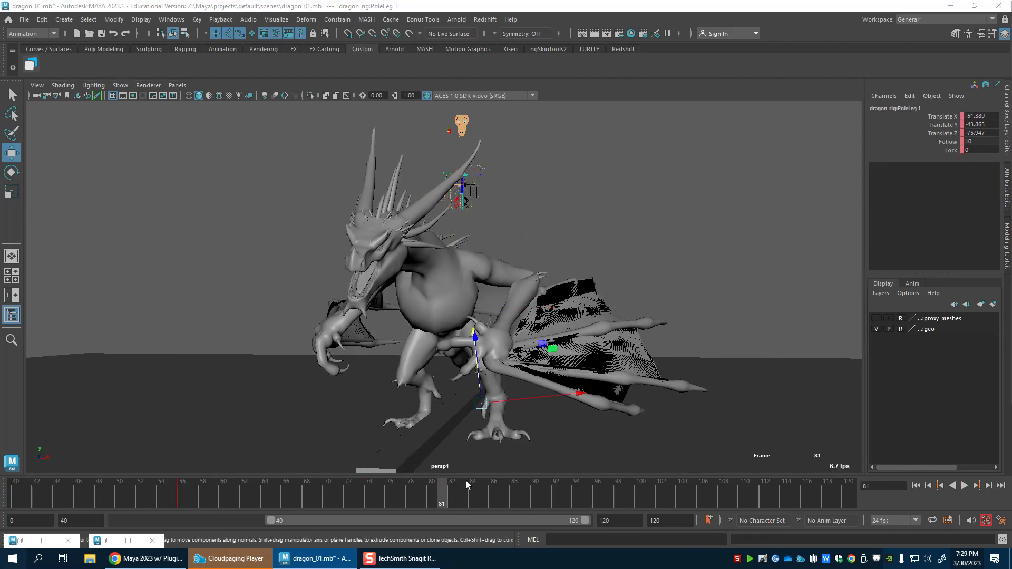
# Lift the left leg's IK control at frame 78 to about Translate Y 23.8 and pitch the foot forward.
pyautogui.click(496, 420)
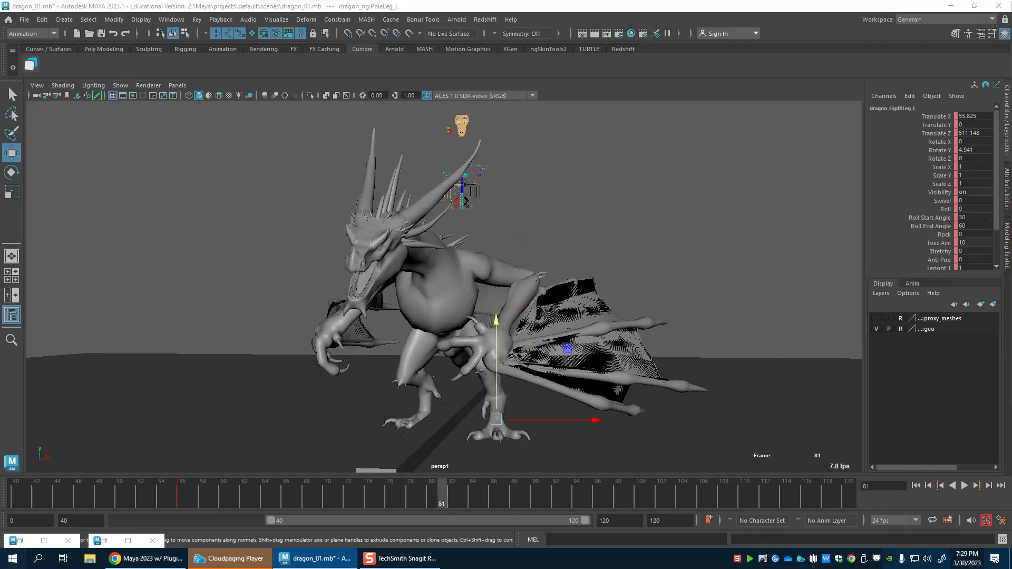
pyautogui.moveTo(728, 81); pyautogui.dragTo(702, 76)
pyautogui.moveTo(343, 503); pyautogui.dragTo(411, 503)
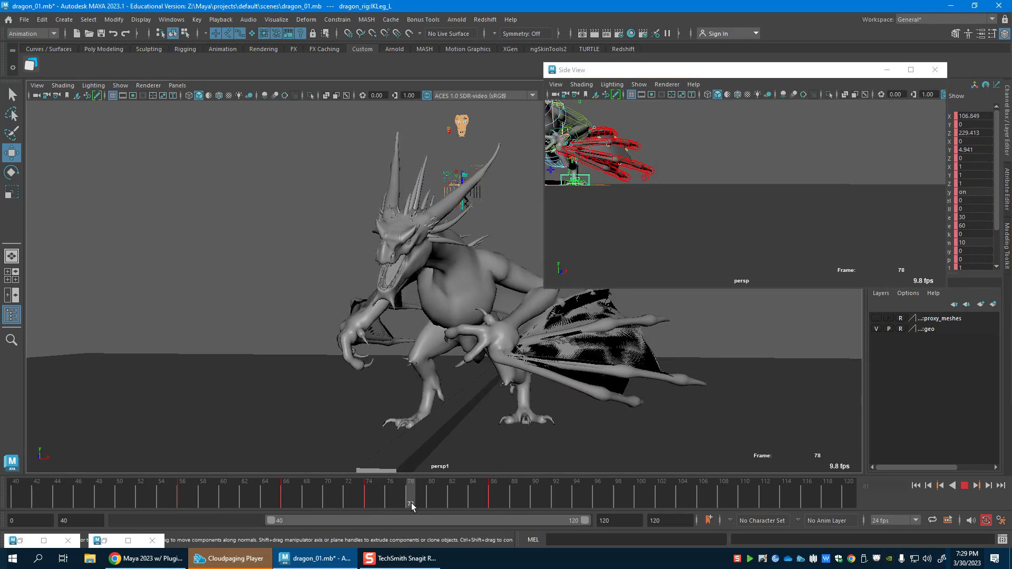
pyautogui.press('e')
pyautogui.moveTo(510, 407); pyautogui.dragTo(505, 453)
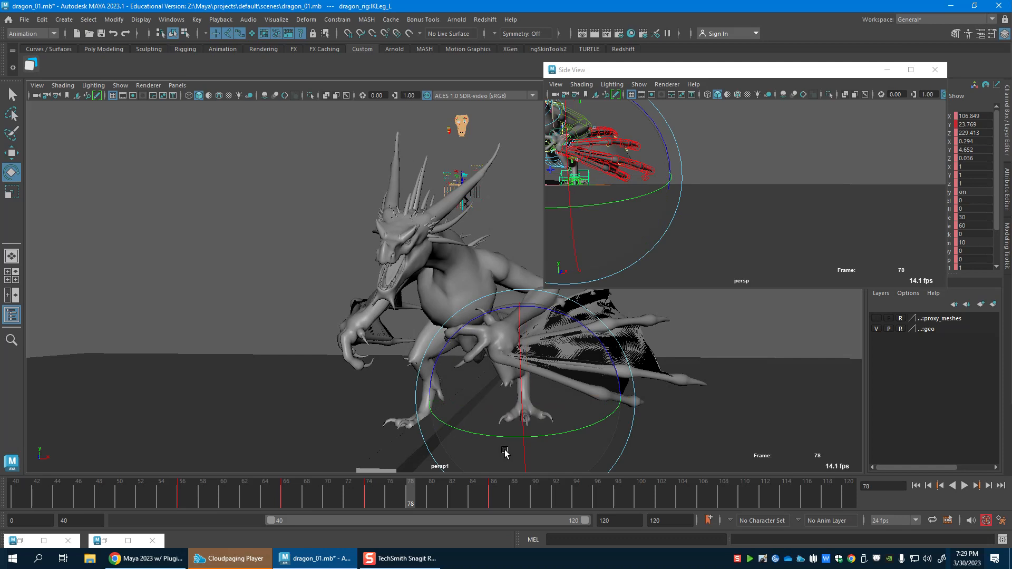
# Raise the left leg's IK control at frame 83 to about Translate Y 52.8 and advance to frame 86.
pyautogui.moveTo(396, 505); pyautogui.dragTo(463, 503)
pyautogui.press('w')
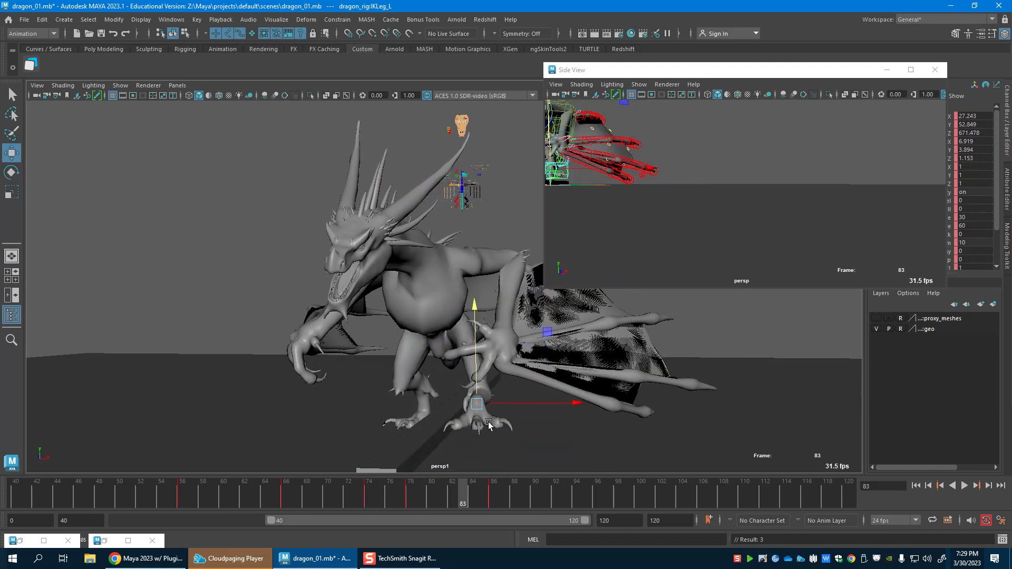
pyautogui.moveTo(403, 496); pyautogui.dragTo(496, 502)
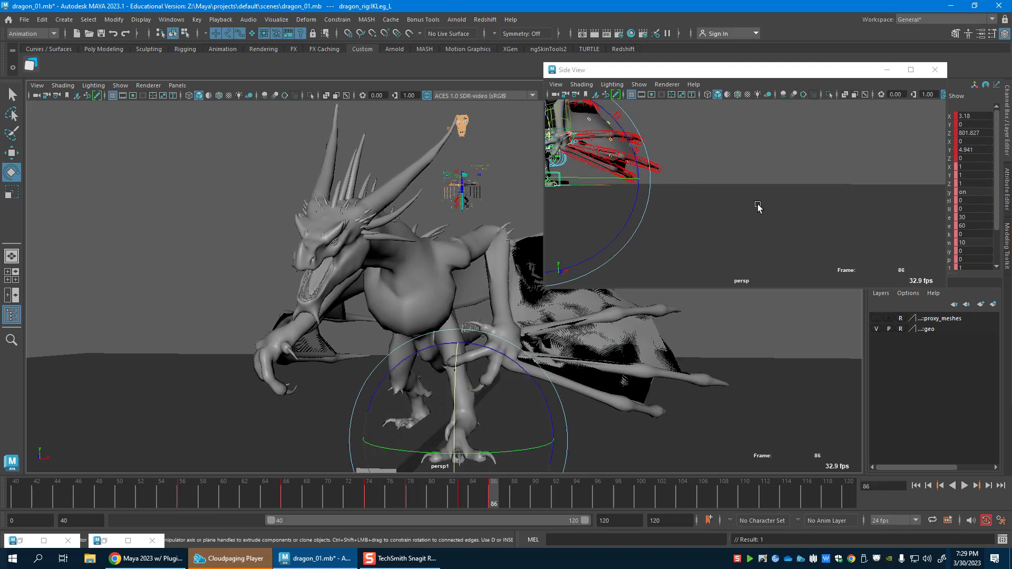
# Examine the dragon's pose at frame 86 from several angles in the Side View and open the root's curves in the Graph Editor.
pyautogui.keyDown('alt'); pyautogui.moveTo(665, 211); pyautogui.dragTo(660, 197, button='right'); pyautogui.keyUp('alt')
pyautogui.keyDown('alt'); pyautogui.moveTo(664, 192); pyautogui.dragTo(665, 270); pyautogui.keyUp('alt')
pyautogui.keyDown('alt'); pyautogui.moveTo(612, 208); pyautogui.dragTo(678, 221, button='right'); pyautogui.keyUp('alt')
pyautogui.keyDown('alt'); pyautogui.moveTo(678, 221); pyautogui.dragTo(743, 234, button='middle'); pyautogui.keyUp('alt')
pyautogui.press('w')
pyautogui.click(684, 177)
pyautogui.keyDown('alt'); pyautogui.moveTo(684, 176); pyautogui.dragTo(667, 221); pyautogui.keyUp('alt')
pyautogui.keyDown('alt'); pyautogui.moveTo(698, 230); pyautogui.dragTo(677, 213, button='middle'); pyautogui.keyUp('alt')
pyautogui.keyDown('alt'); pyautogui.moveTo(700, 164); pyautogui.dragTo(706, 232); pyautogui.keyUp('alt')
pyautogui.keyDown('alt'); pyautogui.moveTo(736, 138); pyautogui.dragTo(739, 163, button='middle'); pyautogui.keyUp('alt')
pyautogui.click(738, 162)
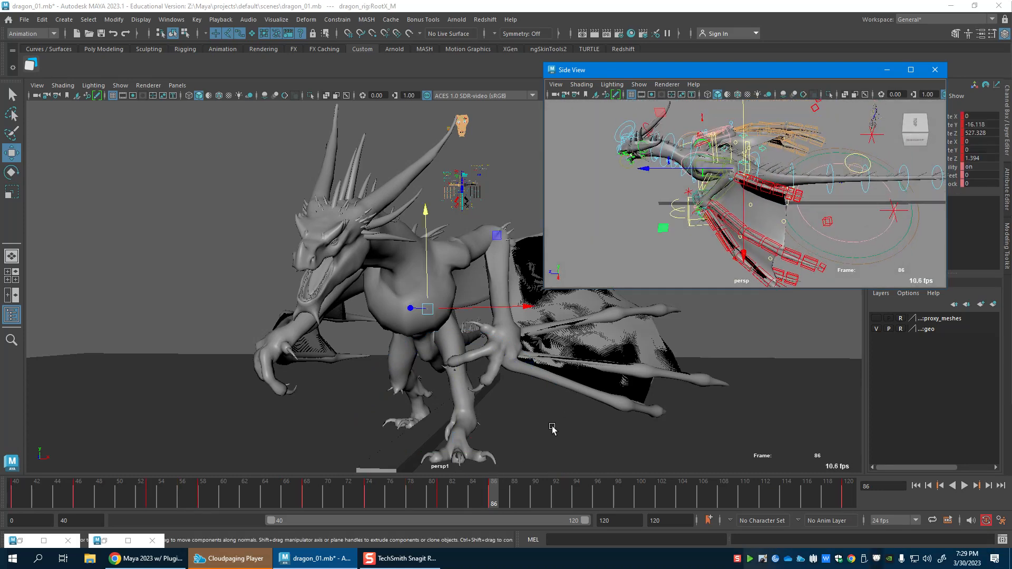
pyautogui.press('g')
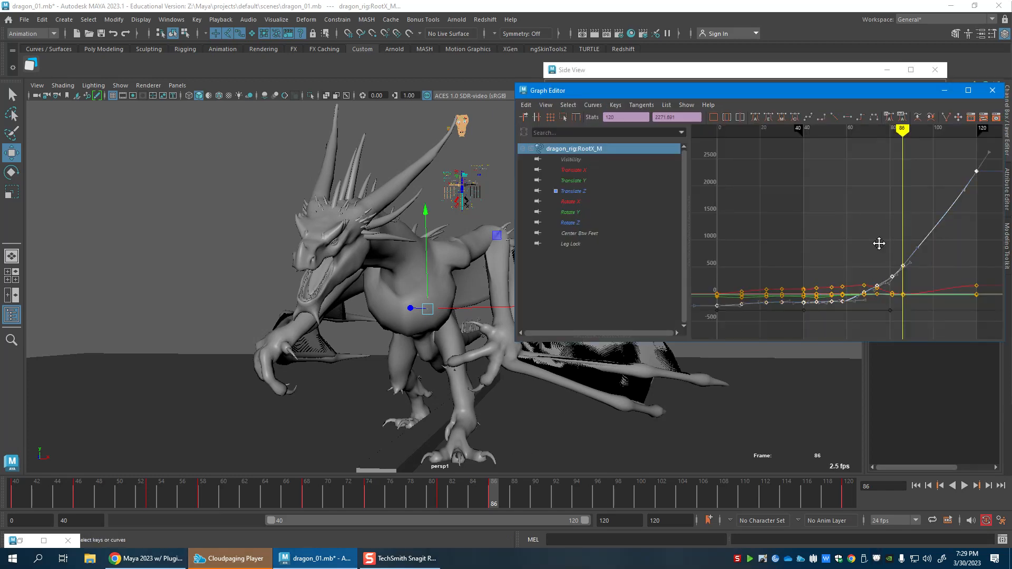
# Try lowering the root's Translate Z key at frame 86 to about 518.7 and reshaping the curve toward frame 120.
pyautogui.keyDown('alt'); pyautogui.moveTo(879, 244); pyautogui.dragTo(816, 218, button='middle'); pyautogui.keyUp('alt')
pyautogui.keyDown('alt'); pyautogui.moveTo(815, 218); pyautogui.dragTo(848, 236, button='right'); pyautogui.keyUp('alt')
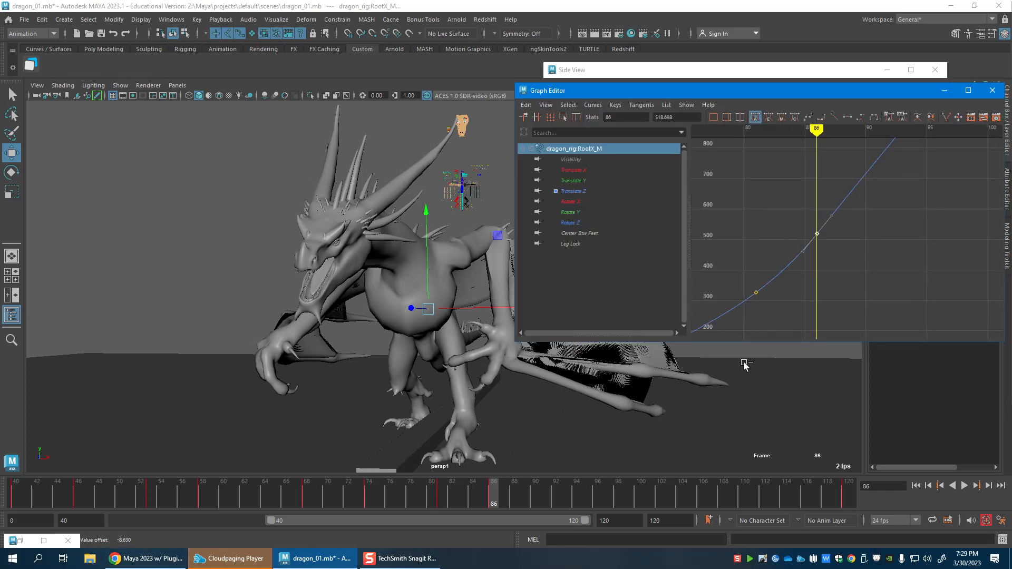
pyautogui.moveTo(484, 501); pyautogui.dragTo(600, 502)
pyautogui.keyDown('alt'); pyautogui.moveTo(790, 242); pyautogui.dragTo(833, 173, button='right'); pyautogui.keyUp('alt')
pyautogui.moveTo(833, 173); pyautogui.dragTo(884, 222)
pyautogui.keyDown('alt'); pyautogui.moveTo(790, 217); pyautogui.dragTo(836, 223, button='right'); pyautogui.keyUp('alt')
pyautogui.keyDown('alt'); pyautogui.moveTo(835, 223); pyautogui.dragTo(834, 237, button='middle'); pyautogui.keyUp('alt')
pyautogui.moveTo(894, 227)
pyautogui.keyDown('shift'); pyautogui.mouseDown(button='middle')
pyautogui.moveTo(888, 190)
pyautogui.moveTo(888, 243)
pyautogui.mouseUp(button='middle'); pyautogui.keyUp('shift')
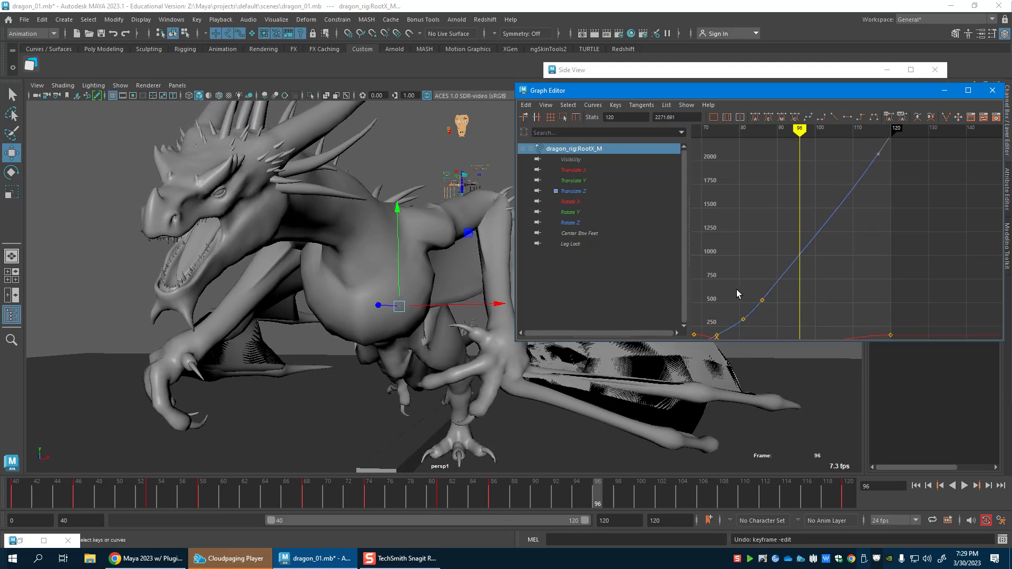
# Lower the outgoing tangent of the root's Translate Z key at frame 86 slightly and scrub through the following frames.
pyautogui.moveTo(769, 276); pyautogui.dragTo(784, 288)
pyautogui.moveTo(784, 288); pyautogui.dragTo(786, 291, button='middle')
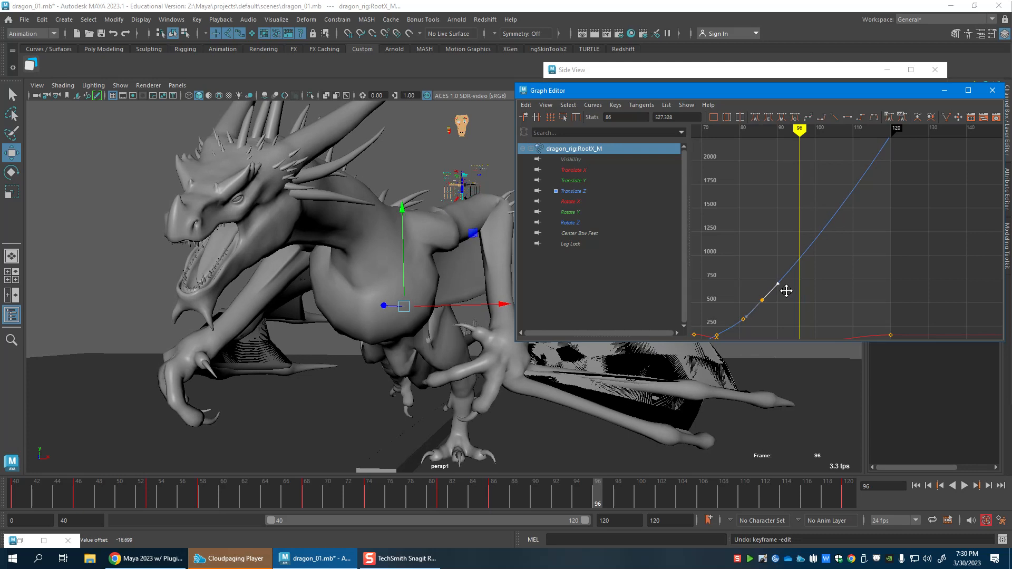
pyautogui.moveTo(462, 495); pyautogui.dragTo(575, 504)
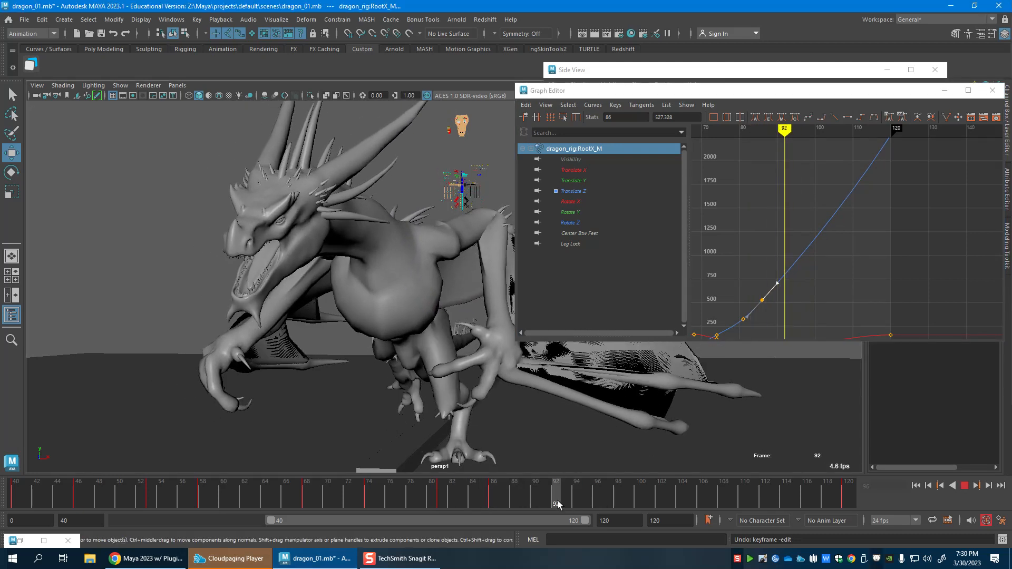
# Rotate the left foot's toe roll control at frame 96 after checking the stride between frames 90 and 96.
pyautogui.click(748, 74)
pyautogui.keyDown('alt'); pyautogui.moveTo(750, 197); pyautogui.dragTo(762, 240); pyautogui.keyUp('alt')
pyautogui.moveTo(576, 508); pyautogui.dragTo(594, 499)
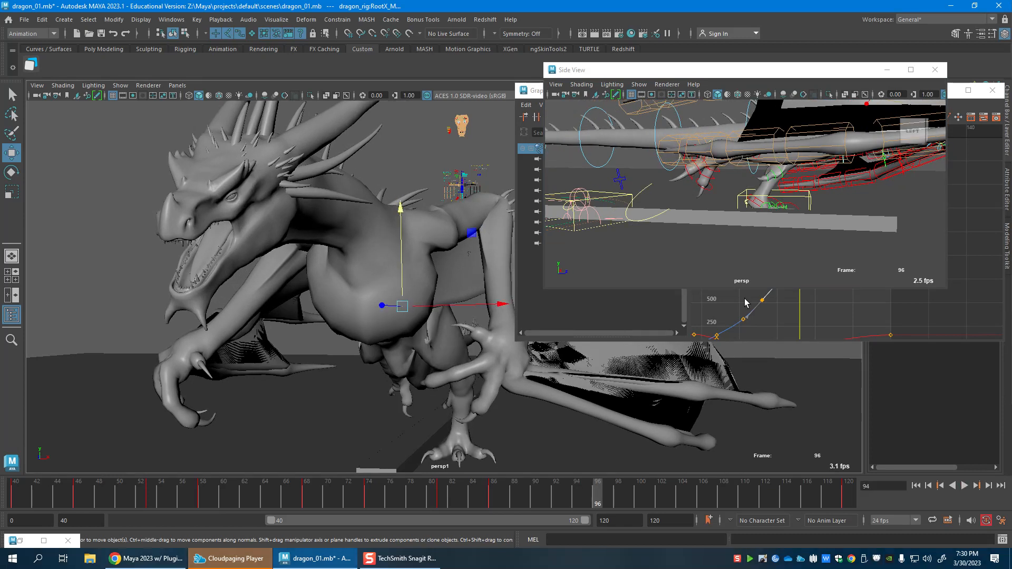
pyautogui.keyDown('alt'); pyautogui.moveTo(725, 148); pyautogui.dragTo(775, 212, button='right'); pyautogui.keyUp('alt')
pyautogui.keyDown('alt'); pyautogui.moveTo(775, 212); pyautogui.dragTo(745, 228, button='middle'); pyautogui.keyUp('alt')
pyautogui.click(761, 167)
pyautogui.keyDown('alt'); pyautogui.moveTo(761, 166); pyautogui.dragTo(737, 196, button='middle'); pyautogui.keyUp('alt')
pyautogui.click(536, 497)
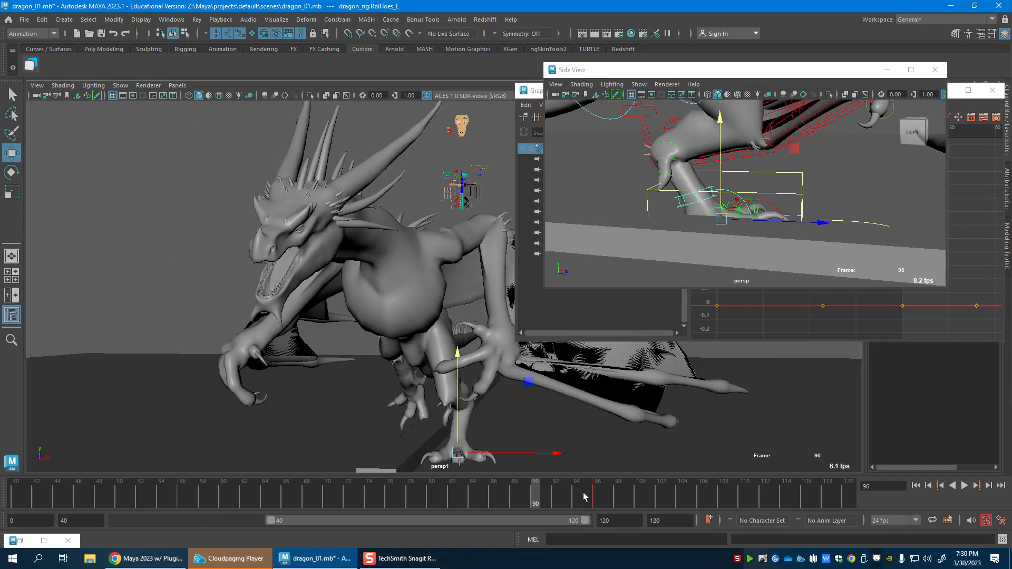
pyautogui.click(595, 494)
pyautogui.press('e')
pyautogui.moveTo(779, 143); pyautogui.dragTo(799, 238)
# Move the right leg's IK control forward at frame 96 to plant the next step and adjust its sideways placement.
pyautogui.scroll(-6, 791, 235)
pyautogui.click(567, 215)
pyautogui.press('w')
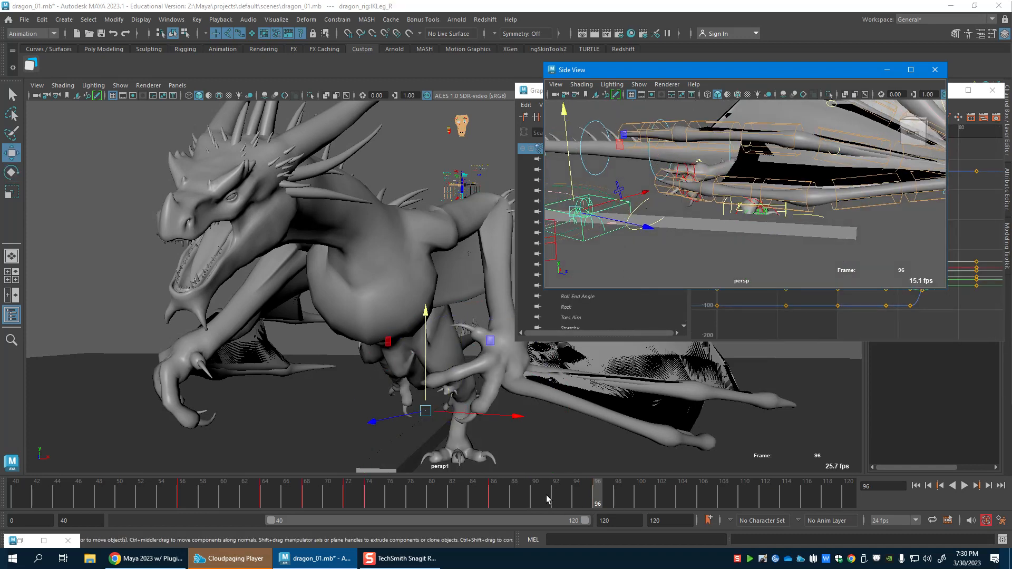
pyautogui.moveTo(733, 246); pyautogui.dragTo(954, 274)
pyautogui.keyDown('alt'); pyautogui.moveTo(854, 216); pyautogui.dragTo(630, 191); pyautogui.keyUp('alt')
pyautogui.scroll(-5, 670, 194)
pyautogui.moveTo(737, 184); pyautogui.dragTo(759, 200)
pyautogui.press('e')
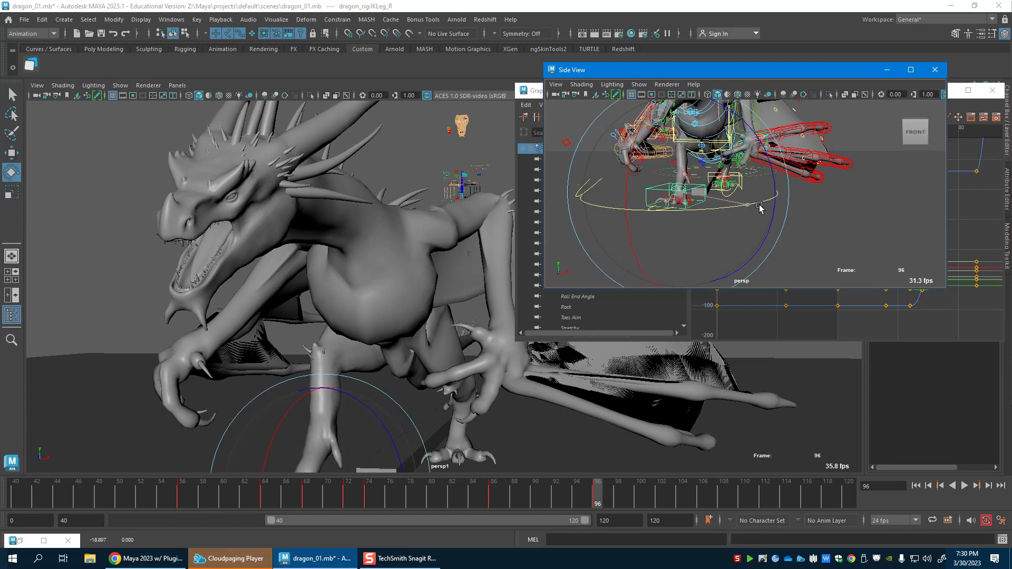
# Adjust the right leg's IK control sideways at frame 93 and rotate it at frame 90 to refine the leg's swing.
pyautogui.moveTo(514, 497); pyautogui.dragTo(566, 496)
pyautogui.click(609, 234)
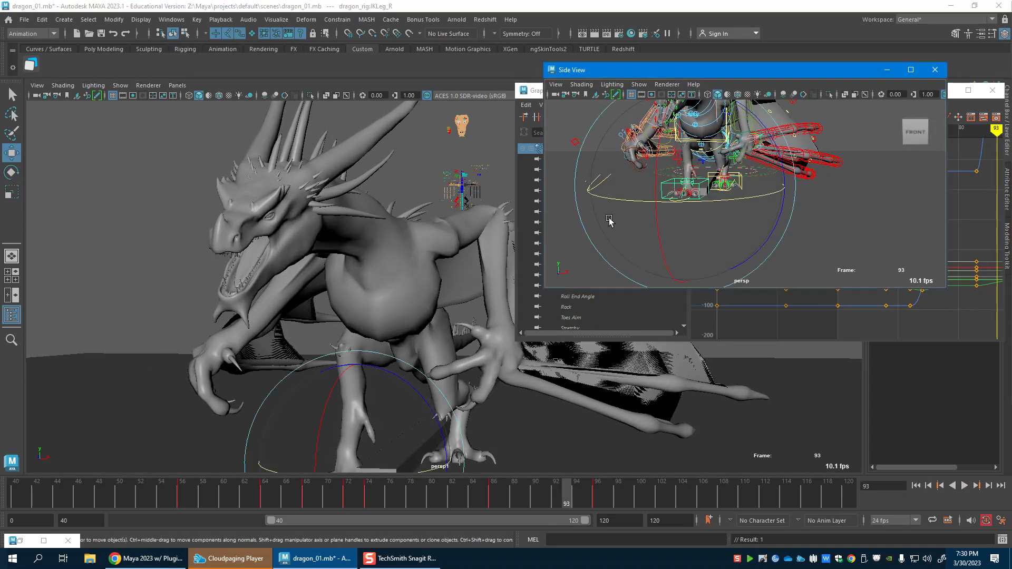
pyautogui.press('e')
pyautogui.moveTo(714, 191); pyautogui.dragTo(739, 200)
pyautogui.click(484, 496)
pyautogui.moveTo(485, 496); pyautogui.dragTo(531, 496)
pyautogui.moveTo(349, 436); pyautogui.dragTo(386, 446)
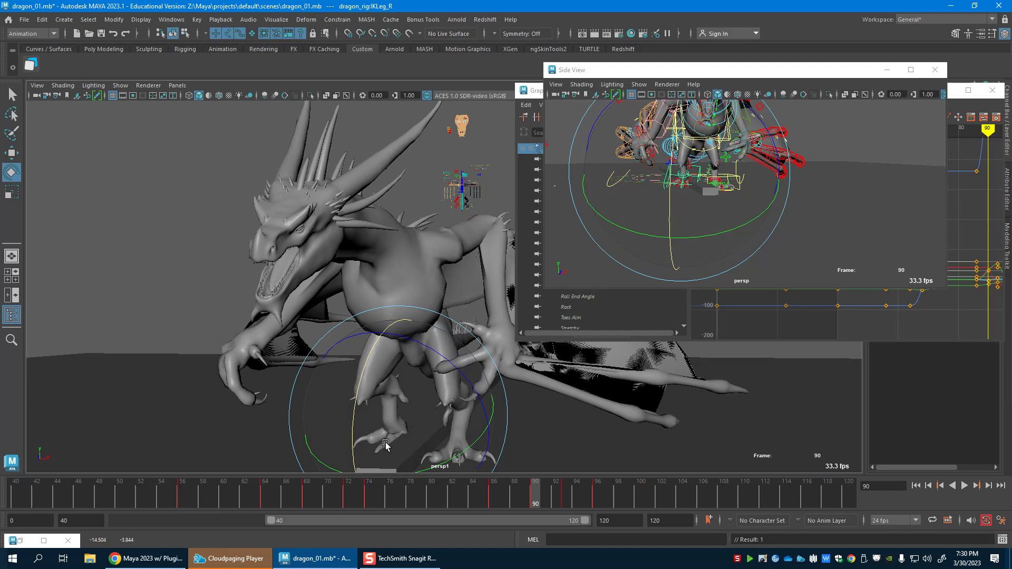
# Key the root's Translate Z at frame 96 and flatten its Translate X curve at 0 past frame 86.
pyautogui.moveTo(476, 495); pyautogui.dragTo(598, 501)
pyautogui.keyDown('alt'); pyautogui.moveTo(759, 207); pyautogui.dragTo(625, 205); pyautogui.keyUp('alt')
pyautogui.press('w')
pyautogui.keyDown('alt'); pyautogui.moveTo(744, 204); pyautogui.dragTo(838, 154); pyautogui.keyUp('alt')
pyautogui.click(721, 151)
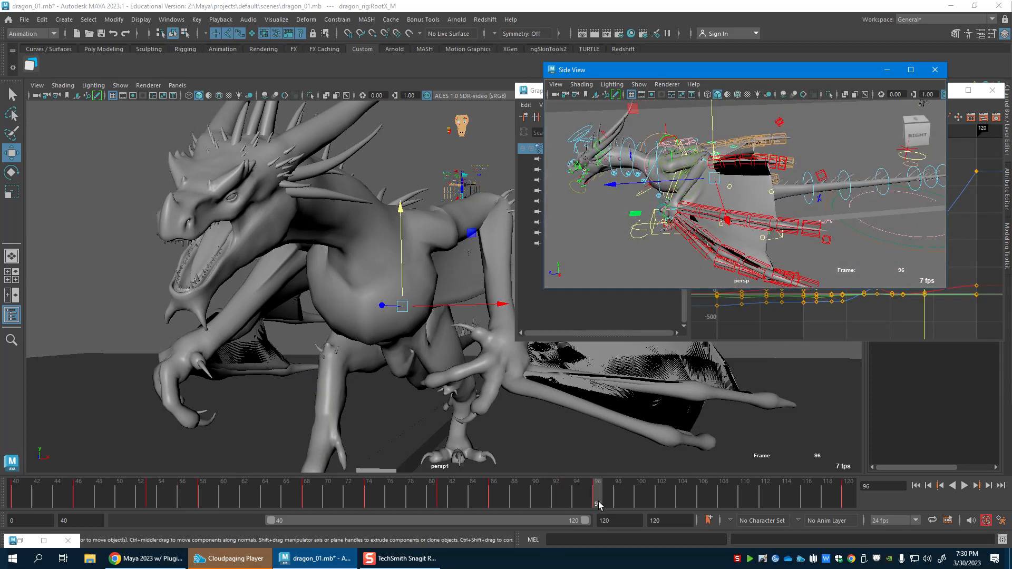
pyautogui.click(955, 159)
pyautogui.hotkey('ctrl', 'z')
pyautogui.click(928, 233)
pyautogui.rightClick(868, 188)
pyautogui.click(919, 205)
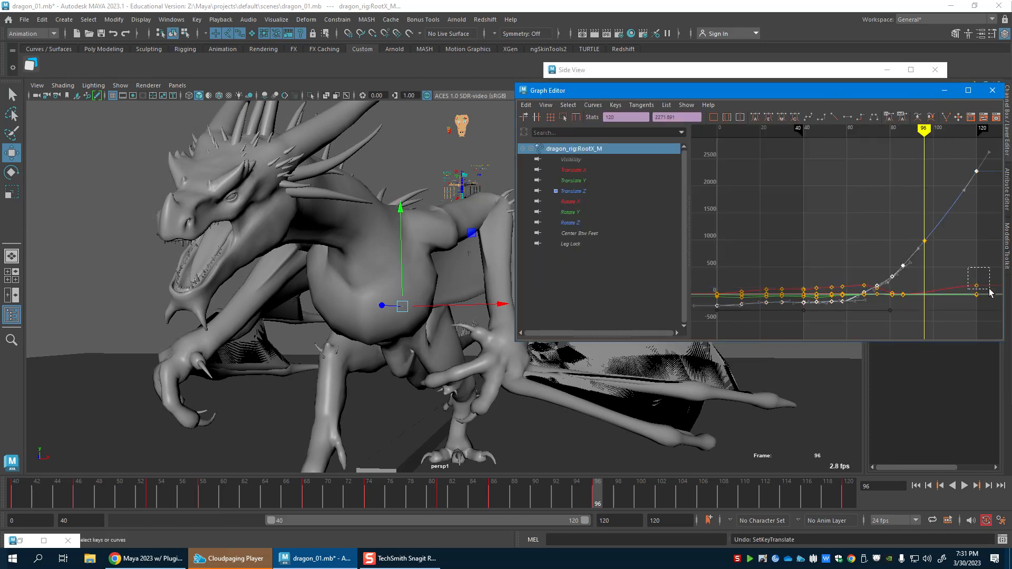
pyautogui.moveTo(983, 294); pyautogui.dragTo(922, 316, button='middle')
# Check the stride up to frame 106 and raise the root's Translate Z key at frame 120 to about 2692.
pyautogui.hotkey('alt', 'v')
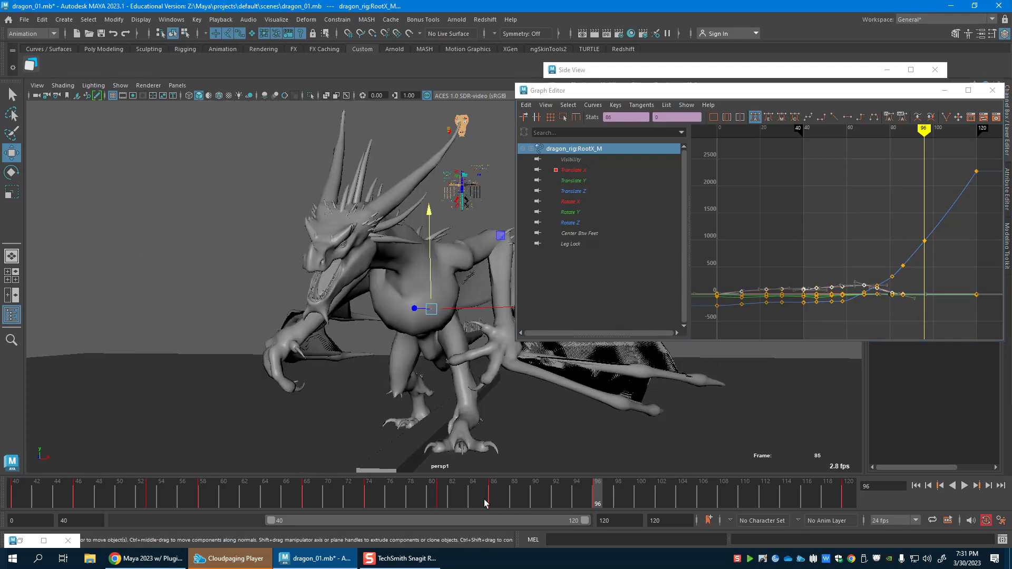
pyautogui.moveTo(632, 513)
pyautogui.mouseDown()
pyautogui.moveTo(599, 511)
pyautogui.moveTo(688, 504)
pyautogui.mouseUp()
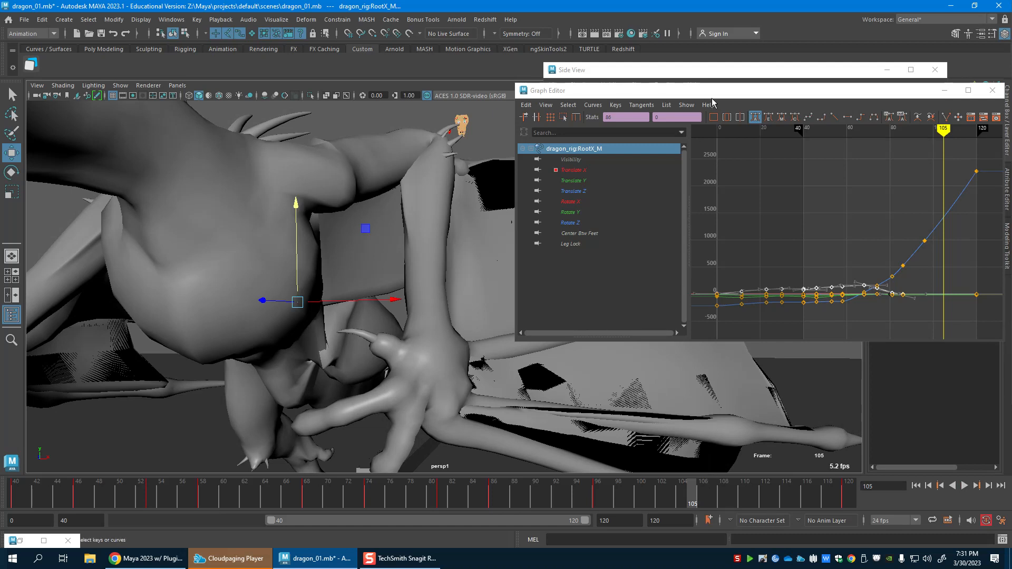
pyautogui.click(744, 72)
pyautogui.moveTo(807, 221)
pyautogui.keyDown('alt'); pyautogui.mouseDown()
pyautogui.moveTo(794, 159)
pyautogui.moveTo(787, 224)
pyautogui.mouseUp(); pyautogui.keyUp('alt')
pyautogui.click(681, 498)
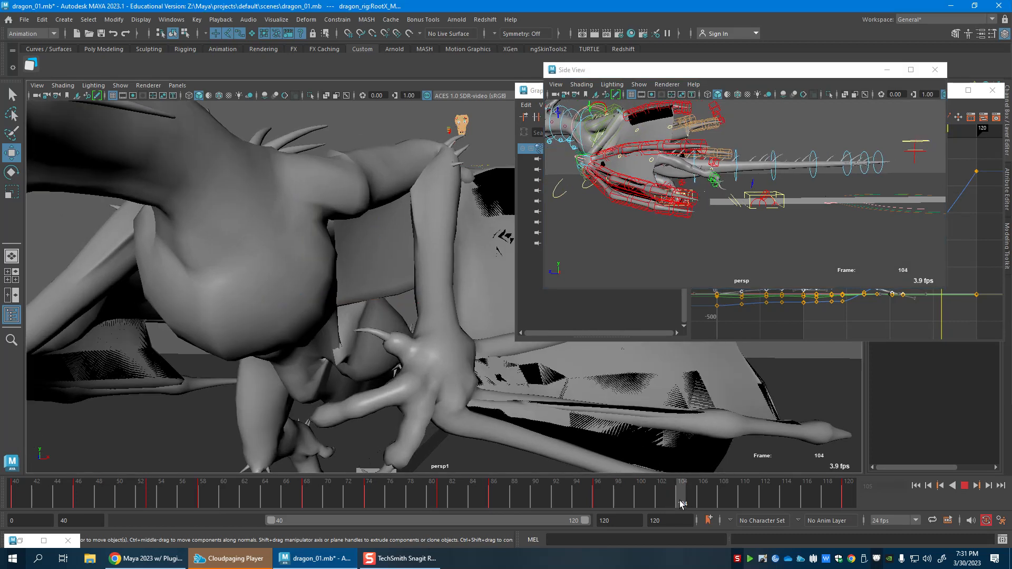
pyautogui.click(701, 498)
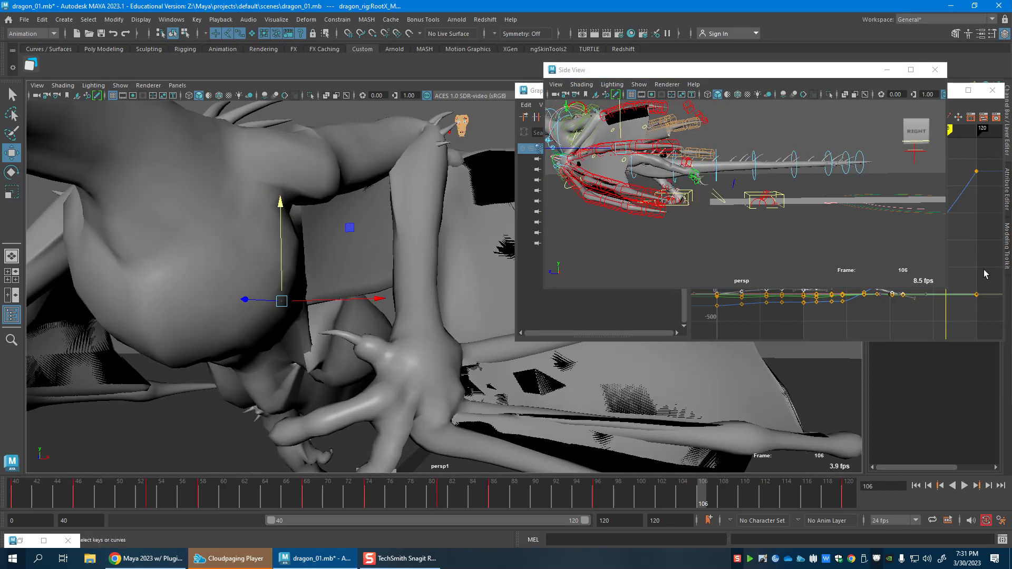
pyautogui.click(970, 244)
pyautogui.scroll(-1, 969, 244)
pyautogui.moveTo(899, 200); pyautogui.dragTo(965, 228)
pyautogui.moveTo(916, 156); pyautogui.dragTo(997, 214)
pyautogui.keyDown('shift'); pyautogui.moveTo(994, 216); pyautogui.dragTo(995, 197, button='middle'); pyautogui.keyUp('shift')
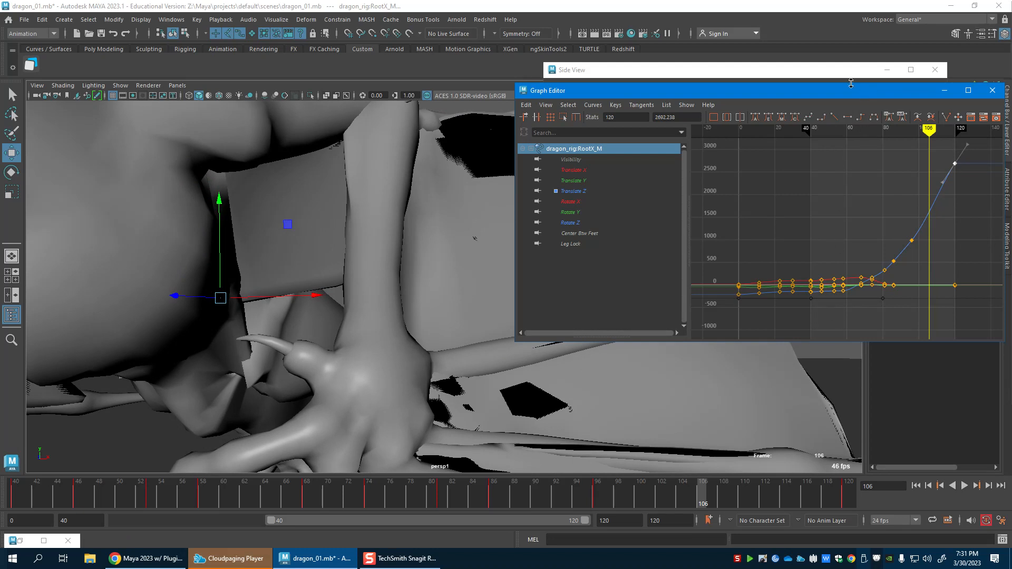
# Lower the root's Translate Z key at frame 120 slightly and scrub to frame 106 in a side view of the dragon.
pyautogui.click(843, 79)
pyautogui.keyDown('alt'); pyautogui.moveTo(549, 417); pyautogui.dragTo(398, 416, button='right'); pyautogui.keyUp('alt')
pyautogui.keyDown('alt'); pyautogui.moveTo(398, 415); pyautogui.dragTo(517, 415); pyautogui.keyUp('alt')
pyautogui.keyDown('alt'); pyautogui.moveTo(580, 397); pyautogui.dragTo(276, 370, button='middle'); pyautogui.keyUp('alt')
pyautogui.keyDown('alt'); pyautogui.moveTo(276, 371); pyautogui.dragTo(285, 316); pyautogui.keyUp('alt')
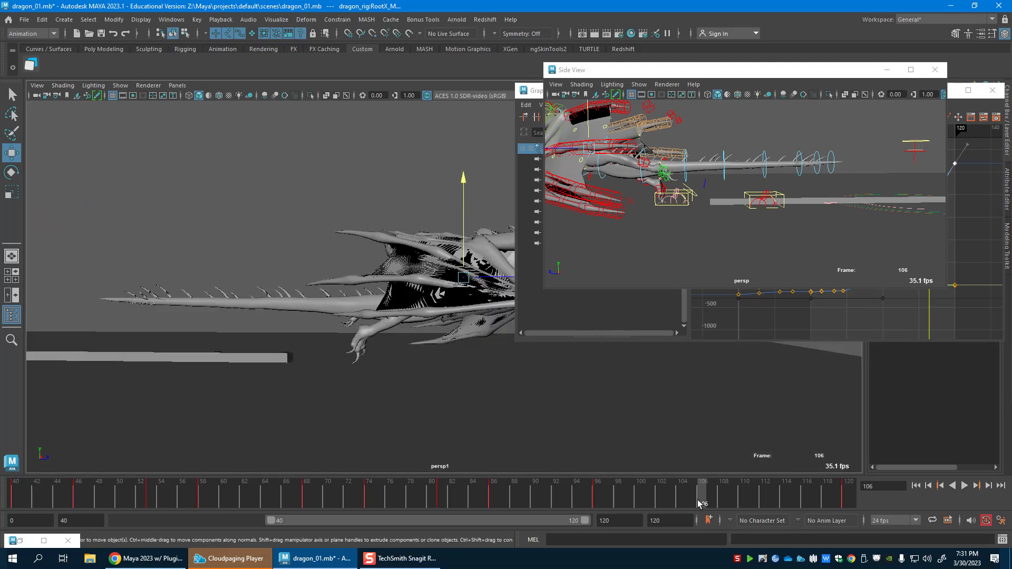
pyautogui.keyDown('shift'); pyautogui.moveTo(958, 173); pyautogui.dragTo(958, 184, button='middle'); pyautogui.keyUp('shift')
pyautogui.moveTo(850, 75); pyautogui.dragTo(849, 79)
pyautogui.moveTo(410, 501); pyautogui.dragTo(703, 494)
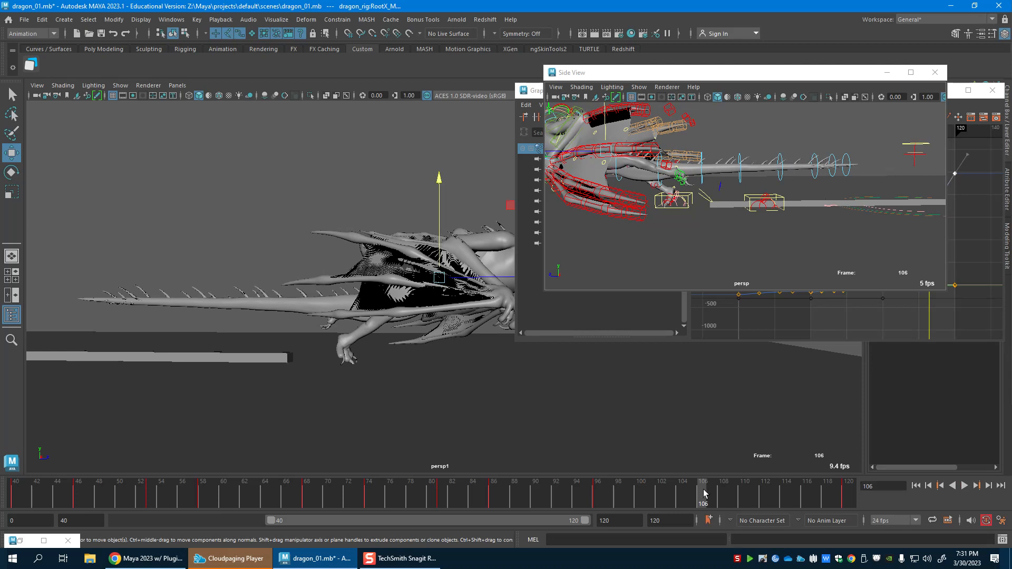
# Set a key on the right ankle's IK control at frame 101.
pyautogui.click(733, 230)
pyautogui.click(688, 494)
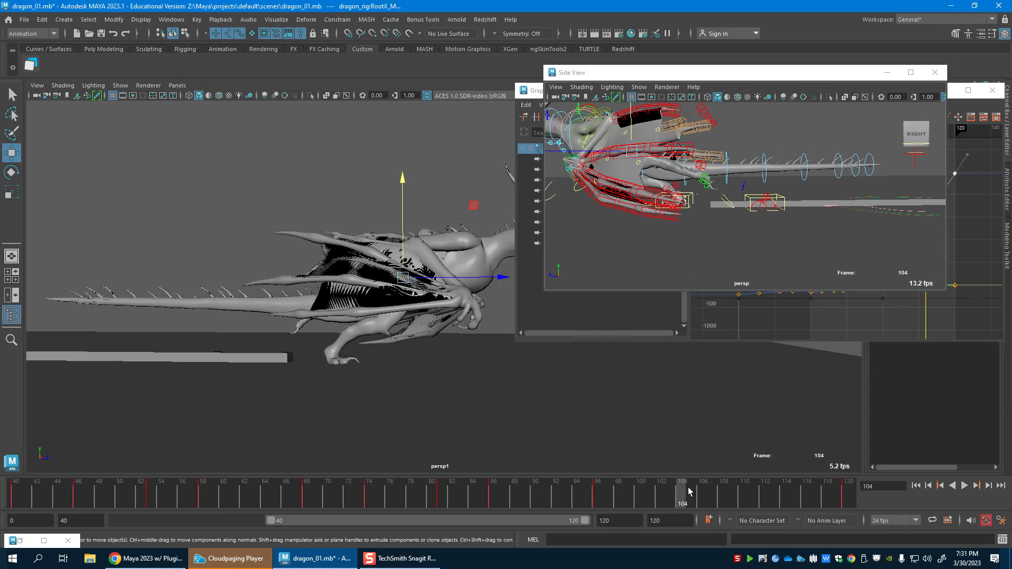
pyautogui.scroll(5, 770, 245)
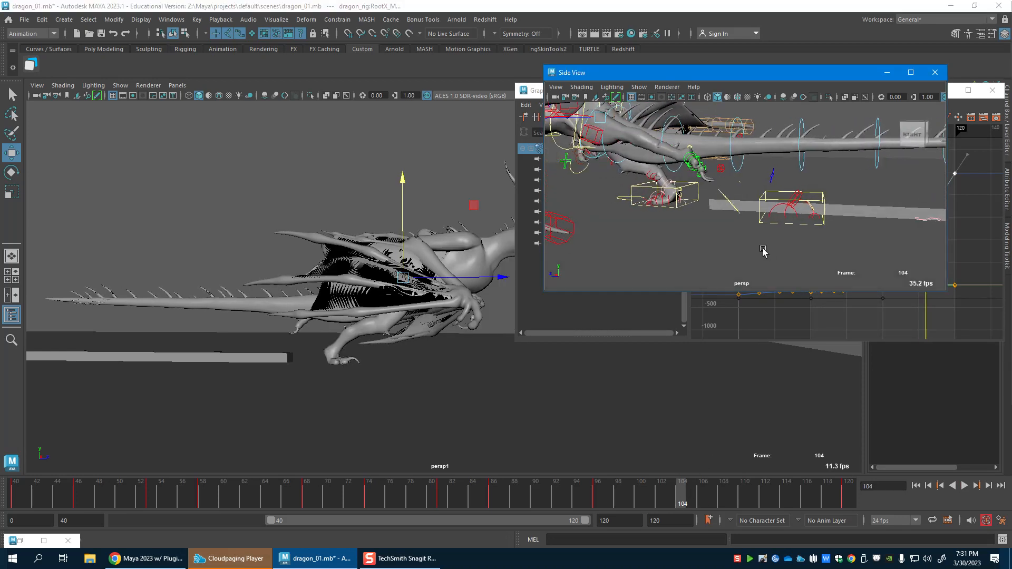
pyautogui.scroll(8, 764, 252)
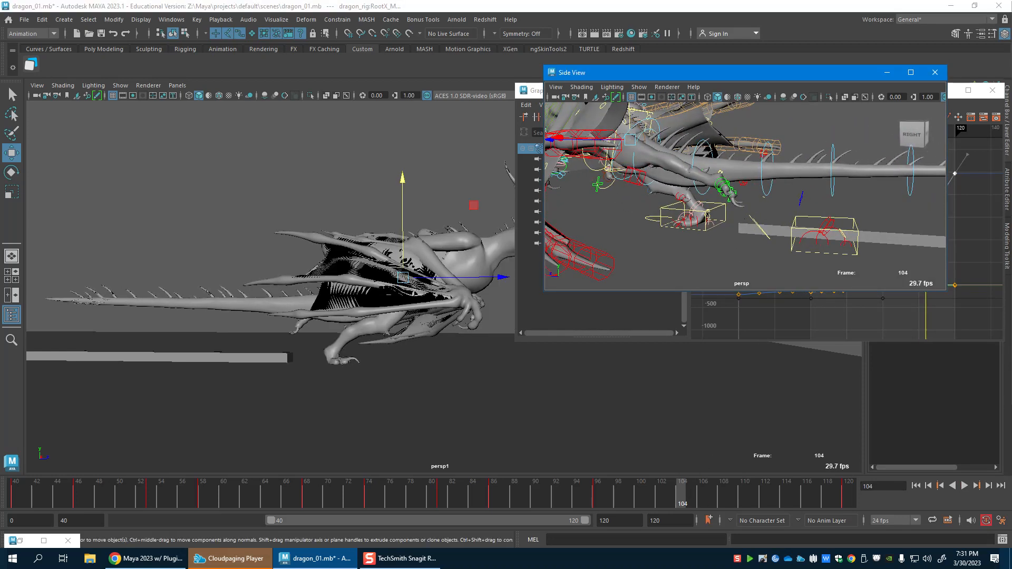
pyautogui.click(653, 230)
pyautogui.keyDown('alt'); pyautogui.moveTo(652, 230); pyautogui.dragTo(592, 221); pyautogui.keyUp('alt')
pyautogui.keyDown('alt'); pyautogui.moveTo(662, 221); pyautogui.dragTo(696, 201, button='middle'); pyautogui.keyUp('alt')
pyautogui.press('e')
pyautogui.press('w')
pyautogui.press('e')
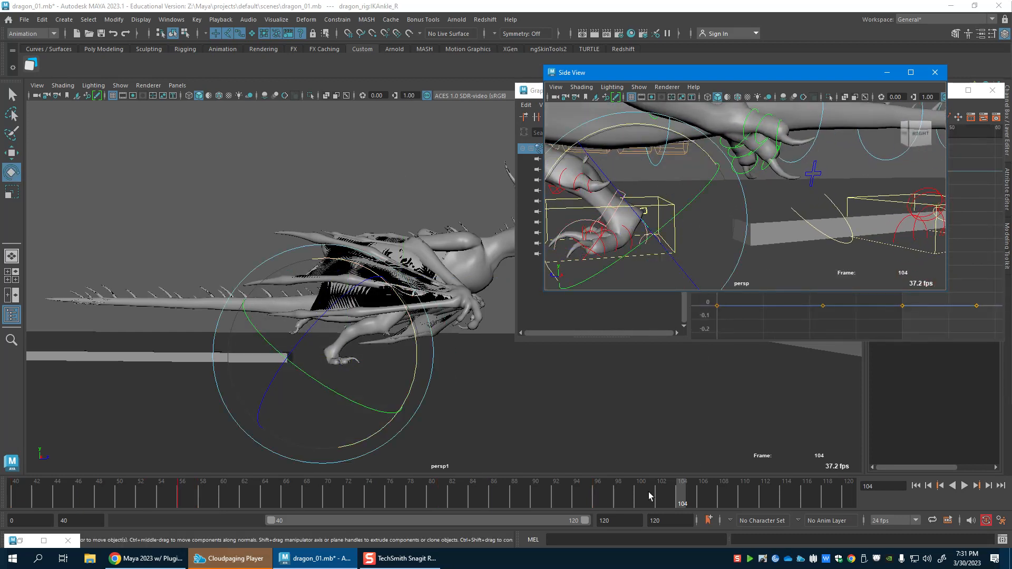
pyautogui.click(649, 494)
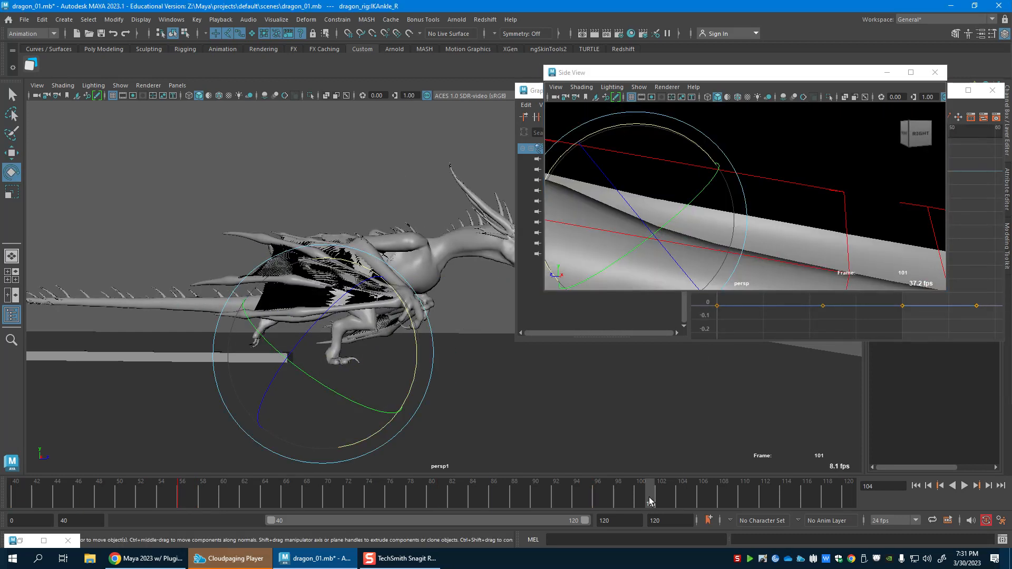
pyautogui.press('s')
# Try rotating the right ankle's IK control around X at frame 104.
pyautogui.click(681, 492)
pyautogui.click(656, 316)
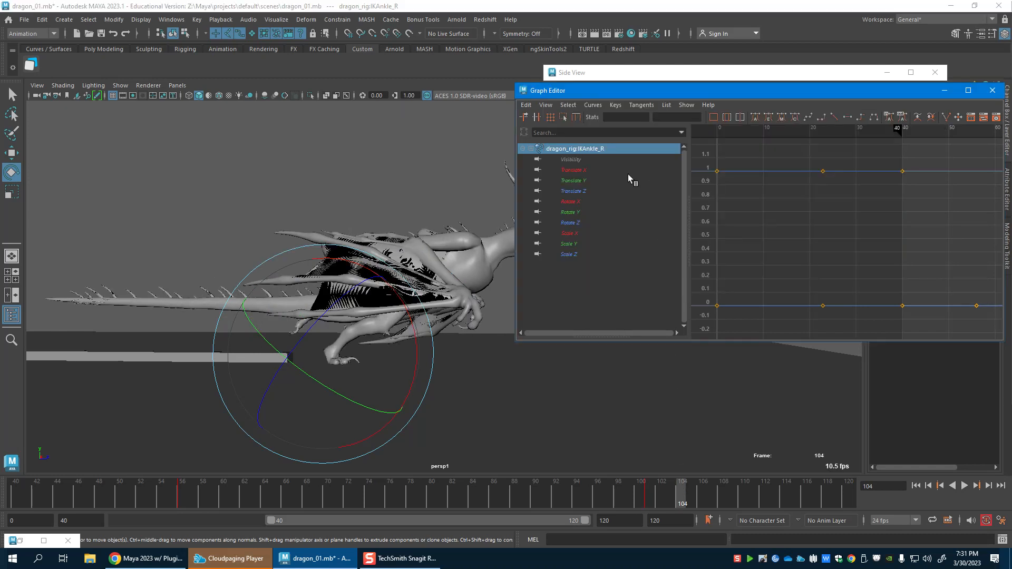
pyautogui.click(992, 90)
pyautogui.click(712, 182)
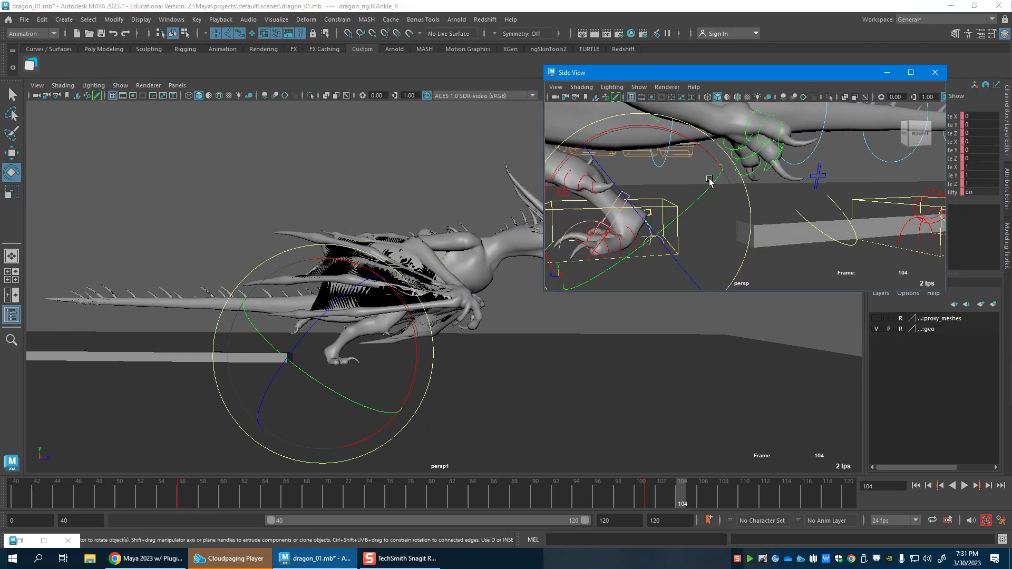
pyautogui.moveTo(667, 131)
pyautogui.mouseDown()
pyautogui.moveTo(612, 125)
pyautogui.moveTo(650, 235)
pyautogui.mouseUp()
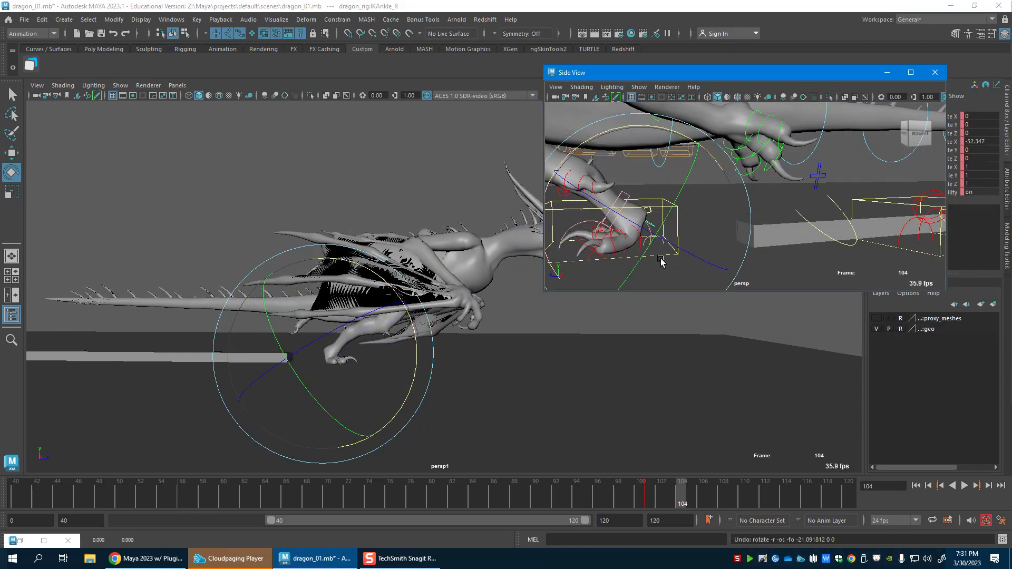
# Key the right foot's toe roll control at frame 100 and set its Rotate X to about 67.8 at frame 104.
pyautogui.press('w')
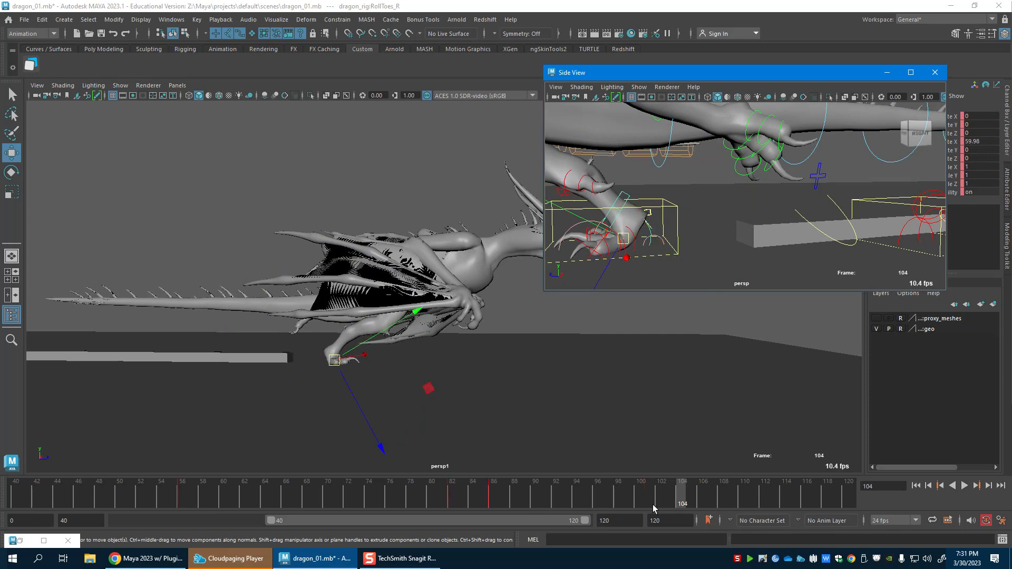
pyautogui.click(653, 496)
pyautogui.click(682, 495)
pyautogui.press('e')
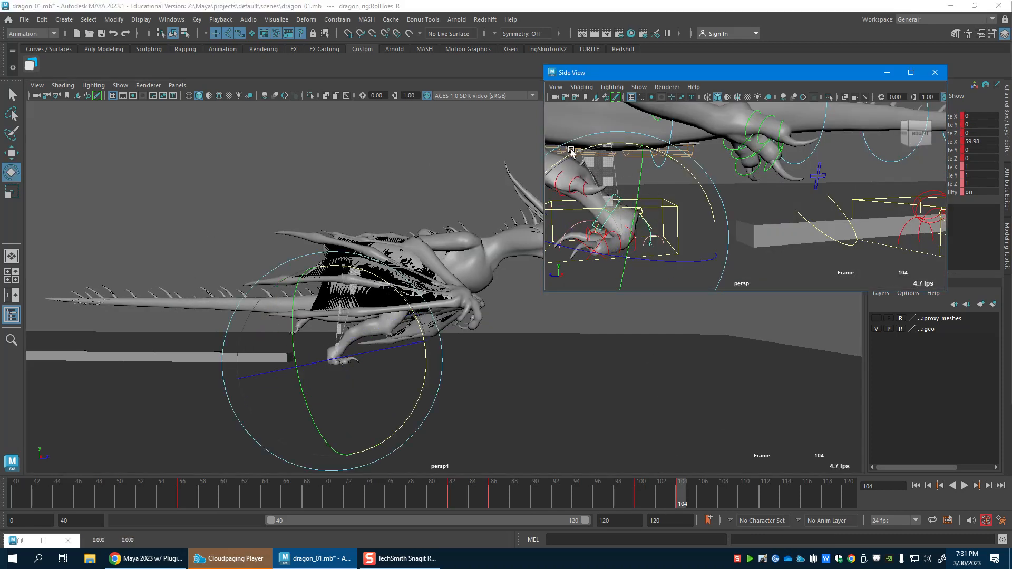
pyautogui.moveTo(571, 153); pyautogui.dragTo(597, 149)
pyautogui.keyDown('alt'); pyautogui.moveTo(640, 164); pyautogui.dragTo(707, 170, button='middle'); pyautogui.keyUp('alt')
pyautogui.press('w')
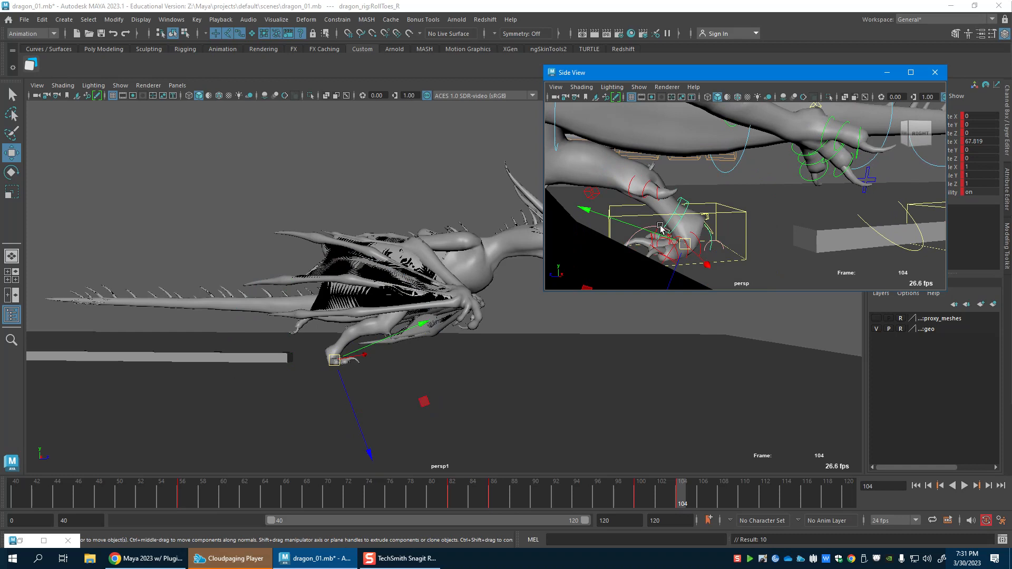
# Key the right foot's toe-end roll control at frame 100 and set its Rotate X to about 36.1 at frame 104.
pyautogui.keyDown('alt'); pyautogui.moveTo(658, 237); pyautogui.dragTo(645, 263); pyautogui.keyUp('alt')
pyautogui.moveTo(680, 500); pyautogui.dragTo(682, 502)
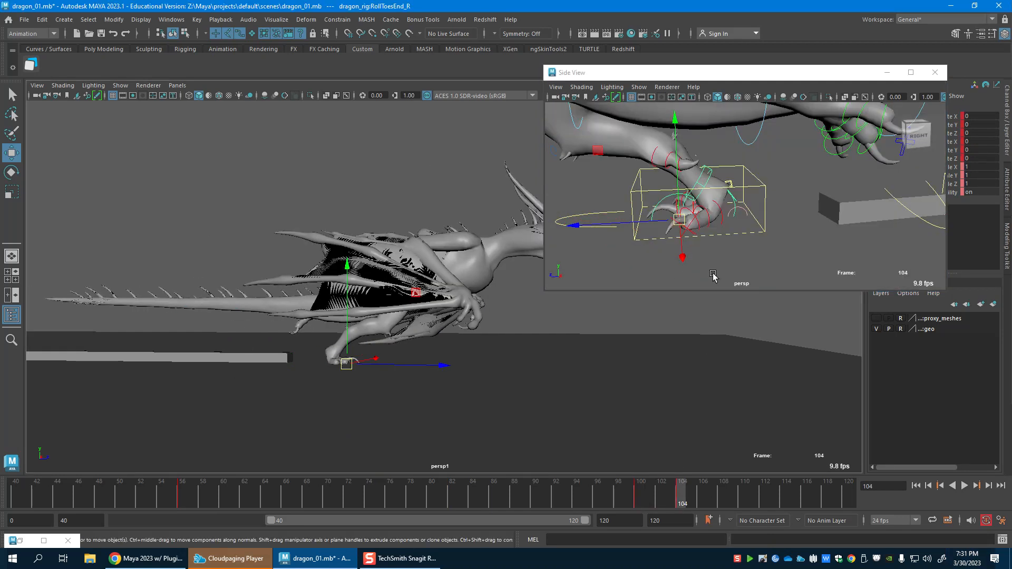
pyautogui.press('e')
pyautogui.moveTo(718, 171); pyautogui.dragTo(650, 131)
pyautogui.scroll(-2, 786, 176)
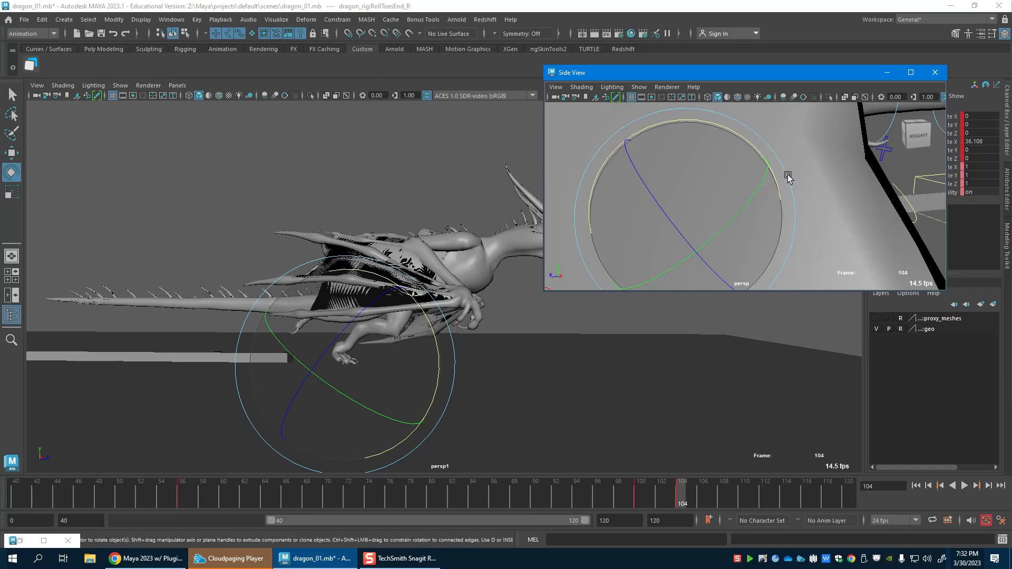
pyautogui.scroll(-2, 848, 212)
pyautogui.press('w')
# Set a key on the left leg's IK control at frame 96 to hold the foot in place.
pyautogui.click(899, 224)
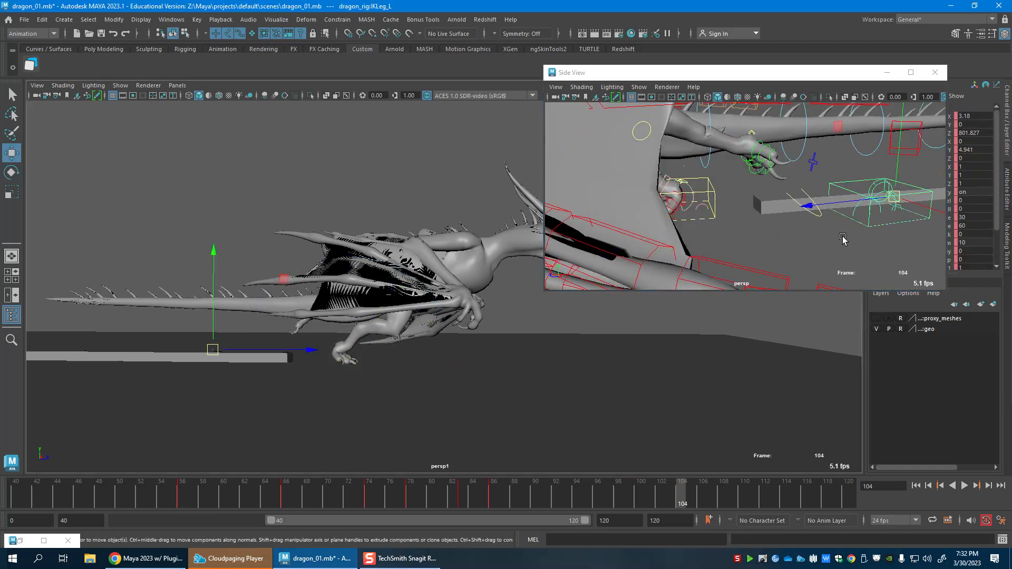
pyautogui.scroll(-1, 827, 241)
pyautogui.keyDown('alt'); pyautogui.moveTo(780, 241); pyautogui.dragTo(753, 251, button='middle'); pyautogui.keyUp('alt')
pyautogui.scroll(-1, 753, 251)
pyautogui.moveTo(580, 503)
pyautogui.mouseDown()
pyautogui.moveTo(614, 509)
pyautogui.moveTo(594, 510)
pyautogui.mouseUp()
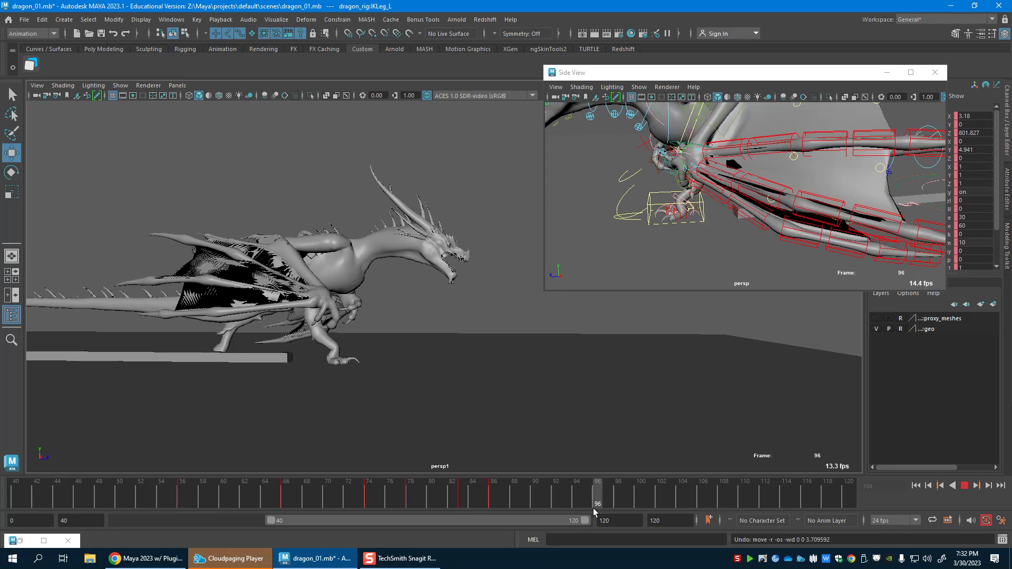
pyautogui.hotkey('alt', 'v')
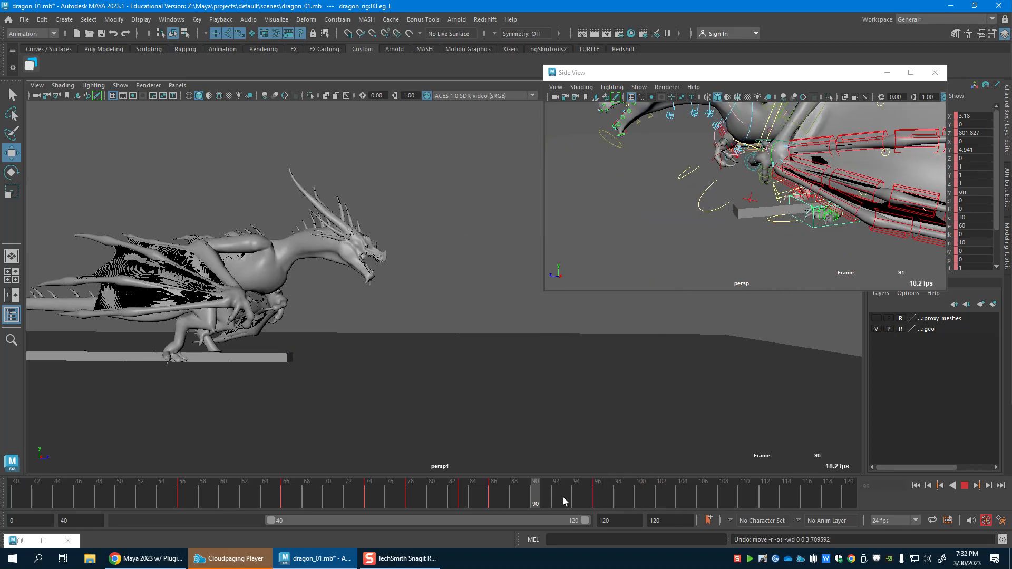
# Move the left leg's IK control forward at frame 104 to about Translate X 80.8 and Translate Z 1699.8.
pyautogui.keyDown('alt'); pyautogui.moveTo(807, 221); pyautogui.dragTo(702, 262); pyautogui.keyUp('alt')
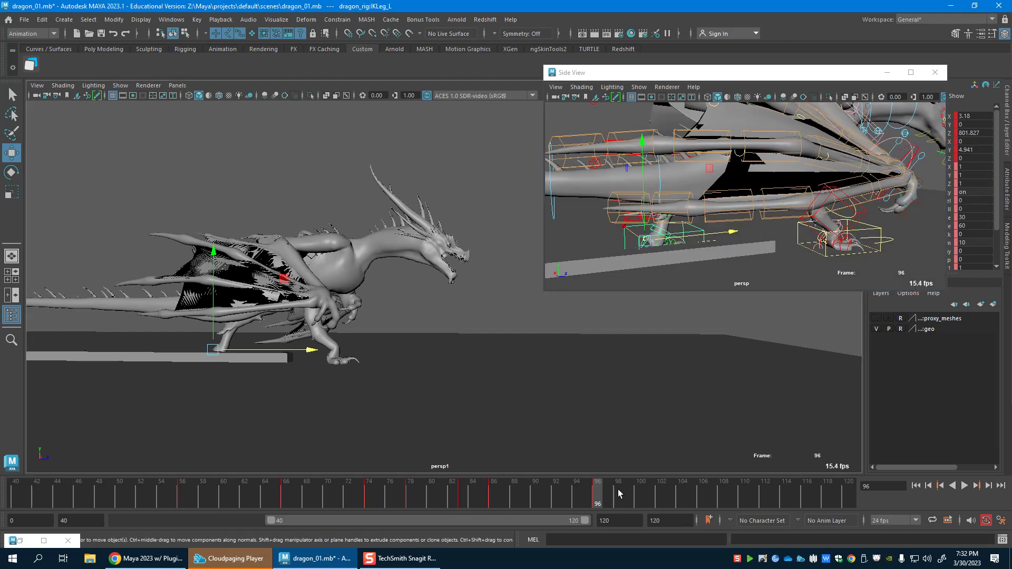
pyautogui.hotkey('alt', 'v')
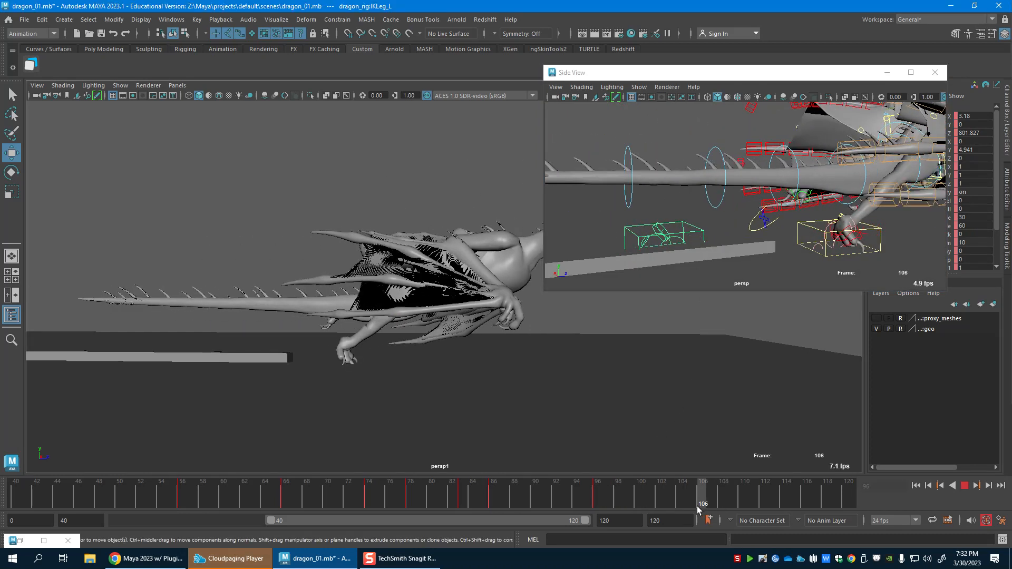
pyautogui.hotkey('alt', 'v')
pyautogui.click(680, 504)
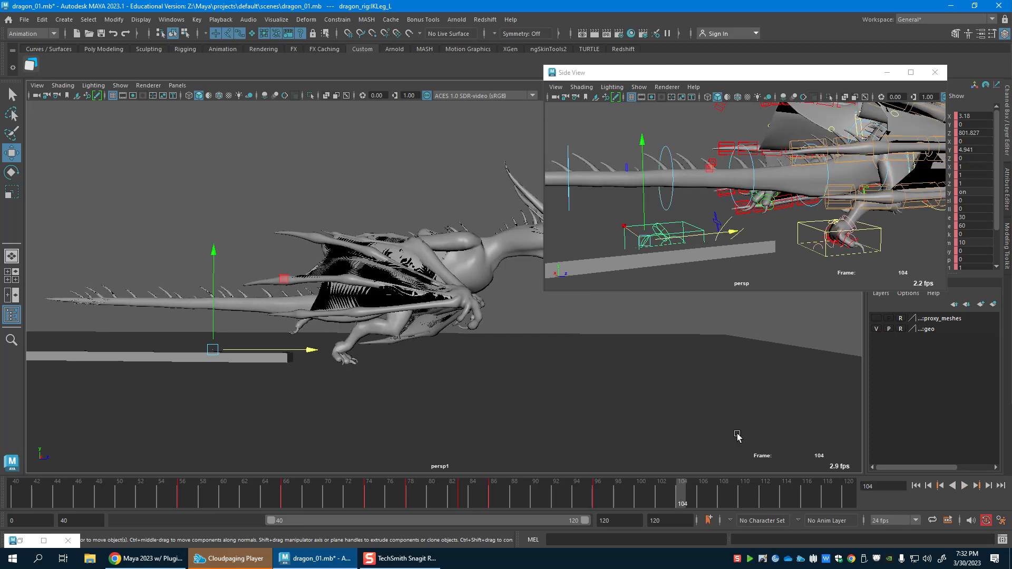
pyautogui.moveTo(731, 233); pyautogui.dragTo(769, 230)
pyautogui.keyDown('alt'); pyautogui.moveTo(768, 230); pyautogui.dragTo(689, 220, button='right'); pyautogui.keyUp('alt')
pyautogui.keyDown('alt'); pyautogui.moveTo(708, 220); pyautogui.dragTo(854, 254, button='middle'); pyautogui.keyUp('alt')
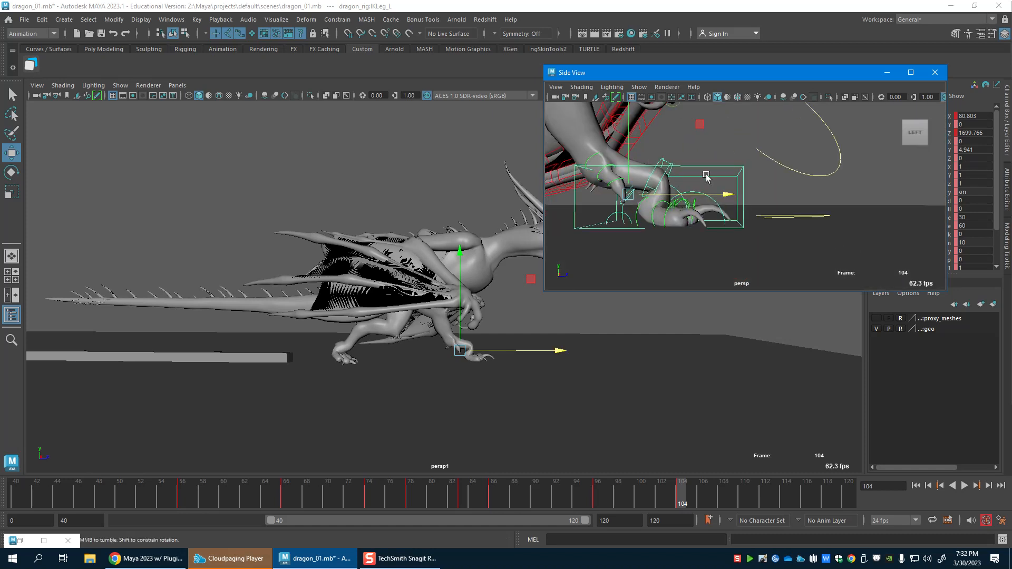
# Key the left foot's toe-end roll control at frame 101 and set its translation and rotation to 0 at frame 104.
pyautogui.keyDown('alt'); pyautogui.moveTo(658, 177); pyautogui.dragTo(708, 187, button='middle'); pyautogui.keyUp('alt')
pyautogui.click(715, 194)
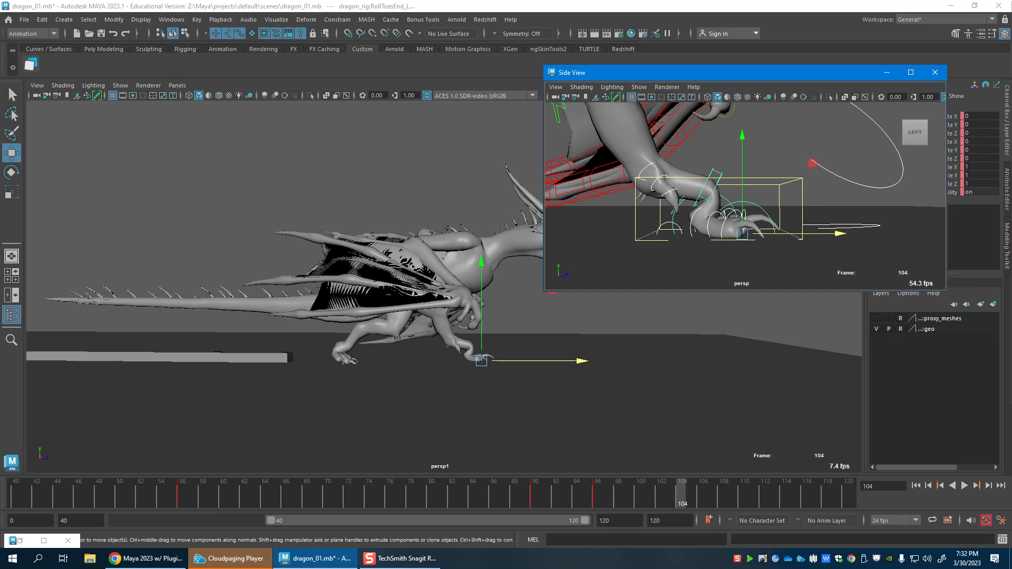
pyautogui.click(653, 504)
pyautogui.press('s')
pyautogui.click(678, 500)
pyautogui.moveTo(981, 158); pyautogui.dragTo(979, 116)
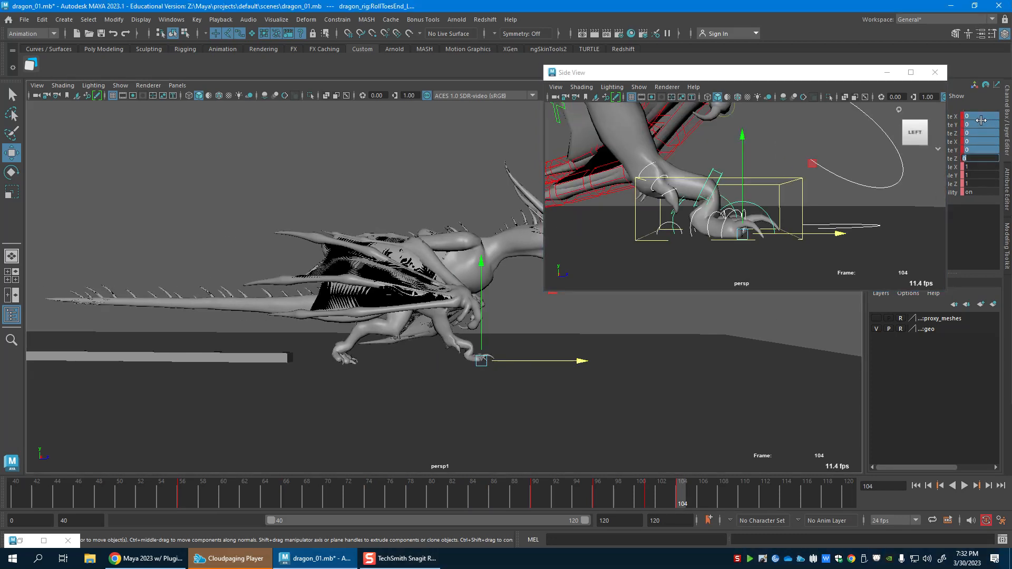
pyautogui.press('Return')
# Try rotating the left foot's roll control at frame 104.
pyautogui.keyDown('alt'); pyautogui.moveTo(753, 205); pyautogui.dragTo(687, 224); pyautogui.keyUp('alt')
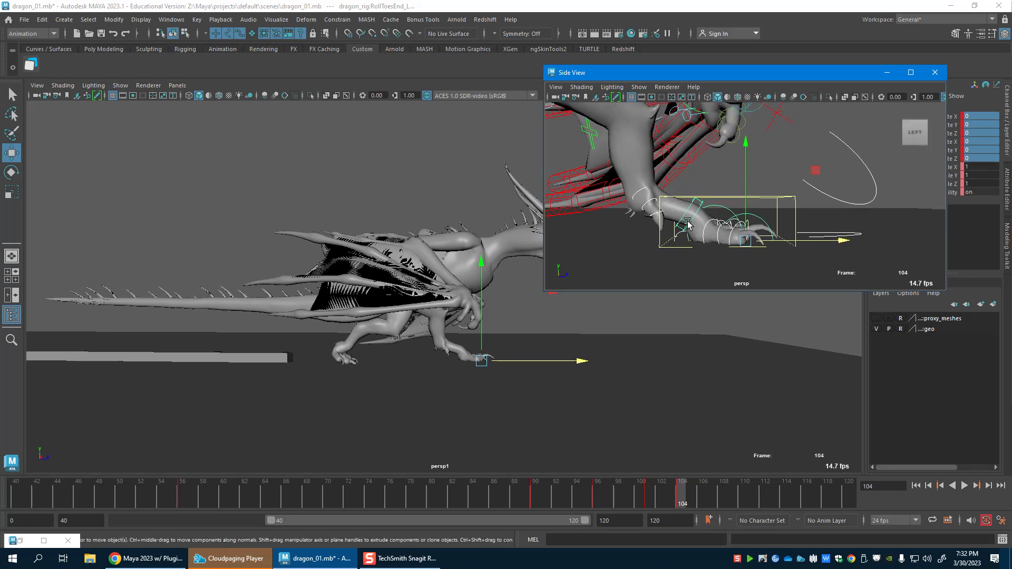
pyautogui.click(685, 224)
pyautogui.press('e')
pyautogui.moveTo(707, 150); pyautogui.dragTo(739, 195)
pyautogui.hotkey('ctrl', 'z')
# Move the left leg's IK control slightly farther forward at frame 104 to about Translate X 82.2 and Translate Z 1715.3.
pyautogui.keyDown('alt'); pyautogui.moveTo(743, 215); pyautogui.dragTo(736, 220, button='middle'); pyautogui.keyUp('alt')
pyautogui.keyDown('alt'); pyautogui.moveTo(772, 214); pyautogui.dragTo(722, 219, button='right'); pyautogui.keyUp('alt')
pyautogui.press('w')
pyautogui.click(765, 203)
pyautogui.moveTo(816, 217); pyautogui.dragTo(820, 215)
# Adjust the root's Translate Z curve by setting its frame 120 key to about 2512.9 and its frame 96 key to about 886.9.
pyautogui.click(542, 499)
pyautogui.moveTo(542, 498); pyautogui.dragTo(762, 498)
pyautogui.keyDown('alt'); pyautogui.moveTo(852, 153); pyautogui.dragTo(812, 174); pyautogui.keyUp('alt')
pyautogui.click(813, 174)
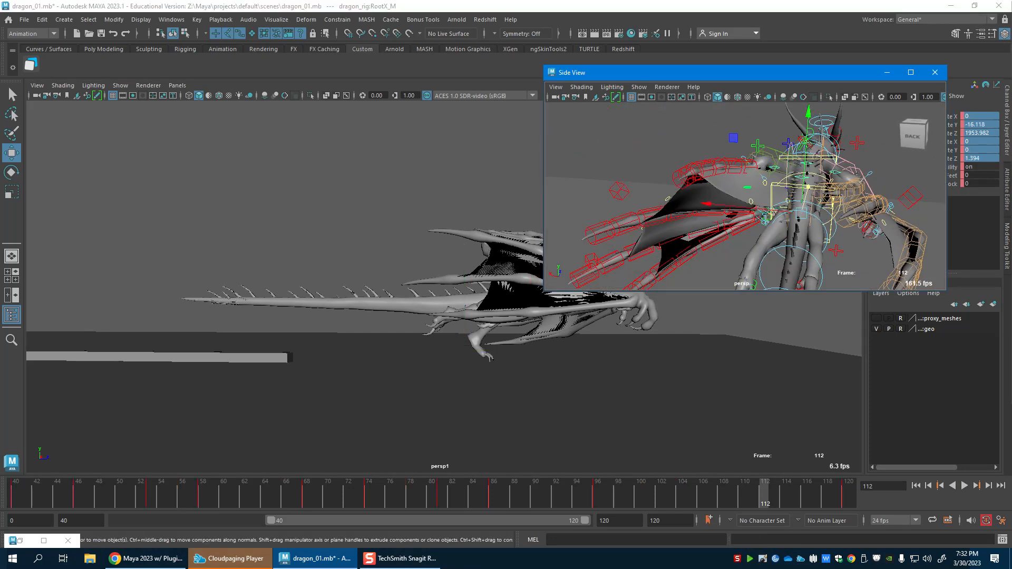
pyautogui.moveTo(1011, 241); pyautogui.dragTo(764, 186)
pyautogui.keyDown('alt'); pyautogui.moveTo(559, 311); pyautogui.dragTo(369, 309, button='middle'); pyautogui.keyUp('alt')
pyautogui.keyDown('alt'); pyautogui.moveTo(895, 332); pyautogui.dragTo(816, 343, button='middle'); pyautogui.keyUp('alt')
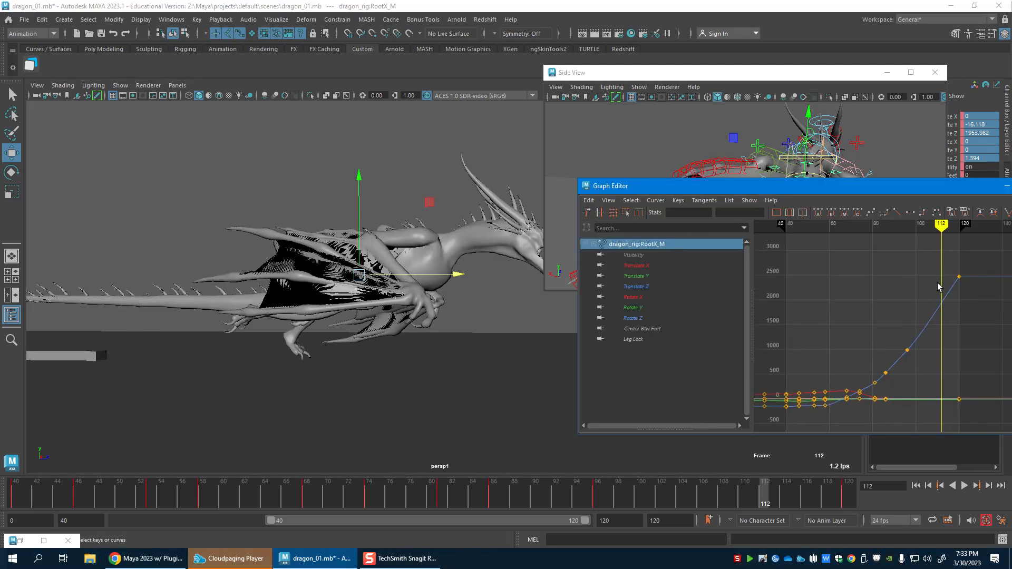
pyautogui.keyDown('shift'); pyautogui.moveTo(998, 326); pyautogui.dragTo(930, 296, button='middle'); pyautogui.keyUp('shift')
pyautogui.moveTo(971, 307); pyautogui.dragTo(971, 307)
pyautogui.moveTo(976, 304); pyautogui.dragTo(977, 306, button='middle')
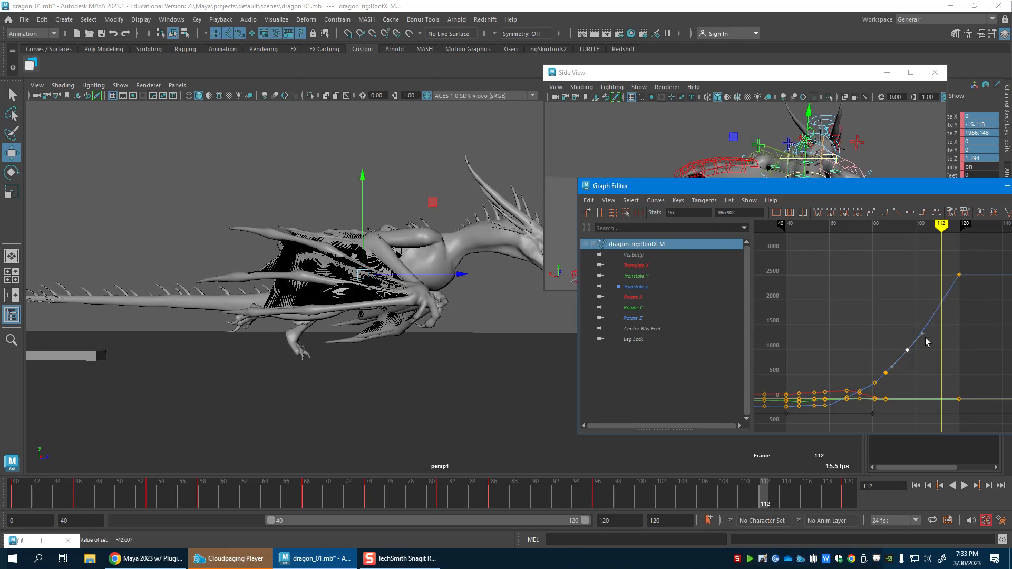
# Key the root's Translate Z at frame 104 and change the tangents of the curve's selected keys.
pyautogui.moveTo(583, 505); pyautogui.dragTo(685, 515)
pyautogui.moveTo(855, 327); pyautogui.dragTo(971, 309)
pyautogui.rightClick(977, 319)
pyautogui.click(987, 325)
# Set a key on the right leg's IK control at frame 104 to hold the foot in place.
pyautogui.moveTo(721, 499); pyautogui.dragTo(762, 495)
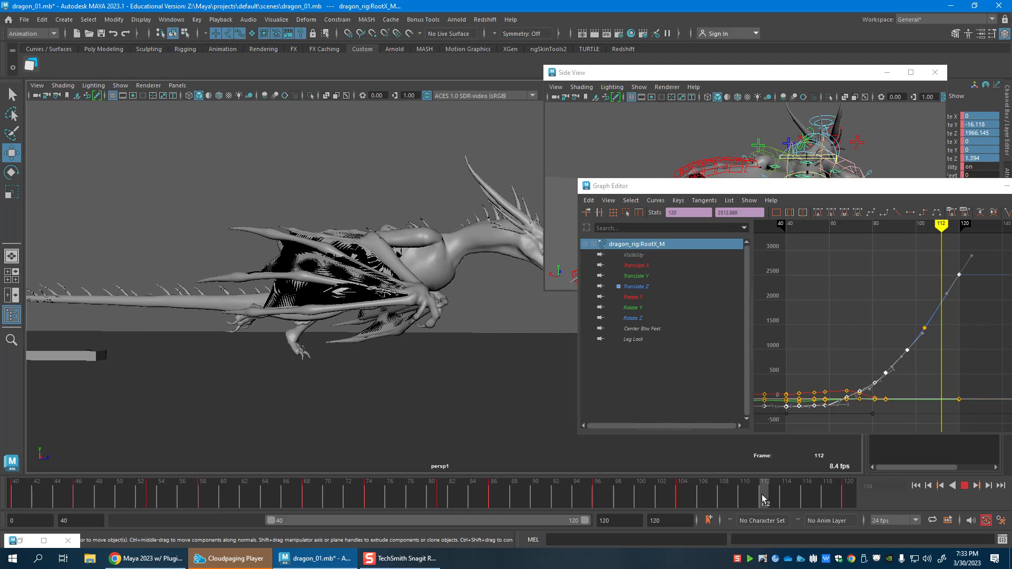
pyautogui.click(831, 90)
pyautogui.keyDown('alt'); pyautogui.moveTo(860, 261); pyautogui.dragTo(737, 244); pyautogui.keyUp('alt')
pyautogui.click(710, 241)
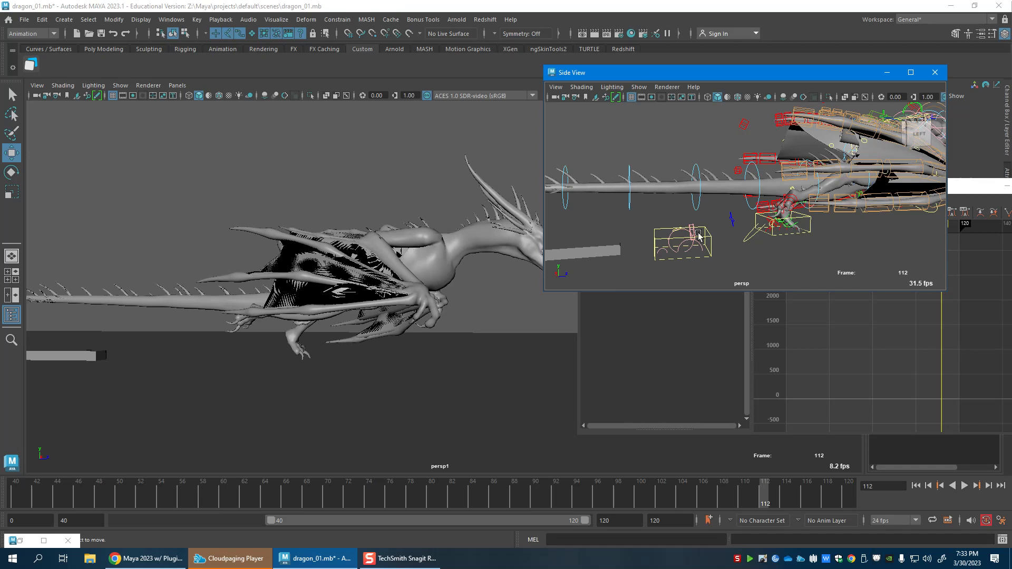
pyautogui.click(709, 241)
pyautogui.moveTo(693, 501)
pyautogui.mouseDown()
pyautogui.moveTo(669, 509)
pyautogui.moveTo(685, 509)
pyautogui.mouseUp()
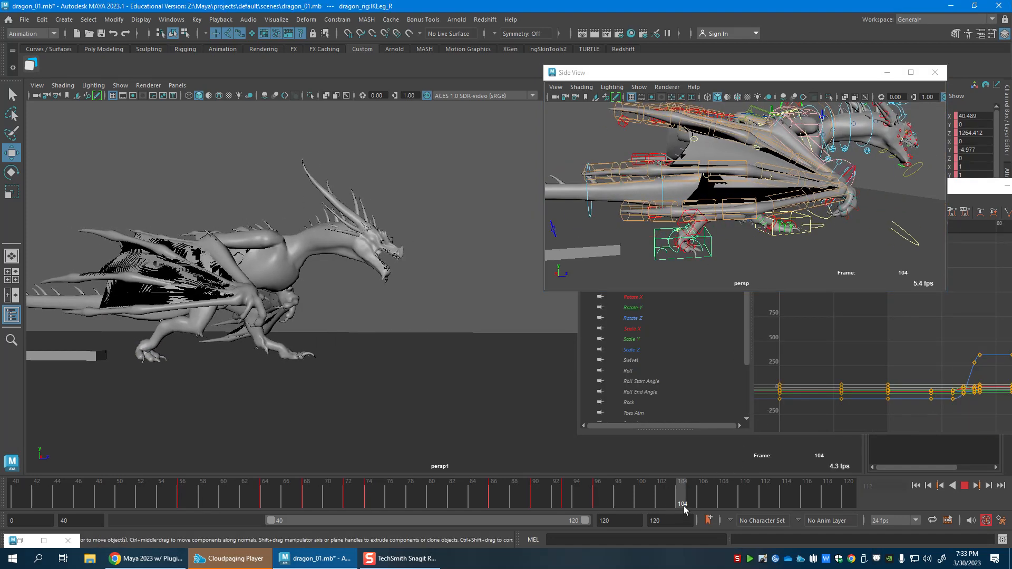
# Move the right leg's IK control forward at frame 112 to about Translate X -43.6 and Translate Z 2229.9.
pyautogui.click(764, 501)
pyautogui.keyDown('alt'); pyautogui.moveTo(757, 239); pyautogui.dragTo(745, 230, button='middle'); pyautogui.keyUp('alt')
pyautogui.moveTo(744, 229); pyautogui.dragTo(980, 232)
pyautogui.keyDown('alt'); pyautogui.moveTo(879, 230); pyautogui.dragTo(761, 228, button='middle'); pyautogui.keyUp('alt')
pyautogui.keyDown('alt'); pyautogui.moveTo(762, 228); pyautogui.dragTo(757, 221); pyautogui.keyUp('alt')
pyautogui.keyDown('alt'); pyautogui.moveTo(757, 221); pyautogui.dragTo(696, 228, button='middle'); pyautogui.keyUp('alt')
pyautogui.keyDown('alt'); pyautogui.moveTo(717, 232); pyautogui.dragTo(800, 255, button='right'); pyautogui.keyUp('alt')
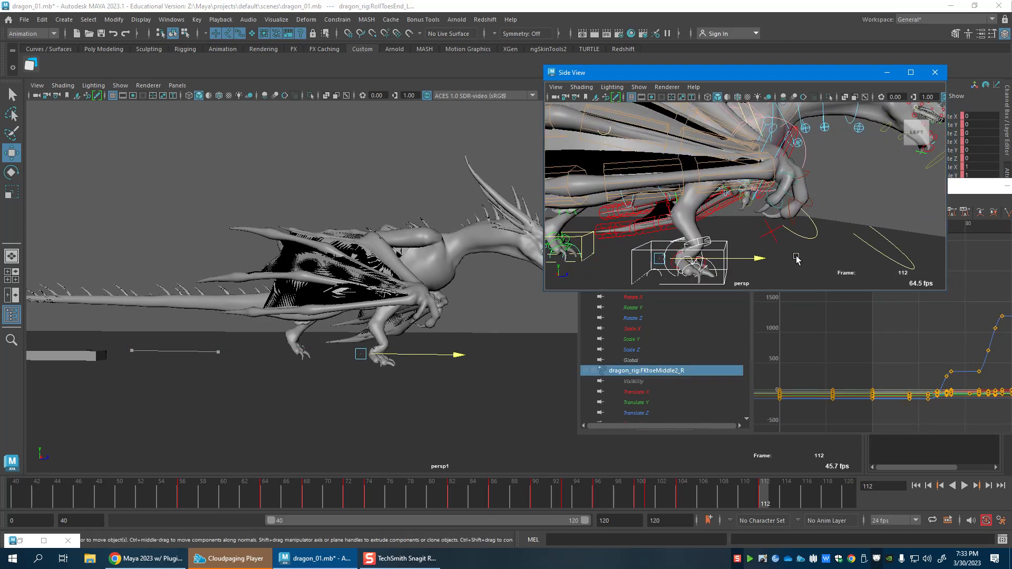
pyautogui.hotkey('ctrl', 'z')
pyautogui.keyDown('alt'); pyautogui.moveTo(721, 266); pyautogui.dragTo(664, 242, button='right'); pyautogui.keyUp('alt')
pyautogui.moveTo(627, 235); pyautogui.dragTo(891, 228)
pyautogui.keyDown('alt'); pyautogui.moveTo(883, 228); pyautogui.dragTo(822, 229, button='middle'); pyautogui.keyUp('alt')
pyautogui.keyDown('alt'); pyautogui.moveTo(823, 228); pyautogui.dragTo(837, 232, button='right'); pyautogui.keyUp('alt')
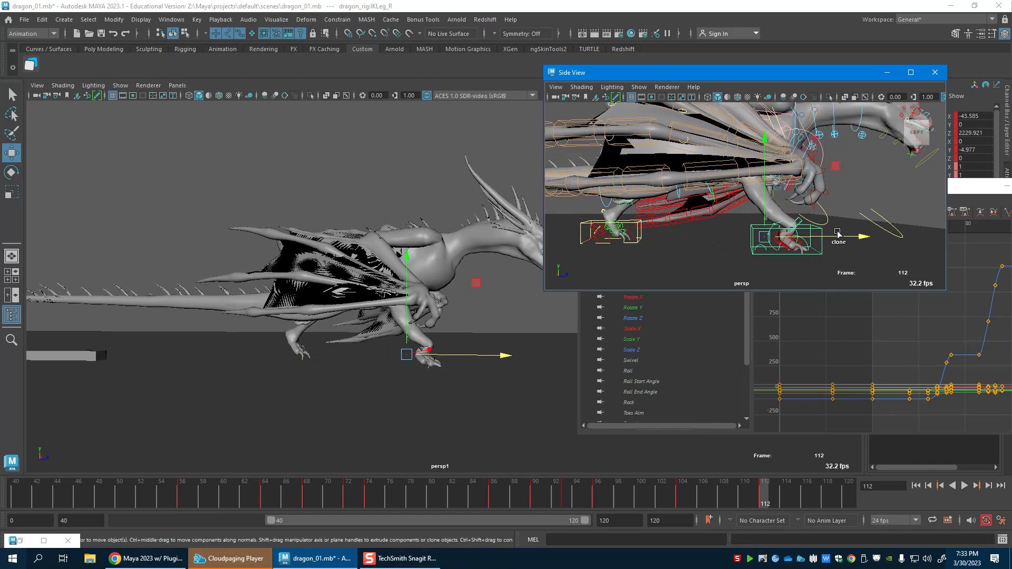
# Key the right foot's toe-end roll control at frame 107 and set its rotation to 0 at frame 112.
pyautogui.click(803, 225)
pyautogui.keyDown('alt'); pyautogui.moveTo(802, 226); pyautogui.dragTo(710, 226, button='middle'); pyautogui.keyUp('alt')
pyautogui.keyDown('alt'); pyautogui.moveTo(710, 226); pyautogui.dragTo(885, 227, button='right'); pyautogui.keyUp('alt')
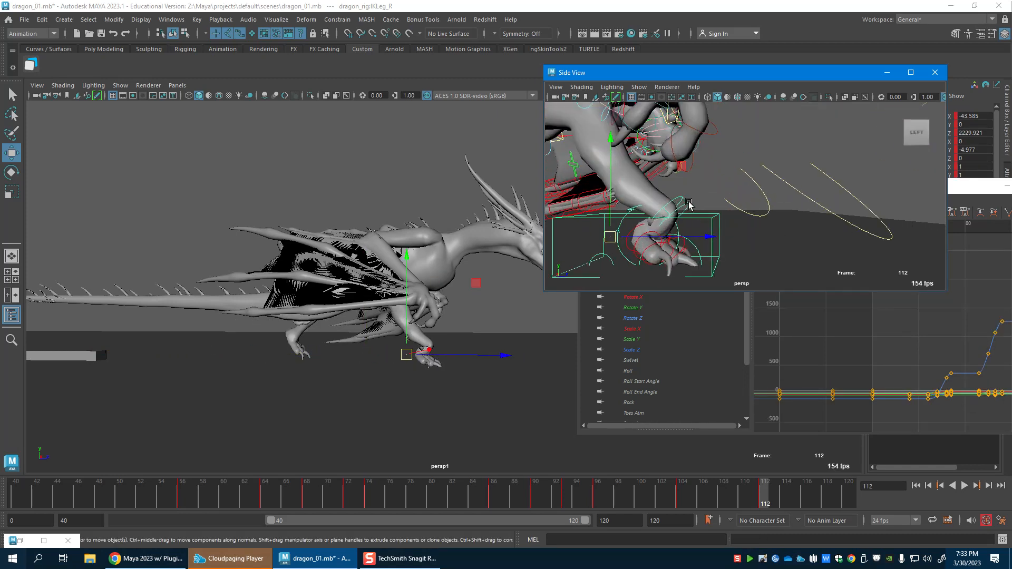
pyautogui.click(687, 204)
pyautogui.keyDown('shift'); pyautogui.click(697, 249); pyautogui.keyUp('shift')
pyautogui.moveTo(755, 495)
pyautogui.mouseDown()
pyautogui.moveTo(714, 498)
pyautogui.moveTo(764, 501)
pyautogui.mouseUp()
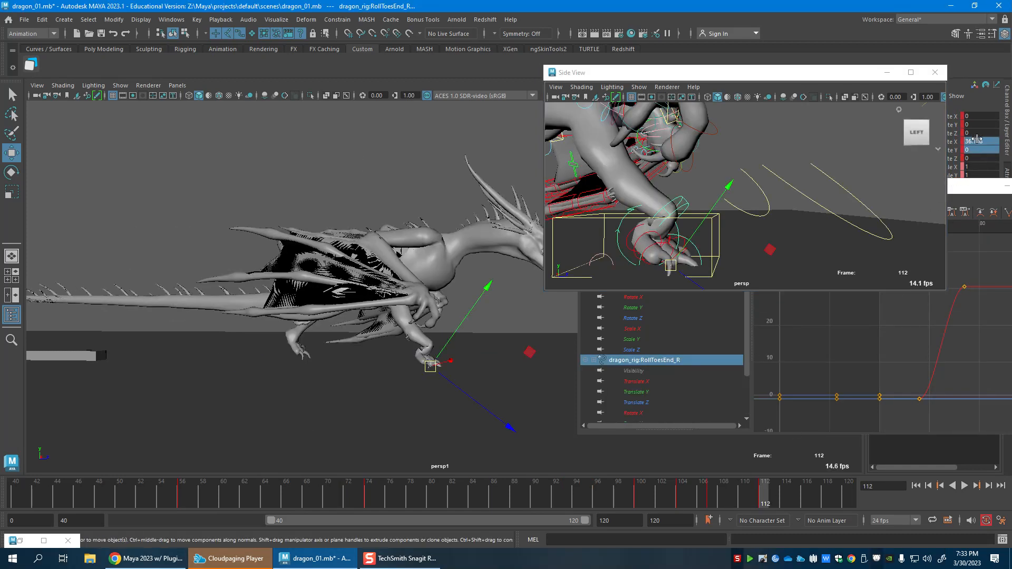
pyautogui.press('Return')
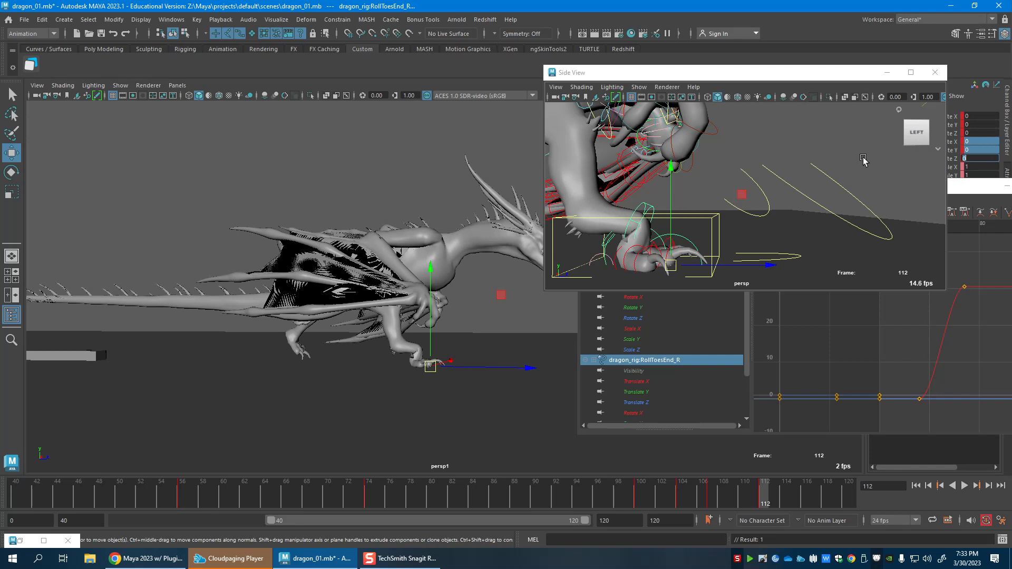
# Key the right foot's toe roll control at frame 108 and set its Rotate X to 0 at frame 112.
pyautogui.click(661, 235)
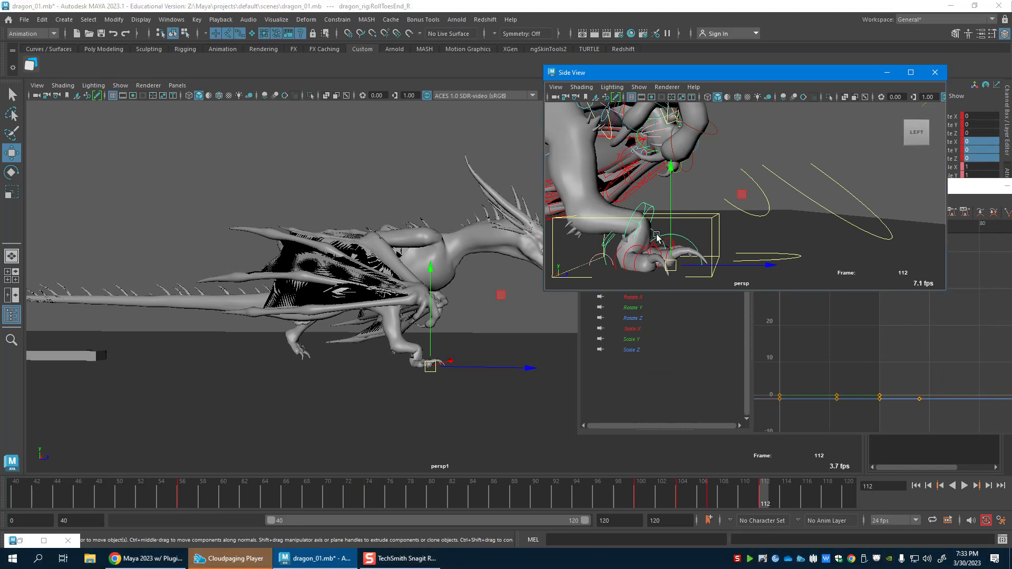
pyautogui.click(744, 433)
pyautogui.click(718, 495)
pyautogui.press('s')
pyautogui.click(761, 491)
pyautogui.doubleClick(994, 142)
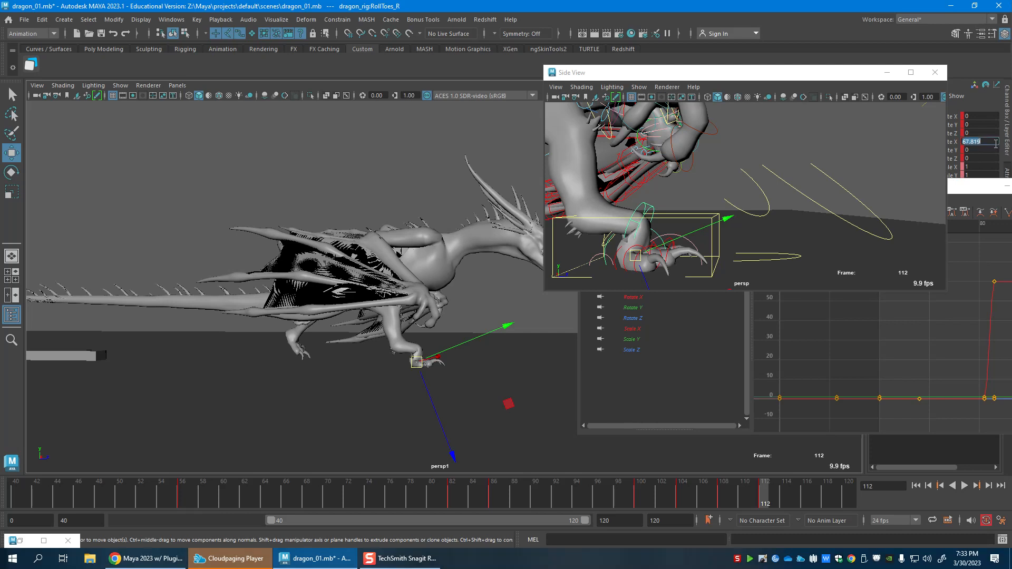
pyautogui.write('0')
pyautogui.press('Return')
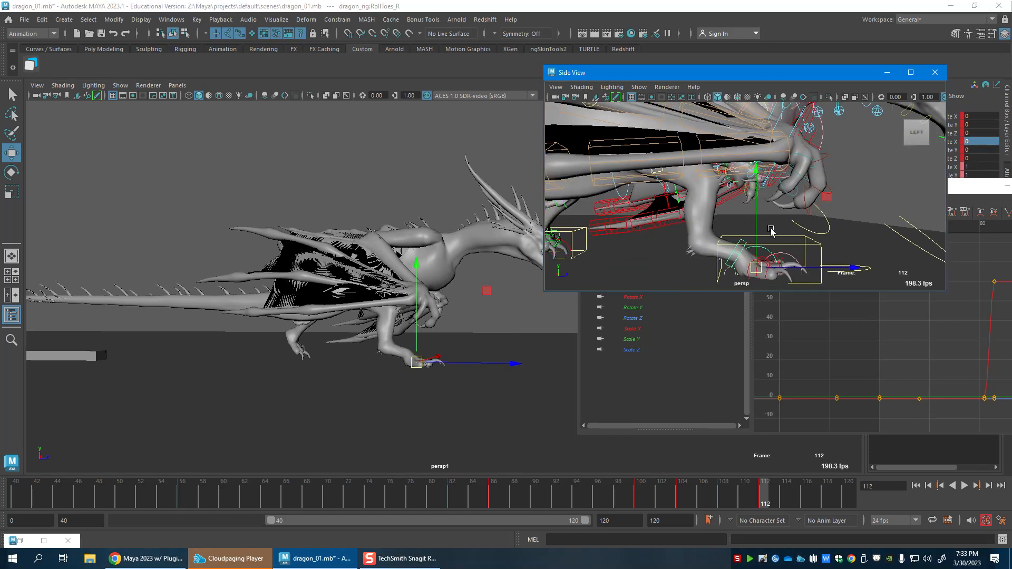
# Play back the animation from frame 40 and examine the dragon's root travel and steps from the side and front.
pyautogui.keyDown('alt'); pyautogui.moveTo(759, 210); pyautogui.dragTo(703, 210, button='right'); pyautogui.keyUp('alt')
pyautogui.keyDown('alt'); pyautogui.moveTo(703, 210); pyautogui.dragTo(643, 217); pyautogui.keyUp('alt')
pyautogui.keyDown('alt'); pyautogui.moveTo(748, 211); pyautogui.dragTo(689, 208); pyautogui.keyUp('alt')
pyautogui.keyDown('alt'); pyautogui.moveTo(758, 200); pyautogui.dragTo(743, 204, button='middle'); pyautogui.keyUp('alt')
pyautogui.keyDown('alt'); pyautogui.moveTo(744, 205); pyautogui.dragTo(812, 190); pyautogui.keyUp('alt')
pyautogui.click(791, 166)
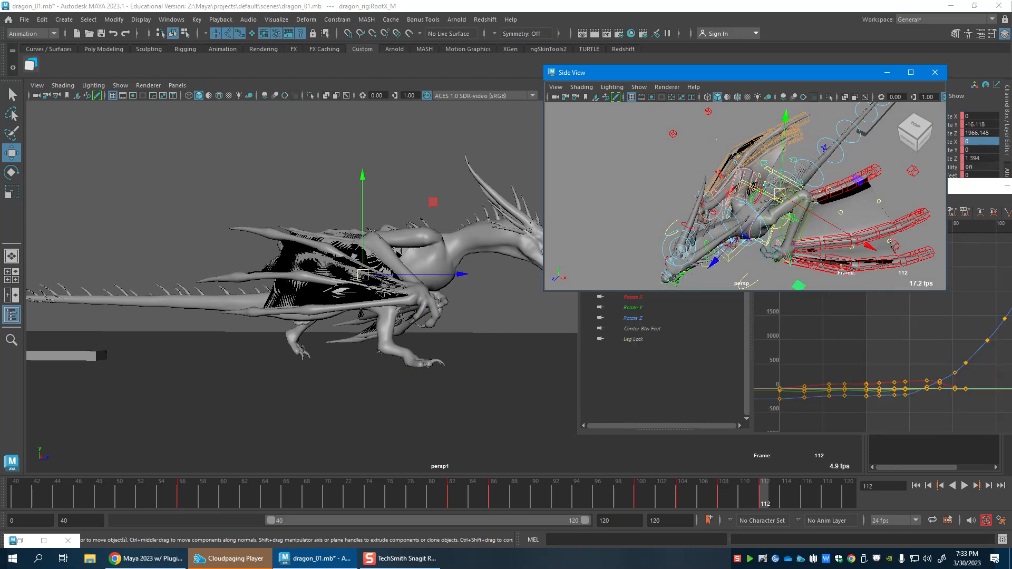
pyautogui.moveTo(666, 499); pyautogui.dragTo(276, 501)
pyautogui.keyDown('alt'); pyautogui.moveTo(392, 356); pyautogui.dragTo(286, 343, button='right'); pyautogui.keyUp('alt')
pyautogui.keyDown('alt'); pyautogui.moveTo(286, 342); pyautogui.dragTo(356, 372, button='middle'); pyautogui.keyUp('alt')
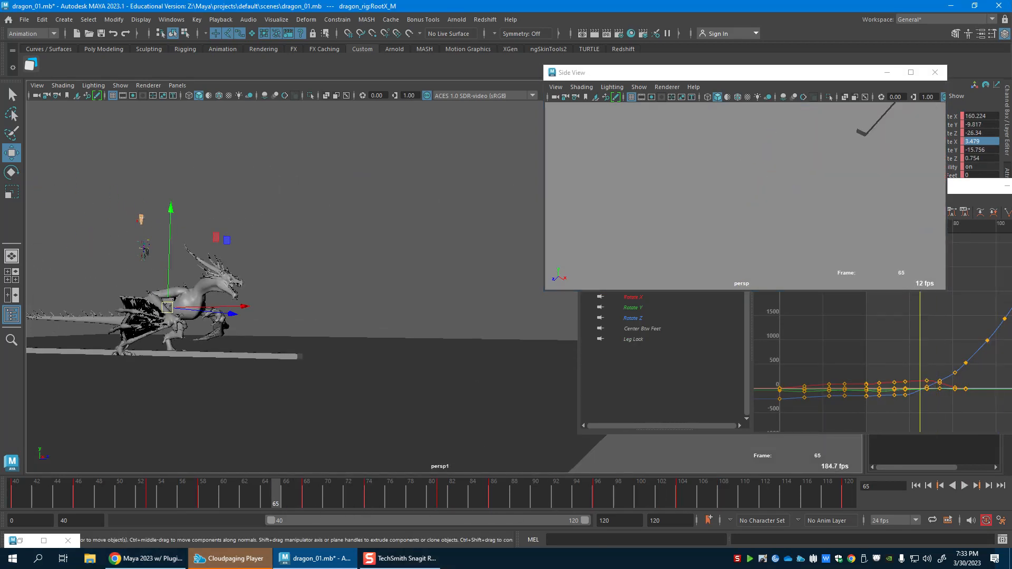
pyautogui.hotkey('alt', 'v')
pyautogui.hotkey('alt', 'shift', 'v')
pyautogui.keyDown('alt'); pyautogui.moveTo(246, 414); pyautogui.dragTo(90, 406); pyautogui.keyUp('alt')
pyautogui.keyDown('alt'); pyautogui.moveTo(290, 369); pyautogui.dragTo(308, 385, button='middle'); pyautogui.keyUp('alt')
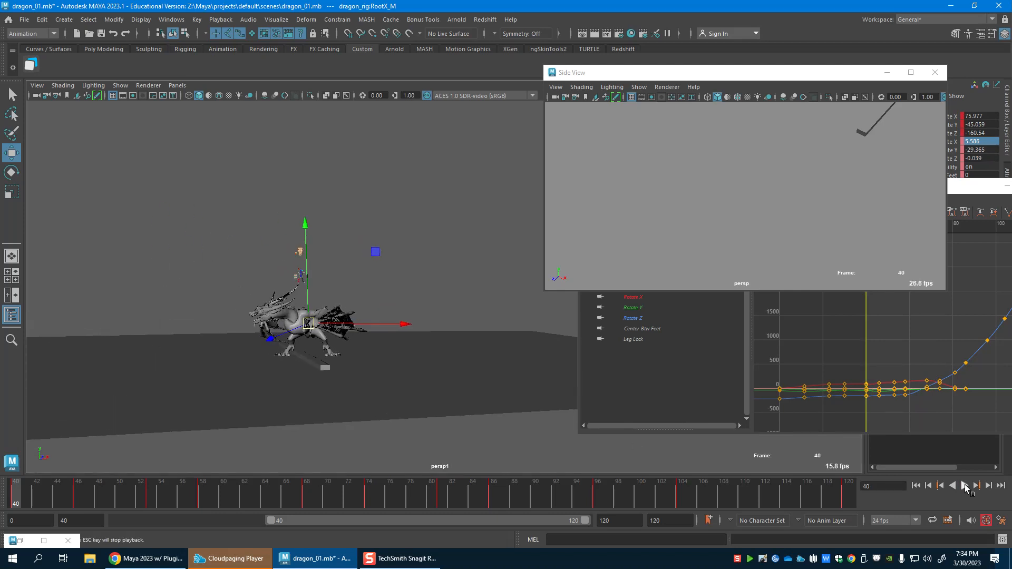
pyautogui.click(964, 486)
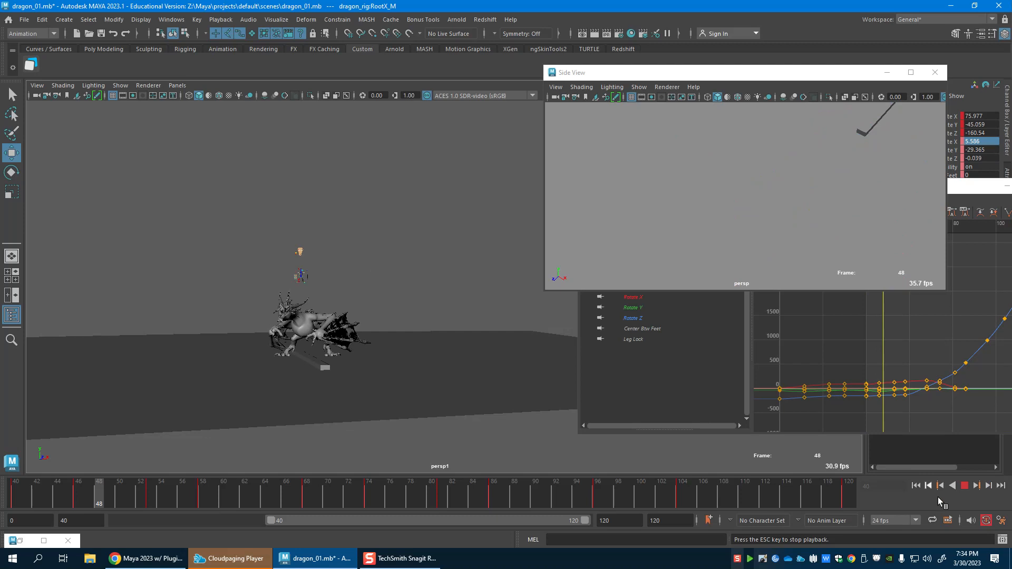
pyautogui.click(964, 486)
pyautogui.keyDown('alt'); pyautogui.moveTo(390, 385); pyautogui.dragTo(380, 395); pyautogui.keyUp('alt')
pyautogui.keyDown('alt'); pyautogui.moveTo(381, 395); pyautogui.dragTo(460, 432, button='right'); pyautogui.keyUp('alt')
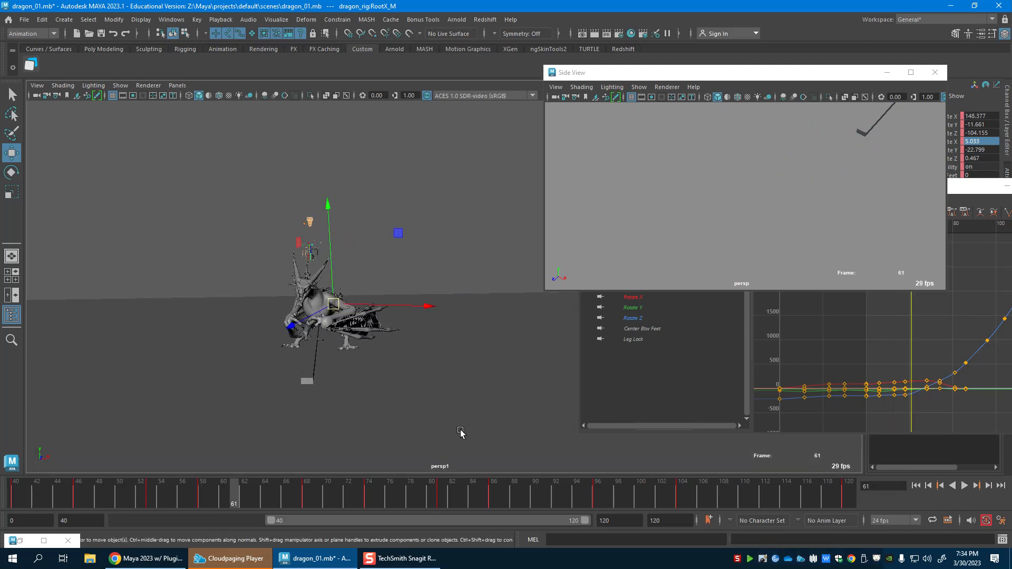
# Delete the Translate X key at frame 104 from the left leg's IK control curve.
pyautogui.moveTo(556, 503); pyautogui.dragTo(692, 505)
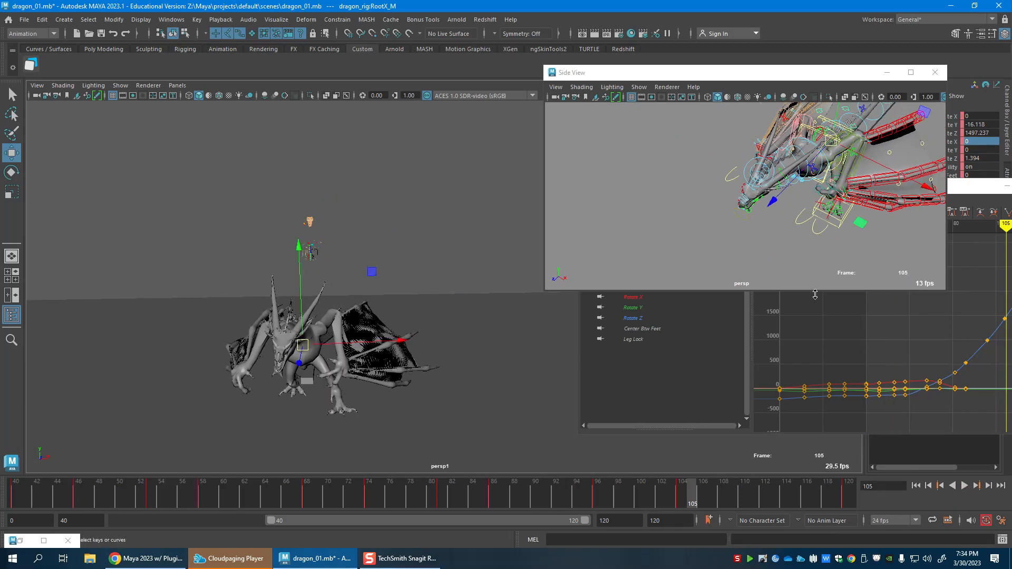
pyautogui.click(839, 231)
pyautogui.click(839, 234)
pyautogui.moveTo(610, 491); pyautogui.dragTo(682, 492)
pyautogui.click(976, 188)
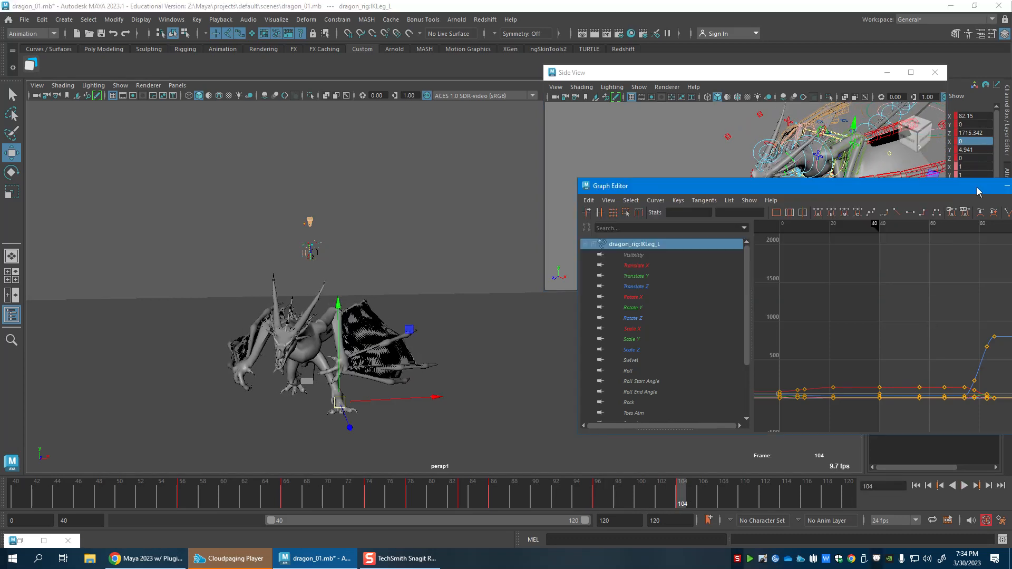
pyautogui.click(693, 265)
pyautogui.moveTo(807, 186); pyautogui.dragTo(698, 171)
pyautogui.keyDown('alt'); pyautogui.moveTo(910, 298); pyautogui.dragTo(881, 299, button='middle'); pyautogui.keyUp('alt')
pyautogui.moveTo(882, 299); pyautogui.dragTo(949, 340)
pyautogui.press('Delete')
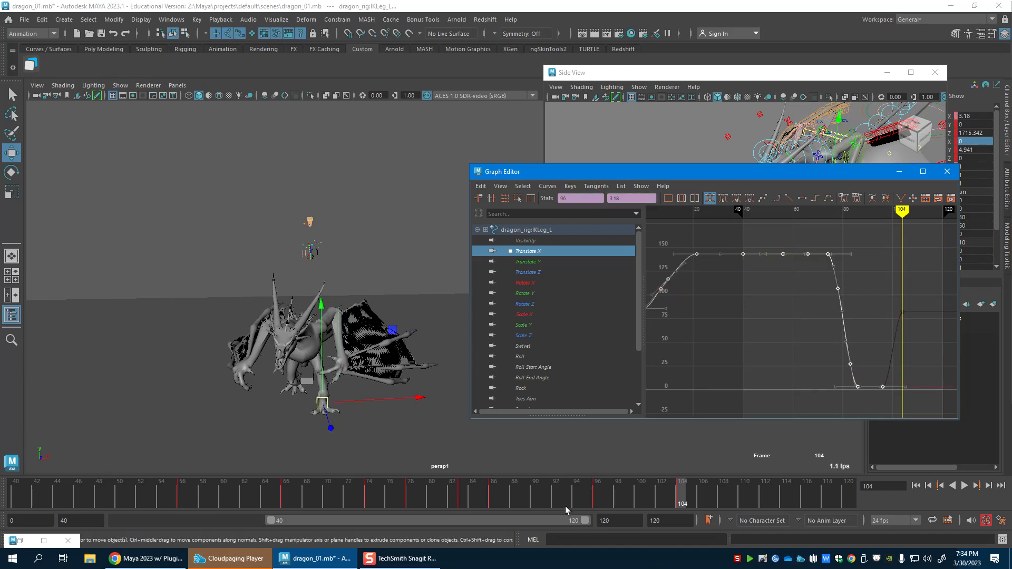
# Set the Translate X key of the right leg's IK control at frame 112 to about 0.2.
pyautogui.click(568, 507)
pyautogui.hotkey('alt', 'v')
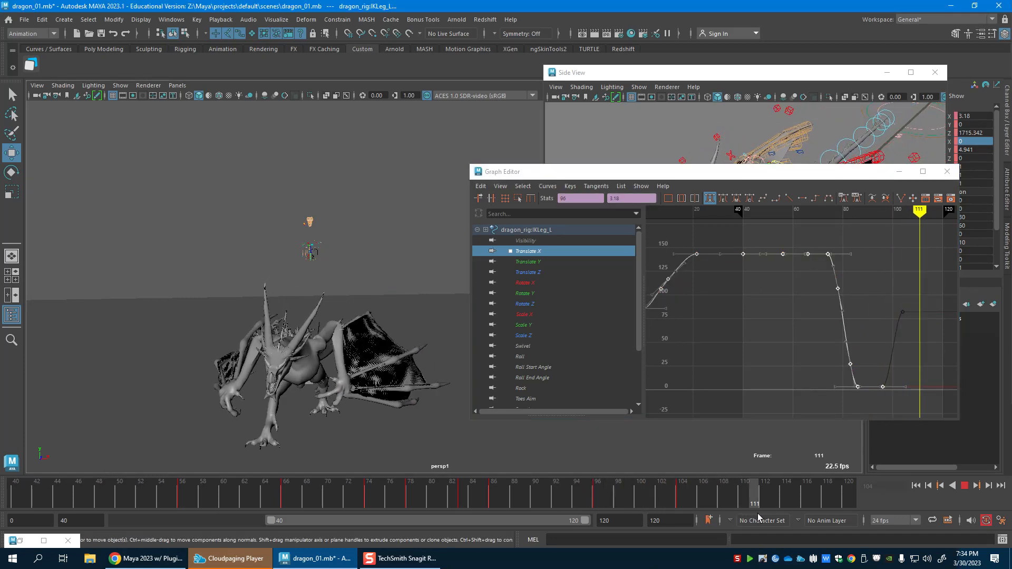
pyautogui.moveTo(762, 505); pyautogui.dragTo(762, 506)
pyautogui.keyDown('alt'); pyautogui.moveTo(764, 126); pyautogui.dragTo(757, 202); pyautogui.keyUp('alt')
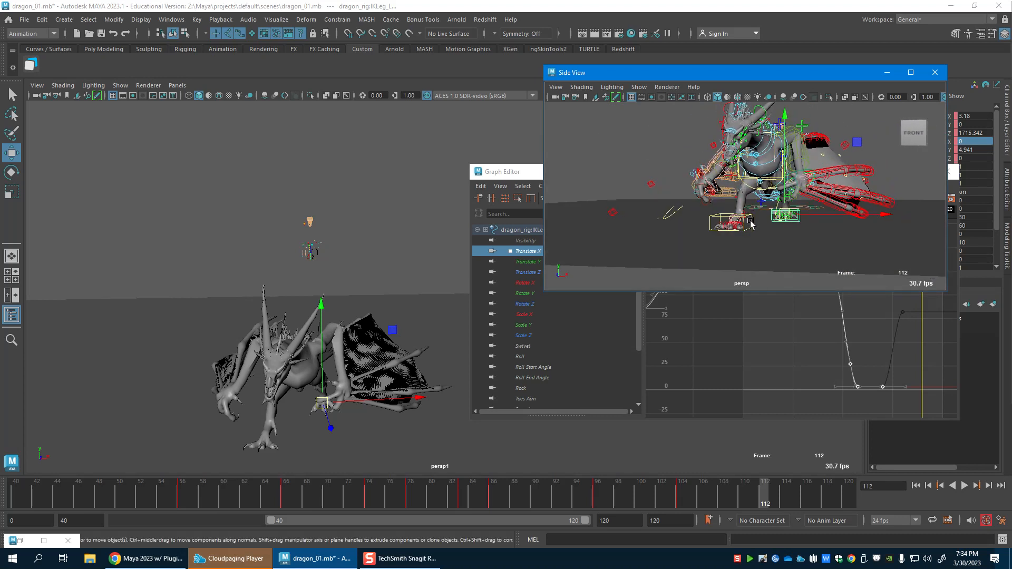
pyautogui.click(751, 223)
pyautogui.click(529, 253)
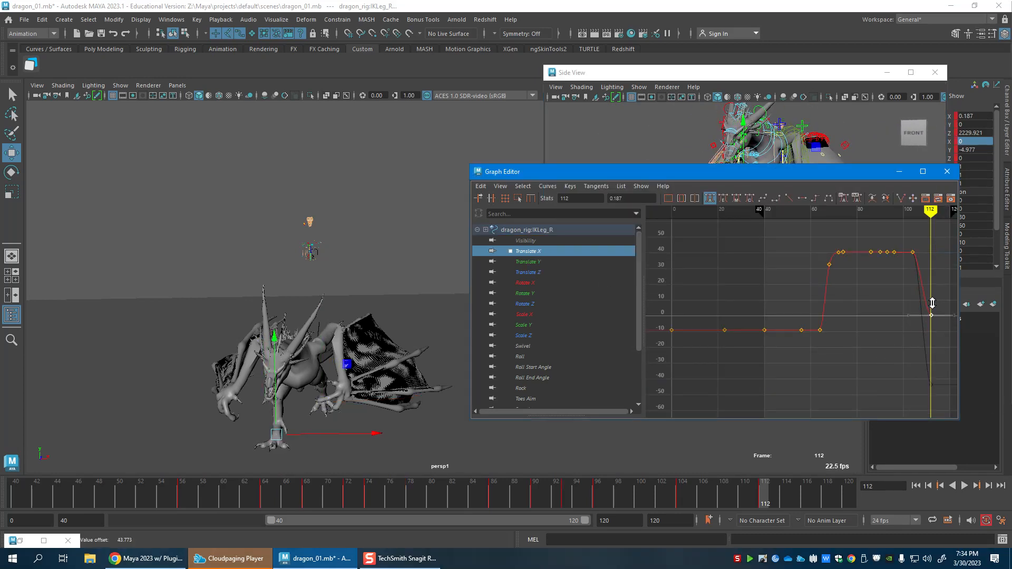
pyautogui.keyDown('shift'); pyautogui.moveTo(935, 306); pyautogui.dragTo(936, 307, button='middle'); pyautogui.keyUp('shift')
# Review the root and foot motion through frame 111, inspecting the frames around 64 to 72 closely from the front.
pyautogui.moveTo(496, 491); pyautogui.dragTo(661, 498)
pyautogui.click(836, 132)
pyautogui.keyDown('alt'); pyautogui.moveTo(836, 131); pyautogui.dragTo(714, 148); pyautogui.keyUp('alt')
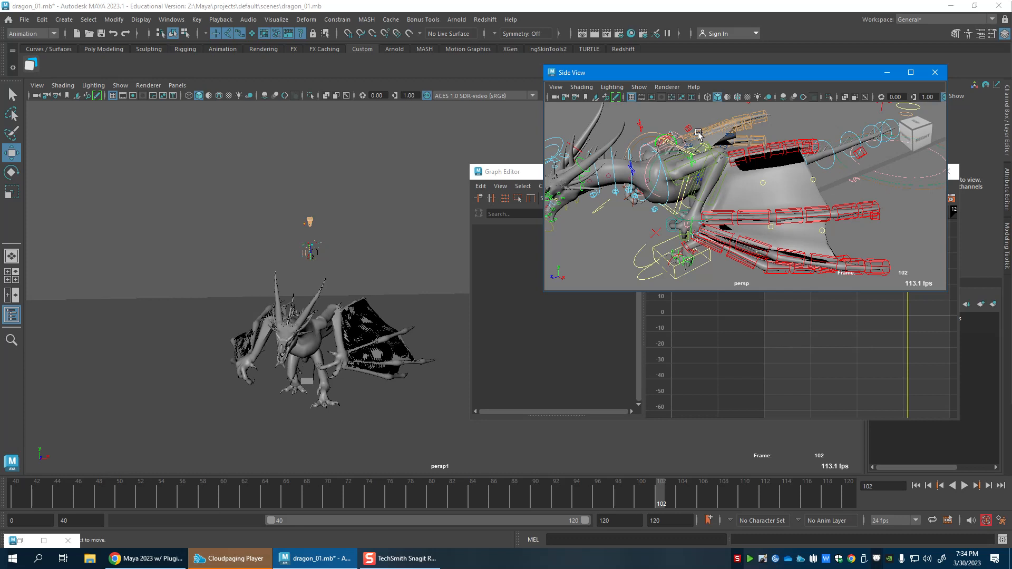
pyautogui.click(701, 143)
pyautogui.moveTo(630, 493); pyautogui.dragTo(120, 495)
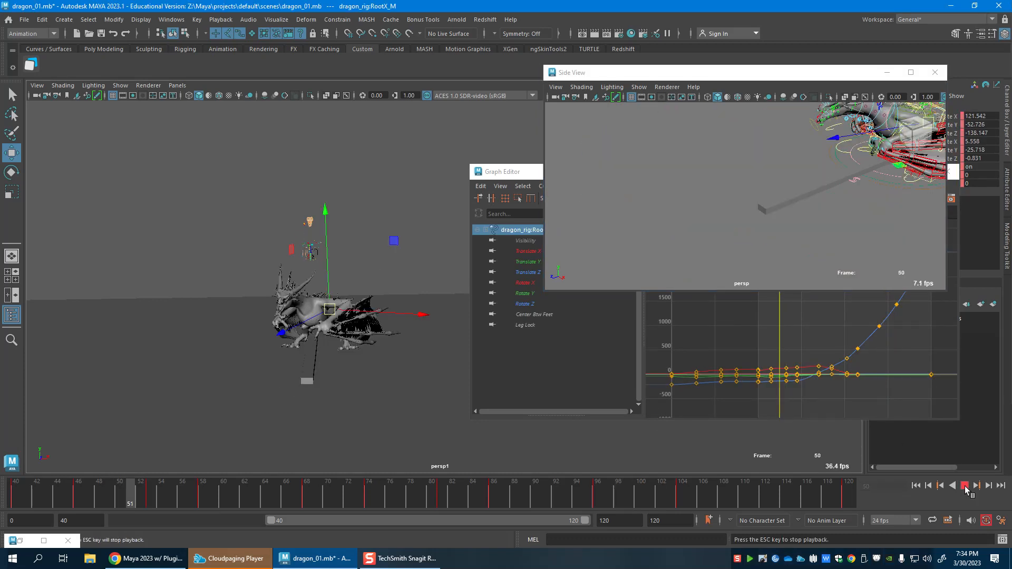
pyautogui.click(522, 172)
pyautogui.click(899, 171)
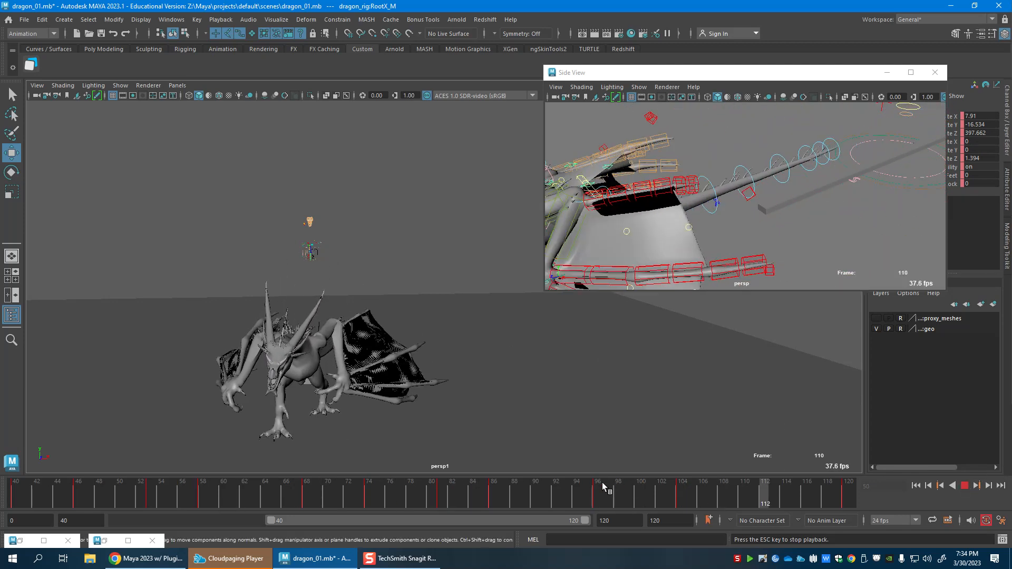
pyautogui.press('Escape')
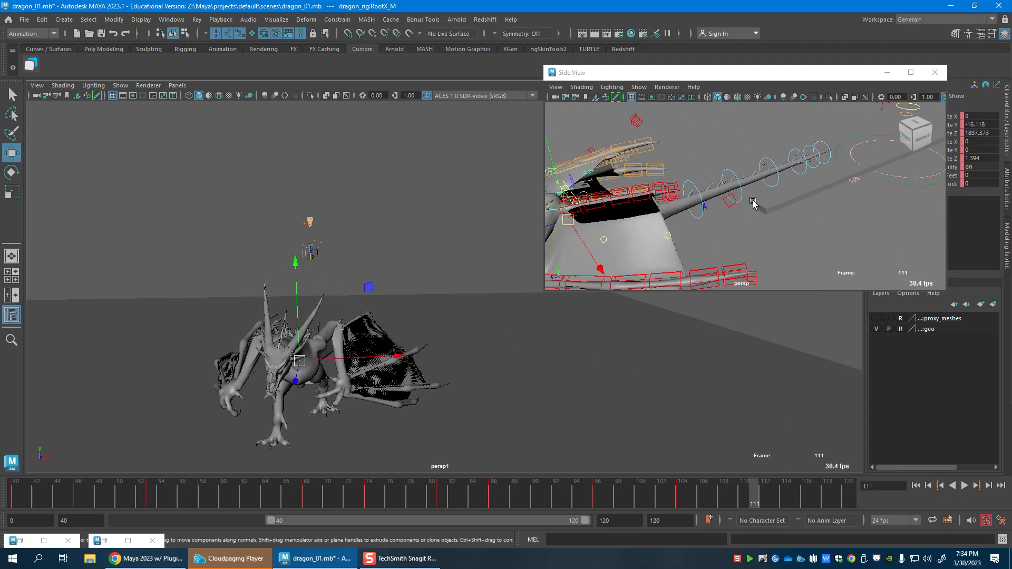
pyautogui.moveTo(276, 488); pyautogui.dragTo(341, 500)
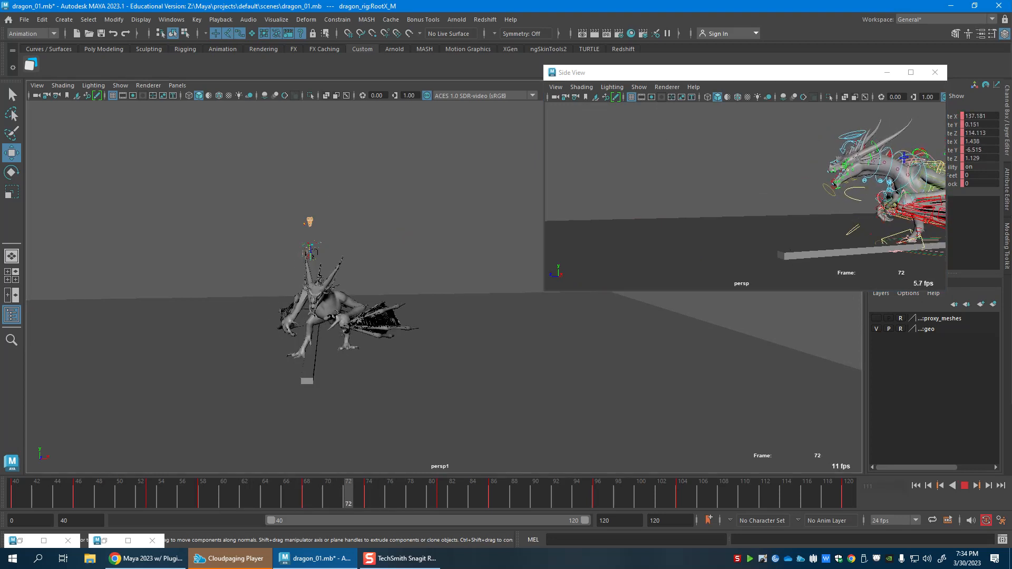
pyautogui.keyDown('alt'); pyautogui.moveTo(289, 346); pyautogui.dragTo(508, 369, button='right'); pyautogui.keyUp('alt')
pyautogui.keyDown('alt'); pyautogui.moveTo(508, 368); pyautogui.dragTo(496, 349, button='middle'); pyautogui.keyUp('alt')
pyautogui.keyDown('alt'); pyautogui.moveTo(348, 329); pyautogui.dragTo(401, 327, button='right'); pyautogui.keyUp('alt')
pyautogui.keyDown('alt'); pyautogui.moveTo(401, 327); pyautogui.dragTo(400, 442); pyautogui.keyUp('alt')
pyautogui.hotkey('alt', 'v')
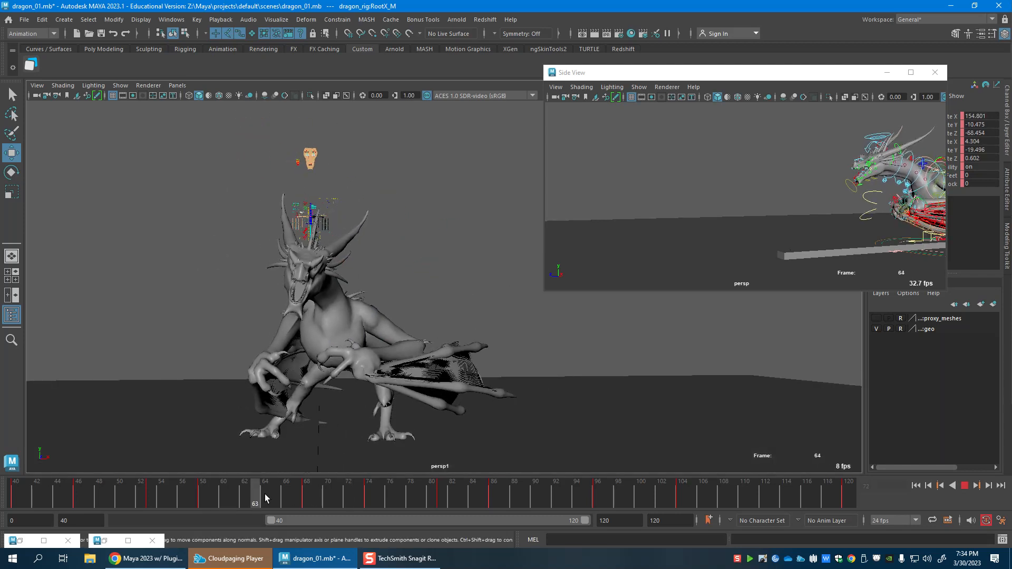
# Rotate the dragon's root control to about 2.5 in X at frame 68 and play back the motion.
pyautogui.moveTo(246, 516); pyautogui.dragTo(266, 511)
pyautogui.moveTo(359, 315); pyautogui.dragTo(338, 405)
pyautogui.press('e')
pyautogui.hotkey('alt', 'v')
pyautogui.click(307, 493)
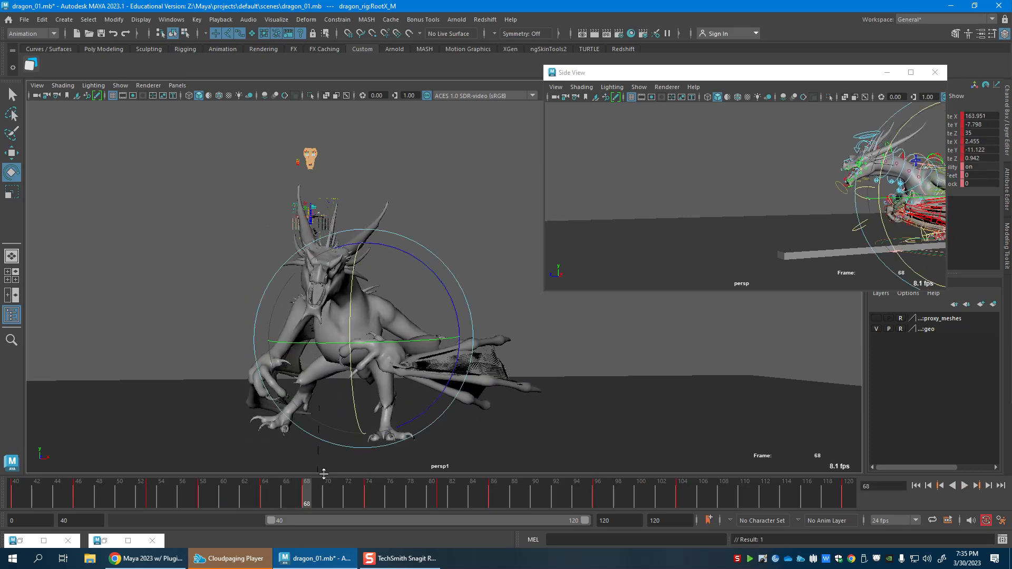
pyautogui.hotkey('alt', 'v')
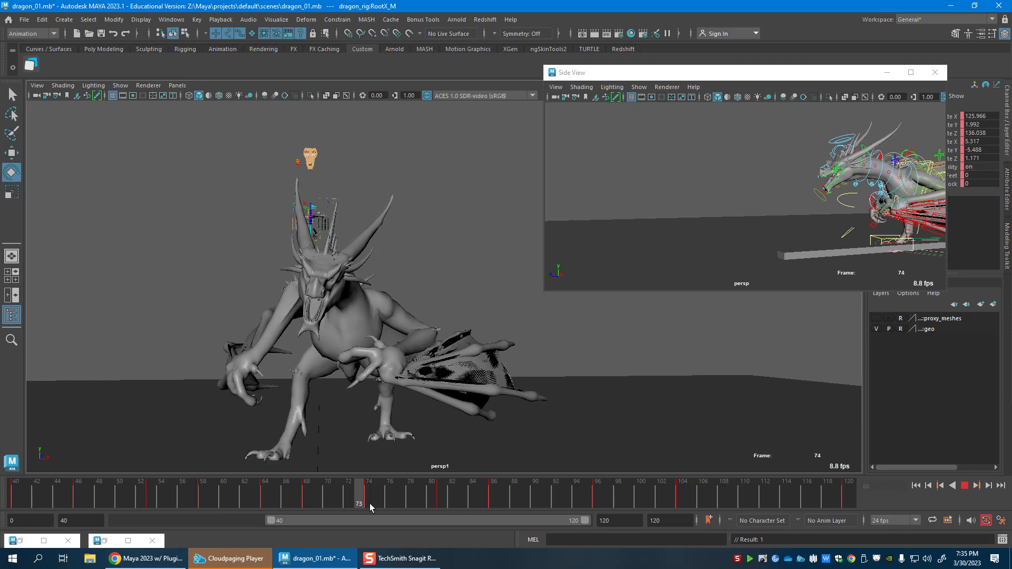
# Key the root control at frame 78 and lower it to about -31.5 in Translate Y.
pyautogui.moveTo(442, 500); pyautogui.dragTo(411, 501)
pyautogui.press('s')
pyautogui.press('w')
pyautogui.moveTo(328, 278); pyautogui.dragTo(328, 287)
# Open the Graph Editor in place of the side view and isolate the root's Translate Y curve around frame 78.
pyautogui.click(105, 540)
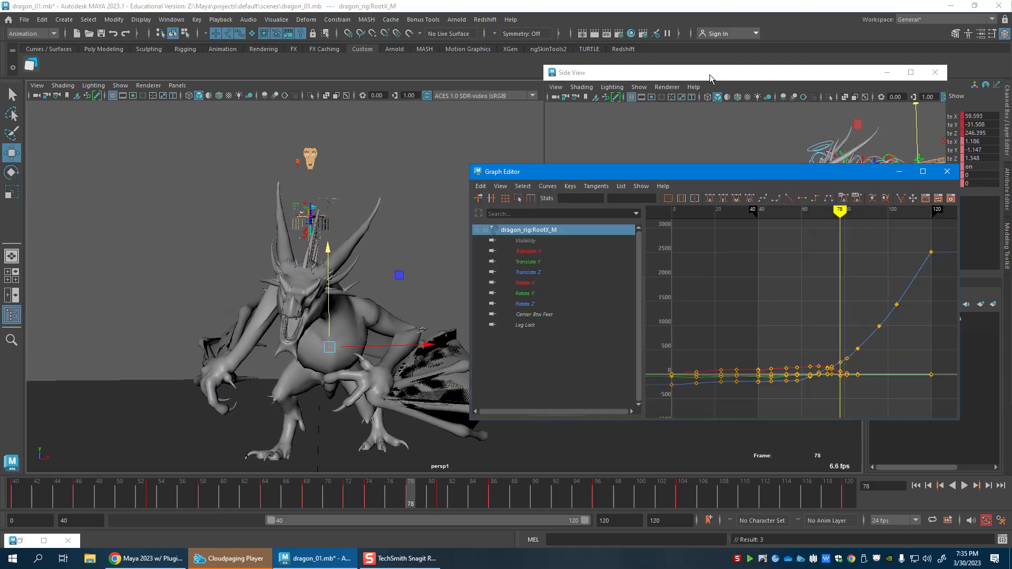
pyautogui.click(710, 75)
pyautogui.click(934, 73)
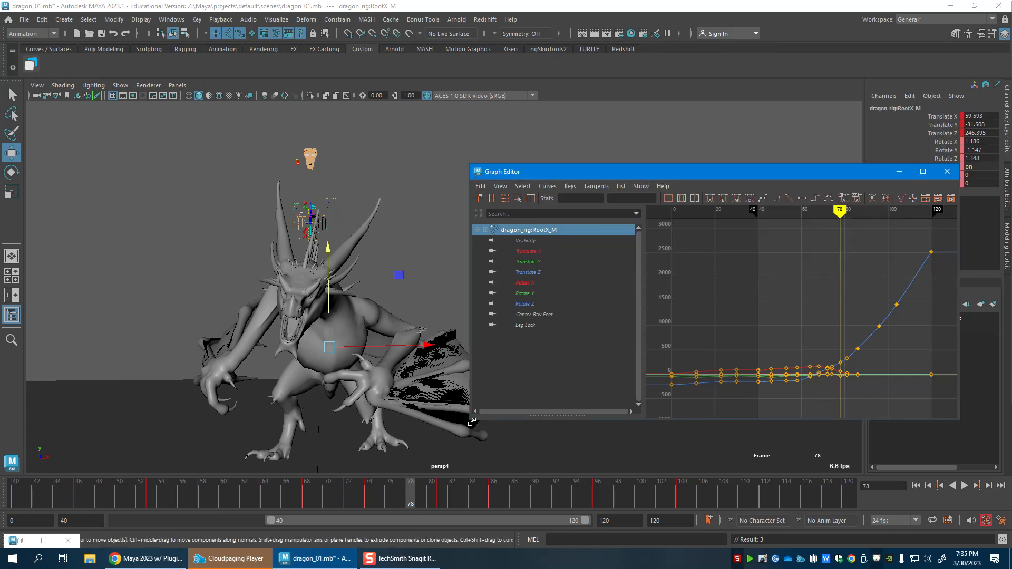
pyautogui.moveTo(470, 420); pyautogui.dragTo(596, 407)
pyautogui.click(667, 262)
pyautogui.press('f')
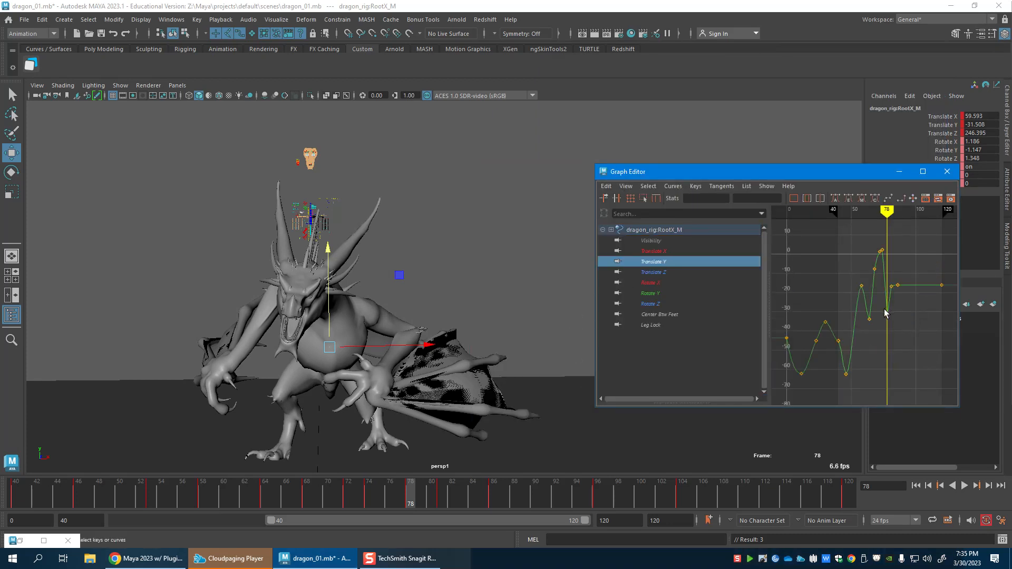
pyautogui.press('f')
pyautogui.keyDown('alt'); pyautogui.moveTo(896, 334); pyautogui.dragTo(862, 341, button='right'); pyautogui.keyUp('alt')
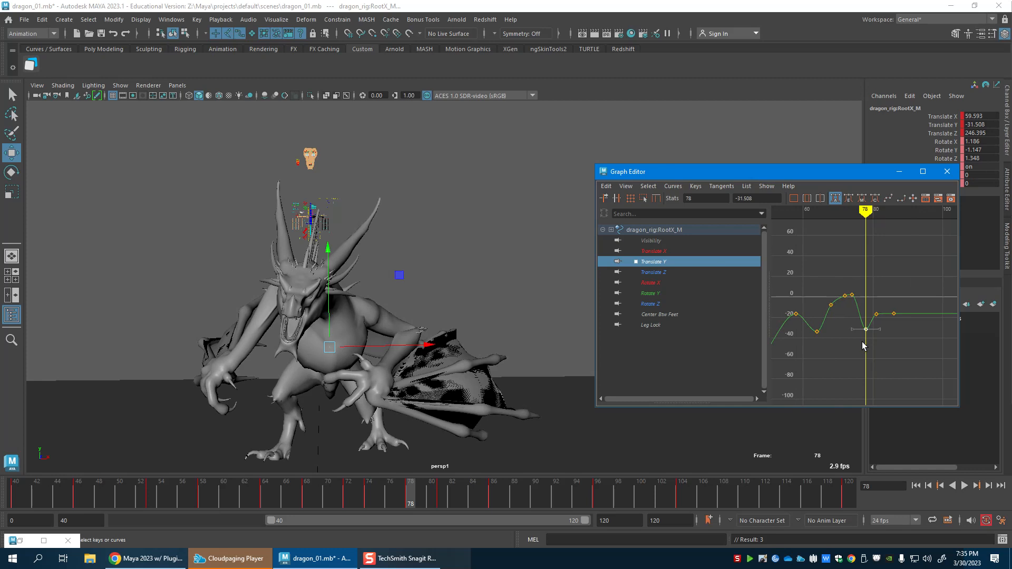
# Lower the root's Translate Y key at frame 81 to about -26.3.
pyautogui.moveTo(339, 502); pyautogui.dragTo(441, 509)
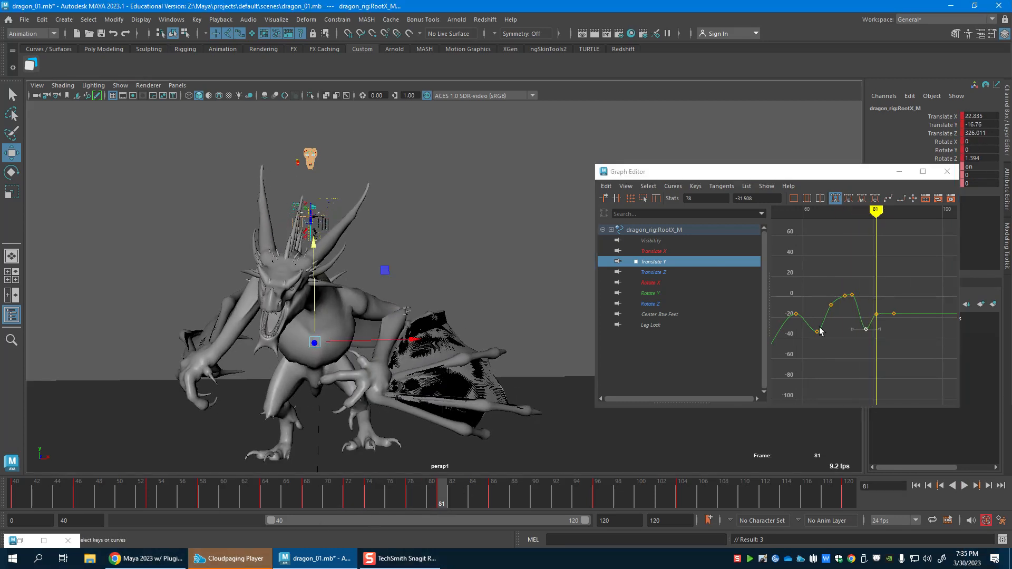
pyautogui.moveTo(873, 307); pyautogui.dragTo(881, 320)
pyautogui.moveTo(876, 321); pyautogui.dragTo(876, 331, button='middle')
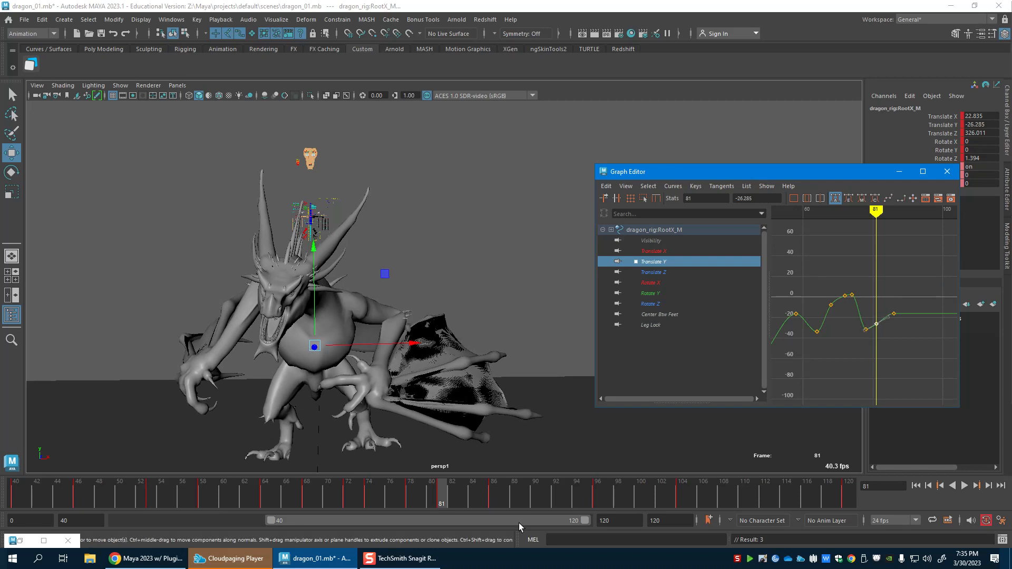
# Insert a root Translate Y key at frame 89, lower it to about -28.5 and play back the motion.
pyautogui.click(355, 496)
pyautogui.moveTo(354, 496); pyautogui.dragTo(525, 495)
pyautogui.click(903, 314)
pyautogui.rightClick(900, 323)
pyautogui.click(907, 333)
pyautogui.keyDown('shift'); pyautogui.moveTo(907, 335); pyautogui.dragTo(906, 349, button='middle'); pyautogui.keyUp('shift')
pyautogui.moveTo(352, 504); pyautogui.dragTo(363, 505)
pyautogui.hotkey('alt', 'v')
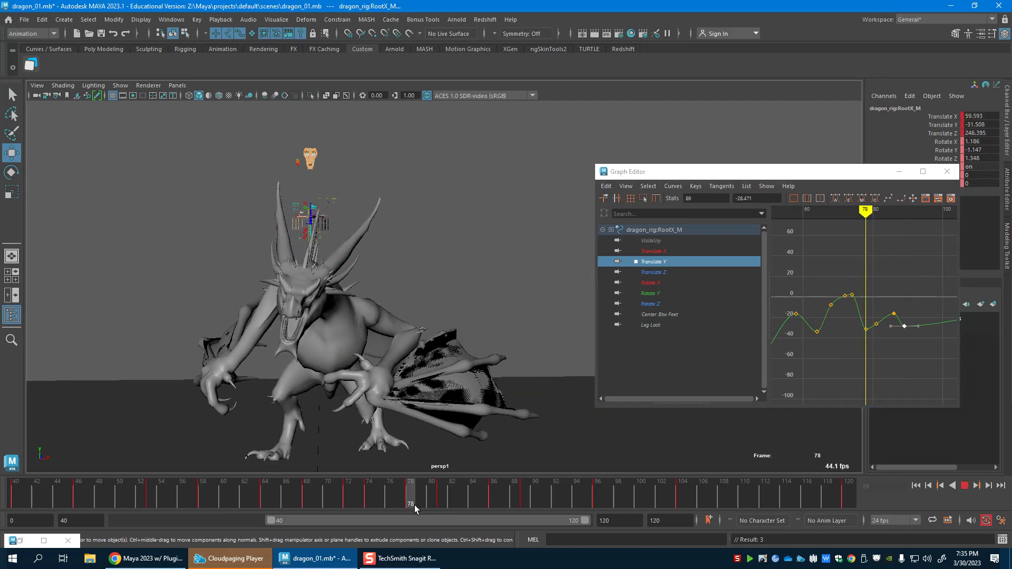
# Lower the root's Translate Y key at frame 74 to about -2.8.
pyautogui.moveTo(353, 501)
pyautogui.mouseDown()
pyautogui.moveTo(213, 489)
pyautogui.moveTo(328, 505)
pyautogui.moveTo(284, 504)
pyautogui.moveTo(390, 505)
pyautogui.moveTo(369, 505)
pyautogui.mouseUp()
pyautogui.moveTo(877, 269); pyautogui.dragTo(850, 301)
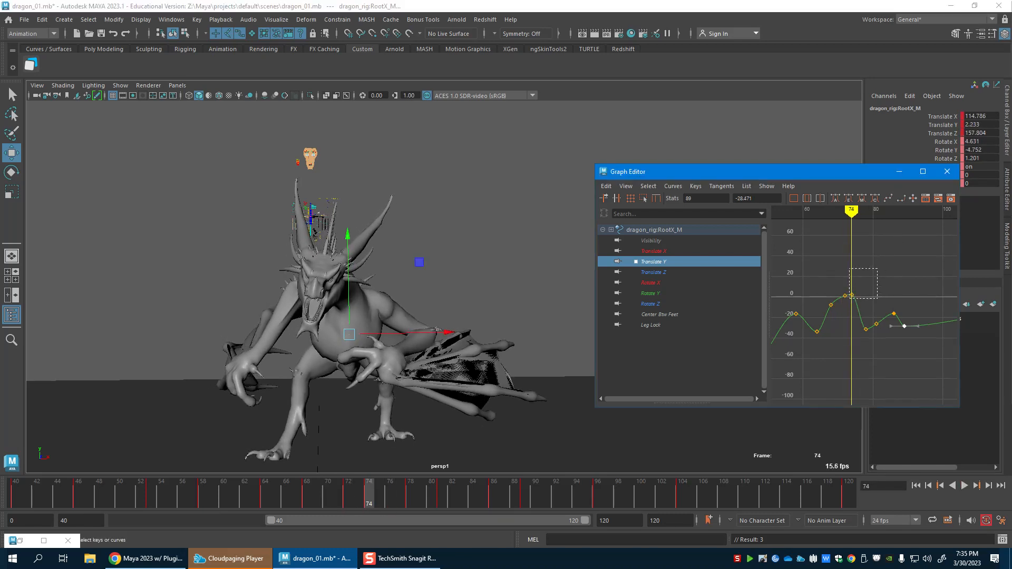
pyautogui.moveTo(369, 490)
pyautogui.mouseDown()
pyautogui.moveTo(352, 493)
pyautogui.moveTo(368, 492)
pyautogui.mouseUp()
pyautogui.moveTo(852, 331)
pyautogui.keyDown('shift'); pyautogui.mouseDown(button='middle')
pyautogui.moveTo(854, 364)
pyautogui.moveTo(852, 350)
pyautogui.mouseUp(button='middle'); pyautogui.keyUp('shift')
pyautogui.hotkey('ctrl', 'z')
pyautogui.press('f')
pyautogui.keyDown('shift'); pyautogui.moveTo(863, 345); pyautogui.dragTo(850, 363, button='middle'); pyautogui.keyUp('shift')
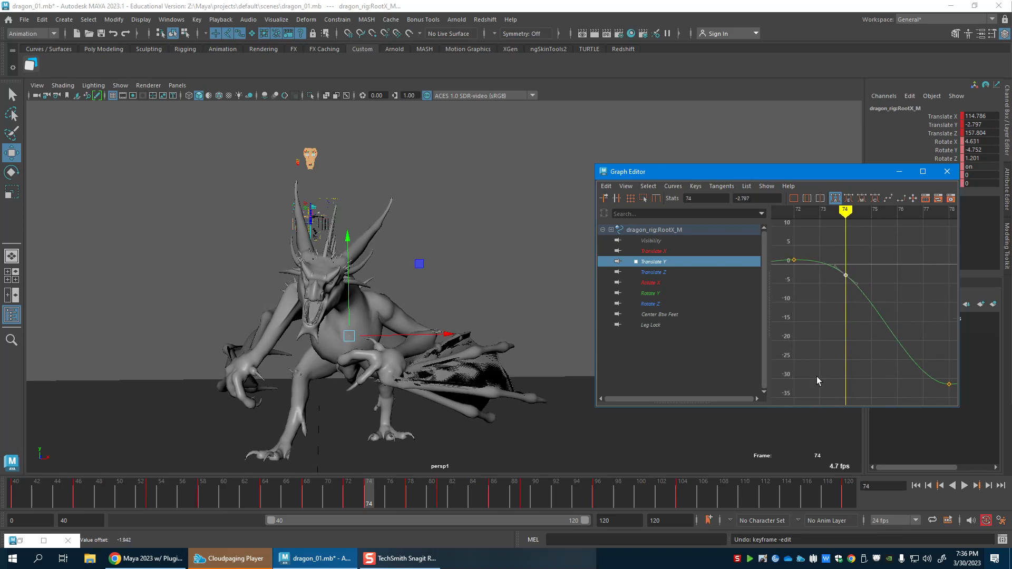
# Move the root's low Translate Y key at frame 78 to frame 79.
pyautogui.moveTo(318, 495); pyautogui.dragTo(420, 505)
pyautogui.keyDown('alt'); pyautogui.moveTo(867, 304); pyautogui.dragTo(794, 271, button='middle'); pyautogui.keyUp('alt')
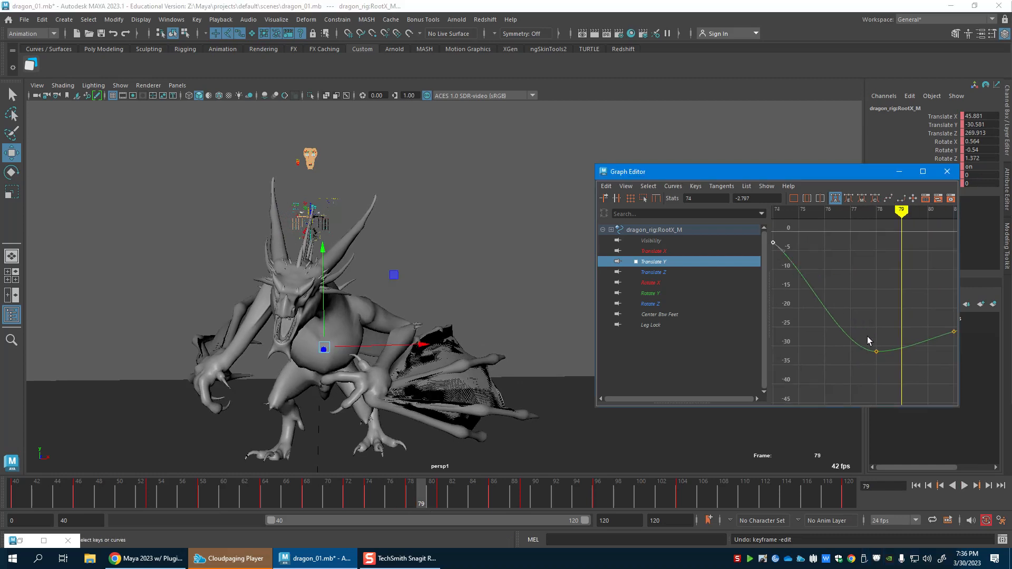
pyautogui.keyDown('shift'); pyautogui.moveTo(904, 356); pyautogui.dragTo(911, 355, button='middle'); pyautogui.keyUp('shift')
# Insert a root Translate Y key at frame 84, raise it to about -8.5 and check the motion through frame 89.
pyautogui.scroll(-5, 910, 363)
pyautogui.moveTo(419, 498)
pyautogui.mouseDown()
pyautogui.moveTo(483, 502)
pyautogui.moveTo(392, 501)
pyautogui.moveTo(469, 504)
pyautogui.mouseUp()
pyautogui.moveTo(899, 292); pyautogui.dragTo(927, 315)
pyautogui.rightClick(922, 318)
pyautogui.click(929, 321)
pyautogui.keyDown('shift'); pyautogui.moveTo(923, 312); pyautogui.dragTo(928, 291, button='middle'); pyautogui.keyUp('shift')
pyautogui.keyDown('shift'); pyautogui.moveTo(875, 346); pyautogui.dragTo(875, 350, button='middle'); pyautogui.keyUp('shift')
pyautogui.moveTo(411, 500); pyautogui.dragTo(525, 503)
# Delete the root's Translate Y key at frame 86 and select the outgoing tangent handle at frame 89.
pyautogui.keyDown('alt'); pyautogui.moveTo(940, 311); pyautogui.dragTo(905, 312, button='middle'); pyautogui.keyUp('alt')
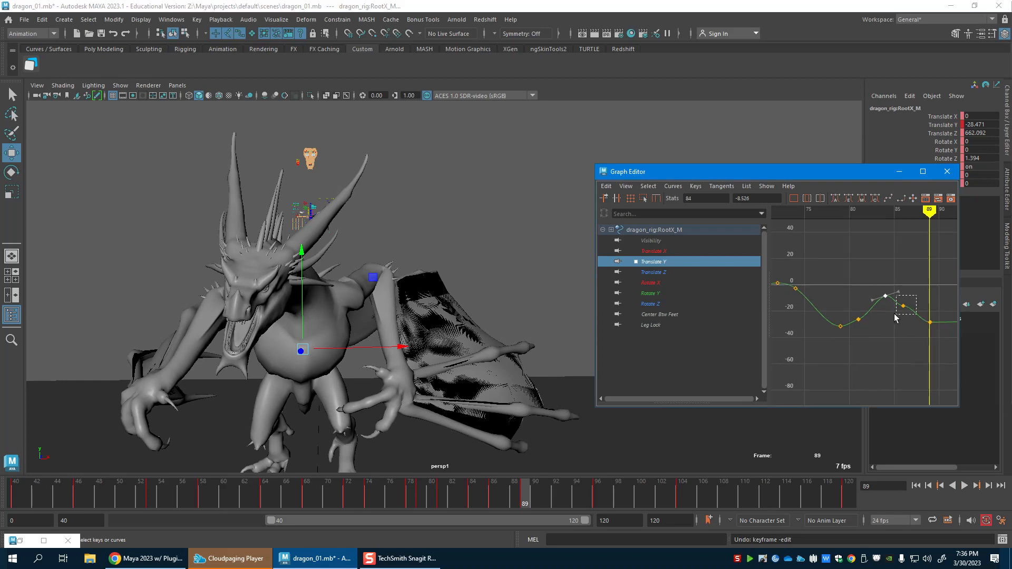
pyautogui.hotkey('ctrl', 'z')
pyautogui.moveTo(412, 498); pyautogui.dragTo(524, 503)
pyautogui.keyDown('alt'); pyautogui.moveTo(924, 272); pyautogui.dragTo(875, 271, button='middle'); pyautogui.keyUp('alt')
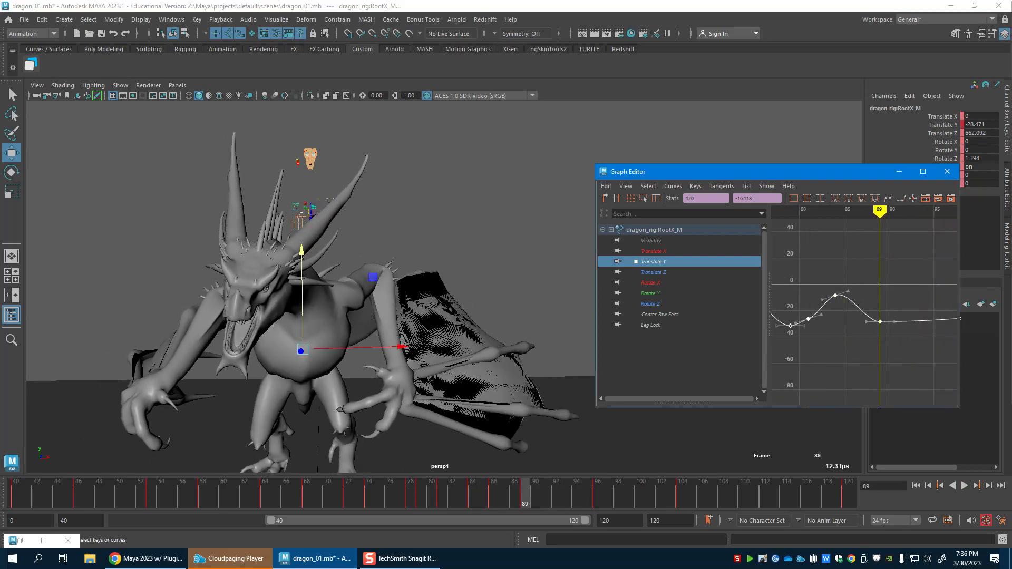
pyautogui.moveTo(896, 334); pyautogui.dragTo(898, 336)
# Insert a root Translate Y key at frame 92, raise it to about -8.9 and play back the motion.
pyautogui.moveTo(545, 508); pyautogui.dragTo(554, 504)
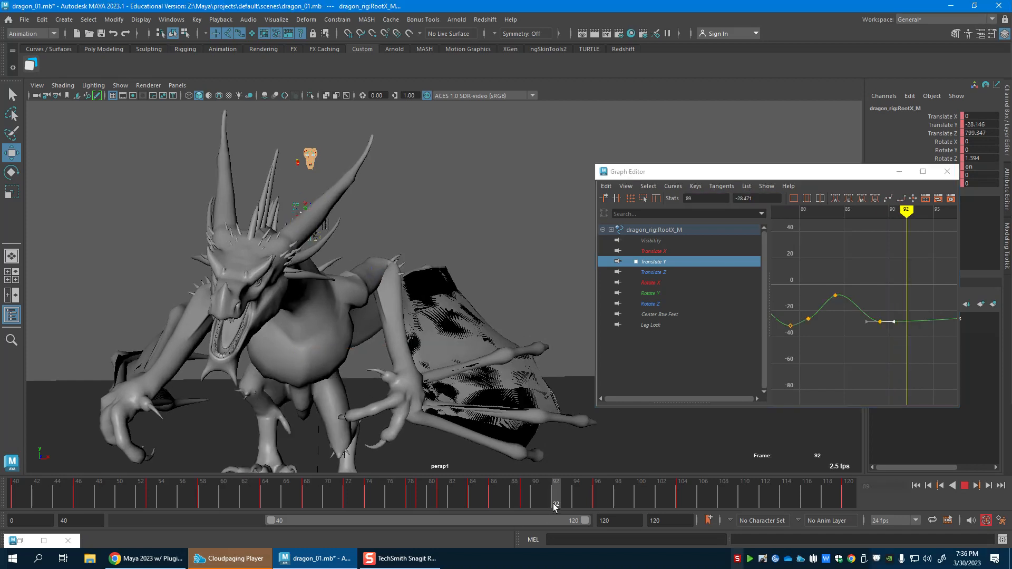
pyautogui.rightClick(920, 299)
pyautogui.click(937, 305)
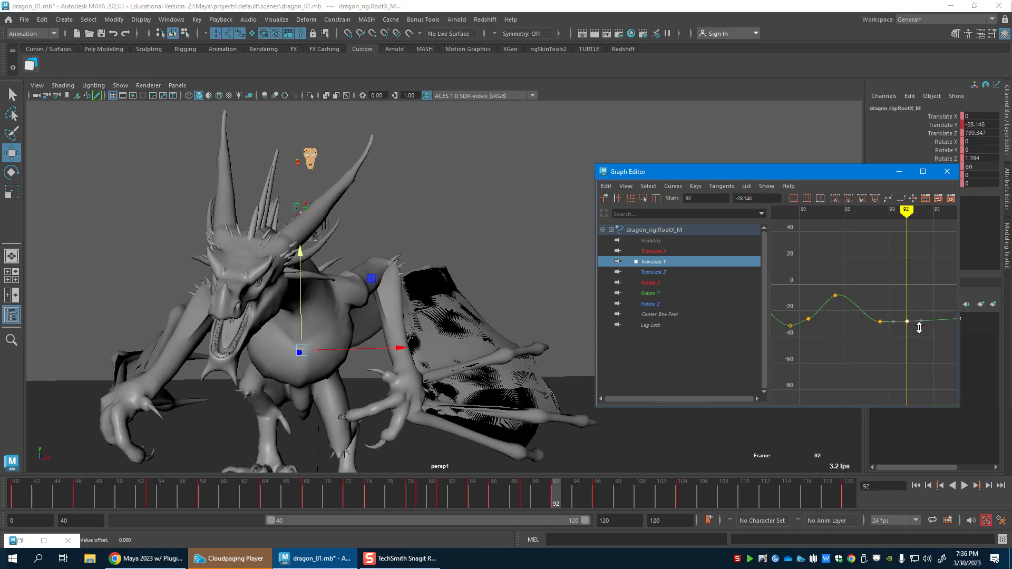
pyautogui.keyDown('shift'); pyautogui.moveTo(920, 328); pyautogui.dragTo(921, 312, button='middle'); pyautogui.keyUp('shift')
pyautogui.hotkey('alt', 'v')
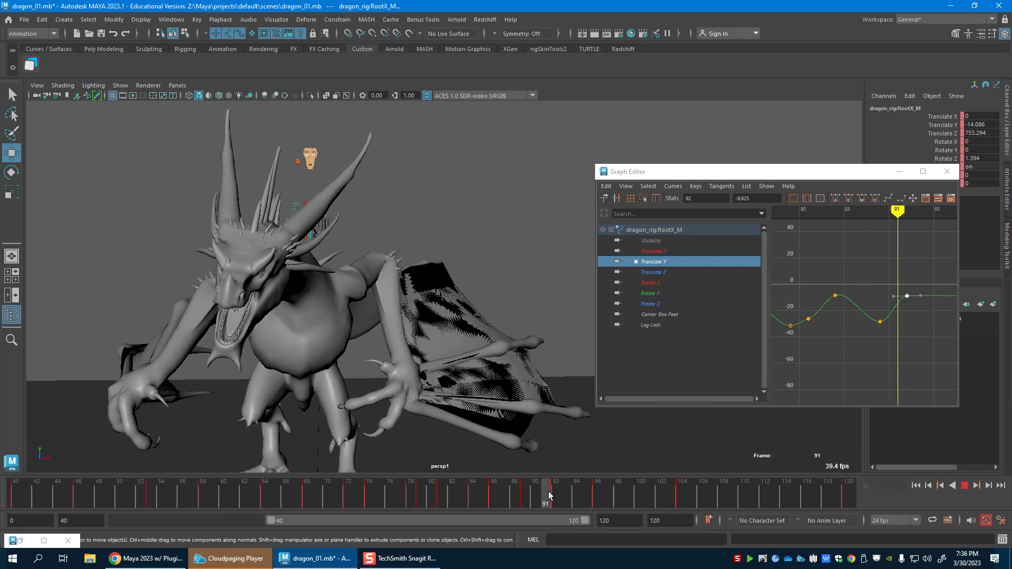
pyautogui.moveTo(473, 489); pyautogui.dragTo(518, 491)
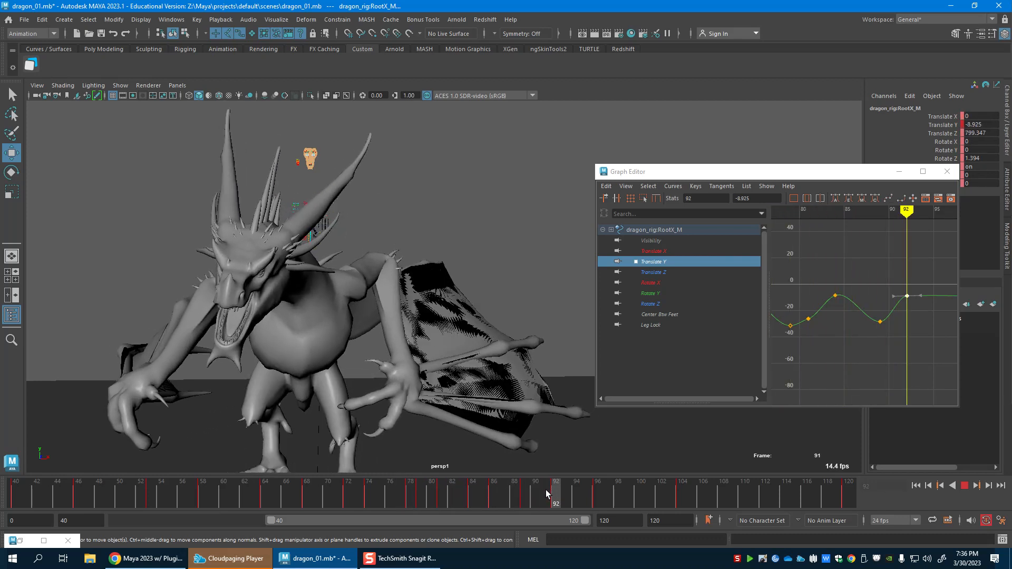
pyautogui.hotkey('alt', 'v')
# Lower the root's Translate Y key at frame 92 to about -35.3 and pick the outgoing tangent handle at frame 89.
pyautogui.keyDown('shift'); pyautogui.moveTo(920, 336); pyautogui.dragTo(923, 361, button='middle'); pyautogui.keyUp('shift')
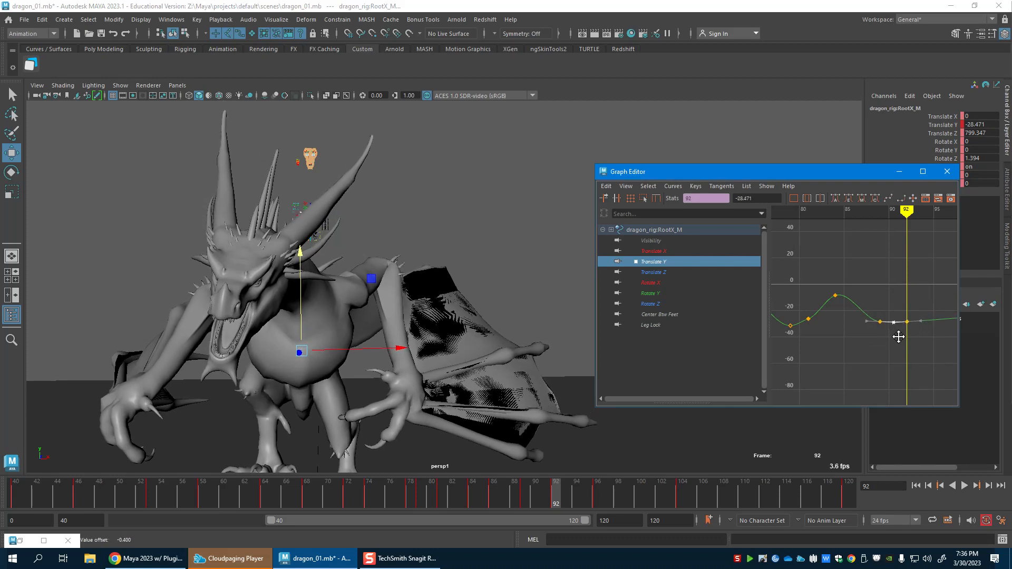
pyautogui.keyDown('shift'); pyautogui.moveTo(913, 332); pyautogui.dragTo(913, 341, button='middle'); pyautogui.keyUp('shift')
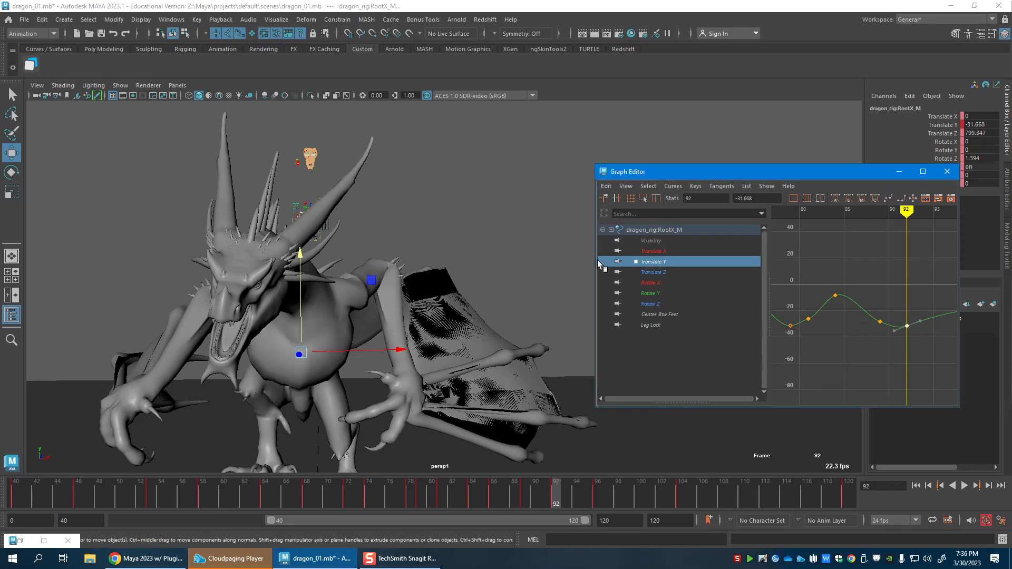
pyautogui.moveTo(593, 259); pyautogui.dragTo(530, 259)
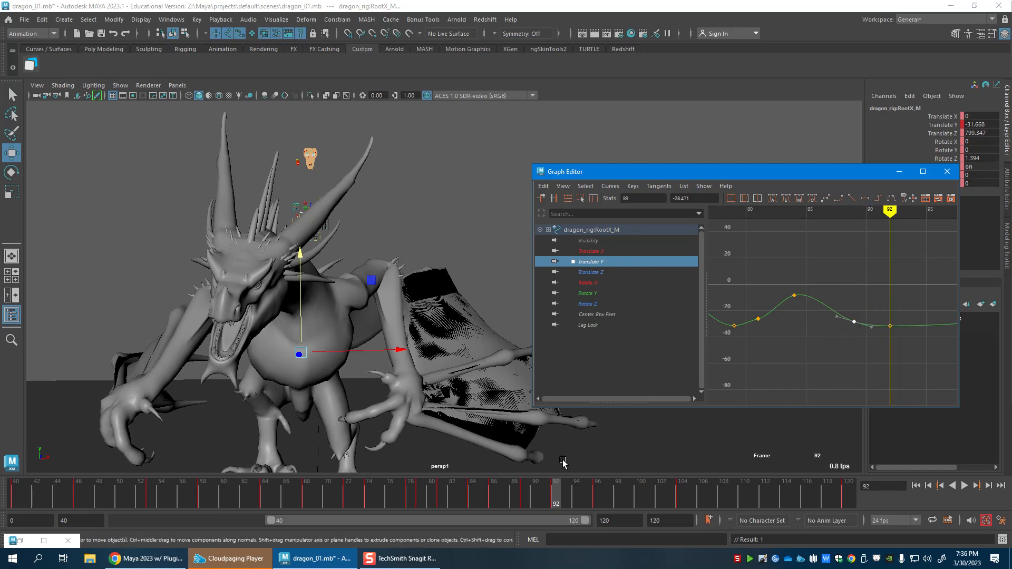
pyautogui.hotkey('alt', 'v')
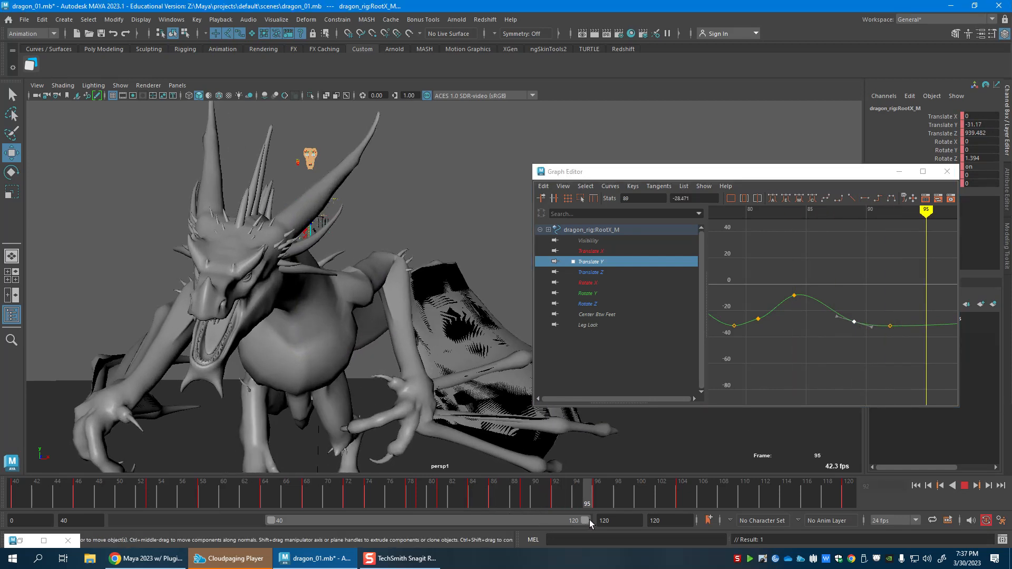
pyautogui.click(557, 503)
pyautogui.moveTo(877, 307); pyautogui.dragTo(915, 340)
pyautogui.keyDown('shift'); pyautogui.moveTo(917, 342); pyautogui.dragTo(912, 351, button='middle'); pyautogui.keyUp('shift')
pyautogui.moveTo(812, 315); pyautogui.dragTo(872, 333)
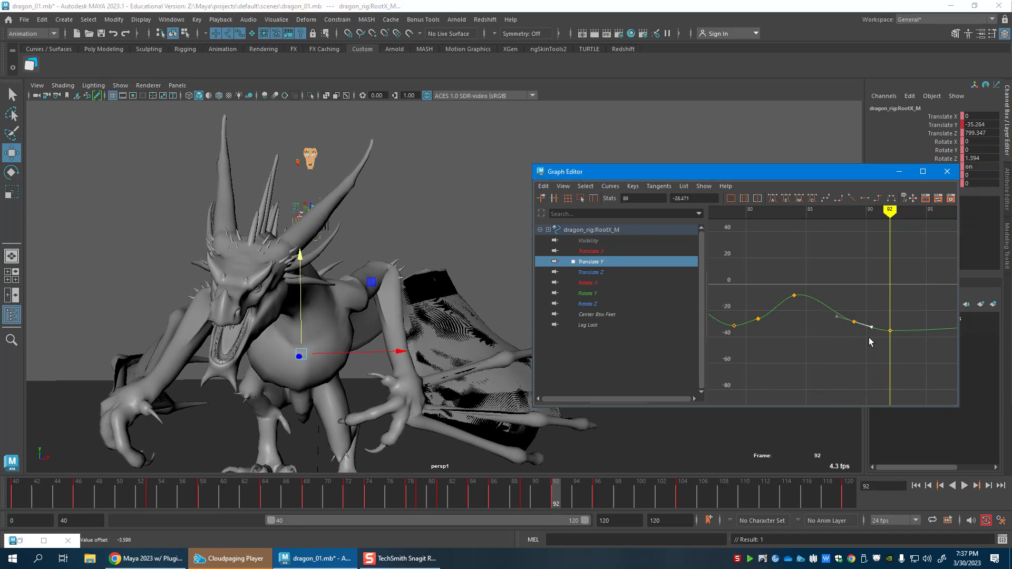
# Play back the stride from the side and examine the timing of the root's drop around frames 87 to 99.
pyautogui.moveTo(469, 500); pyautogui.dragTo(598, 500)
pyautogui.keyDown('alt'); pyautogui.moveTo(319, 296); pyautogui.dragTo(464, 451); pyautogui.keyUp('alt')
pyautogui.hotkey('alt', 'v')
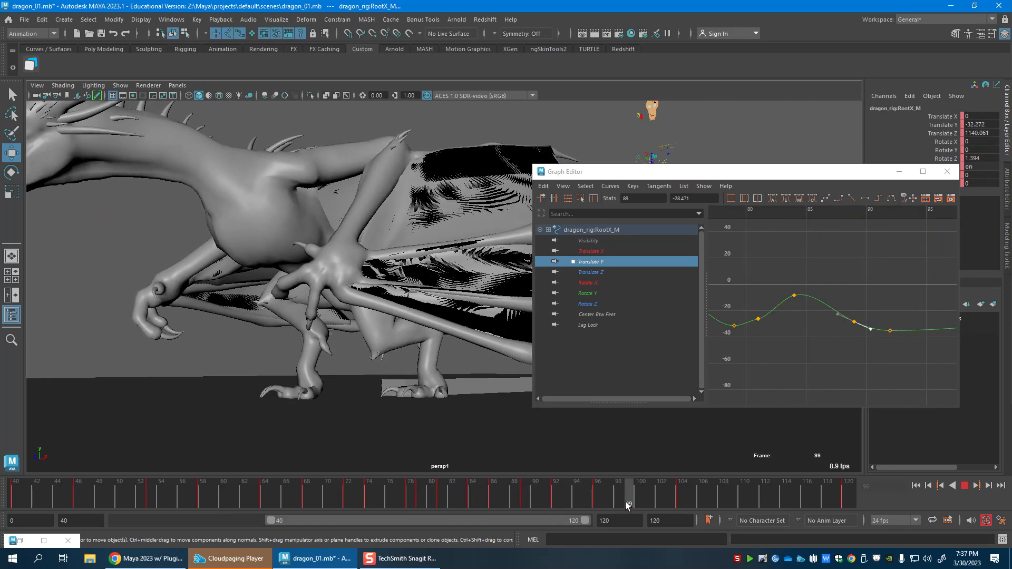
pyautogui.moveTo(543, 494)
pyautogui.mouseDown()
pyautogui.moveTo(555, 496)
pyautogui.moveTo(515, 497)
pyautogui.moveTo(544, 500)
pyautogui.mouseUp()
pyautogui.moveTo(422, 499); pyautogui.dragTo(494, 500)
pyautogui.hotkey('alt', 'v')
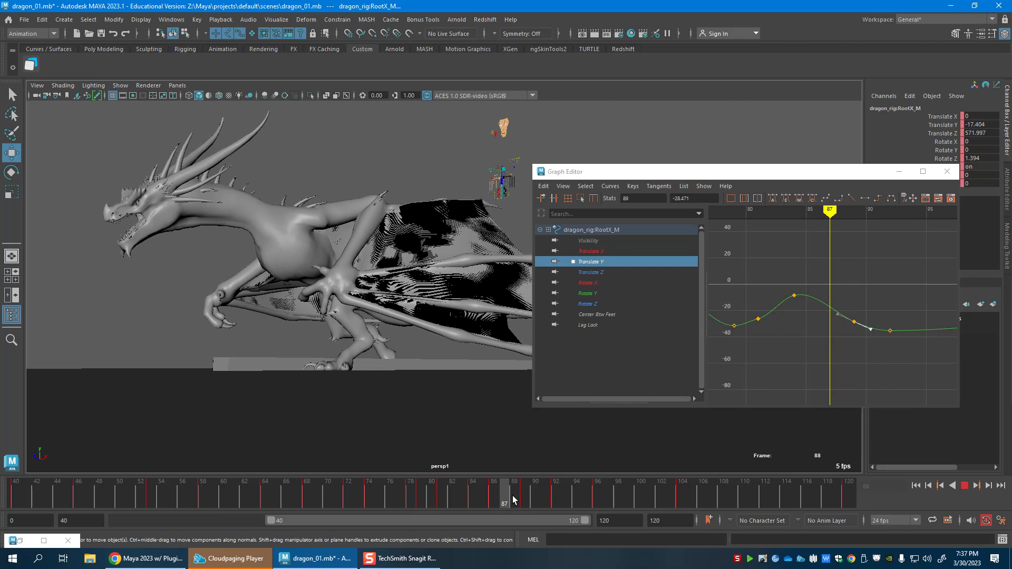
# Shift the root's Translate Y keys at frames 89 and 92 earlier to frames 88 and 90.
pyautogui.click(890, 330)
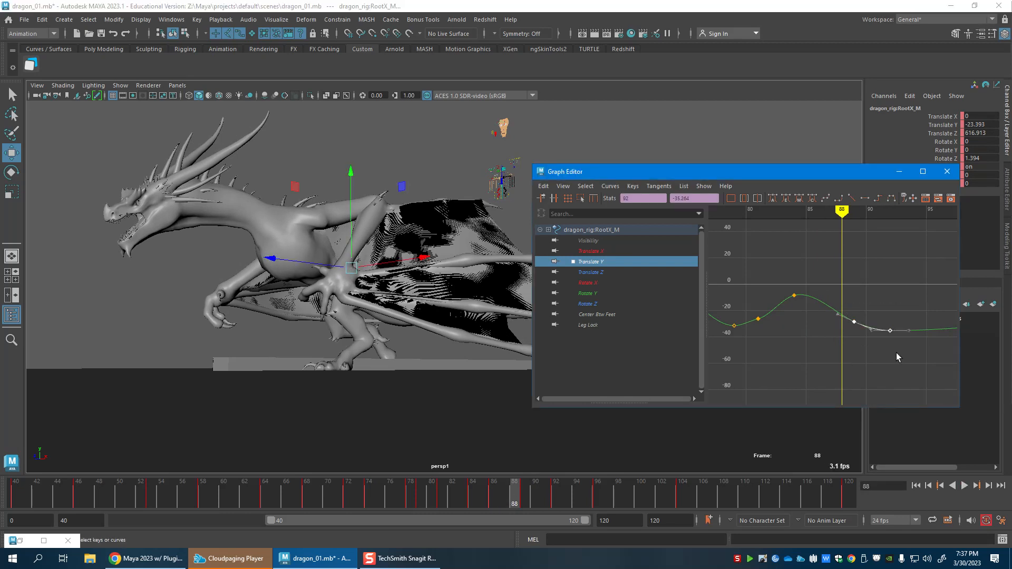
pyautogui.keyDown('shift'); pyautogui.moveTo(886, 355); pyautogui.dragTo(882, 360, button='middle'); pyautogui.keyUp('shift')
pyautogui.moveTo(526, 489); pyautogui.dragTo(533, 509)
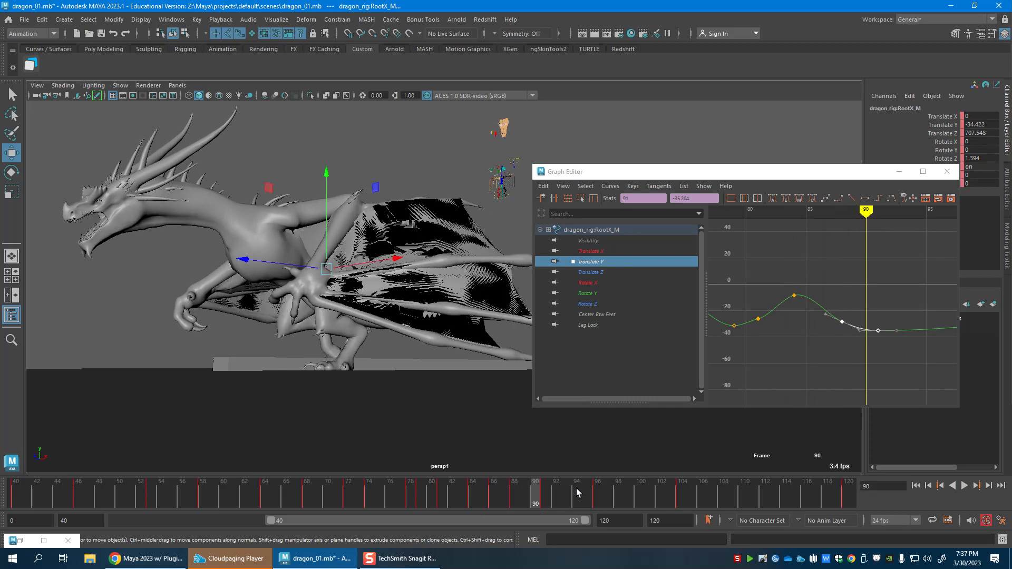
pyautogui.click(879, 331)
pyautogui.keyDown('shift'); pyautogui.moveTo(876, 340); pyautogui.dragTo(874, 342, button='middle'); pyautogui.keyUp('shift')
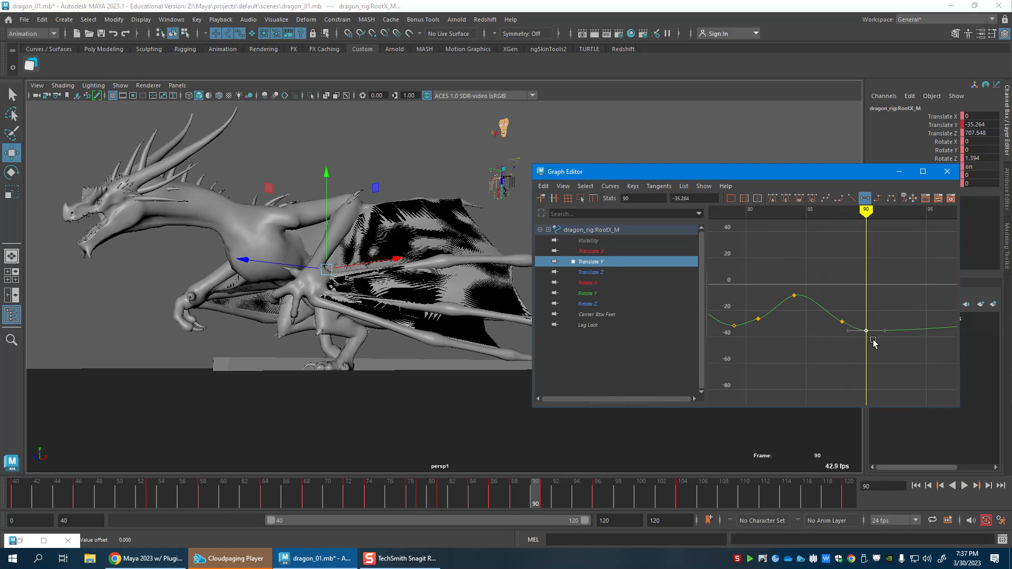
# Insert a root Translate Y key at frame 94 and raise it to about -1.3.
pyautogui.moveTo(524, 500); pyautogui.dragTo(576, 503)
pyautogui.keyDown('alt'); pyautogui.moveTo(867, 298); pyautogui.dragTo(849, 303, button='middle'); pyautogui.keyUp('alt')
pyautogui.rightClick(859, 290)
pyautogui.click(886, 298)
pyautogui.keyDown('shift'); pyautogui.moveTo(917, 350); pyautogui.dragTo(913, 322, button='middle'); pyautogui.keyUp('shift')
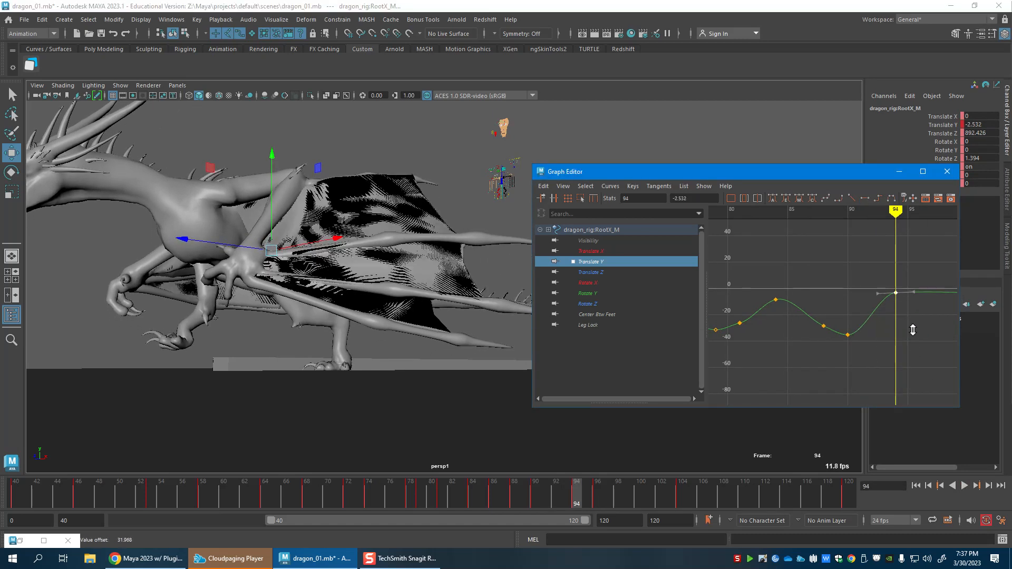
# Review the root's rise and fall through frame 99 from the dragon's opposite side.
pyautogui.moveTo(535, 497)
pyautogui.mouseDown()
pyautogui.moveTo(515, 499)
pyautogui.moveTo(610, 499)
pyautogui.moveTo(429, 493)
pyautogui.moveTo(554, 493)
pyautogui.moveTo(430, 492)
pyautogui.moveTo(484, 495)
pyautogui.mouseUp()
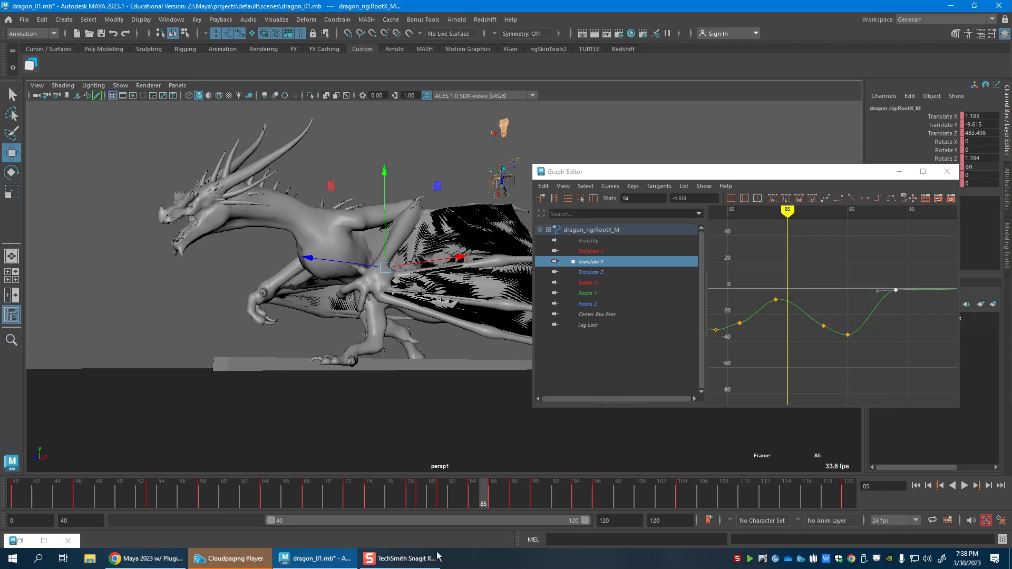
pyautogui.moveTo(456, 494); pyautogui.dragTo(334, 389)
pyautogui.keyDown('alt'); pyautogui.moveTo(302, 334); pyautogui.dragTo(436, 352); pyautogui.keyUp('alt')
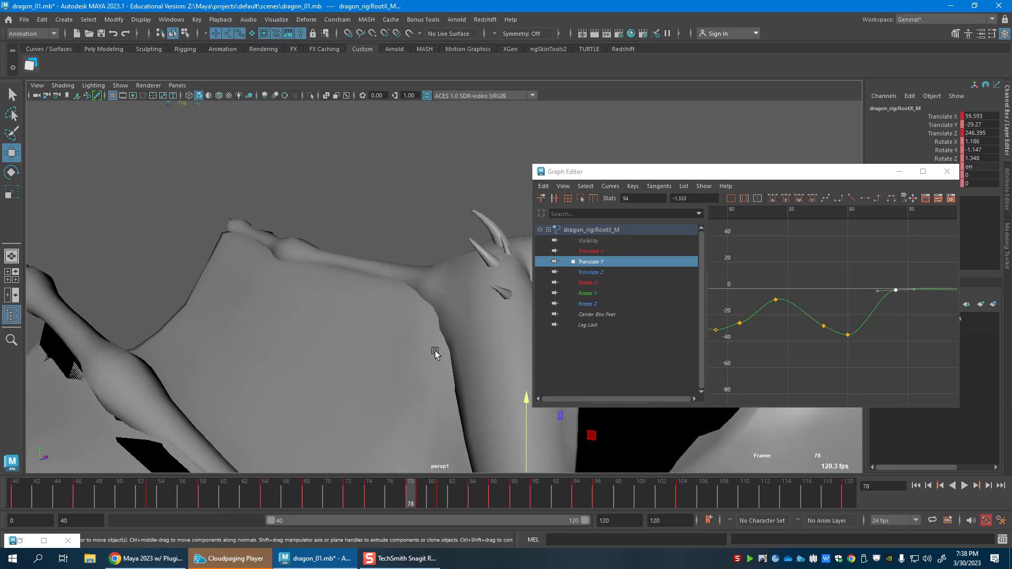
pyautogui.keyDown('alt'); pyautogui.moveTo(435, 352); pyautogui.dragTo(230, 369, button='right'); pyautogui.keyUp('alt')
pyautogui.keyDown('alt'); pyautogui.moveTo(229, 369); pyautogui.dragTo(153, 289, button='middle'); pyautogui.keyUp('alt')
pyautogui.keyDown('alt'); pyautogui.moveTo(348, 328); pyautogui.dragTo(294, 326); pyautogui.keyUp('alt')
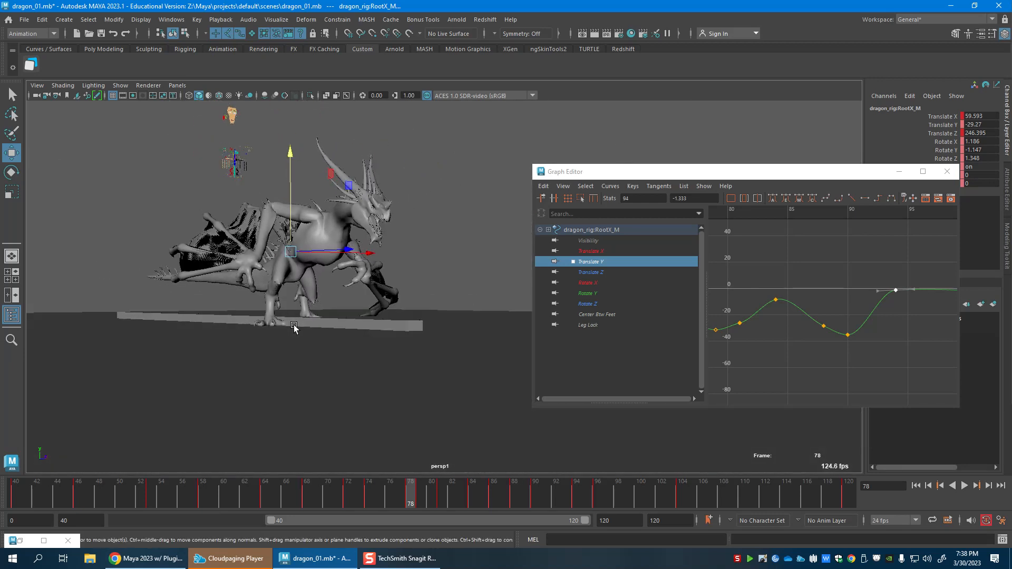
pyautogui.click(294, 491)
pyautogui.moveTo(301, 491)
pyautogui.mouseDown()
pyautogui.moveTo(350, 492)
pyautogui.moveTo(309, 494)
pyautogui.moveTo(318, 501)
pyautogui.moveTo(466, 504)
pyautogui.moveTo(433, 503)
pyautogui.moveTo(599, 490)
pyautogui.moveTo(627, 498)
pyautogui.mouseUp()
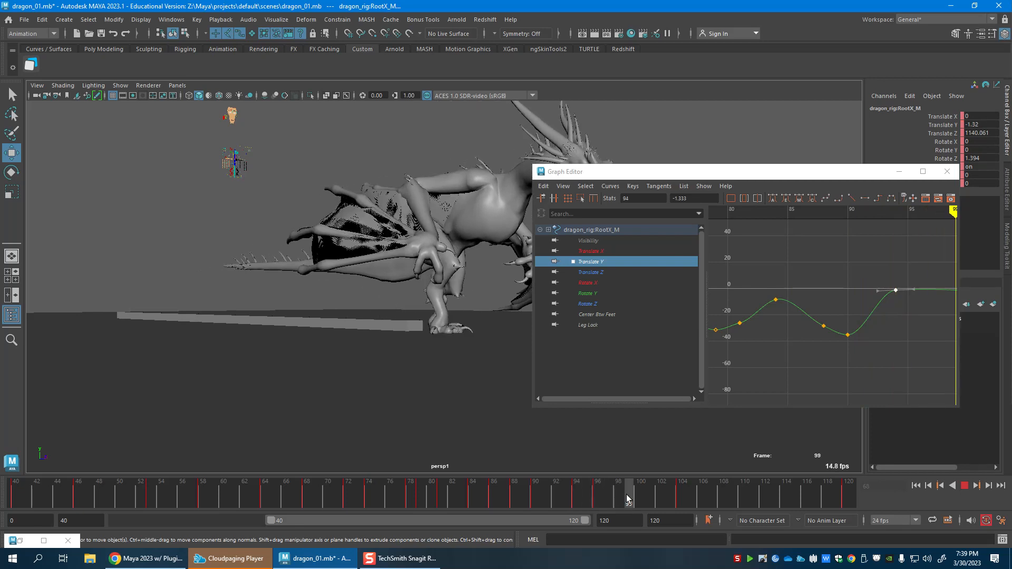
# Insert a root Translate Y key at frame 99, lower it to about -26.2 and play back the motion.
pyautogui.moveTo(747, 174); pyautogui.dragTo(789, 181)
pyautogui.scroll(-5, 885, 292)
pyautogui.moveTo(912, 302); pyautogui.dragTo(938, 323)
pyautogui.moveTo(937, 323); pyautogui.dragTo(957, 299, button='right')
pyautogui.moveTo(904, 295); pyautogui.dragTo(931, 330)
pyautogui.keyDown('shift'); pyautogui.moveTo(924, 340); pyautogui.dragTo(920, 346, button='middle'); pyautogui.keyUp('shift')
pyautogui.moveTo(591, 505)
pyautogui.mouseDown()
pyautogui.moveTo(562, 504)
pyautogui.moveTo(640, 506)
pyautogui.moveTo(468, 505)
pyautogui.moveTo(580, 500)
pyautogui.moveTo(567, 494)
pyautogui.mouseUp()
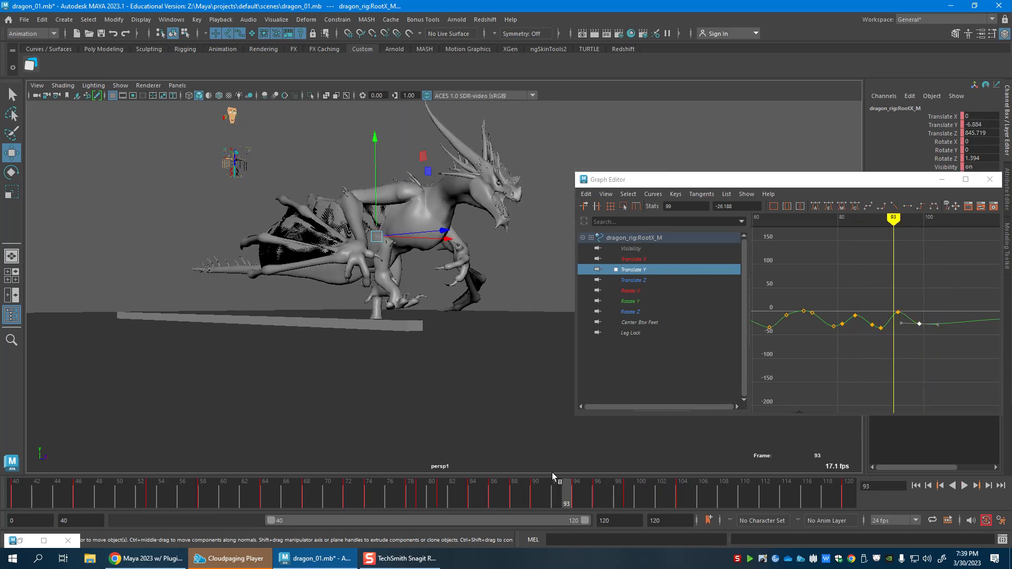
pyautogui.hotkey('alt', 'v')
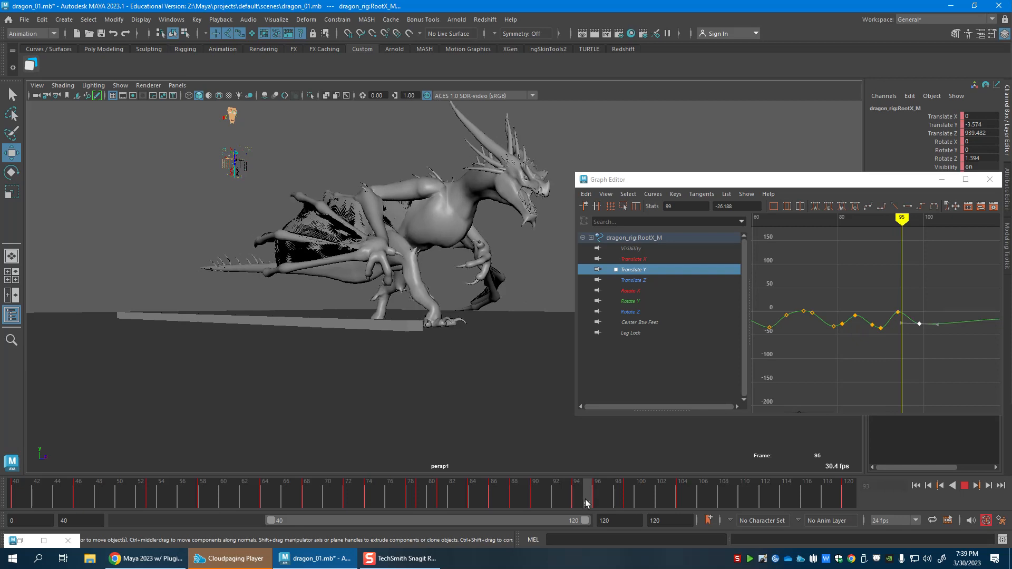
# Insert a root Translate Y key at frame 97 and lower it to about -27.5.
pyautogui.click(629, 501)
pyautogui.keyDown('alt'); pyautogui.moveTo(850, 350); pyautogui.dragTo(798, 338, button='middle'); pyautogui.keyUp('alt')
pyautogui.keyDown('alt'); pyautogui.moveTo(798, 339); pyautogui.dragTo(825, 341, button='right'); pyautogui.keyUp('alt')
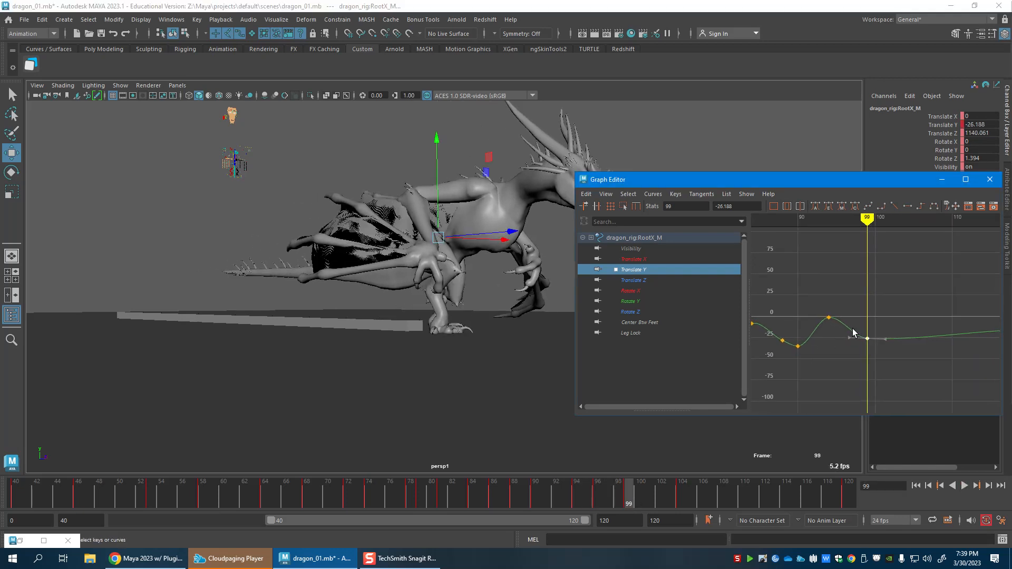
pyautogui.moveTo(583, 495)
pyautogui.mouseDown()
pyautogui.moveTo(611, 500)
pyautogui.moveTo(577, 505)
pyautogui.moveTo(608, 505)
pyautogui.mouseUp()
pyautogui.rightClick(883, 311)
pyautogui.click(896, 308)
pyautogui.moveTo(847, 338); pyautogui.dragTo(846, 350)
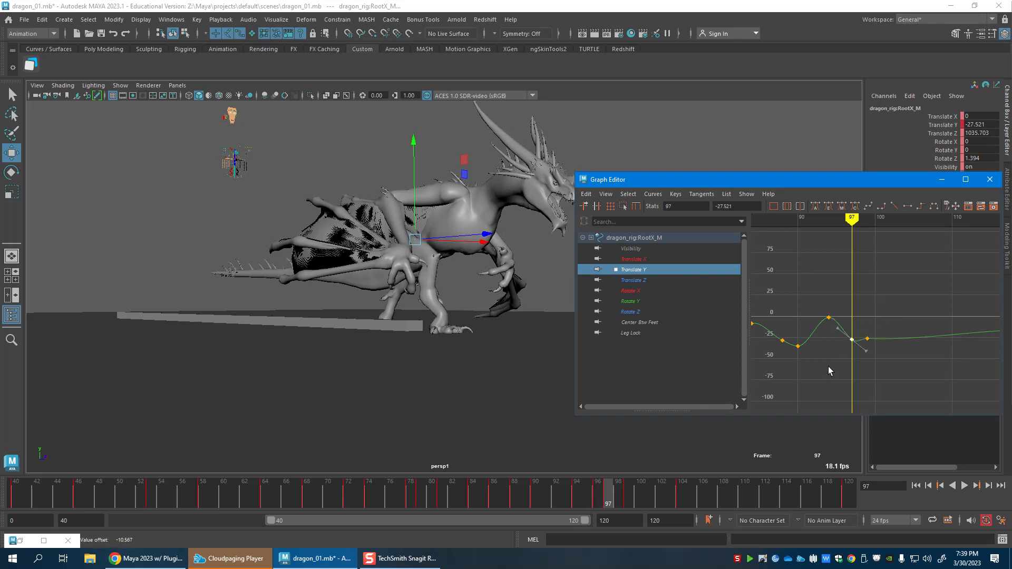
# Lower the root's Translate Y key at frame 99 to about -33.1.
pyautogui.moveTo(590, 505); pyautogui.dragTo(630, 507)
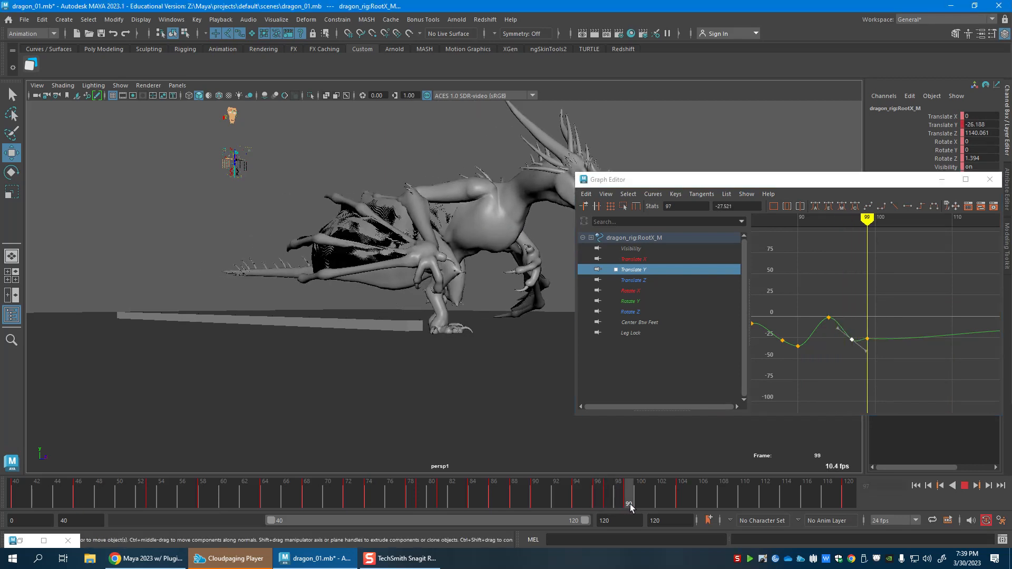
pyautogui.moveTo(860, 318); pyautogui.dragTo(876, 353)
pyautogui.moveTo(871, 352); pyautogui.dragTo(870, 359, button='middle')
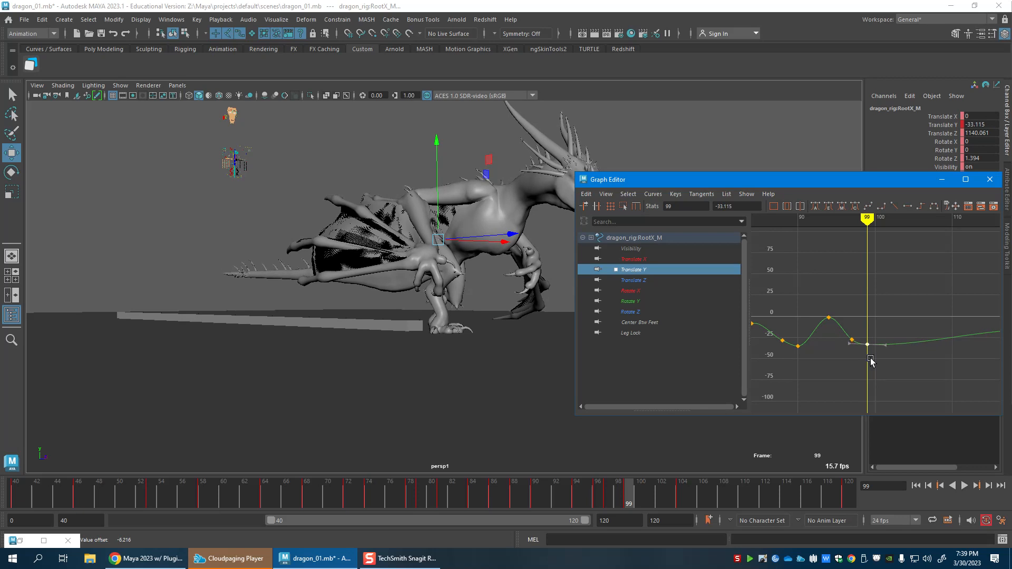
# Insert a root Translate Y key at frame 102 and raise it to about -14.
pyautogui.moveTo(585, 498); pyautogui.dragTo(659, 499)
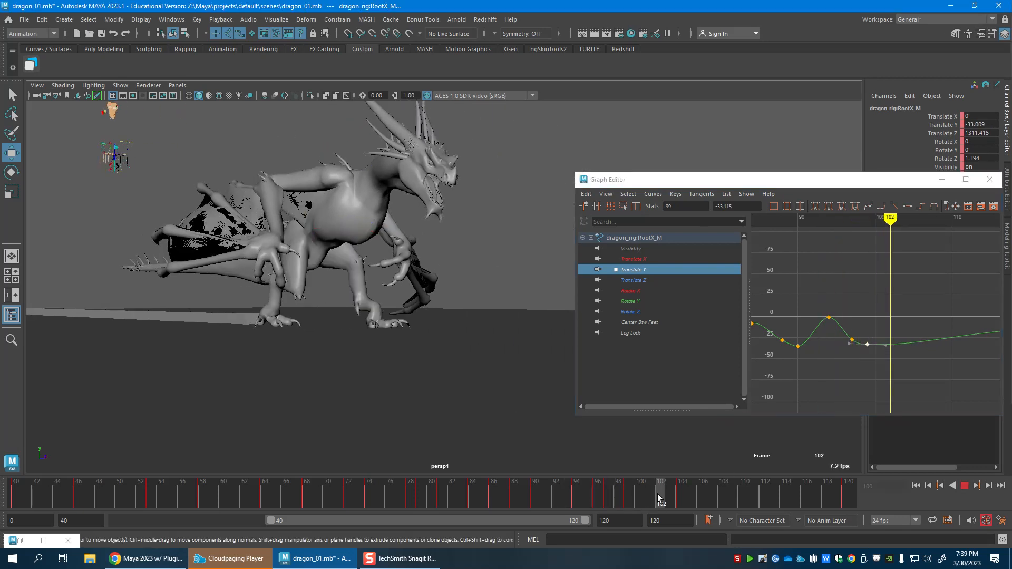
pyautogui.rightClick(891, 304)
pyautogui.click(914, 317)
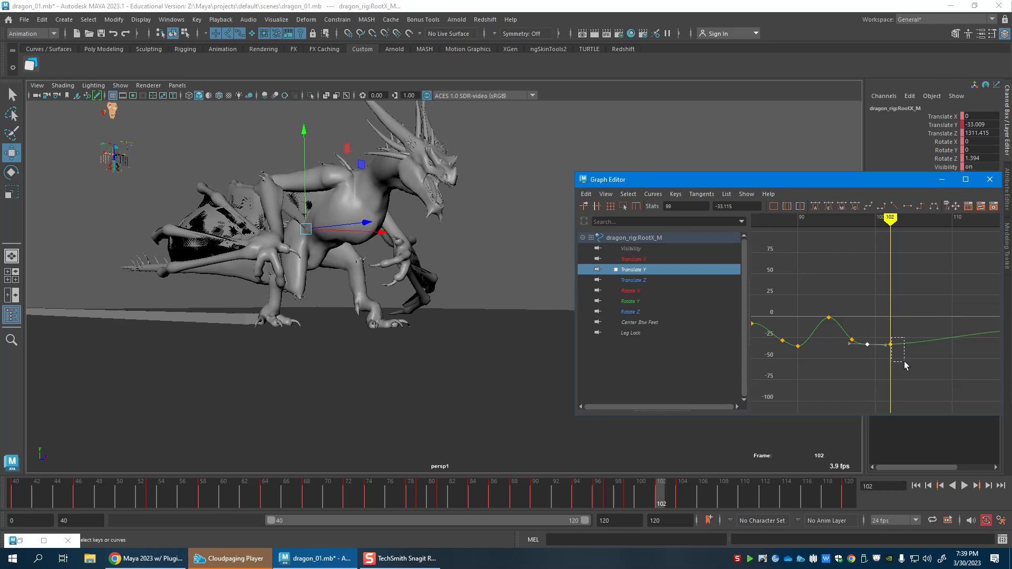
pyautogui.keyDown('shift'); pyautogui.moveTo(896, 369); pyautogui.dragTo(904, 346, button='middle'); pyautogui.keyUp('shift')
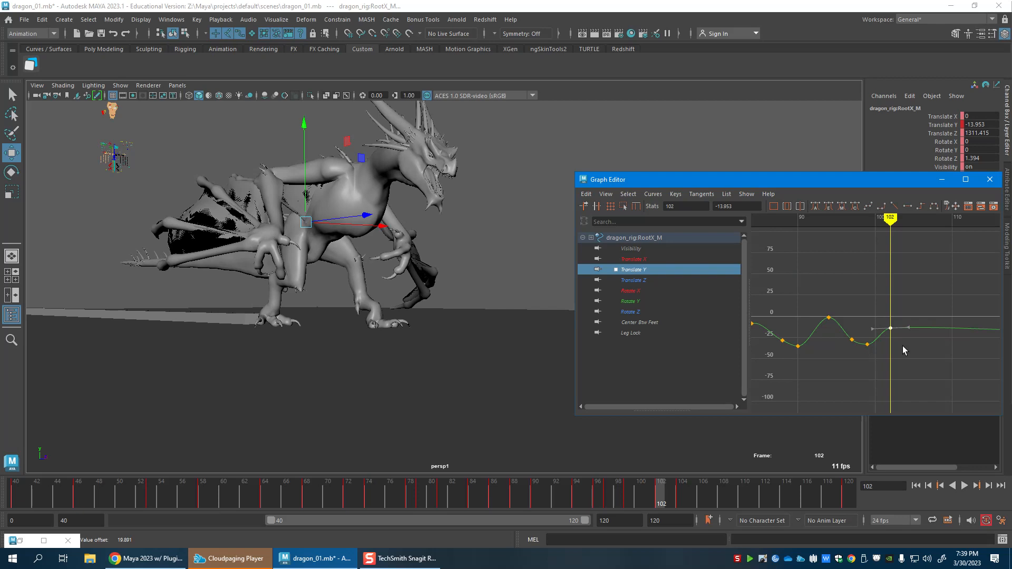
# Lower the root's Translate Y peak at frame 94 to about -12.7.
pyautogui.keyDown('alt'); pyautogui.moveTo(902, 345); pyautogui.dragTo(866, 334, button='right'); pyautogui.keyUp('alt')
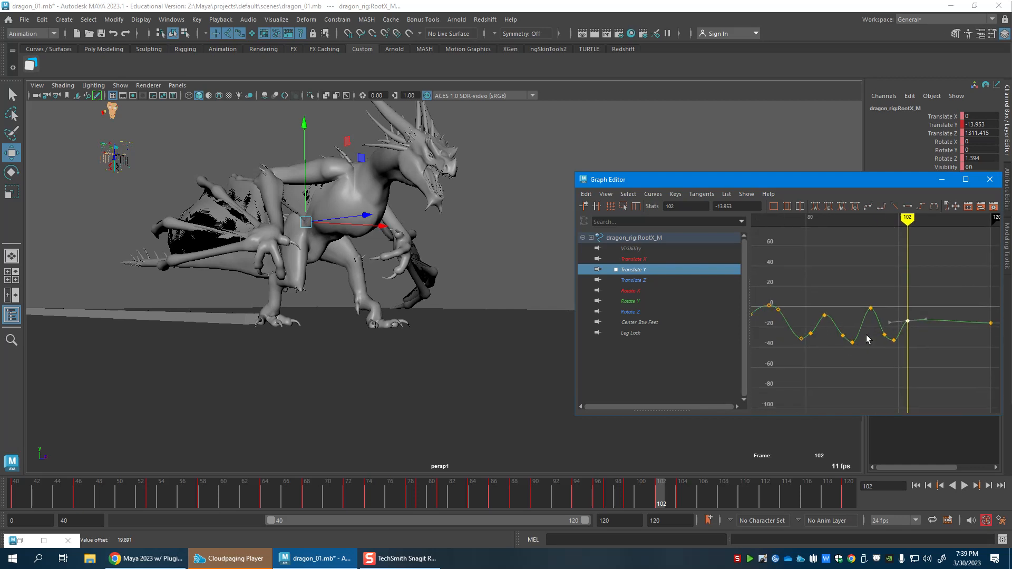
pyautogui.moveTo(877, 316); pyautogui.dragTo(878, 318)
pyautogui.moveTo(869, 329); pyautogui.dragTo(871, 340, button='middle')
# Insert a root Translate Y key at frame 106 and lower it to about -28.2.
pyautogui.moveTo(556, 498)
pyautogui.mouseDown()
pyautogui.moveTo(715, 521)
pyautogui.moveTo(652, 518)
pyautogui.moveTo(703, 509)
pyautogui.mouseUp()
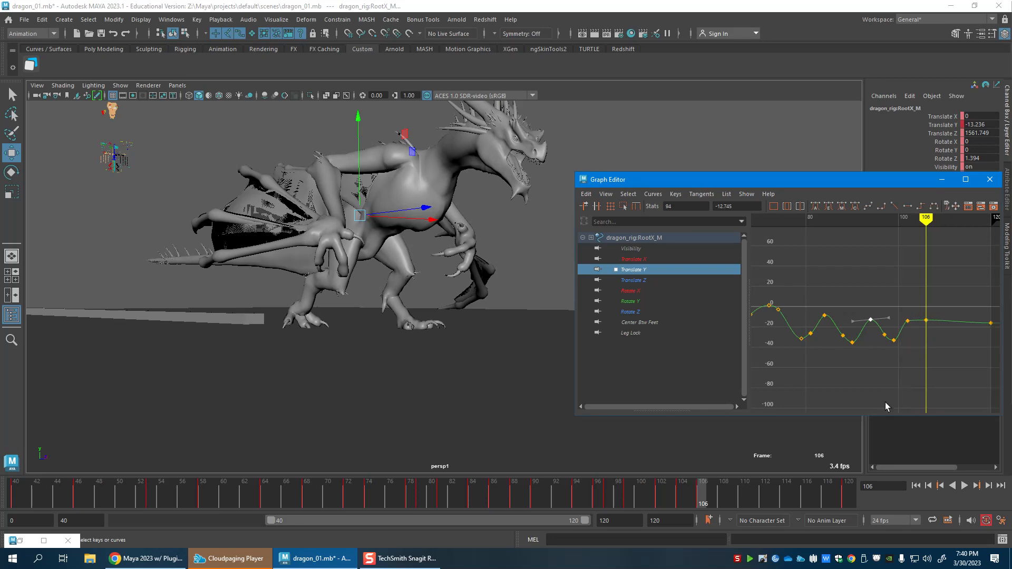
pyautogui.moveTo(583, 496)
pyautogui.mouseDown()
pyautogui.moveTo(458, 489)
pyautogui.moveTo(515, 488)
pyautogui.moveTo(587, 467)
pyautogui.moveTo(670, 468)
pyautogui.moveTo(708, 483)
pyautogui.mouseUp()
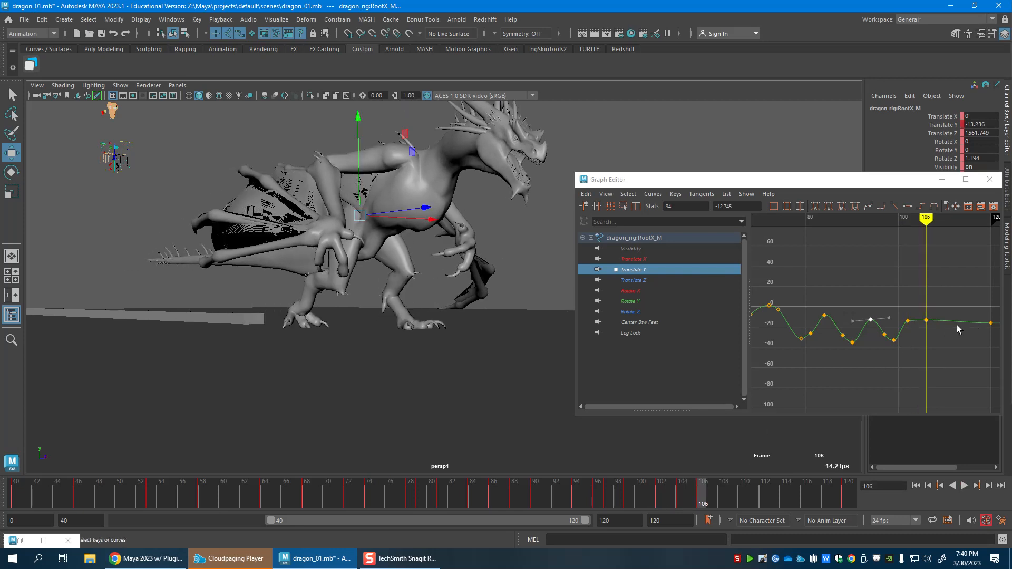
pyautogui.moveTo(916, 315); pyautogui.dragTo(932, 327)
pyautogui.keyDown('shift'); pyautogui.moveTo(926, 337); pyautogui.dragTo(842, 359, button='middle'); pyautogui.keyUp('shift')
# Insert a root Translate Y key at frame 108 and lower it to about -33.
pyautogui.moveTo(702, 496); pyautogui.dragTo(722, 498)
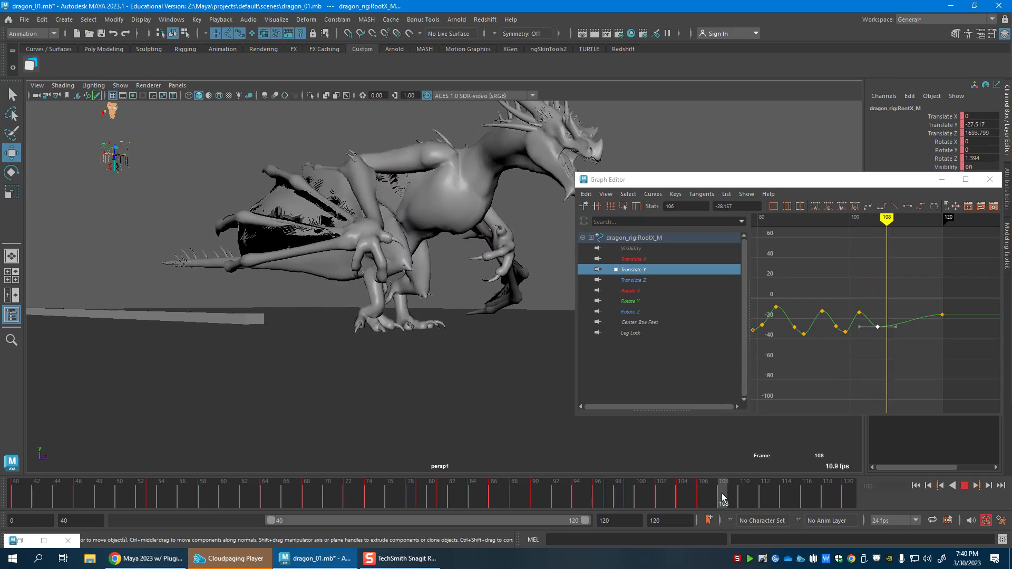
pyautogui.rightClick(914, 292)
pyautogui.click(912, 299)
pyautogui.moveTo(882, 315); pyautogui.dragTo(898, 347)
pyautogui.scroll(3, 901, 348)
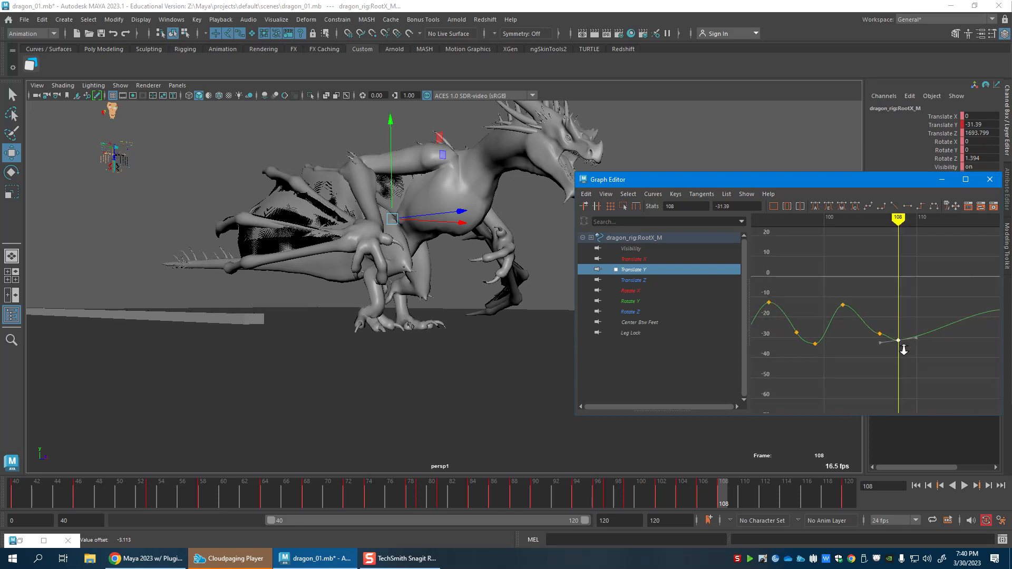
pyautogui.keyDown('shift'); pyautogui.moveTo(901, 348); pyautogui.dragTo(901, 352, button='middle'); pyautogui.keyUp('shift')
pyautogui.moveTo(875, 327); pyautogui.dragTo(890, 342)
pyautogui.click(894, 342)
pyautogui.moveTo(894, 343); pyautogui.dragTo(879, 371, button='middle')
# Insert a root Translate Y key at frame 111 and raise it to about -17.7.
pyautogui.moveTo(703, 493); pyautogui.dragTo(756, 493)
pyautogui.keyDown('alt'); pyautogui.moveTo(870, 295); pyautogui.dragTo(820, 303, button='middle'); pyautogui.keyUp('alt')
pyautogui.rightClick(870, 299)
pyautogui.click(881, 308)
pyautogui.moveTo(875, 317); pyautogui.dragTo(924, 357)
pyautogui.keyDown('shift'); pyautogui.moveTo(925, 358); pyautogui.dragTo(929, 328, button='middle'); pyautogui.keyUp('shift')
# Check the rise after frame 108 and insert a root Translate Y key on the curve at frame 110.
pyautogui.moveTo(681, 501); pyautogui.dragTo(796, 504)
pyautogui.keyDown('alt'); pyautogui.moveTo(474, 366); pyautogui.dragTo(312, 375, button='middle'); pyautogui.keyUp('alt')
pyautogui.moveTo(791, 491); pyautogui.dragTo(746, 502)
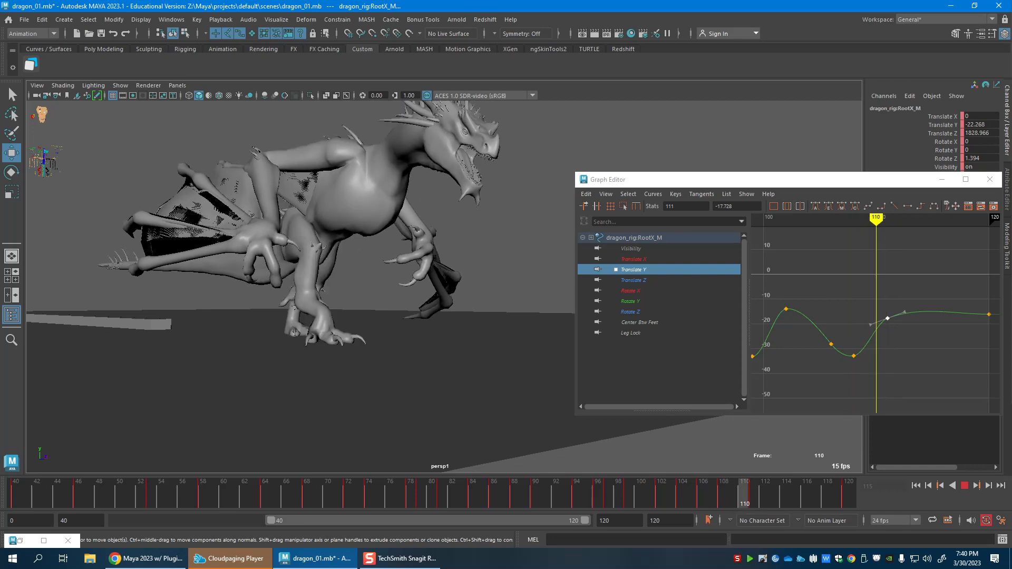
pyautogui.rightClick(905, 287)
pyautogui.click(917, 292)
# Lower the root's Translate Y key at frame 111 slightly to about -18.2.
pyautogui.keyDown('alt'); pyautogui.moveTo(464, 327); pyautogui.dragTo(432, 328); pyautogui.keyUp('alt')
pyautogui.moveTo(752, 501); pyautogui.dragTo(755, 505)
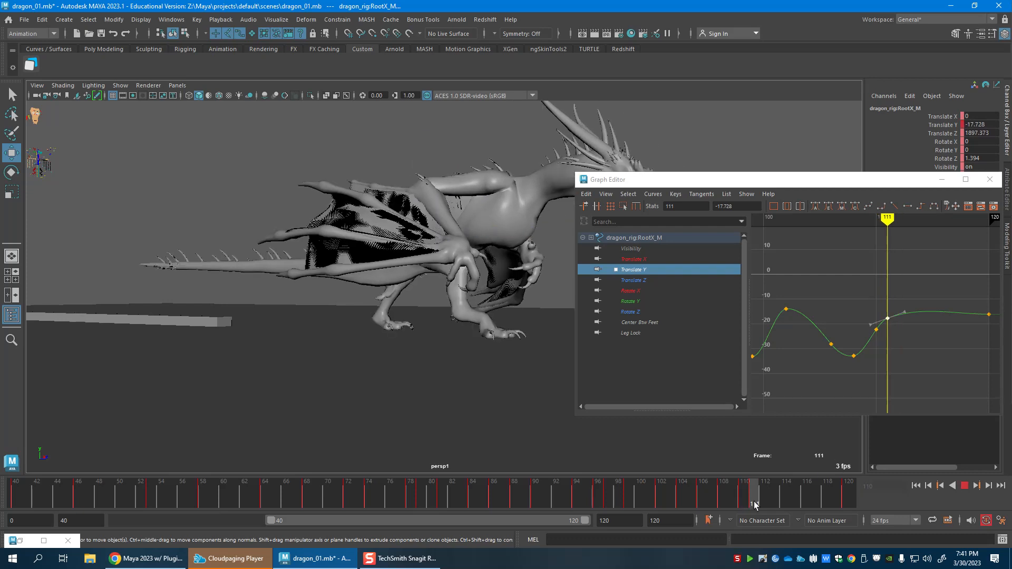
pyautogui.click(896, 319)
pyautogui.moveTo(896, 319); pyautogui.dragTo(897, 328, button='middle')
# Insert a root Translate Y key at frame 114 and lower it to about -29.4.
pyautogui.moveTo(737, 501); pyautogui.dragTo(785, 508)
pyautogui.keyDown('alt'); pyautogui.moveTo(528, 345); pyautogui.dragTo(345, 341, button='middle'); pyautogui.keyUp('alt')
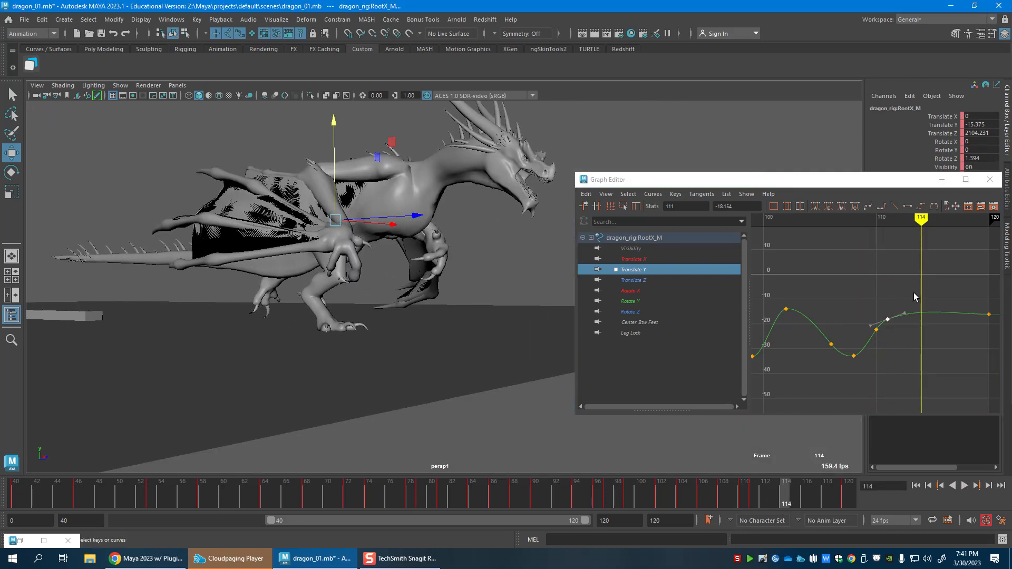
pyautogui.rightClick(912, 286)
pyautogui.click(920, 293)
pyautogui.moveTo(912, 348); pyautogui.dragTo(904, 366, button='middle')
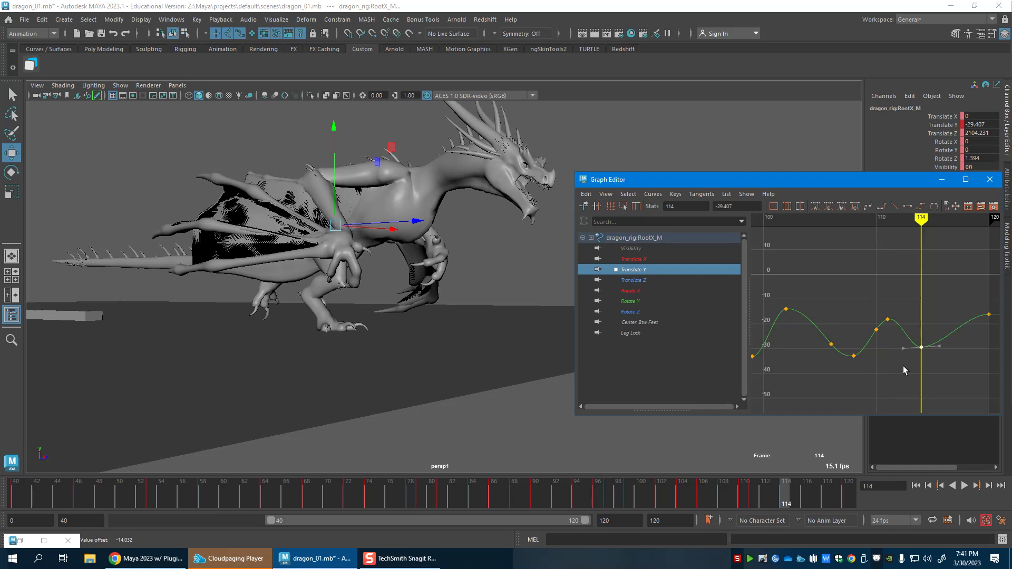
# Insert a root Translate Y key at frame 116 and lower it to about -32.4.
pyautogui.moveTo(730, 501); pyautogui.dragTo(807, 506)
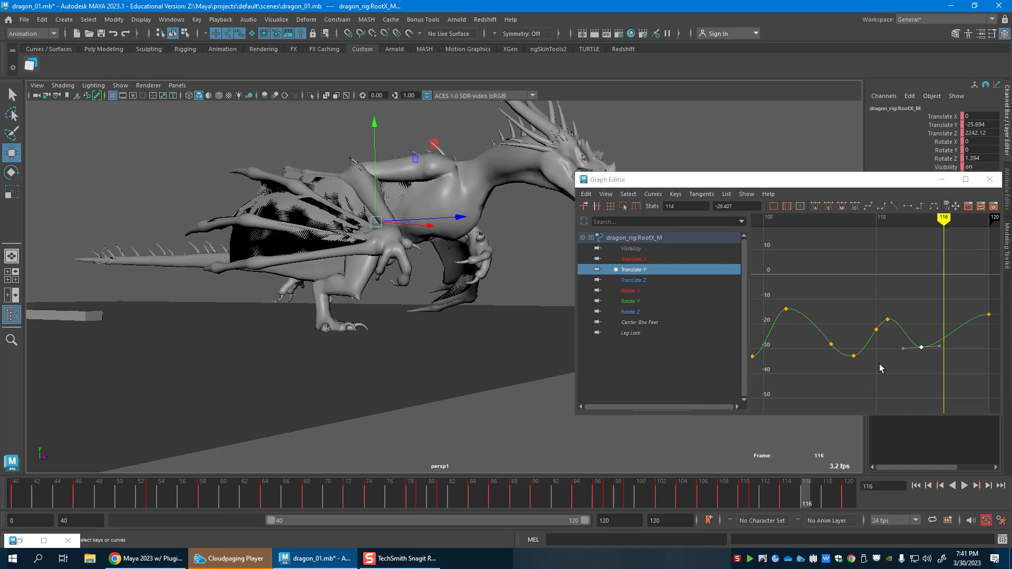
pyautogui.keyDown('alt'); pyautogui.moveTo(908, 319); pyautogui.dragTo(871, 316, button='middle'); pyautogui.keyUp('alt')
pyautogui.rightClick(879, 306)
pyautogui.click(895, 318)
pyautogui.moveTo(894, 319); pyautogui.dragTo(915, 357)
pyautogui.moveTo(916, 358); pyautogui.dragTo(915, 375, button='middle')
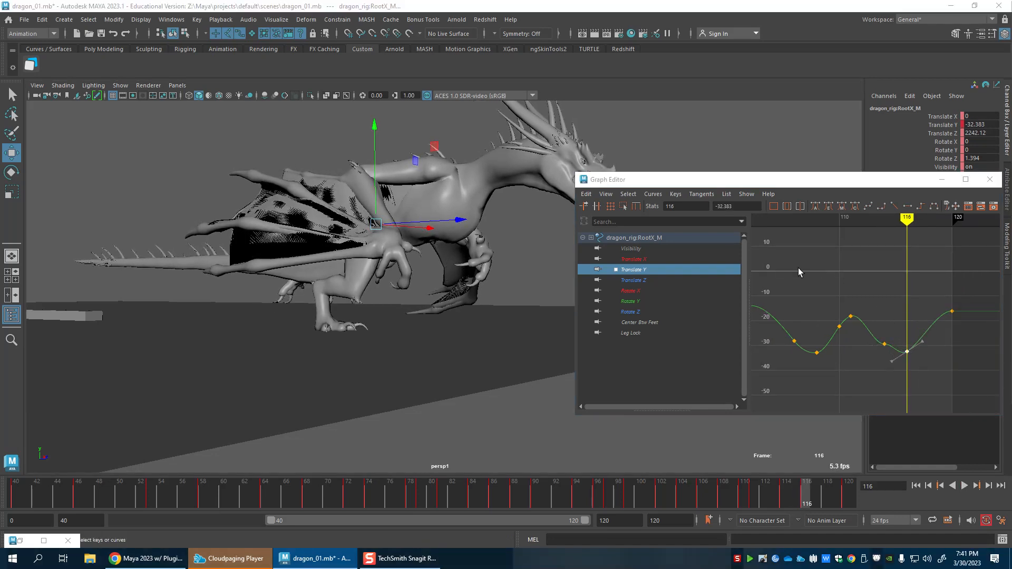
# Examine the root's Translate Z curve through frame 120 and play back the walk to judge its forward travel.
pyautogui.click(672, 280)
pyautogui.keyDown('alt'); pyautogui.moveTo(863, 311); pyautogui.dragTo(852, 333, button='right'); pyautogui.keyUp('alt')
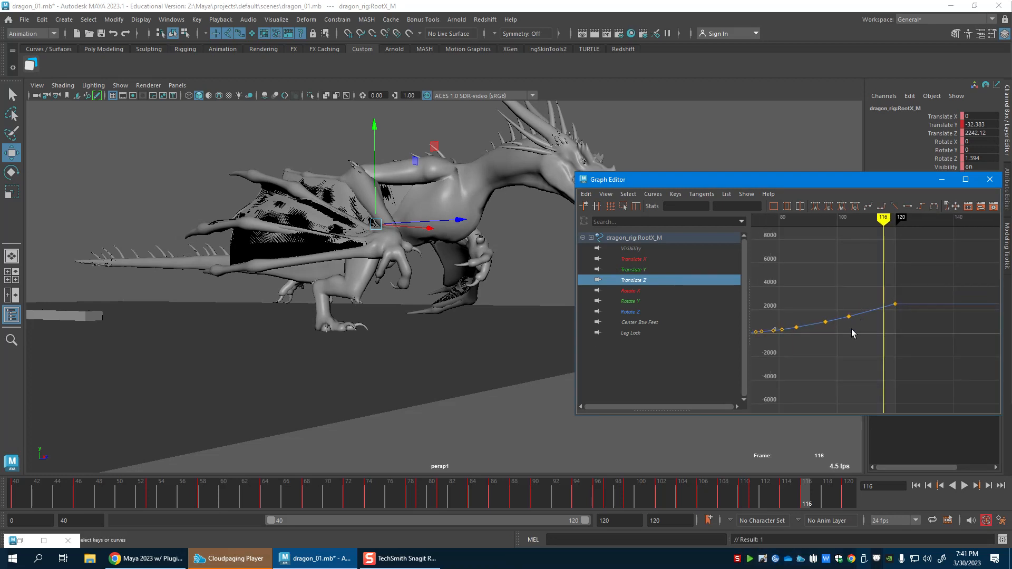
pyautogui.moveTo(867, 329); pyautogui.dragTo(838, 312)
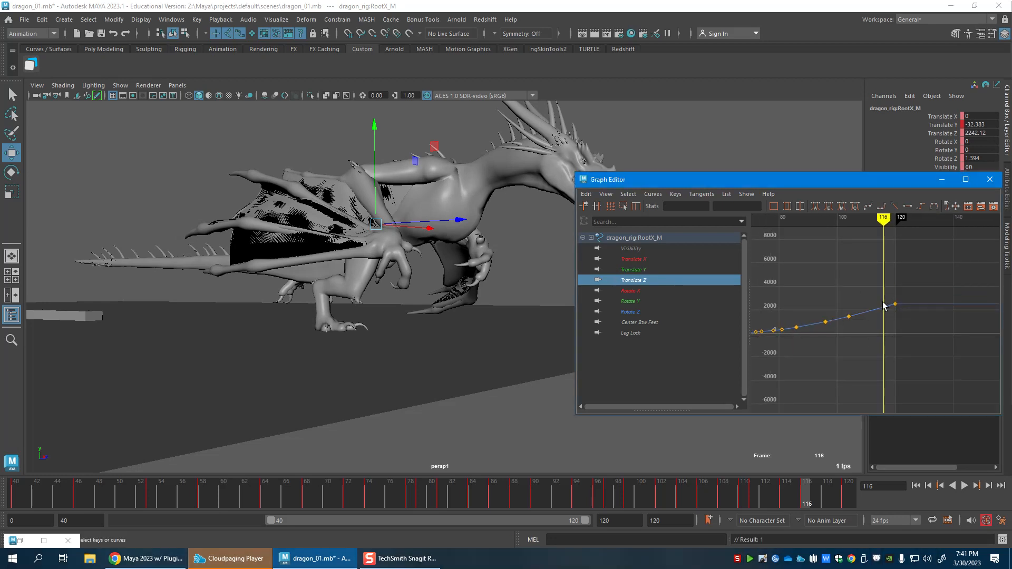
pyautogui.moveTo(751, 505); pyautogui.dragTo(849, 510)
pyautogui.keyDown('alt'); pyautogui.moveTo(411, 350); pyautogui.dragTo(398, 348); pyautogui.keyUp('alt')
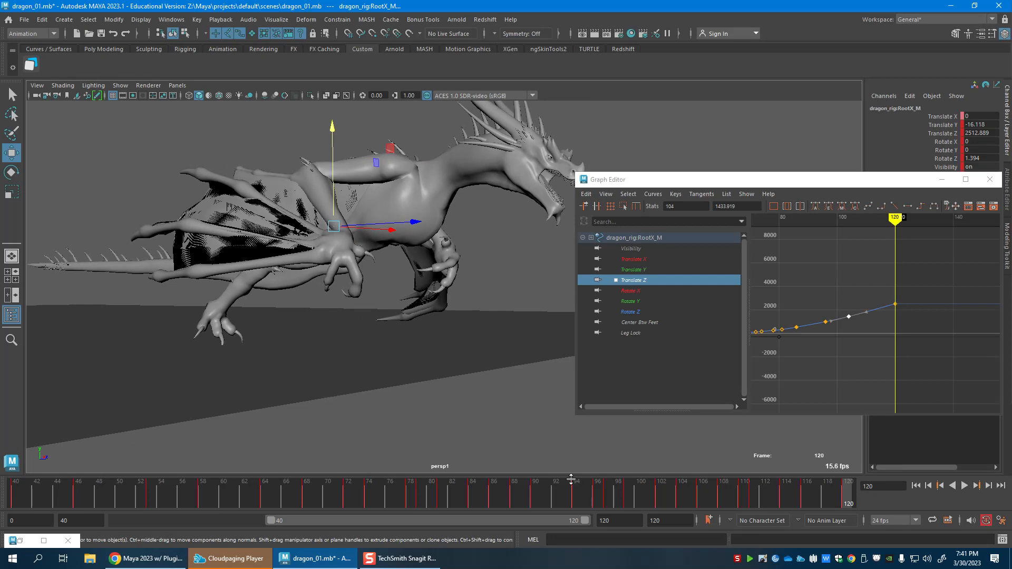
pyautogui.hotkey('alt', 'v')
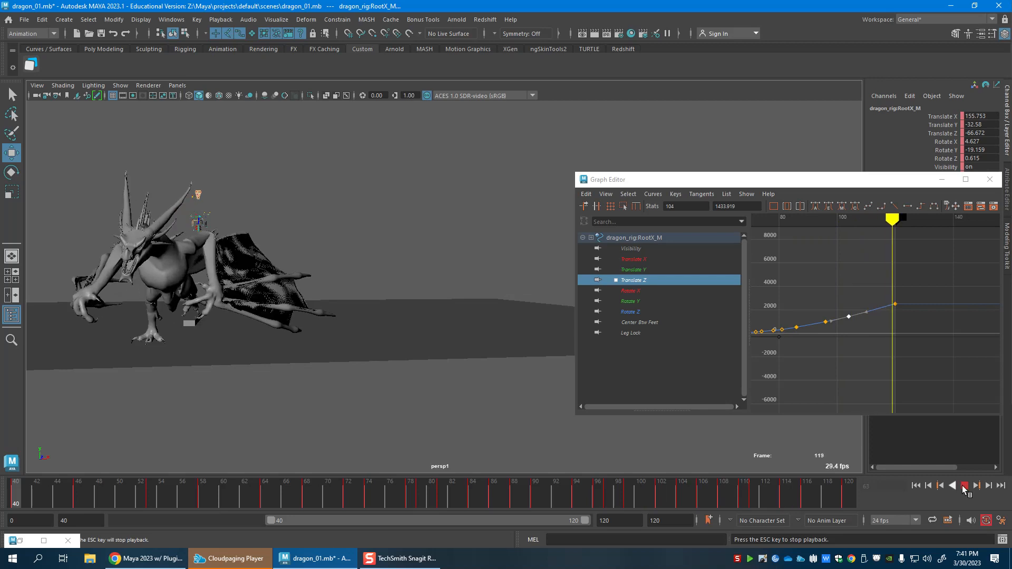
pyautogui.click(964, 485)
pyautogui.click(587, 505)
pyautogui.moveTo(586, 505)
pyautogui.mouseDown()
pyautogui.moveTo(618, 504)
pyautogui.moveTo(579, 504)
pyautogui.moveTo(600, 502)
pyautogui.mouseUp()
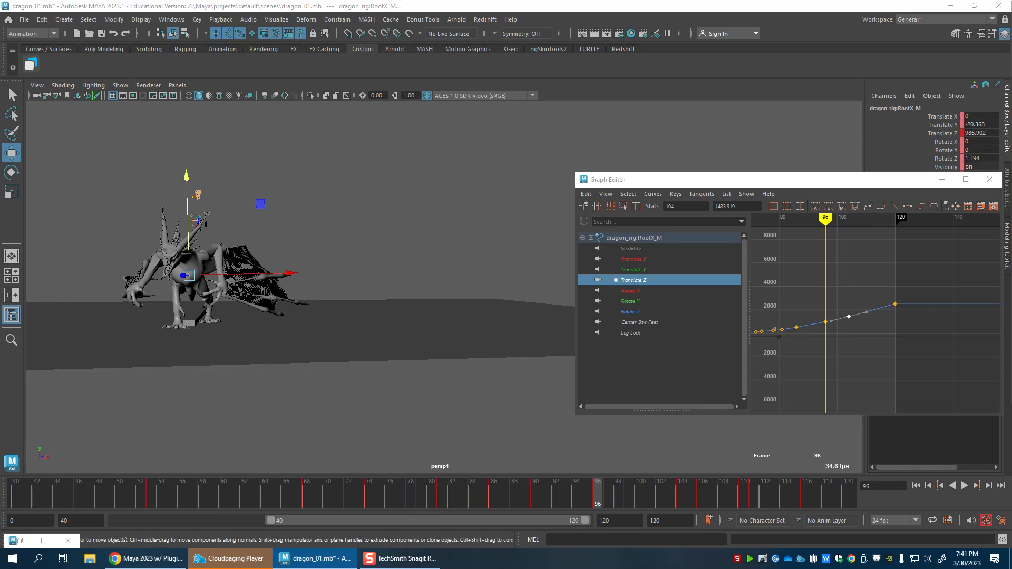
# View the dragon from the front, select the IKSpine3_M control and minimize the Graph Editor.
pyautogui.moveTo(291, 499); pyautogui.dragTo(301, 502)
pyautogui.keyDown('alt'); pyautogui.moveTo(408, 417); pyautogui.dragTo(477, 414); pyautogui.keyUp('alt')
pyautogui.keyDown('alt'); pyautogui.moveTo(258, 406); pyautogui.dragTo(346, 402, button='right'); pyautogui.keyUp('alt')
pyautogui.keyDown('alt'); pyautogui.moveTo(346, 403); pyautogui.dragTo(446, 398, button='middle'); pyautogui.keyUp('alt')
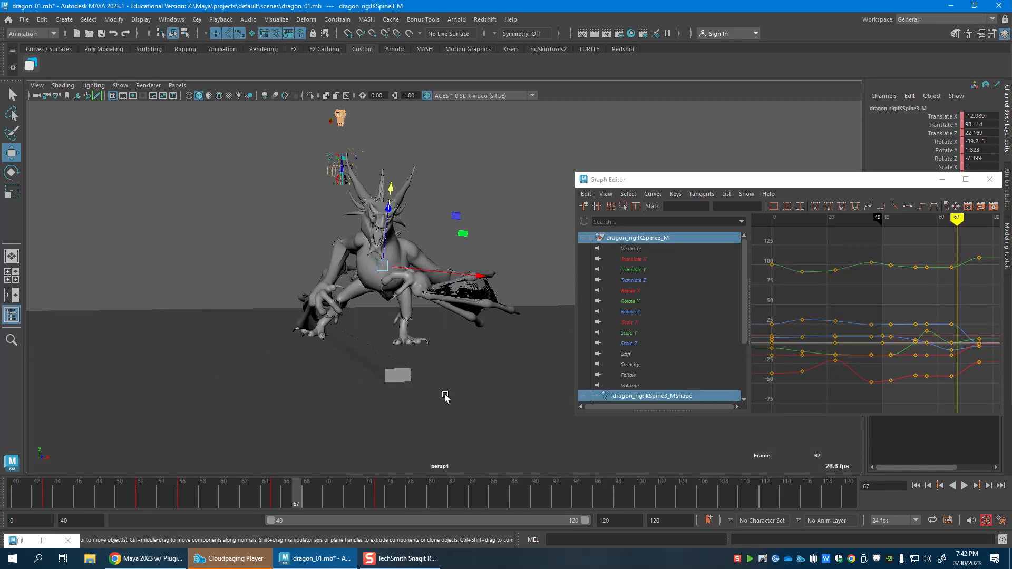
pyautogui.click(942, 179)
# Play back the upper body's motion and key the IKSpine3_M control at frame 71.
pyautogui.keyDown('alt'); pyautogui.moveTo(551, 334); pyautogui.dragTo(498, 333); pyautogui.keyUp('alt')
pyautogui.moveTo(266, 499); pyautogui.dragTo(258, 500)
pyautogui.hotkey('alt', 'v')
pyautogui.press('Escape')
pyautogui.moveTo(168, 523); pyautogui.dragTo(338, 520)
# At frame 76, rotate the IKSpine3_M control to about -36.3 in X and raise it to about 125.4 in Translate Y.
pyautogui.press('e')
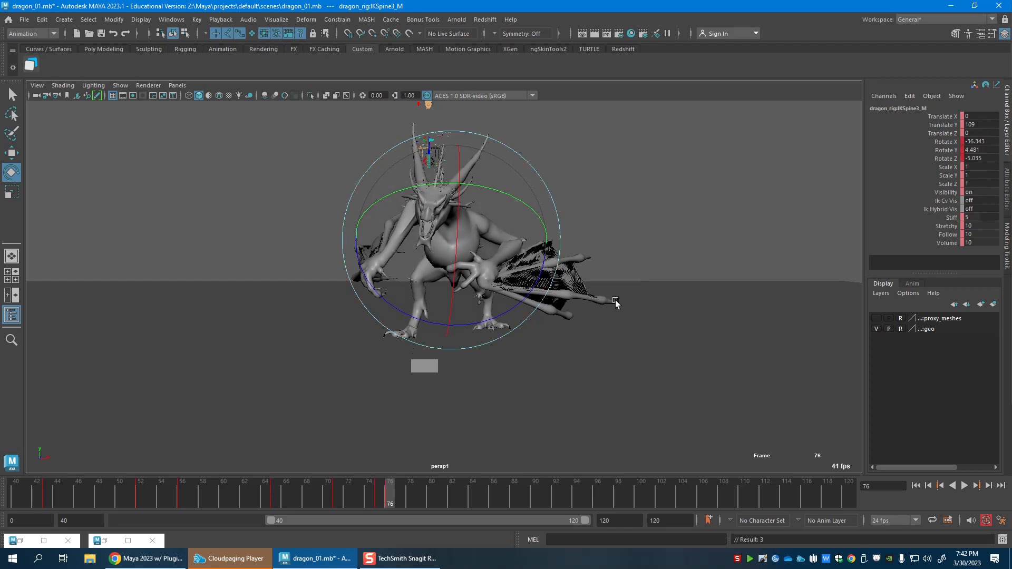
pyautogui.moveTo(1011, 96); pyautogui.dragTo(836, 96)
pyautogui.press('f')
pyautogui.keyDown('alt'); pyautogui.moveTo(805, 231); pyautogui.dragTo(877, 224, button='middle'); pyautogui.keyUp('alt')
pyautogui.press('w')
pyautogui.moveTo(822, 97); pyautogui.dragTo(1011, 111)
pyautogui.keyDown('alt'); pyautogui.moveTo(364, 404); pyautogui.dragTo(389, 359); pyautogui.keyUp('alt')
pyautogui.press('f')
pyautogui.keyDown('alt'); pyautogui.moveTo(389, 359); pyautogui.dragTo(163, 308, button='right'); pyautogui.keyUp('alt')
pyautogui.keyDown('alt'); pyautogui.moveTo(384, 356); pyautogui.dragTo(442, 330); pyautogui.keyUp('alt')
pyautogui.moveTo(402, 275); pyautogui.dragTo(389, 258)
# Raise the IKSpine3_M control at frame 76 to about 138.9 in Translate Y, tilt it to about -39.7 in Rotate X and review the motion.
pyautogui.keyDown('alt'); pyautogui.moveTo(448, 300); pyautogui.dragTo(308, 308); pyautogui.keyUp('alt')
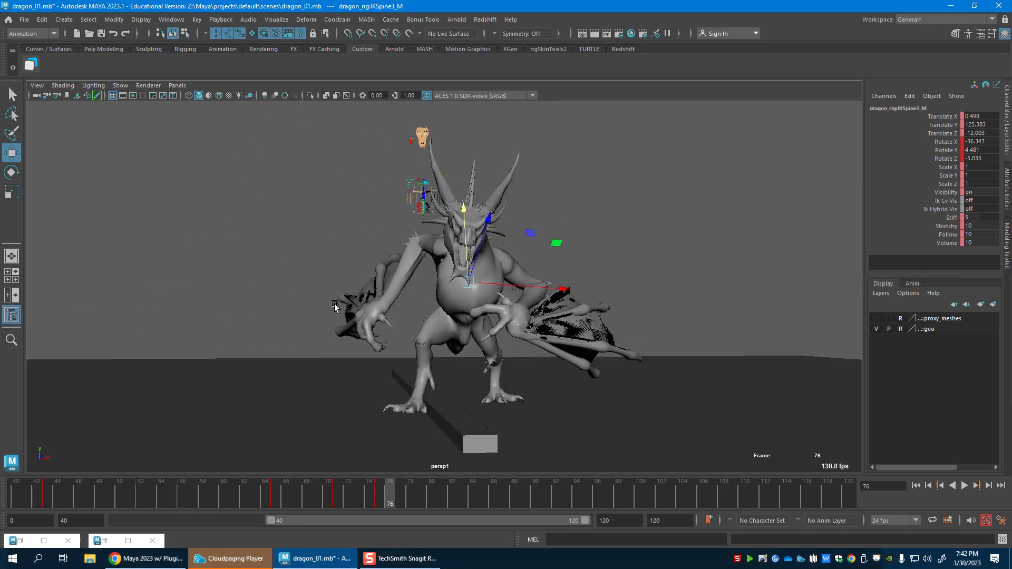
pyautogui.keyDown('alt'); pyautogui.moveTo(503, 340); pyautogui.dragTo(478, 363, button='right'); pyautogui.keyUp('alt')
pyautogui.keyDown('alt'); pyautogui.moveTo(478, 363); pyautogui.dragTo(447, 385, button='middle'); pyautogui.keyUp('alt')
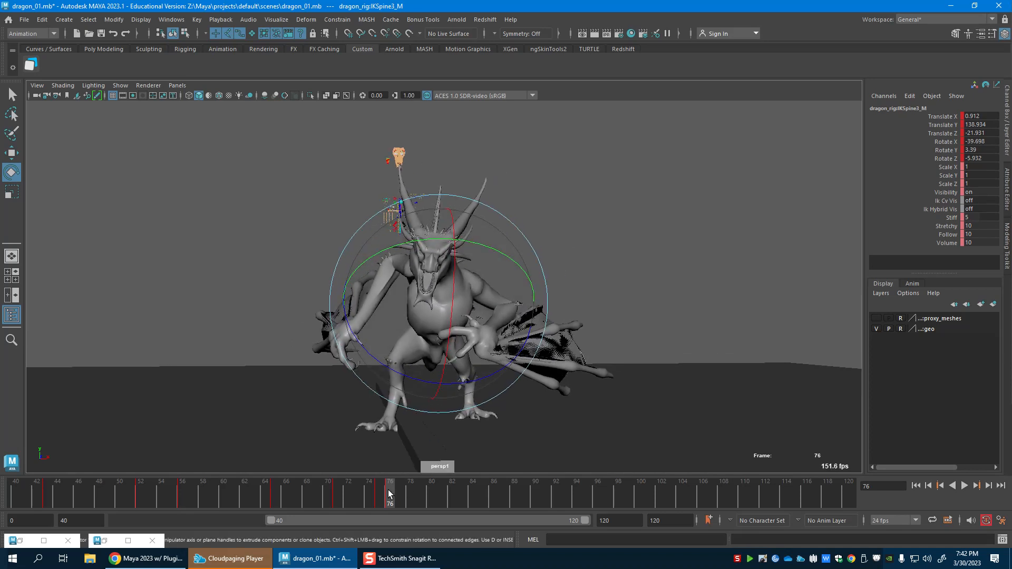
pyautogui.moveTo(349, 502); pyautogui.dragTo(299, 500)
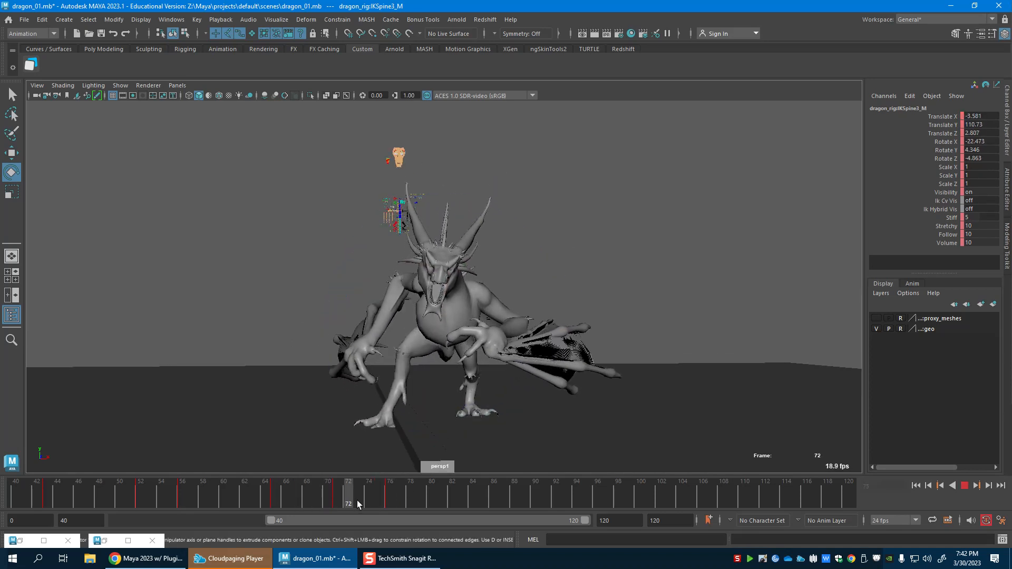
# At frame 80, rotate the IKSpine3_M control to about -19.3 in X and reposition it from the side view.
pyautogui.moveTo(429, 508); pyautogui.dragTo(368, 499)
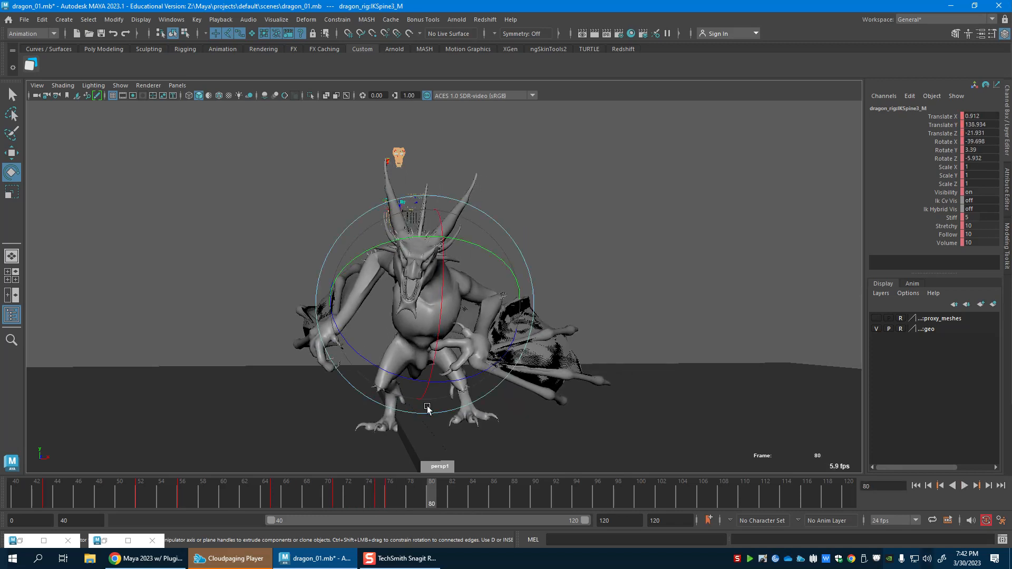
pyautogui.moveTo(405, 389); pyautogui.dragTo(409, 397)
pyautogui.keyDown('alt'); pyautogui.moveTo(409, 397); pyautogui.dragTo(501, 376); pyautogui.keyUp('alt')
pyautogui.press('w')
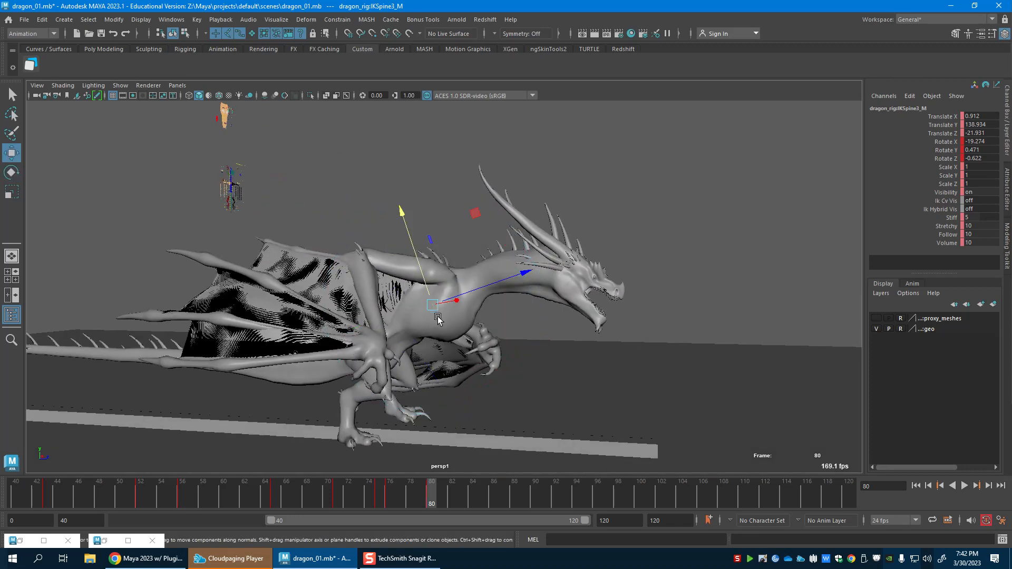
pyautogui.moveTo(434, 308); pyautogui.dragTo(438, 320)
# At frame 89, pose and key the IKSpine3_M control at about 19.3 in Translate X, 97.6 in Translate Y and 10.6 in Rotate Z.
pyautogui.moveTo(392, 502)
pyautogui.mouseDown()
pyautogui.moveTo(290, 498)
pyautogui.moveTo(514, 500)
pyautogui.mouseUp()
pyautogui.keyDown('alt'); pyautogui.moveTo(685, 401); pyautogui.dragTo(519, 399); pyautogui.keyUp('alt')
pyautogui.press('e')
pyautogui.moveTo(450, 375); pyautogui.dragTo(447, 390)
pyautogui.press('w')
pyautogui.moveTo(413, 316); pyautogui.dragTo(420, 319)
pyautogui.press('s')
# At frame 85, raise the IKSpine3_M control to about 110.5 in Translate Y and tilt it to about -21.7 in Rotate X.
pyautogui.moveTo(476, 514)
pyautogui.mouseDown()
pyautogui.moveTo(388, 494)
pyautogui.moveTo(483, 503)
pyautogui.mouseUp()
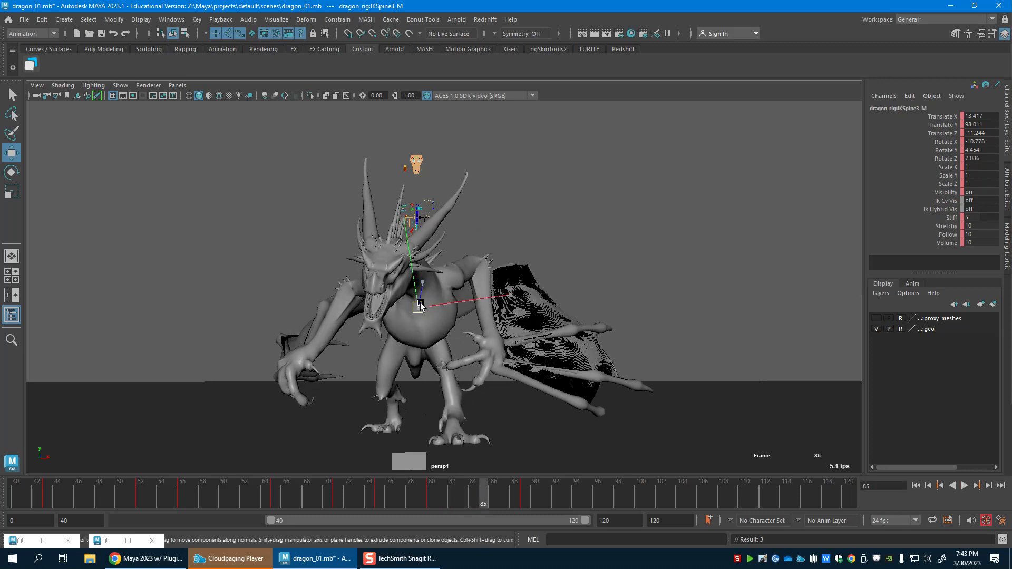
pyautogui.moveTo(420, 304); pyautogui.dragTo(420, 300)
pyautogui.press('e')
pyautogui.moveTo(417, 356); pyautogui.dragTo(415, 337)
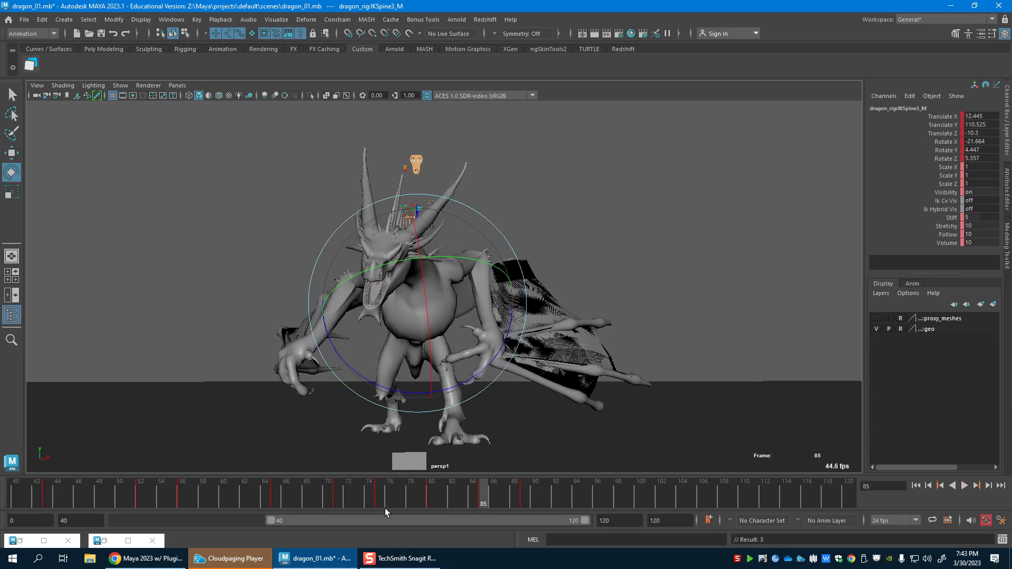
# Pose the IKSpine3_M control at frame 99 at about 96.8 in Translate Y and -10.1 in Rotate X, and adjust its rotation at frame 95.
pyautogui.hotkey('alt', 'v')
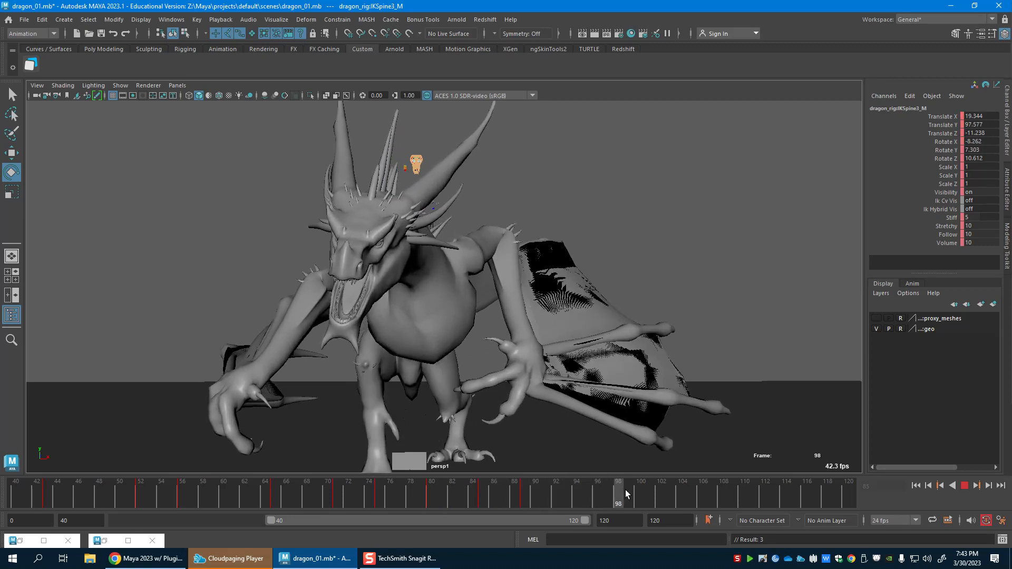
pyautogui.hotkey('alt', 'v')
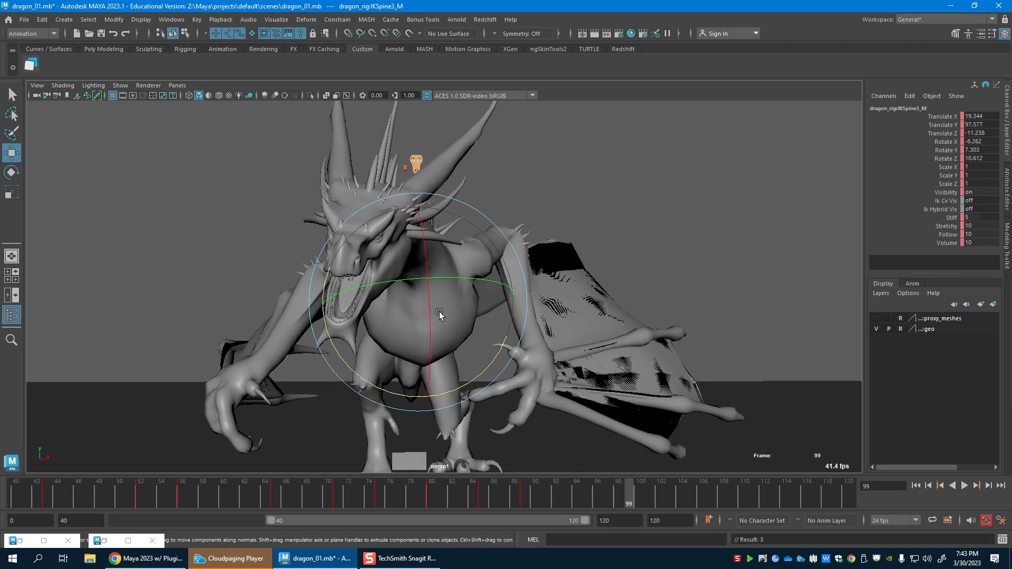
pyautogui.press('e')
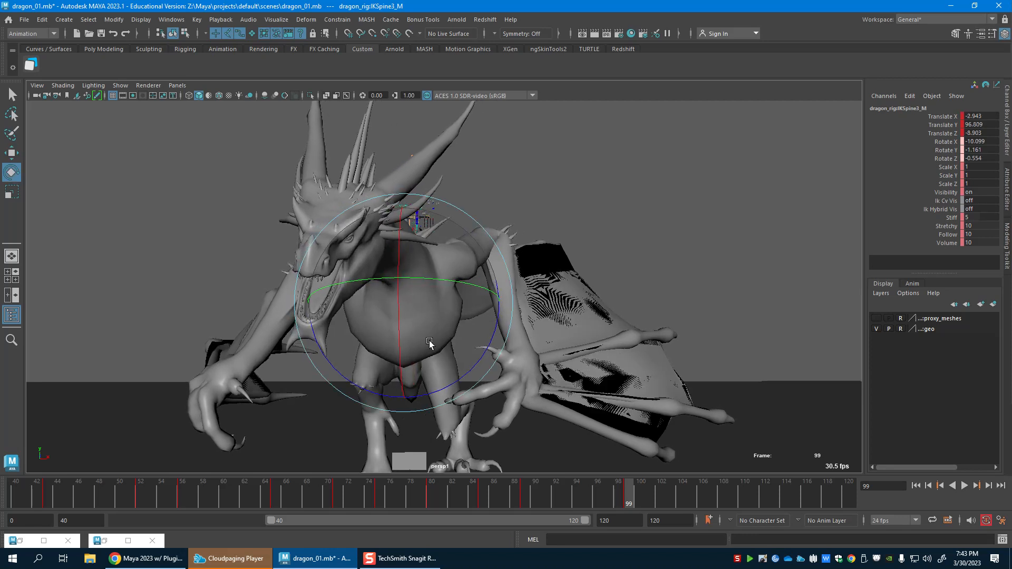
pyautogui.moveTo(483, 499); pyautogui.dragTo(586, 498)
pyautogui.moveTo(406, 292); pyautogui.dragTo(403, 282)
# At frame 108, rotate the IKSpine3_M control to about -1.2 in X and reposition it over the dragon's planted weight.
pyautogui.moveTo(499, 497); pyautogui.dragTo(720, 499)
pyautogui.moveTo(406, 253); pyautogui.dragTo(511, 318)
pyautogui.press('w')
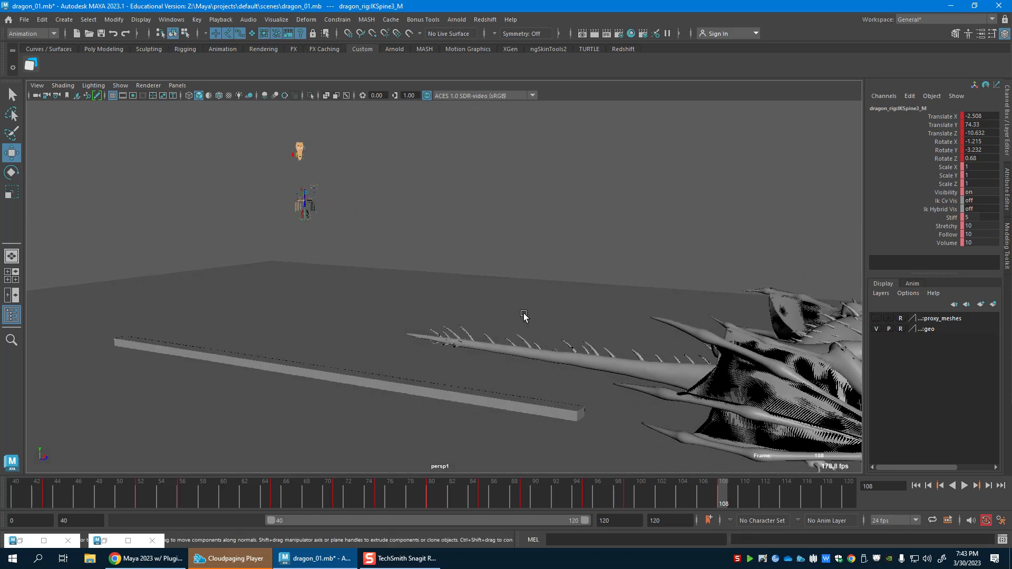
pyautogui.keyDown('alt'); pyautogui.moveTo(510, 318); pyautogui.dragTo(397, 305, button='middle'); pyautogui.keyUp('alt')
pyautogui.keyDown('alt'); pyautogui.moveTo(398, 305); pyautogui.dragTo(496, 312, button='right'); pyautogui.keyUp('alt')
pyautogui.keyDown('alt'); pyautogui.moveTo(503, 314); pyautogui.dragTo(392, 319, button='middle'); pyautogui.keyUp('alt')
pyautogui.keyDown('alt'); pyautogui.moveTo(393, 319); pyautogui.dragTo(364, 316, button='right'); pyautogui.keyUp('alt')
pyautogui.keyDown('alt'); pyautogui.moveTo(453, 337); pyautogui.dragTo(488, 337); pyautogui.keyUp('alt')
pyautogui.moveTo(490, 299); pyautogui.dragTo(496, 299)
# At frame 104, raise the IKSpine3_M control to about 132.5 in Translate Y, tilt it to about -20.5 in Rotate X and play the motion.
pyautogui.moveTo(599, 503); pyautogui.dragTo(678, 493)
pyautogui.moveTo(319, 250); pyautogui.dragTo(318, 226)
pyautogui.press('e')
pyautogui.moveTo(405, 302); pyautogui.dragTo(344, 286)
pyautogui.hotkey('alt', 'v')
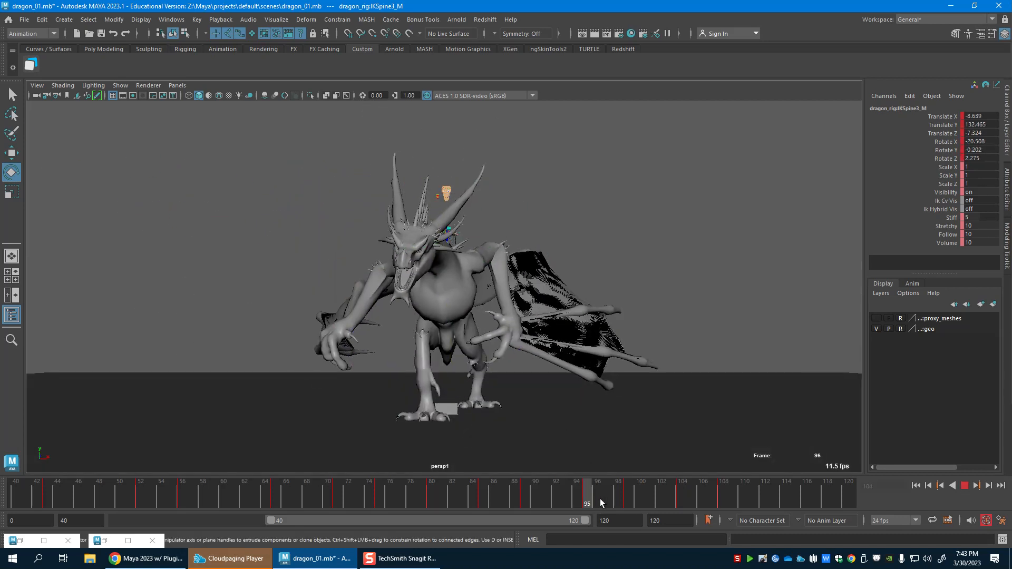
# Near frame 115, tilt the IKSpine3_M control and lower it for the next weight drop.
pyautogui.moveTo(673, 503); pyautogui.dragTo(791, 505)
pyautogui.press('w')
pyautogui.press('e')
pyautogui.moveTo(445, 320); pyautogui.dragTo(444, 344)
pyautogui.press('w')
pyautogui.moveTo(440, 248); pyautogui.dragTo(441, 274)
# Play the walk back from frame 72 and examine the spine motion from several angles.
pyautogui.keyDown('alt'); pyautogui.moveTo(551, 311); pyautogui.dragTo(528, 318); pyautogui.keyUp('alt')
pyautogui.keyDown('alt'); pyautogui.moveTo(528, 318); pyautogui.dragTo(464, 353, button='right'); pyautogui.keyUp('alt')
pyautogui.keyDown('alt'); pyautogui.moveTo(463, 354); pyautogui.dragTo(397, 360); pyautogui.keyUp('alt')
pyautogui.moveTo(580, 479); pyautogui.dragTo(348, 480)
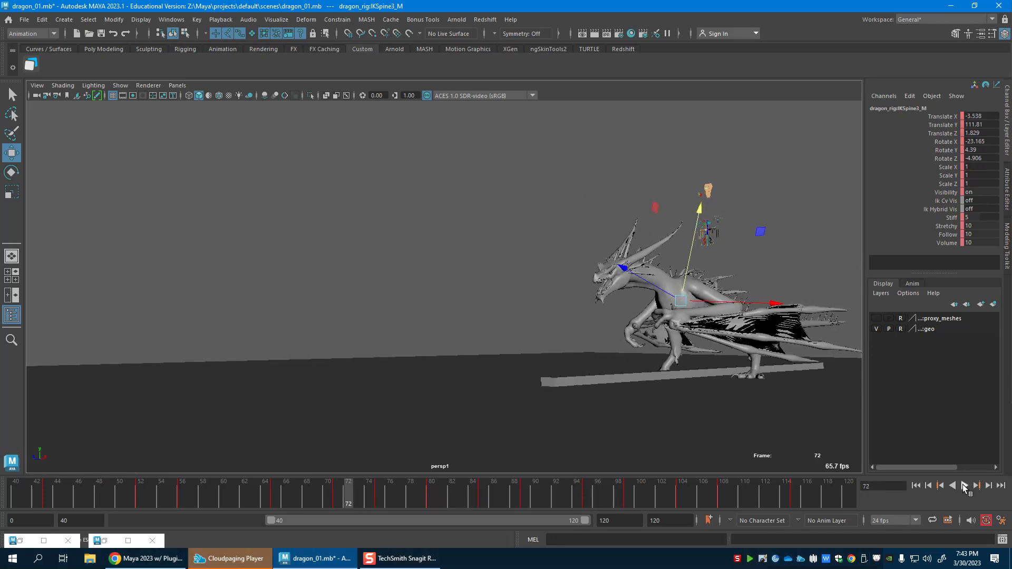
pyautogui.click(964, 486)
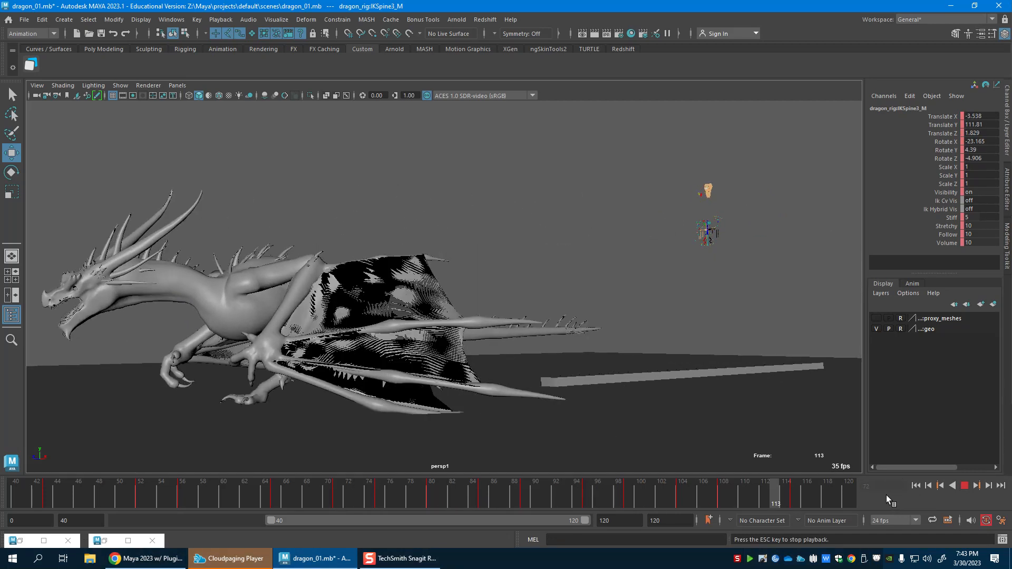
pyautogui.keyDown('alt'); pyautogui.moveTo(516, 441); pyautogui.dragTo(567, 438); pyautogui.keyUp('alt')
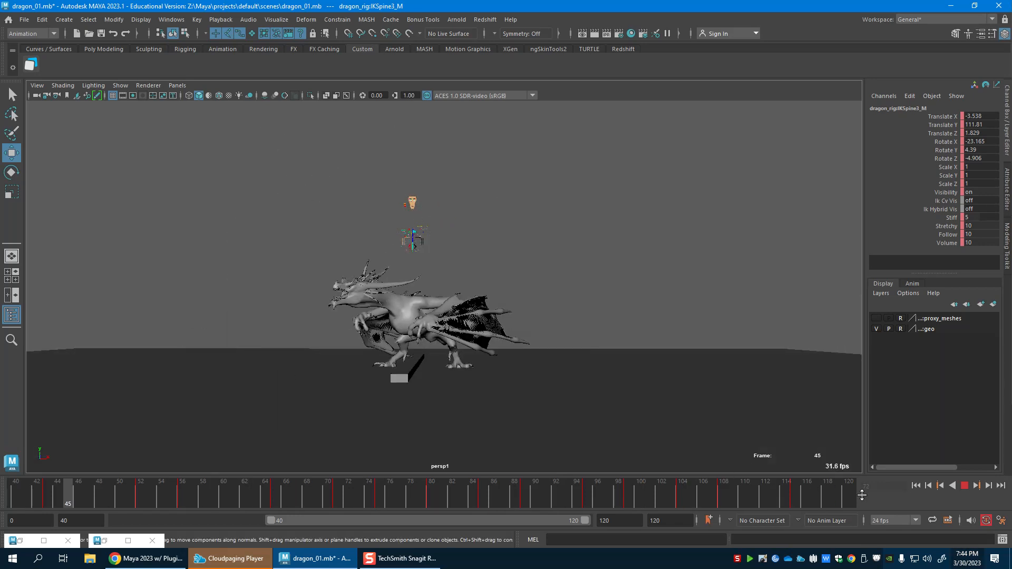
pyautogui.press('Escape')
pyautogui.keyDown('alt'); pyautogui.moveTo(455, 418); pyautogui.dragTo(675, 427); pyautogui.keyUp('alt')
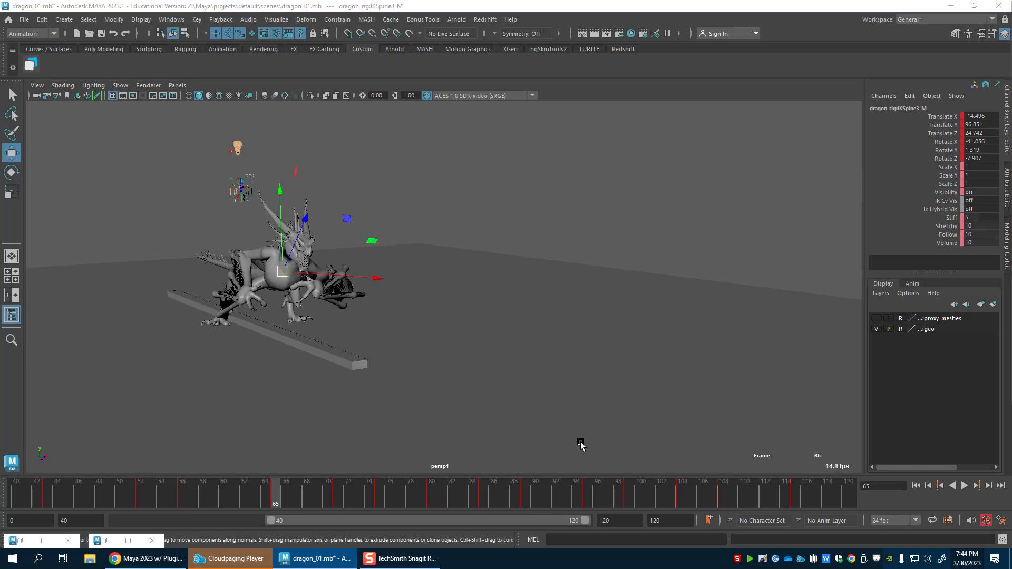
# Select the persp1 camera and display its attributes.
pyautogui.click(504, 309)
pyautogui.keyDown('alt'); pyautogui.moveTo(504, 309); pyautogui.dragTo(513, 331); pyautogui.keyUp('alt')
pyautogui.click(37, 97)
pyautogui.hotkey('ctrl', 'a')
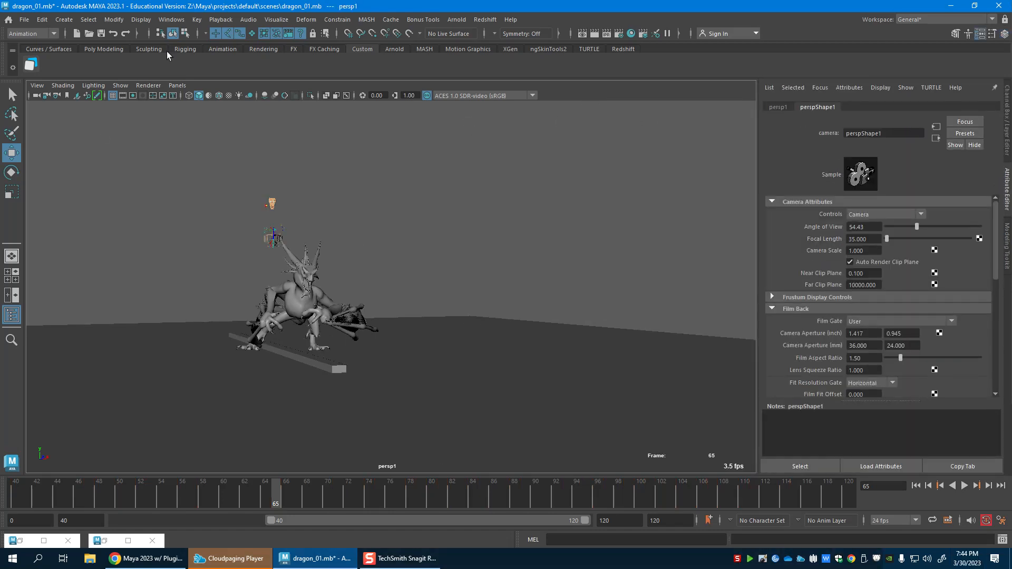
# Save the scene under the new name dragon_02.mb.
pyautogui.click(25, 19)
pyautogui.click(235, 125)
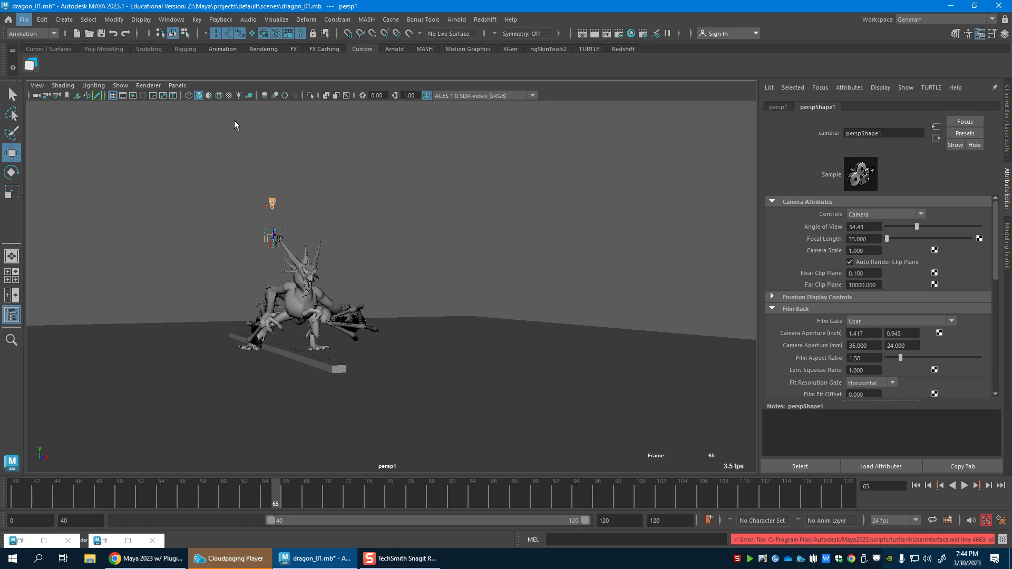
pyautogui.hotkey('ctrl', 'shift', 's')
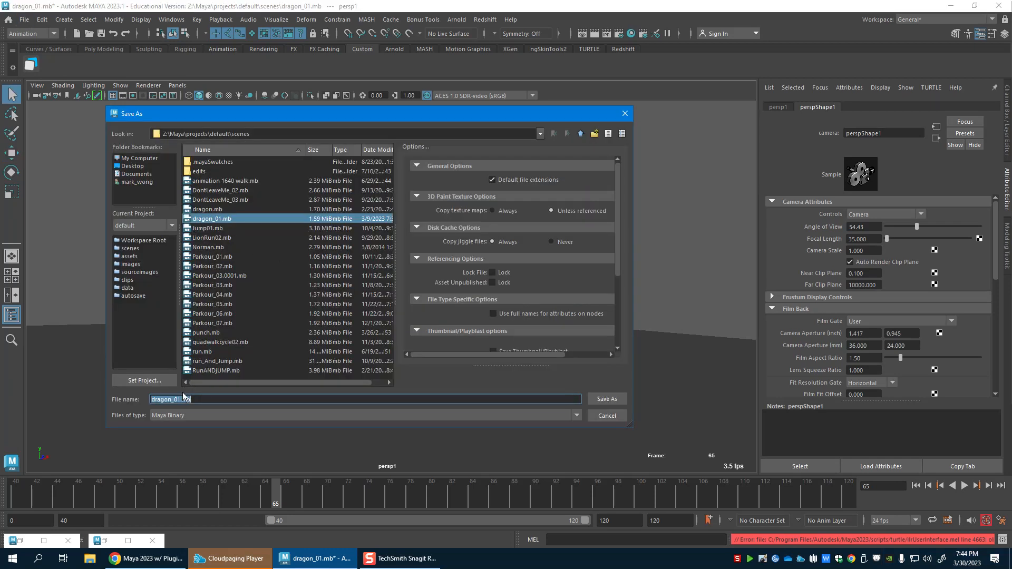
pyautogui.press('Escape')
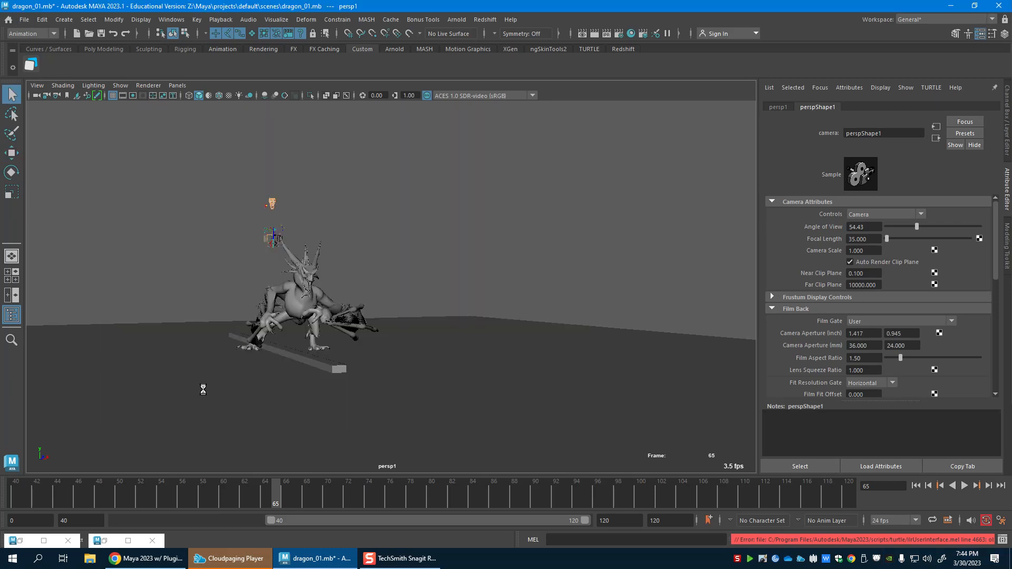
pyautogui.press('w')
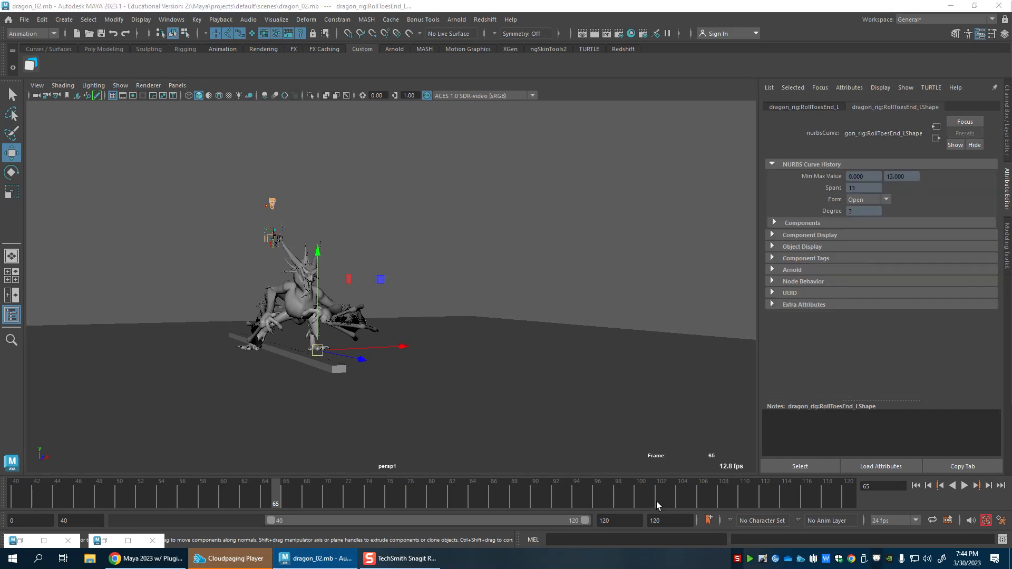
pyautogui.click(499, 301)
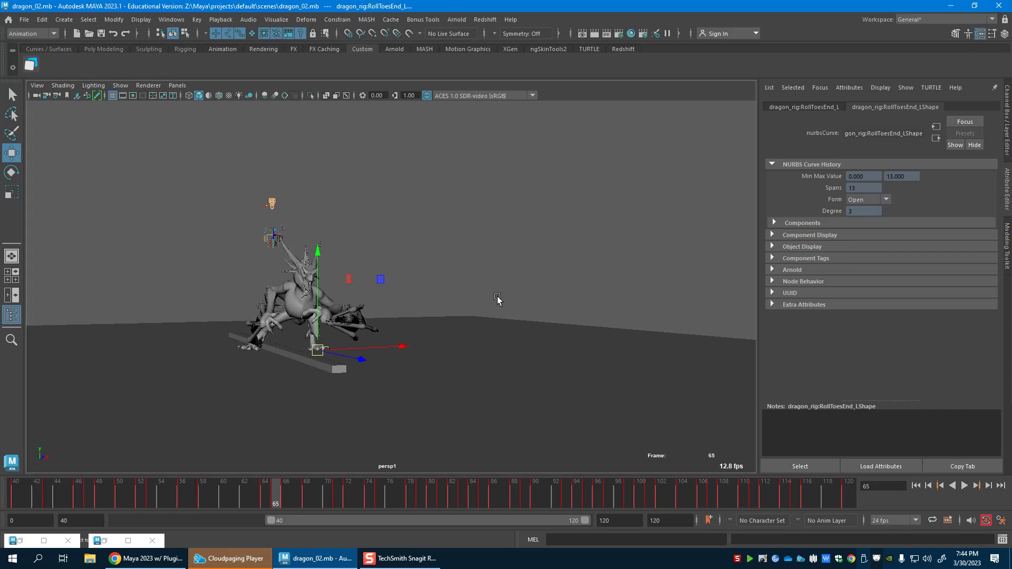
# Set the persp1 camera's Near Clip Plane to 3 and Far Clip Plane to 1000000, and frame the dragon more closely.
pyautogui.click(36, 96)
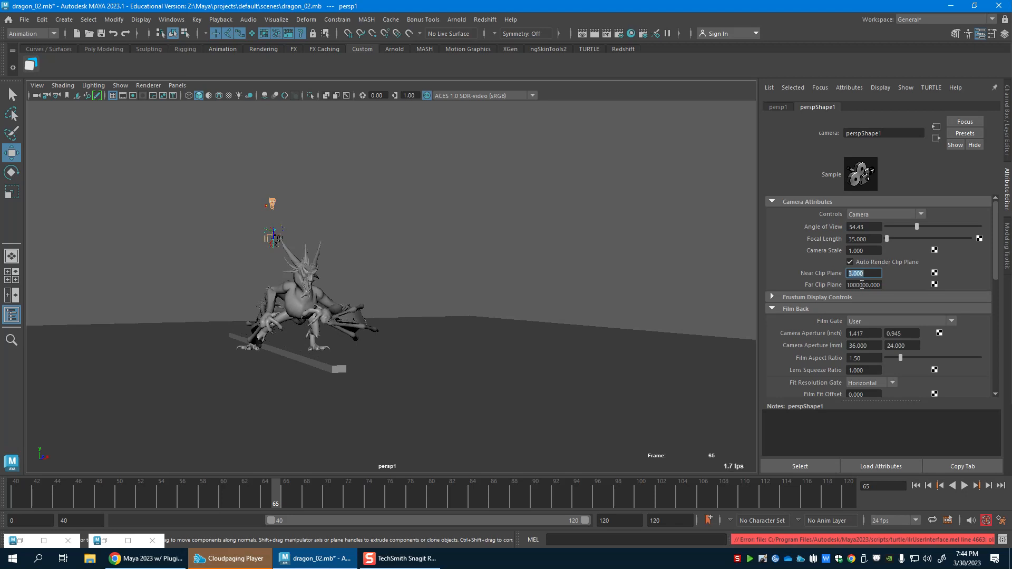
pyautogui.keyDown('alt'); pyautogui.moveTo(481, 330); pyautogui.dragTo(504, 316, button='middle'); pyautogui.keyUp('alt')
pyautogui.click(571, 235)
pyautogui.keyDown('alt'); pyautogui.moveTo(441, 305); pyautogui.dragTo(477, 287, button='middle'); pyautogui.keyUp('alt')
pyautogui.keyDown('alt'); pyautogui.moveTo(390, 294); pyautogui.dragTo(488, 333, button='right'); pyautogui.keyUp('alt')
pyautogui.keyDown('alt'); pyautogui.moveTo(488, 332); pyautogui.dragTo(531, 319, button='middle'); pyautogui.keyUp('alt')
pyautogui.keyDown('alt'); pyautogui.moveTo(472, 337); pyautogui.dragTo(353, 359); pyautogui.keyUp('alt')
pyautogui.keyDown('alt'); pyautogui.moveTo(352, 359); pyautogui.dragTo(385, 369, button='right'); pyautogui.keyUp('alt')
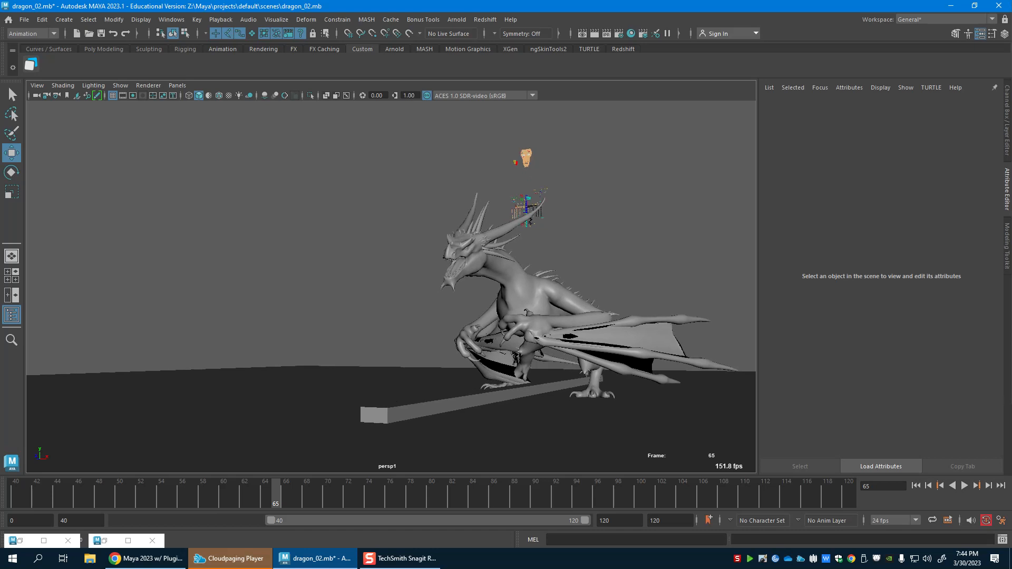
pyautogui.keyDown('alt'); pyautogui.moveTo(385, 369); pyautogui.dragTo(377, 358, button='middle'); pyautogui.keyUp('alt')
# Check the walk's timing, frame the dragon from the front three-quarter view and key the persp1 camera at frame 74.
pyautogui.moveTo(276, 498); pyautogui.dragTo(214, 498)
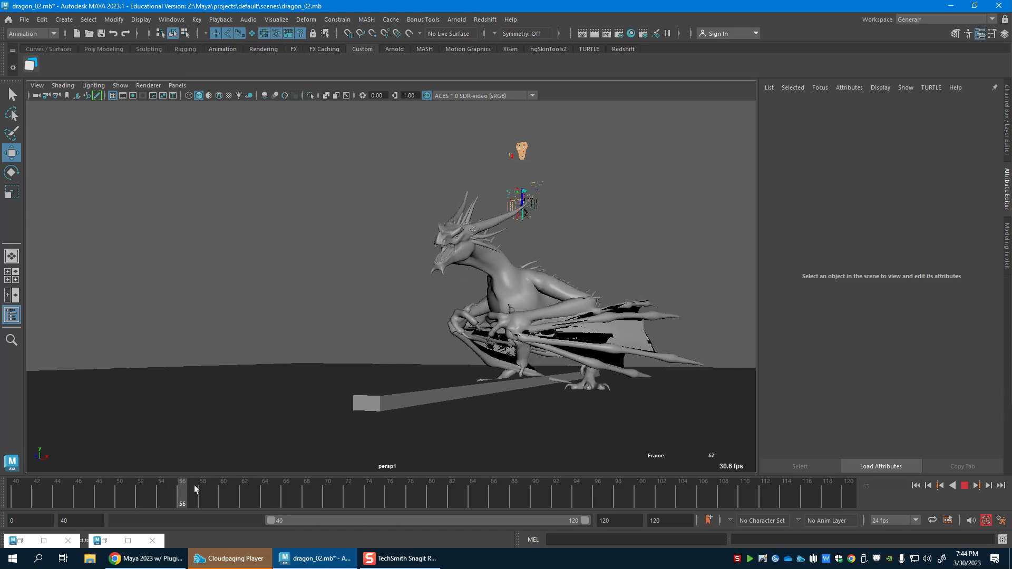
pyautogui.moveTo(302, 497); pyautogui.dragTo(554, 525)
pyautogui.moveTo(217, 501); pyautogui.dragTo(150, 481)
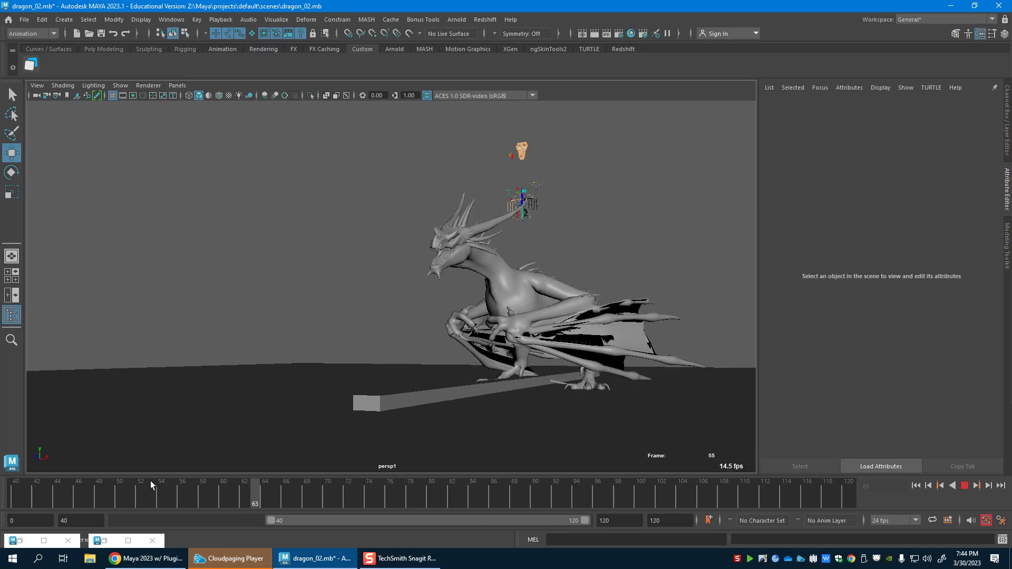
pyautogui.keyDown('alt'); pyautogui.moveTo(391, 390); pyautogui.dragTo(381, 385, button='middle'); pyautogui.keyUp('alt')
pyautogui.keyDown('alt'); pyautogui.moveTo(381, 385); pyautogui.dragTo(426, 397, button='right'); pyautogui.keyUp('alt')
pyautogui.keyDown('alt'); pyautogui.moveTo(426, 398); pyautogui.dragTo(406, 389, button='middle'); pyautogui.keyUp('alt')
pyautogui.keyDown('alt'); pyautogui.moveTo(406, 389); pyautogui.dragTo(422, 396, button='right'); pyautogui.keyUp('alt')
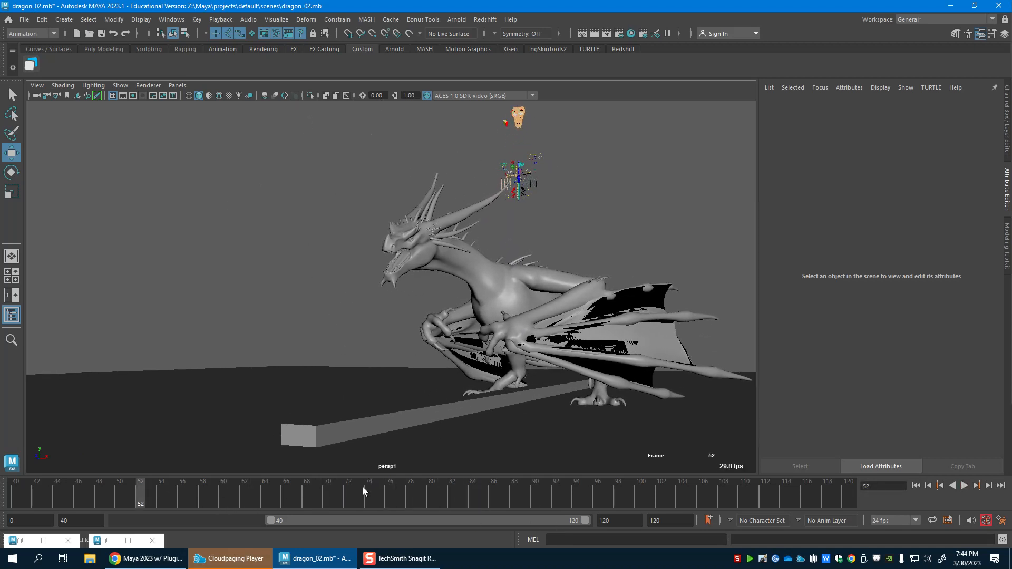
pyautogui.hotkey('alt', 'v')
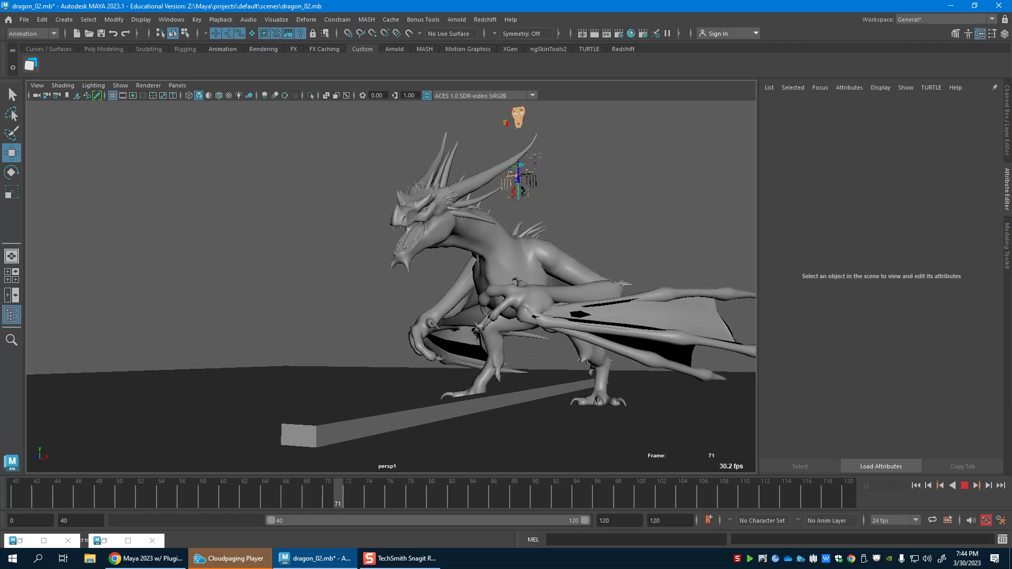
pyautogui.moveTo(408, 506)
pyautogui.mouseDown()
pyautogui.moveTo(346, 508)
pyautogui.moveTo(368, 506)
pyautogui.mouseUp()
pyautogui.press('s')
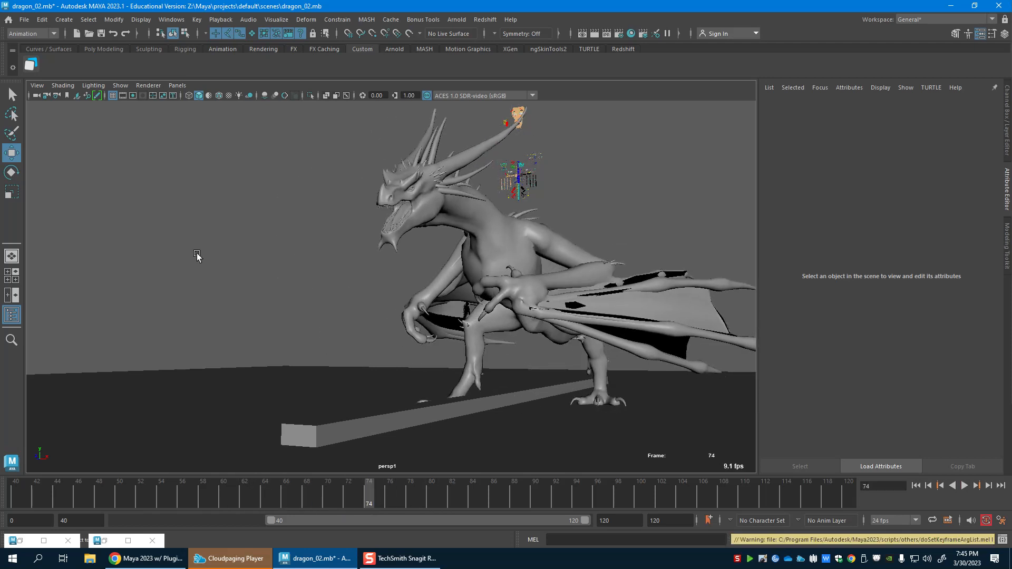
pyautogui.click(37, 96)
# Reframe the dragon at frame 89 and key the persp1 camera there.
pyautogui.moveTo(369, 496); pyautogui.dragTo(527, 495)
pyautogui.keyDown('alt'); pyautogui.moveTo(558, 424); pyautogui.dragTo(520, 406, button='right'); pyautogui.keyUp('alt')
pyautogui.keyDown('alt'); pyautogui.moveTo(520, 407); pyautogui.dragTo(567, 414, button='middle'); pyautogui.keyUp('alt')
pyautogui.press('s')
# At frame 120, move the persp1 camera to follow the dragon, key it and check the camera move.
pyautogui.hotkey('alt', 'v')
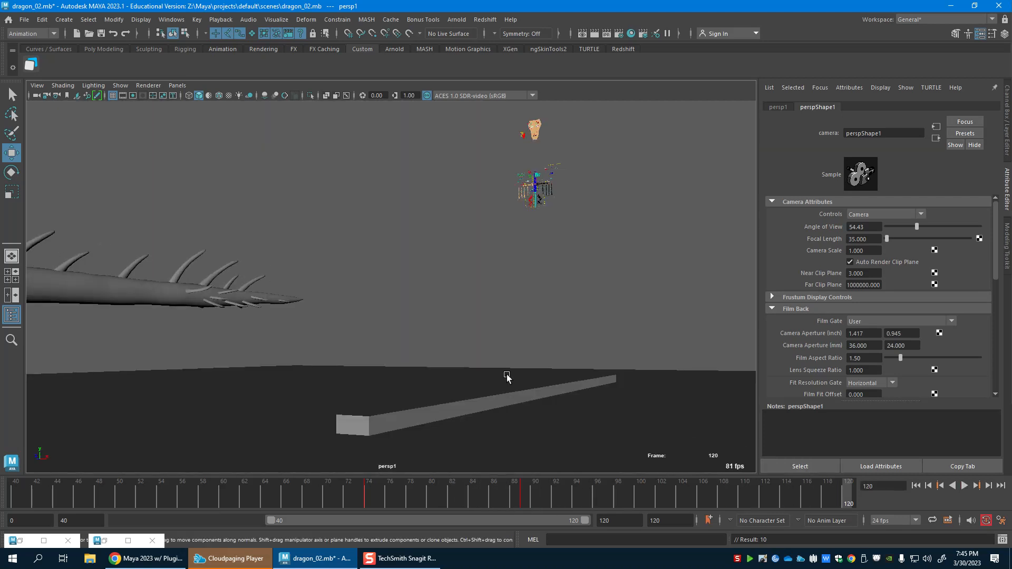
pyautogui.keyDown('alt'); pyautogui.moveTo(319, 379); pyautogui.dragTo(374, 408, button='middle'); pyautogui.keyUp('alt')
pyautogui.keyDown('alt'); pyautogui.moveTo(374, 408); pyautogui.dragTo(410, 409, button='right'); pyautogui.keyUp('alt')
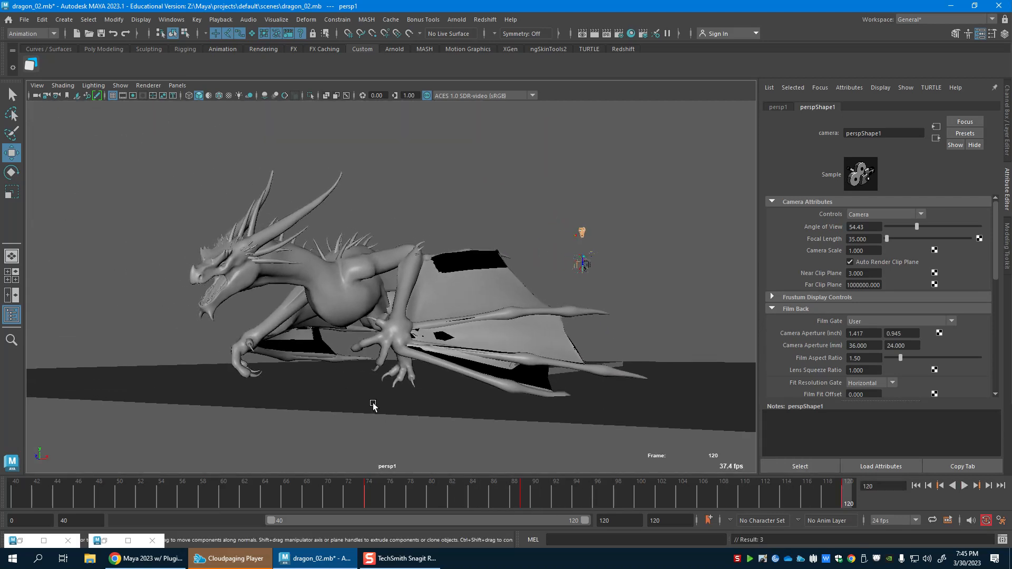
pyautogui.keyDown('alt'); pyautogui.moveTo(411, 406); pyautogui.dragTo(452, 406, button='middle'); pyautogui.keyUp('alt')
pyautogui.keyDown('alt'); pyautogui.moveTo(451, 406); pyautogui.dragTo(436, 407); pyautogui.keyUp('alt')
pyautogui.keyDown('alt'); pyautogui.moveTo(436, 406); pyautogui.dragTo(549, 474, button='middle'); pyautogui.keyUp('alt')
pyautogui.moveTo(546, 495); pyautogui.dragTo(650, 493)
# In the Graph Editor, apply spline tangents to the persp1 camera's keys at frame 120.
pyautogui.press('g')
pyautogui.keyDown('alt'); pyautogui.moveTo(947, 285); pyautogui.dragTo(856, 286, button='middle'); pyautogui.keyUp('alt')
pyautogui.moveTo(990, 254); pyautogui.dragTo(878, 390)
pyautogui.moveTo(796, 183); pyautogui.dragTo(761, 113)
pyautogui.click(809, 496)
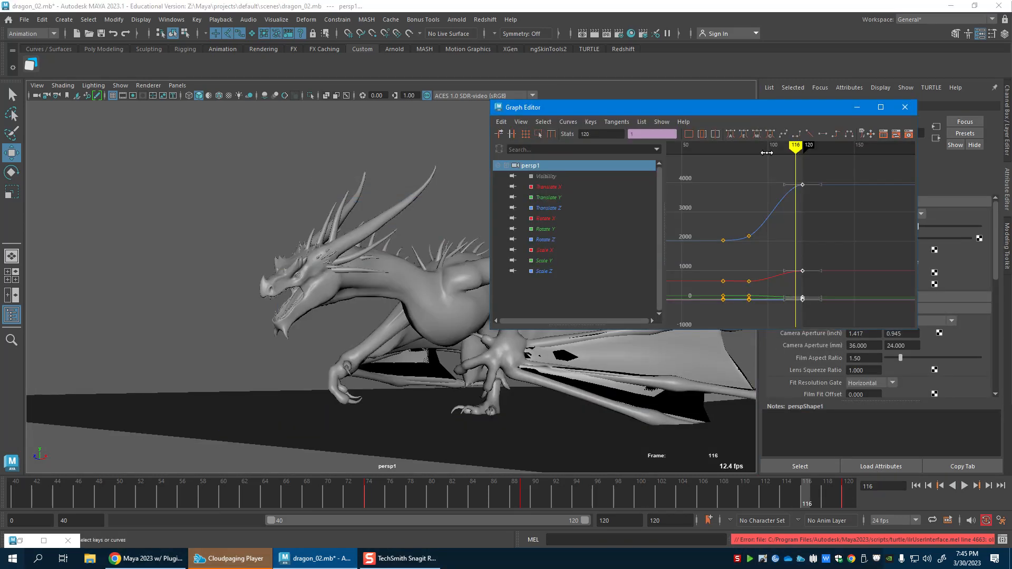
pyautogui.hotkey('ctrl', 'z')
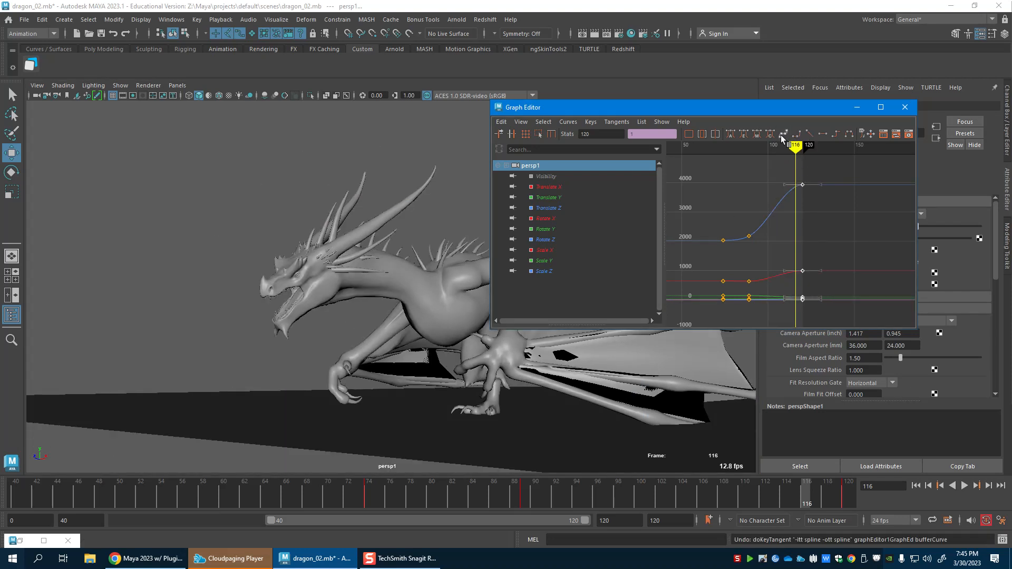
pyautogui.click(783, 135)
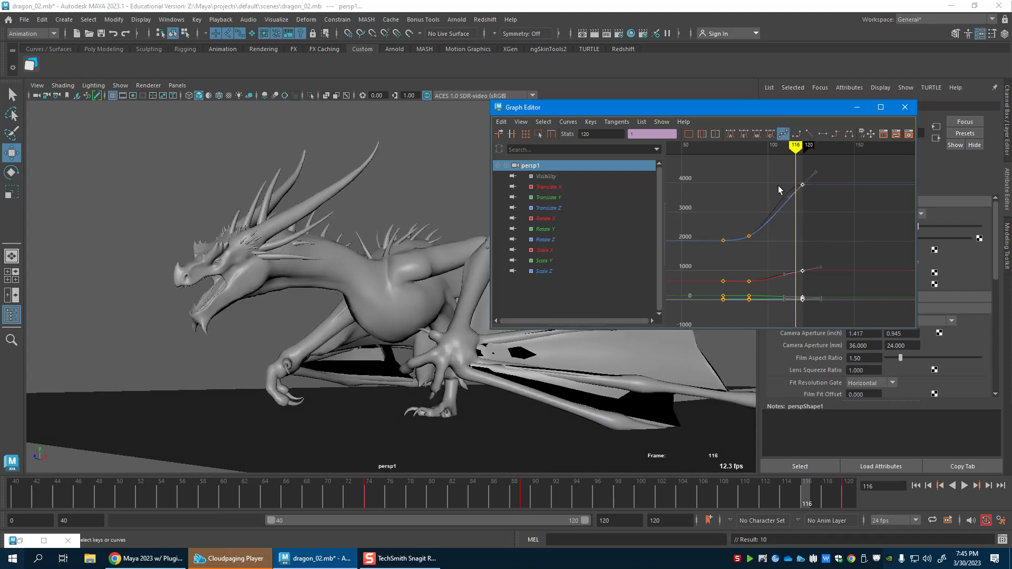
# Adjust the Translate Z curve's tangent at frame 120 and select the Translate X key at that frame.
pyautogui.click(790, 198)
pyautogui.moveTo(792, 206); pyautogui.dragTo(793, 209, button='middle')
pyautogui.click(802, 270)
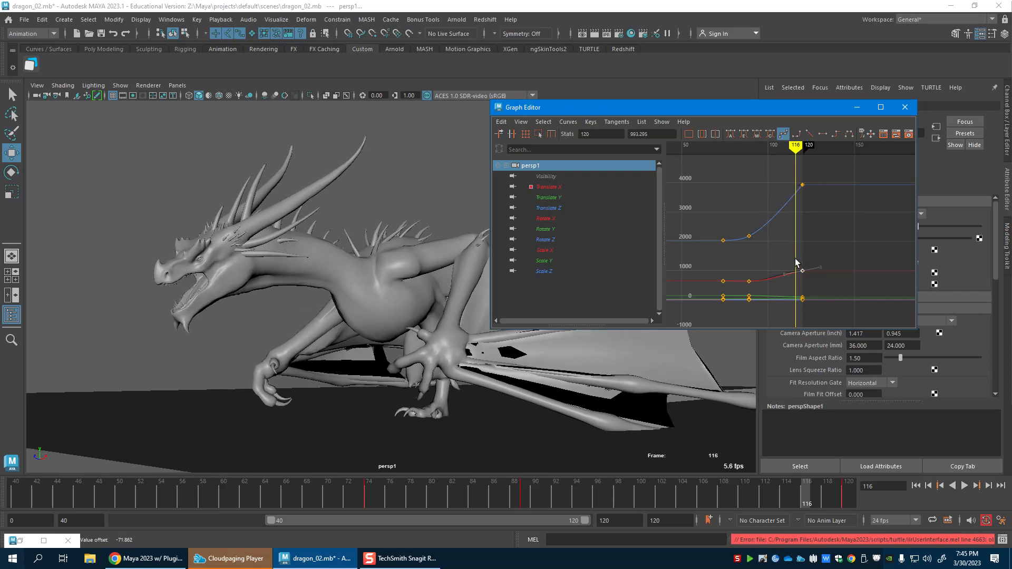
# Slightly adjust the persp1 camera's Translate X key at frame 120, put the Graph Editor away and deselect the camera.
pyautogui.moveTo(798, 281); pyautogui.dragTo(798, 283, button='middle')
pyautogui.click(857, 108)
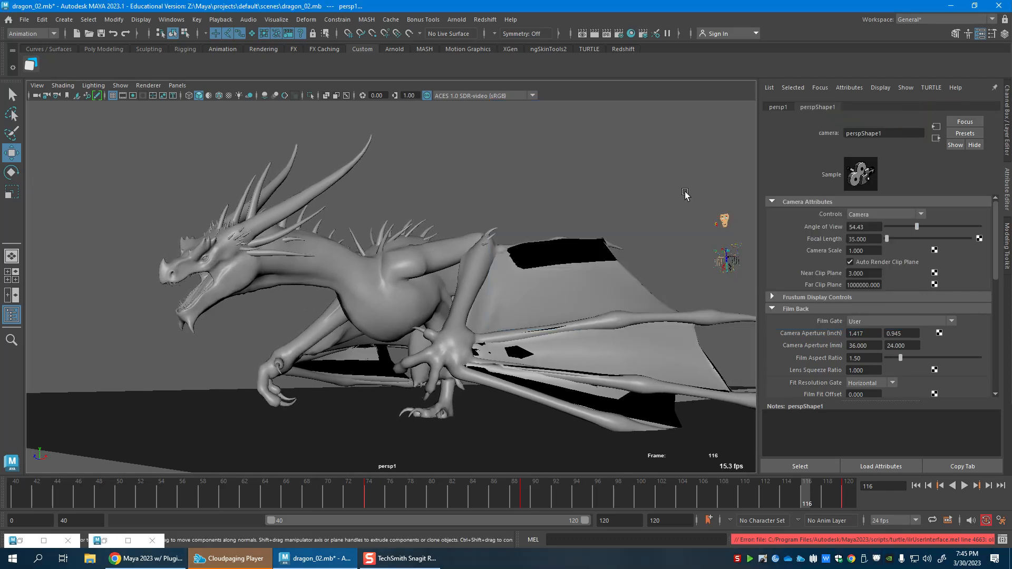
pyautogui.click(685, 194)
# Return to frame 40 and create a playblast of the dragon animation through the persp1 camera.
pyautogui.moveTo(490, 487); pyautogui.dragTo(12, 493)
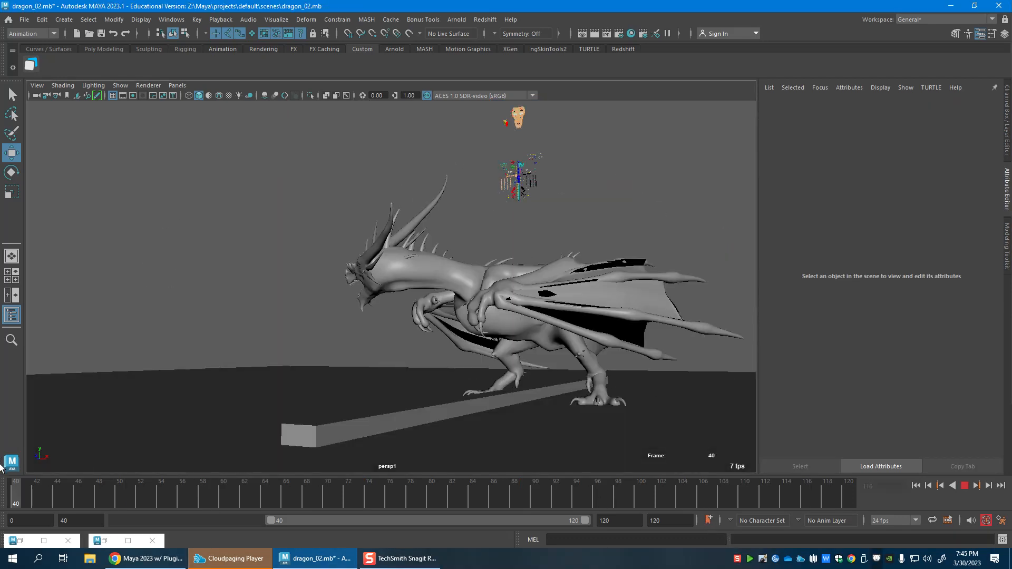
pyautogui.rightClick(386, 496)
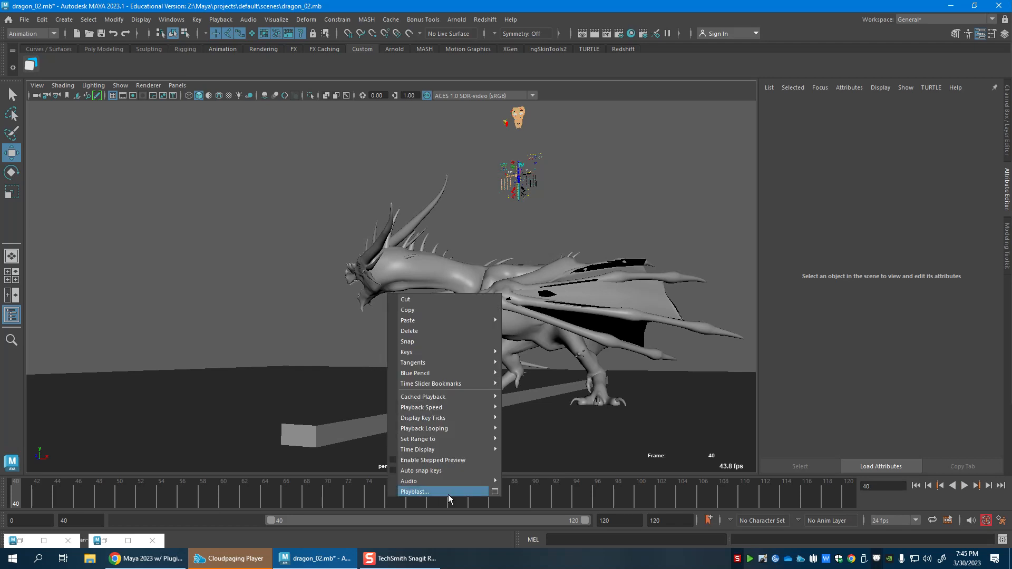
pyautogui.click(449, 493)
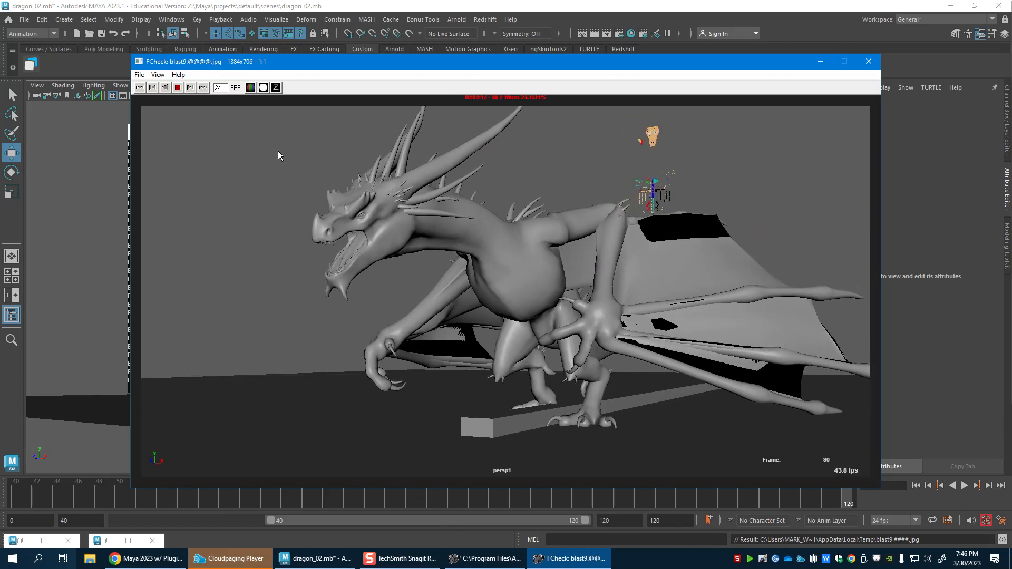
# Play the playblast in FCheck at 20 FPS and again at 18 FPS to judge the pace.
pyautogui.click(273, 112)
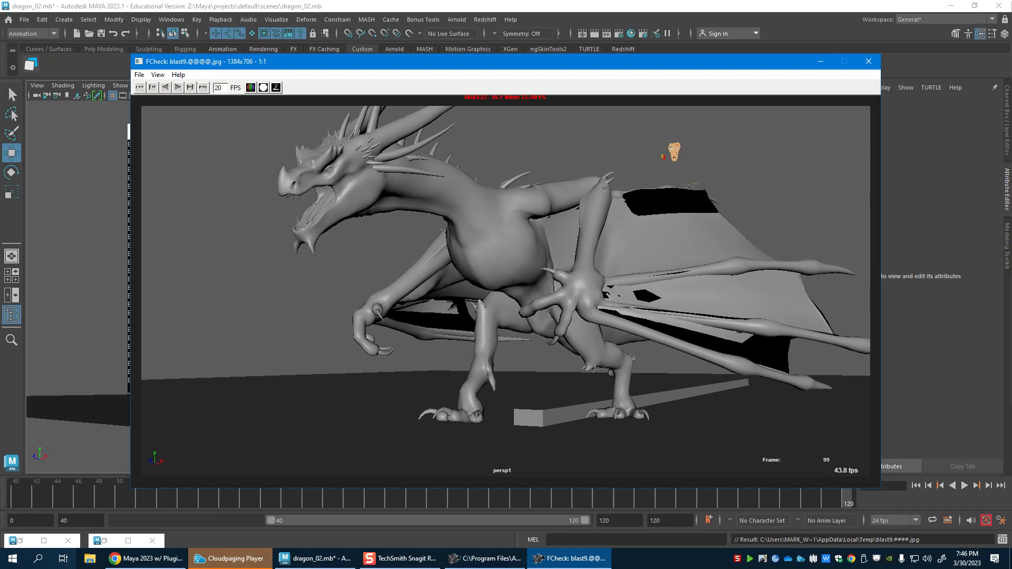
pyautogui.click(178, 87)
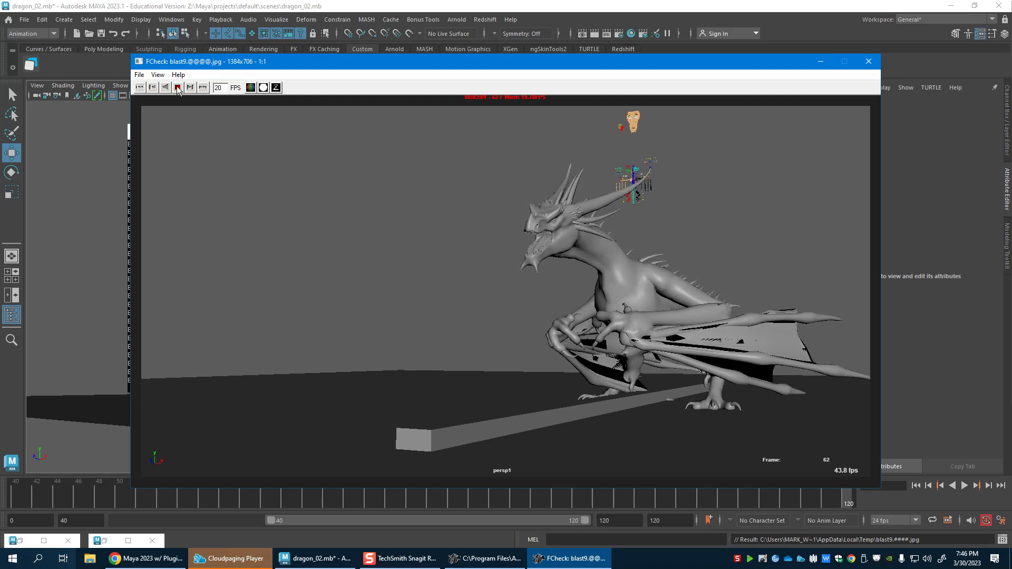
pyautogui.click(178, 87)
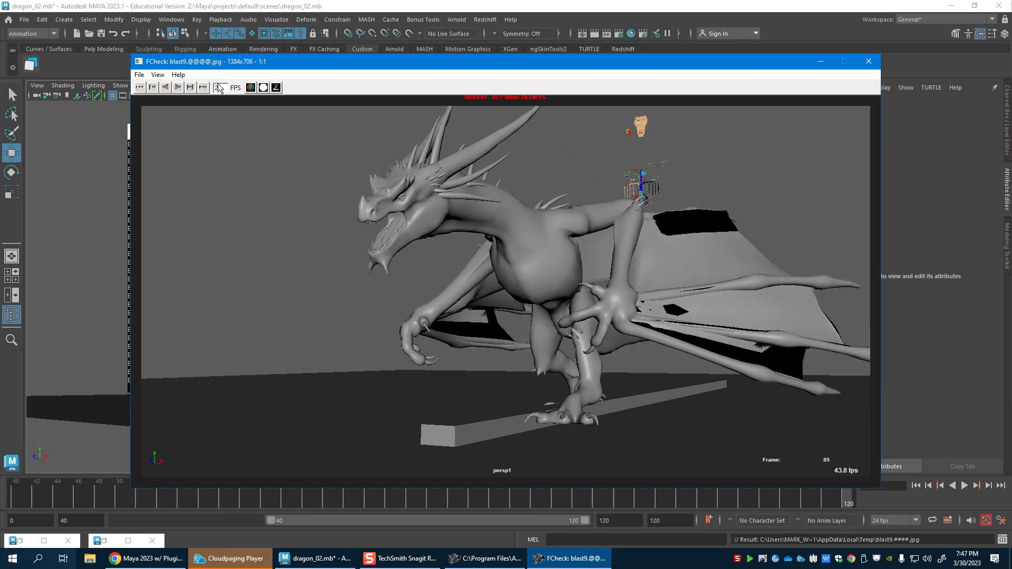
pyautogui.click(178, 87)
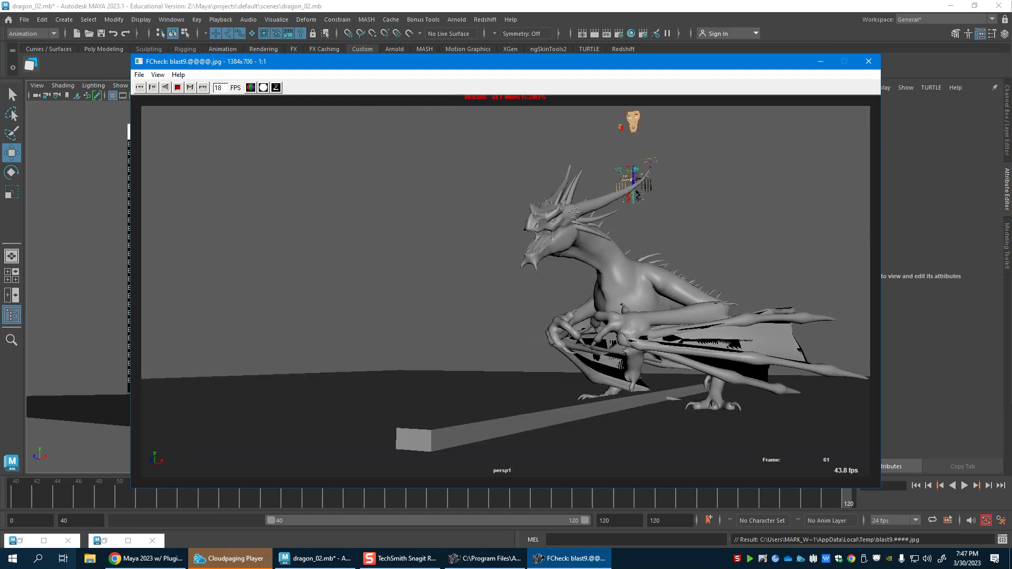
# Play the playblast at 16, 12 and 14 FPS to compare slower speeds, and close FCheck.
pyautogui.click(178, 89)
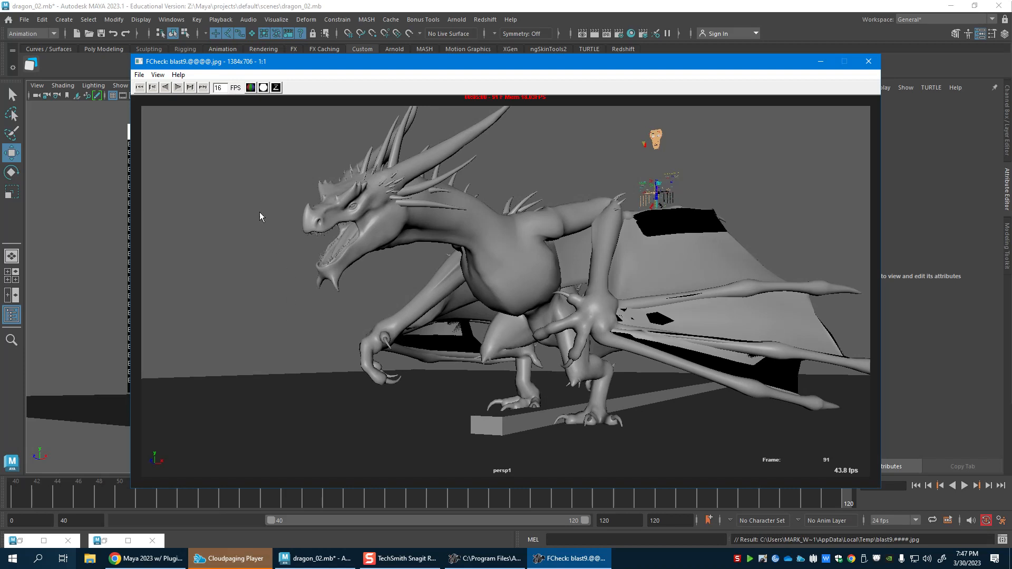
pyautogui.click(180, 88)
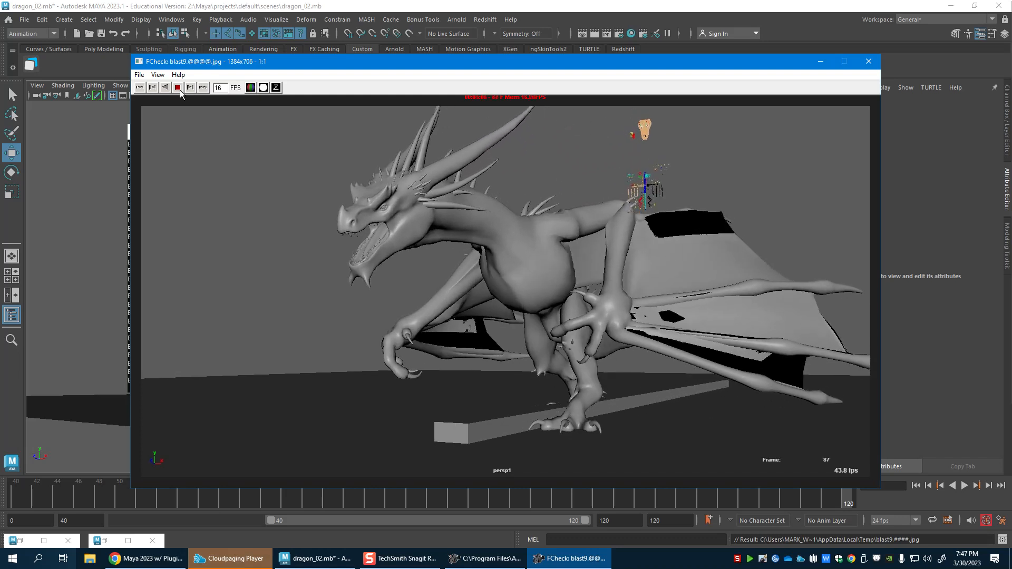
pyautogui.click(178, 88)
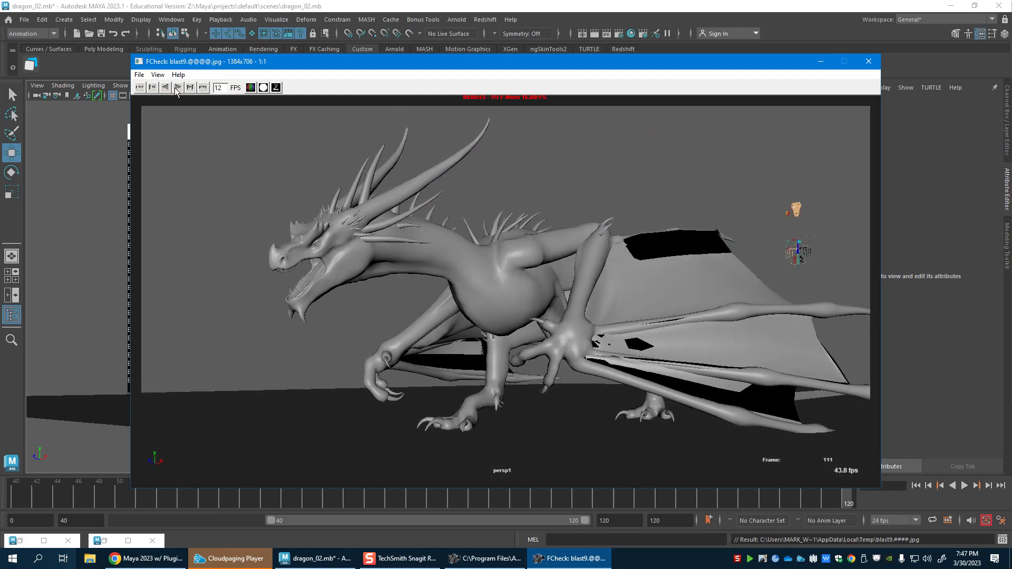
pyautogui.click(177, 88)
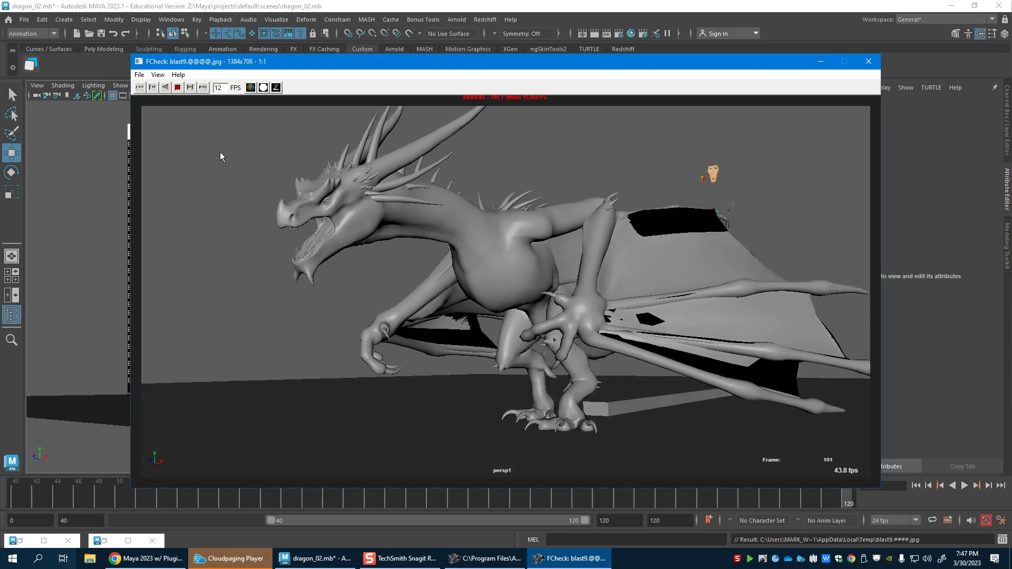
pyautogui.click(177, 88)
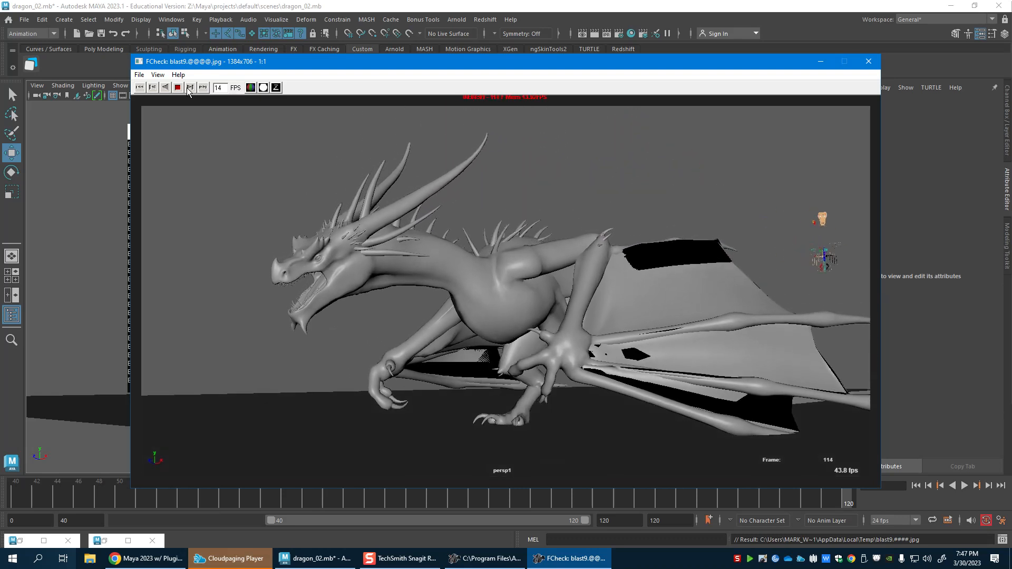
pyautogui.click(182, 85)
pyautogui.click(858, 65)
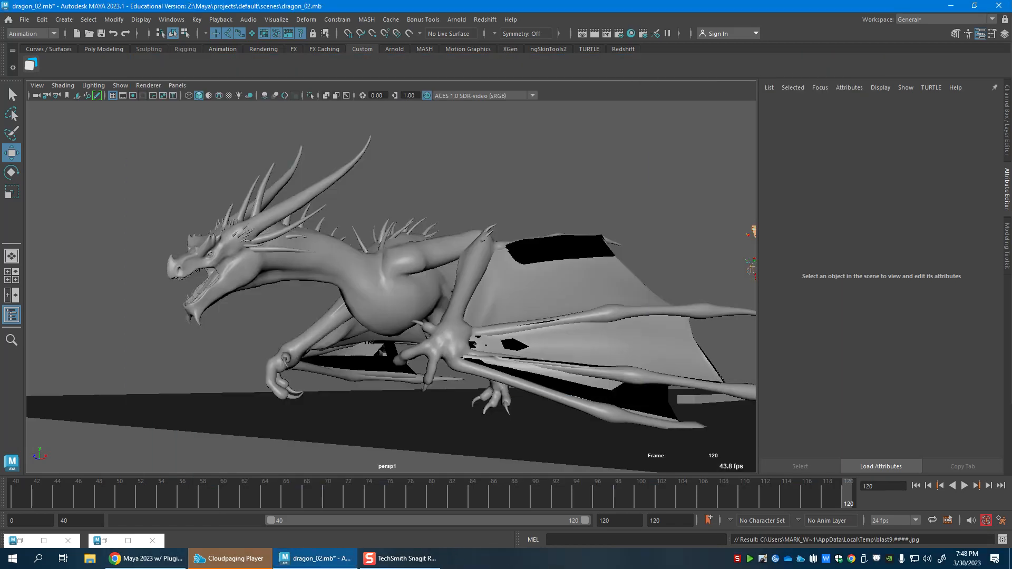
# Open the Windows Calculator and divide 10 by 24.
pyautogui.press('super')
pyautogui.write('calculator')
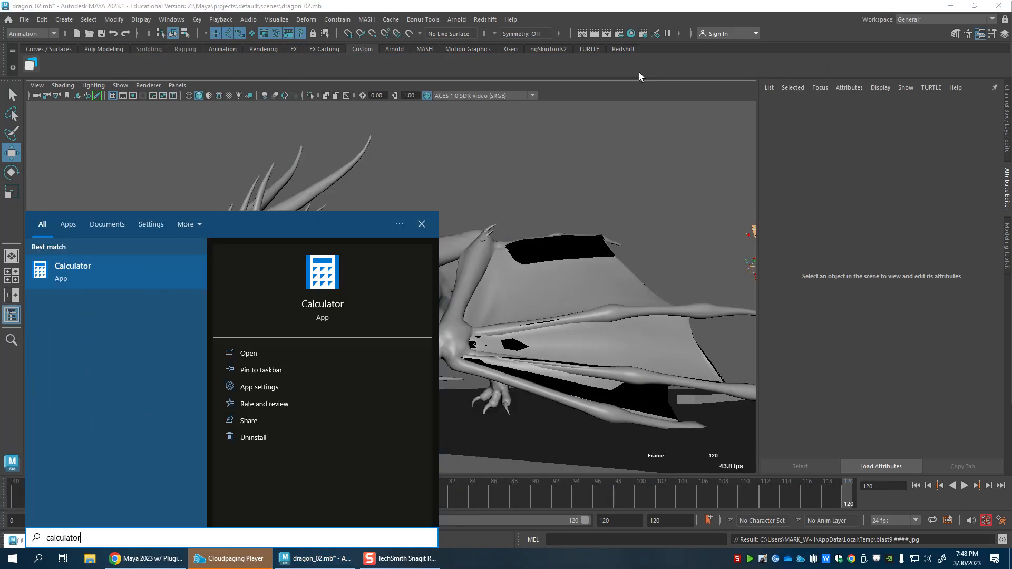
pyautogui.press('Return')
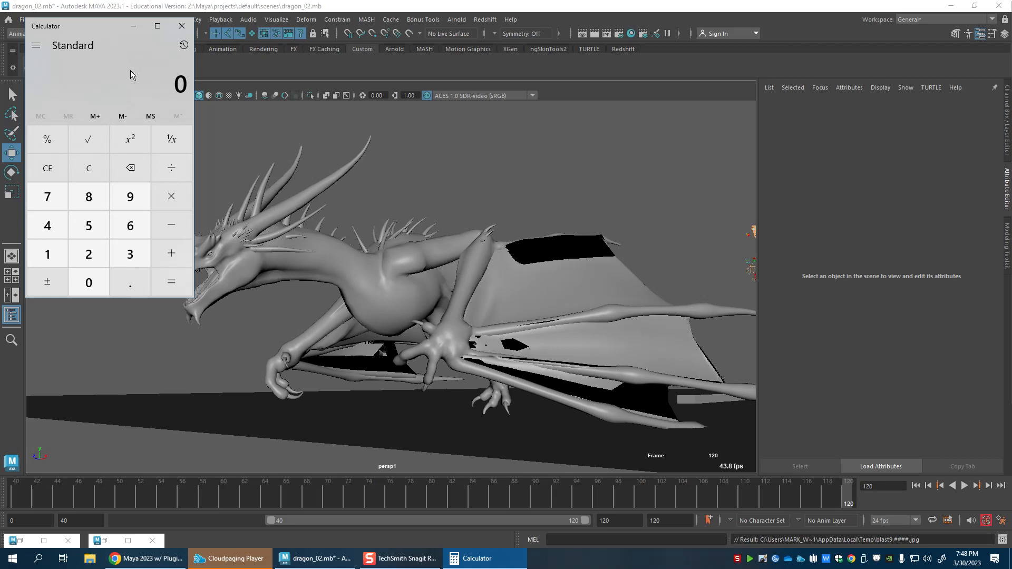
pyautogui.write('10/24')
pyautogui.press('Return')
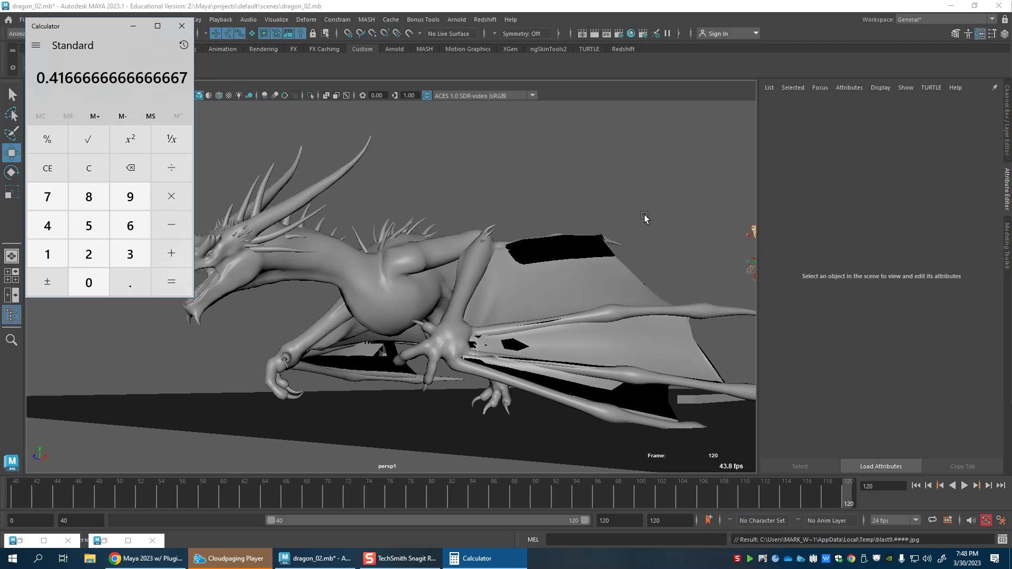
# Select all of the dragon's rig controls in the Side View window and preview the animation from frame 40.
pyautogui.click(662, 238)
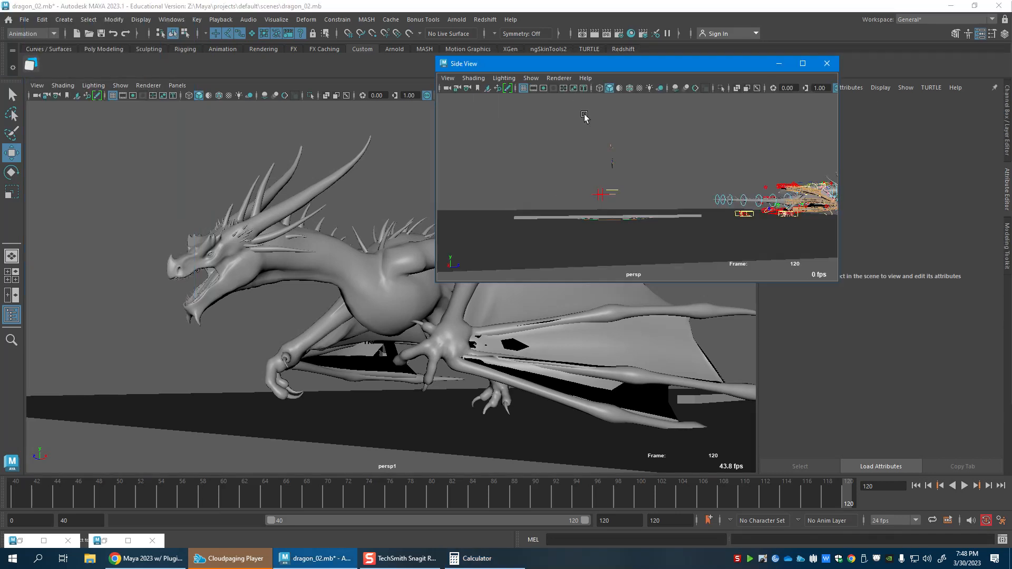
pyautogui.keyDown('alt'); pyautogui.moveTo(679, 187); pyautogui.dragTo(543, 206, button='middle'); pyautogui.keyUp('alt')
pyautogui.moveTo(569, 190); pyautogui.dragTo(867, 318)
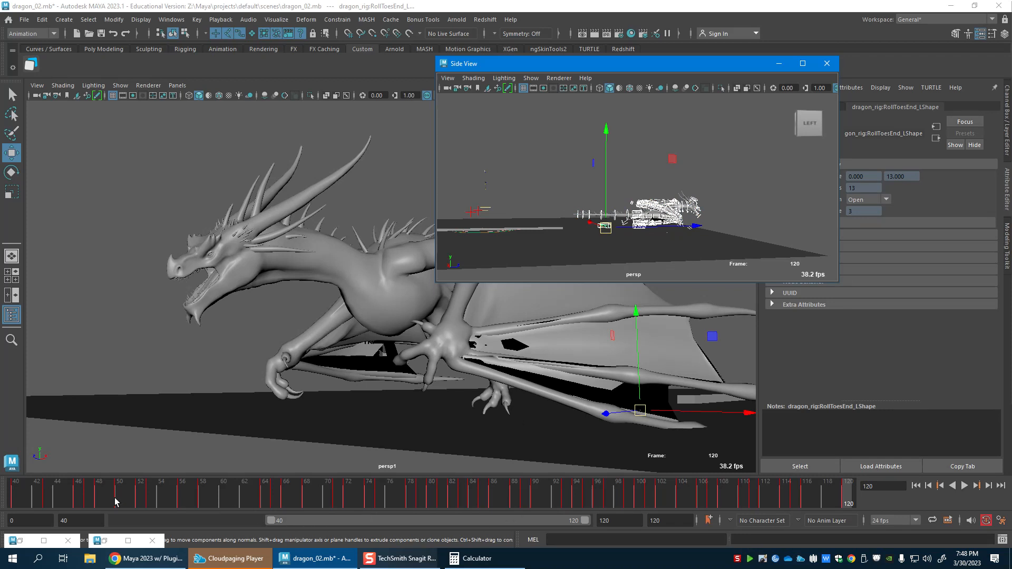
pyautogui.hotkey('alt', 'v')
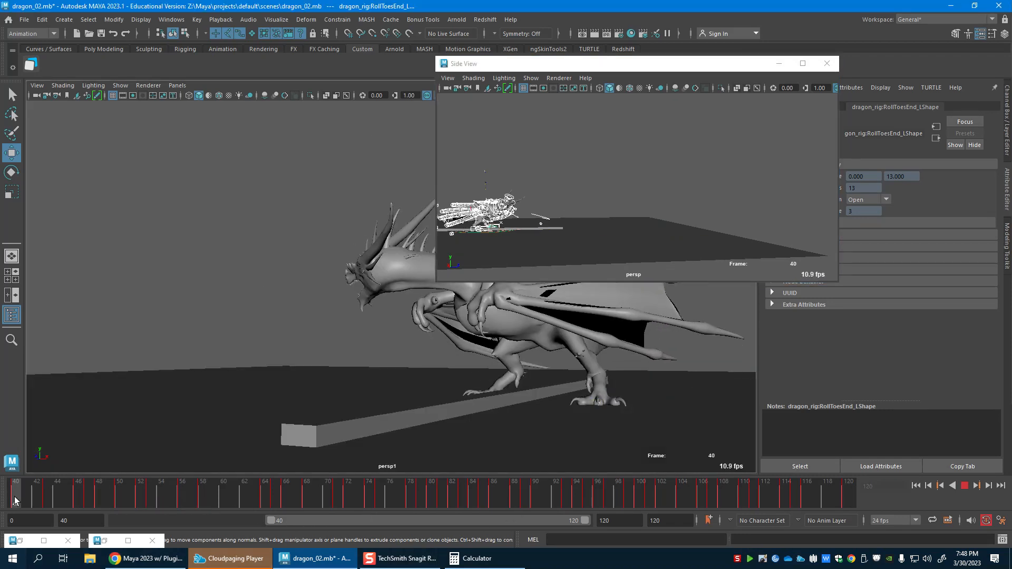
pyautogui.hotkey('alt', 'v')
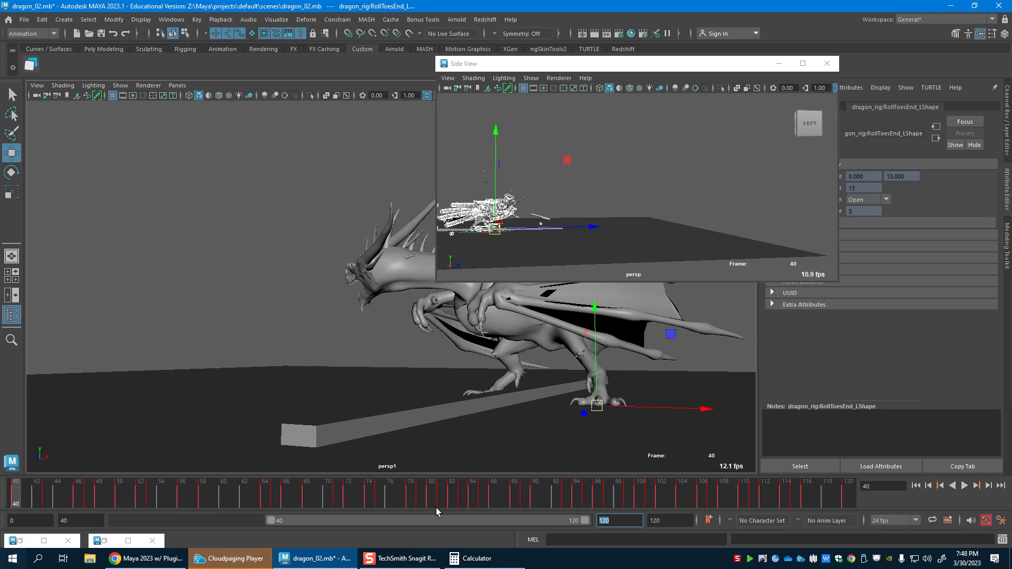
# Capture the time slider with the Snipping Tool, mark frame positions on it with the pen, and minimize the capture.
pyautogui.press('super')
pyautogui.write('snip')
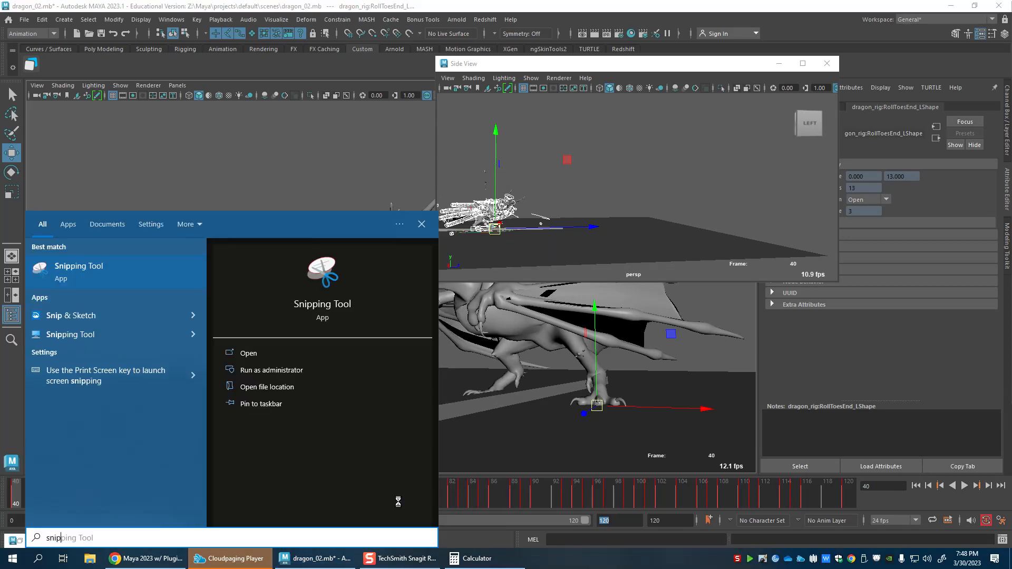
pyautogui.press('Return')
pyautogui.click(449, 126)
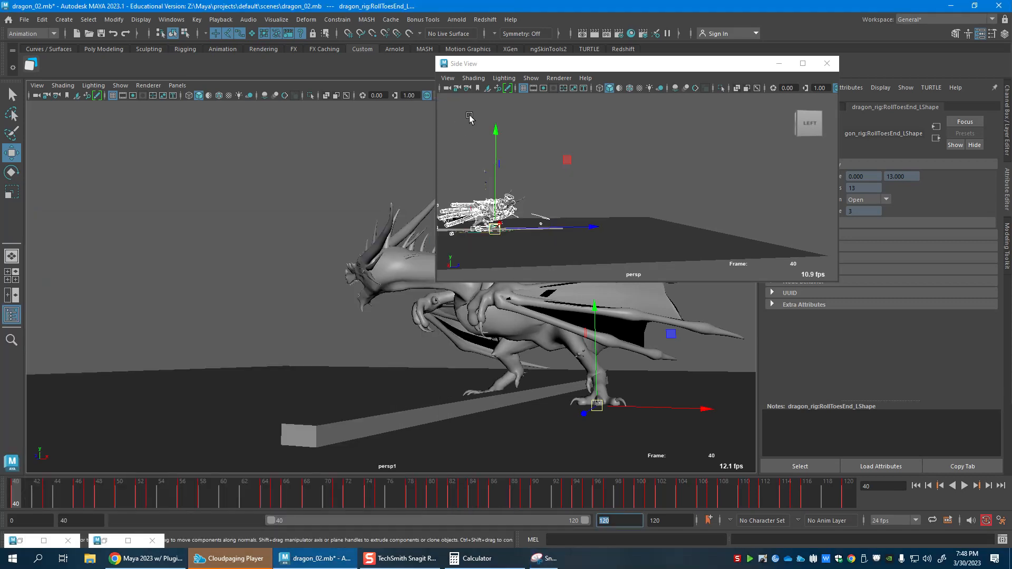
pyautogui.moveTo(15, 421); pyautogui.dragTo(854, 525)
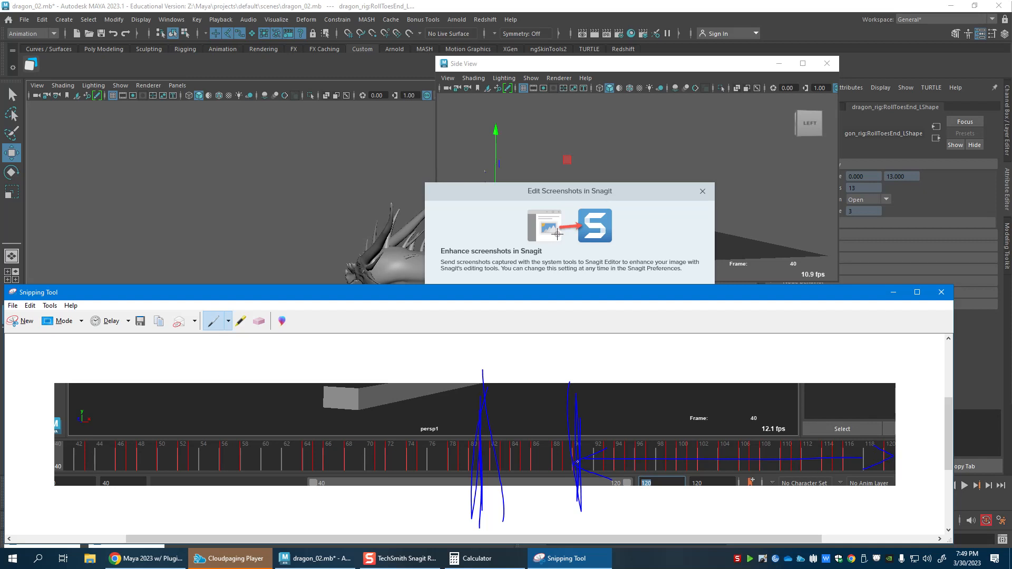
pyautogui.click(894, 295)
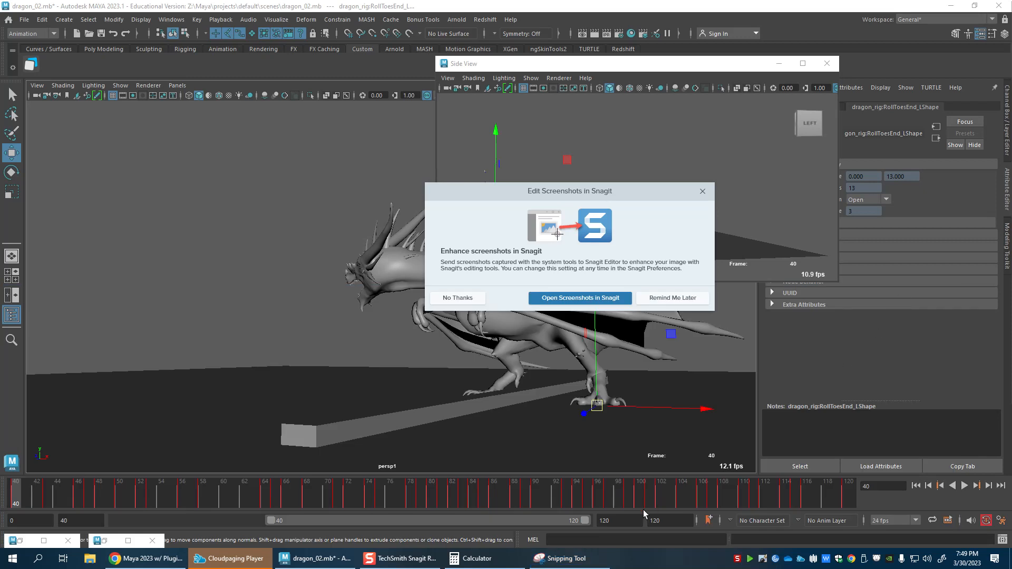
# Set the playback end to frame 150 and key all selected rig controls at frame 120.
pyautogui.moveTo(625, 520); pyautogui.dragTo(555, 516)
pyautogui.write('150')
pyautogui.press('Return')
pyautogui.click(619, 501)
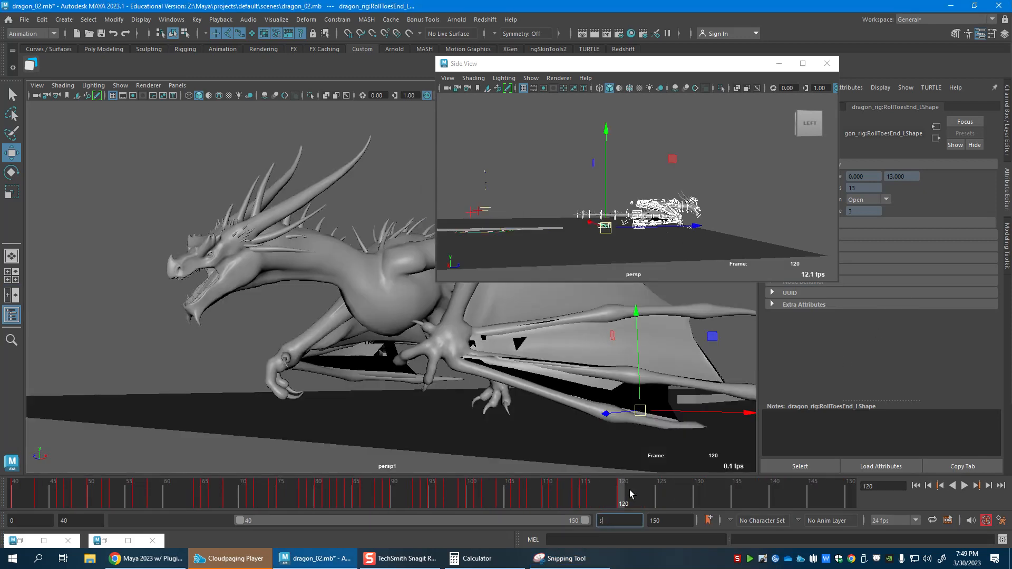
pyautogui.click(673, 68)
pyautogui.press('s')
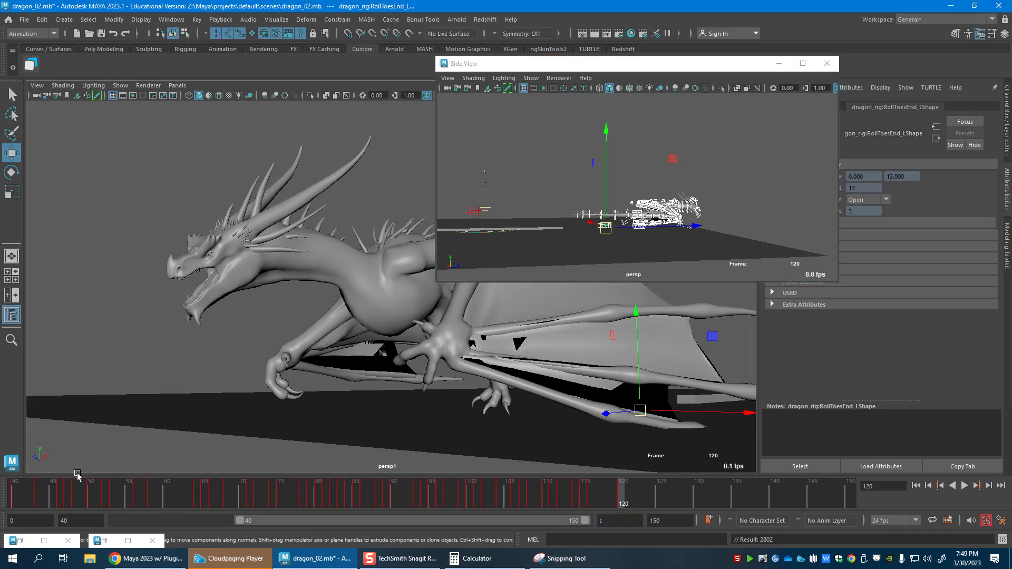
# Select the rig's keys from frame 40 to 120 and stretch the range to end at frame 150.
pyautogui.click(24, 502)
pyautogui.keyDown('shift'); pyautogui.moveTo(621, 495); pyautogui.dragTo(12, 495); pyautogui.keyUp('shift')
pyautogui.keyDown('shift'); pyautogui.moveTo(692, 509); pyautogui.dragTo(885, 503); pyautogui.keyUp('shift')
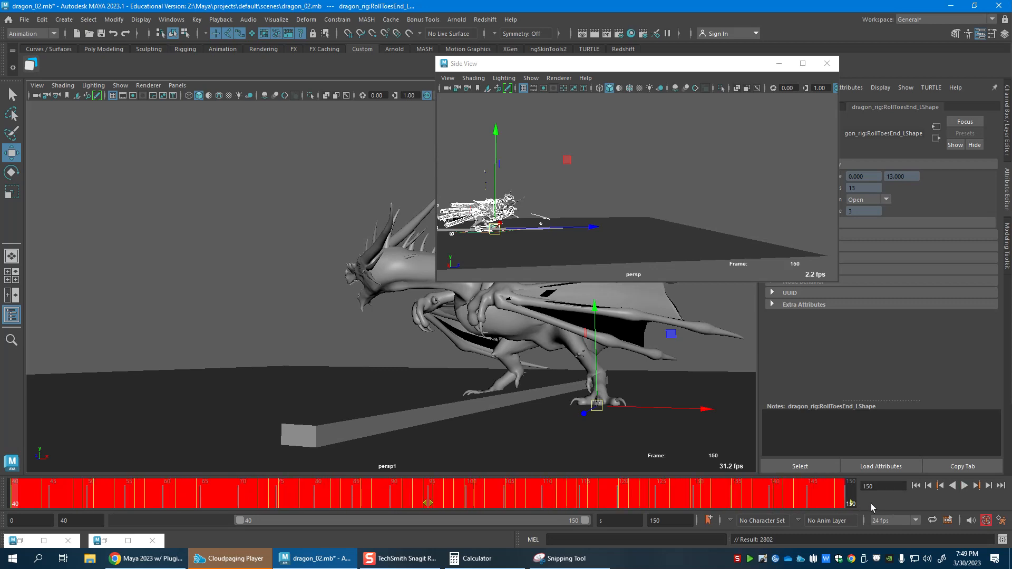
pyautogui.click(847, 503)
pyautogui.click(838, 504)
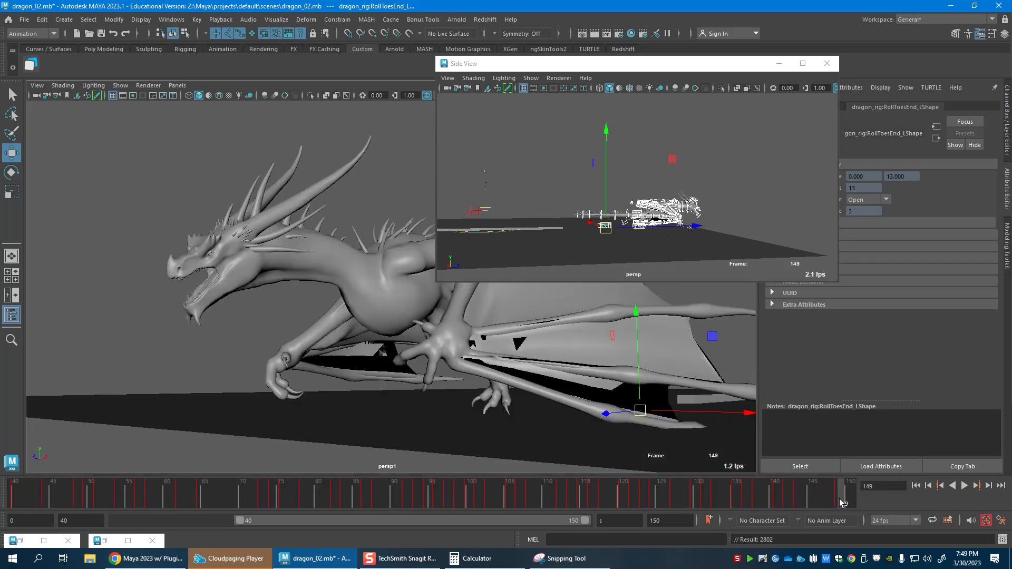
# Extend the playback end to frame 155, reselect the stretched keys, and snap them to whole frames.
pyautogui.write('155')
pyautogui.press('Return')
pyautogui.keyDown('shift'); pyautogui.moveTo(805, 501); pyautogui.dragTo(15, 498); pyautogui.keyUp('shift')
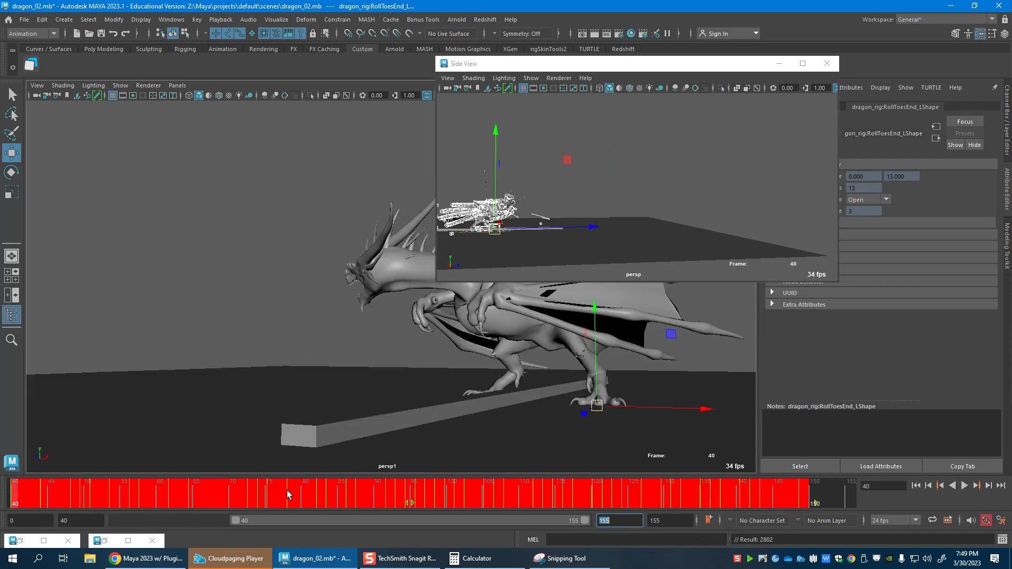
pyautogui.click(807, 502)
pyautogui.rightClick(807, 502)
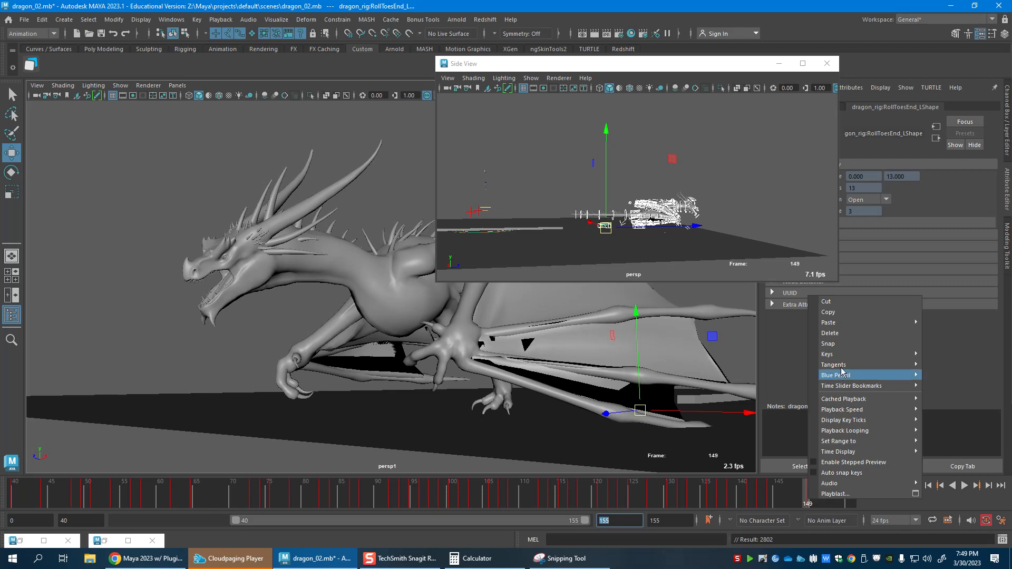
pyautogui.click(843, 346)
# Minimize the Side View window and play the retimed animation from frame 40 through the persp1 camera.
pyautogui.moveTo(789, 479); pyautogui.dragTo(15, 495)
pyautogui.click(779, 63)
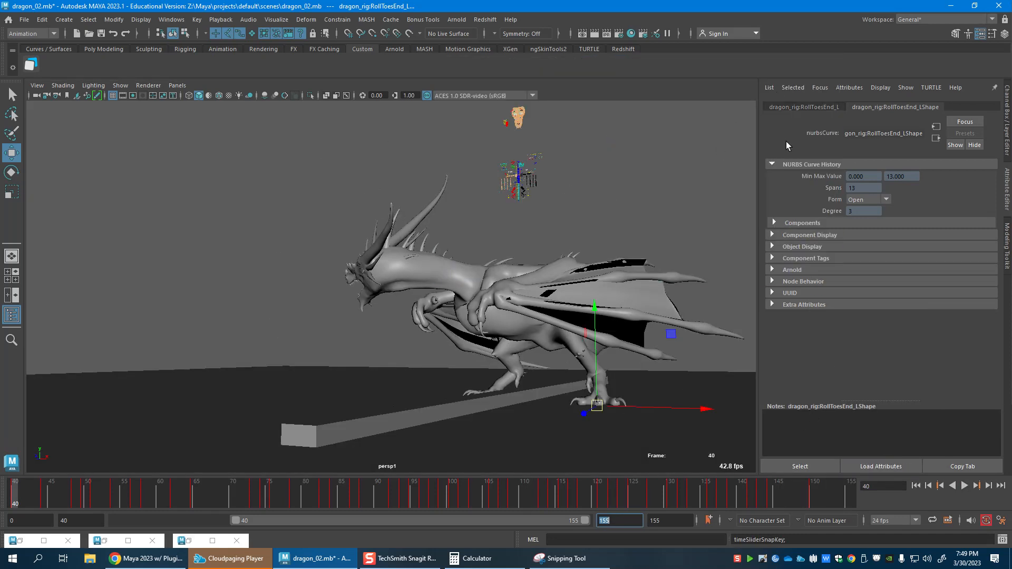
pyautogui.click(964, 486)
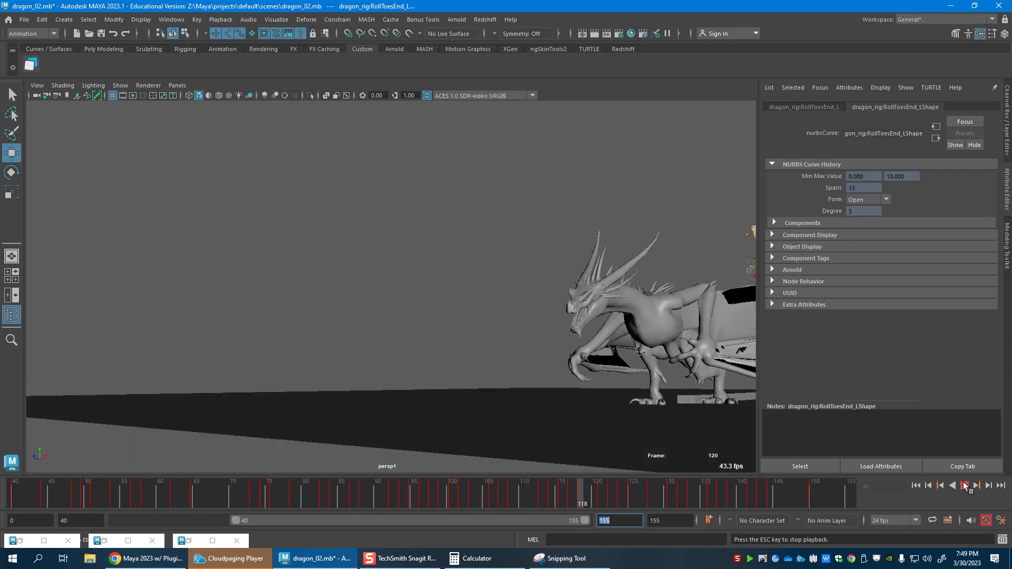
pyautogui.click(965, 485)
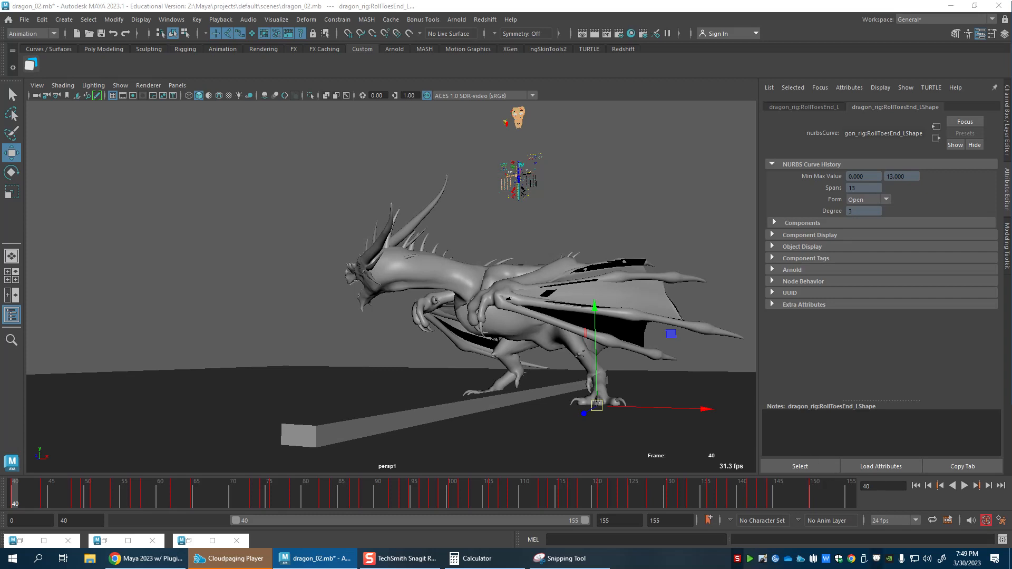
# Undo the snapping and stretching of the dragon's keys, back to the persp1 camera selection.
pyautogui.hotkey('ctrl', 'z')
pyautogui.hotkey('ctrl', 'z')
pyautogui.hotkey('ctrl', 'z')
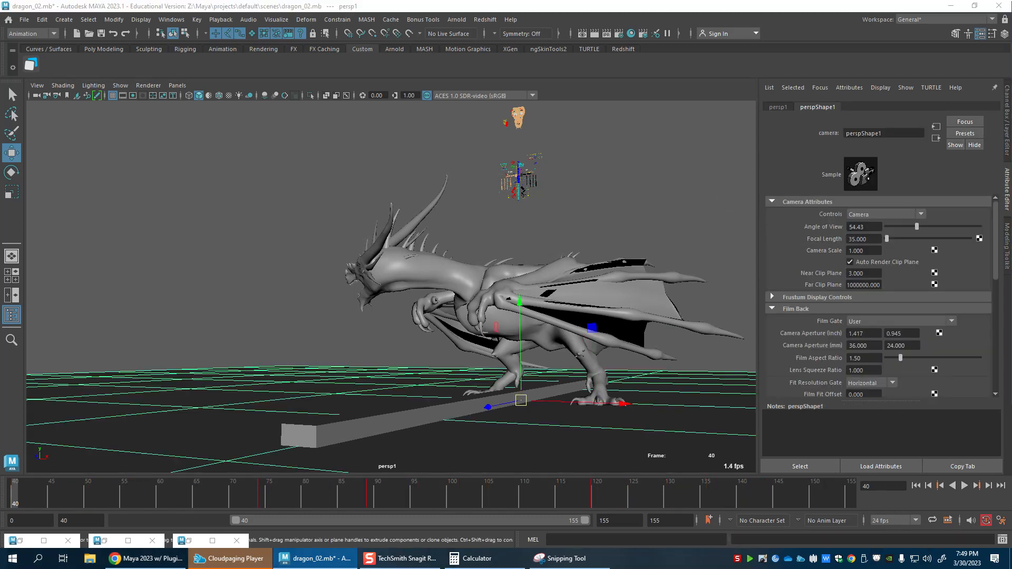
# Retime the persp1 camera keys by moving the frame 120 key to 155 and the frame 89 key to 100.
pyautogui.keyDown('shift'); pyautogui.click(596, 500); pyautogui.keyUp('shift')
pyautogui.moveTo(595, 500); pyautogui.dragTo(903, 513)
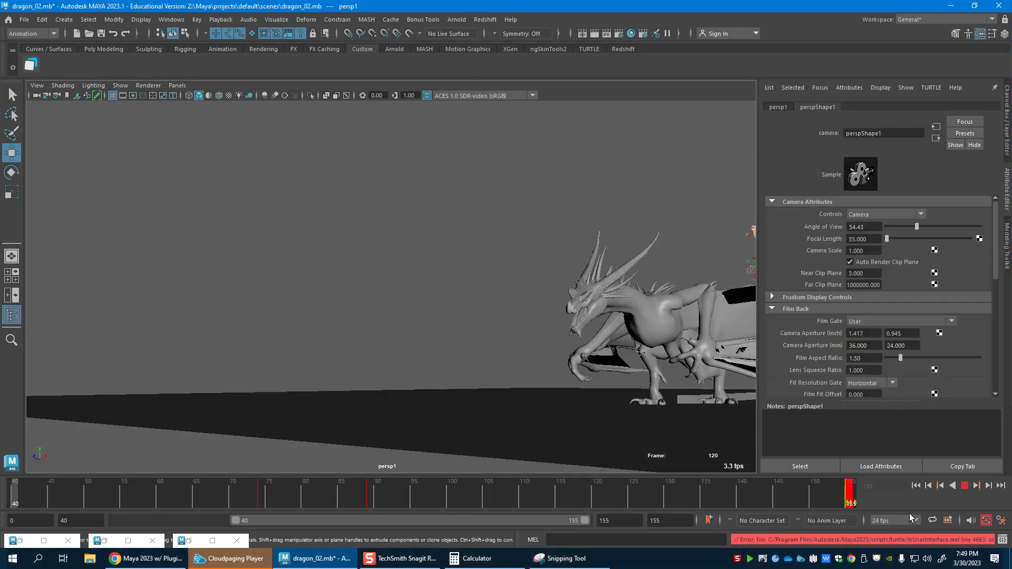
pyautogui.moveTo(656, 492); pyautogui.dragTo(626, 548)
pyautogui.keyDown('shift'); pyautogui.click(369, 502); pyautogui.keyUp('shift')
pyautogui.keyDown('shift'); pyautogui.click(524, 502); pyautogui.keyUp('shift')
pyautogui.moveTo(524, 502); pyautogui.dragTo(895, 514)
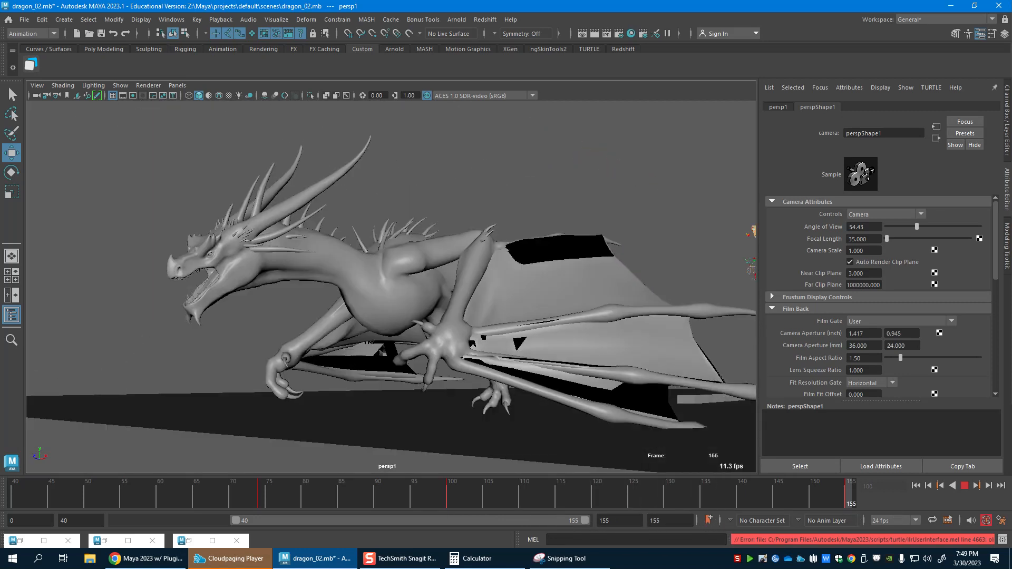
# Adjust the tangents of the persp1 camera keys in the Graph Editor and play the animation to check the camera move.
pyautogui.hotkey('alt', 'v')
pyautogui.moveTo(846, 494); pyautogui.dragTo(850, 495)
pyautogui.press('g')
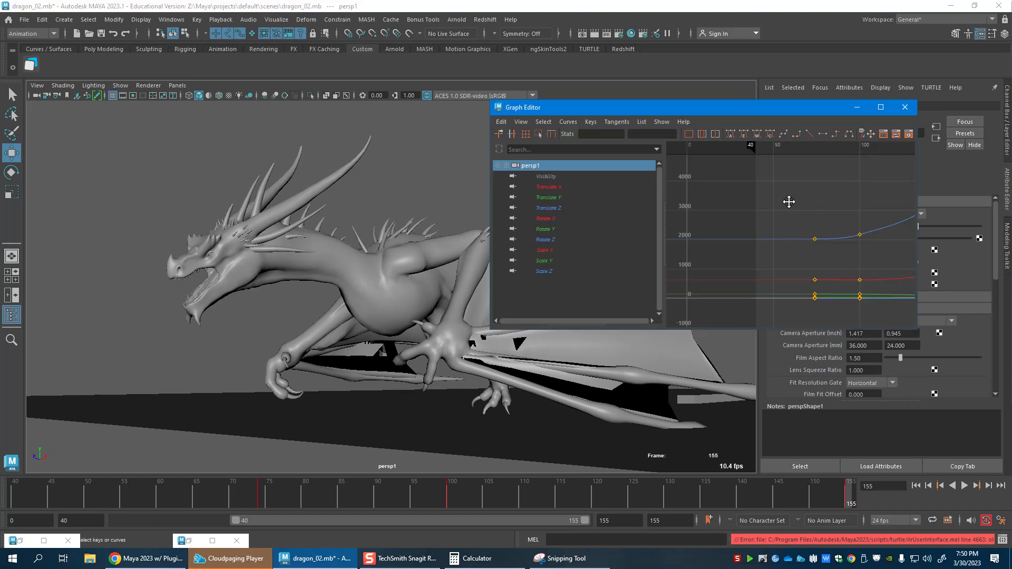
pyautogui.keyDown('alt'); pyautogui.moveTo(812, 206); pyautogui.dragTo(752, 212, button='middle'); pyautogui.keyUp('alt')
pyautogui.scroll(-3, 752, 211)
pyautogui.click(785, 135)
pyautogui.moveTo(787, 200); pyautogui.dragTo(797, 229)
pyautogui.moveTo(799, 228); pyautogui.dragTo(799, 228, button='middle')
pyautogui.click(857, 107)
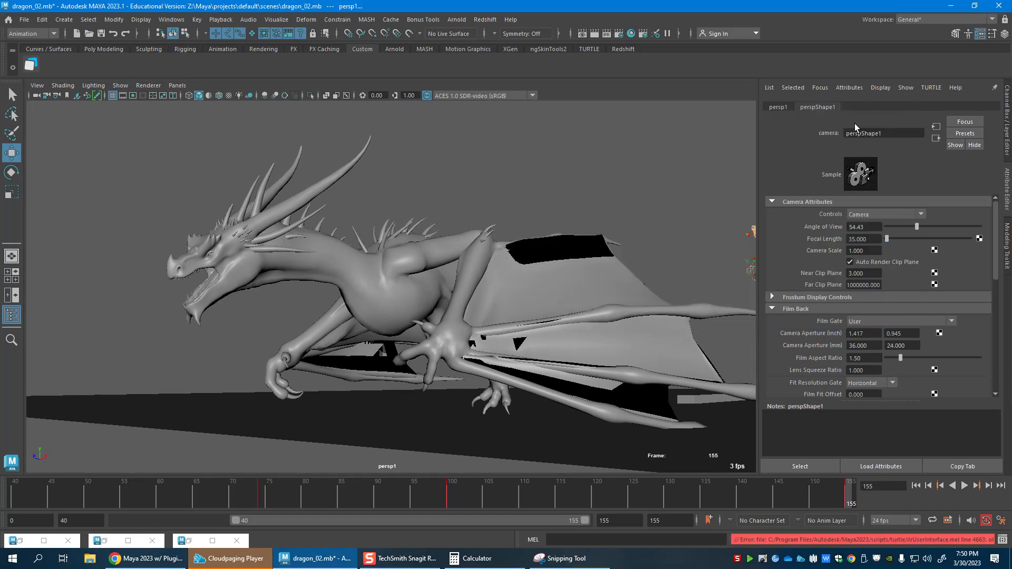
pyautogui.hotkey('alt', 'v')
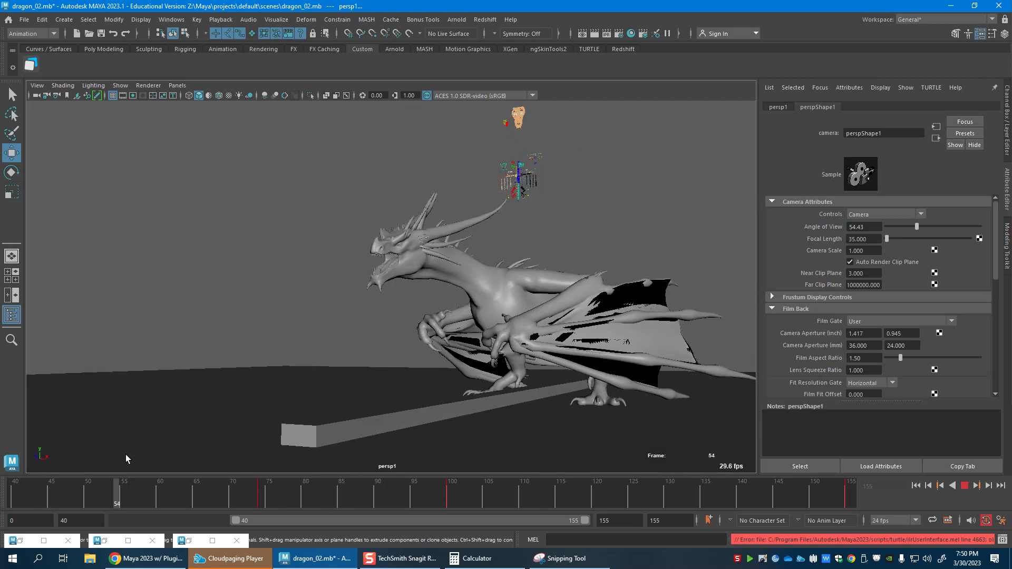
pyautogui.click(288, 476)
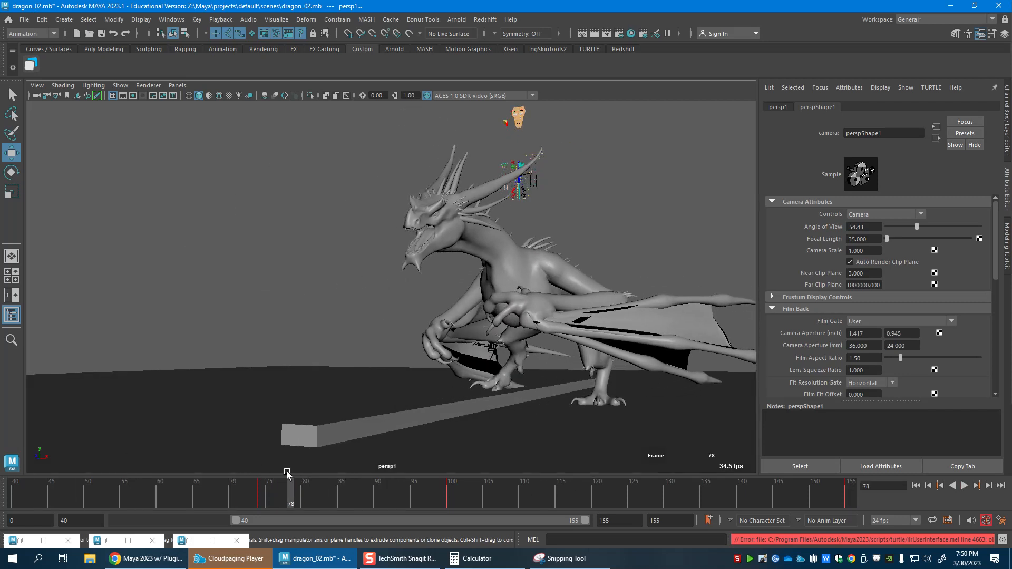
# Select the dragon's RootX_M control in the Side View and play the animation, stopping at frame 86.
pyautogui.click(188, 541)
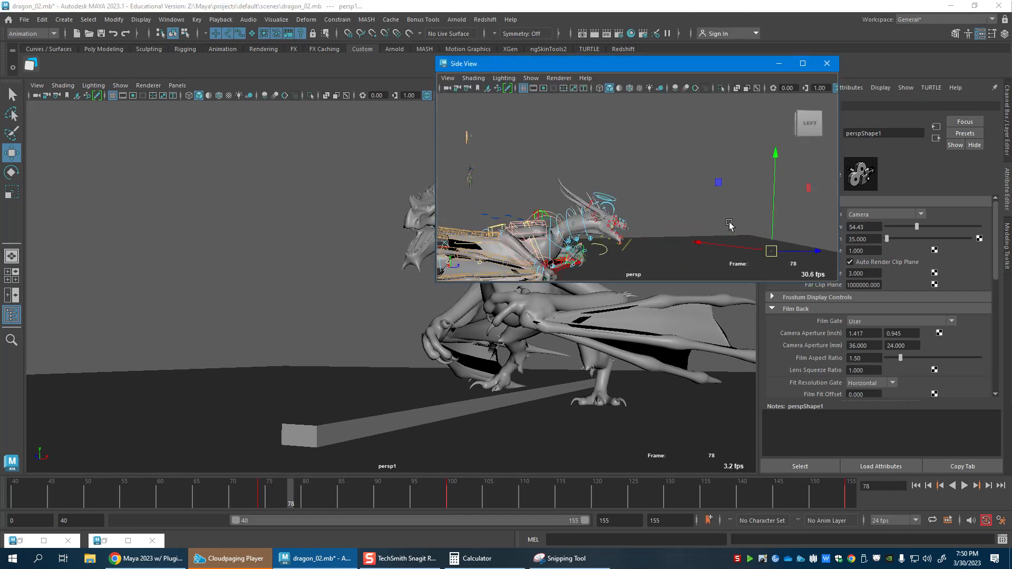
pyautogui.click(598, 186)
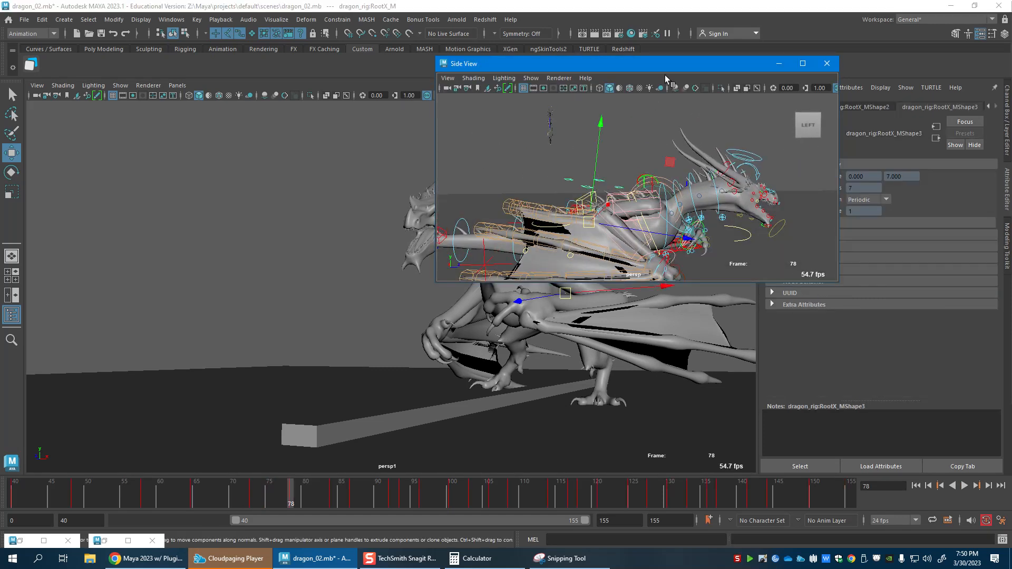
pyautogui.moveTo(1000, 89); pyautogui.dragTo(1008, 272)
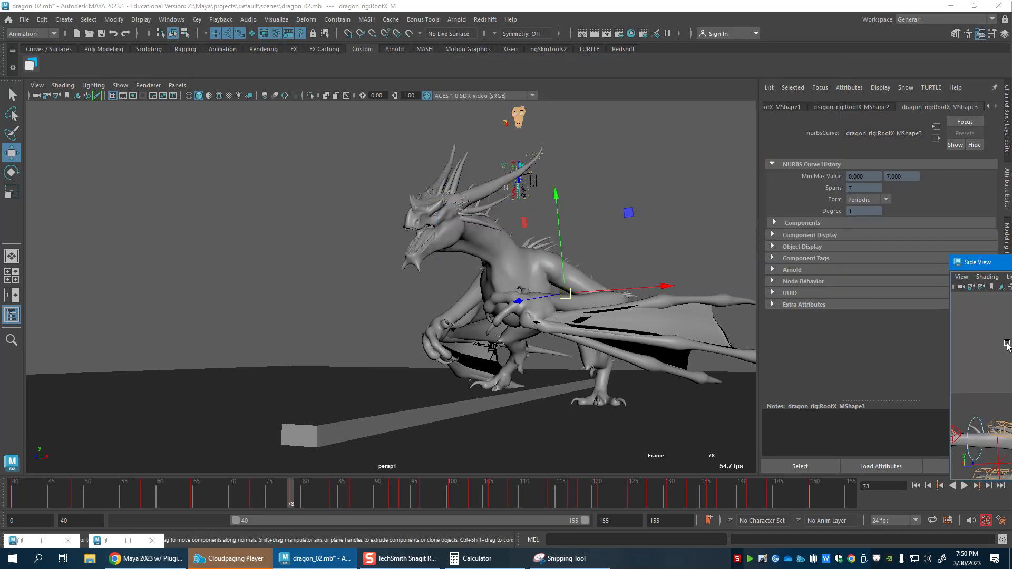
pyautogui.hotkey('alt', 'v')
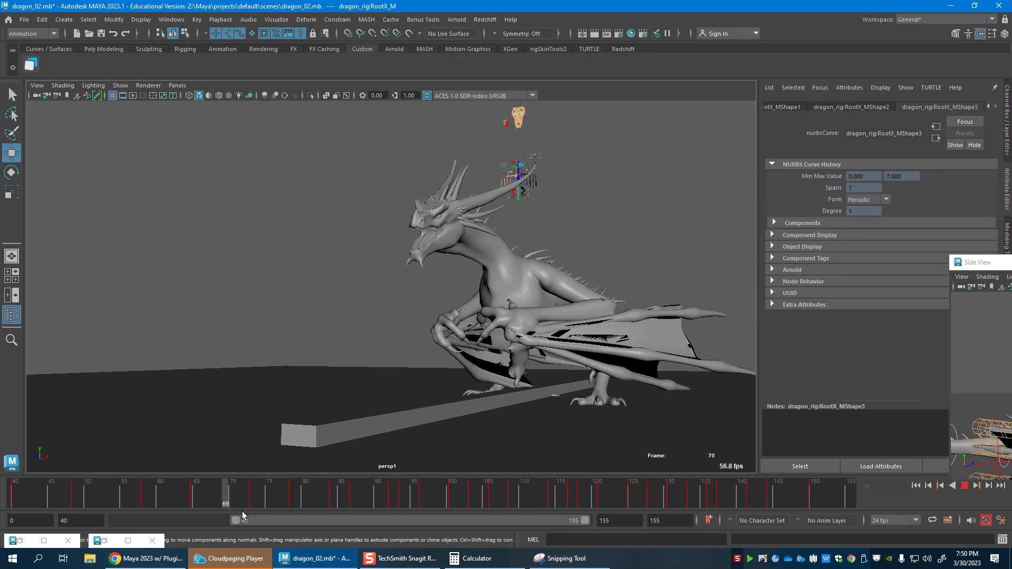
pyautogui.moveTo(302, 524); pyautogui.dragTo(352, 512)
pyautogui.moveTo(1007, 262); pyautogui.dragTo(222, 117)
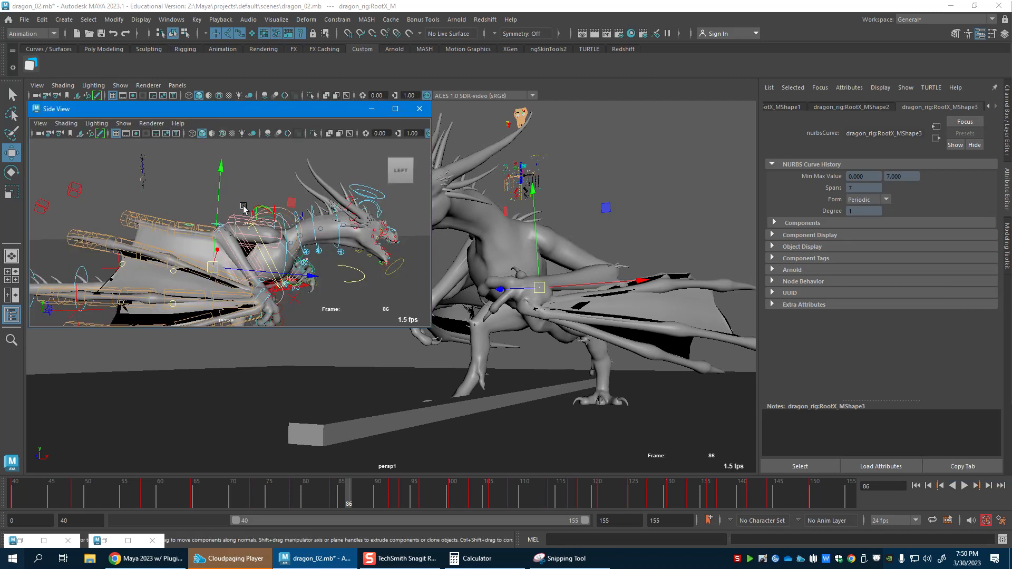
# Select RootX_M's Translate Y keys around frame 86 in the Graph Editor, minimize the Side View, and play the animation.
pyautogui.press('g')
pyautogui.click(586, 197)
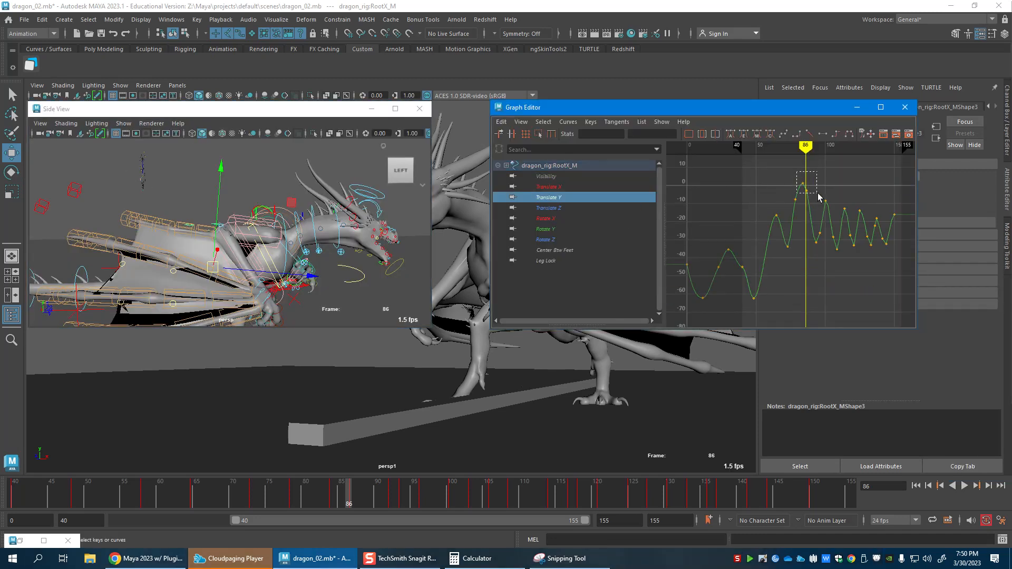
pyautogui.moveTo(819, 196); pyautogui.dragTo(818, 196)
pyautogui.moveTo(775, 106); pyautogui.dragTo(947, 114)
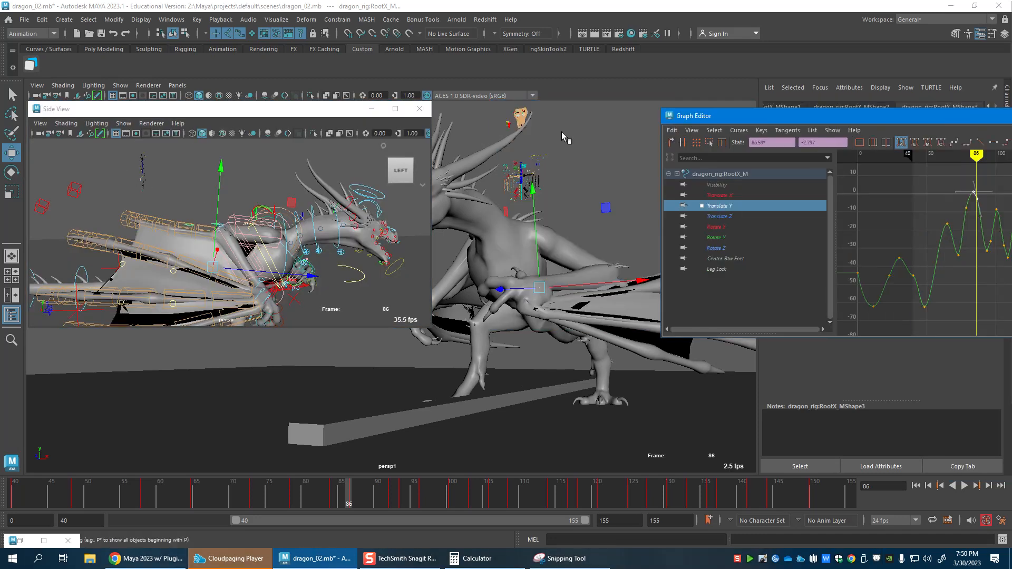
pyautogui.click(371, 113)
pyautogui.hotkey('alt', 'v')
pyautogui.click(350, 505)
# Try to scale the Translate Y peak keys of RootX_M around frame 86.
pyautogui.moveTo(956, 176); pyautogui.dragTo(982, 215)
pyautogui.keyDown('alt'); pyautogui.moveTo(968, 227); pyautogui.dragTo(946, 248, button='middle'); pyautogui.keyUp('alt')
pyautogui.press('r')
pyautogui.hotkey('ctrl', 'z')
# Adjust RootX_M's selected Translate Y peak keys around frame 86 and scrub the animation to frame 93.
pyautogui.moveTo(926, 120); pyautogui.dragTo(288, 79)
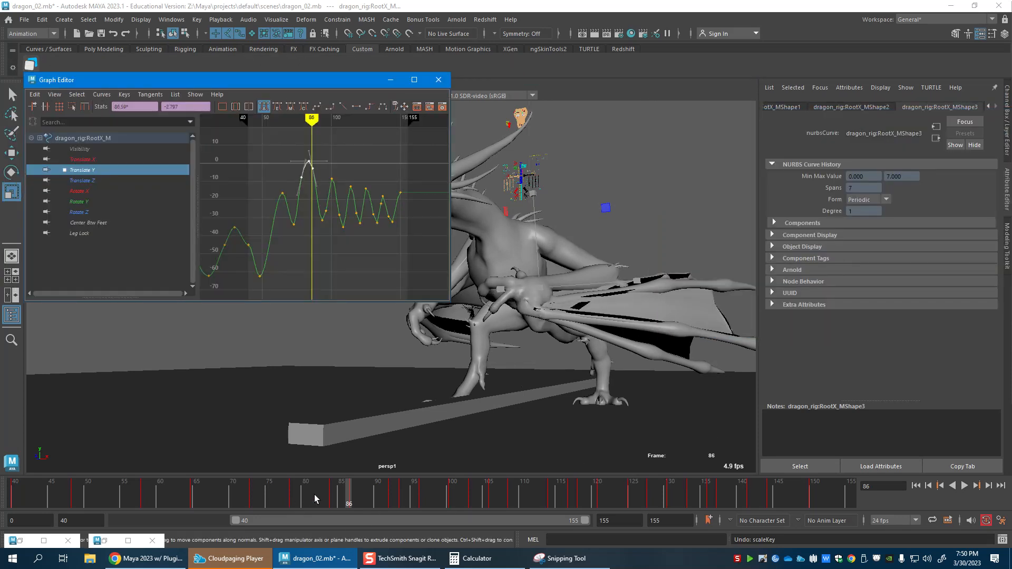
pyautogui.moveTo(316, 499)
pyautogui.mouseDown()
pyautogui.moveTo(157, 505)
pyautogui.moveTo(239, 523)
pyautogui.moveTo(352, 511)
pyautogui.moveTo(305, 513)
pyautogui.moveTo(327, 513)
pyautogui.mouseUp()
pyautogui.moveTo(303, 201); pyautogui.dragTo(303, 209, button='middle')
pyautogui.moveTo(324, 506)
pyautogui.mouseDown()
pyautogui.moveTo(305, 504)
pyautogui.moveTo(399, 514)
pyautogui.mouseUp()
# Select the IKSpine3_M control in the Side View and minimize the Side View and Graph Editor windows.
pyautogui.click(105, 541)
pyautogui.keyDown('alt'); pyautogui.moveTo(310, 245); pyautogui.dragTo(280, 296); pyautogui.keyUp('alt')
pyautogui.click(292, 300)
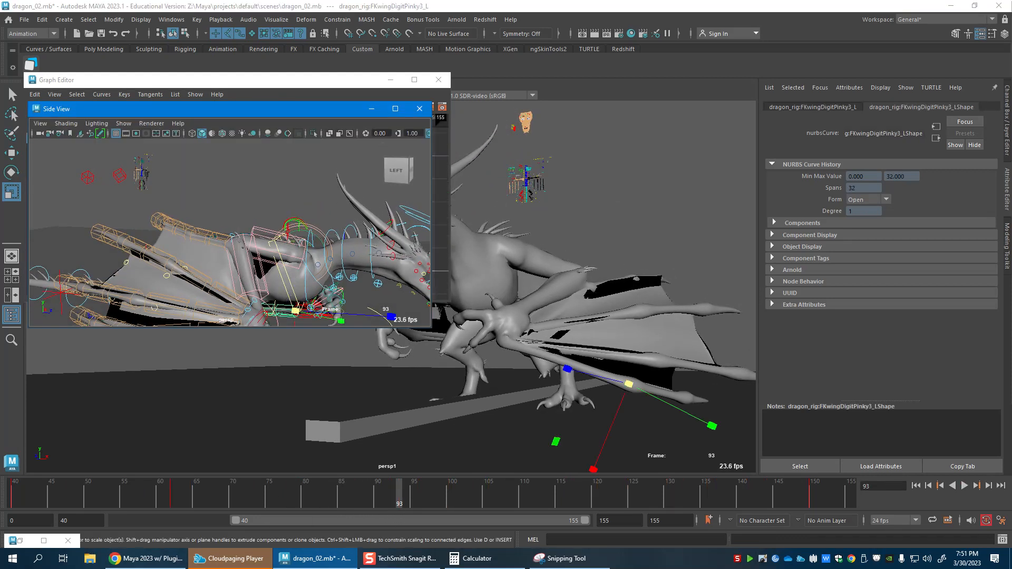
pyautogui.click(288, 289)
pyautogui.click(371, 108)
pyautogui.click(391, 80)
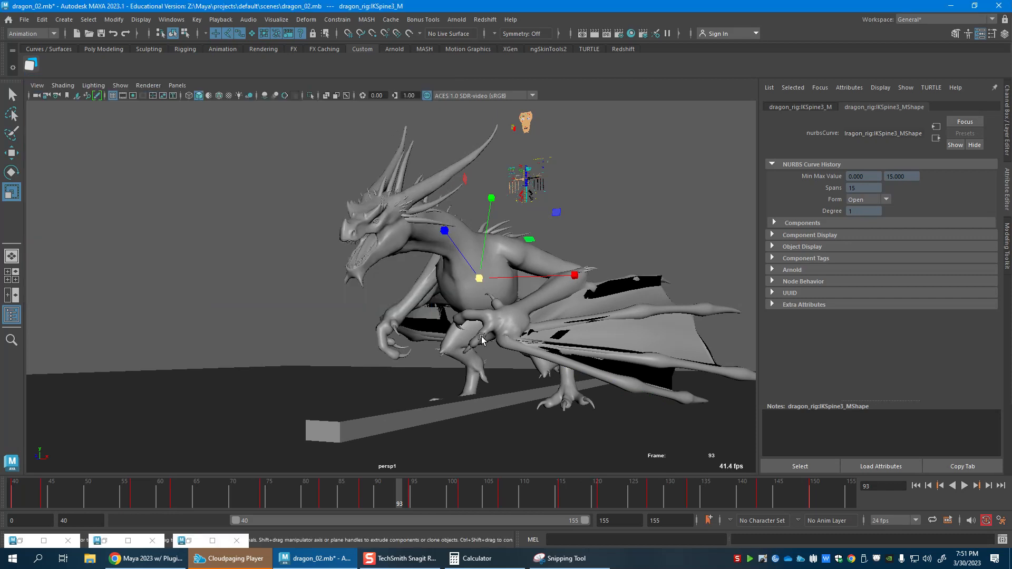
# Pose the dragon's chest at frame 50 by rotating the IKSpine3_M control and moving it lower and forward.
pyautogui.press('w')
pyautogui.moveTo(307, 498); pyautogui.dragTo(220, 504)
pyautogui.press('e')
pyautogui.moveTo(459, 294); pyautogui.dragTo(469, 377)
pyautogui.moveTo(123, 498); pyautogui.dragTo(87, 518)
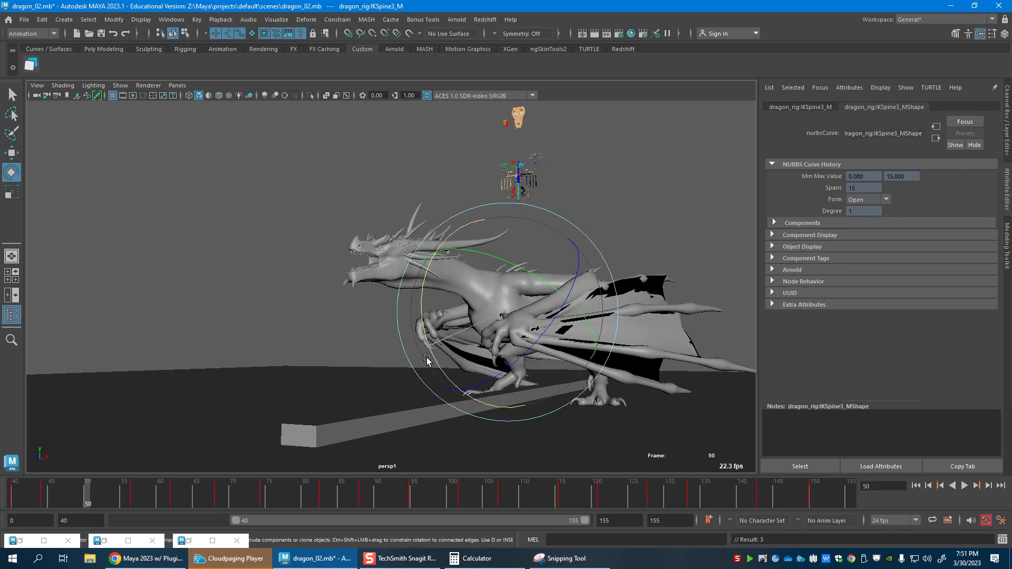
pyautogui.press('w')
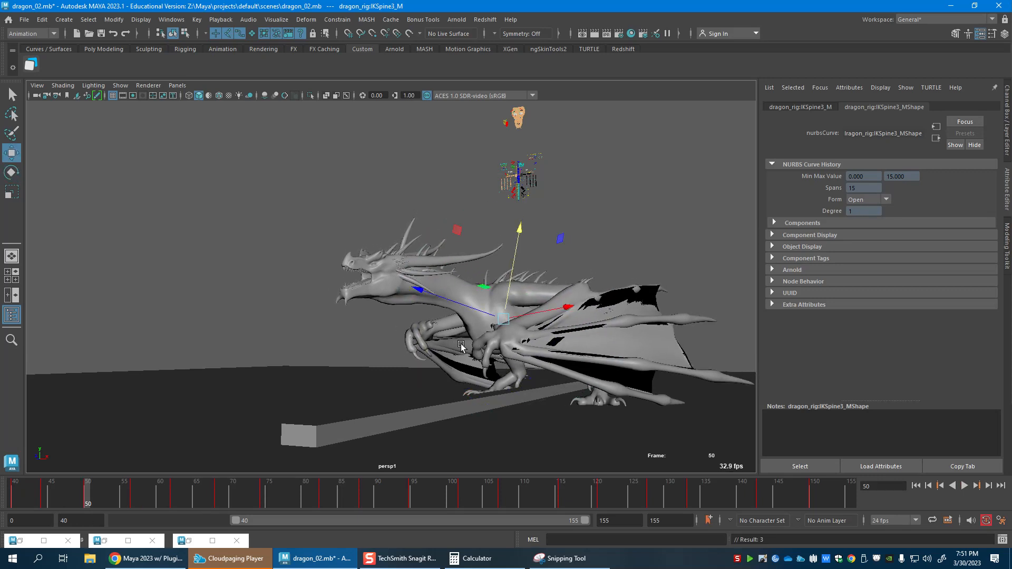
pyautogui.moveTo(138, 501); pyautogui.dragTo(88, 518)
pyautogui.press('e')
pyautogui.moveTo(582, 354); pyautogui.dragTo(266, 469)
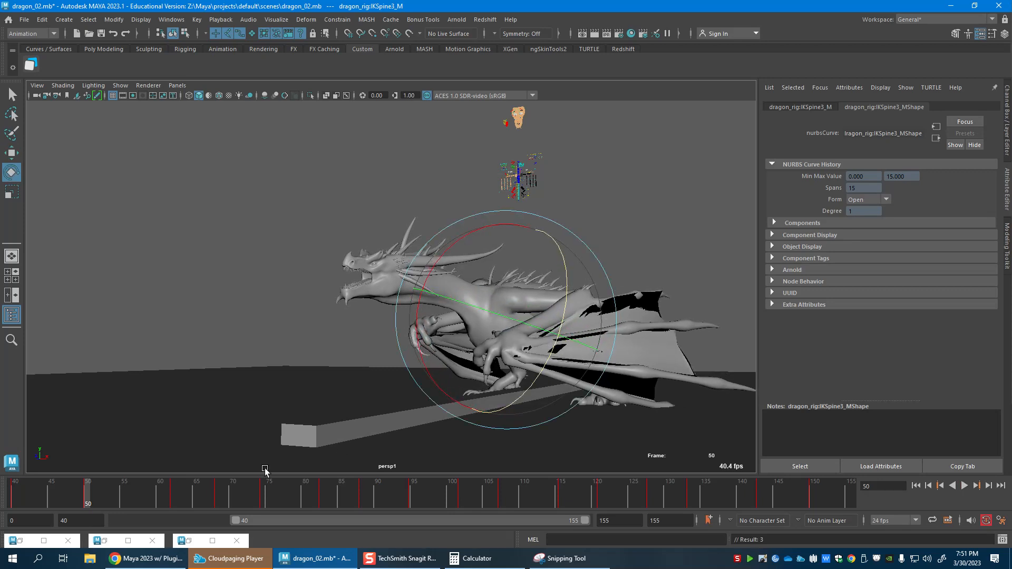
# Play the animation, stop at frame 68, and reposition the IKSpine3_M control there.
pyautogui.hotkey('alt', 'v')
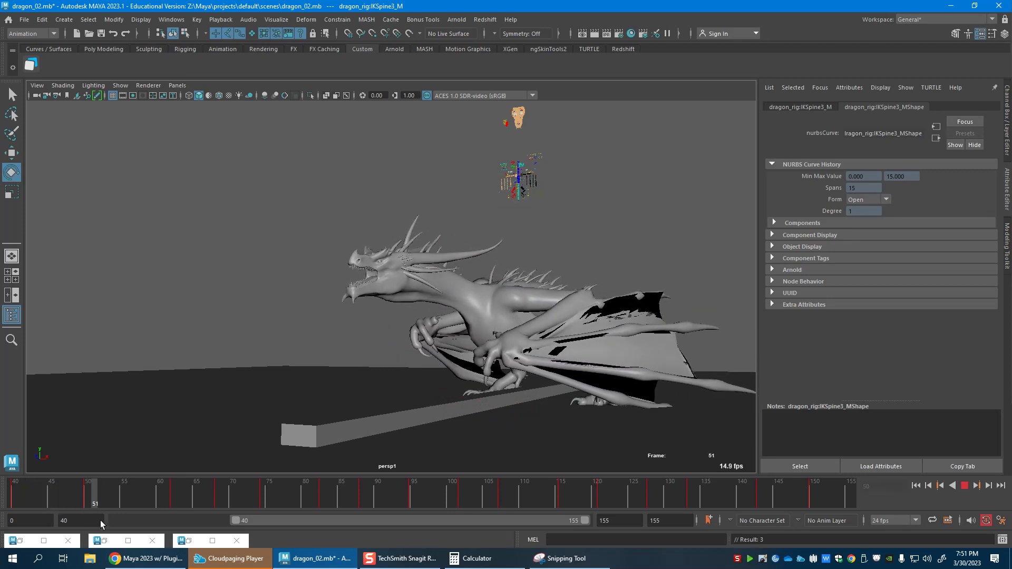
pyautogui.click(219, 507)
pyautogui.moveTo(179, 501)
pyautogui.mouseDown()
pyautogui.moveTo(125, 502)
pyautogui.moveTo(218, 518)
pyautogui.mouseUp()
pyautogui.press('w')
pyautogui.moveTo(509, 271); pyautogui.dragTo(455, 337)
# Snap the IKSpine3_M key near frame 88 to a whole frame.
pyautogui.moveTo(228, 501); pyautogui.dragTo(363, 507)
pyautogui.press('e')
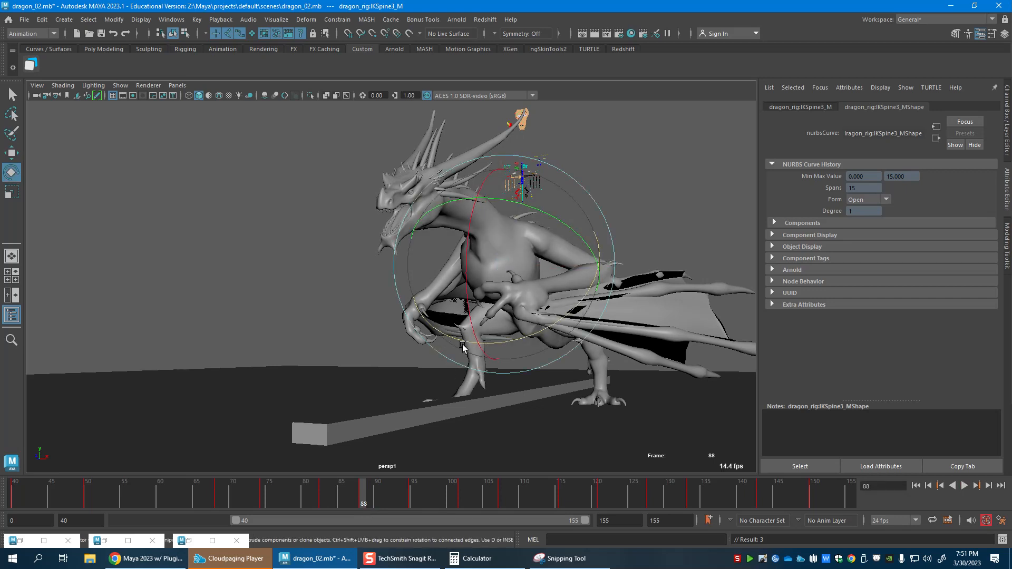
pyautogui.press('.')
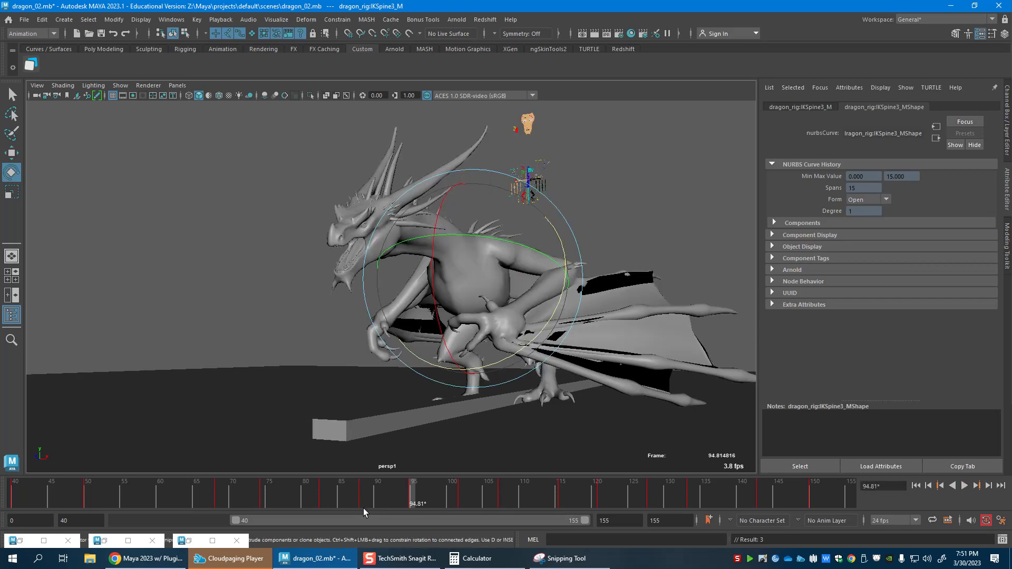
pyautogui.press(',')
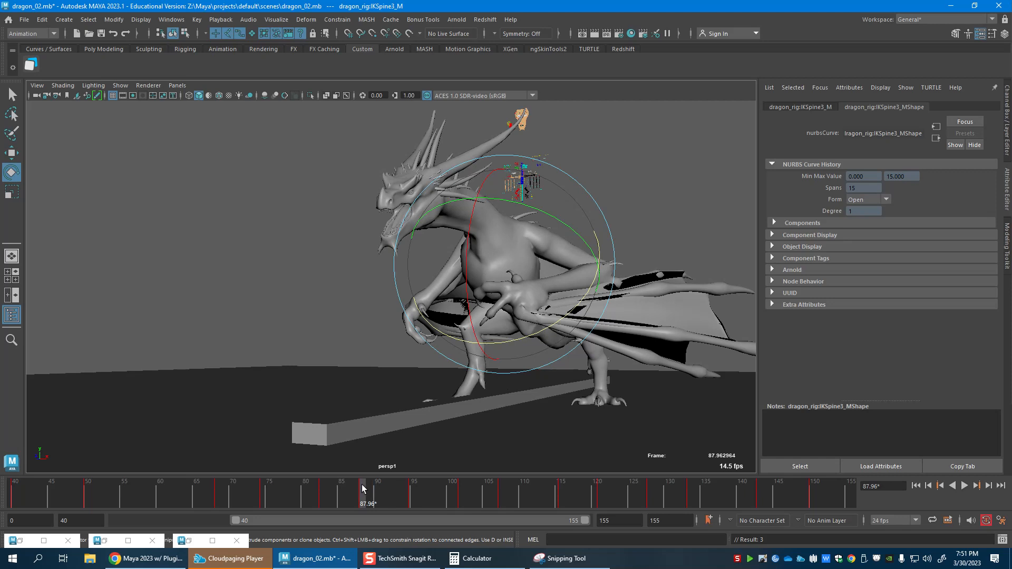
pyautogui.rightClick(365, 496)
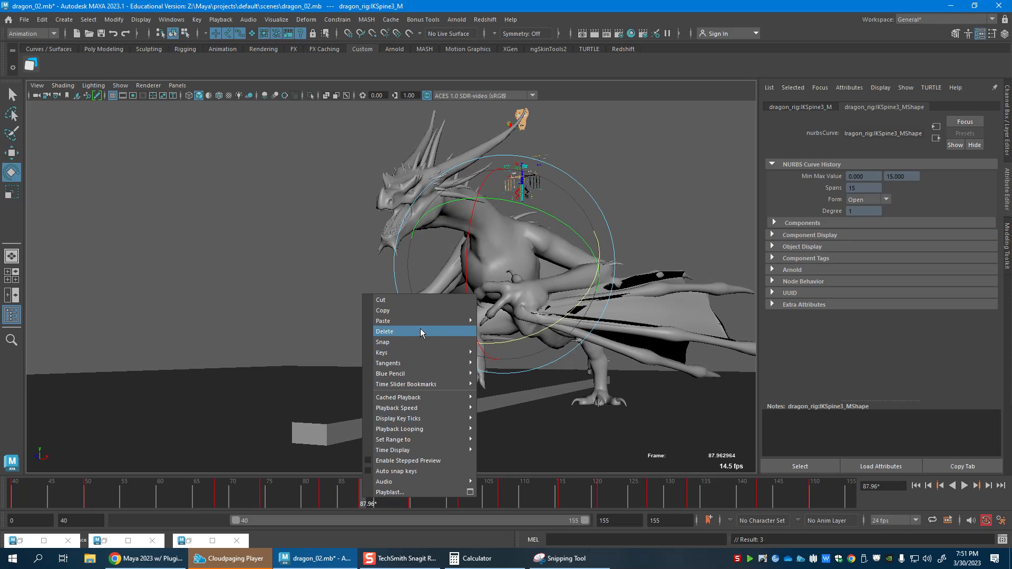
pyautogui.click(415, 343)
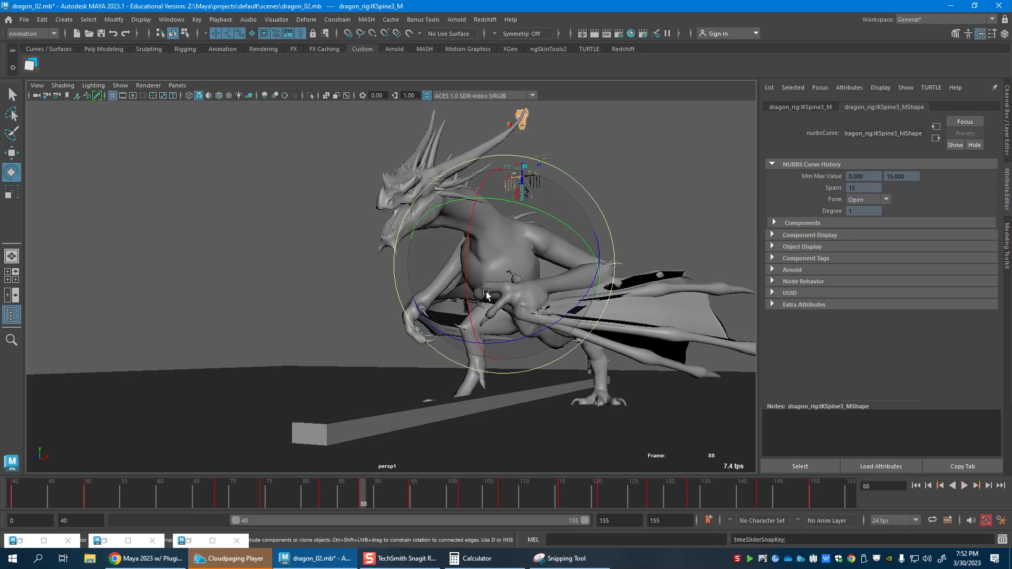
# Rotate and lower the IKSpine3_M control at frame 88, and delete its keys in the frame 73 to 86 range.
pyautogui.moveTo(467, 296); pyautogui.dragTo(477, 322)
pyautogui.press('w')
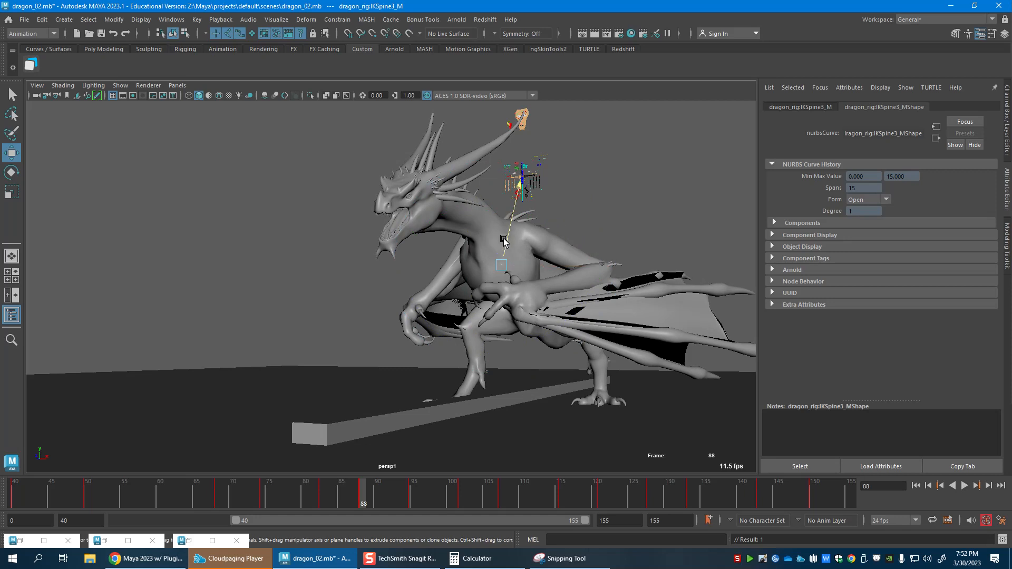
pyautogui.moveTo(503, 240); pyautogui.dragTo(502, 247)
pyautogui.moveTo(356, 492)
pyautogui.mouseDown()
pyautogui.moveTo(264, 502)
pyautogui.moveTo(299, 507)
pyautogui.moveTo(196, 505)
pyautogui.moveTo(256, 510)
pyautogui.moveTo(343, 498)
pyautogui.mouseUp()
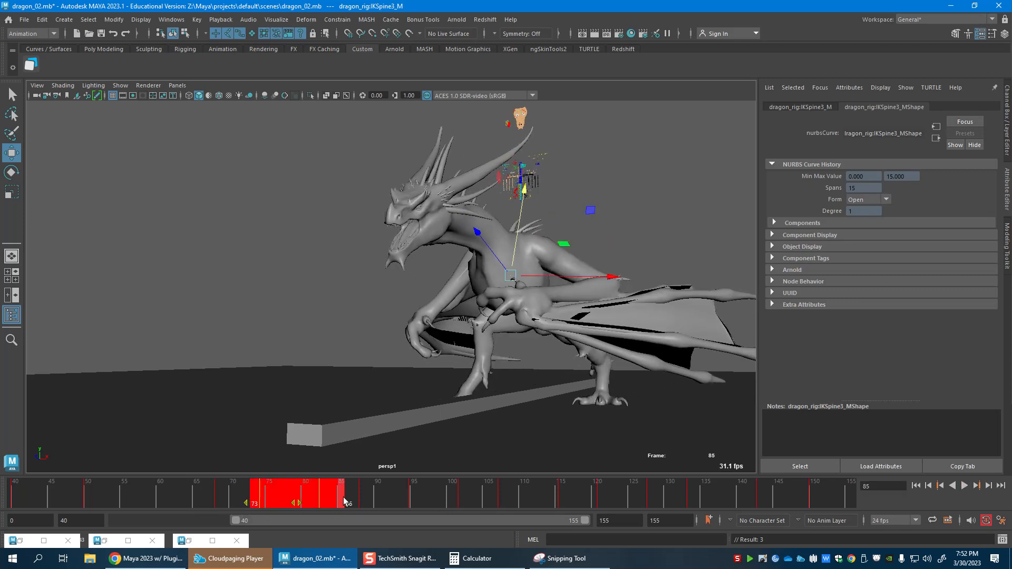
pyautogui.press('Delete')
# Rotate the IKSpine3_M control and move it forward at frame 97, and scrub back to frame 95.
pyautogui.moveTo(204, 492)
pyautogui.mouseDown()
pyautogui.moveTo(214, 504)
pyautogui.moveTo(428, 519)
pyautogui.mouseUp()
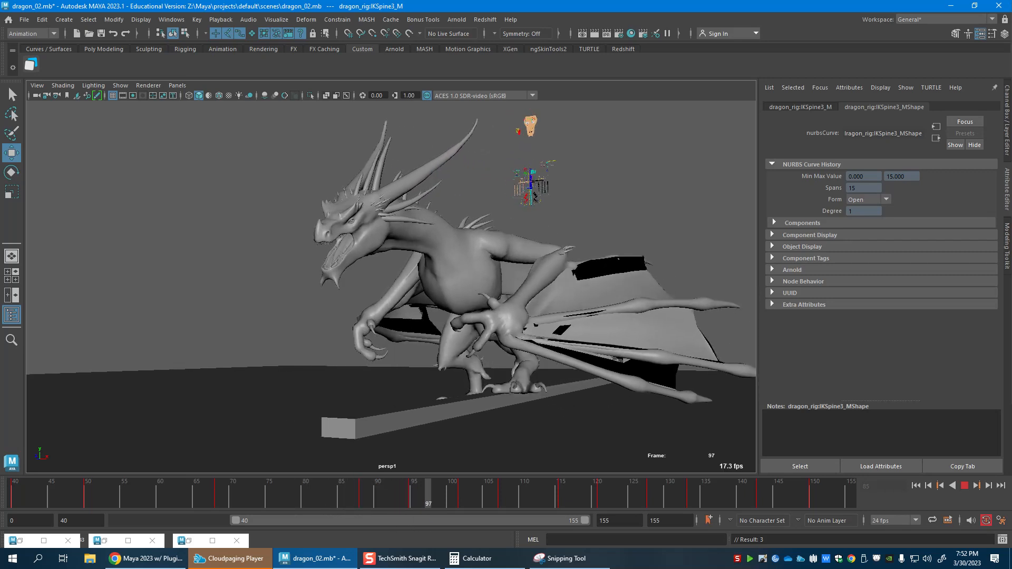
pyautogui.press('e')
pyautogui.moveTo(440, 309); pyautogui.dragTo(436, 321)
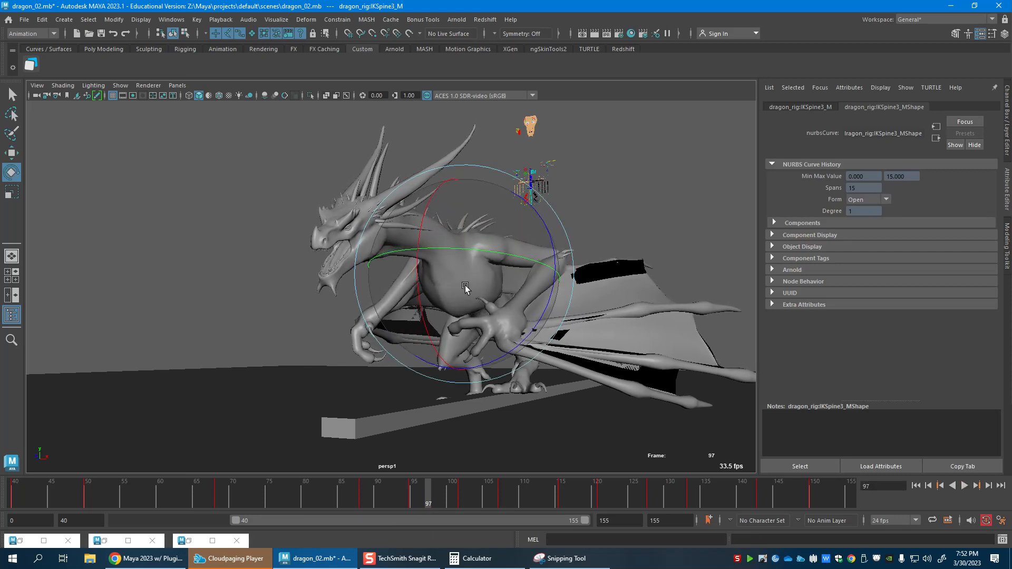
pyautogui.press('w')
pyautogui.moveTo(458, 261)
pyautogui.mouseDown()
pyautogui.moveTo(460, 273)
pyautogui.moveTo(441, 258)
pyautogui.mouseUp()
pyautogui.press('e')
pyautogui.moveTo(419, 331); pyautogui.dragTo(432, 367)
pyautogui.moveTo(420, 499)
pyautogui.mouseDown()
pyautogui.moveTo(329, 499)
pyautogui.moveTo(451, 504)
pyautogui.moveTo(380, 499)
pyautogui.moveTo(421, 501)
pyautogui.mouseUp()
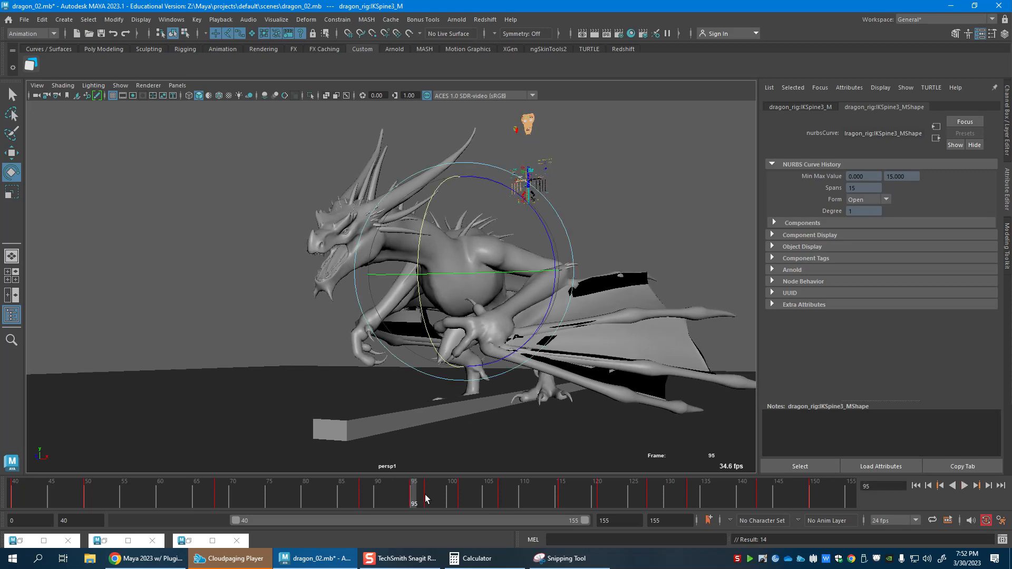
# Review the motion and refine the IKSpine3_M control's rotation and position at frame 94.
pyautogui.hotkey('alt', 'v')
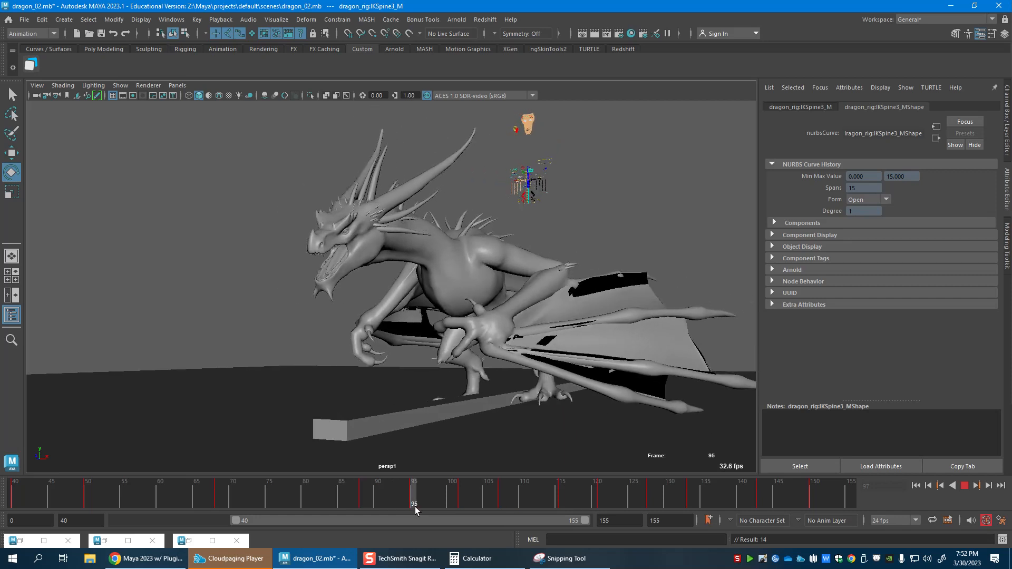
pyautogui.moveTo(325, 502); pyautogui.dragTo(407, 505)
pyautogui.moveTo(546, 343); pyautogui.dragTo(486, 314)
pyautogui.press('w')
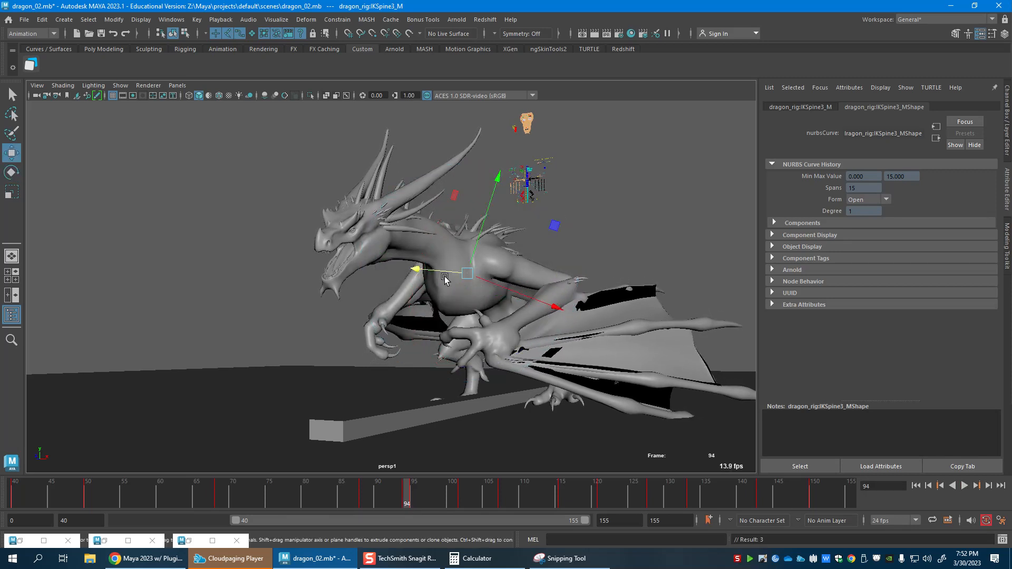
pyautogui.moveTo(475, 278); pyautogui.dragTo(471, 277)
# Lower the IKSpine3_M control at frame 109 and set a key.
pyautogui.moveTo(414, 500); pyautogui.dragTo(514, 506)
pyautogui.press('e')
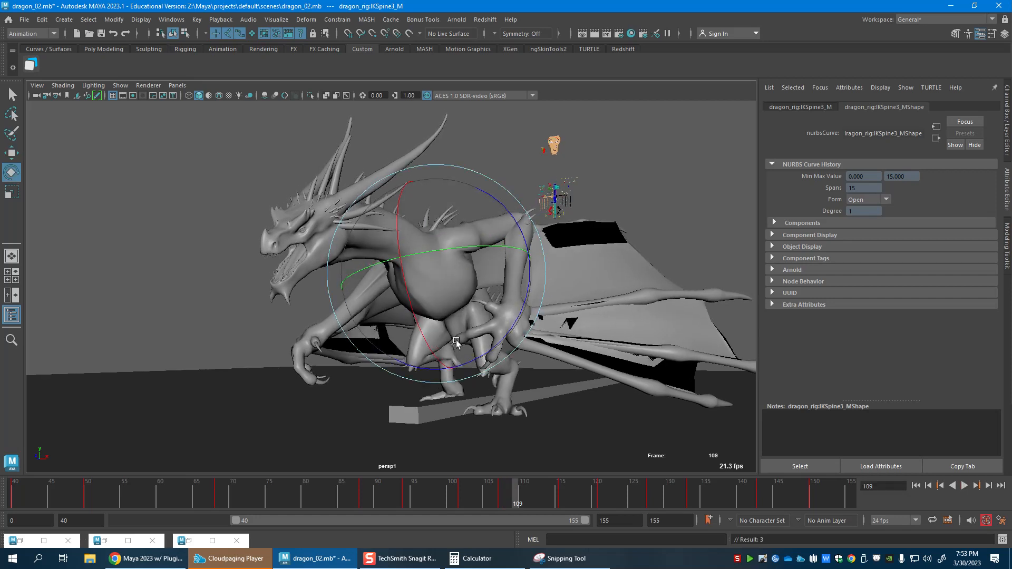
pyautogui.press('w')
pyautogui.moveTo(426, 259); pyautogui.dragTo(429, 271)
pyautogui.press('s')
# Rotate the IKSpine3_M control at frame 102 and review the surrounding frames.
pyautogui.moveTo(506, 499)
pyautogui.mouseDown()
pyautogui.moveTo(379, 501)
pyautogui.moveTo(461, 499)
pyautogui.mouseUp()
pyautogui.click(463, 499)
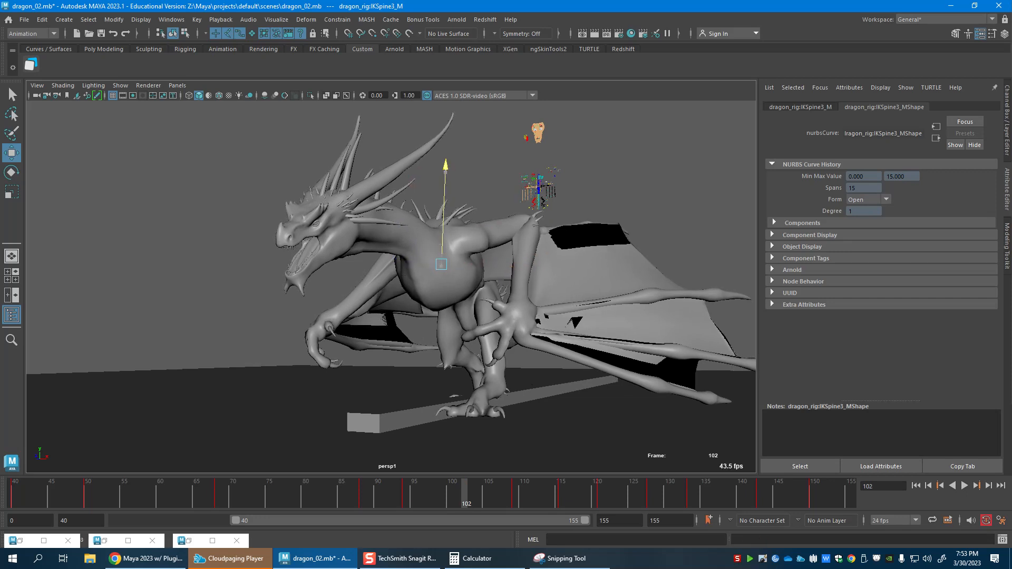
pyautogui.press('e')
pyautogui.moveTo(417, 310); pyautogui.dragTo(406, 324)
pyautogui.moveTo(417, 500); pyautogui.dragTo(478, 492)
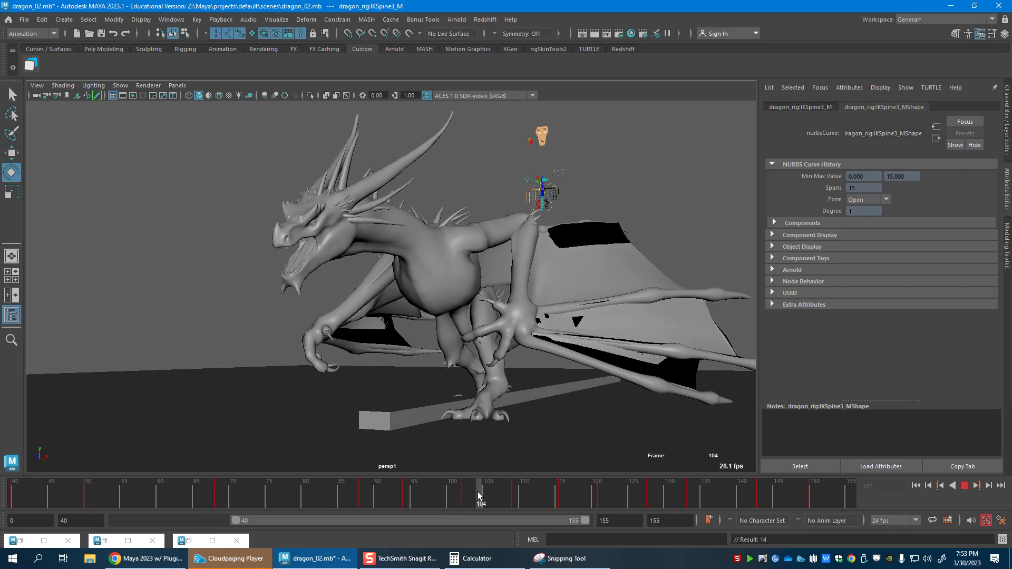
# Rotate the IKSpine3_M control at frame 104 and rotate it again at frame 98.
pyautogui.moveTo(411, 325); pyautogui.dragTo(442, 252)
pyautogui.press('w')
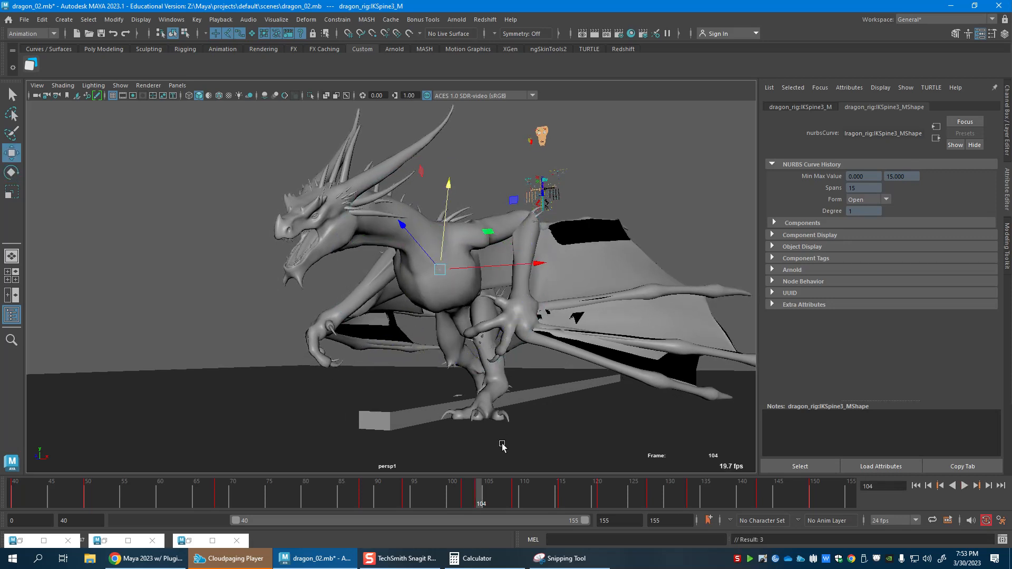
pyautogui.moveTo(387, 494); pyautogui.dragTo(435, 497)
pyautogui.press('e')
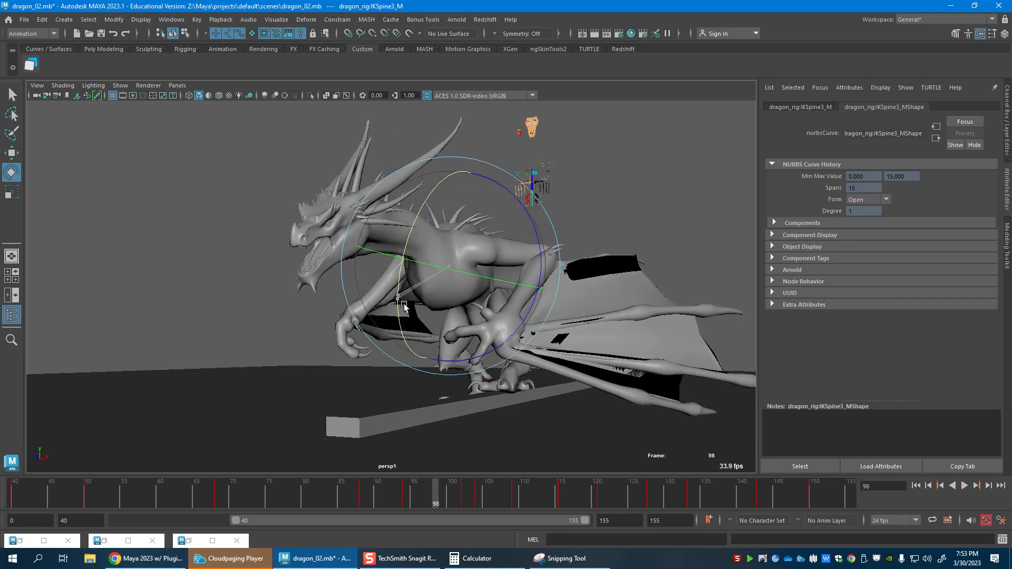
# Reposition the IKSpine3_M control at frame 117 and review the motion back to frame 103.
pyautogui.moveTo(468, 501)
pyautogui.mouseDown()
pyautogui.moveTo(373, 500)
pyautogui.moveTo(403, 504)
pyautogui.moveTo(406, 482)
pyautogui.moveTo(537, 507)
pyautogui.moveTo(420, 497)
pyautogui.moveTo(524, 508)
pyautogui.moveTo(536, 506)
pyautogui.moveTo(502, 501)
pyautogui.moveTo(572, 501)
pyautogui.mouseUp()
pyautogui.press('w')
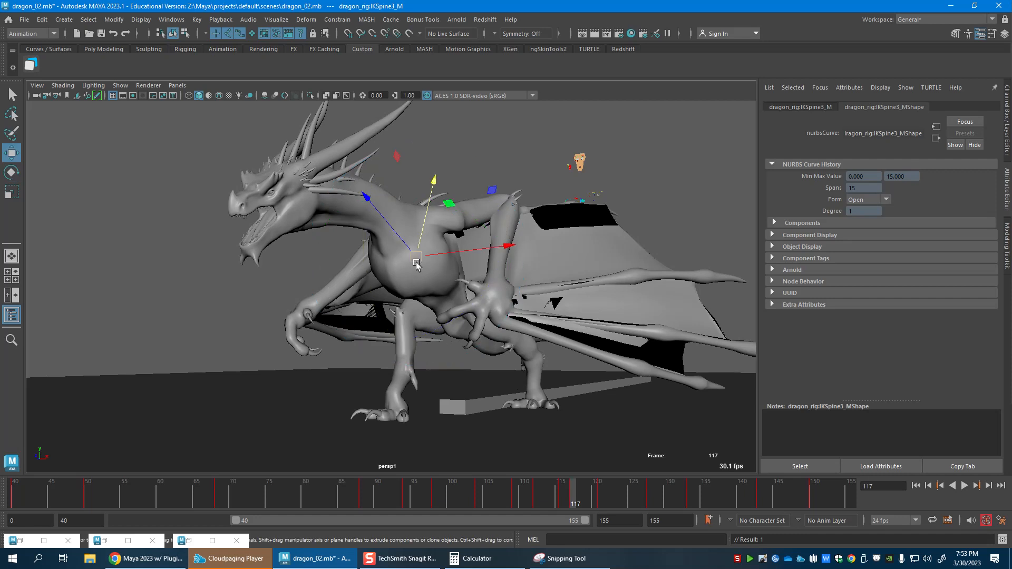
pyautogui.moveTo(562, 493); pyautogui.dragTo(472, 501)
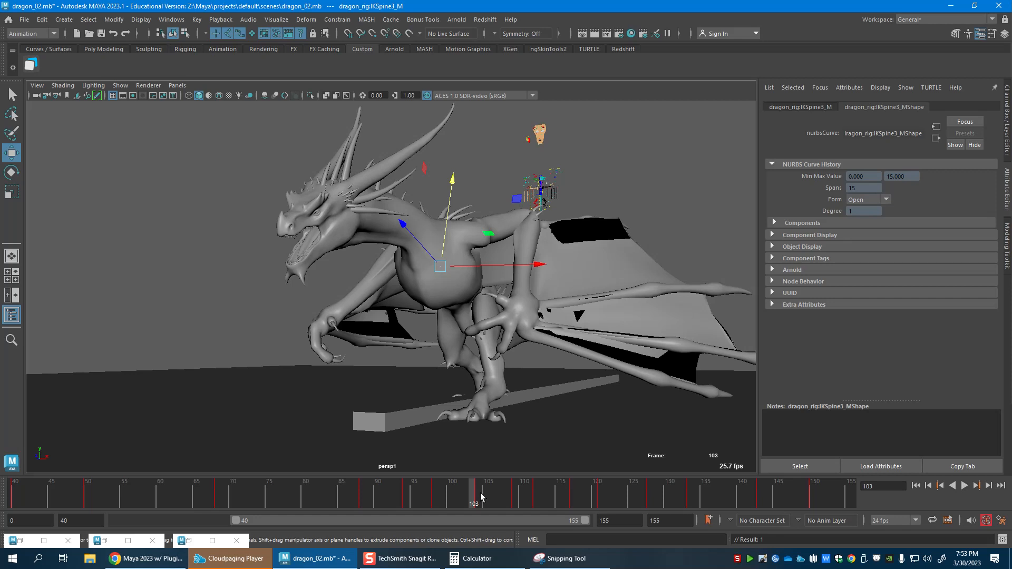
# Retime the IKSpine3_M keys after frame 115 so the selected key range spans frames 118 to 127.
pyautogui.moveTo(403, 500)
pyautogui.mouseDown()
pyautogui.moveTo(623, 508)
pyautogui.moveTo(547, 504)
pyautogui.moveTo(618, 503)
pyautogui.moveTo(568, 503)
pyautogui.mouseUp()
pyautogui.keyDown('shift'); pyautogui.click(600, 500); pyautogui.keyUp('shift')
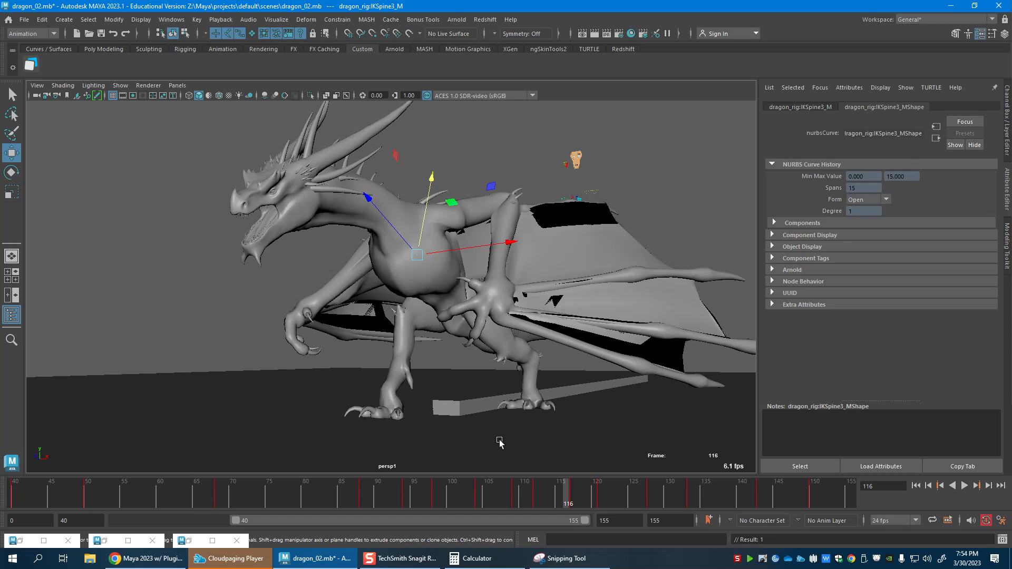
pyautogui.moveTo(494, 497)
pyautogui.mouseDown()
pyautogui.moveTo(481, 495)
pyautogui.moveTo(524, 492)
pyautogui.moveTo(479, 504)
pyautogui.moveTo(562, 500)
pyautogui.moveTo(543, 496)
pyautogui.mouseUp()
pyautogui.moveTo(464, 501); pyautogui.dragTo(479, 506)
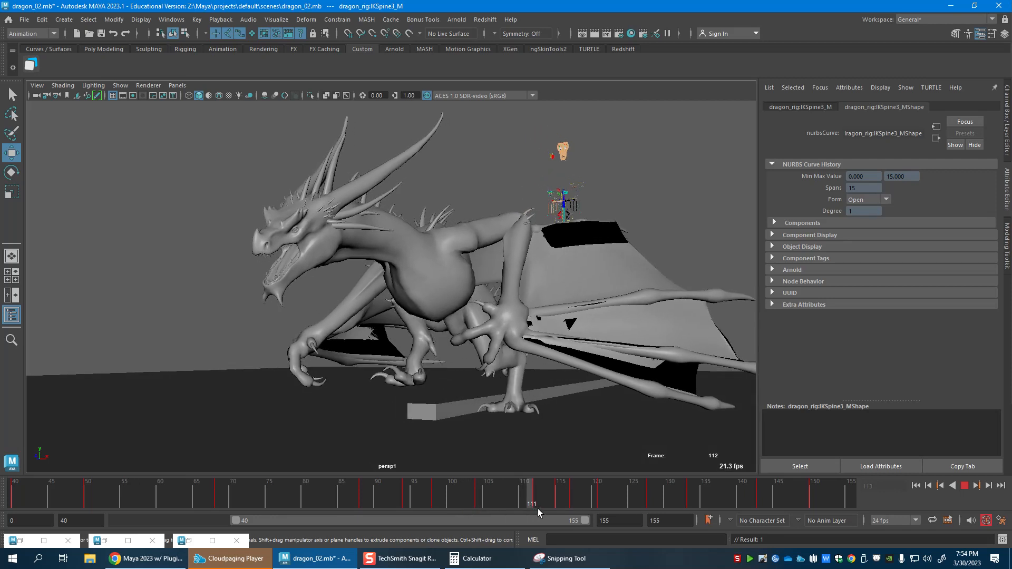
pyautogui.moveTo(574, 502)
pyautogui.mouseDown()
pyautogui.moveTo(591, 500)
pyautogui.moveTo(574, 501)
pyautogui.mouseUp()
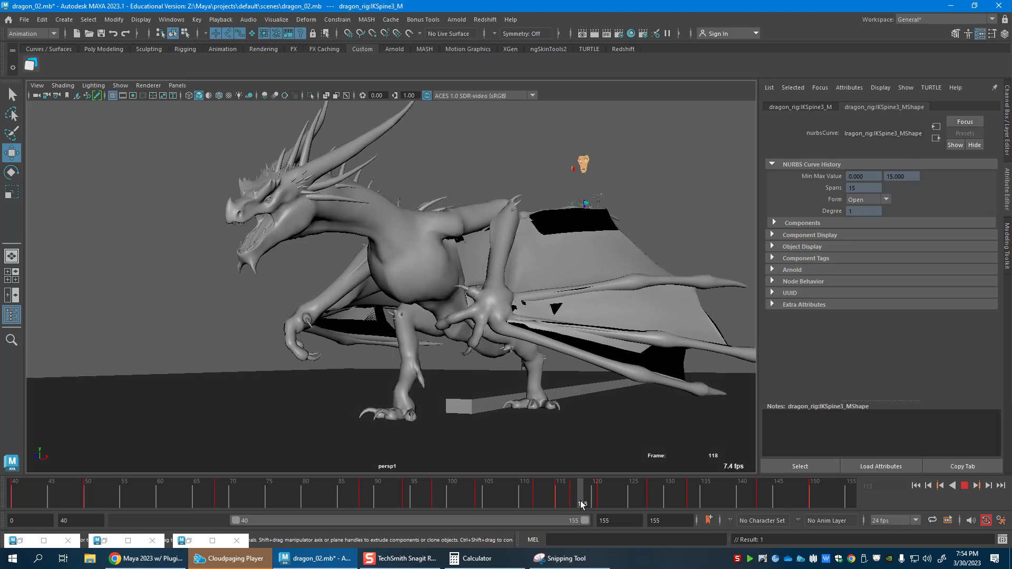
pyautogui.keyDown('shift'); pyautogui.moveTo(569, 502); pyautogui.dragTo(626, 501); pyautogui.keyUp('shift')
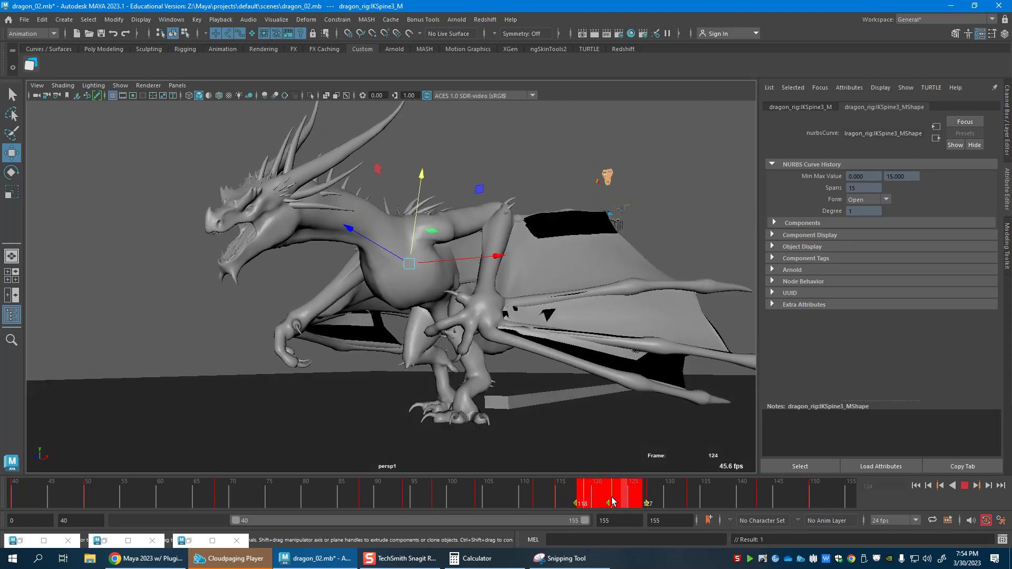
# Play back and scrub the walk to review the spine motion, and return to frame 118.
pyautogui.click(548, 501)
pyautogui.moveTo(527, 502); pyautogui.dragTo(558, 504)
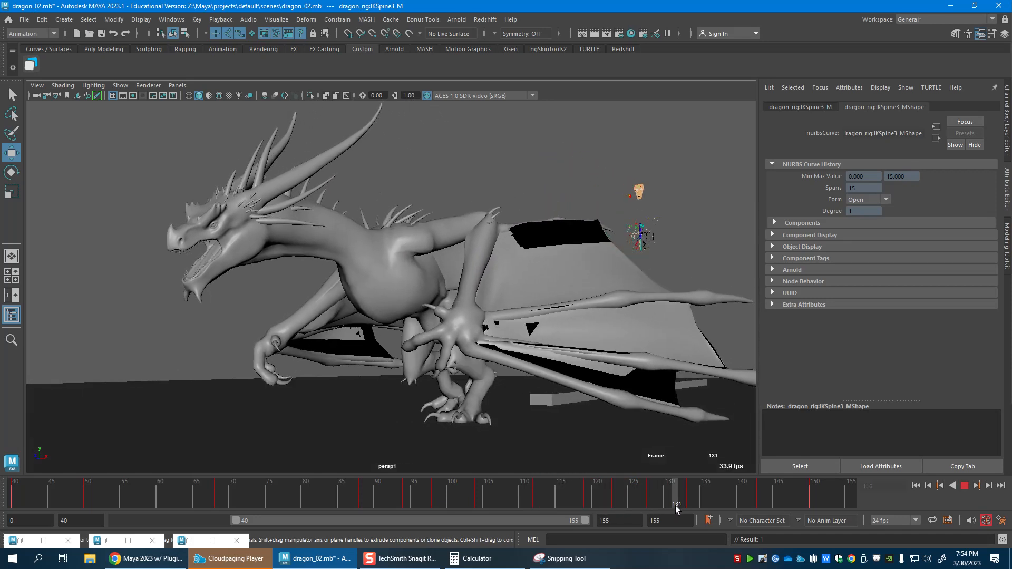
pyautogui.click(216, 493)
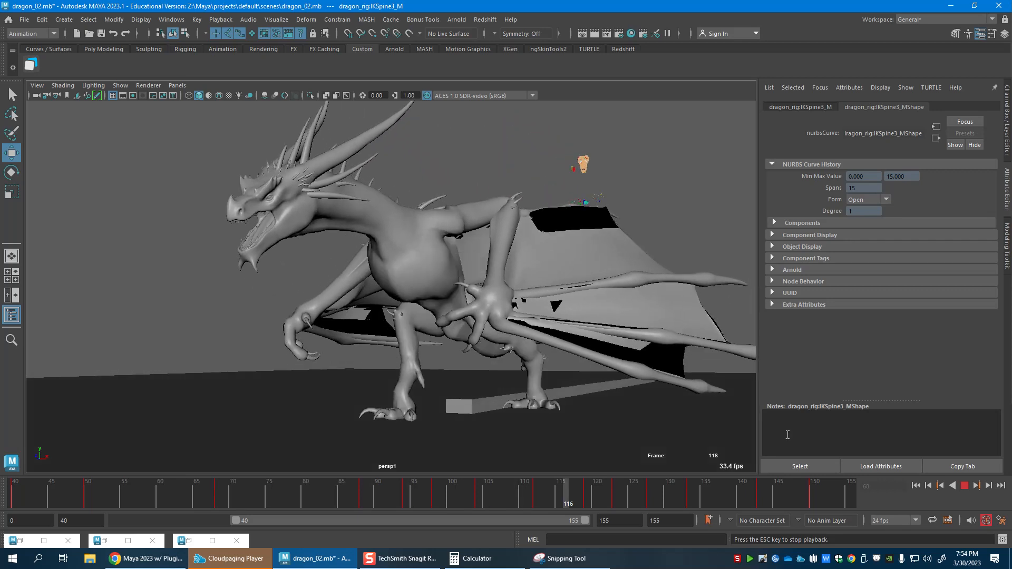
pyautogui.click(963, 486)
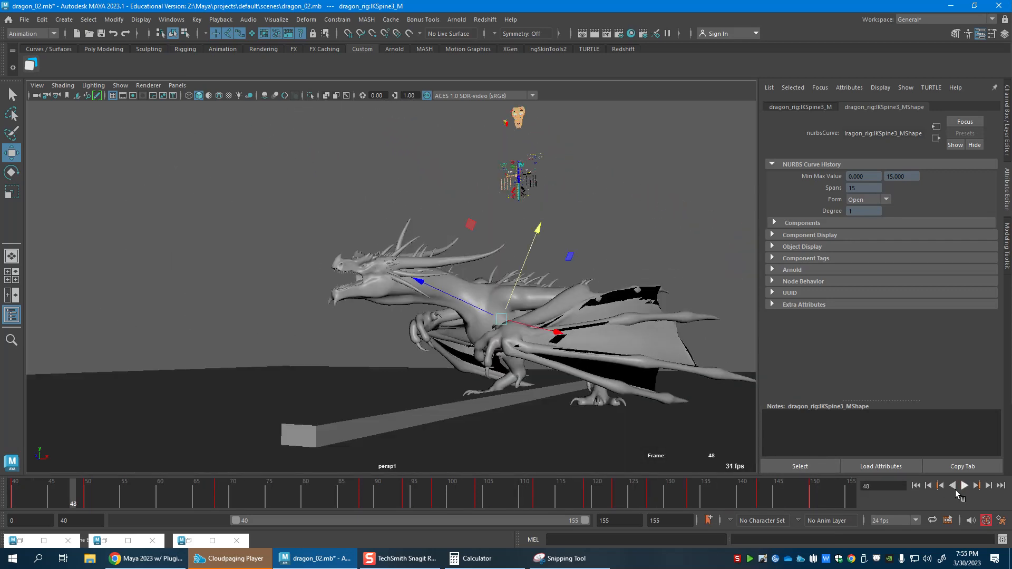
pyautogui.hotkey('alt', 'v')
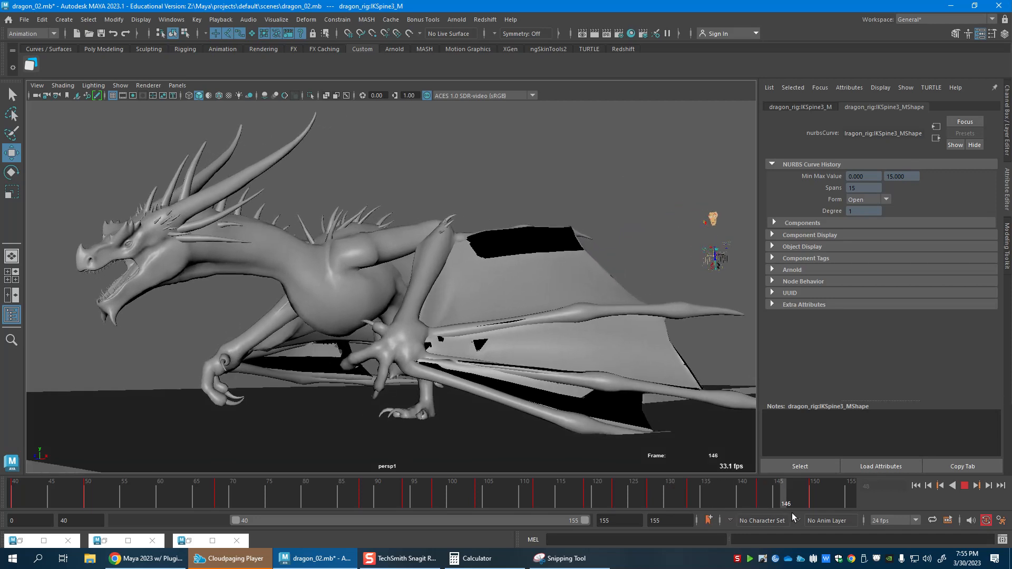
pyautogui.moveTo(811, 514); pyautogui.dragTo(581, 500)
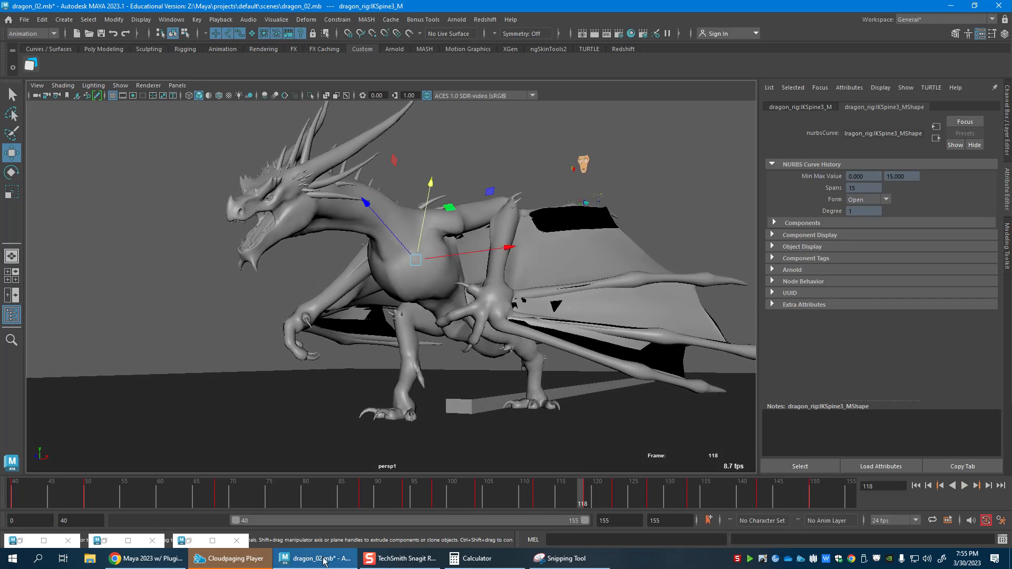
# Restore the Graph Editor and Side View windows and select the RootX_M control to show its animation curves.
pyautogui.click(189, 541)
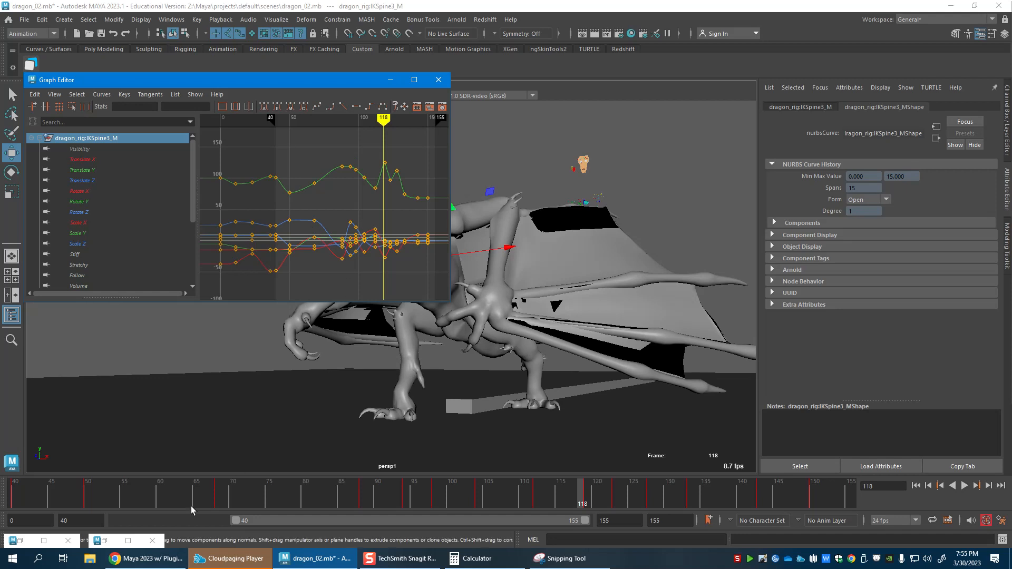
pyautogui.click(104, 541)
pyautogui.keyDown('alt'); pyautogui.moveTo(343, 254); pyautogui.dragTo(263, 222, button='middle'); pyautogui.keyUp('alt')
pyautogui.keyDown('alt'); pyautogui.moveTo(264, 222); pyautogui.dragTo(232, 238, button='right'); pyautogui.keyUp('alt')
pyautogui.keyDown('alt'); pyautogui.moveTo(317, 253); pyautogui.dragTo(280, 238); pyautogui.keyUp('alt')
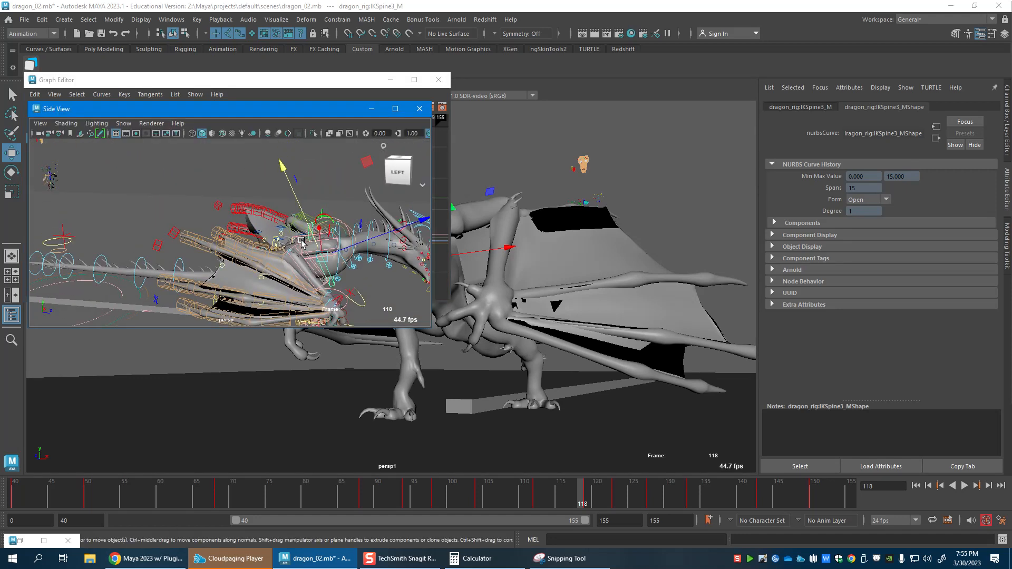
pyautogui.click(280, 239)
pyautogui.click(442, 296)
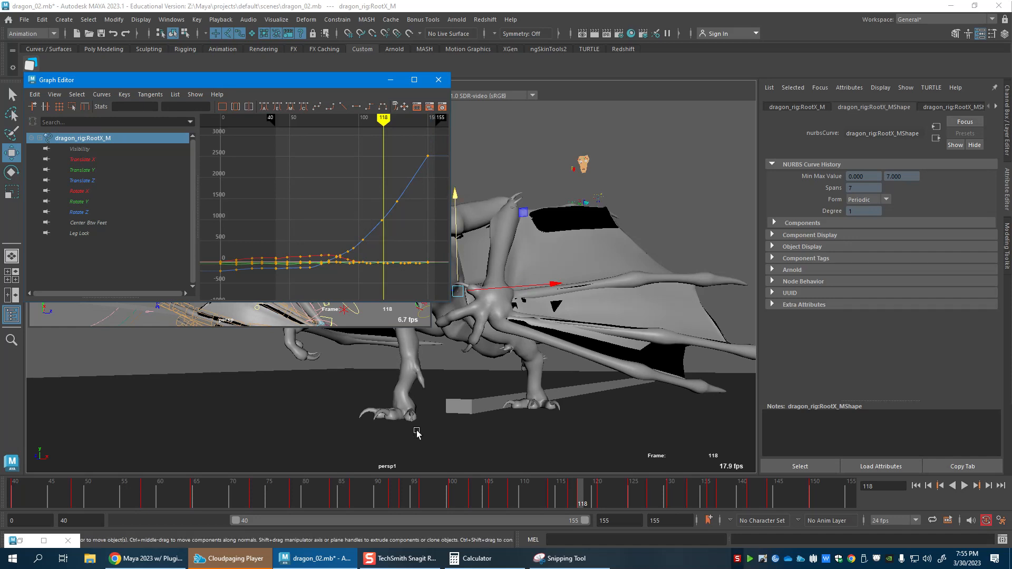
pyautogui.moveTo(393, 508); pyautogui.dragTo(568, 510)
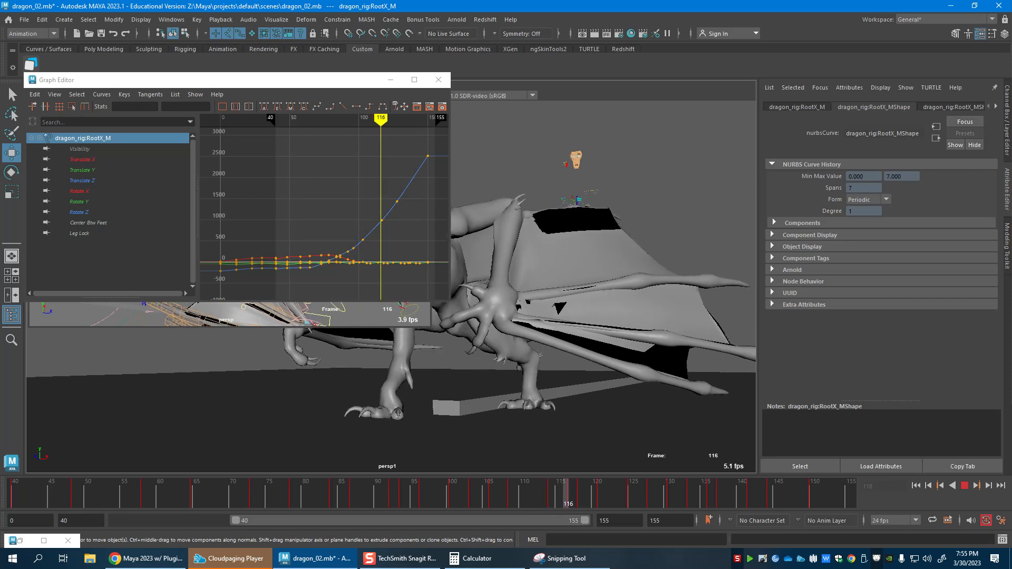
# Raise the RootX_M Translate Z keys near frames 117 and 128 to about 1052 and 1499, and check the motion up to frame 128.
pyautogui.moveTo(371, 145); pyautogui.dragTo(446, 229)
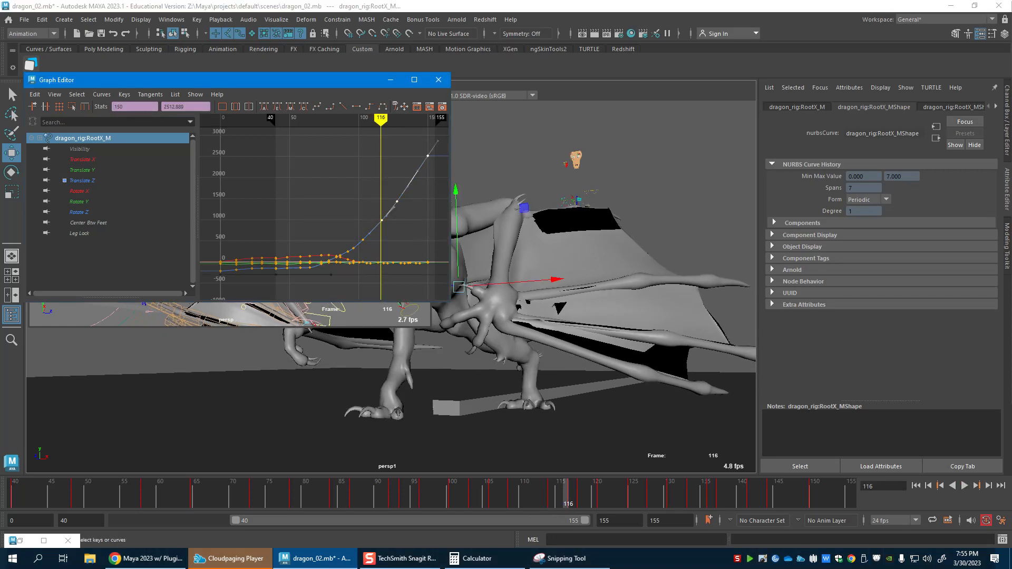
pyautogui.scroll(3, 418, 229)
pyautogui.scroll(1, 418, 230)
pyautogui.moveTo(416, 230); pyautogui.dragTo(412, 228, button='middle')
pyautogui.moveTo(353, 228); pyautogui.dragTo(368, 246)
pyautogui.moveTo(369, 246); pyautogui.dragTo(368, 244, button='middle')
pyautogui.hotkey('alt', 'v')
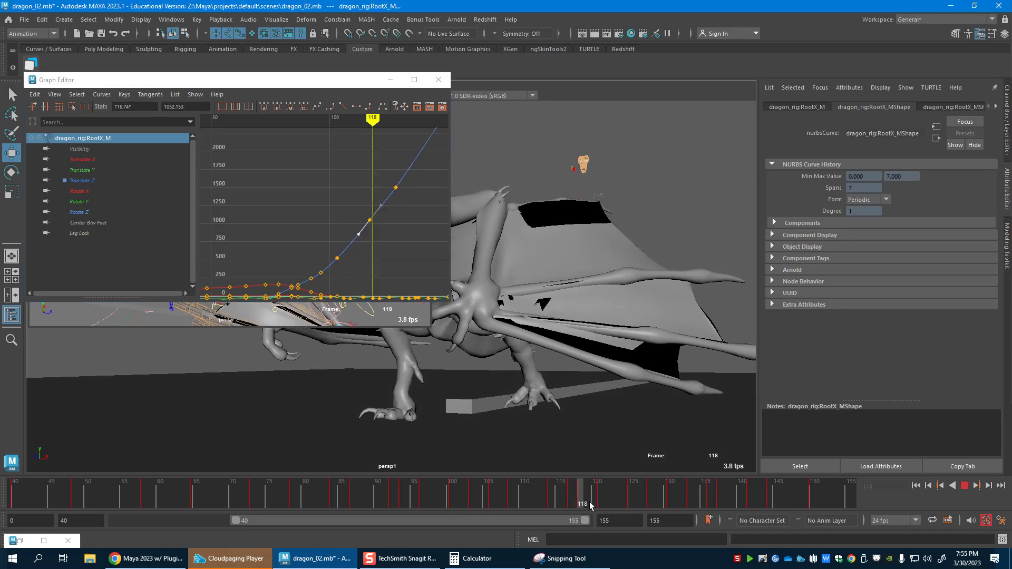
pyautogui.hotkey('alt', 'v')
pyautogui.moveTo(390, 161); pyautogui.dragTo(412, 195)
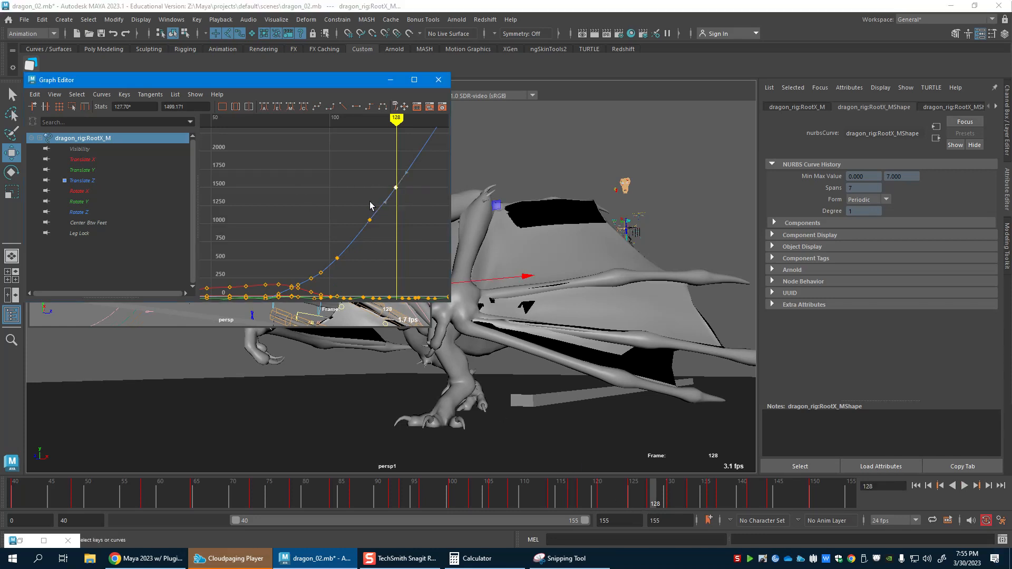
pyautogui.click(369, 220)
pyautogui.moveTo(563, 497)
pyautogui.mouseDown()
pyautogui.moveTo(682, 505)
pyautogui.moveTo(474, 506)
pyautogui.moveTo(653, 505)
pyautogui.mouseUp()
pyautogui.click(652, 505)
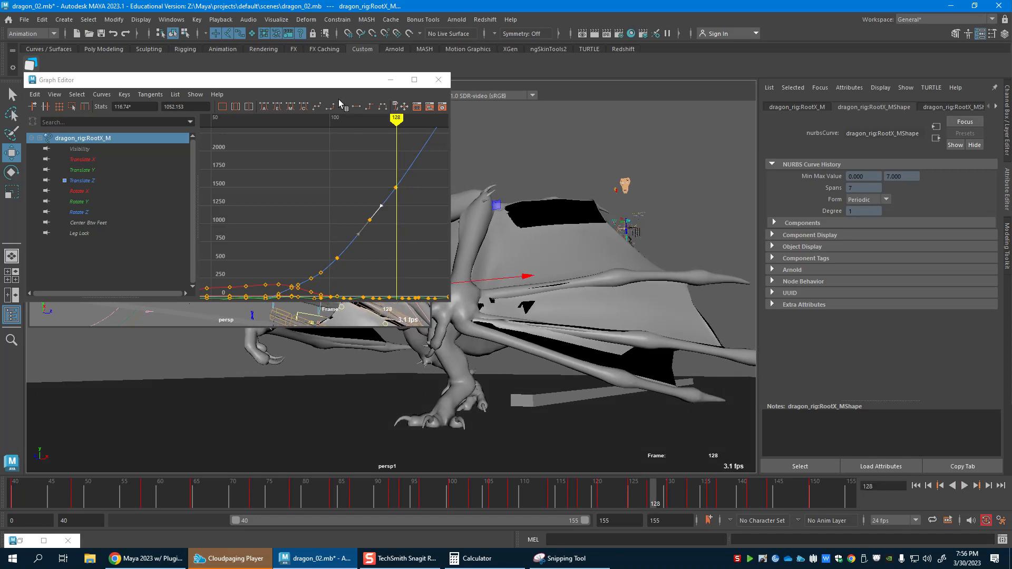
# Select the IKLeg_L foot control and raise its Translate Z keys at frames 128 and 150 to about 1833.5.
pyautogui.click(390, 80)
pyautogui.keyDown('alt'); pyautogui.moveTo(311, 258); pyautogui.dragTo(246, 187, button='middle'); pyautogui.keyUp('alt')
pyautogui.scroll(-5, 312, 264)
pyautogui.keyDown('alt'); pyautogui.moveTo(312, 265); pyautogui.dragTo(88, 192); pyautogui.keyUp('alt')
pyautogui.keyDown('alt'); pyautogui.moveTo(177, 223); pyautogui.dragTo(193, 225, button='right'); pyautogui.keyUp('alt')
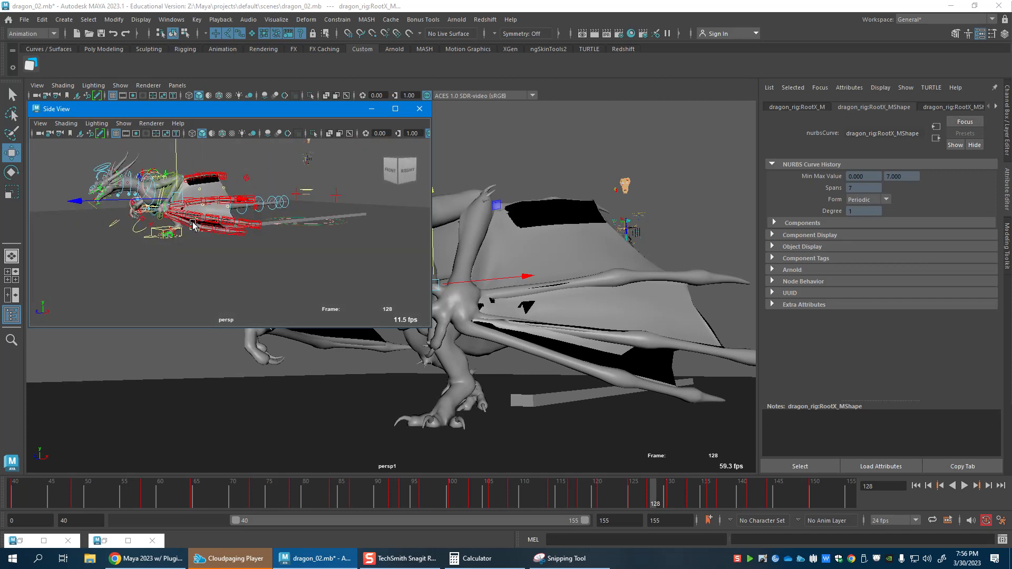
pyautogui.keyDown('alt'); pyautogui.moveTo(193, 226); pyautogui.dragTo(282, 225, button='middle'); pyautogui.keyUp('alt')
pyautogui.scroll(5, 282, 234)
pyautogui.keyDown('alt'); pyautogui.moveTo(238, 263); pyautogui.dragTo(301, 242, button='middle'); pyautogui.keyUp('alt')
pyautogui.moveTo(301, 242)
pyautogui.keyDown('alt'); pyautogui.mouseDown()
pyautogui.moveTo(260, 271)
pyautogui.moveTo(312, 255)
pyautogui.mouseUp(); pyautogui.keyUp('alt')
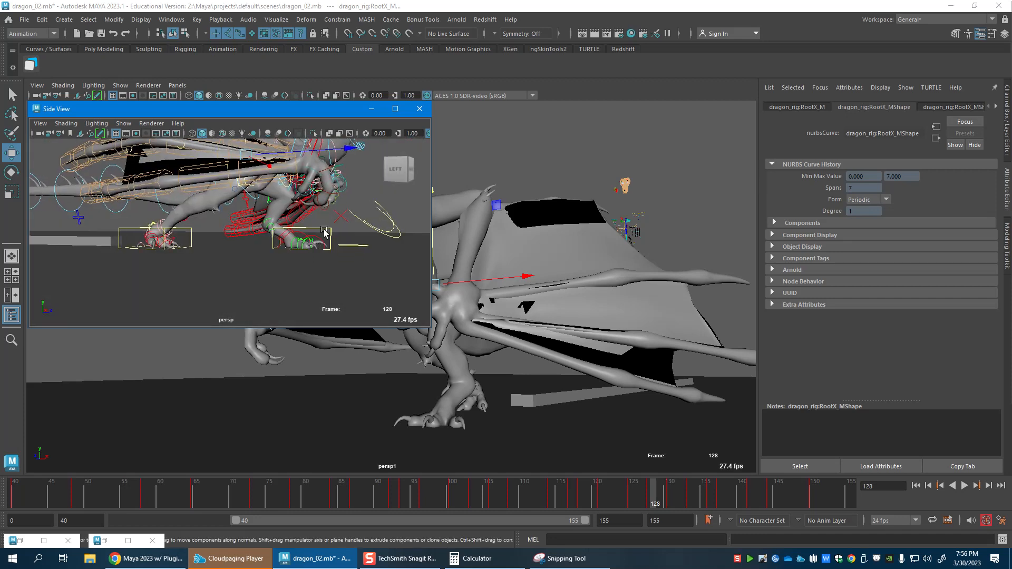
pyautogui.click(325, 231)
pyautogui.hotkey('ctrl', 'g')
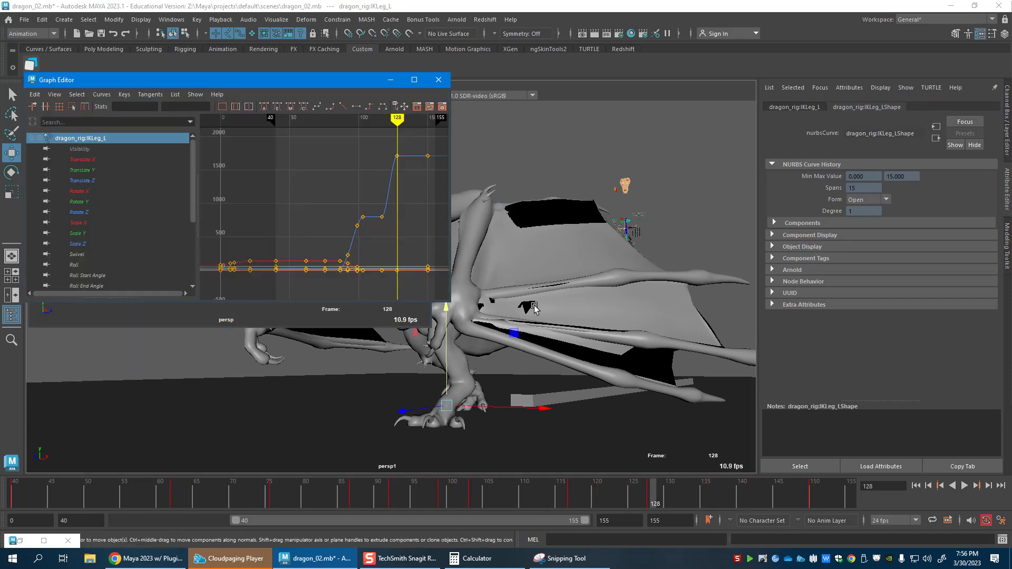
pyautogui.moveTo(385, 146); pyautogui.dragTo(435, 174)
pyautogui.keyDown('shift'); pyautogui.moveTo(421, 188); pyautogui.dragTo(423, 183, button='middle'); pyautogui.keyUp('shift')
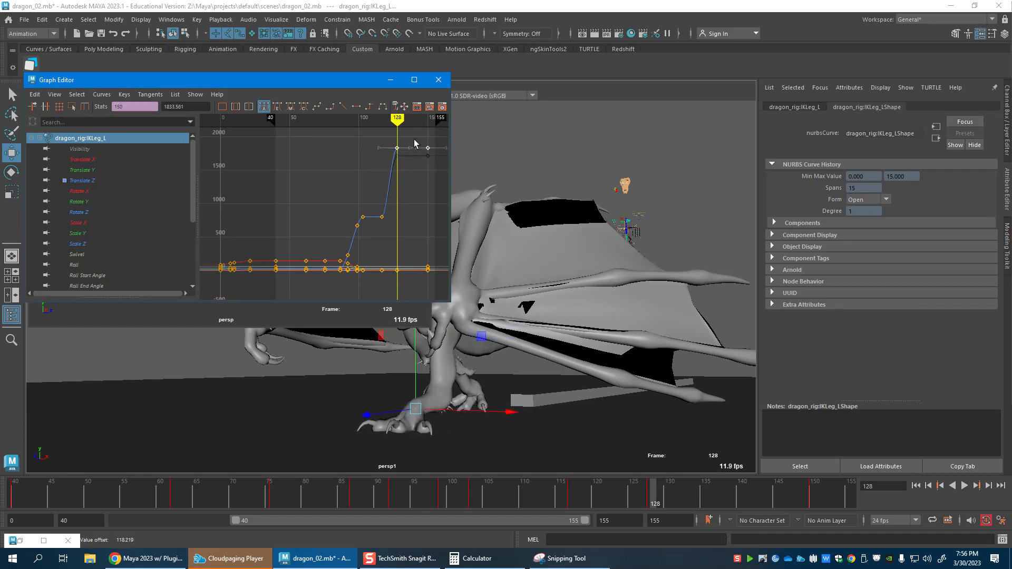
# Reselect the RootX_M control and review the hind leg steps between frames 128 and 150.
pyautogui.click(390, 79)
pyautogui.keyDown('alt'); pyautogui.moveTo(292, 236); pyautogui.dragTo(253, 227); pyautogui.keyUp('alt')
pyautogui.click(263, 185)
pyautogui.click(272, 200)
pyautogui.keyDown('alt'); pyautogui.moveTo(272, 203); pyautogui.dragTo(200, 205, button='middle'); pyautogui.keyUp('alt')
pyautogui.moveTo(664, 505); pyautogui.dragTo(727, 505)
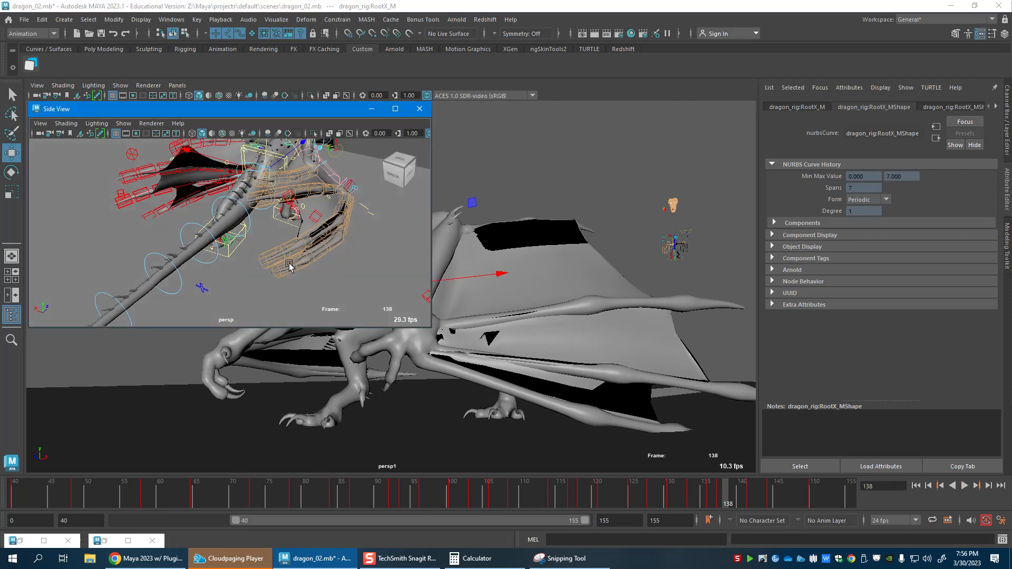
pyautogui.keyDown('alt'); pyautogui.moveTo(289, 266); pyautogui.dragTo(237, 264); pyautogui.keyUp('alt')
pyautogui.hotkey('alt', 'v')
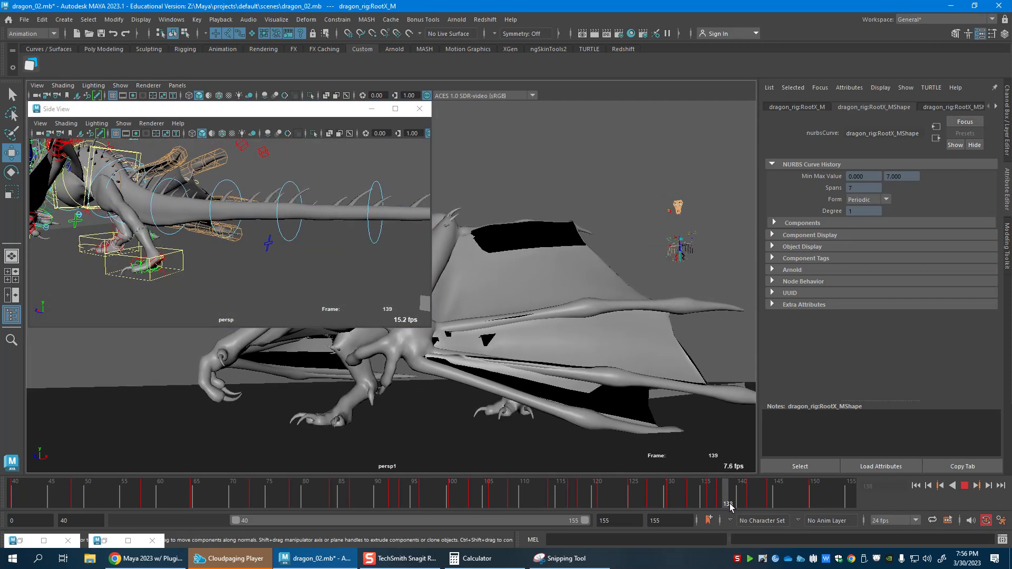
pyautogui.moveTo(730, 506); pyautogui.dragTo(662, 509)
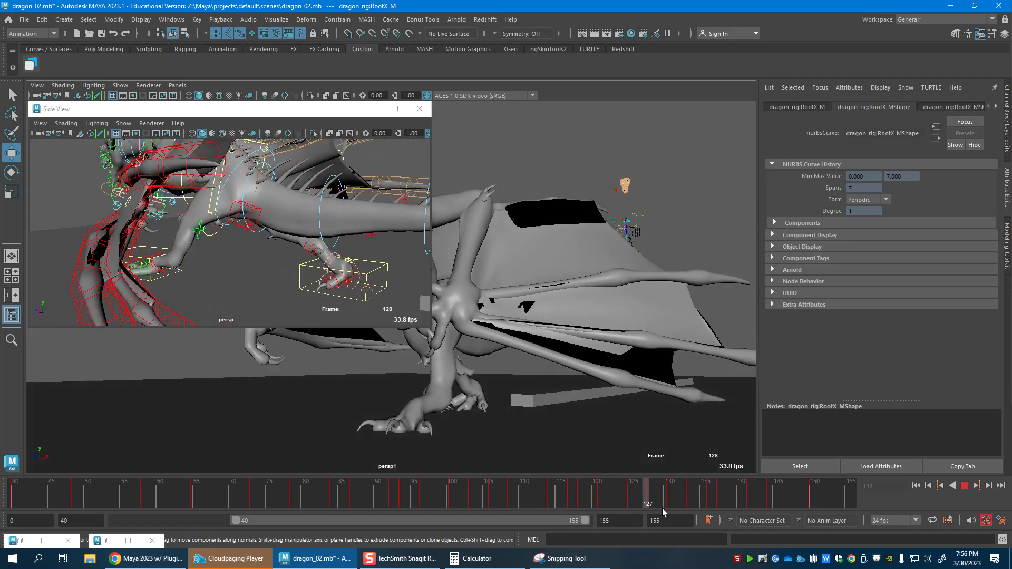
pyautogui.moveTo(754, 499); pyautogui.dragTo(809, 498)
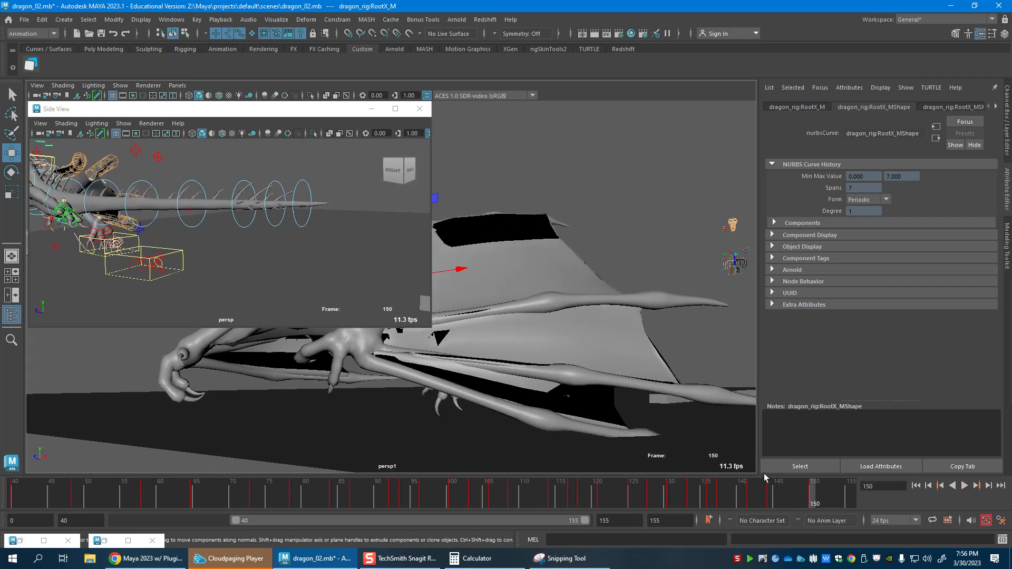
# Go to frame 111 with the IKSpine3_M control selected and move the Side View window clear of the dragon.
pyautogui.keyDown('alt'); pyautogui.moveTo(176, 221); pyautogui.dragTo(370, 237, button='middle'); pyautogui.keyUp('alt')
pyautogui.keyDown('alt'); pyautogui.moveTo(371, 237); pyautogui.dragTo(226, 243); pyautogui.keyUp('alt')
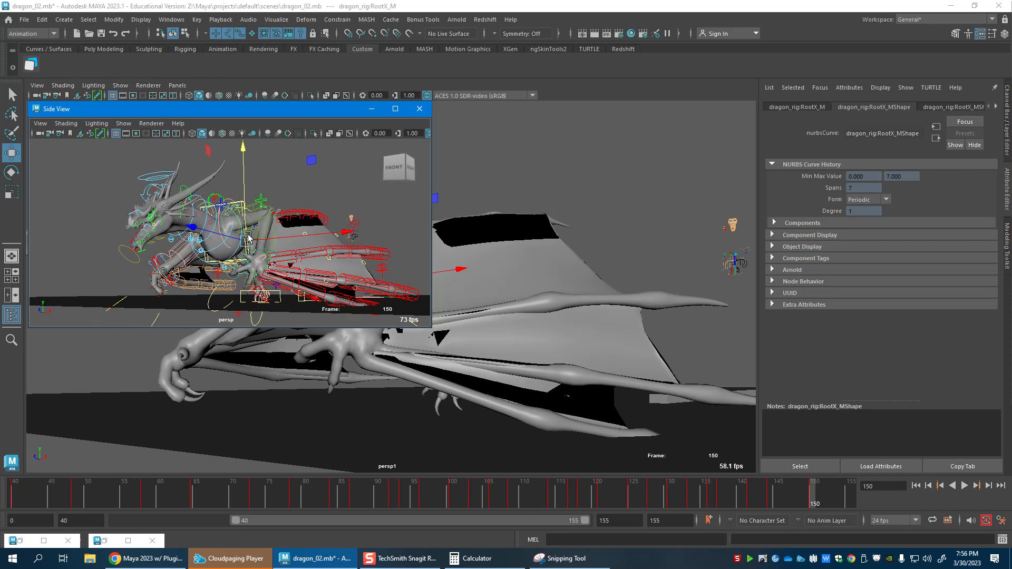
pyautogui.click(246, 204)
pyautogui.click(560, 490)
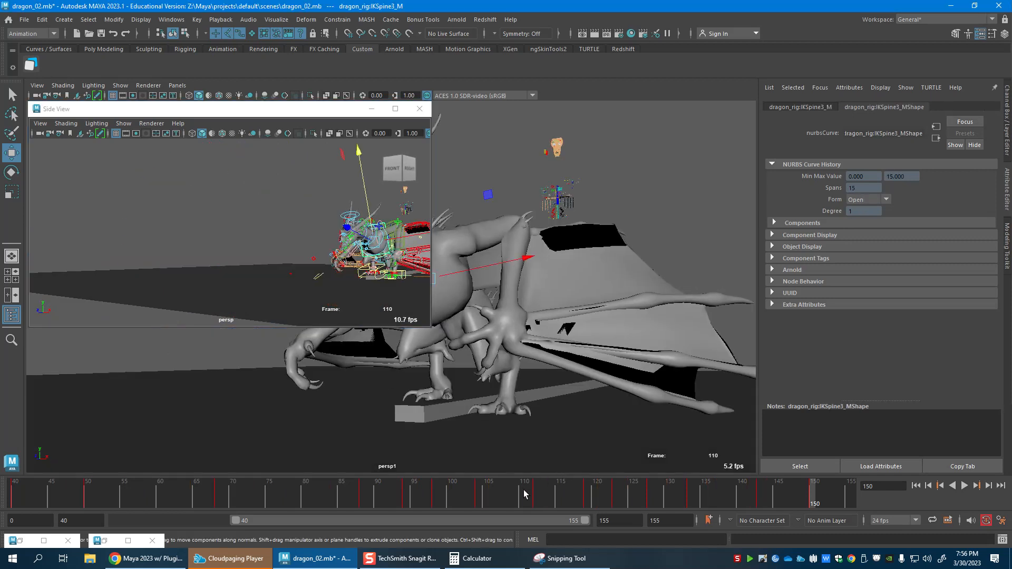
pyautogui.moveTo(158, 108); pyautogui.dragTo(678, 132)
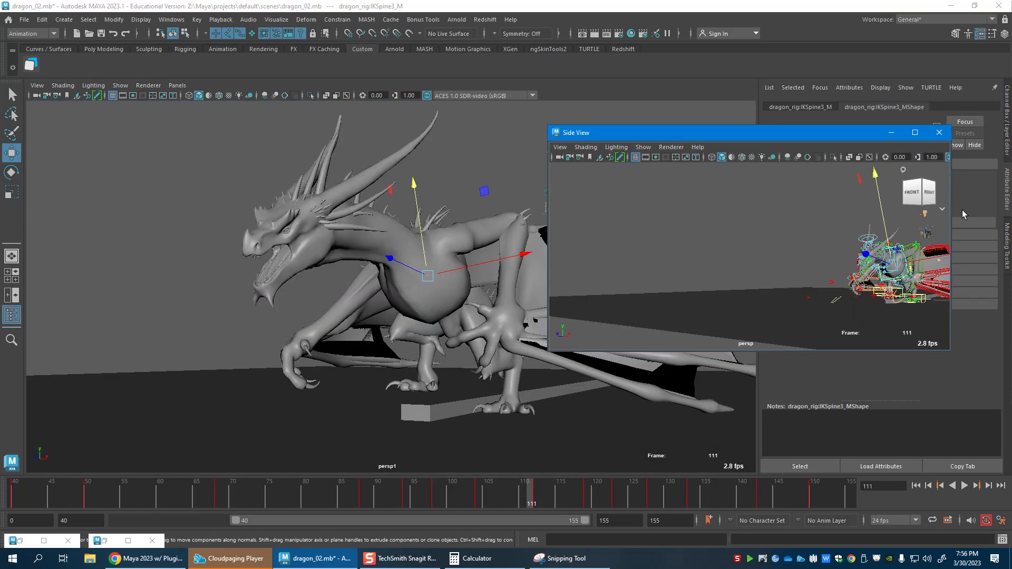
# Select the FKShoulder_L control, review the walk, and rotate the left shoulder at frame 140 to raise the wing arm.
pyautogui.keyDown('alt'); pyautogui.moveTo(844, 230); pyautogui.dragTo(746, 226, button='middle'); pyautogui.keyUp('alt')
pyautogui.keyDown('alt'); pyautogui.moveTo(746, 226); pyautogui.dragTo(682, 239); pyautogui.keyUp('alt')
pyautogui.keyDown('alt'); pyautogui.moveTo(726, 241); pyautogui.dragTo(756, 315, button='middle'); pyautogui.keyUp('alt')
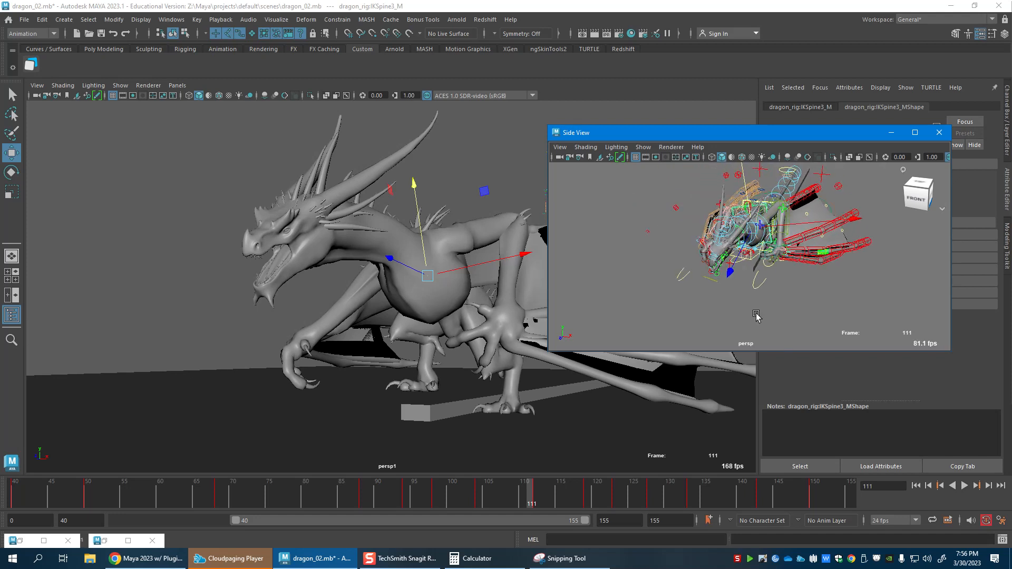
pyautogui.click(772, 216)
pyautogui.click(502, 501)
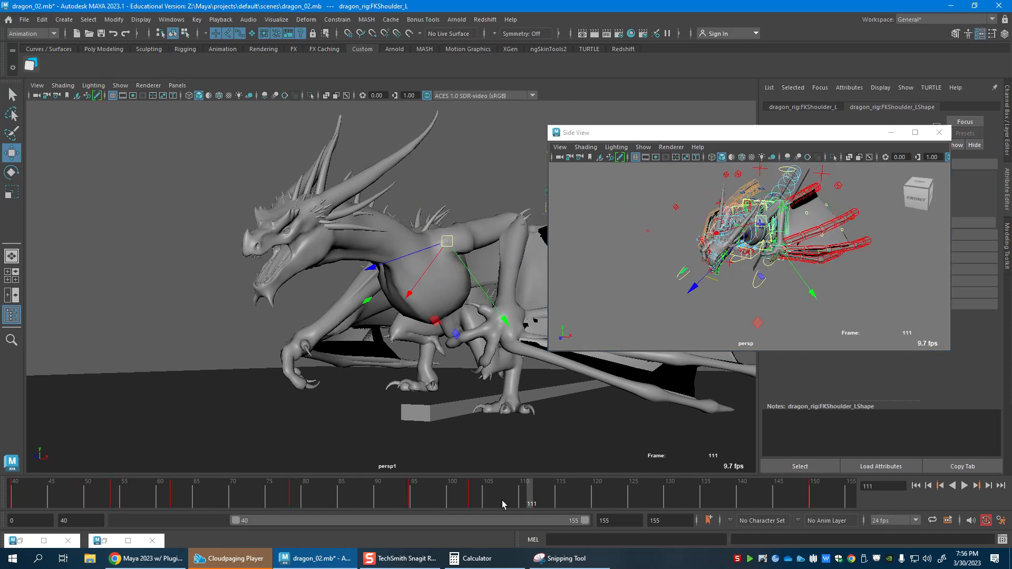
pyautogui.hotkey('alt', 'v')
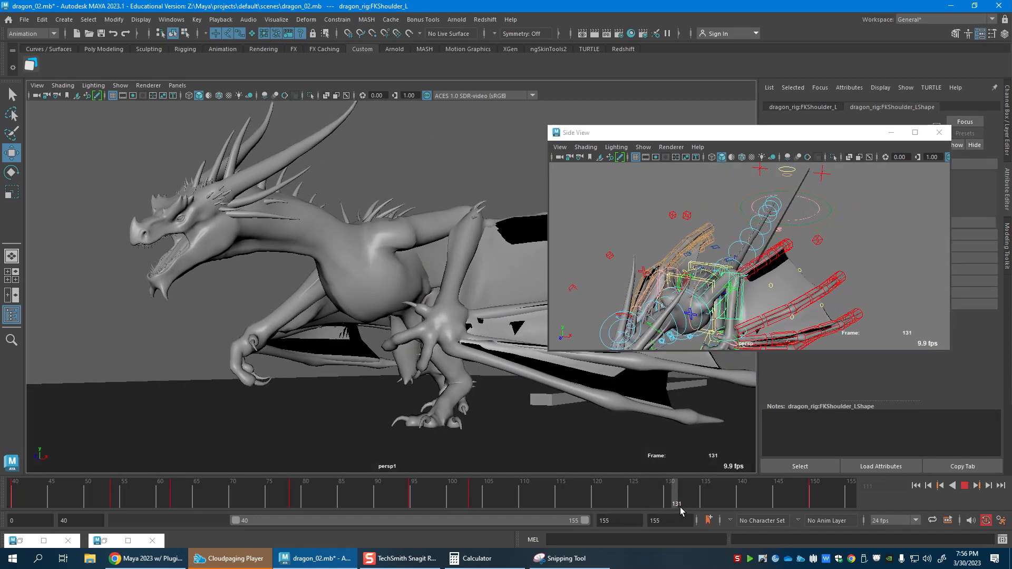
pyautogui.click(739, 507)
pyautogui.moveTo(717, 138); pyautogui.dragTo(754, 136)
pyautogui.middleClick(431, 290)
pyautogui.press('e')
pyautogui.moveTo(430, 290); pyautogui.dragTo(351, 292)
# Rotate the FKElbow_L control at frame 140 to stretch the left forearm outward and back.
pyautogui.middleClick(736, 272)
pyautogui.press('w')
pyautogui.keyDown('alt'); pyautogui.moveTo(768, 269); pyautogui.dragTo(838, 281, button='right'); pyautogui.keyUp('alt')
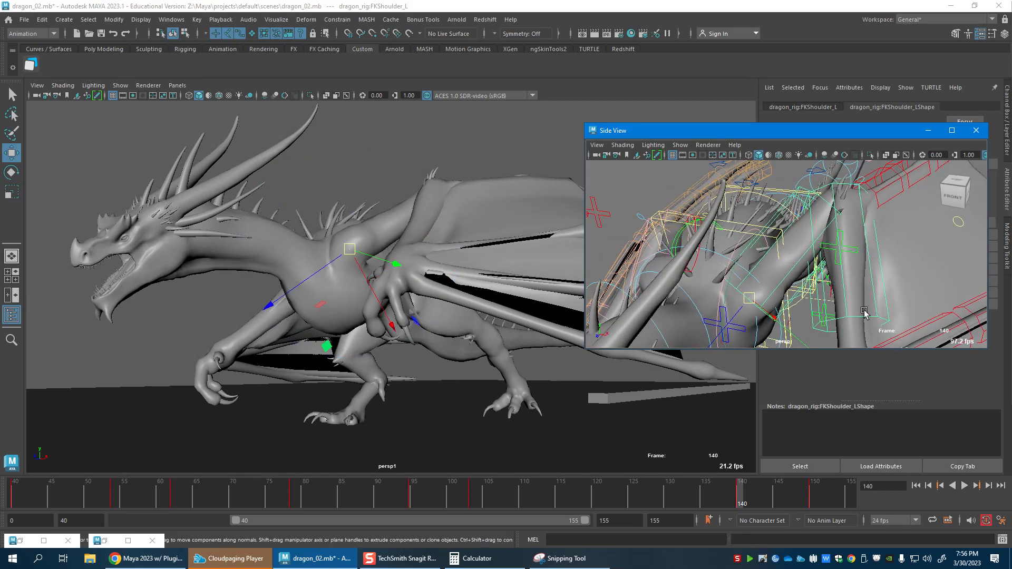
pyautogui.click(865, 312)
pyautogui.middleClick(443, 232)
pyautogui.press('e')
pyautogui.moveTo(443, 232); pyautogui.dragTo(572, 214)
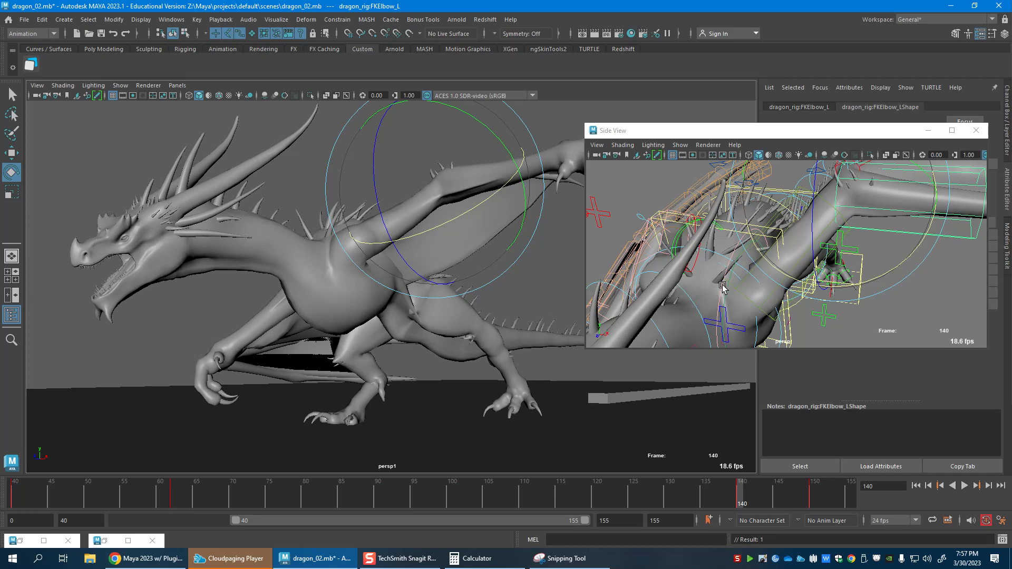
# Check the left arm between frames 126 and 141, and rotate the FKElbow_L control at frame 126 to bend the forearm.
pyautogui.keyDown('alt'); pyautogui.moveTo(802, 276); pyautogui.dragTo(771, 253); pyautogui.keyUp('alt')
pyautogui.press('w')
pyautogui.click(787, 290)
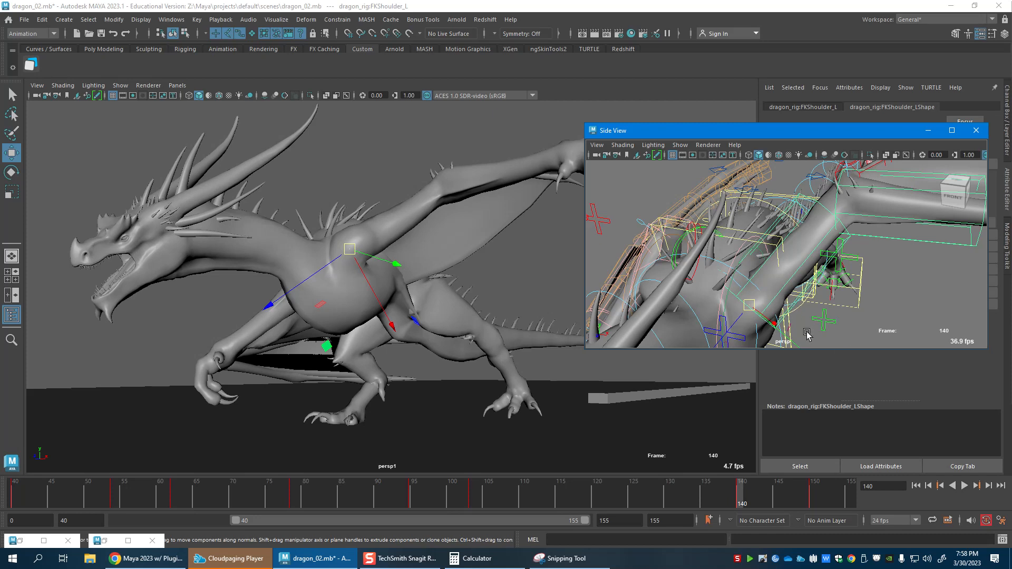
pyautogui.click(748, 496)
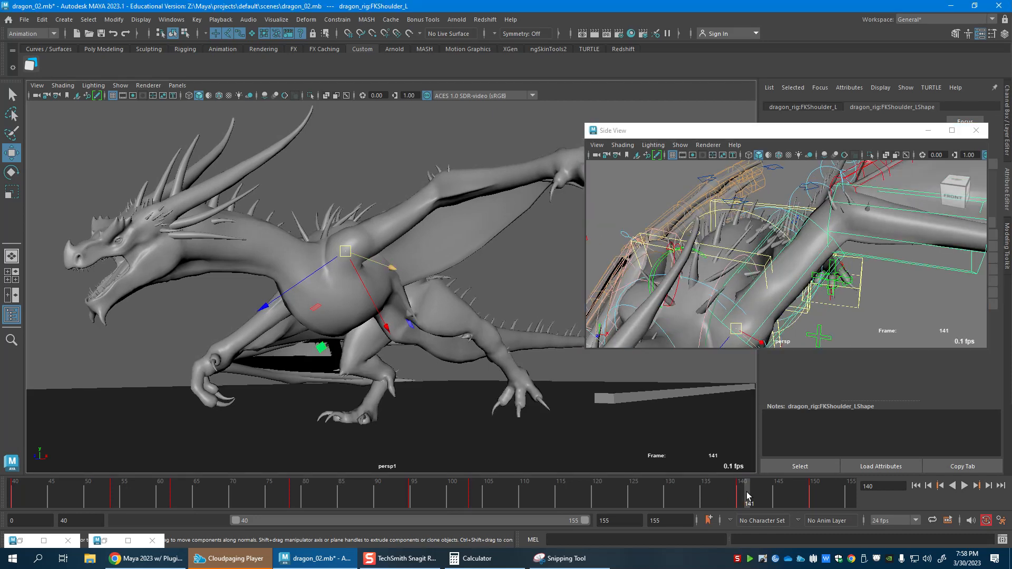
pyautogui.moveTo(745, 496); pyautogui.dragTo(627, 498)
pyautogui.moveTo(664, 498); pyautogui.dragTo(639, 500)
pyautogui.keyDown('alt'); pyautogui.moveTo(853, 276); pyautogui.dragTo(809, 343, button='middle'); pyautogui.keyUp('alt')
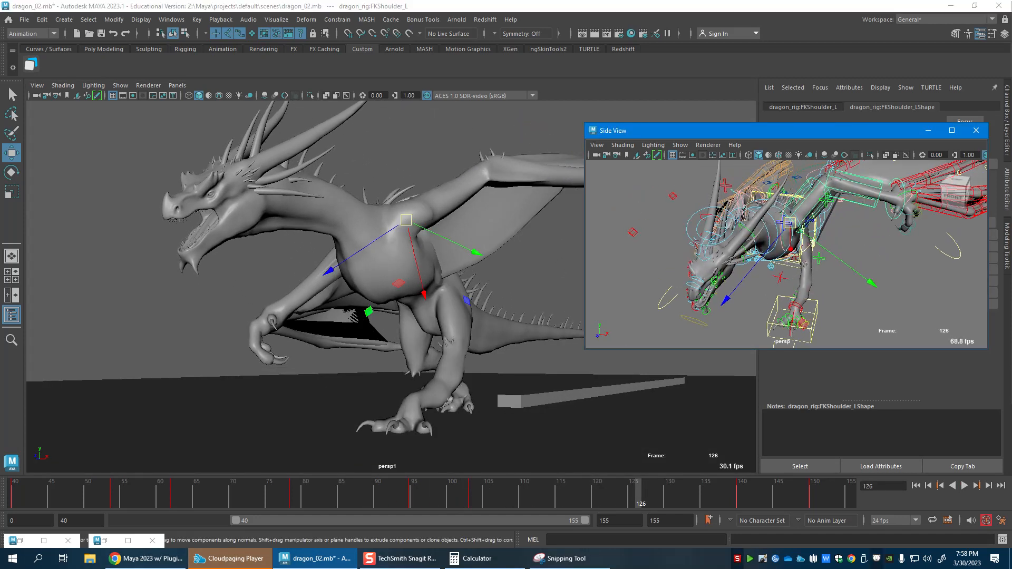
pyautogui.press('e')
pyautogui.click(870, 253)
pyautogui.moveTo(848, 273); pyautogui.dragTo(715, 306)
# Rotate the FKElbow_L control at frame 150 to open the left forearm outward.
pyautogui.moveTo(510, 501); pyautogui.dragTo(813, 491)
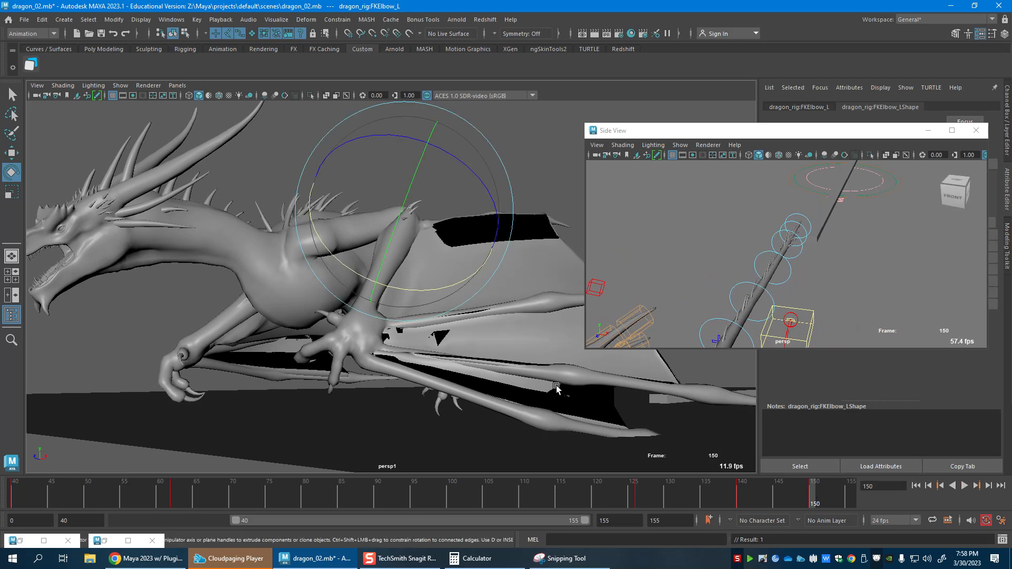
pyautogui.moveTo(431, 296); pyautogui.dragTo(573, 203)
pyautogui.moveTo(449, 281); pyautogui.dragTo(490, 256)
# Select the FKShoulder_L control and rotate it at frame 150 to lift the left wing arm.
pyautogui.press('f')
pyautogui.keyDown('alt'); pyautogui.moveTo(841, 279); pyautogui.dragTo(739, 271, button='right'); pyautogui.keyUp('alt')
pyautogui.press('w')
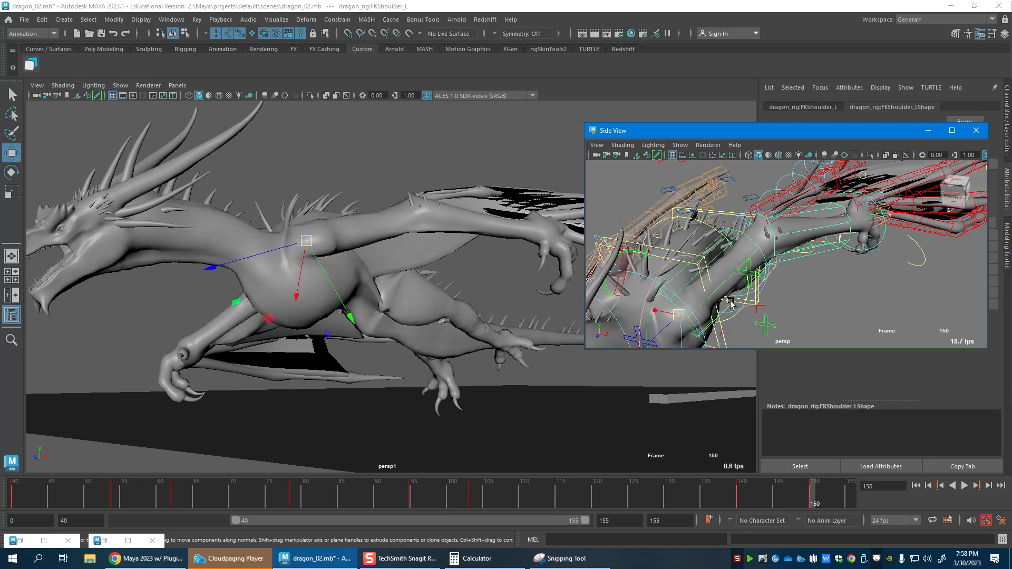
pyautogui.press('e')
pyautogui.moveTo(351, 303); pyautogui.dragTo(375, 258)
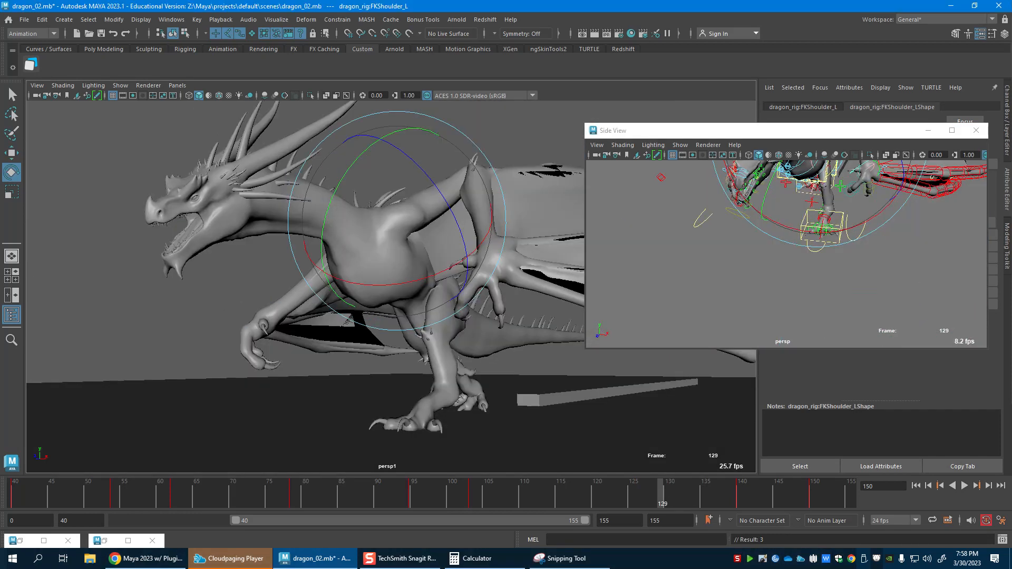
# Rotate the FKShoulder_L control at frame 130 and refine its raised rotation at frame 150.
pyautogui.moveTo(663, 500)
pyautogui.mouseDown()
pyautogui.moveTo(687, 499)
pyautogui.moveTo(507, 501)
pyautogui.moveTo(668, 511)
pyautogui.mouseUp()
pyautogui.moveTo(443, 329); pyautogui.dragTo(377, 293)
pyautogui.moveTo(666, 493); pyautogui.dragTo(815, 503)
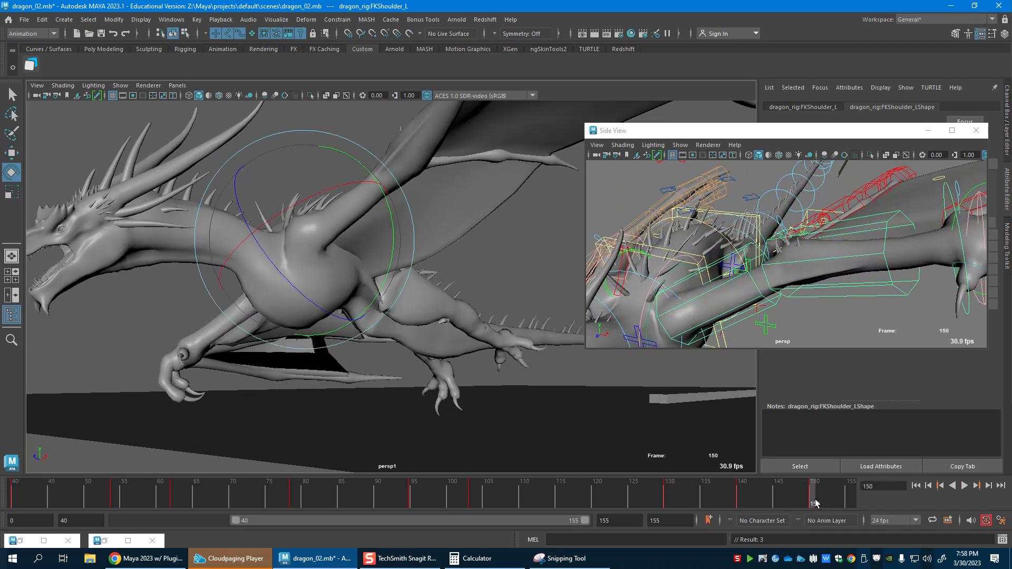
pyautogui.moveTo(741, 499); pyautogui.dragTo(810, 499)
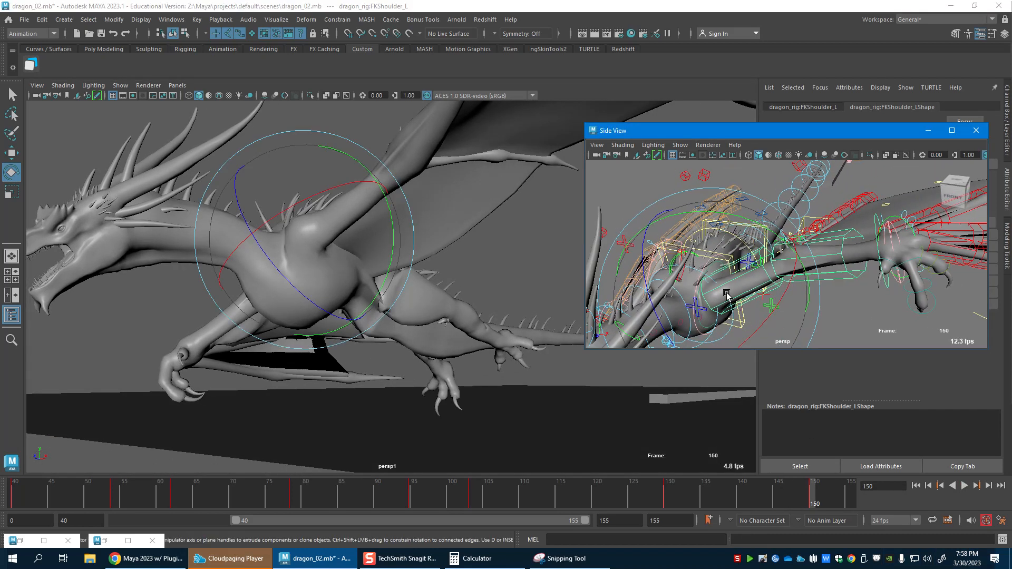
pyautogui.moveTo(393, 240); pyautogui.dragTo(387, 226)
# Rotate and key the FKShoulder_R control at frame 130, and rotate it further at frame 150 to raise the right arm.
pyautogui.keyDown('alt'); pyautogui.moveTo(701, 221); pyautogui.dragTo(841, 203); pyautogui.keyUp('alt')
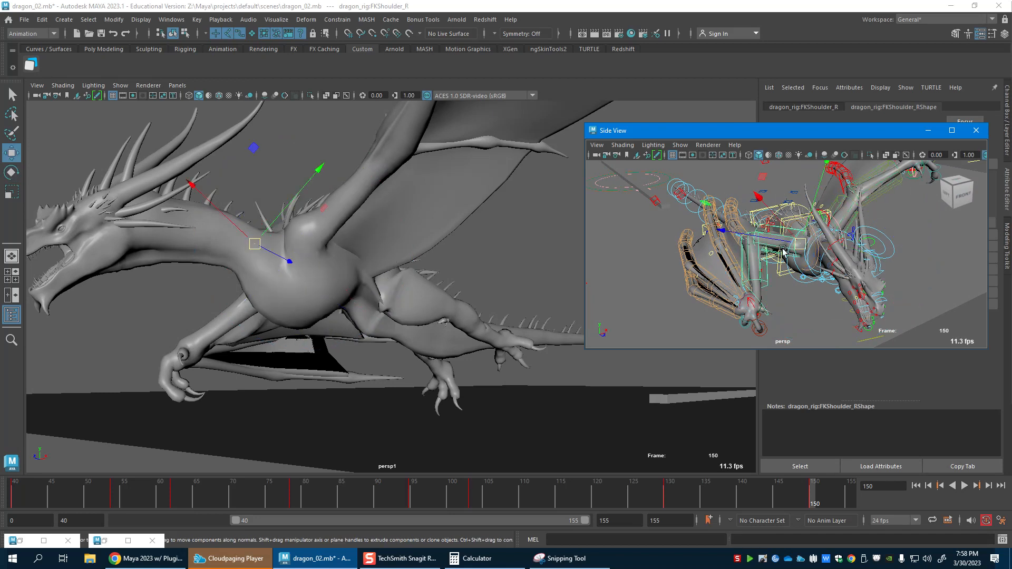
pyautogui.moveTo(752, 478); pyautogui.dragTo(669, 501)
pyautogui.press('e')
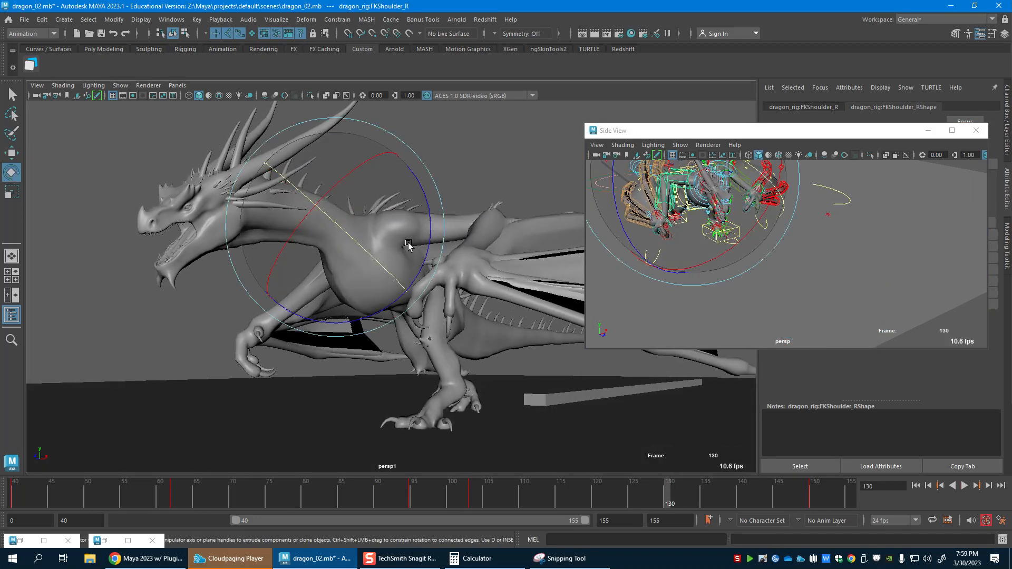
pyautogui.moveTo(339, 202); pyautogui.dragTo(331, 210)
pyautogui.press('s')
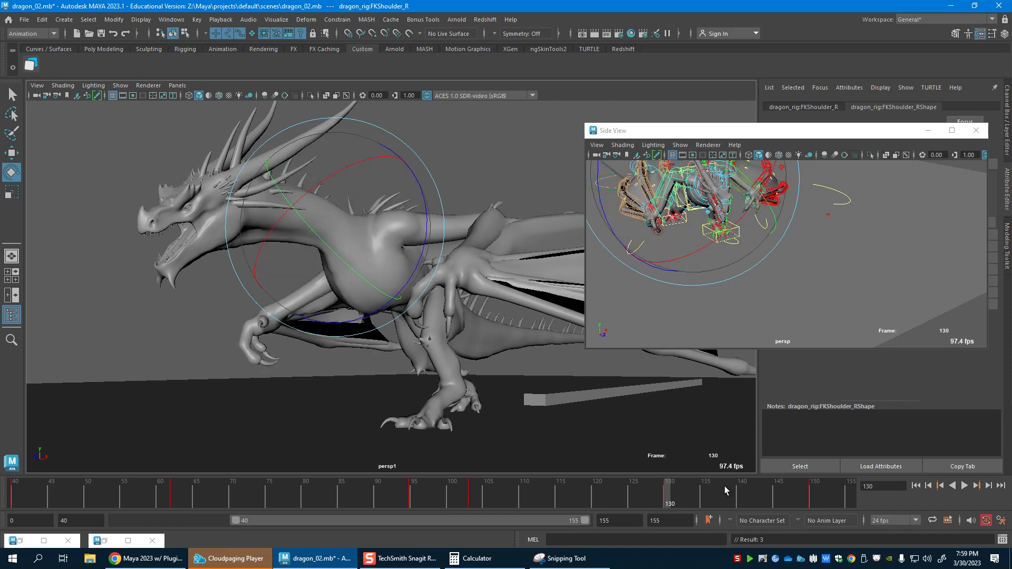
pyautogui.moveTo(678, 500); pyautogui.dragTo(815, 498)
pyautogui.moveTo(345, 268); pyautogui.dragTo(301, 323)
# Key the FKElbow_R control at frame 130 and rotate it at frame 150 to spread the right forearm outward.
pyautogui.keyDown('alt'); pyautogui.moveTo(783, 264); pyautogui.dragTo(783, 289); pyautogui.keyUp('alt')
pyautogui.press('w')
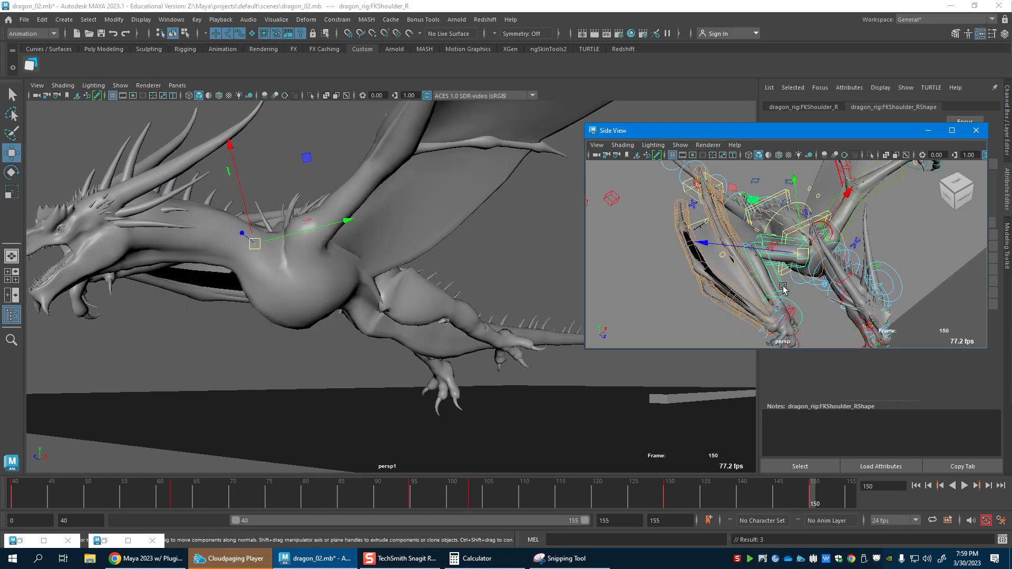
pyautogui.moveTo(765, 477)
pyautogui.mouseDown()
pyautogui.moveTo(749, 496)
pyautogui.moveTo(669, 500)
pyautogui.mouseUp()
pyautogui.click(813, 497)
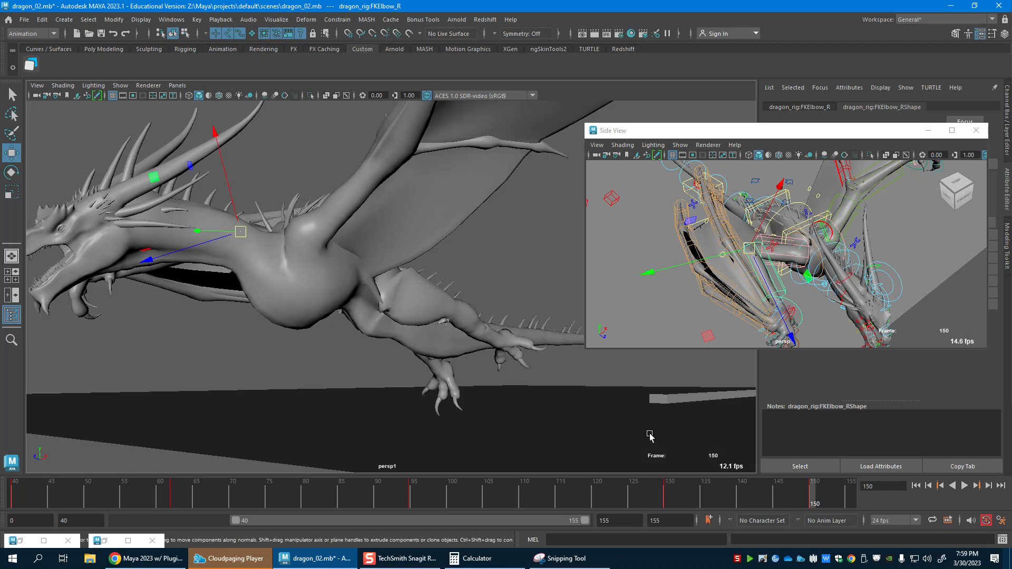
pyautogui.keyDown('alt'); pyautogui.moveTo(721, 247); pyautogui.dragTo(786, 313); pyautogui.keyUp('alt')
pyautogui.moveTo(707, 329); pyautogui.dragTo(619, 293)
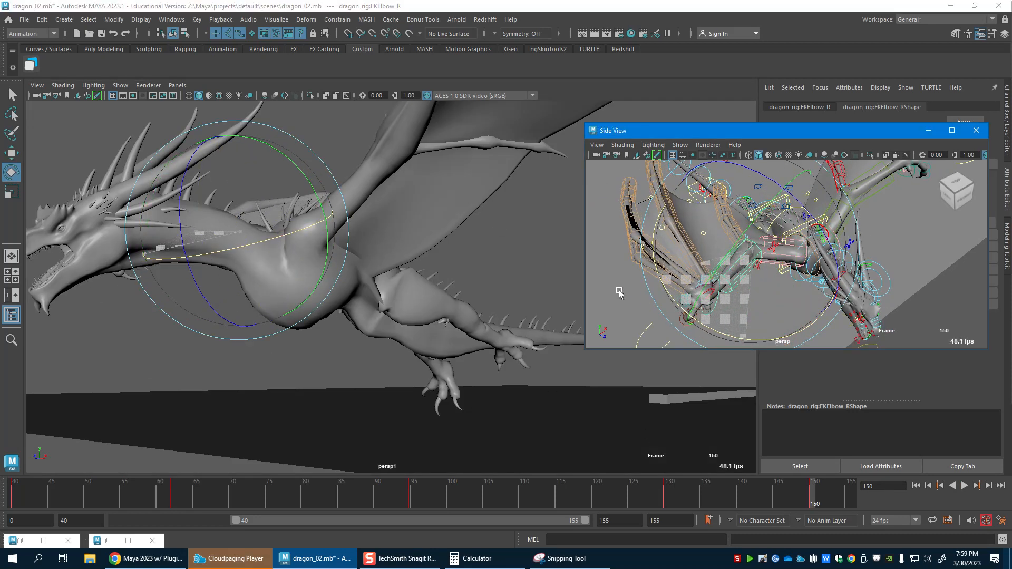
pyautogui.moveTo(591, 256); pyautogui.dragTo(566, 210)
# Rotate the FKShoulder_R control at frame 150 to match the raised left wing, and review the walk.
pyautogui.keyDown('alt'); pyautogui.moveTo(833, 288); pyautogui.dragTo(776, 228); pyautogui.keyUp('alt')
pyautogui.press('w')
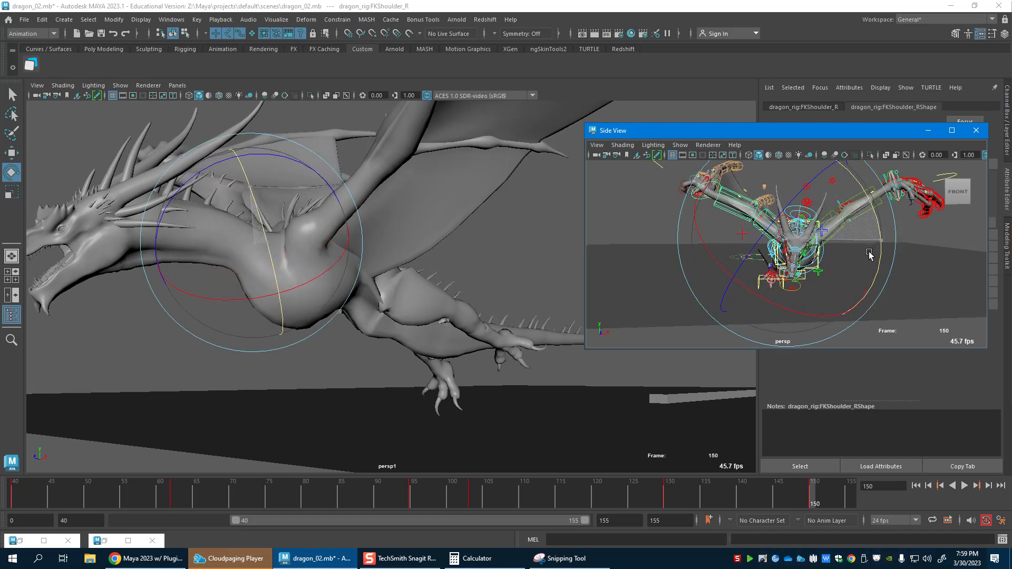
pyautogui.moveTo(535, 493); pyautogui.dragTo(717, 520)
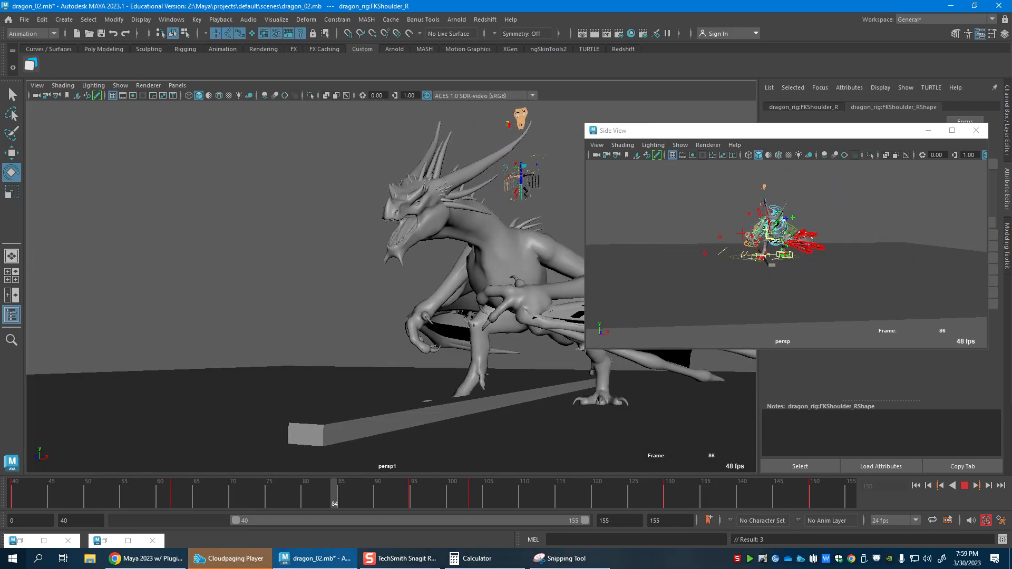
pyautogui.moveTo(466, 485)
pyautogui.mouseDown()
pyautogui.moveTo(595, 501)
pyautogui.moveTo(446, 483)
pyautogui.mouseUp()
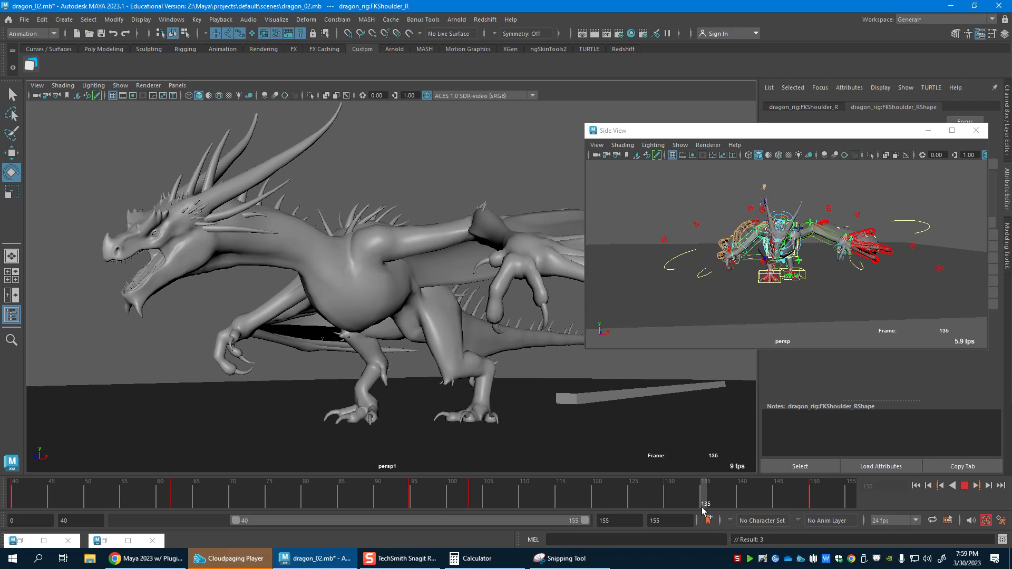
# Rotate the FKShoulder_R control at frame 120 to lift the right arm forward.
pyautogui.click(595, 499)
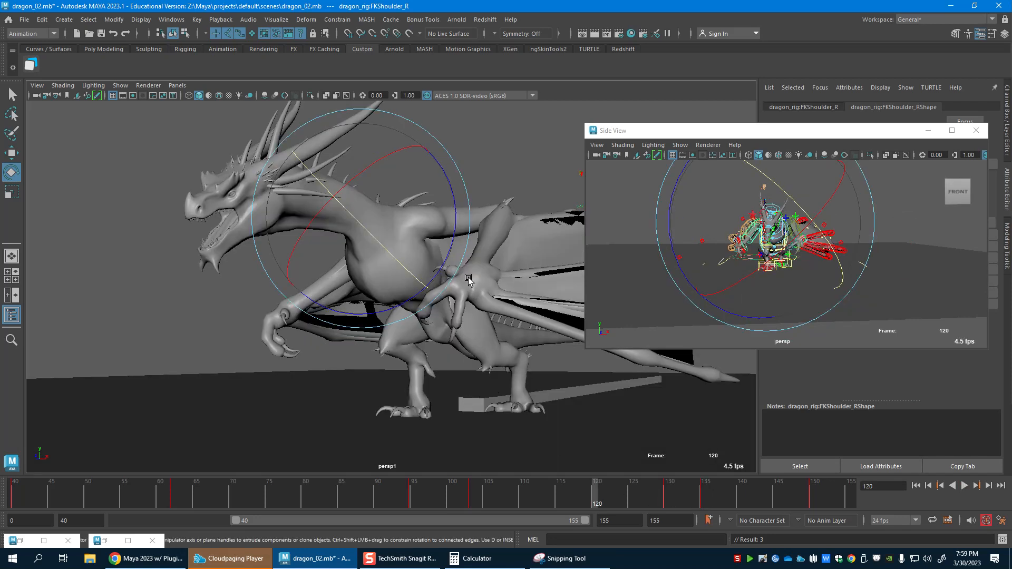
pyautogui.moveTo(444, 266); pyautogui.dragTo(439, 276)
pyautogui.press('w')
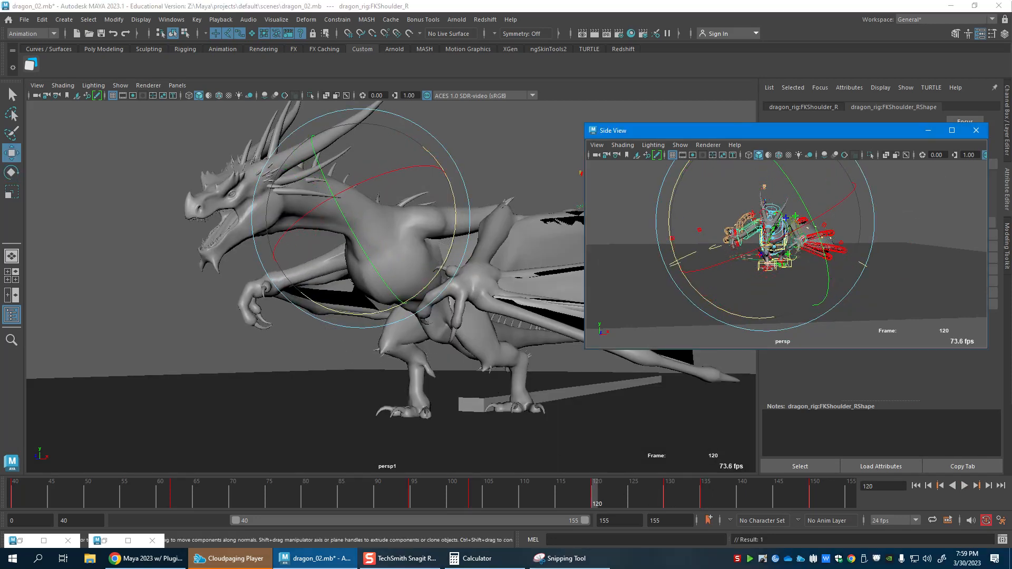
# Try to re-pose the right elbow with the FKElbow_R control at frame 120, and undo the changes.
pyautogui.keyDown('alt'); pyautogui.moveTo(750, 263); pyautogui.dragTo(805, 273); pyautogui.keyUp('alt')
pyautogui.click(758, 242)
pyautogui.press('e')
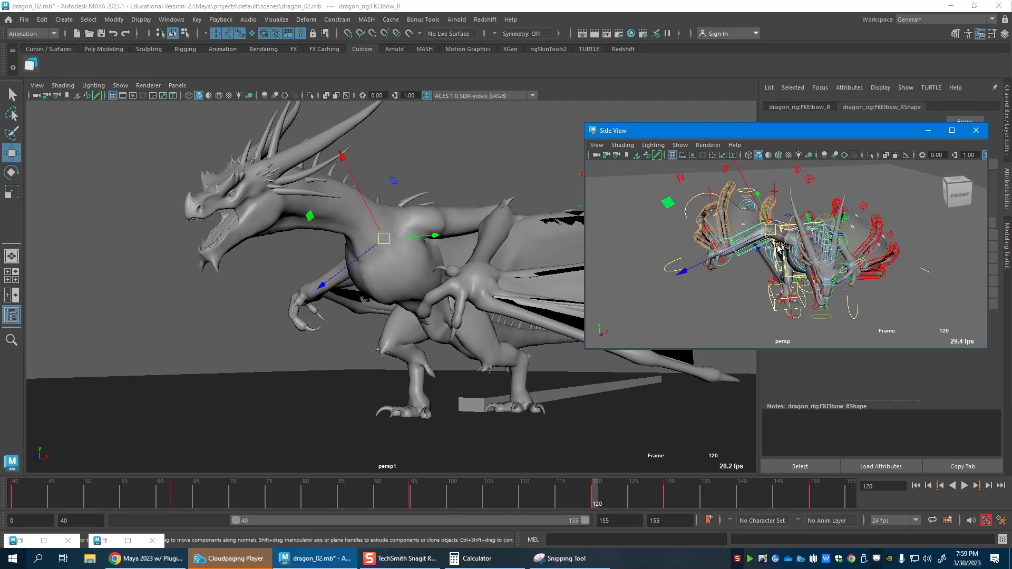
pyautogui.hotkey('ctrl', 'z')
pyautogui.hotkey('ctrl', 'z')
pyautogui.press('e')
pyautogui.click(409, 260)
pyautogui.hotkey('ctrl', 'z')
pyautogui.hotkey('ctrl', 'z')
# Reselect the FKShoulder_R control and adjust the right arm's pose at frame 120.
pyautogui.middleClick(768, 276)
pyautogui.press('w')
pyautogui.keyDown('alt'); pyautogui.moveTo(721, 260); pyautogui.dragTo(730, 281); pyautogui.keyUp('alt')
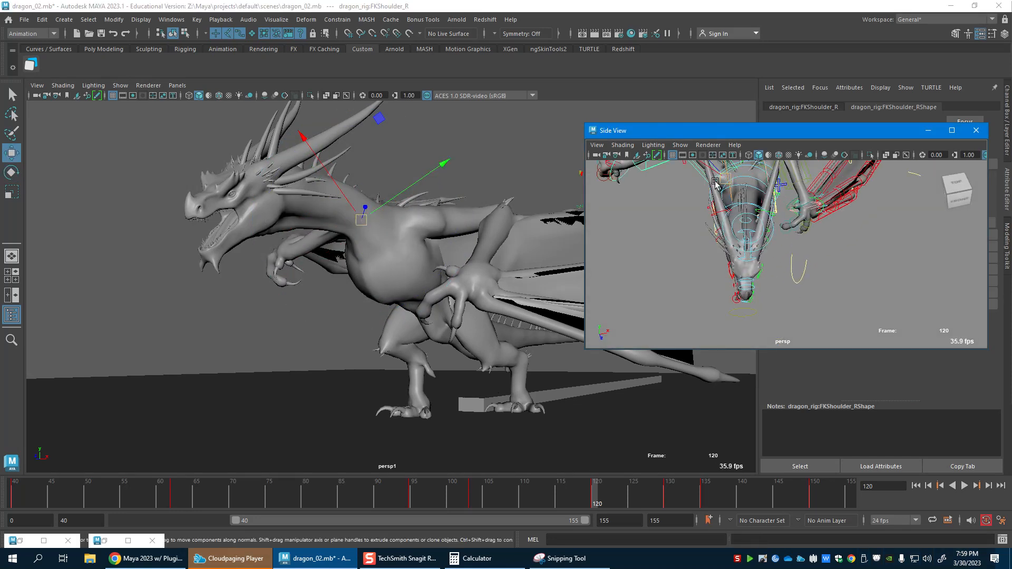
pyautogui.keyDown('alt'); pyautogui.moveTo(715, 181); pyautogui.dragTo(716, 174); pyautogui.keyUp('alt')
pyautogui.press('e')
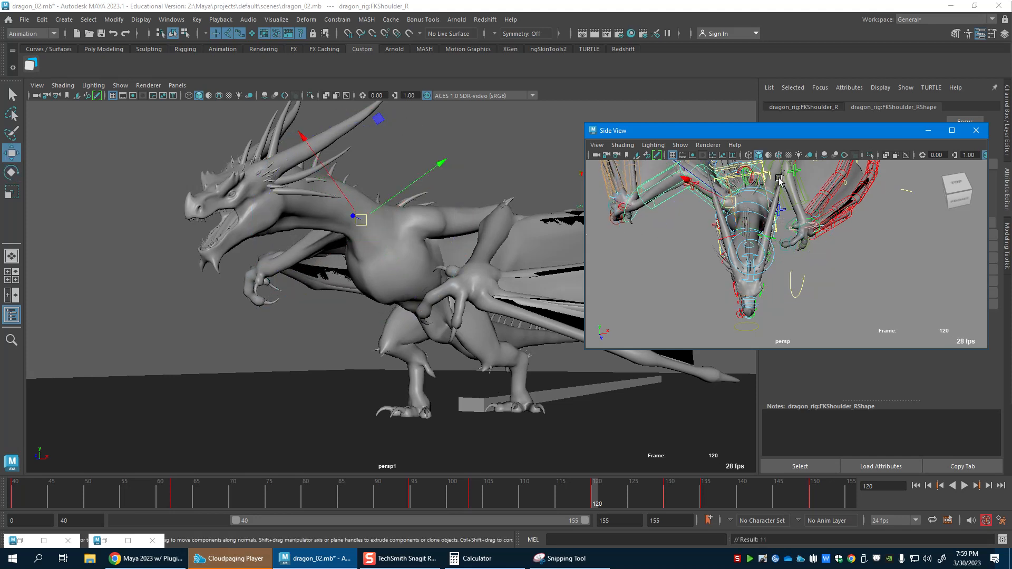
# Go to frame 118 and rotate the left shoulder to lift the left wing arm.
pyautogui.moveTo(469, 499); pyautogui.dragTo(582, 505)
pyautogui.moveTo(496, 272); pyautogui.dragTo(494, 164)
pyautogui.moveTo(449, 252); pyautogui.dragTo(458, 221)
# Rotate the FKElbow_L control at frame 118 to swing the left forearm outward.
pyautogui.keyDown('alt'); pyautogui.moveTo(794, 227); pyautogui.dragTo(785, 254, button='middle'); pyautogui.keyUp('alt')
pyautogui.press('w')
pyautogui.press('e')
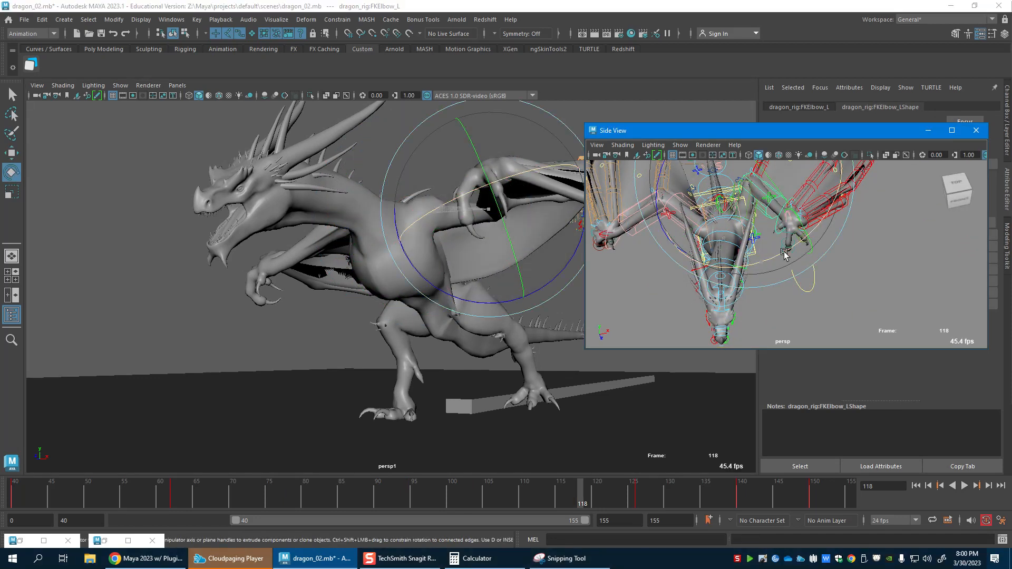
pyautogui.moveTo(771, 216); pyautogui.dragTo(809, 237)
# Rotate the FKShoulder_L control at frame 118 to raise the extended left arm higher.
pyautogui.keyDown('alt'); pyautogui.moveTo(760, 244); pyautogui.dragTo(764, 252, button='middle'); pyautogui.keyUp('alt')
pyautogui.press('w')
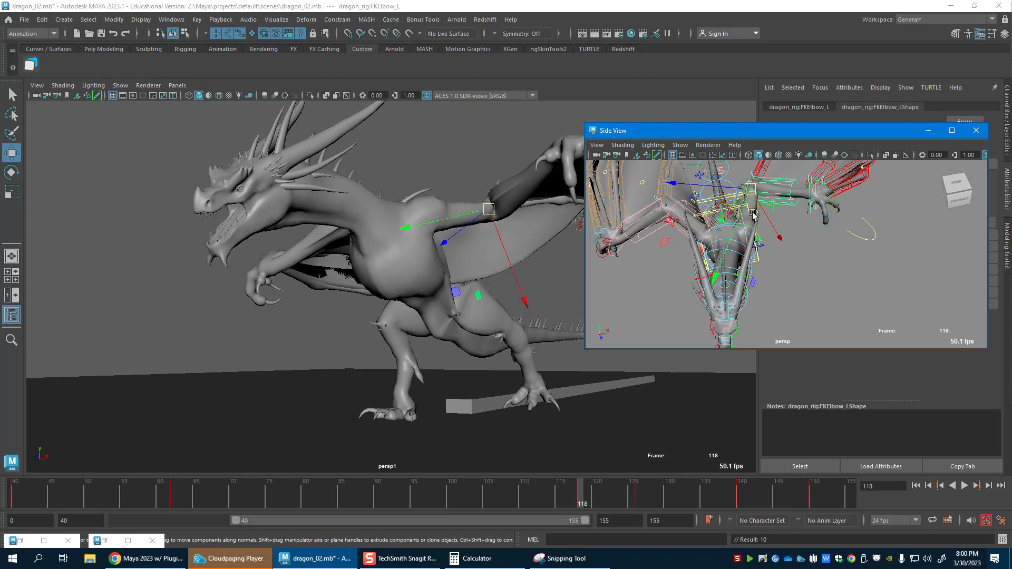
pyautogui.moveTo(473, 182); pyautogui.dragTo(400, 180)
pyautogui.moveTo(457, 238); pyautogui.dragTo(465, 219)
# Rotate the FKShoulder_R control outward at frame 118 and key the shoulder and elbow controls of both arms.
pyautogui.click(683, 232)
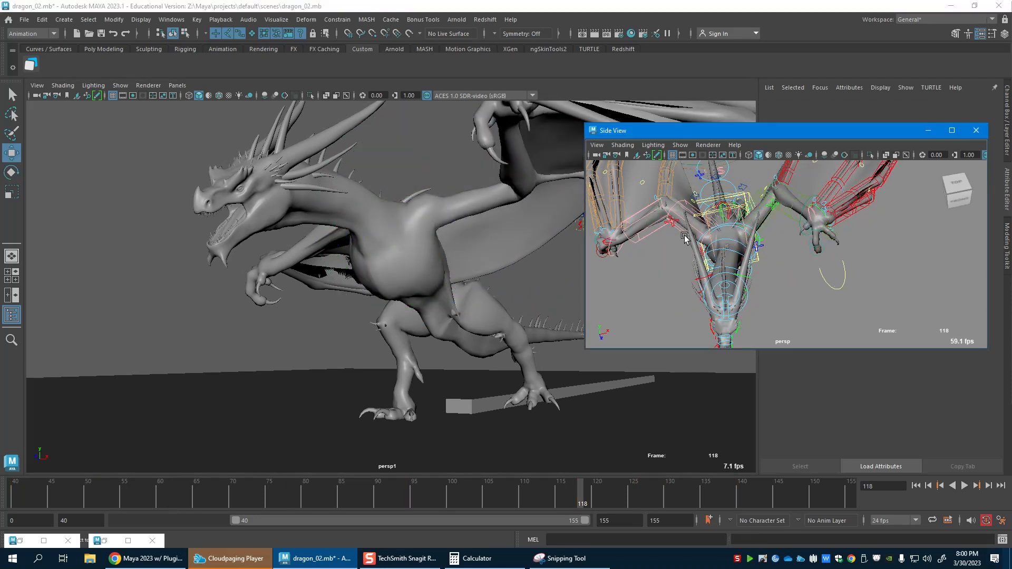
pyautogui.press('e')
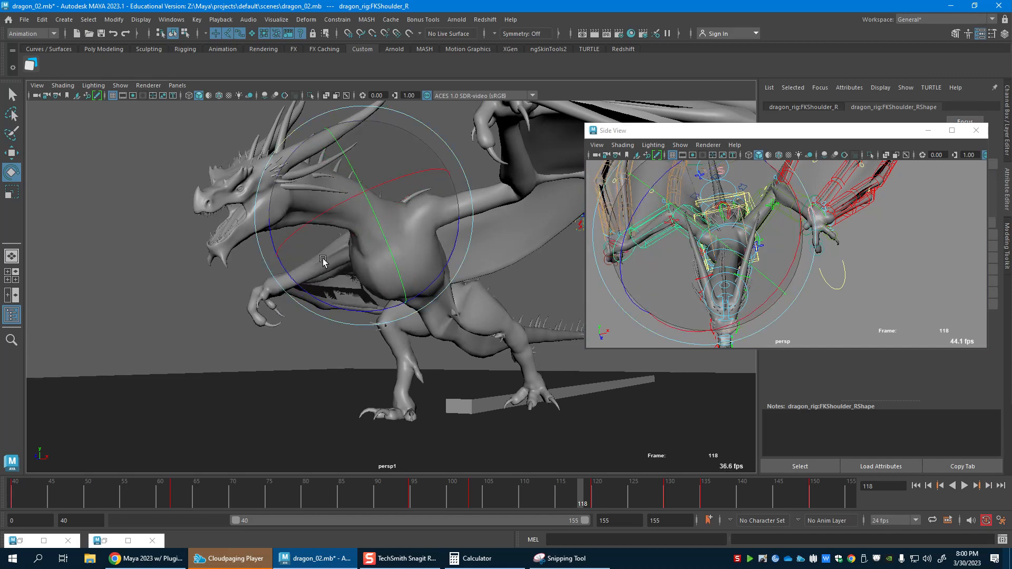
pyautogui.moveTo(656, 237); pyautogui.dragTo(696, 193)
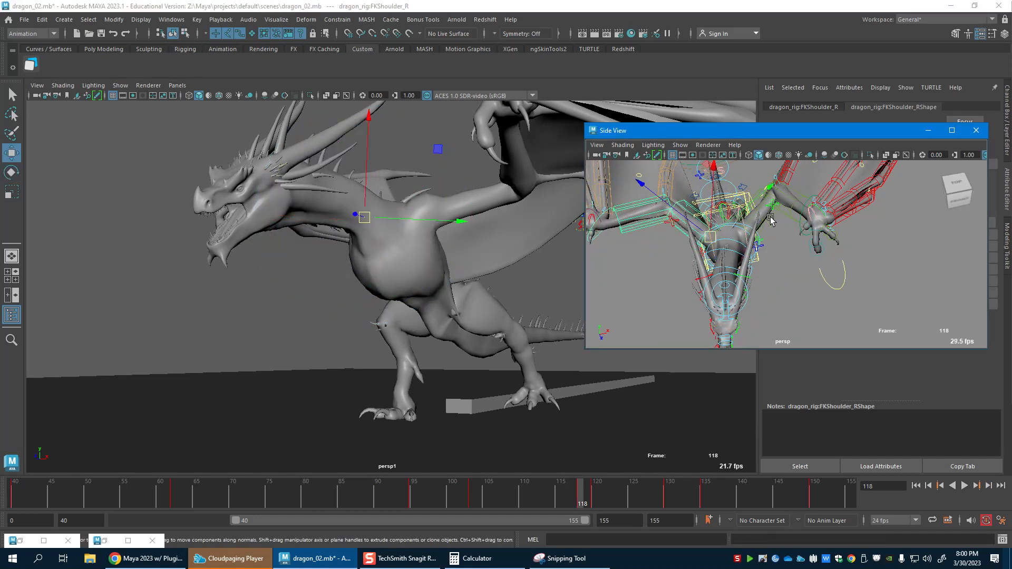
pyautogui.click(792, 216)
pyautogui.press('s')
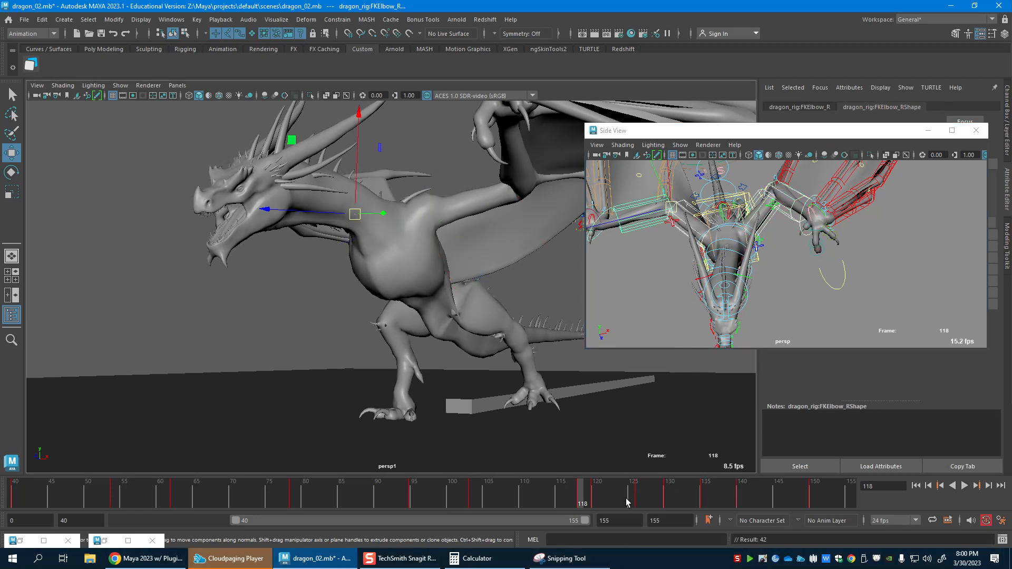
# Delete the selected arm controls' keys at frames 120 and 126, and review the arm motion.
pyautogui.hotkey('alt', 'v')
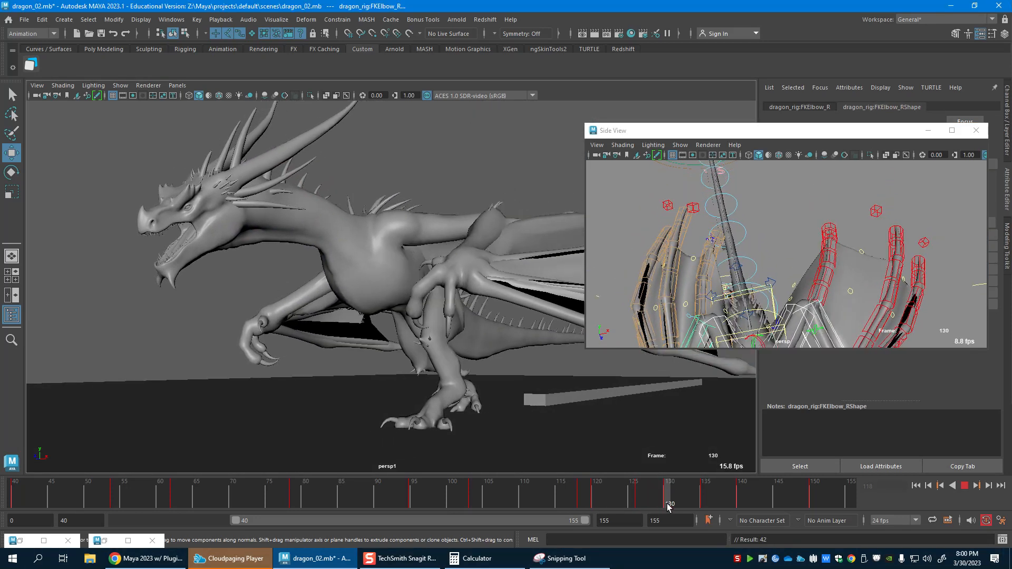
pyautogui.click(588, 500)
pyautogui.keyDown('shift'); pyautogui.moveTo(593, 501); pyautogui.dragTo(640, 501); pyautogui.keyUp('shift')
pyautogui.press('Delete')
pyautogui.moveTo(530, 501)
pyautogui.mouseDown()
pyautogui.moveTo(697, 516)
pyautogui.moveTo(750, 504)
pyautogui.moveTo(852, 514)
pyautogui.moveTo(705, 522)
pyautogui.mouseUp()
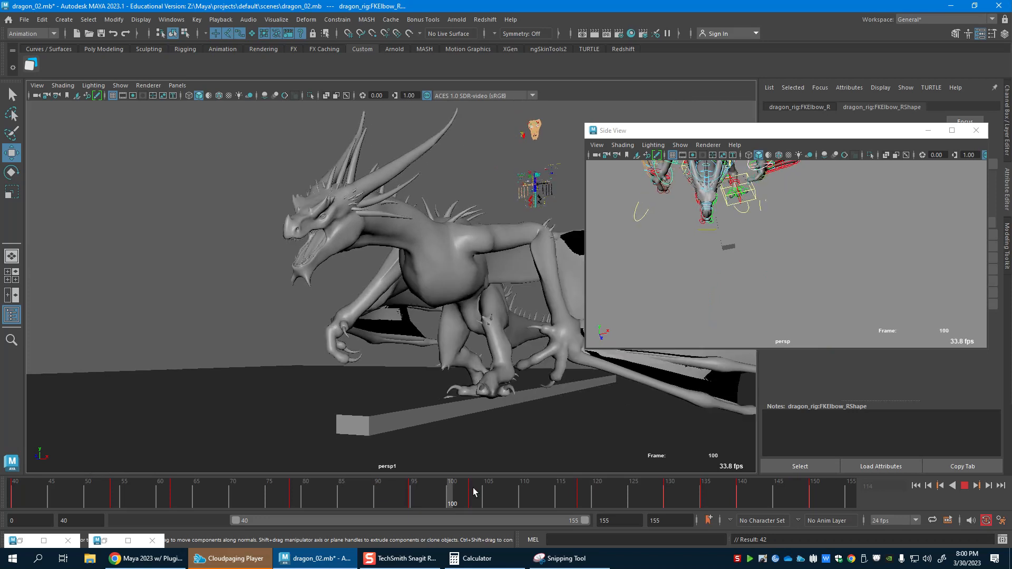
# Delete the keys of both arms' FK shoulder and elbow controls at frame 103.
pyautogui.moveTo(528, 488); pyautogui.dragTo(396, 484)
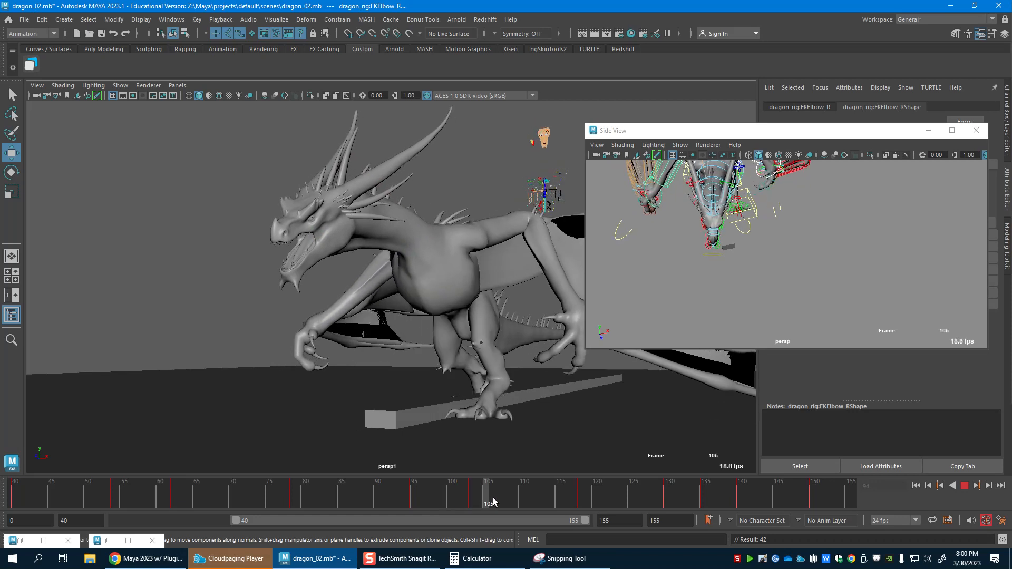
pyautogui.moveTo(451, 500); pyautogui.dragTo(410, 497)
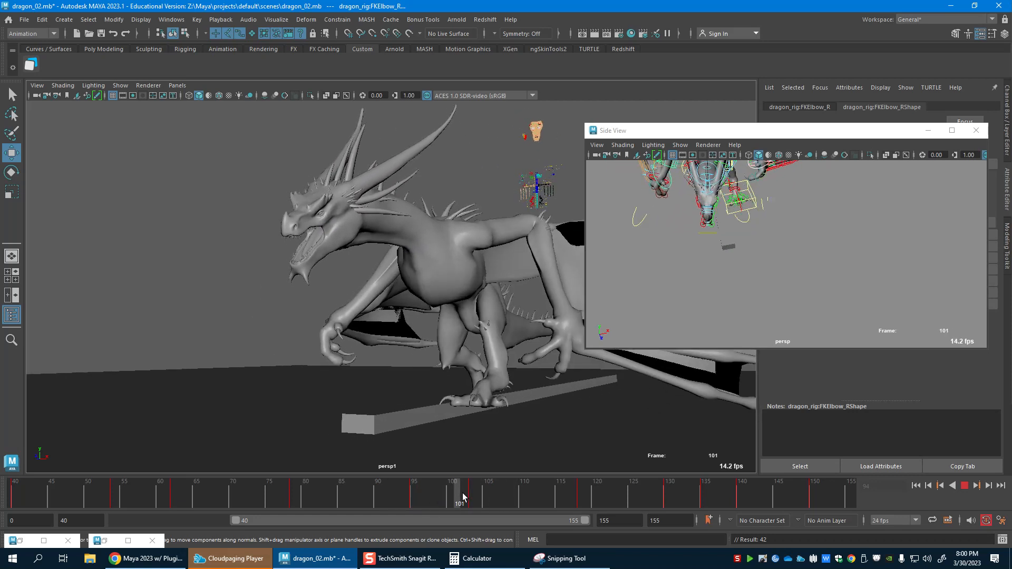
pyautogui.moveTo(528, 493); pyautogui.dragTo(578, 497)
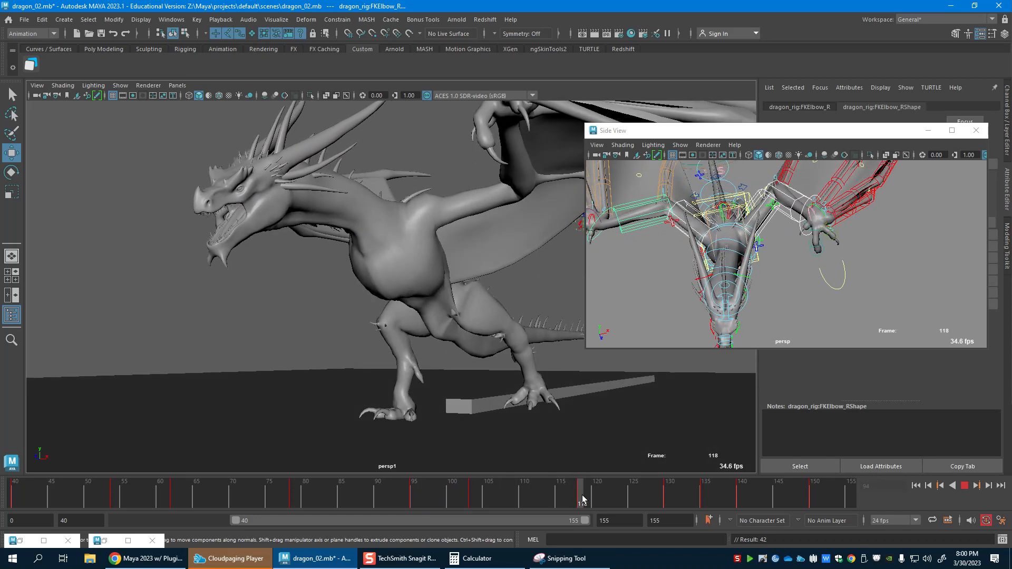
pyautogui.moveTo(418, 497); pyautogui.dragTo(438, 499)
pyautogui.moveTo(569, 495); pyautogui.dragTo(579, 501)
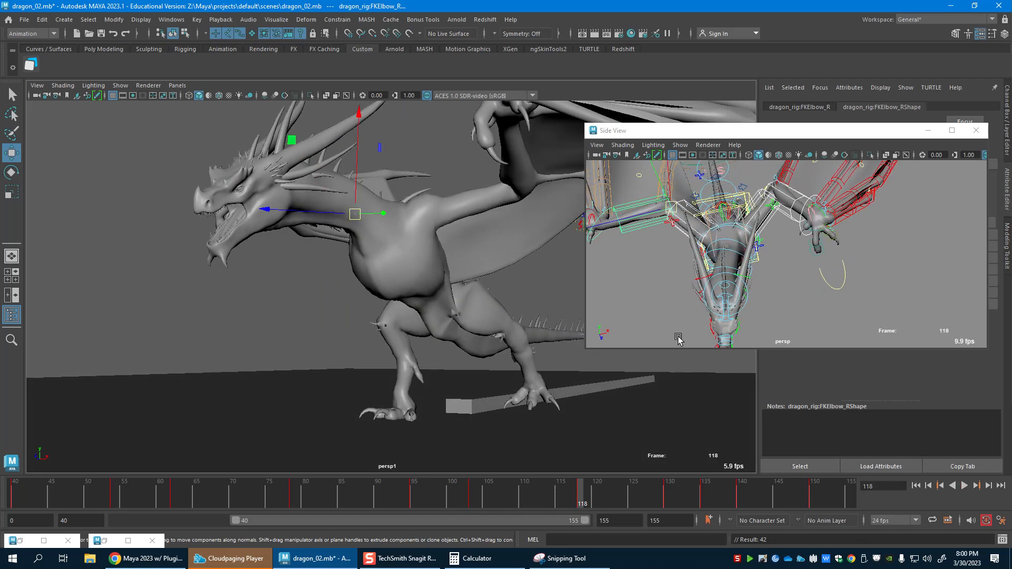
pyautogui.click(737, 280)
pyautogui.click(473, 503)
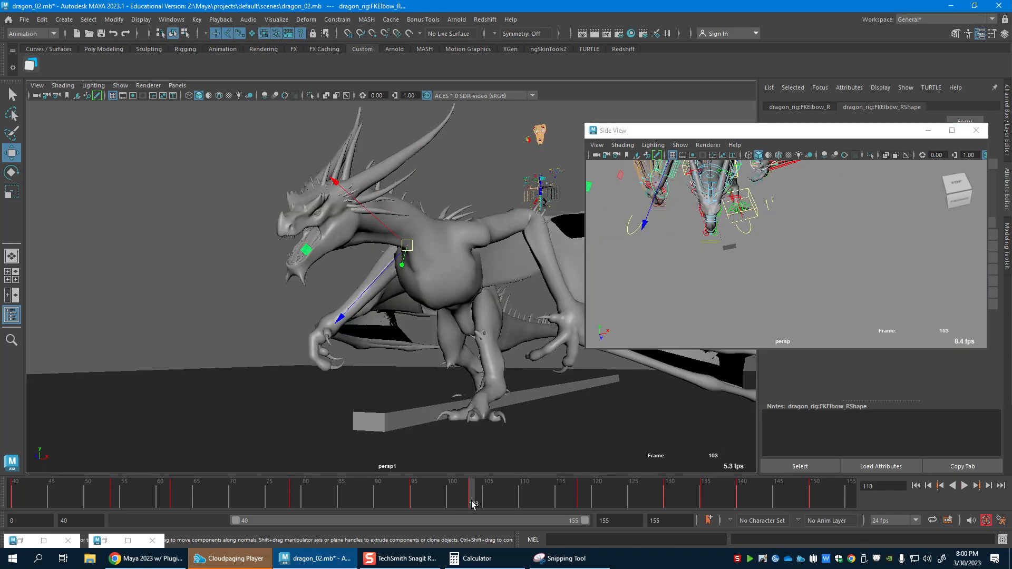
pyautogui.click(386, 501)
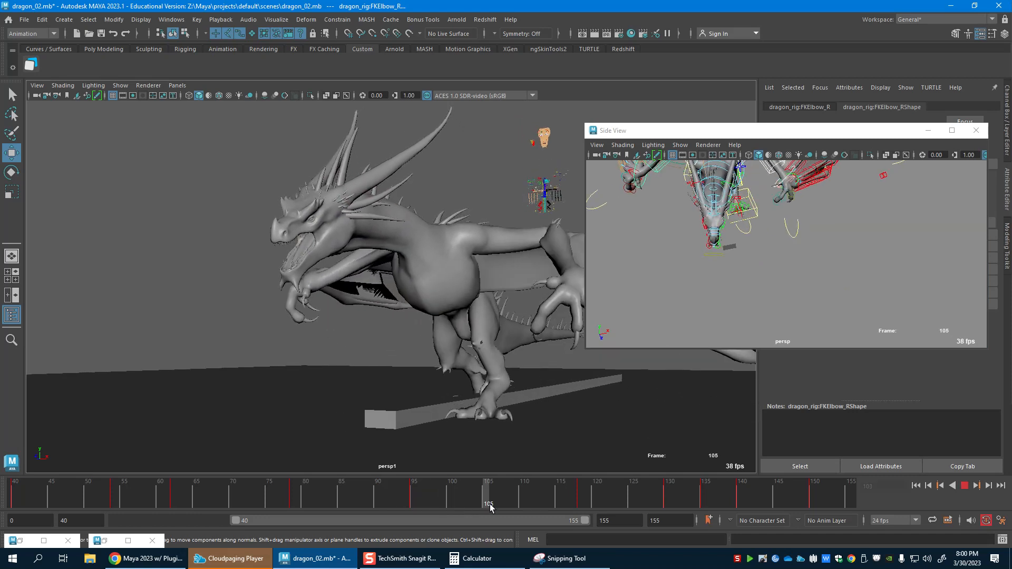
pyautogui.moveTo(490, 507); pyautogui.dragTo(495, 505)
# Move the arm controls' raised-pose keys from frame 118 to frame 108.
pyautogui.keyDown('shift'); pyautogui.moveTo(573, 495); pyautogui.dragTo(586, 499); pyautogui.keyUp('shift')
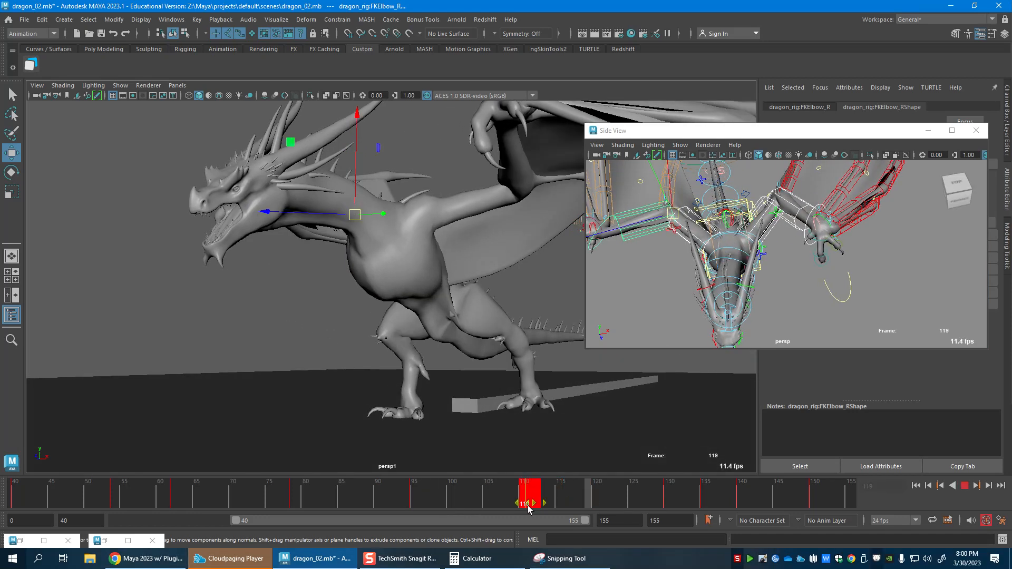
pyautogui.moveTo(369, 501); pyautogui.dragTo(412, 498)
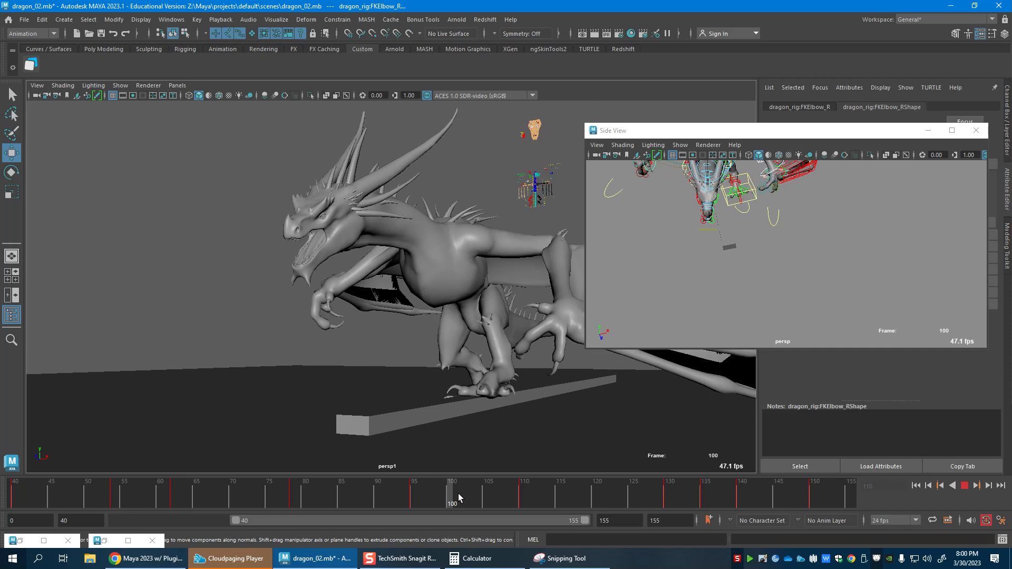
pyautogui.moveTo(487, 494)
pyautogui.mouseDown()
pyautogui.moveTo(601, 501)
pyautogui.moveTo(416, 500)
pyautogui.moveTo(526, 509)
pyautogui.moveTo(494, 505)
pyautogui.moveTo(505, 505)
pyautogui.mouseUp()
pyautogui.press('s')
pyautogui.click(522, 500)
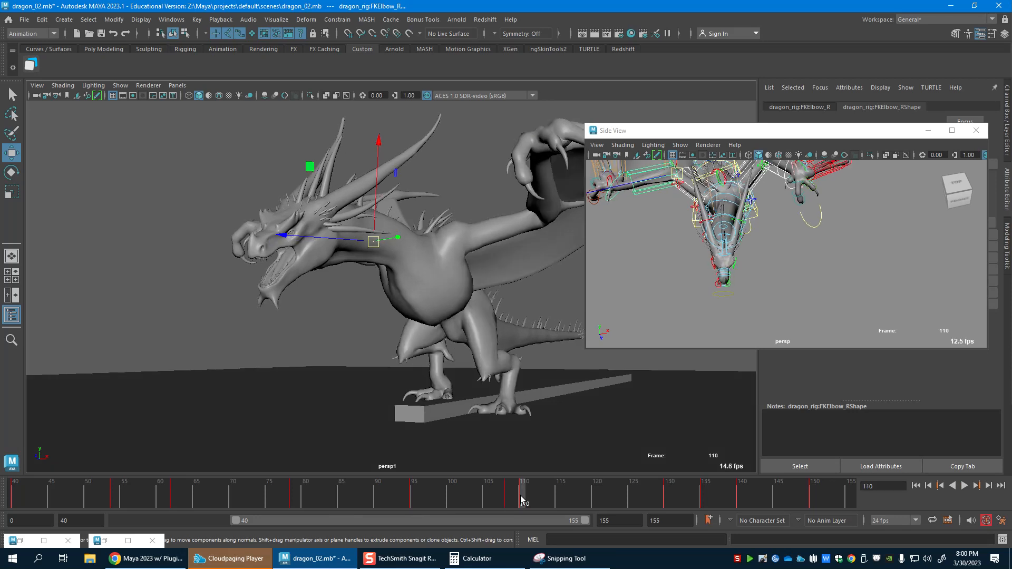
# Retime the arm controls' later keys, moving frame 130 to 121, frame 150 to 143 and frame 140 to 130.
pyautogui.click(665, 501)
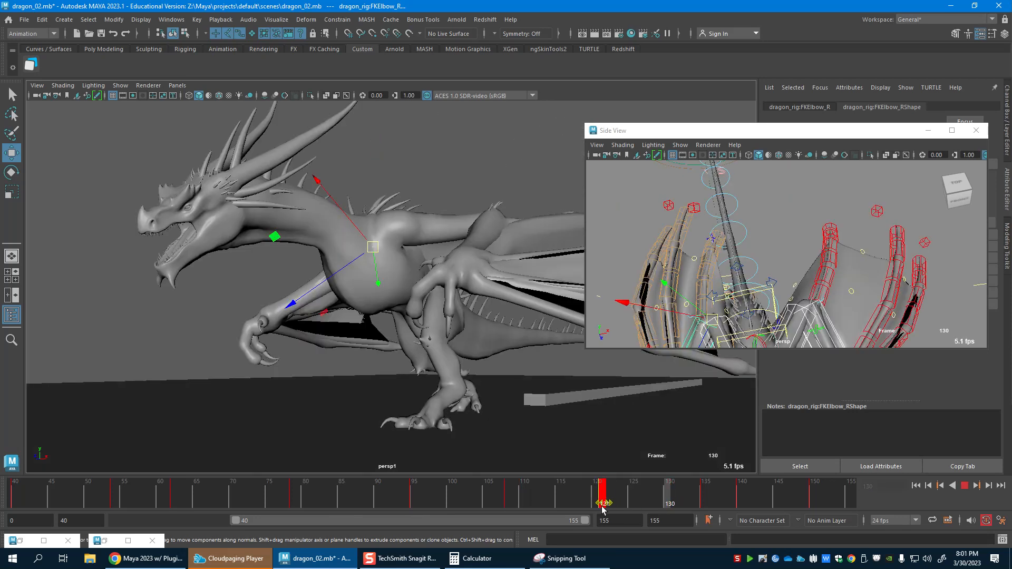
pyautogui.hotkey('alt', 'v')
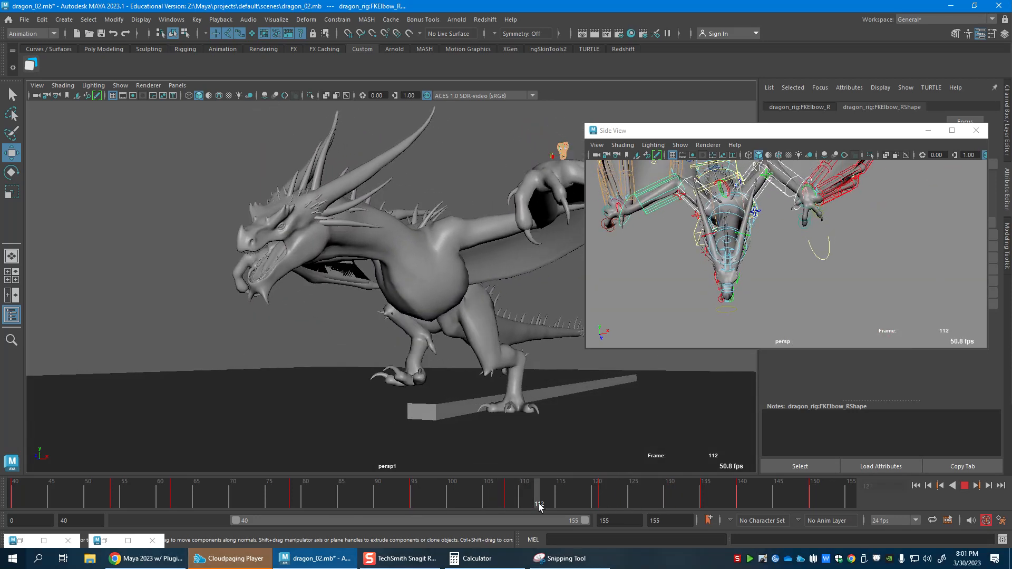
pyautogui.moveTo(558, 507); pyautogui.dragTo(785, 502)
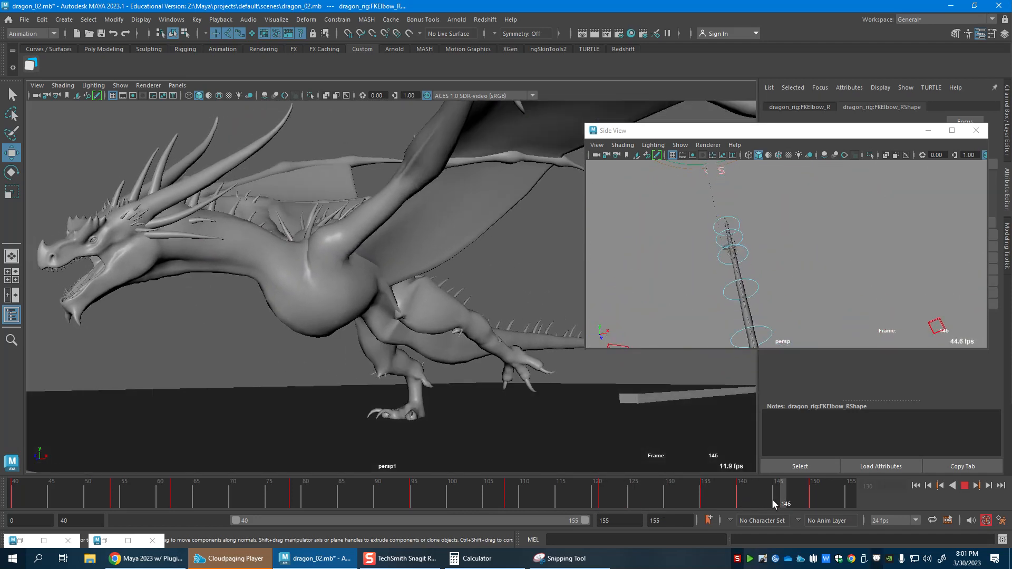
pyautogui.keyDown('shift'); pyautogui.click(813, 501); pyautogui.keyUp('shift')
pyautogui.moveTo(763, 508); pyautogui.dragTo(665, 498)
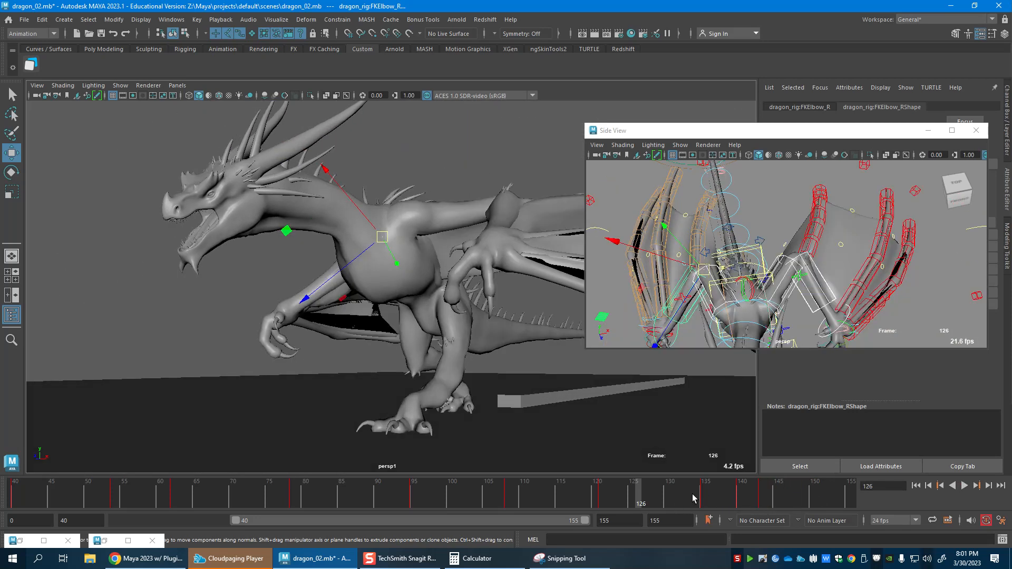
pyautogui.moveTo(743, 501)
pyautogui.keyDown('shift'); pyautogui.mouseDown()
pyautogui.moveTo(537, 498)
pyautogui.moveTo(741, 511)
pyautogui.mouseUp(); pyautogui.keyUp('shift')
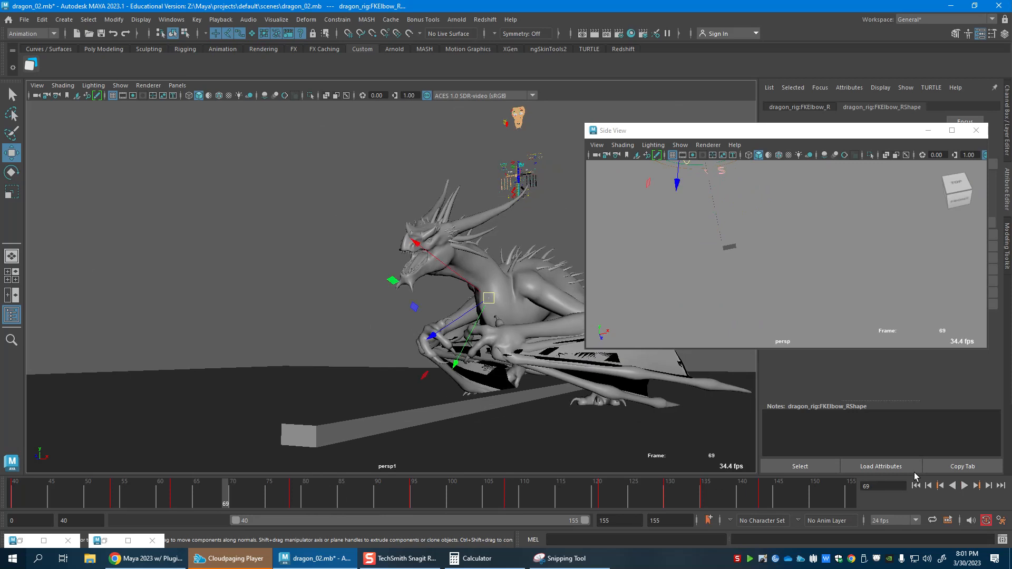
# Move the Side View window out of the main view and play the animation from frame 40.
pyautogui.press('super+Right')
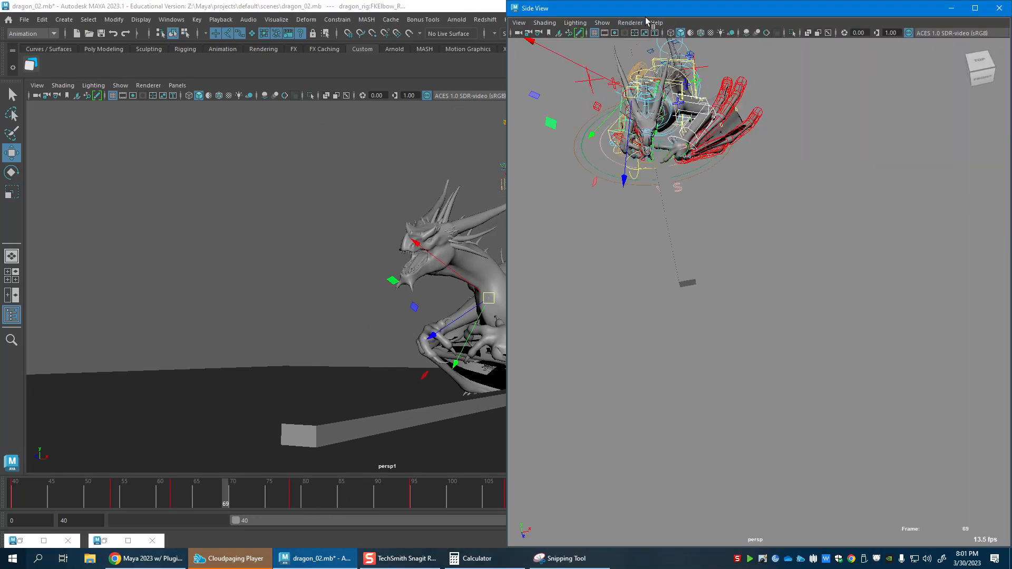
pyautogui.press('super+Right')
pyautogui.moveTo(662, 498); pyautogui.dragTo(12, 488)
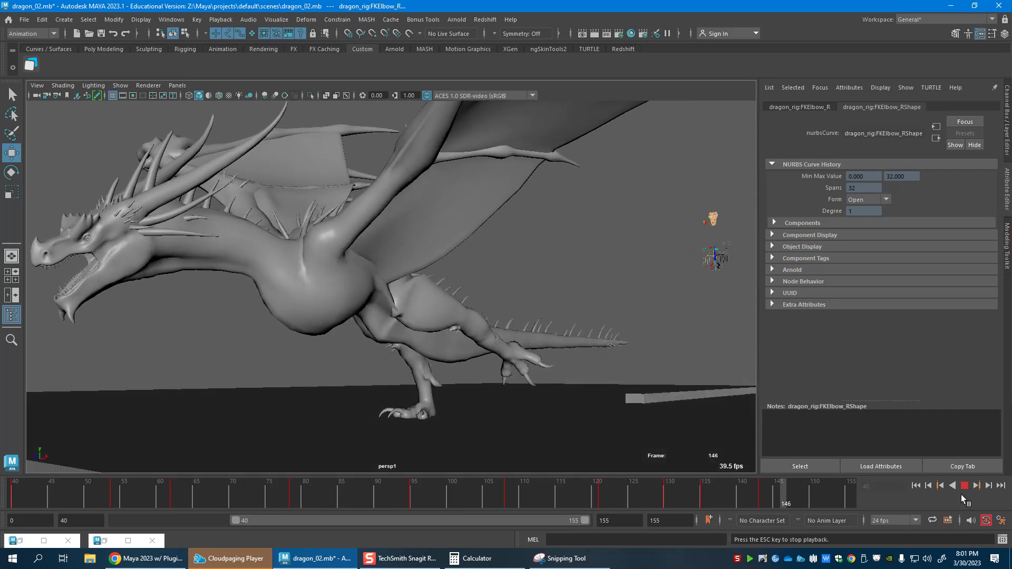
pyautogui.press('Escape')
# Key the FKElbow_L control at frames 92 and 104 in place of its frame 95 key.
pyautogui.moveTo(391, 498); pyautogui.dragTo(509, 505)
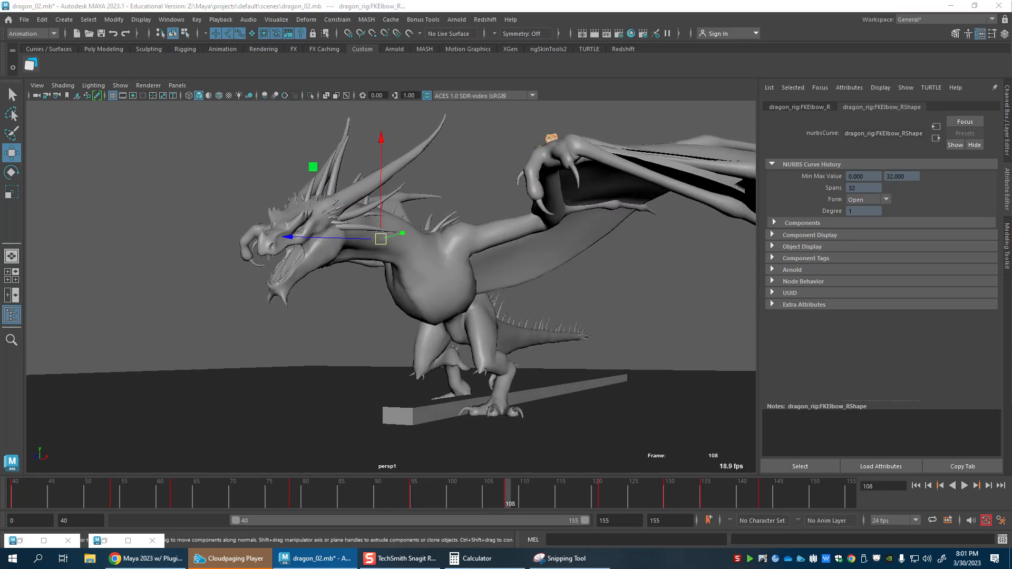
pyautogui.press('e')
pyautogui.moveTo(378, 496); pyautogui.dragTo(275, 495)
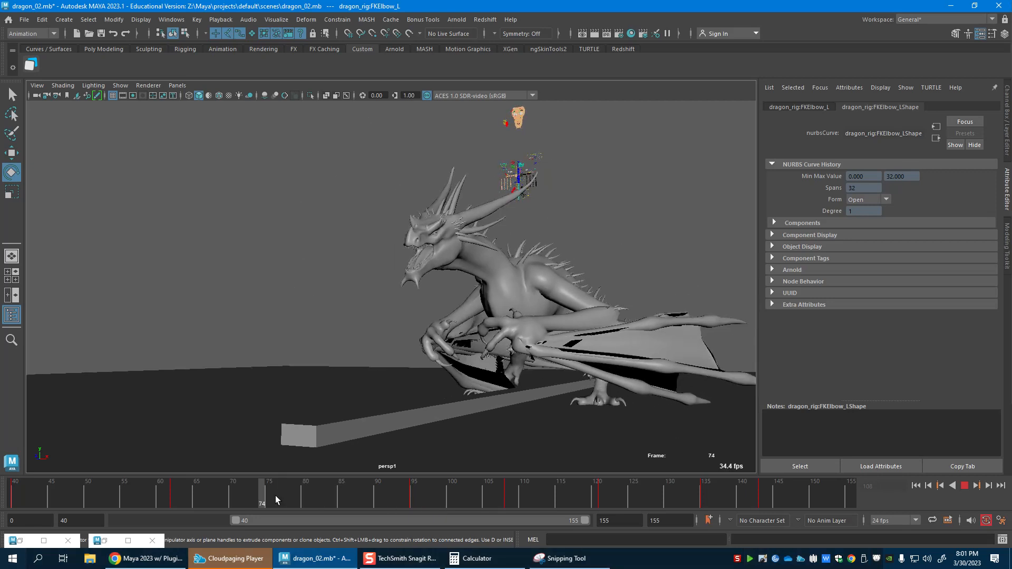
pyautogui.moveTo(340, 509); pyautogui.dragTo(383, 514)
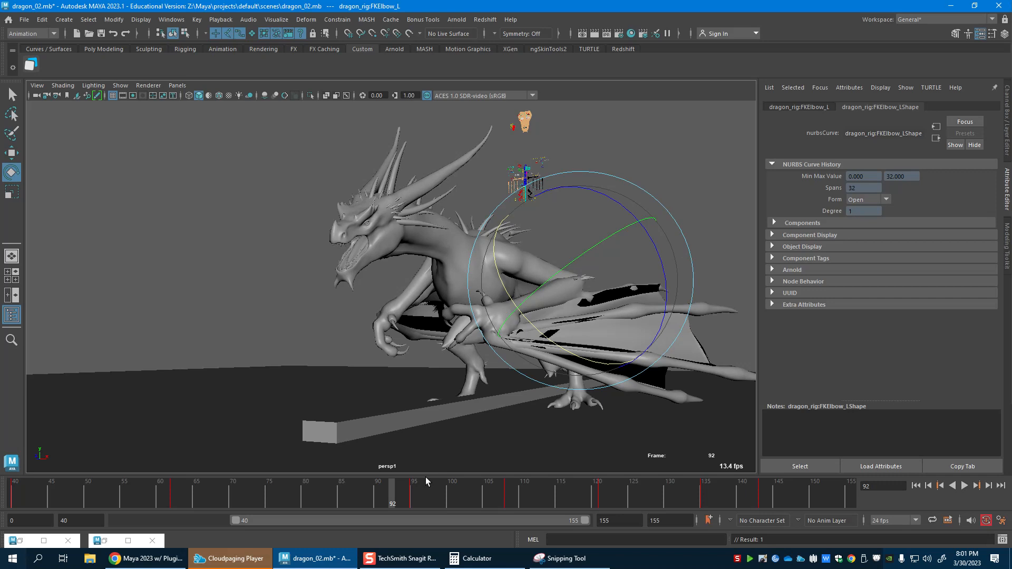
pyautogui.moveTo(426, 481); pyautogui.dragTo(543, 498)
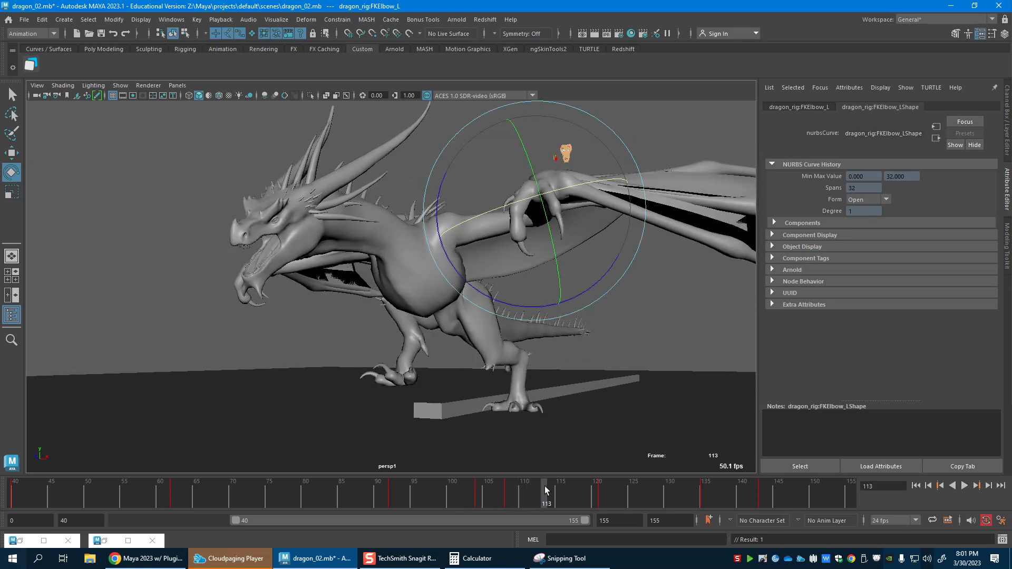
# Rotate the FKElbow_L control at frames 113 and 121 to extend the left forearm outward.
pyautogui.moveTo(569, 201); pyautogui.dragTo(613, 181)
pyautogui.moveTo(504, 501); pyautogui.dragTo(605, 508)
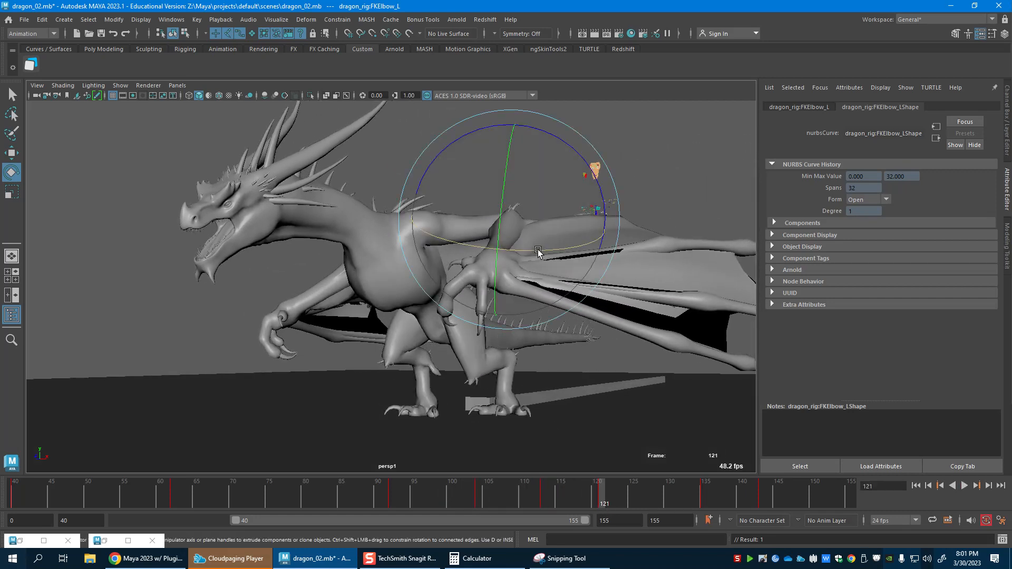
pyautogui.moveTo(538, 251); pyautogui.dragTo(645, 244)
pyautogui.press('w')
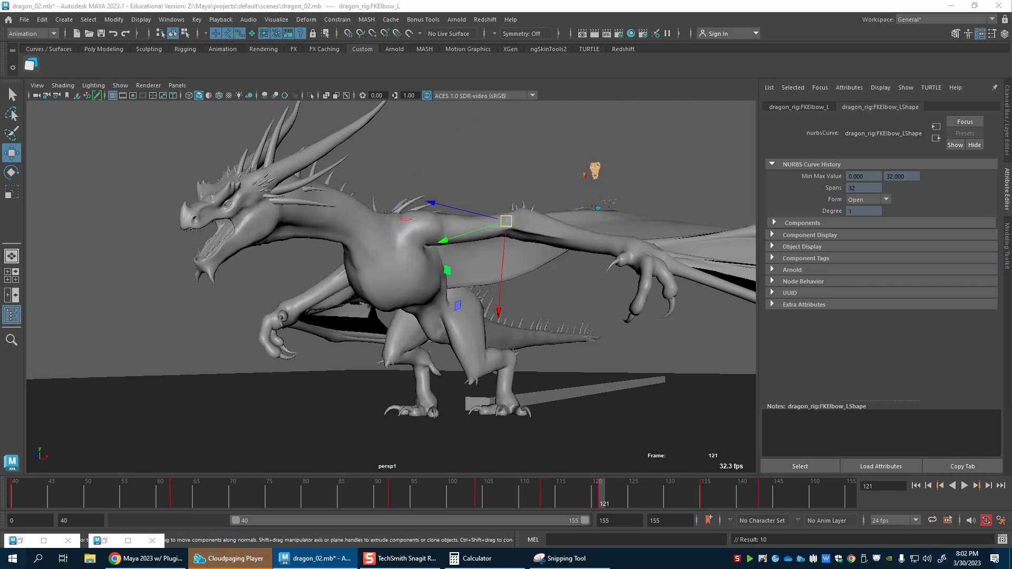
# Rotate the FKShoulder_L control at frames 121 and 130 to lower the left arm.
pyautogui.moveTo(465, 256); pyautogui.dragTo(446, 311)
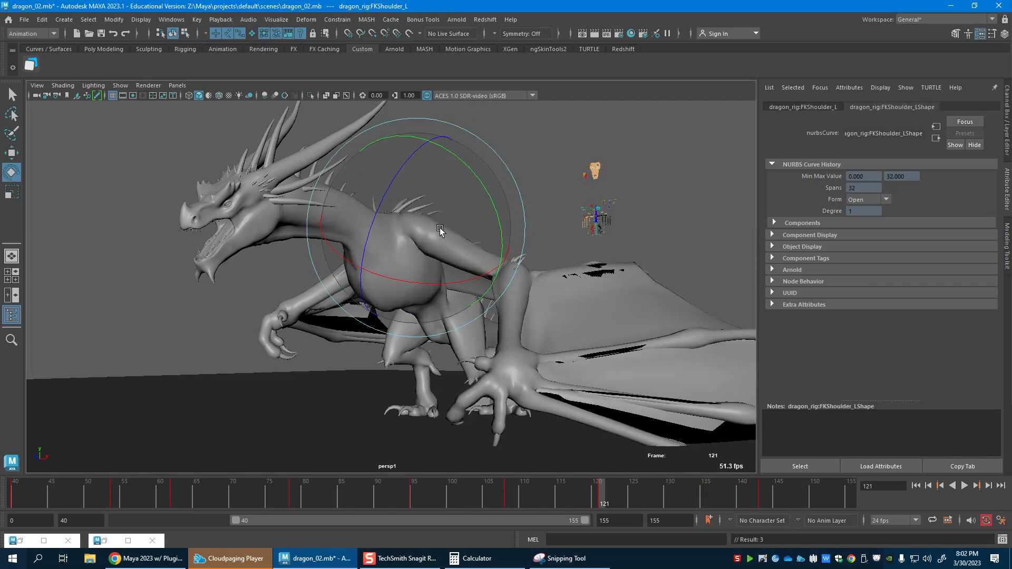
pyautogui.moveTo(612, 498); pyautogui.dragTo(675, 482)
pyautogui.moveTo(468, 288); pyautogui.dragTo(452, 332)
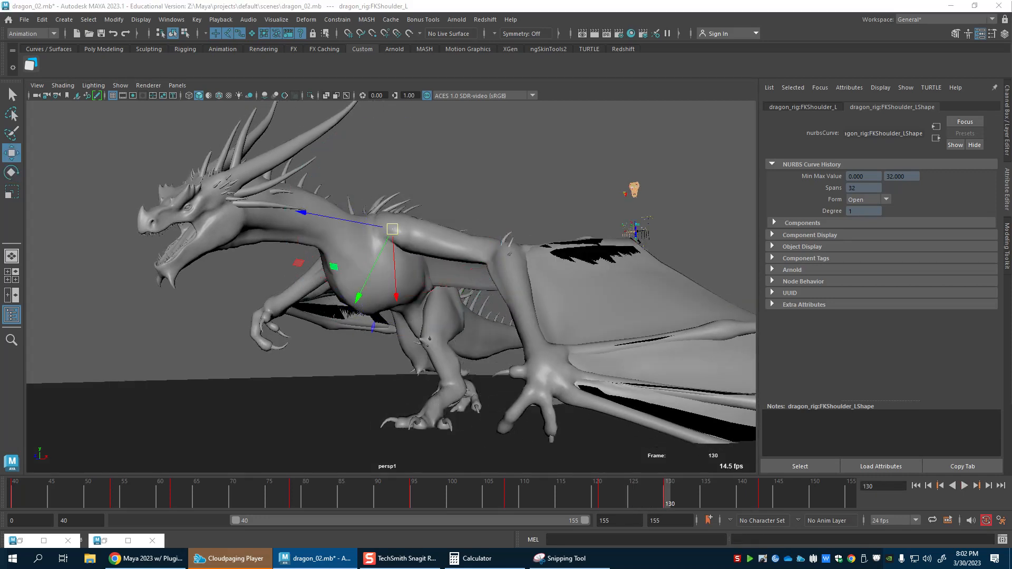
# Rotate the FKElbow_L control at frame 130 to fold the left forearm inward.
pyautogui.press('e')
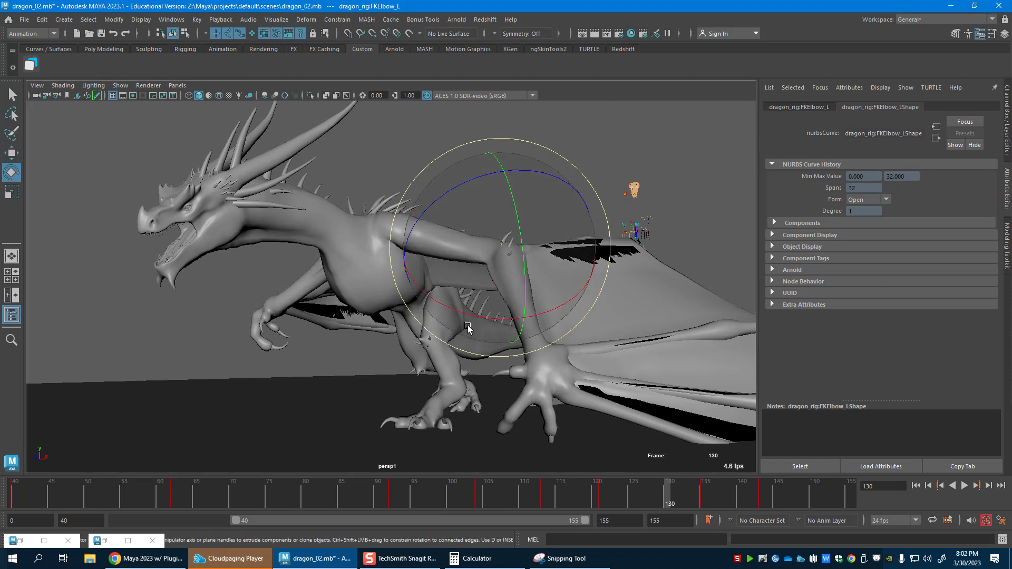
pyautogui.moveTo(417, 299); pyautogui.dragTo(386, 290)
pyautogui.moveTo(581, 491); pyautogui.dragTo(668, 507)
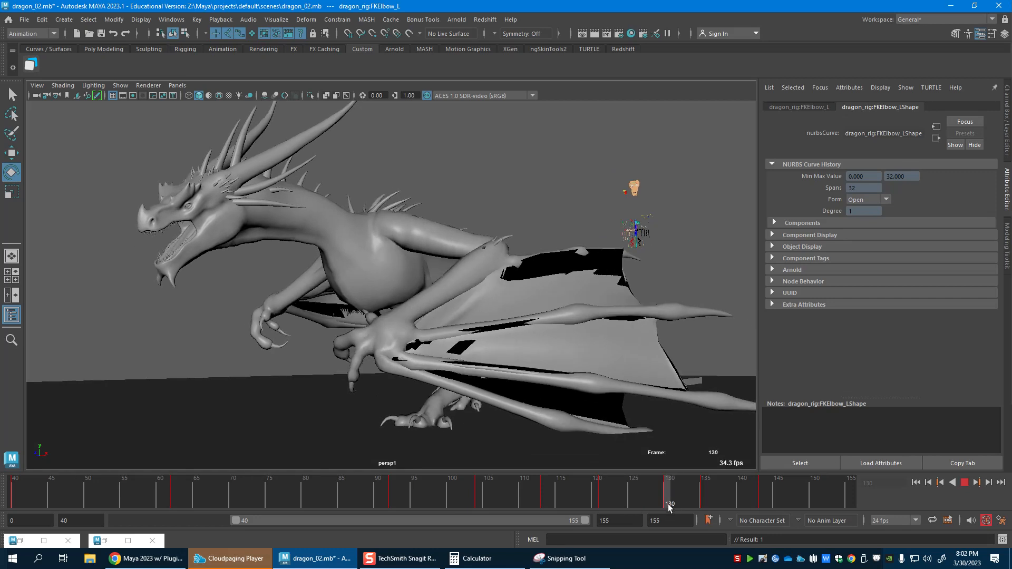
# Adjust the FKShoulder_L control's pose at frames 130 and 119, and play back the left arm motion.
pyautogui.press('w')
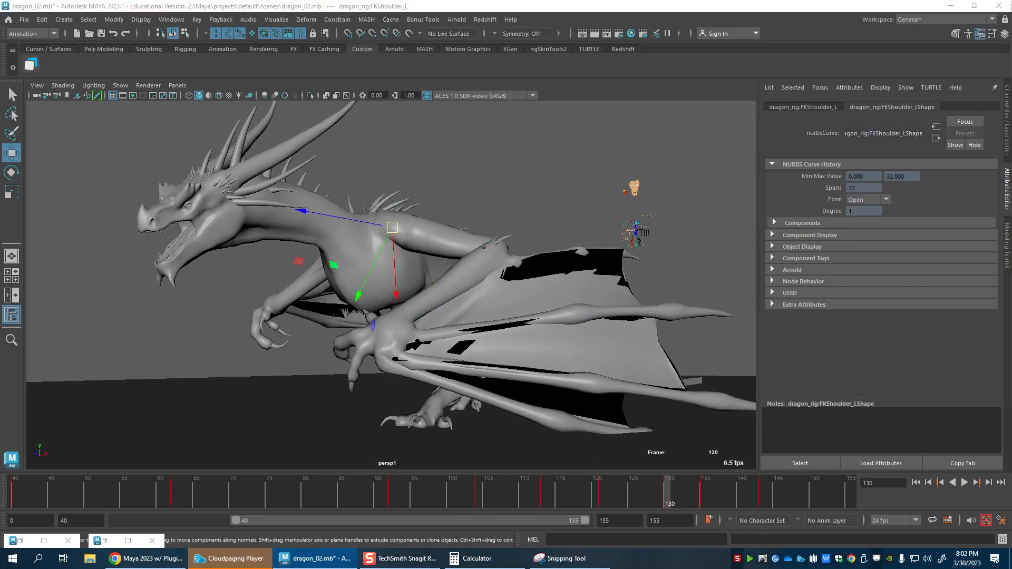
pyautogui.moveTo(393, 297); pyautogui.dragTo(442, 286)
pyautogui.moveTo(569, 490)
pyautogui.mouseDown()
pyautogui.moveTo(619, 500)
pyautogui.moveTo(531, 485)
pyautogui.moveTo(587, 495)
pyautogui.mouseUp()
pyautogui.moveTo(460, 259); pyautogui.dragTo(390, 229)
pyautogui.hotkey('alt', 'v')
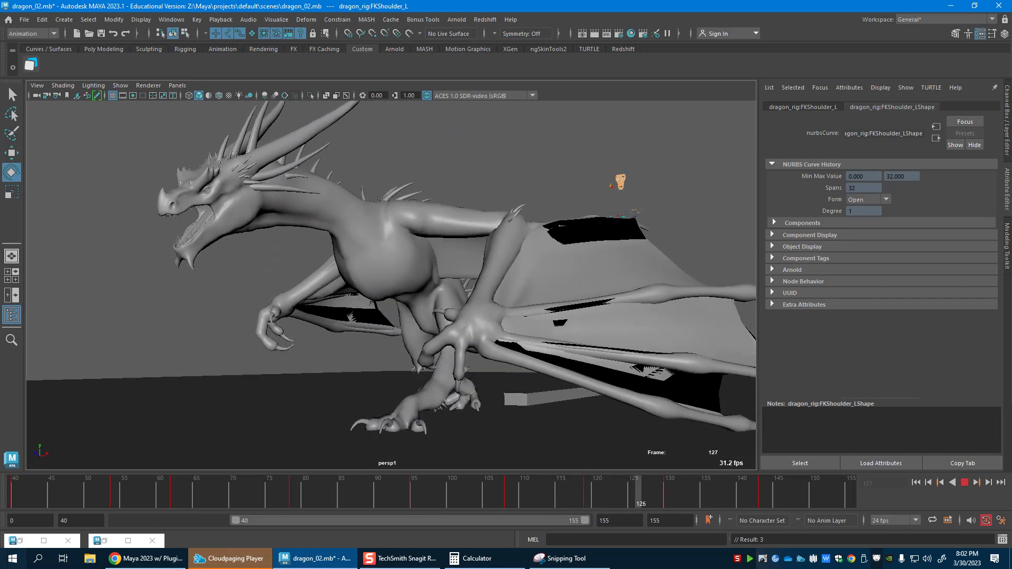
# Rotate the FKShoulder_L control near frame 135 to adjust the left arm's rise, and play back the motion.
pyautogui.moveTo(645, 498); pyautogui.dragTo(705, 501)
pyautogui.moveTo(400, 312); pyautogui.dragTo(365, 270)
pyautogui.moveTo(588, 491); pyautogui.dragTo(685, 498)
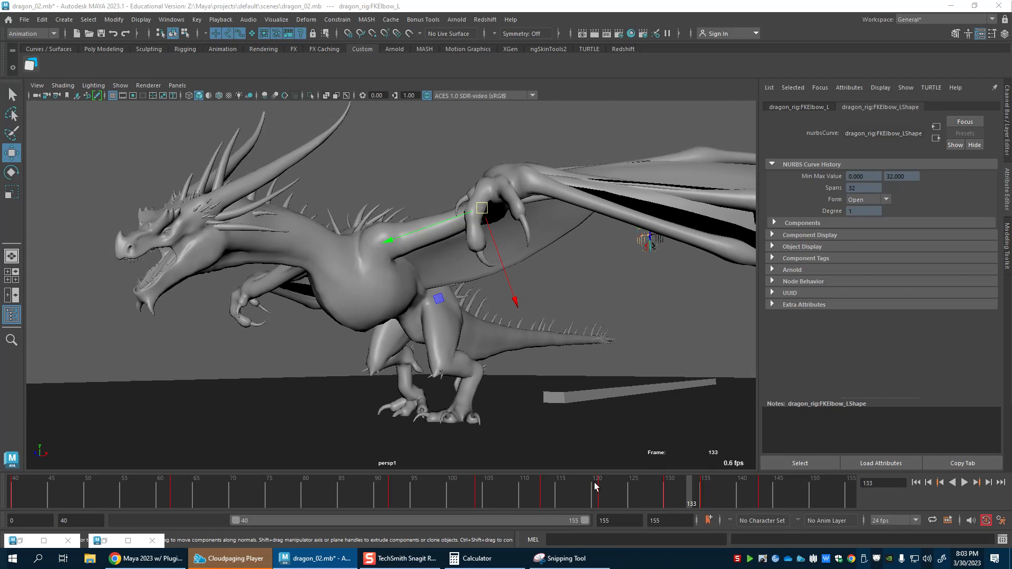
pyautogui.hotkey('alt', 'v')
pyautogui.moveTo(535, 498)
pyautogui.mouseDown()
pyautogui.moveTo(588, 506)
pyautogui.moveTo(403, 482)
pyautogui.moveTo(483, 498)
pyautogui.moveTo(537, 490)
pyautogui.mouseUp()
# Rotate the FKElbow_L control at frames 115 and 121 to open the left forearm outward.
pyautogui.moveTo(463, 489); pyautogui.dragTo(559, 489)
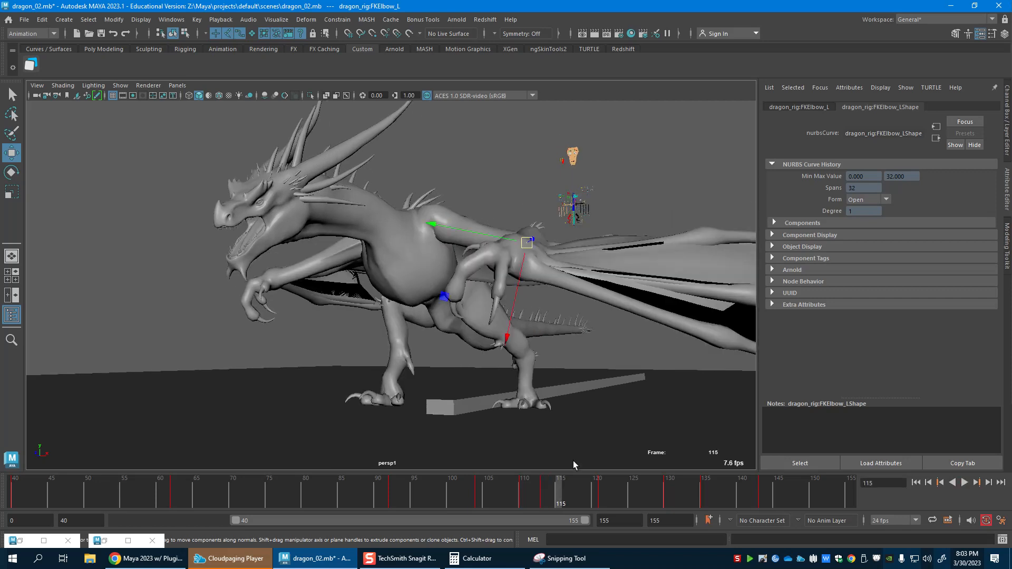
pyautogui.press('e')
pyautogui.moveTo(582, 255); pyautogui.dragTo(602, 258)
pyautogui.moveTo(561, 492); pyautogui.dragTo(599, 513)
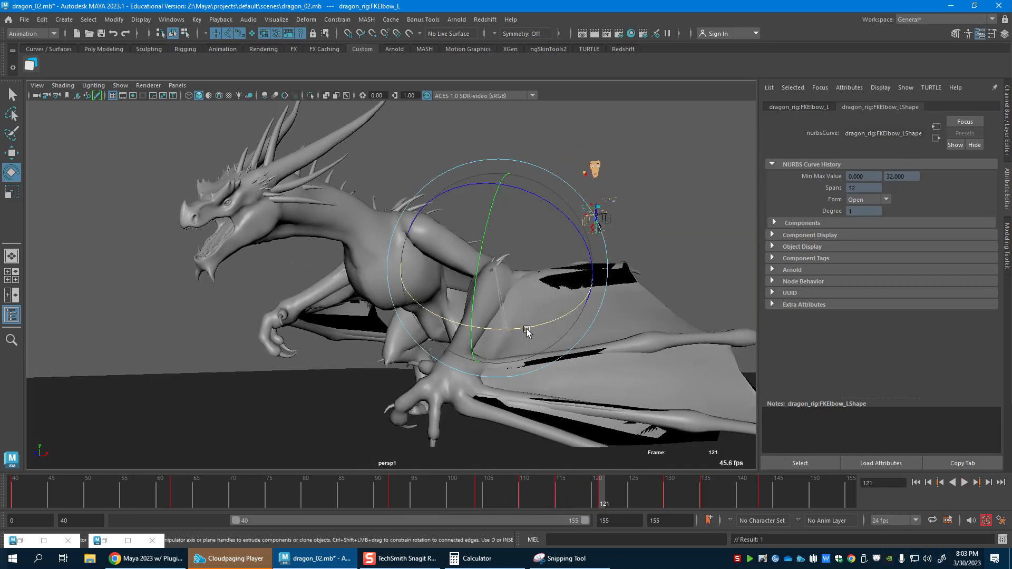
pyautogui.moveTo(527, 331); pyautogui.dragTo(539, 331)
# Rotate the FKElbow_L control at frame 124 to bend the left forearm inward, and review the motion up to frame 130.
pyautogui.moveTo(578, 492); pyautogui.dragTo(626, 501)
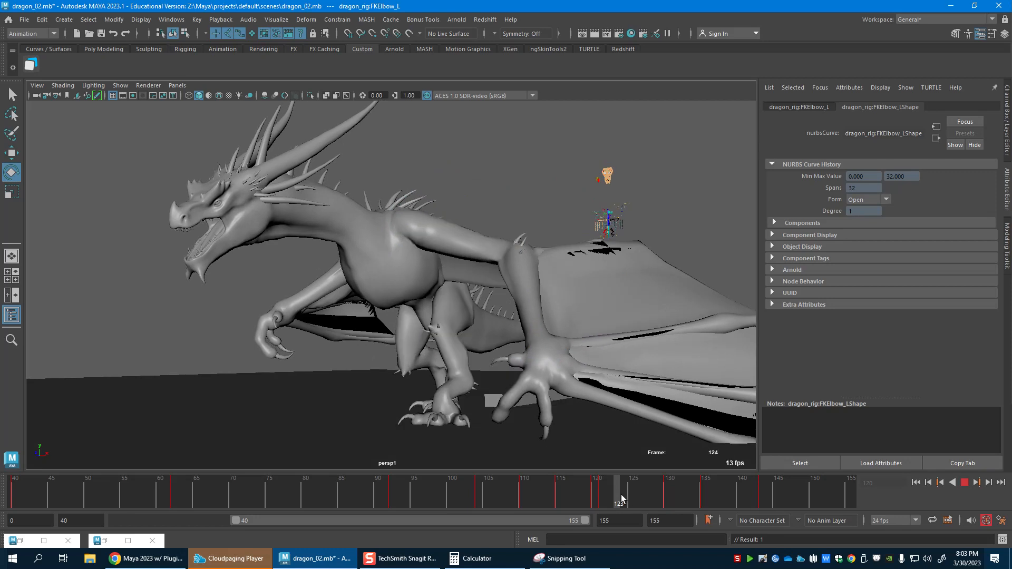
pyautogui.moveTo(555, 315); pyautogui.dragTo(523, 311)
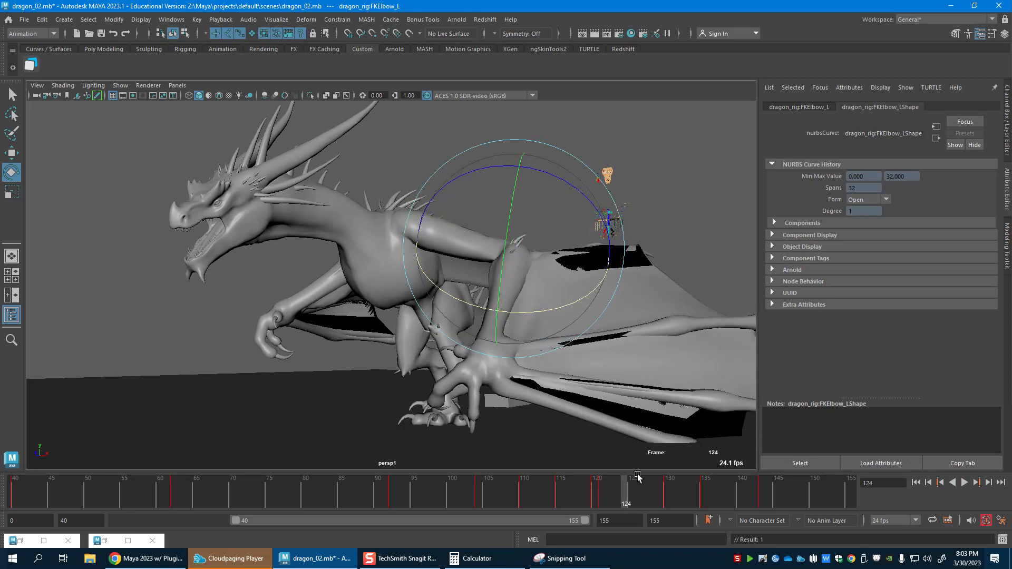
pyautogui.hotkey('alt', 'v')
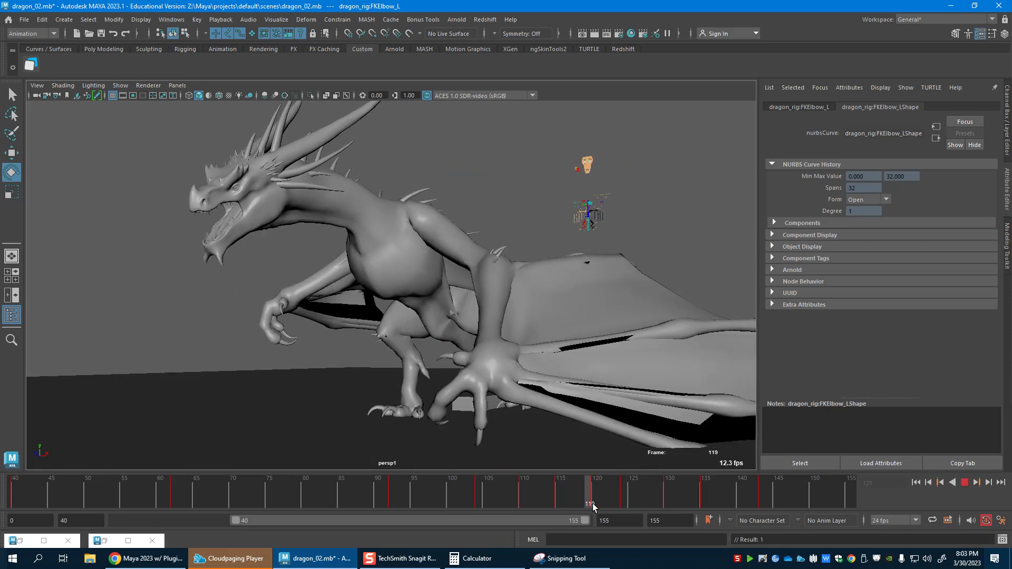
pyautogui.moveTo(610, 507); pyautogui.dragTo(669, 503)
pyautogui.hotkey('alt', 'v')
pyautogui.press('w')
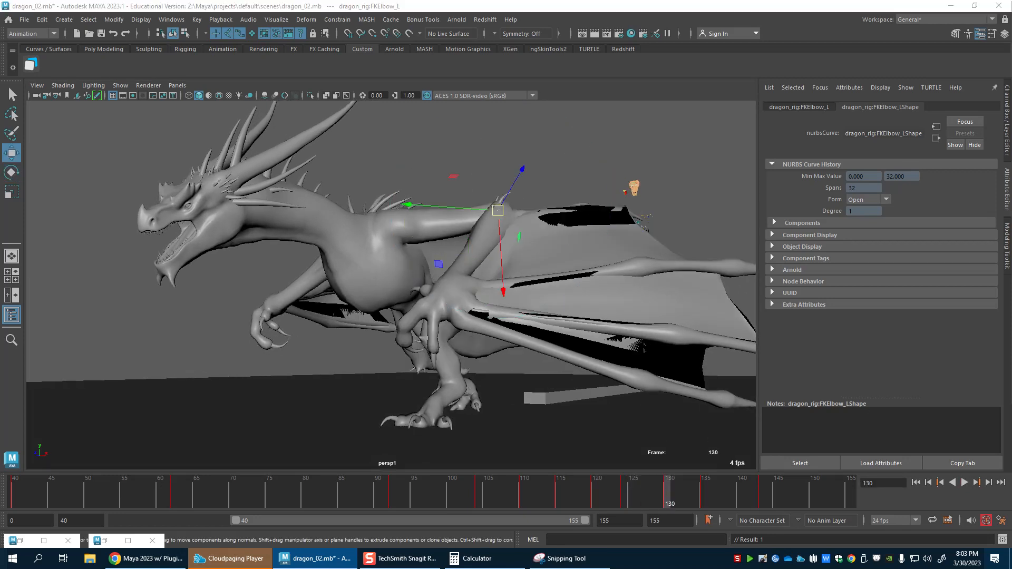
# Rotate the FKShoulder_L control at frames 132 and 138 to smooth the left arm's rise.
pyautogui.hotkey('alt', 'v')
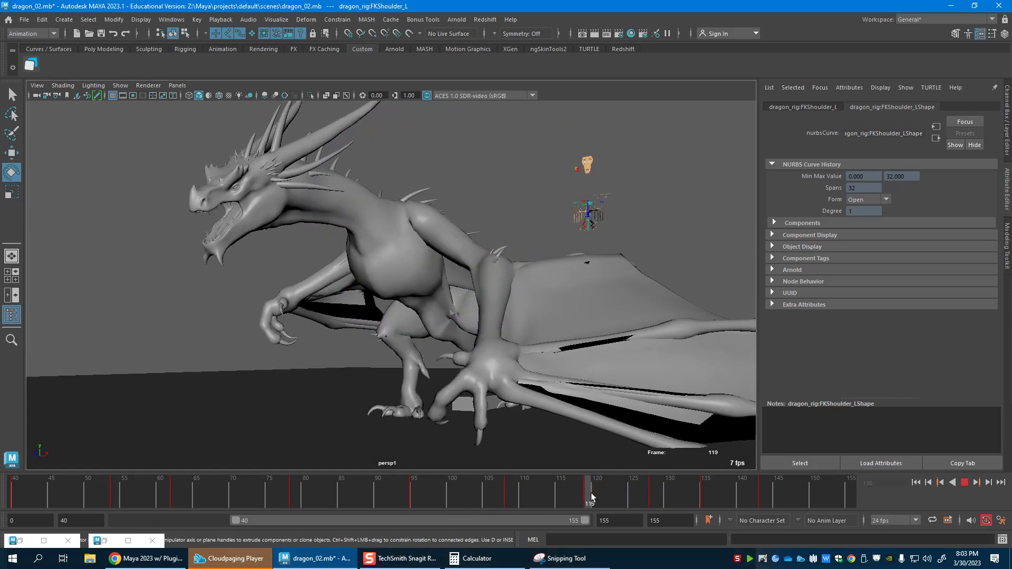
pyautogui.moveTo(580, 498); pyautogui.dragTo(682, 493)
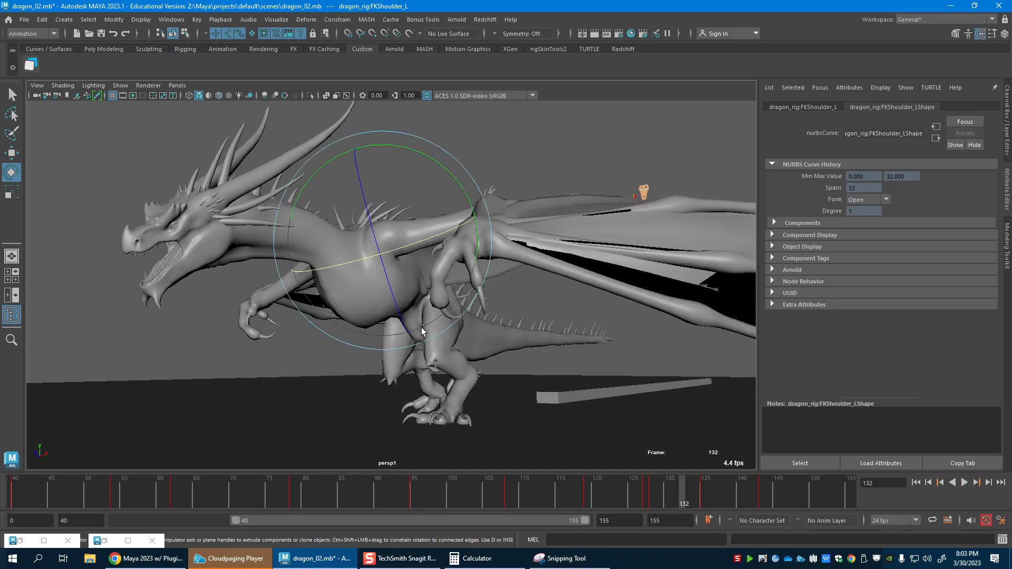
pyautogui.moveTo(399, 305); pyautogui.dragTo(396, 296)
pyautogui.moveTo(655, 494); pyautogui.dragTo(731, 499)
pyautogui.moveTo(388, 189); pyautogui.dragTo(422, 232)
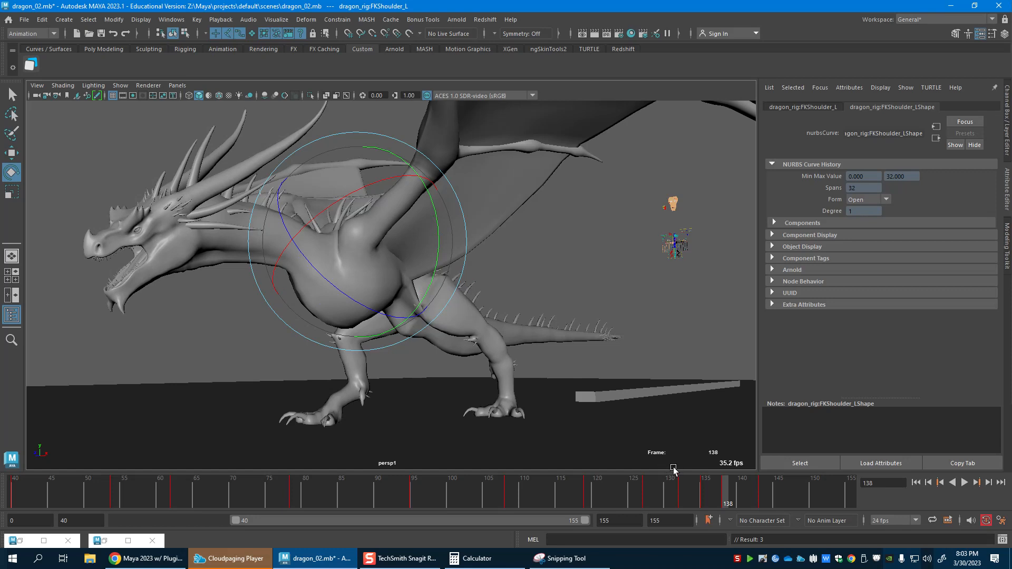
# Rotate the FKShoulder_L control near frames 143 and 150 to refine the raised left wing, and play back the motion.
pyautogui.moveTo(701, 501); pyautogui.dragTo(763, 511)
pyautogui.moveTo(368, 192); pyautogui.dragTo(370, 274)
pyautogui.moveTo(647, 493); pyautogui.dragTo(814, 523)
pyautogui.moveTo(271, 281); pyautogui.dragTo(287, 263)
pyautogui.hotkey('alt', 'v')
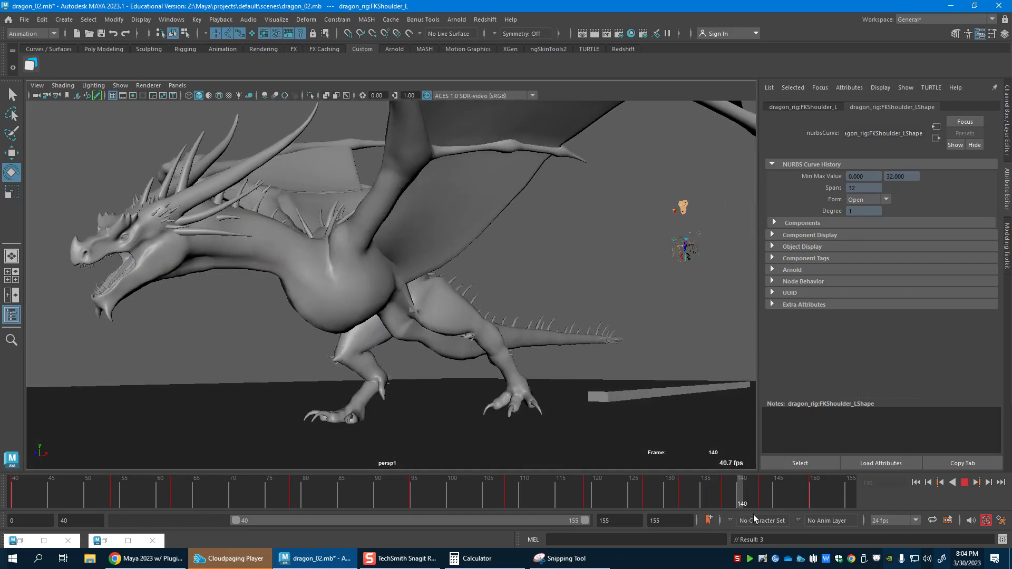
# Play back the walk several times from frames 77, 84 and 62 to examine the left arm's motion.
pyautogui.click(284, 495)
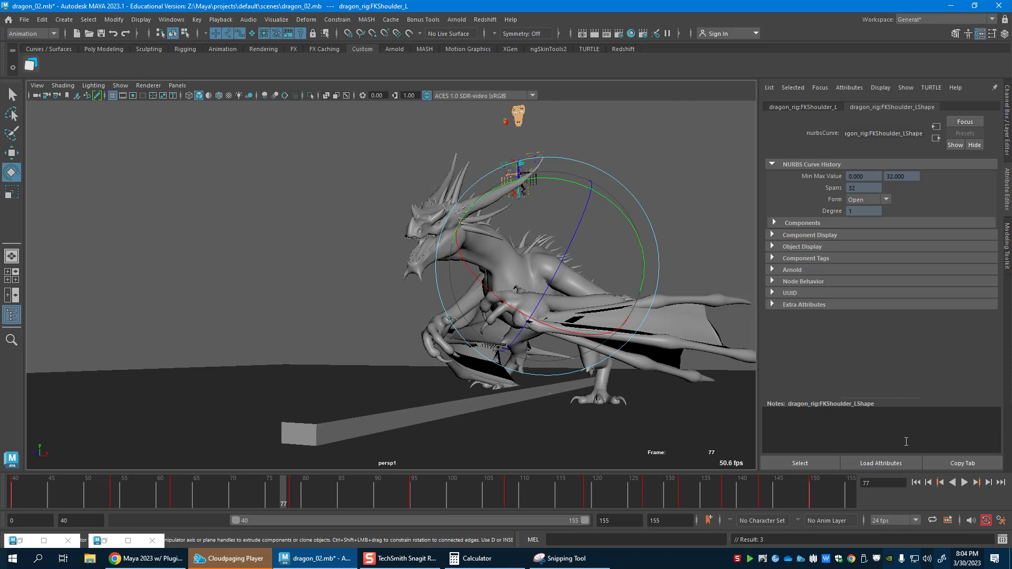
pyautogui.click(964, 482)
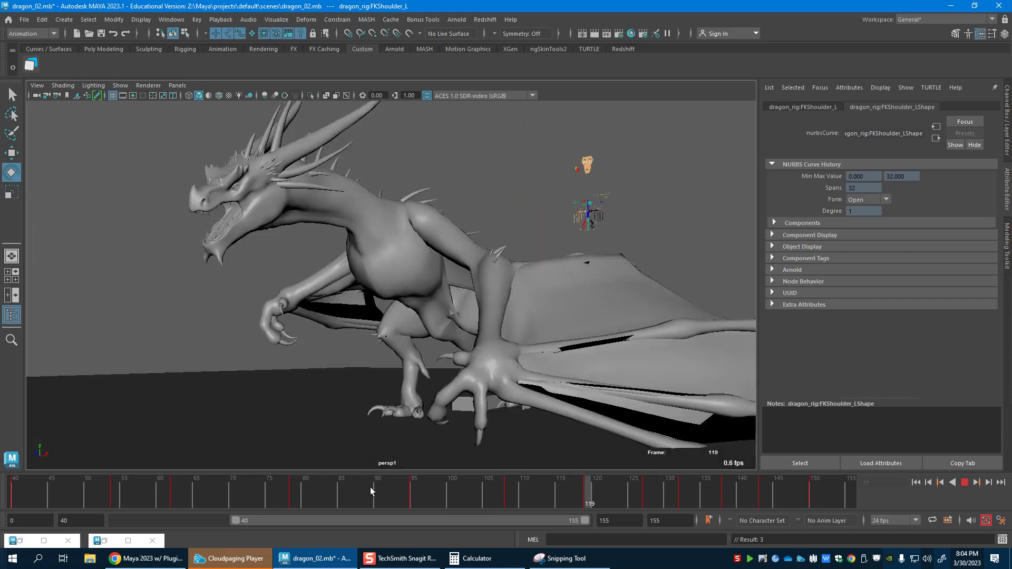
pyautogui.click(334, 495)
pyautogui.click(965, 482)
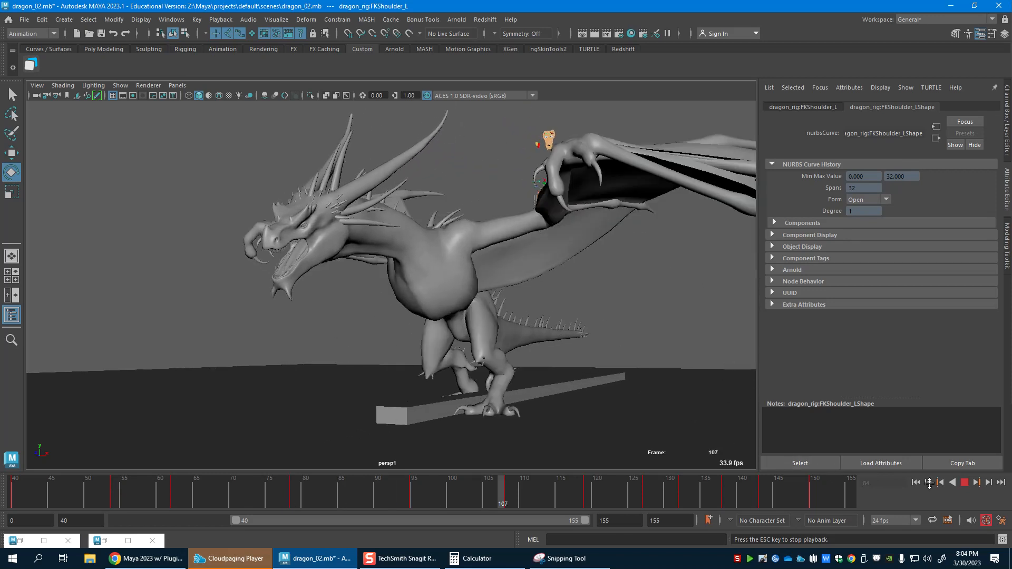
pyautogui.click(964, 483)
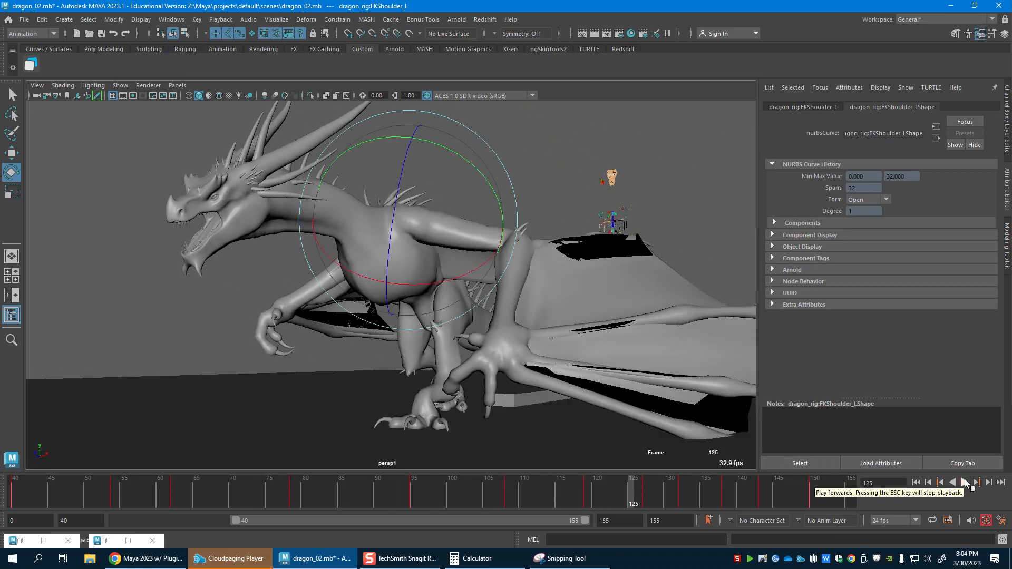
pyautogui.click(168, 498)
pyautogui.hotkey('alt', 'v')
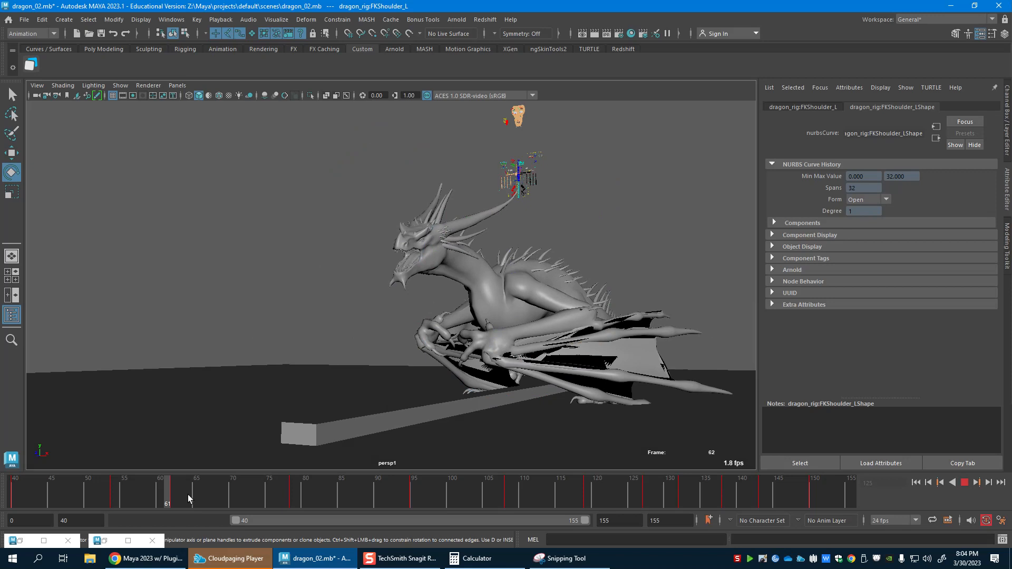
pyautogui.click(311, 502)
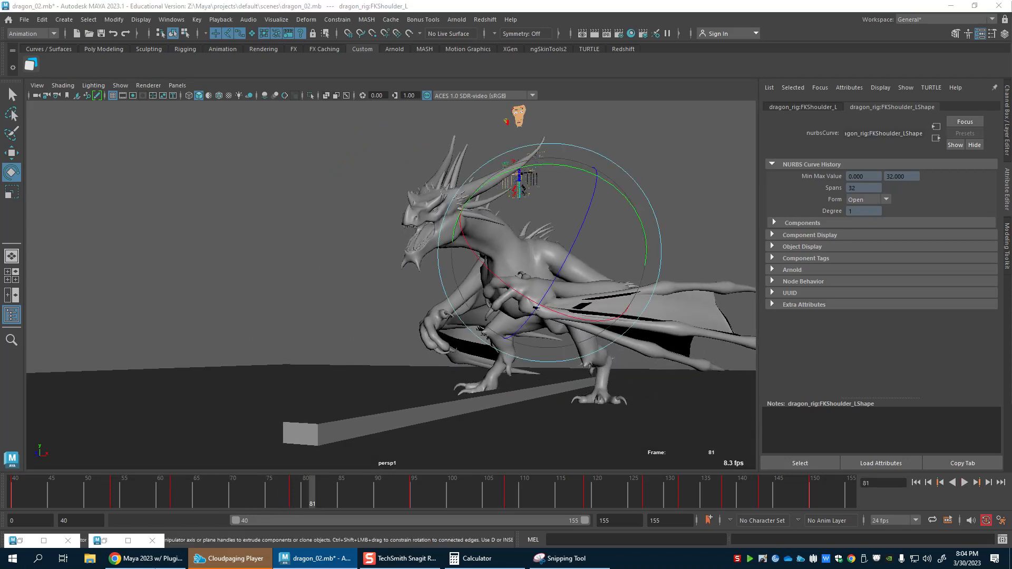
# Pose the FKShoulder_L control at frames 72 and 84, and remove its key at frame 78.
pyautogui.moveTo(84, 498); pyautogui.dragTo(204, 494)
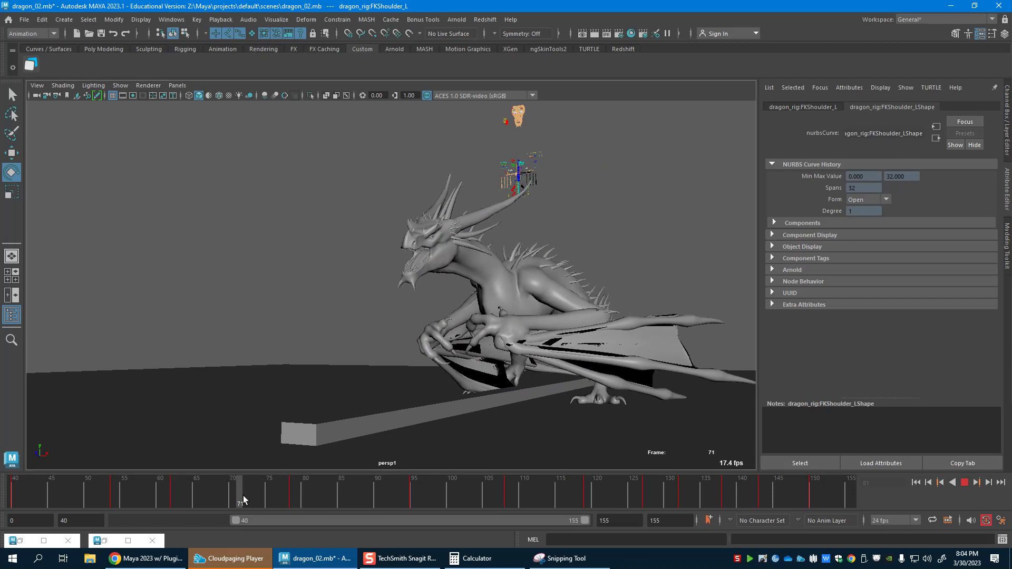
pyautogui.hotkey('alt', 'v')
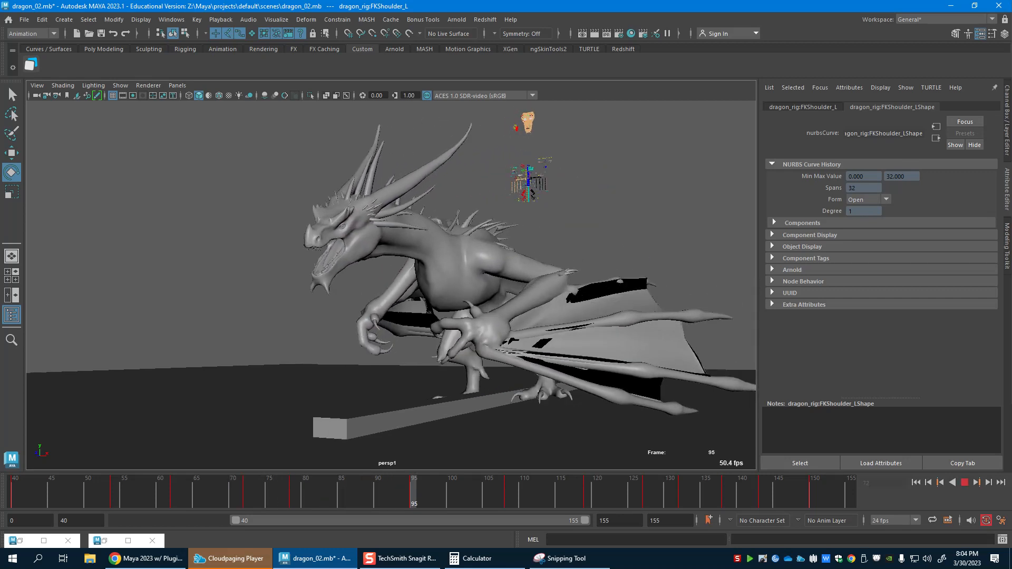
pyautogui.moveTo(248, 487); pyautogui.dragTo(328, 488)
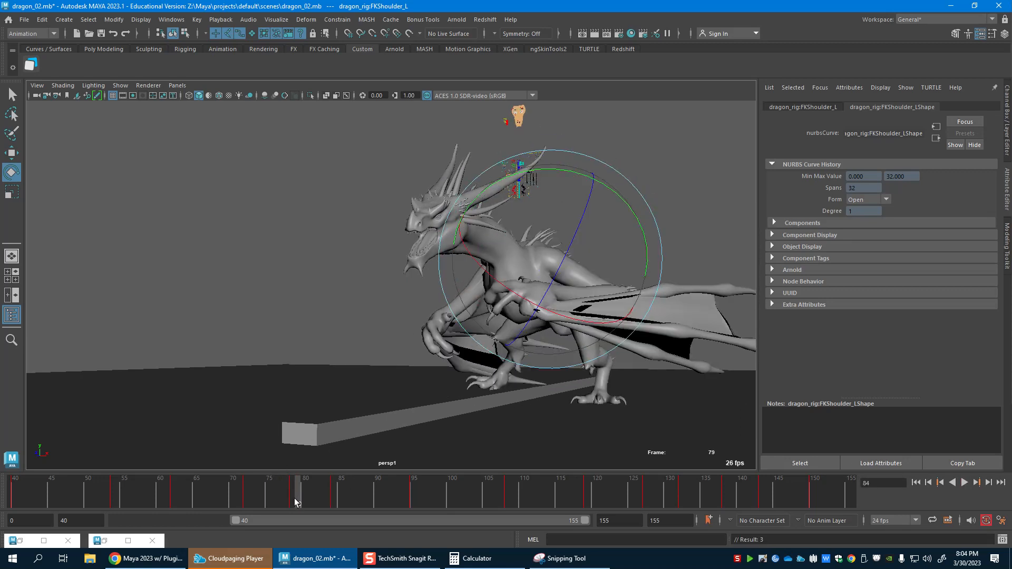
pyautogui.moveTo(291, 501)
pyautogui.mouseDown()
pyautogui.moveTo(248, 499)
pyautogui.moveTo(318, 504)
pyautogui.mouseUp()
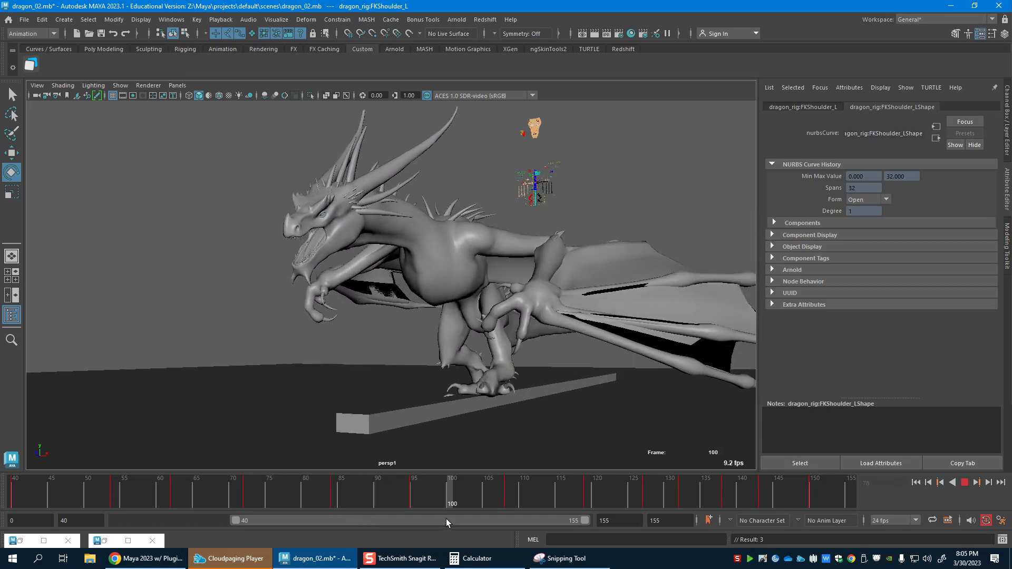
# Move the FKShoulder_L key from frame 95 to frame 99, and review the arm motion from frame 72 to 85.
pyautogui.moveTo(414, 501); pyautogui.dragTo(245, 485)
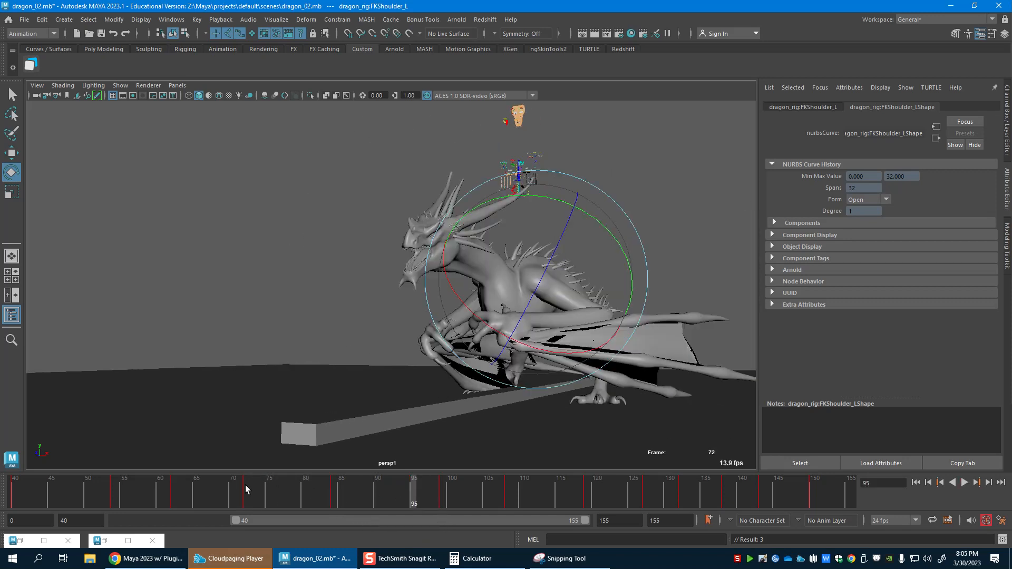
pyautogui.hotkey('alt', 'v')
pyautogui.moveTo(235, 504); pyautogui.dragTo(340, 504)
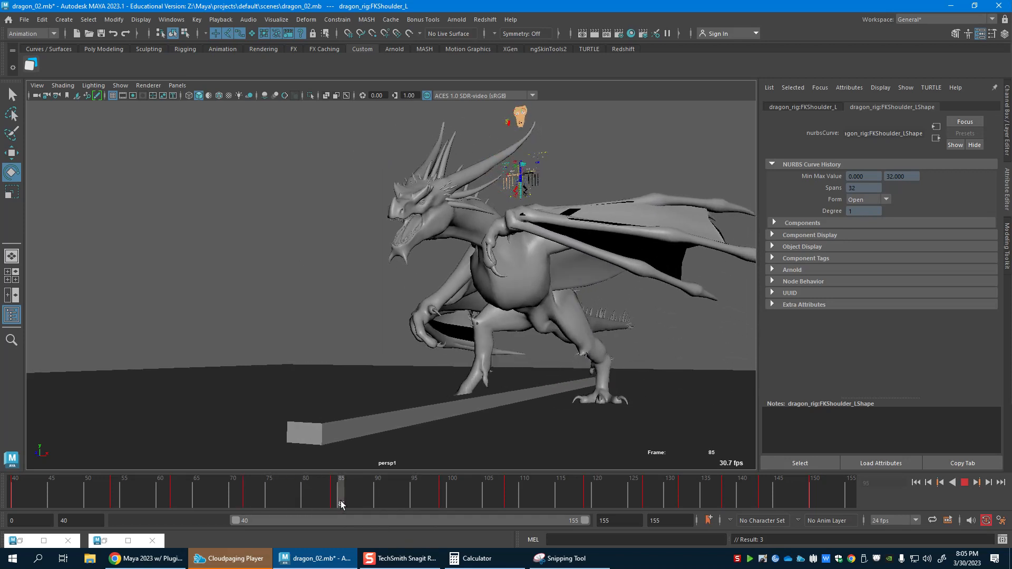
# Key the FKElbow_L control at frame 72, rotate it at frame 85, and play back the forearm motion.
pyautogui.press('w')
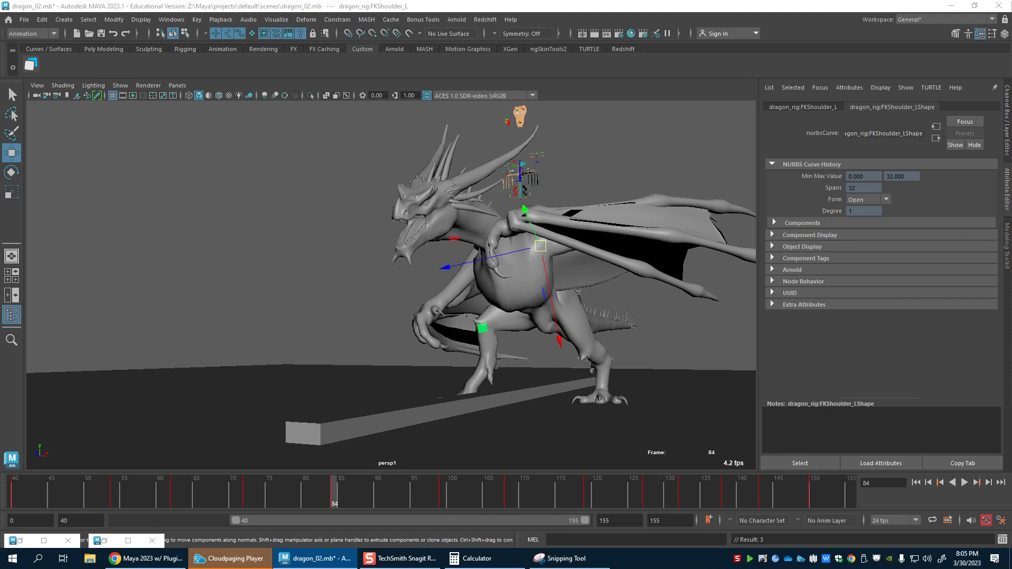
pyautogui.press('e')
pyautogui.moveTo(248, 481)
pyautogui.mouseDown()
pyautogui.moveTo(223, 489)
pyautogui.moveTo(249, 500)
pyautogui.mouseUp()
pyautogui.hotkey('alt', 'v')
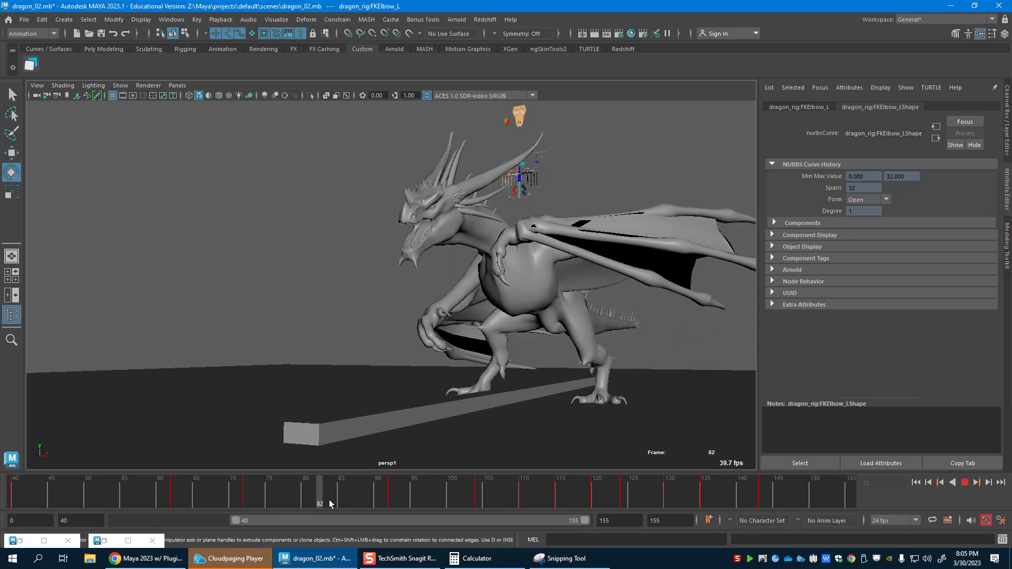
pyautogui.moveTo(637, 176); pyautogui.dragTo(653, 257)
pyautogui.moveTo(246, 479); pyautogui.dragTo(306, 489)
pyautogui.hotkey('alt', 'v')
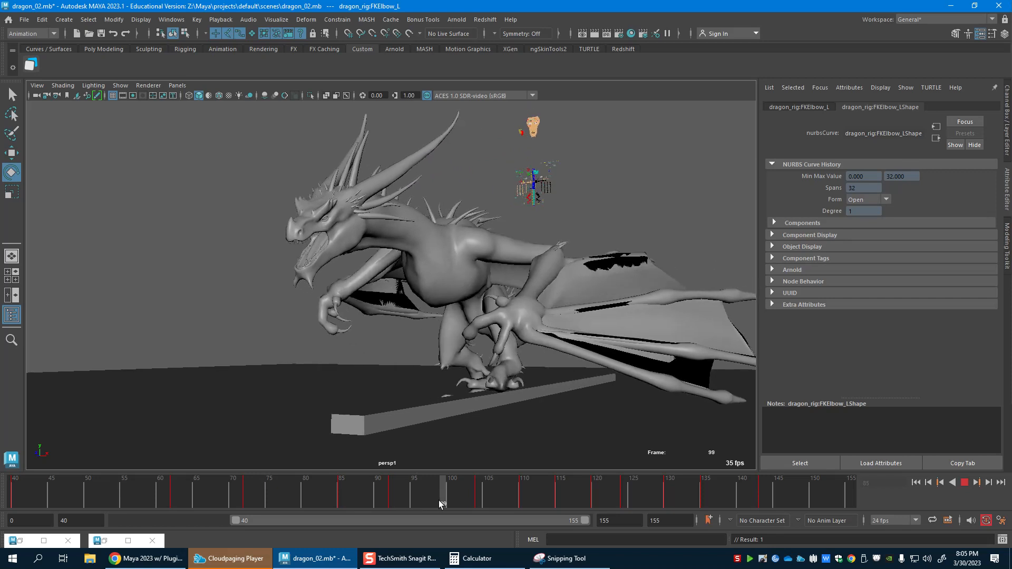
# Rotate the FKElbow_L control at frame 99 to adjust how far the left forearm opens.
pyautogui.moveTo(394, 495); pyautogui.dragTo(305, 488)
pyautogui.hotkey('alt', 'v')
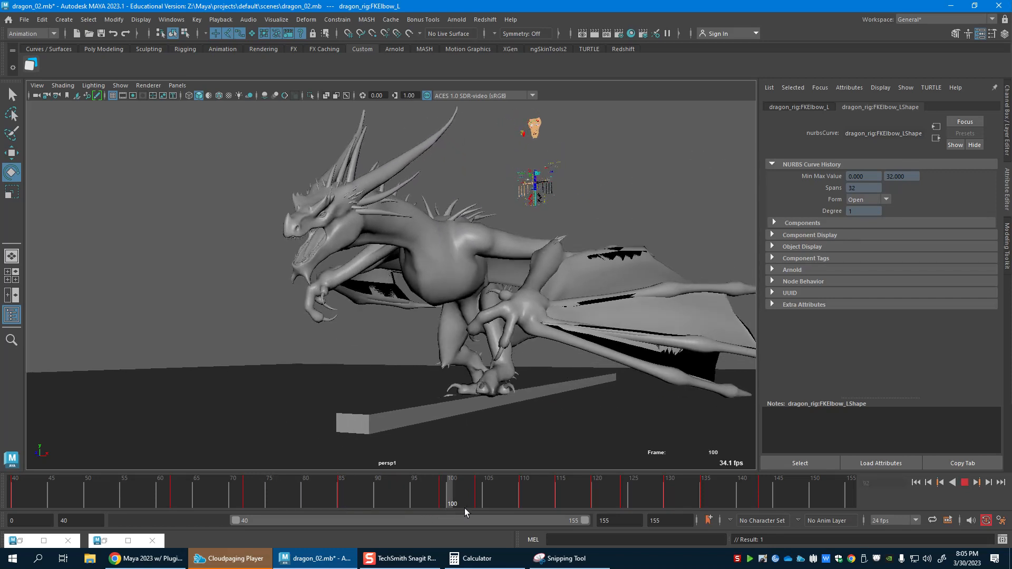
pyautogui.moveTo(305, 491); pyautogui.dragTo(446, 499)
pyautogui.hotkey('alt', 'v')
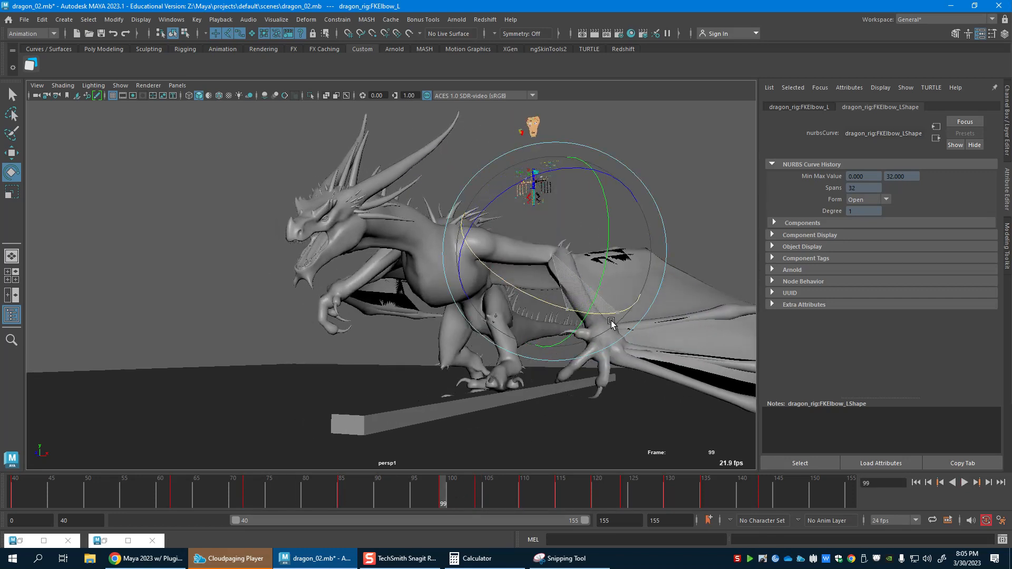
pyautogui.press('w')
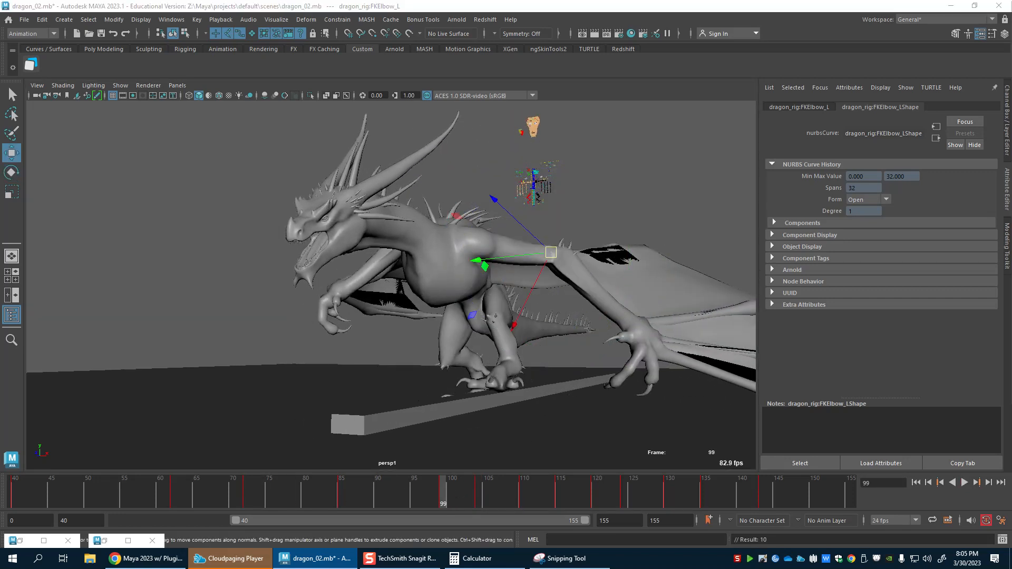
pyautogui.press('e')
pyautogui.moveTo(501, 285); pyautogui.dragTo(523, 275)
# Rotate the FKShoulder_L control at frame 90 to adjust the left arm, and review the motion up to frame 99.
pyautogui.moveTo(240, 491); pyautogui.dragTo(299, 493)
pyautogui.moveTo(542, 290); pyautogui.dragTo(575, 299)
pyautogui.moveTo(220, 504); pyautogui.dragTo(377, 504)
pyautogui.moveTo(503, 300); pyautogui.dragTo(541, 268)
pyautogui.moveTo(325, 507)
pyautogui.mouseDown()
pyautogui.moveTo(333, 490)
pyautogui.moveTo(224, 497)
pyautogui.moveTo(568, 530)
pyautogui.moveTo(373, 505)
pyautogui.moveTo(458, 516)
pyautogui.moveTo(404, 506)
pyautogui.moveTo(442, 511)
pyautogui.mouseUp()
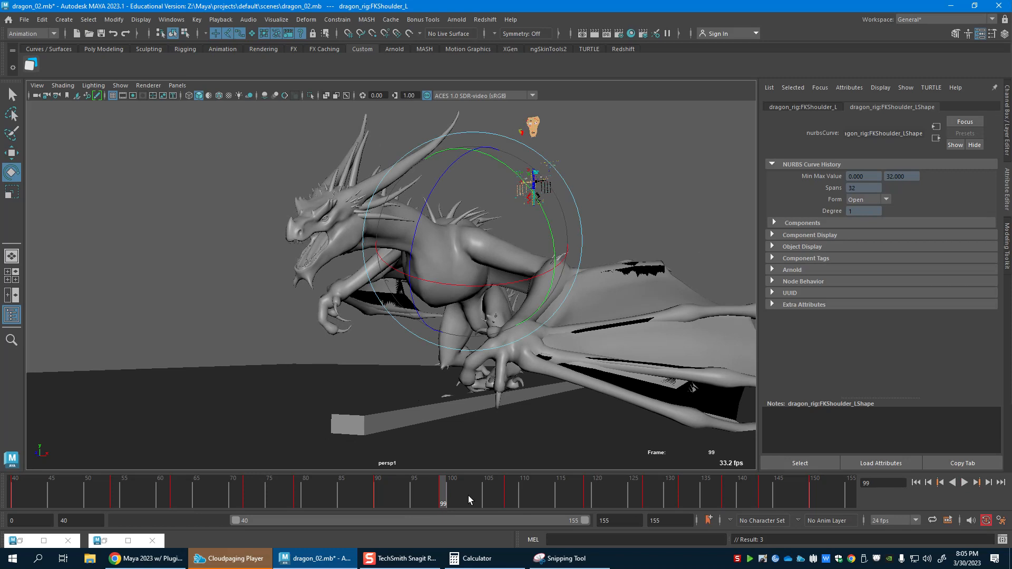
# Rotate the FKElbow_L control near frame 92 to adjust the left forearm, and play back the walk through the wing spread.
pyautogui.press('w')
pyautogui.click(570, 274)
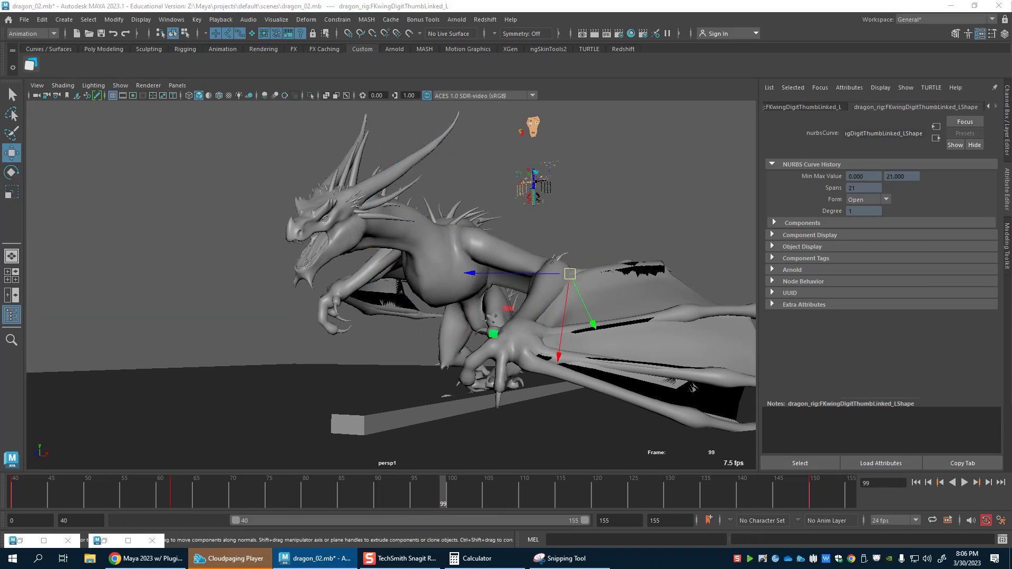
pyautogui.press('e')
pyautogui.moveTo(319, 492); pyautogui.dragTo(392, 499)
pyautogui.moveTo(640, 166); pyautogui.dragTo(631, 158)
pyautogui.moveTo(321, 483)
pyautogui.mouseDown()
pyautogui.moveTo(460, 504)
pyautogui.moveTo(504, 505)
pyautogui.moveTo(438, 498)
pyautogui.moveTo(573, 500)
pyautogui.mouseUp()
pyautogui.click(226, 491)
pyautogui.click(965, 482)
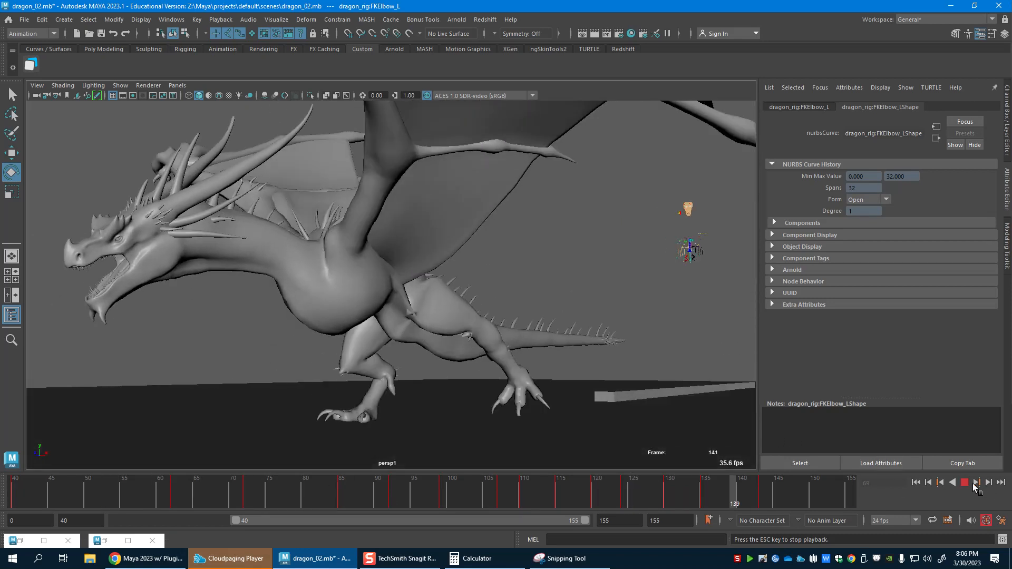
pyautogui.click(964, 482)
pyautogui.click(299, 483)
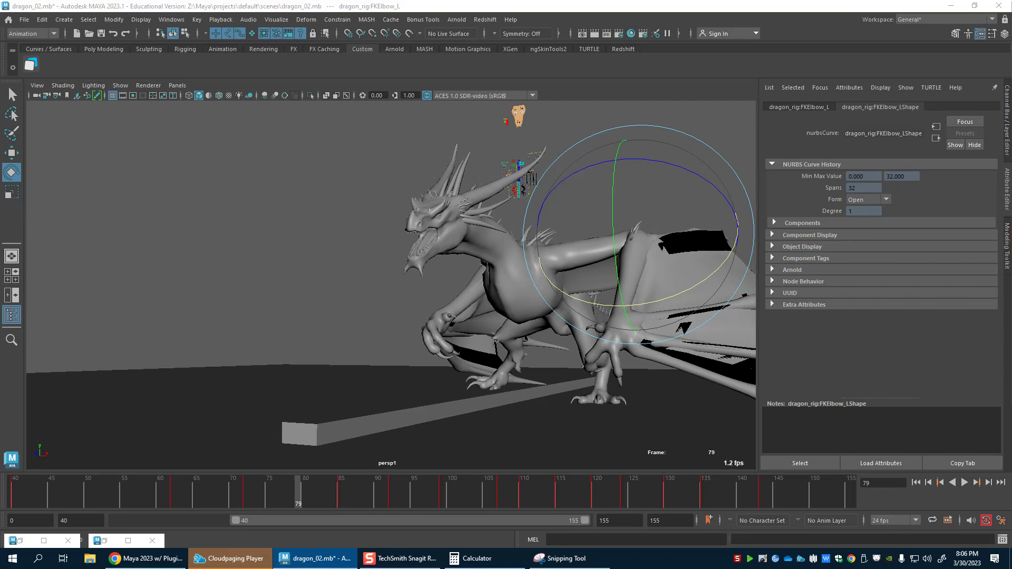
# Rotate the RollToes_L and RollAnkle_L controls at frame 87 to roll the left foot off the ground.
pyautogui.moveTo(217, 495); pyautogui.dragTo(353, 498)
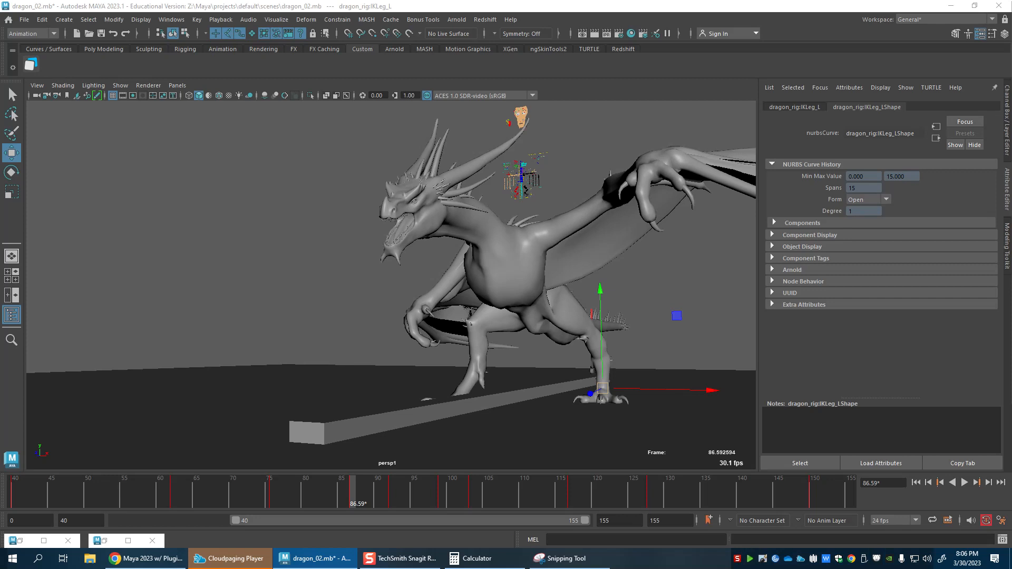
pyautogui.press('Down')
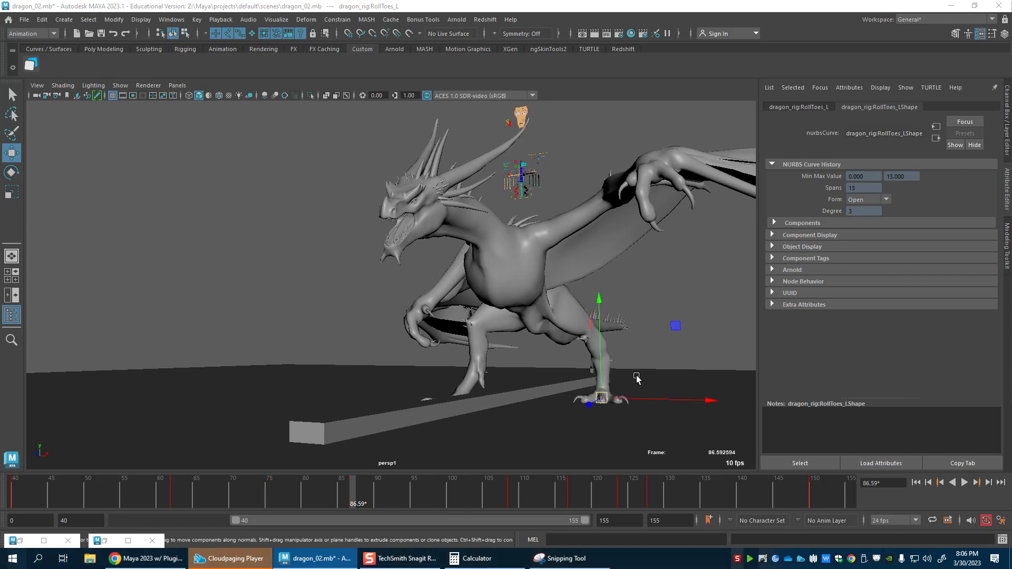
pyautogui.moveTo(362, 497)
pyautogui.mouseDown()
pyautogui.moveTo(298, 498)
pyautogui.moveTo(355, 499)
pyautogui.mouseUp()
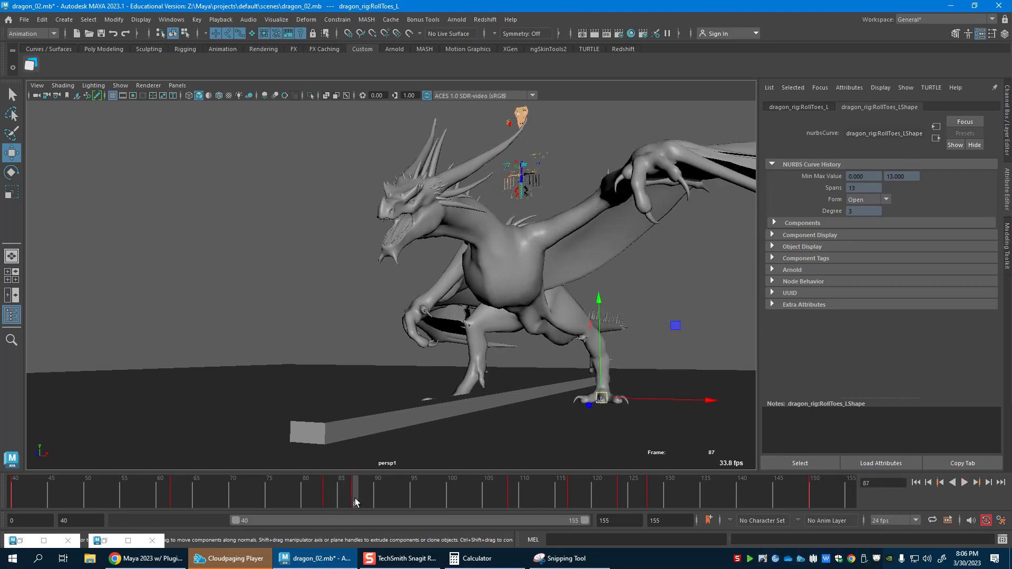
pyautogui.press('e')
pyautogui.moveTo(585, 402); pyautogui.dragTo(767, 396)
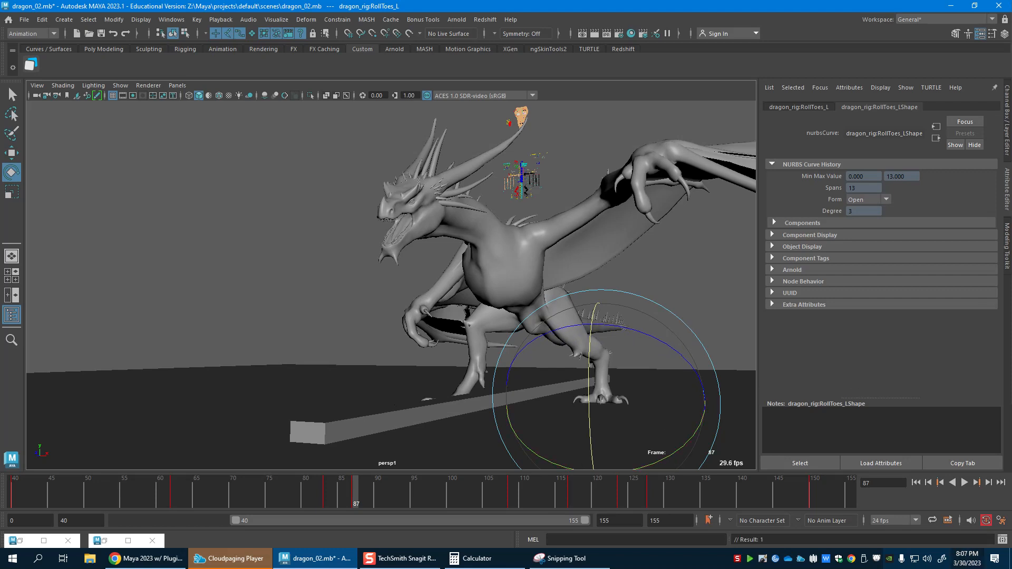
pyautogui.press('w')
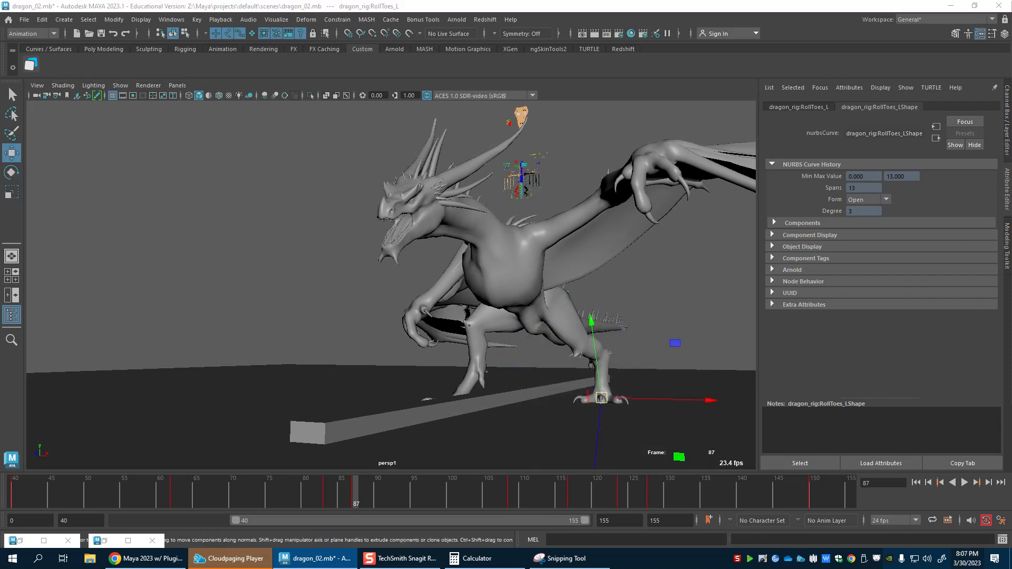
pyautogui.moveTo(344, 483); pyautogui.dragTo(359, 499)
pyautogui.press('e')
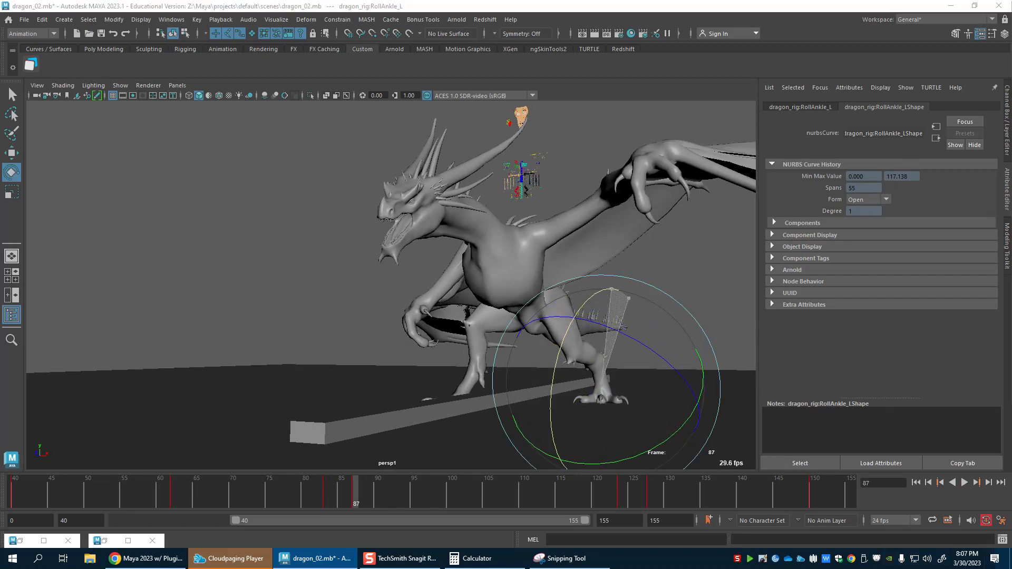
# Reposition the IKLeg_L control at frame 91 and key its translation.
pyautogui.moveTo(342, 490); pyautogui.dragTo(385, 502)
pyautogui.press('w')
pyautogui.click(582, 356)
pyautogui.moveTo(567, 425); pyautogui.dragTo(570, 415)
pyautogui.moveTo(587, 373); pyautogui.dragTo(598, 379)
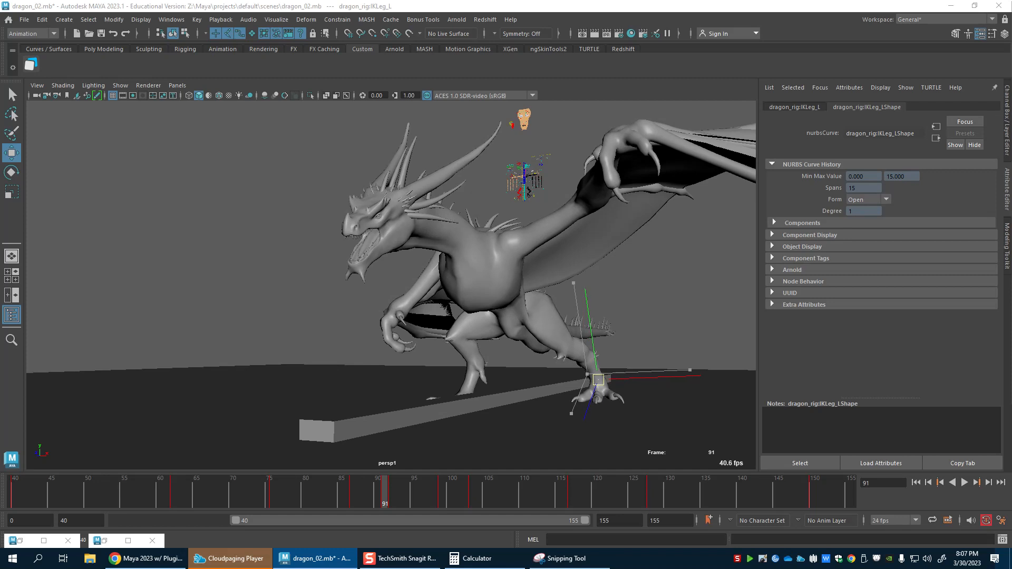
pyautogui.hotkey('shift', 'w')
pyautogui.click(359, 501)
# Undo the last keyed translation of the IKLeg_L control, and check the left foot around frame 92.
pyautogui.moveTo(363, 501); pyautogui.dragTo(392, 503)
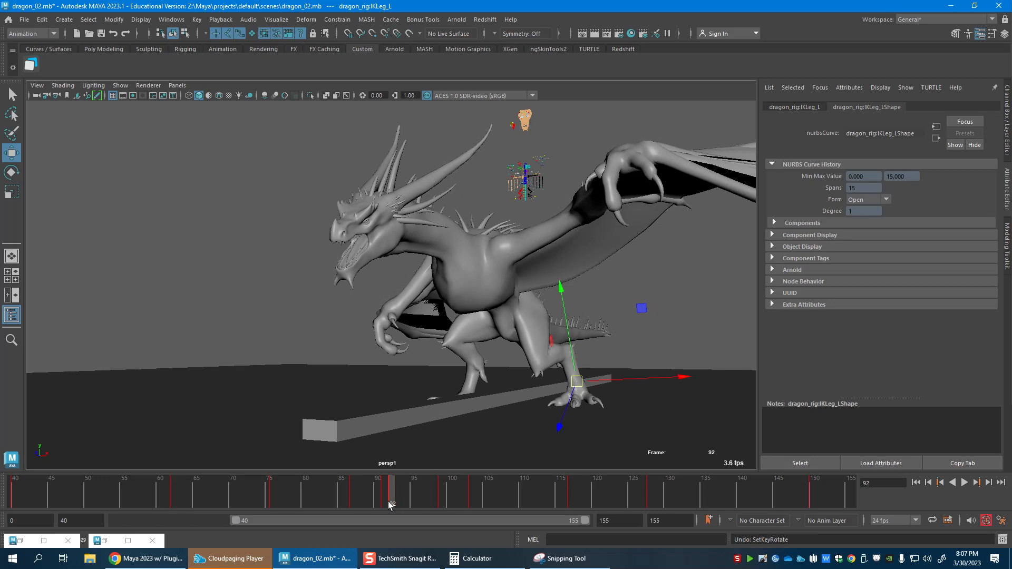
pyautogui.press(',')
pyautogui.press('.')
pyautogui.press(',')
pyautogui.click(392, 504)
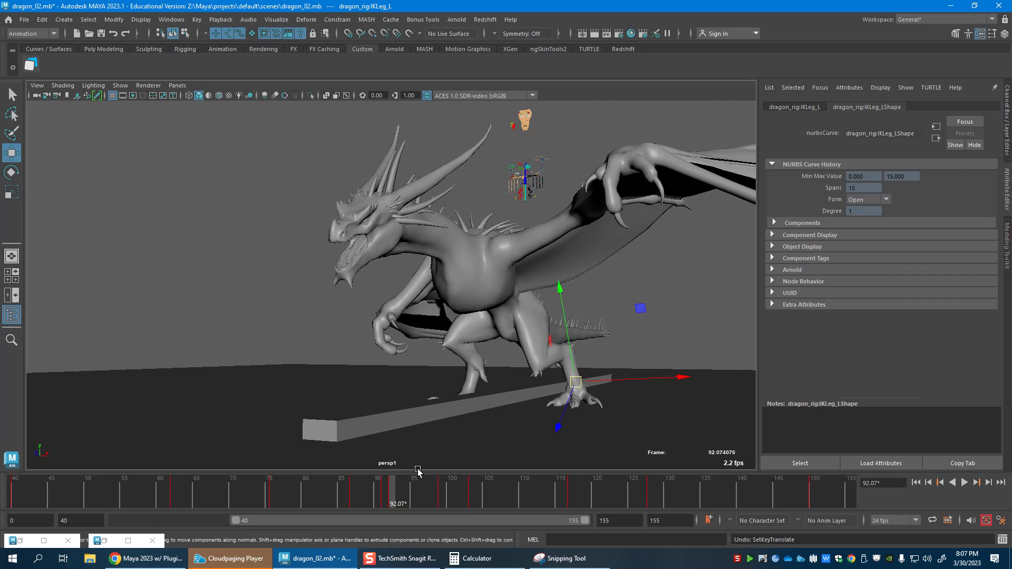
# Play back the walk around frame 92, and raise the IKLeg_L control slightly at frame 91.
pyautogui.click(391, 504)
pyautogui.hotkey('ctrl', 'z')
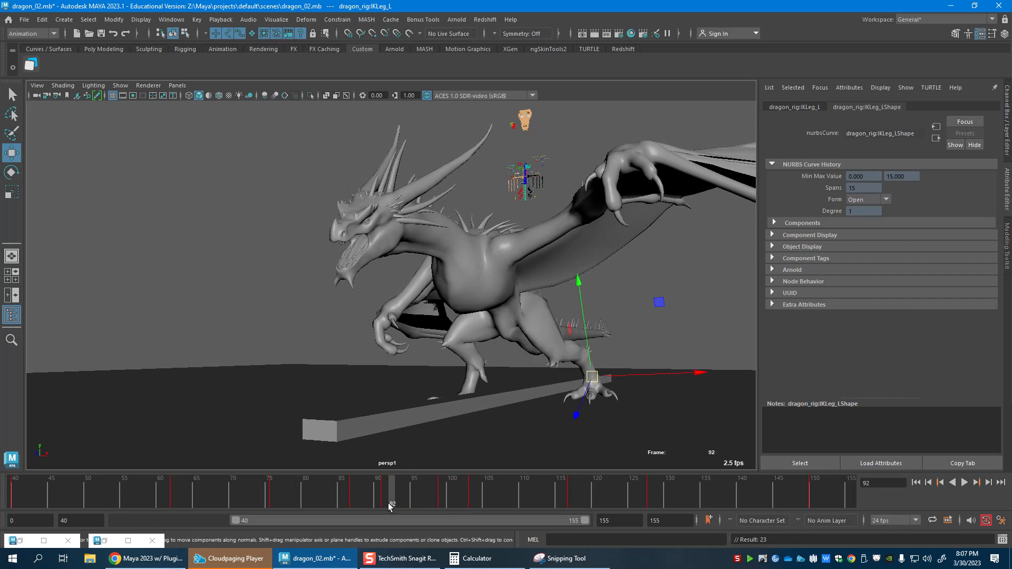
pyautogui.hotkey('alt', 'v')
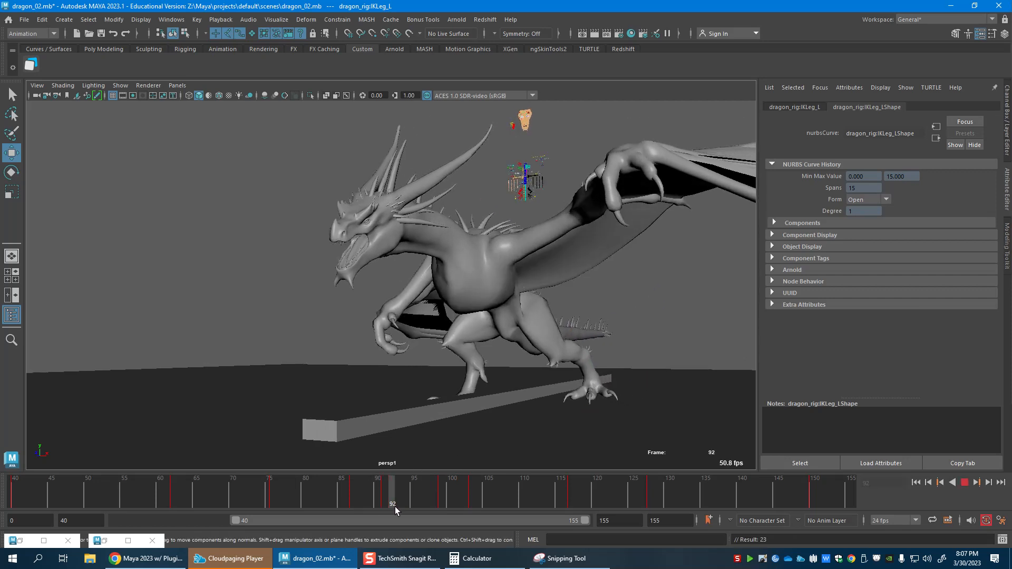
pyautogui.moveTo(394, 507)
pyautogui.mouseDown()
pyautogui.moveTo(354, 505)
pyautogui.moveTo(381, 504)
pyautogui.mouseUp()
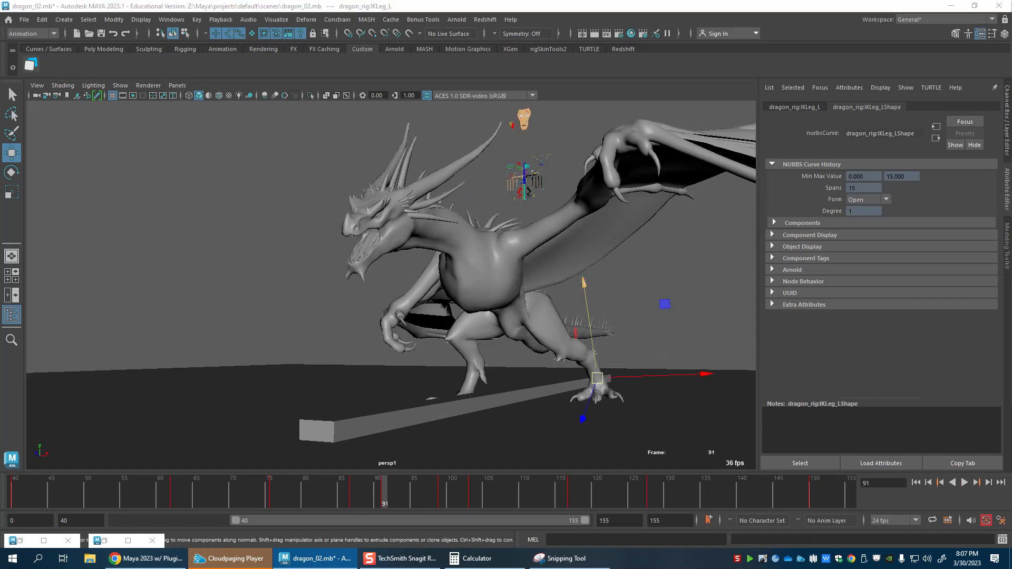
pyautogui.moveTo(584, 283); pyautogui.dragTo(582, 277)
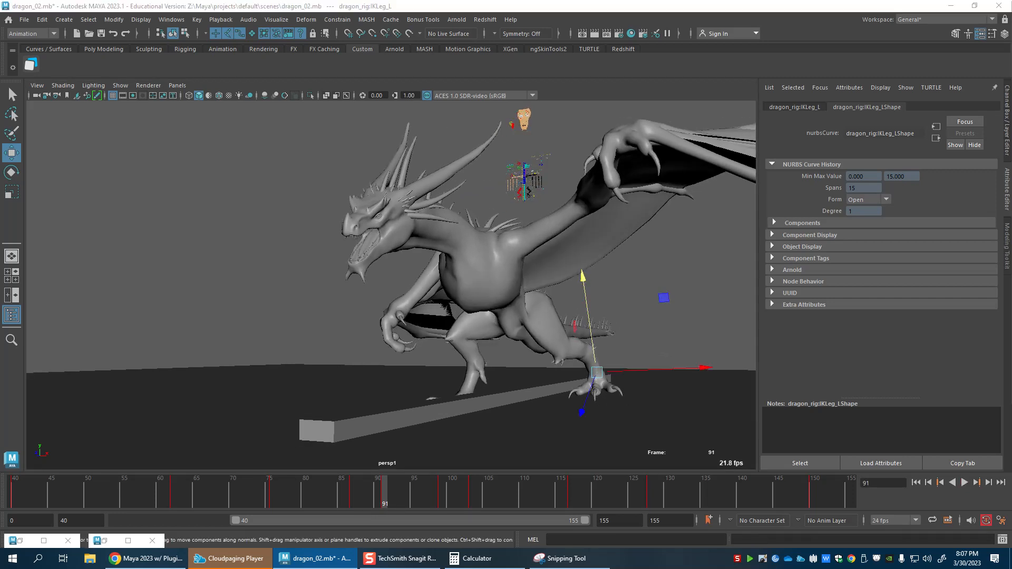
# Angle the left foot with the RollAnkle_L control at frame 91, and lift the IKLeg_L control further off the ground.
pyautogui.press('e')
pyautogui.press('w')
pyautogui.press('Down')
pyautogui.press('e')
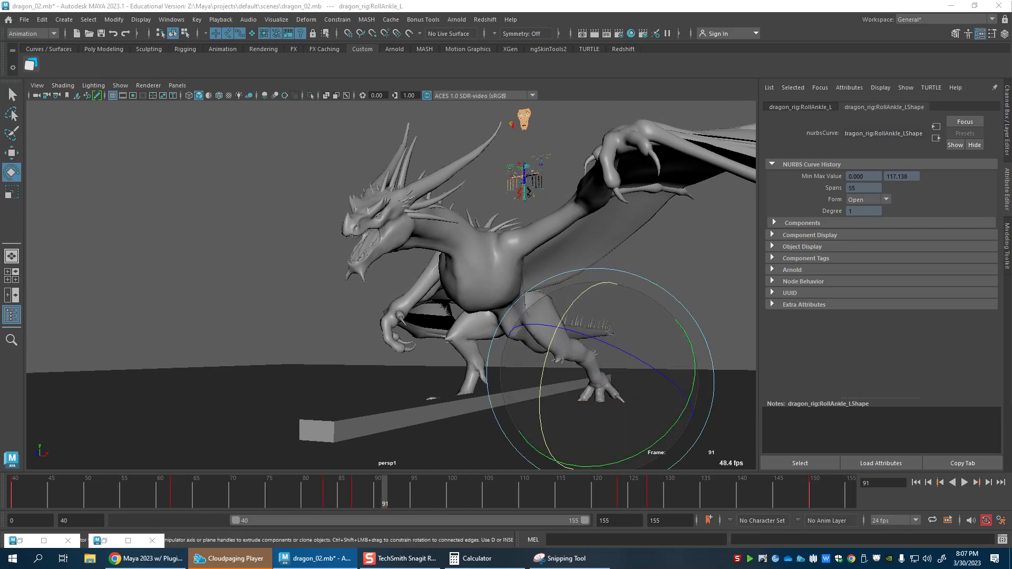
pyautogui.moveTo(637, 312)
pyautogui.mouseDown(button='middle')
pyautogui.moveTo(643, 346)
pyautogui.moveTo(635, 303)
pyautogui.mouseUp(button='middle')
pyautogui.press('w')
pyautogui.press('Up')
pyautogui.moveTo(596, 371); pyautogui.dragTo(594, 362)
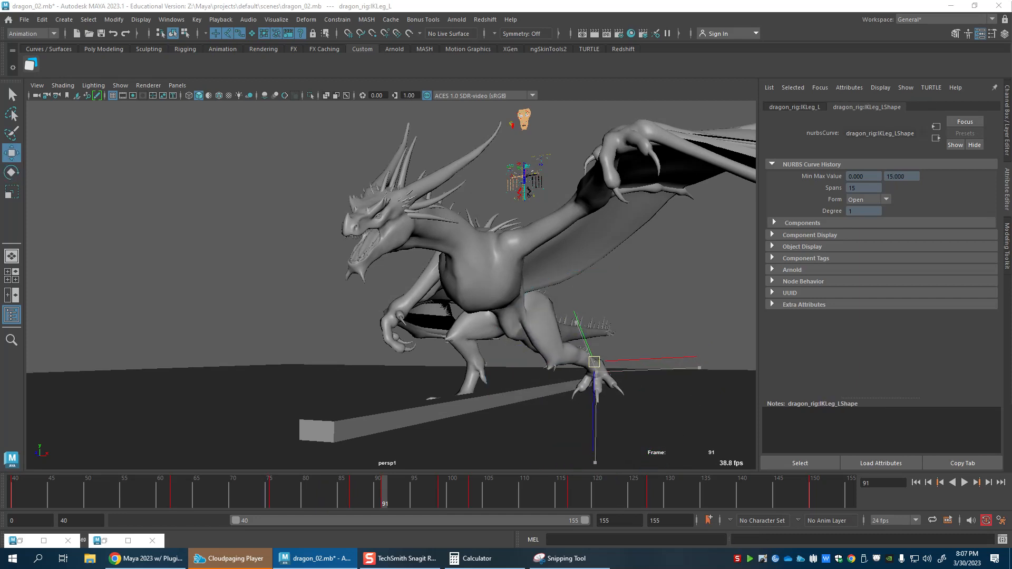
pyautogui.press('e')
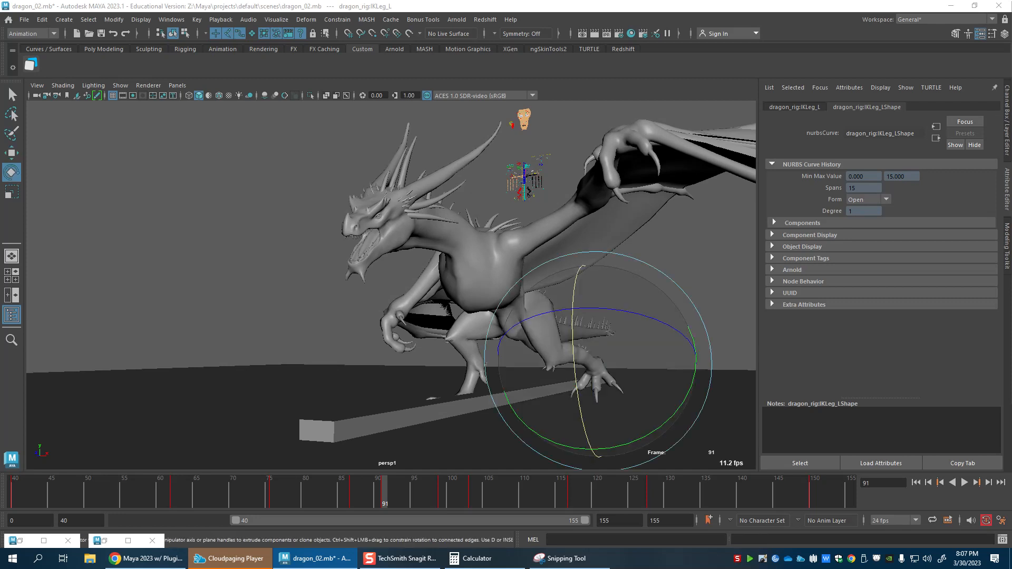
pyautogui.moveTo(586, 438); pyautogui.dragTo(601, 456)
pyautogui.press('w')
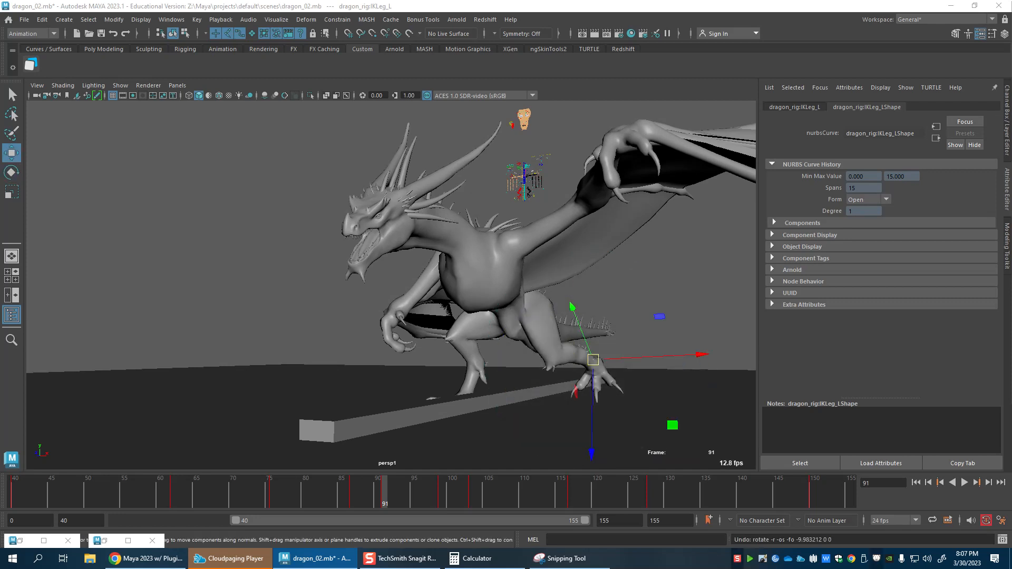
# Set Rotate X to 0 on the RollToes_L and RollAnkle_L controls at frame 91.
pyautogui.click(611, 382)
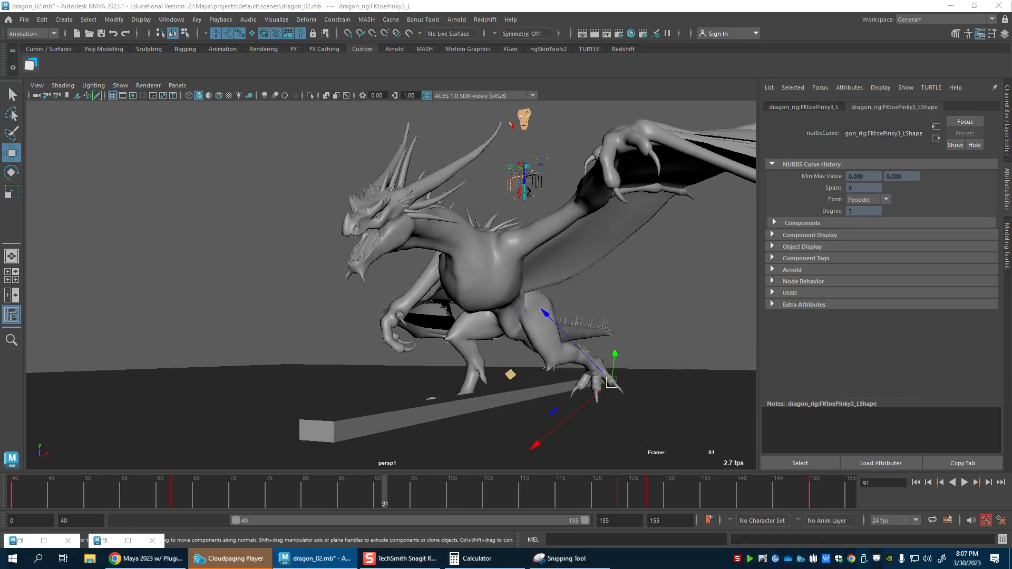
pyautogui.click(594, 373)
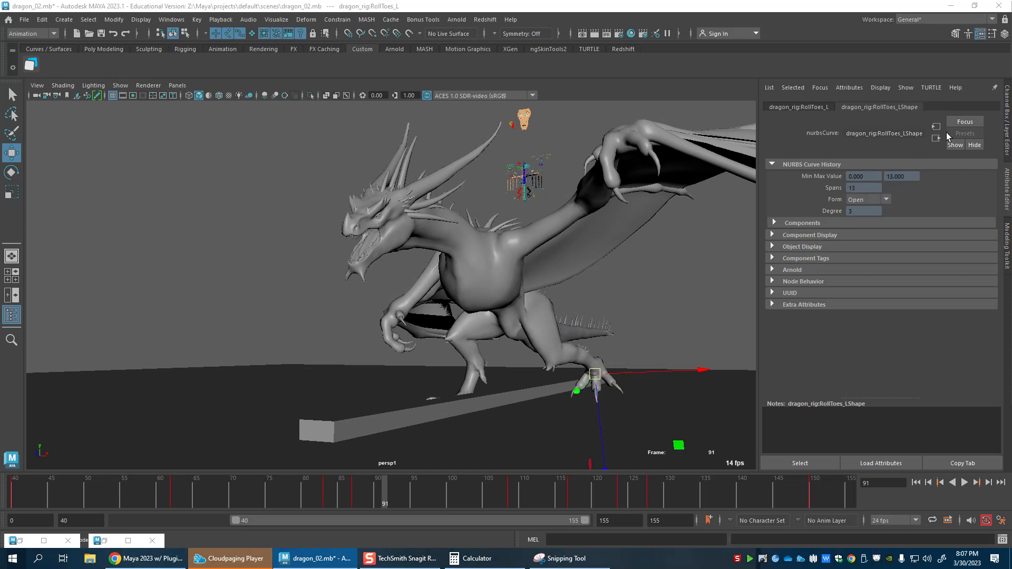
pyautogui.hotkey('ctrl', 'a')
pyautogui.press('Return')
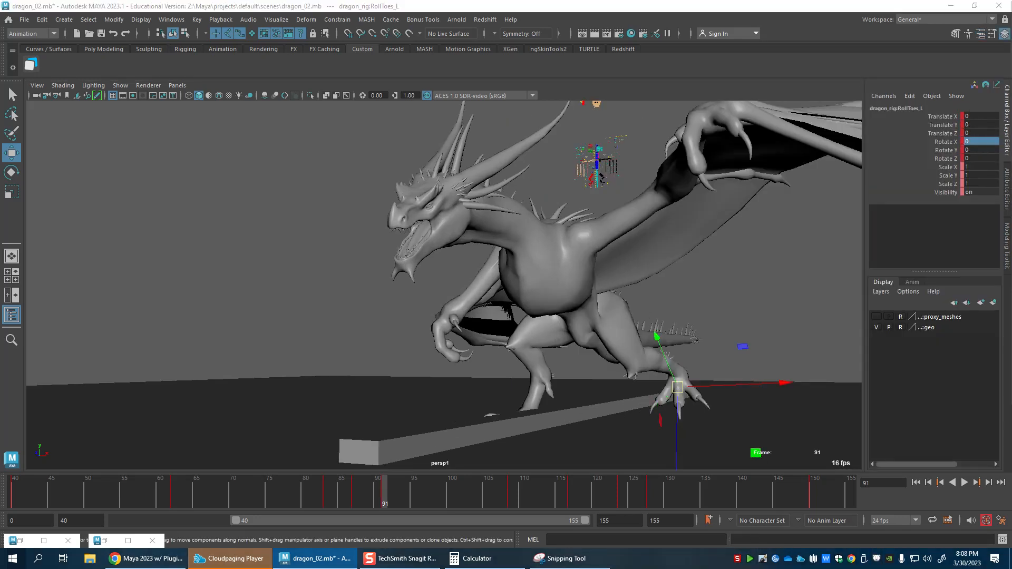
pyautogui.doubleClick(978, 142)
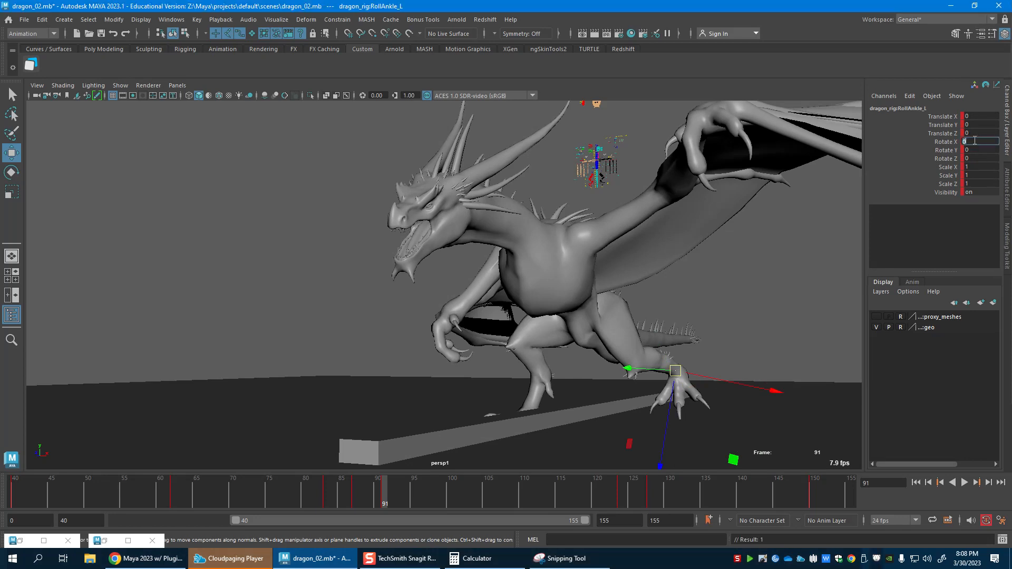
pyautogui.write('0')
pyautogui.press('Return')
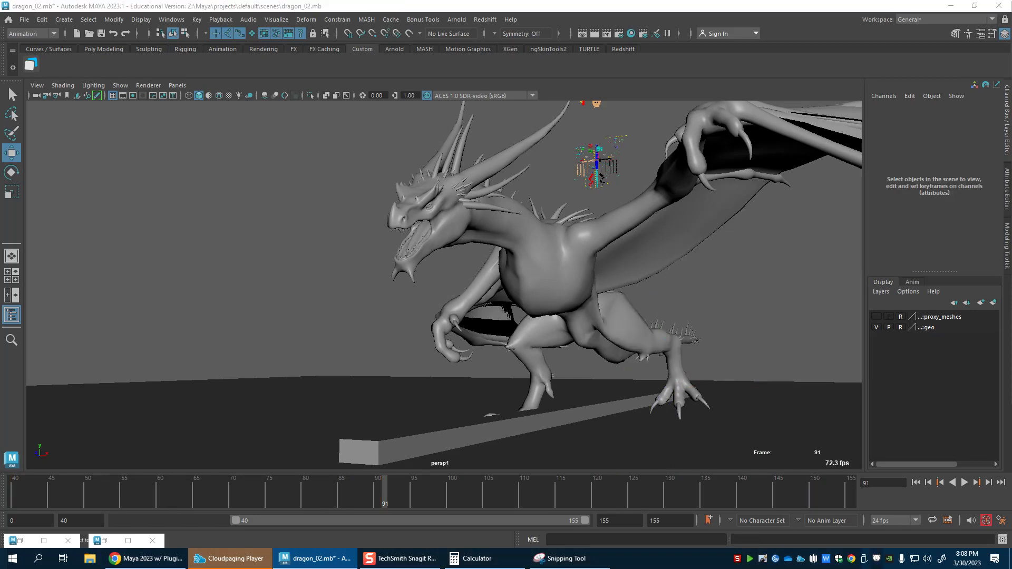
# Rotate the RollToesEnd_L control slightly at frame 91 to tilt the left foot.
pyautogui.press('e')
pyautogui.moveTo(680, 467); pyautogui.dragTo(687, 464)
pyautogui.press('w')
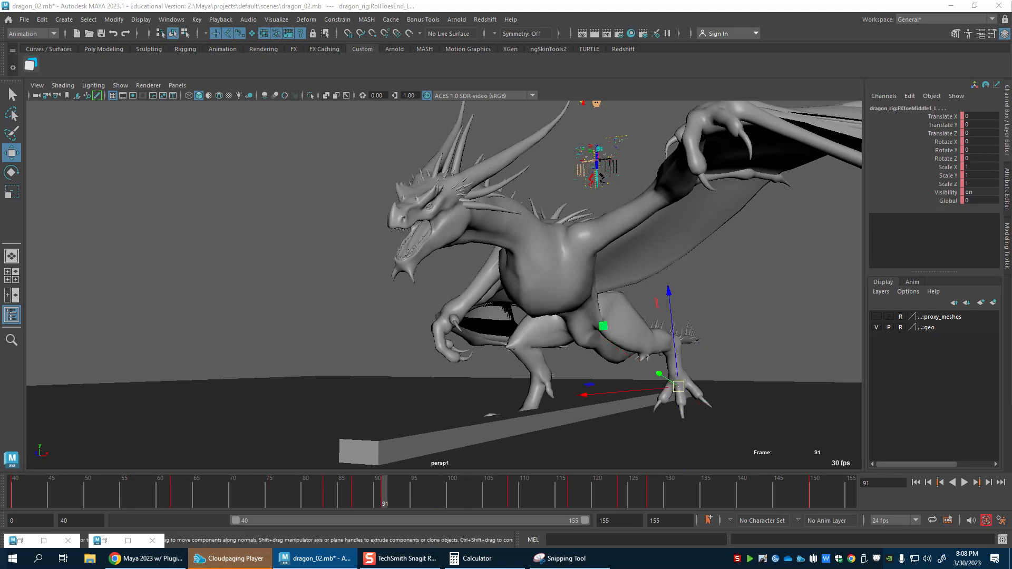
# Key the left foot's FKtoe controls at frame 89, and curl them to a Rotate X of -27.55 at frame 92.
pyautogui.click(359, 495)
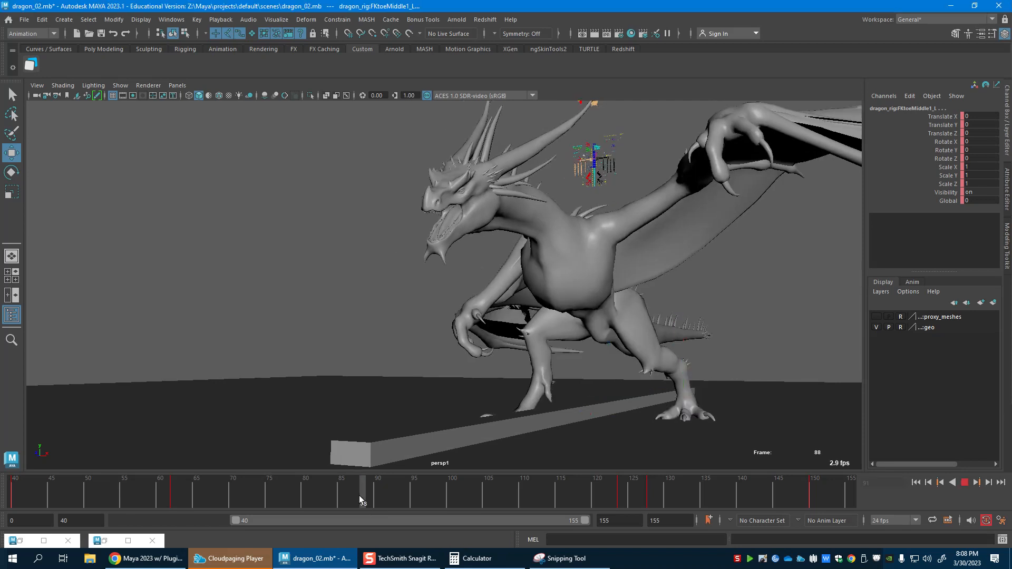
pyautogui.moveTo(361, 501); pyautogui.dragTo(371, 503)
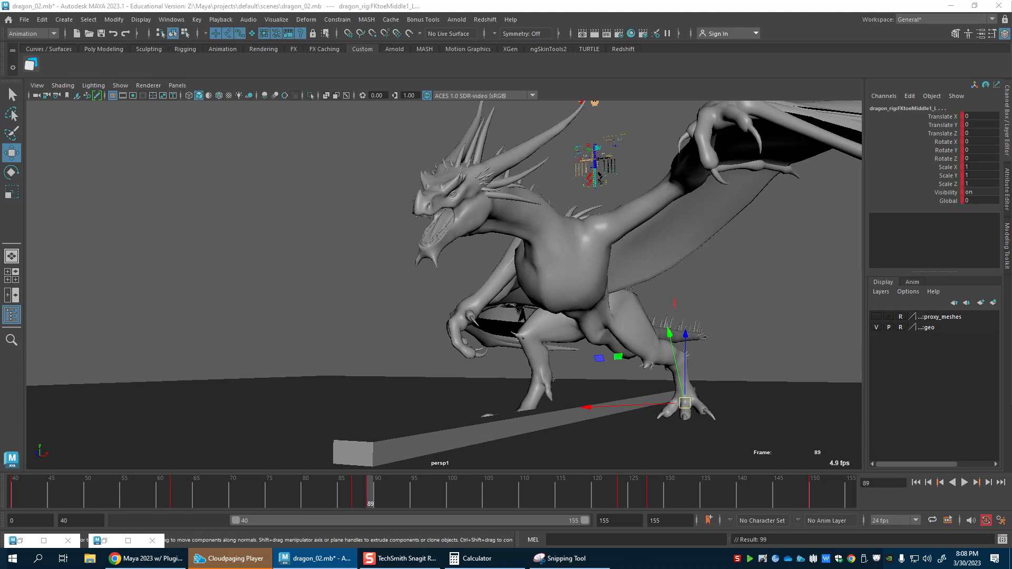
pyautogui.click(388, 500)
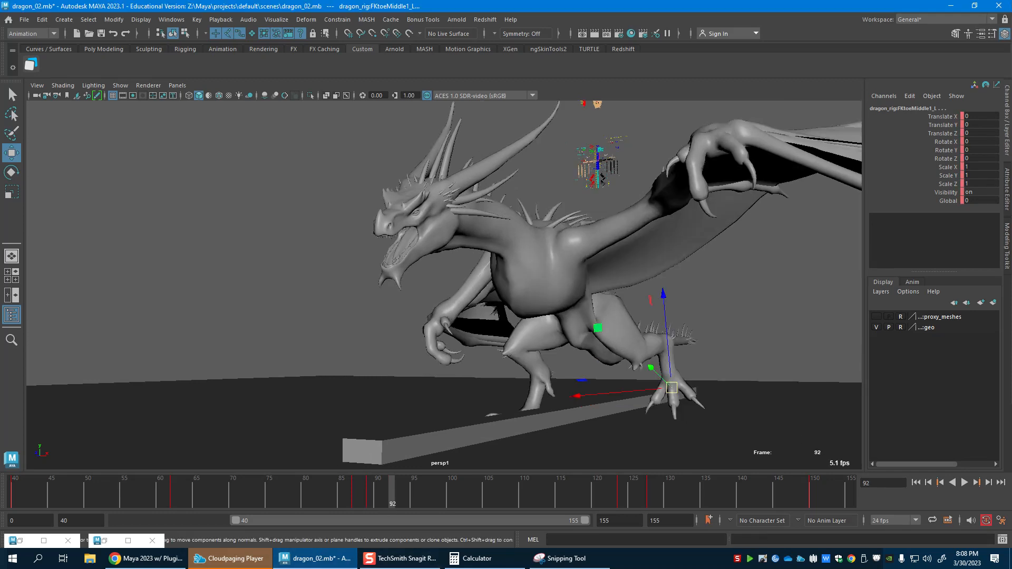
pyautogui.press('e')
pyautogui.moveTo(667, 457); pyautogui.dragTo(674, 487)
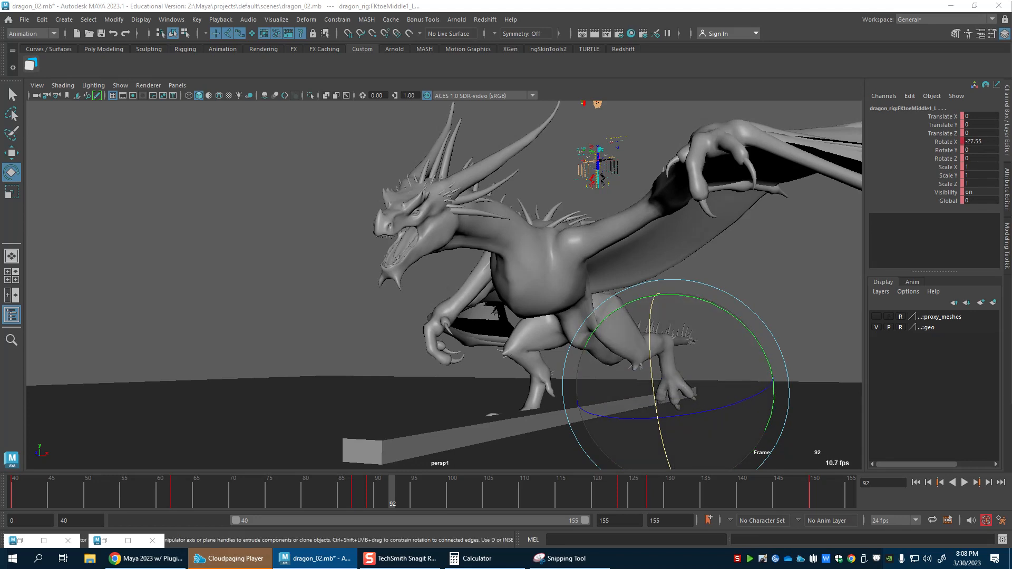
# Refine the left toe curl at frame 92, bringing the FKtoeMiddle1_L control's Rotate X to -19.052.
pyautogui.click(680, 390)
pyautogui.press('w')
pyautogui.press('e')
pyautogui.moveTo(696, 401); pyautogui.dragTo(697, 384)
pyautogui.press('w')
pyautogui.click(674, 396)
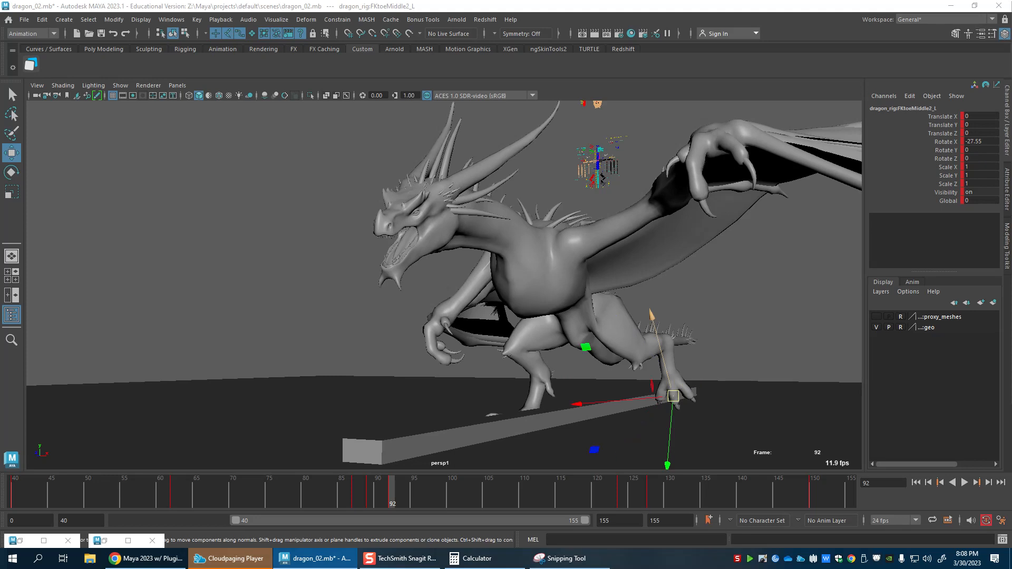
pyautogui.press('Up')
pyautogui.press('e')
pyautogui.moveTo(657, 401); pyautogui.dragTo(659, 385)
pyautogui.press('w')
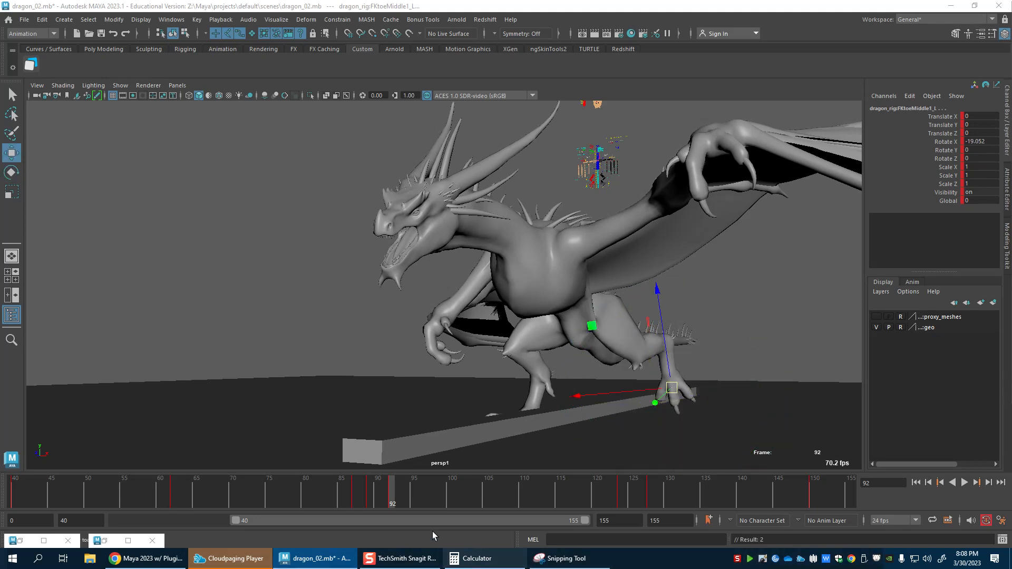
# Bend the left middle toe at frame 89 by rotating its FKtoeMiddle3_L and FKtoeMiddle1_L controls.
pyautogui.moveTo(354, 492); pyautogui.dragTo(372, 491)
pyautogui.press('Down')
pyautogui.press('e')
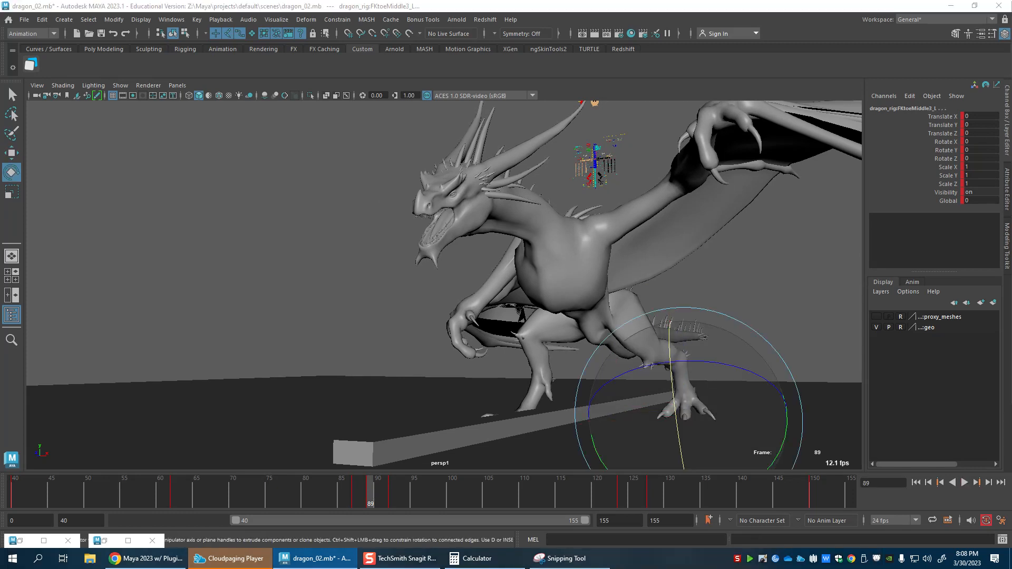
pyautogui.moveTo(677, 419); pyautogui.dragTo(684, 463)
pyautogui.press('Up')
pyautogui.press('w')
pyautogui.press('Up')
pyautogui.press('e')
pyautogui.moveTo(679, 444); pyautogui.dragTo(677, 428)
pyautogui.press('w')
# Rotate the tip of the left pinky toe at frame 89, setting FKtoePinky3_L to a Rotate X of 4.509.
pyautogui.click(697, 405)
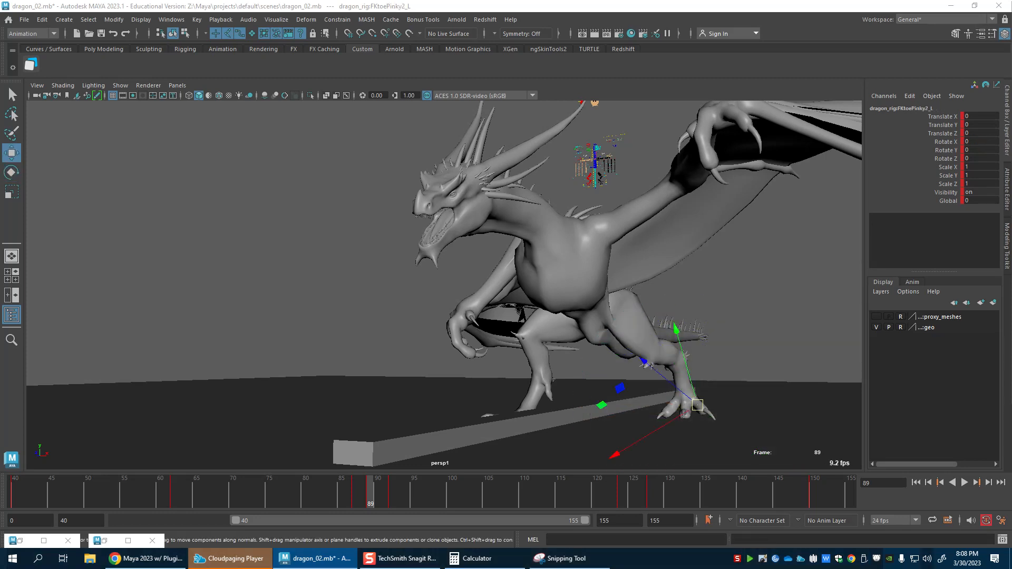
pyautogui.press('e')
pyautogui.press('Down')
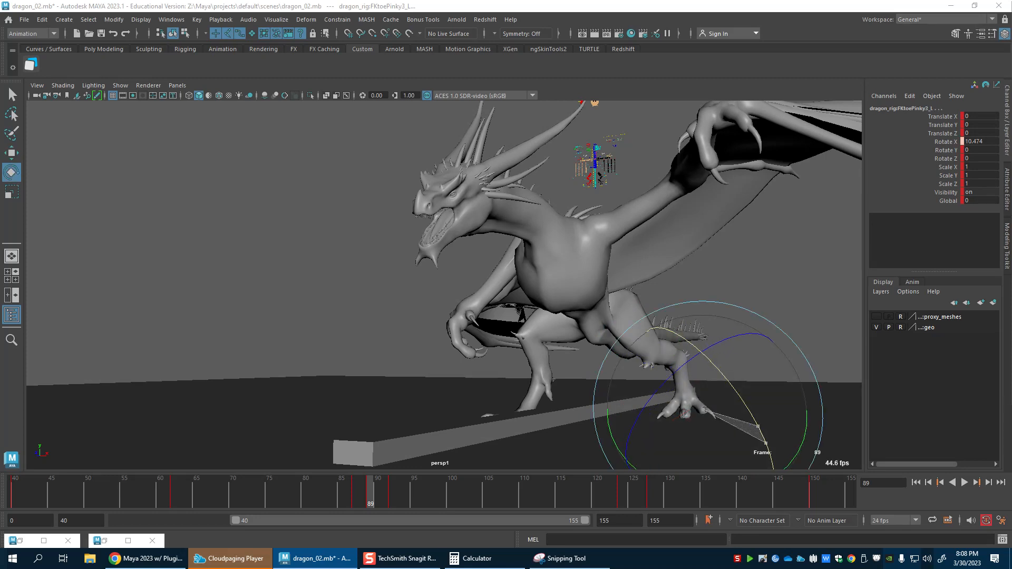
pyautogui.moveTo(765, 443); pyautogui.dragTo(762, 434)
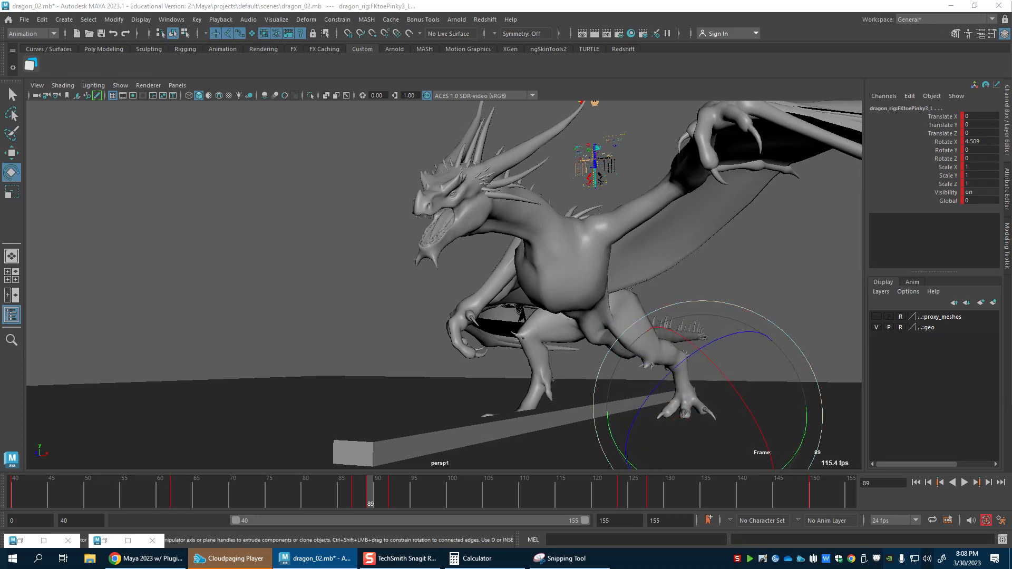
pyautogui.press('w')
# Rotate the FKtoeIndex2_L control at frame 89 to bend the left index toe, and undo the last rotation.
pyautogui.click(671, 408)
pyautogui.press('e')
pyautogui.moveTo(608, 413); pyautogui.dragTo(621, 379)
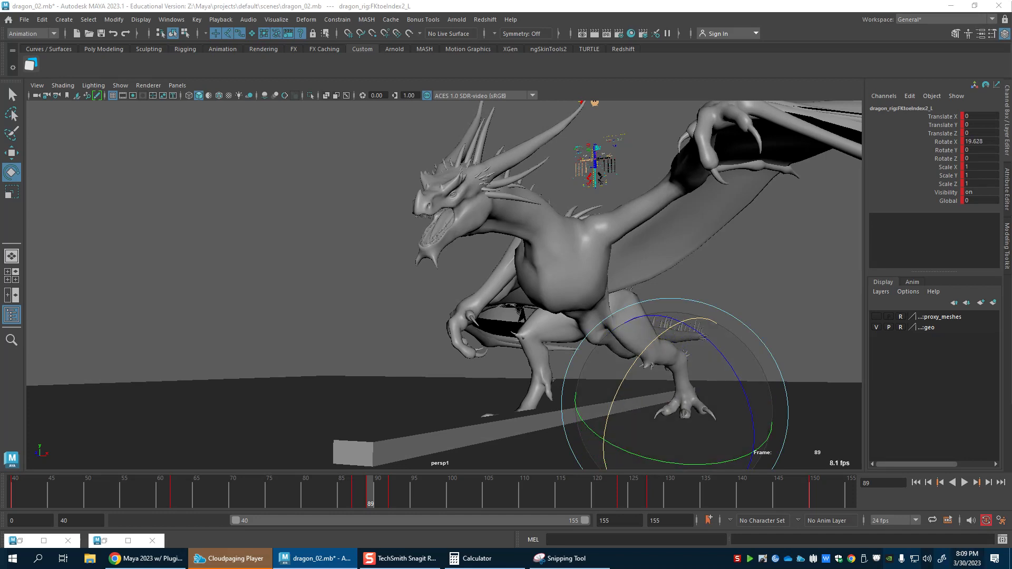
pyautogui.moveTo(614, 413); pyautogui.dragTo(623, 386)
pyautogui.hotkey('ctrl', 'z')
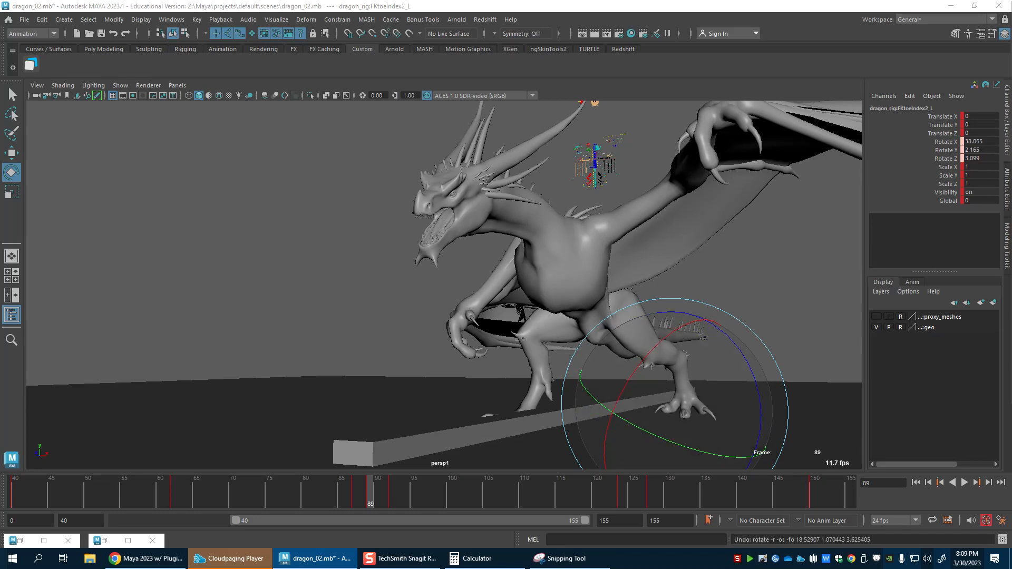
# Rotate the FKtoeIndex1_L control at frame 89 to a Rotate X of -24.114.
pyautogui.press('w')
pyautogui.press('Up')
pyautogui.press('e')
pyautogui.moveTo(615, 403); pyautogui.dragTo(612, 412)
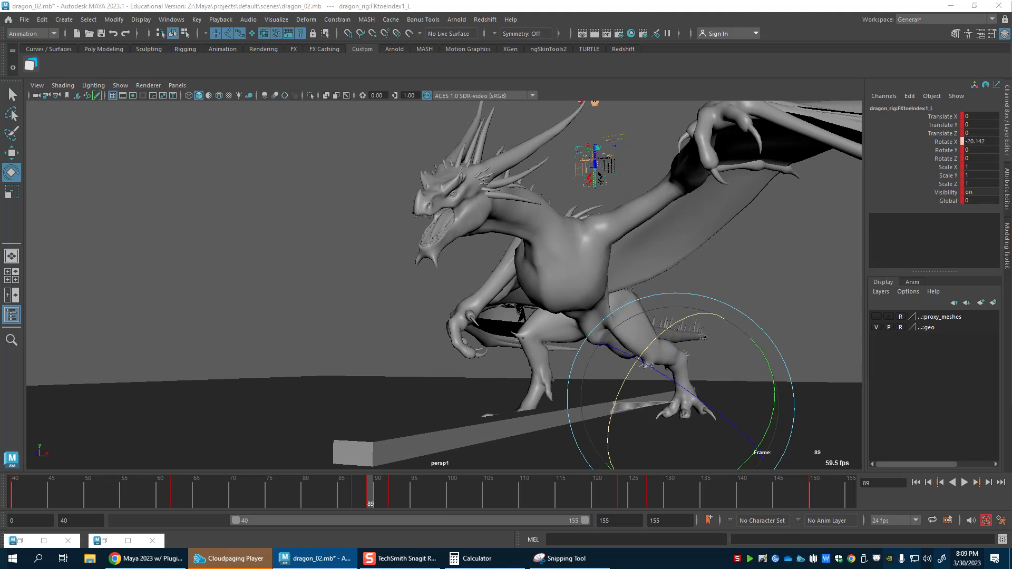
pyautogui.press('w')
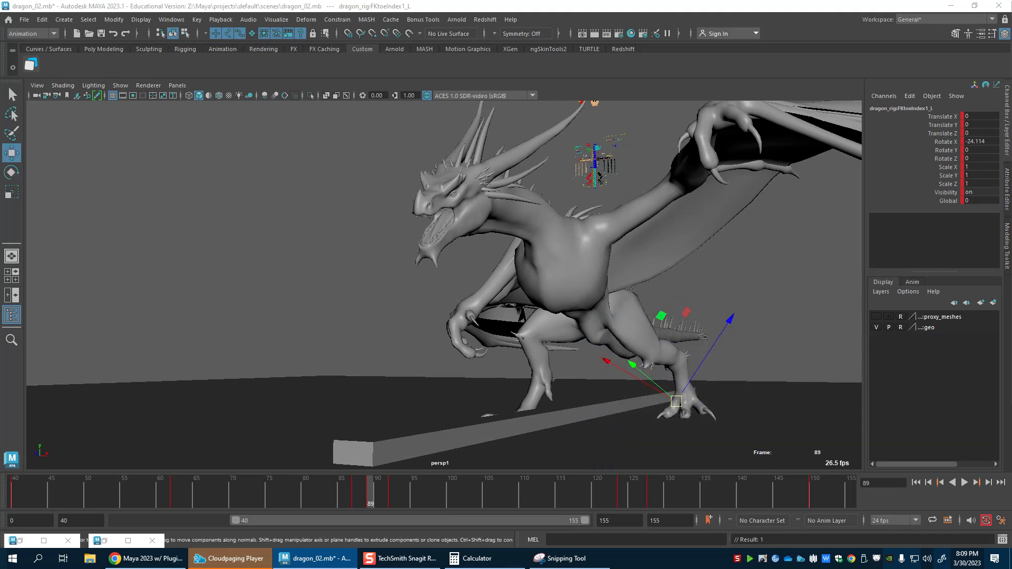
# Rotate the FKtoeIndex3_L control at frame 89 to a Rotate X of 25.943 and key it.
pyautogui.press('Down')
pyautogui.press('Down')
pyautogui.press('e')
pyautogui.moveTo(603, 428); pyautogui.dragTo(610, 404)
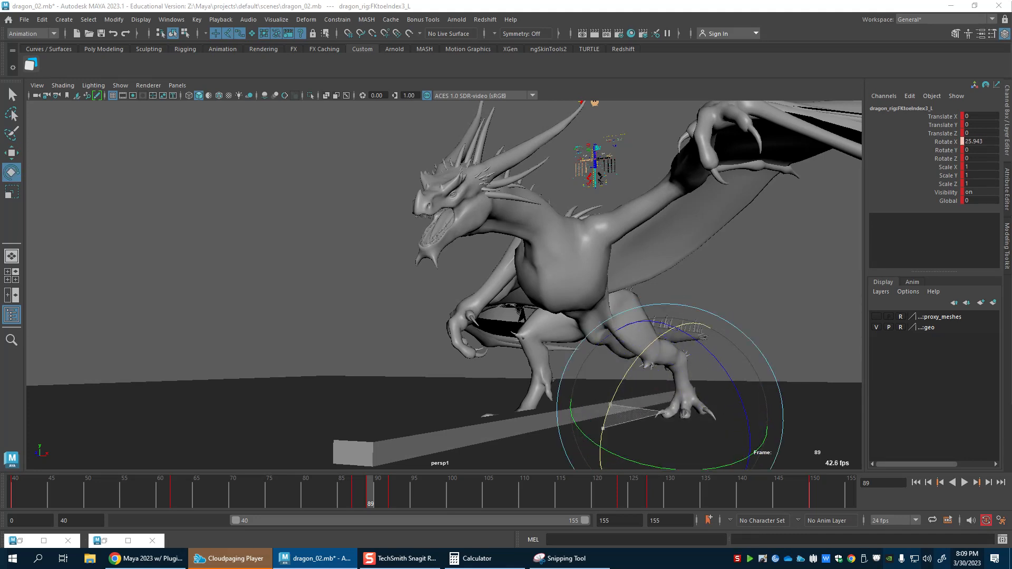
pyautogui.press('s')
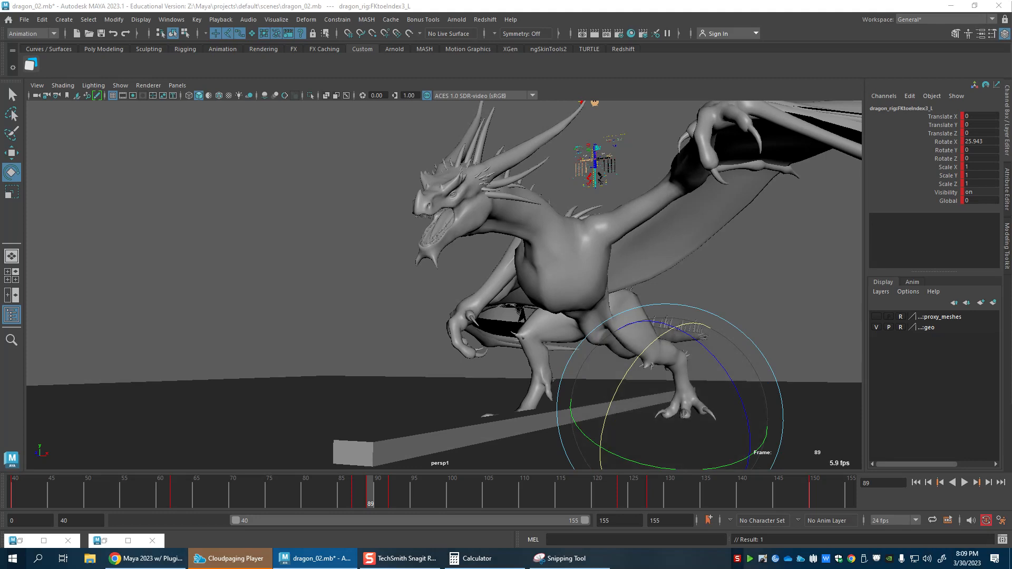
# Bend the left pinky toe's joints at frame 89, with FKtoePinky3_L at a Rotate X of 35.174, and scrub the nearby frames.
pyautogui.click(697, 399)
pyautogui.moveTo(719, 378); pyautogui.dragTo(729, 391)
pyautogui.press('w')
pyautogui.click(702, 413)
pyautogui.press('e')
pyautogui.moveTo(717, 374); pyautogui.dragTo(698, 353)
pyautogui.press('w')
pyautogui.click(708, 418)
pyautogui.press('e')
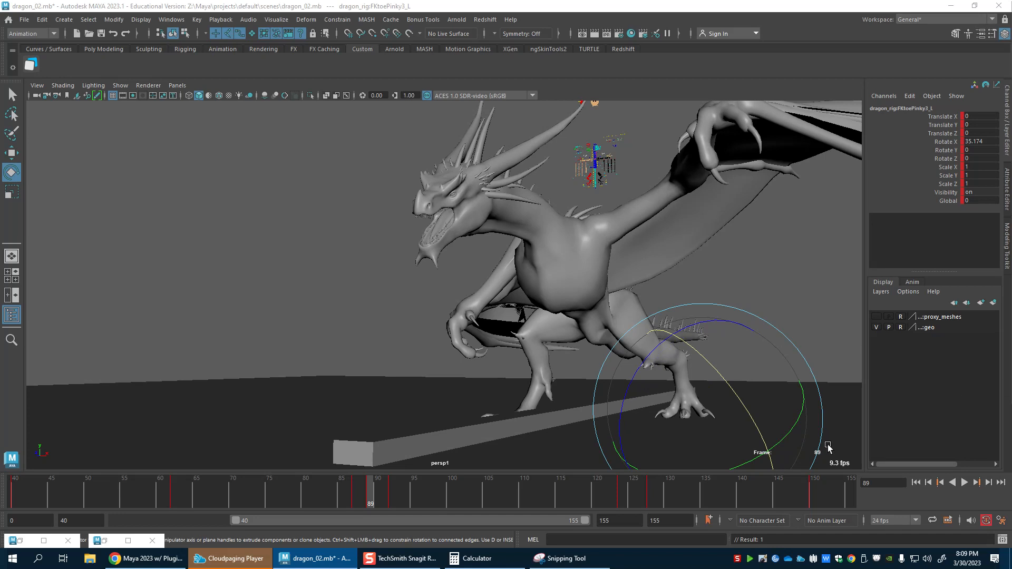
pyautogui.moveTo(357, 500)
pyautogui.mouseDown()
pyautogui.moveTo(373, 500)
pyautogui.moveTo(345, 504)
pyautogui.moveTo(371, 506)
pyautogui.mouseUp()
pyautogui.press('w')
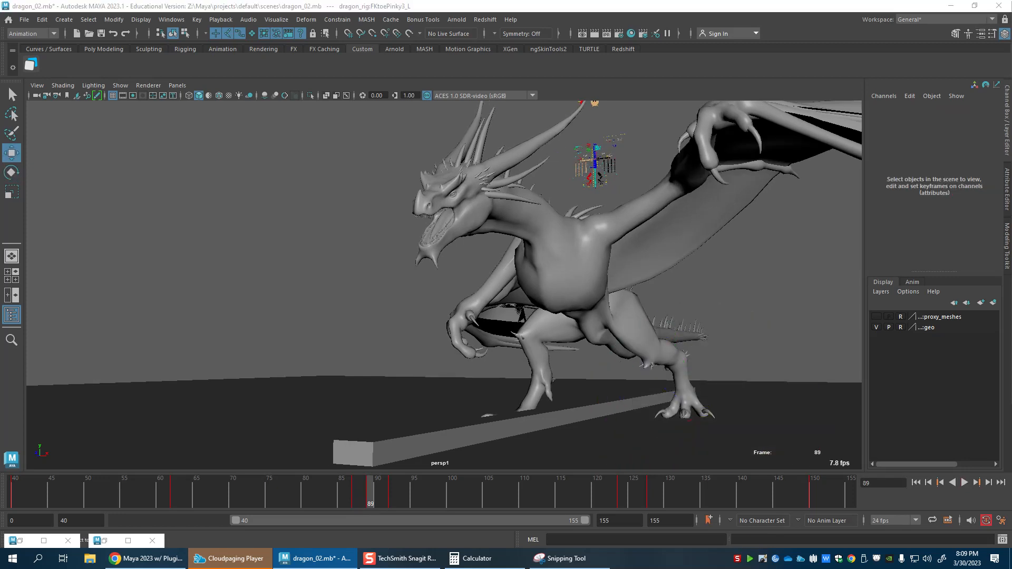
# Rotate FKtoeIndex1_L and set FKtoePinky1_L to a Rotate X of -42.643 at frame 89, and scrub the walk to frame 100.
pyautogui.click(685, 403)
pyautogui.keyDown('shift'); pyautogui.click(678, 404); pyautogui.keyUp('shift')
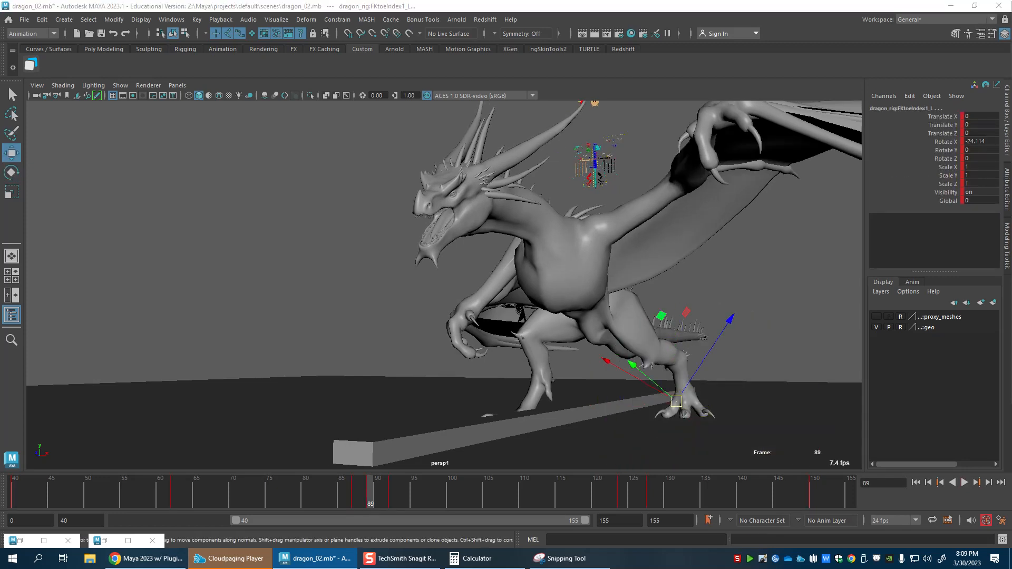
pyautogui.press('e')
pyautogui.moveTo(618, 395); pyautogui.dragTo(613, 409)
pyautogui.press('w')
pyautogui.click(700, 407)
pyautogui.press('e')
pyautogui.moveTo(726, 387); pyautogui.dragTo(733, 399)
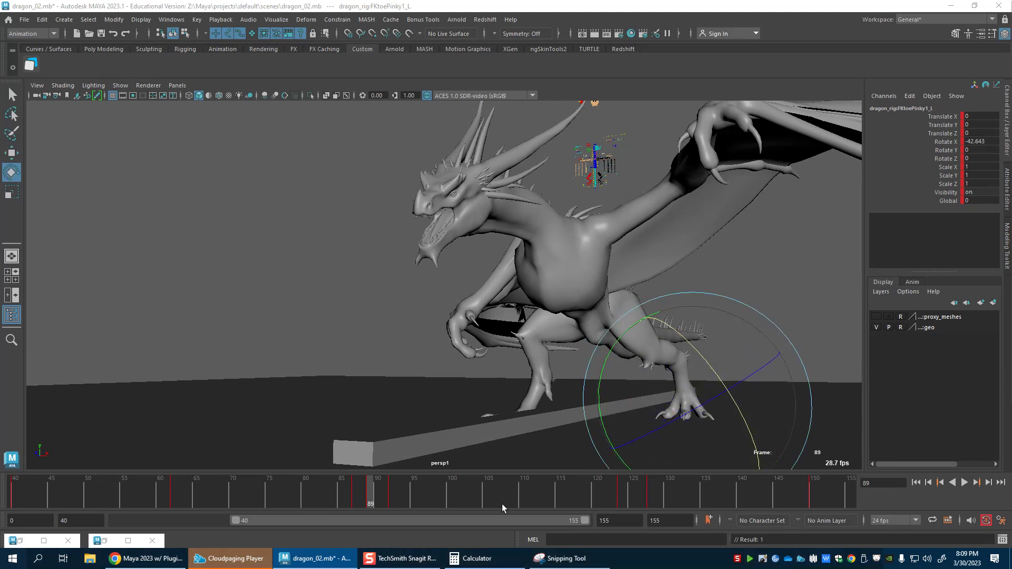
pyautogui.moveTo(340, 500); pyautogui.dragTo(447, 504)
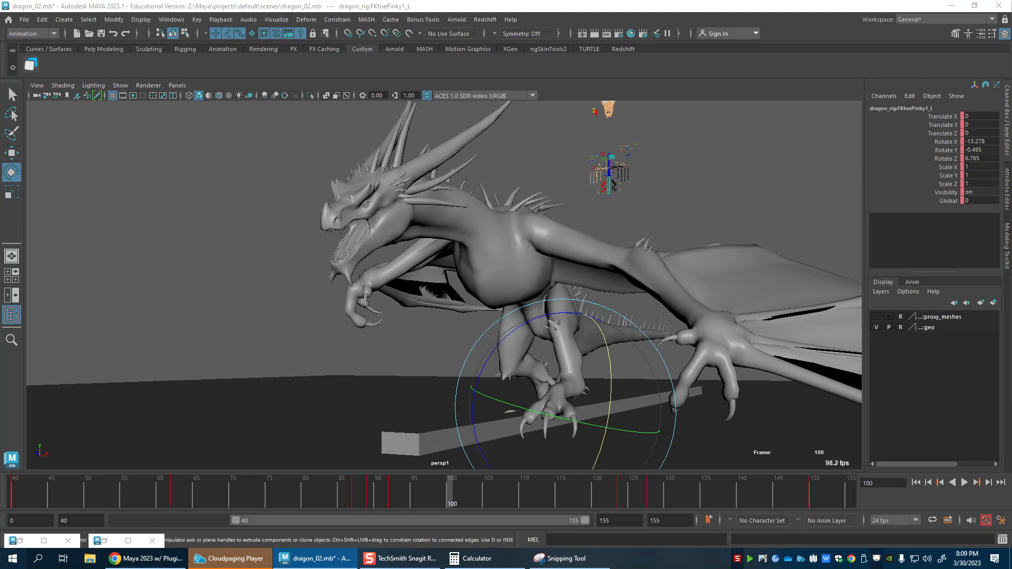
# Rotate the RollAnkle_L control at frame 100 to a Rotate X of 35.828.
pyautogui.press('w')
pyautogui.click(562, 393)
pyautogui.press('e')
pyautogui.moveTo(533, 304); pyautogui.dragTo(514, 313)
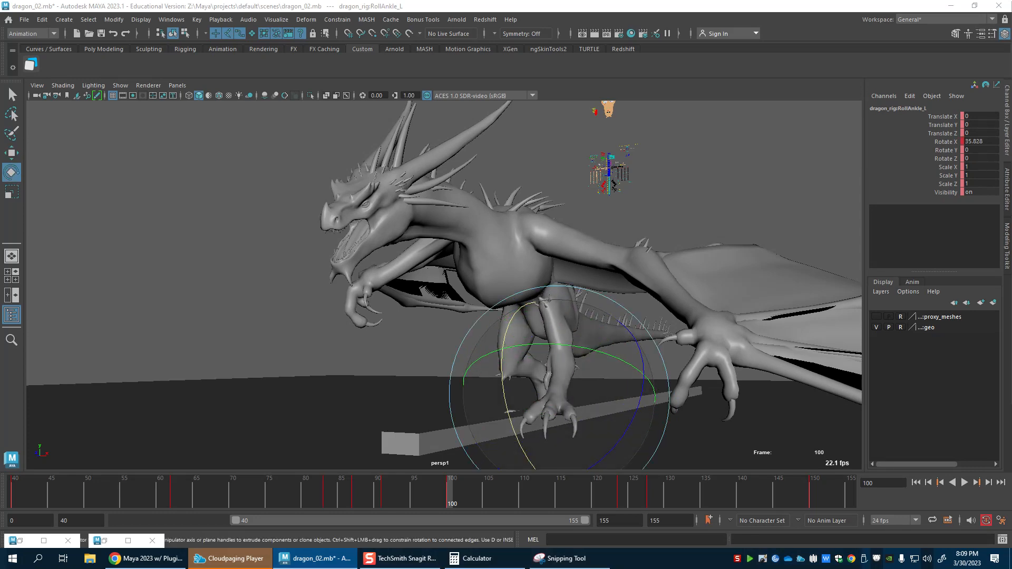
pyautogui.press('w')
pyautogui.hotkey('alt', 'd')
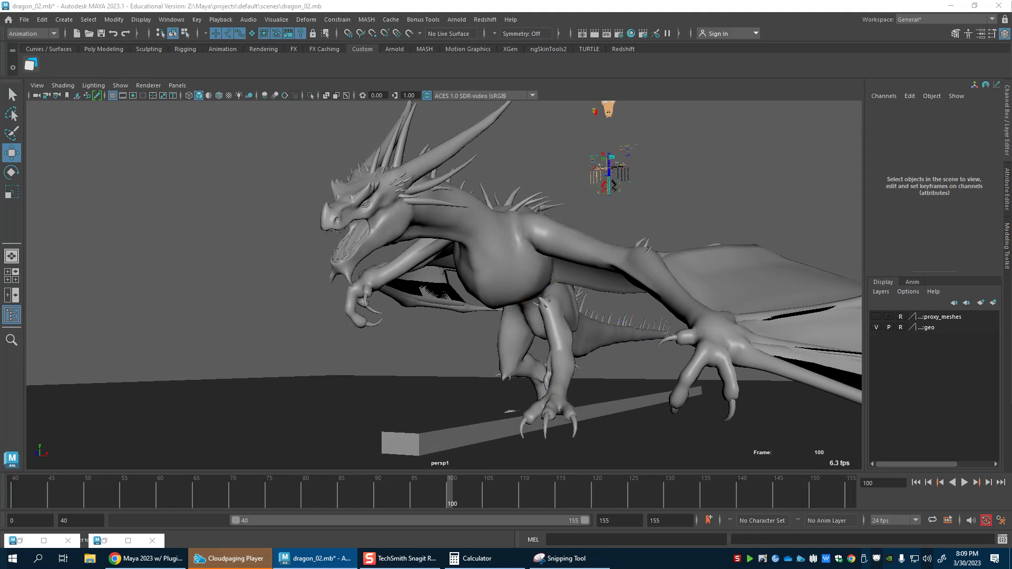
# Go back to frame 91 and rotate the RollAnkle_L control to a Rotate X of 25.864.
pyautogui.click(558, 394)
pyautogui.moveTo(399, 499)
pyautogui.mouseDown()
pyautogui.moveTo(414, 498)
pyautogui.moveTo(351, 500)
pyautogui.moveTo(386, 500)
pyautogui.mouseUp()
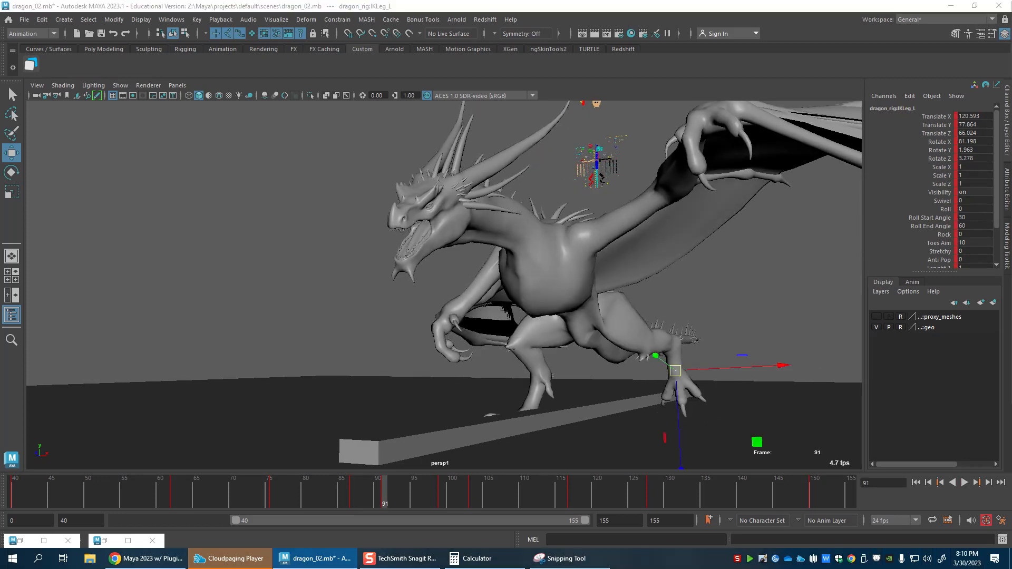
pyautogui.press('Down')
pyautogui.press('e')
pyautogui.press('w')
pyautogui.press('e')
pyautogui.moveTo(659, 343); pyautogui.dragTo(659, 351)
pyautogui.press('w')
pyautogui.press('Down')
pyautogui.press('e')
pyautogui.moveTo(625, 399); pyautogui.dragTo(627, 425)
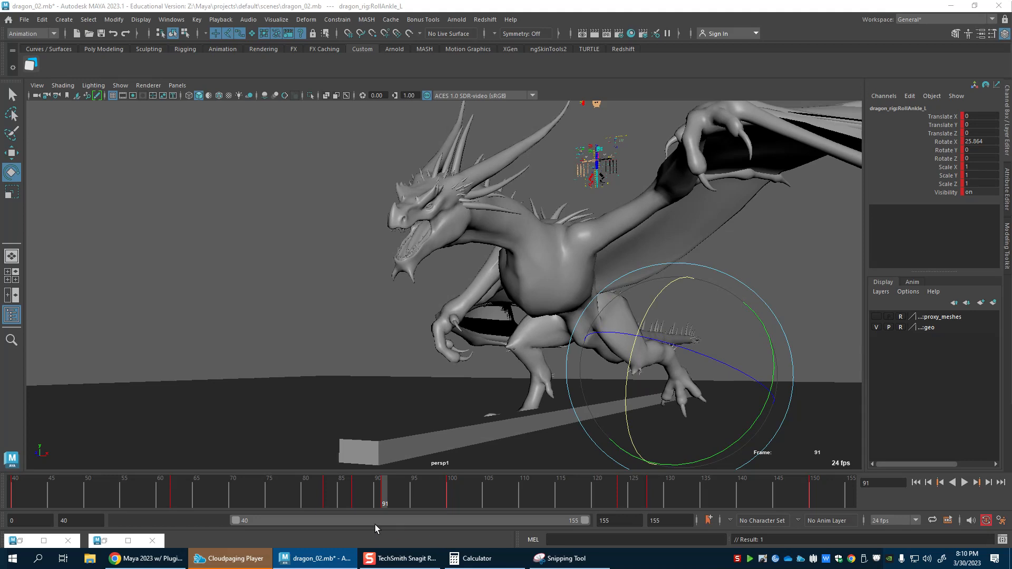
# Raise the IKLeg_L control at frame 95 to a Translate Y of 102.735 and a Translate Z of 345.463.
pyautogui.moveTo(351, 503); pyautogui.dragTo(416, 511)
pyautogui.press('w')
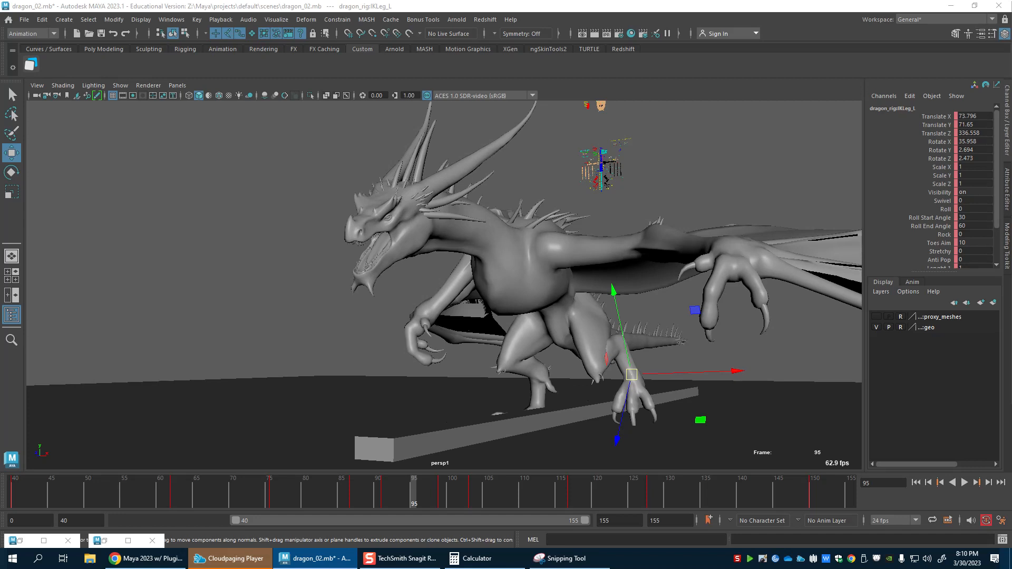
pyautogui.moveTo(350, 495); pyautogui.dragTo(413, 495)
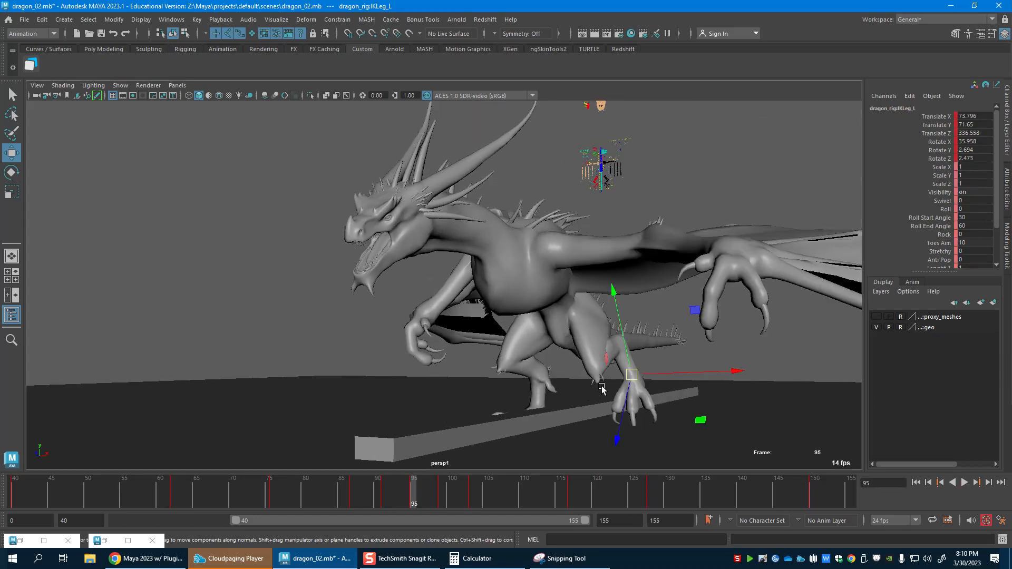
pyautogui.moveTo(629, 377); pyautogui.dragTo(625, 345)
# Rotate the IKLeg_L control around frame 99 and scrub through the foot's landing to frame 104.
pyautogui.press('e')
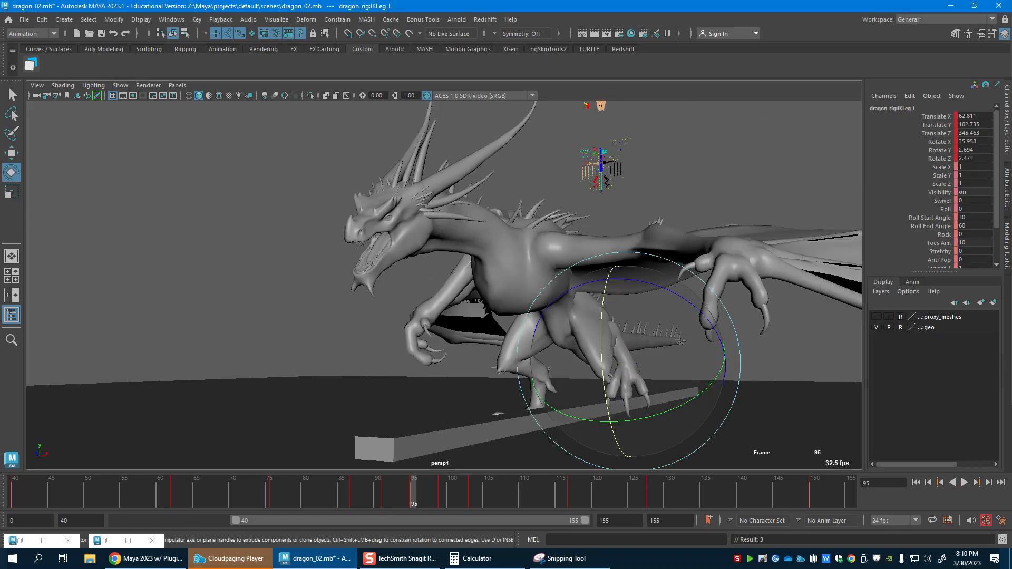
pyautogui.moveTo(426, 490); pyautogui.dragTo(443, 501)
pyautogui.moveTo(548, 416); pyautogui.dragTo(585, 428)
pyautogui.moveTo(439, 501); pyautogui.dragTo(479, 512)
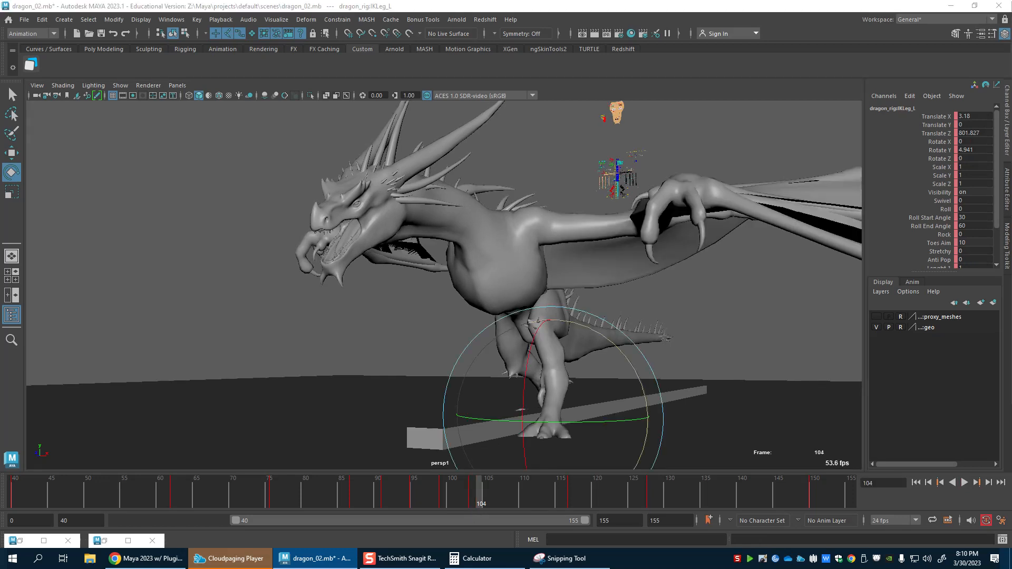
# Select the left foot's base toe controls, including FKtoeMiddle1_L, and rotate them about X at frame 98.
pyautogui.press('w')
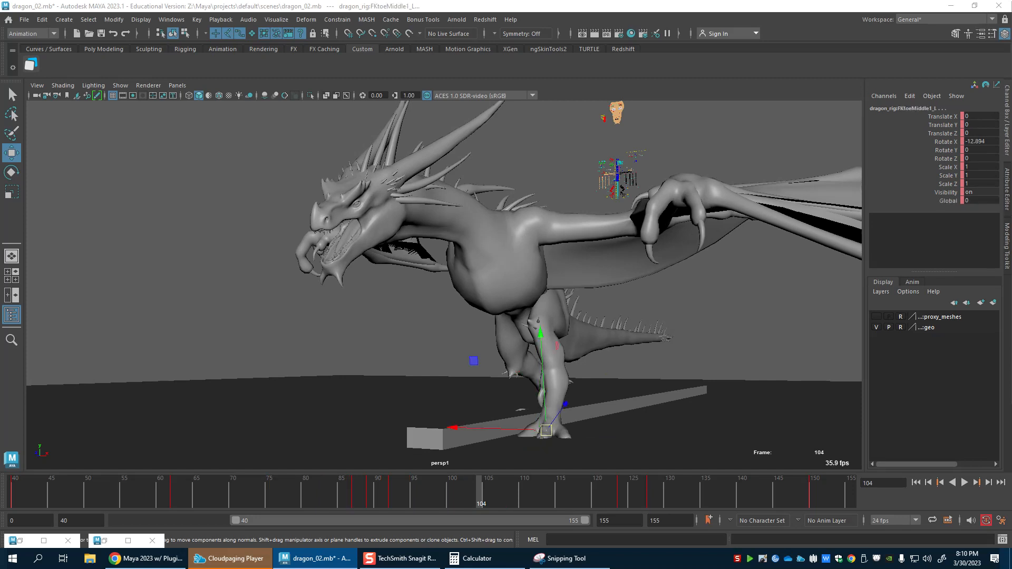
pyautogui.moveTo(412, 495); pyautogui.dragTo(436, 498)
pyautogui.press('e')
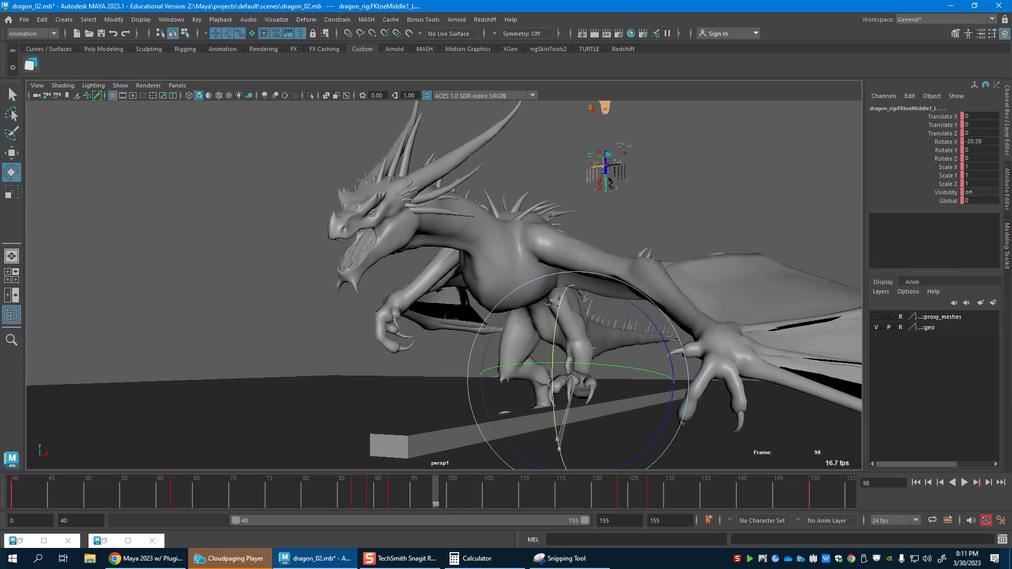
pyautogui.click(356, 499)
pyautogui.moveTo(356, 499); pyautogui.dragTo(472, 509)
# Rotate the left foot's base toe controls about X at frame 102, key them, and scrub to frame 106.
pyautogui.click(465, 508)
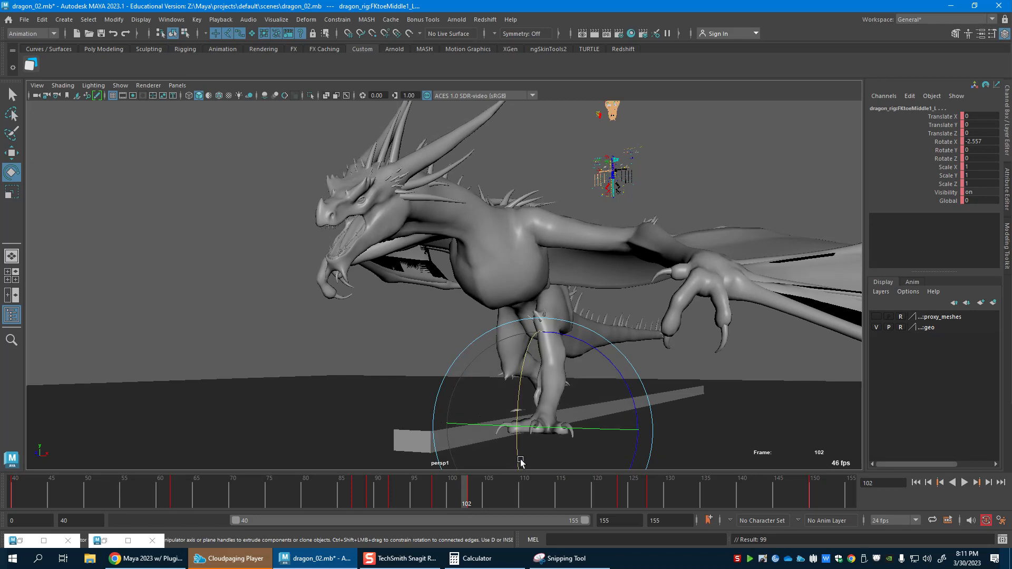
pyautogui.moveTo(622, 394); pyautogui.dragTo(624, 381)
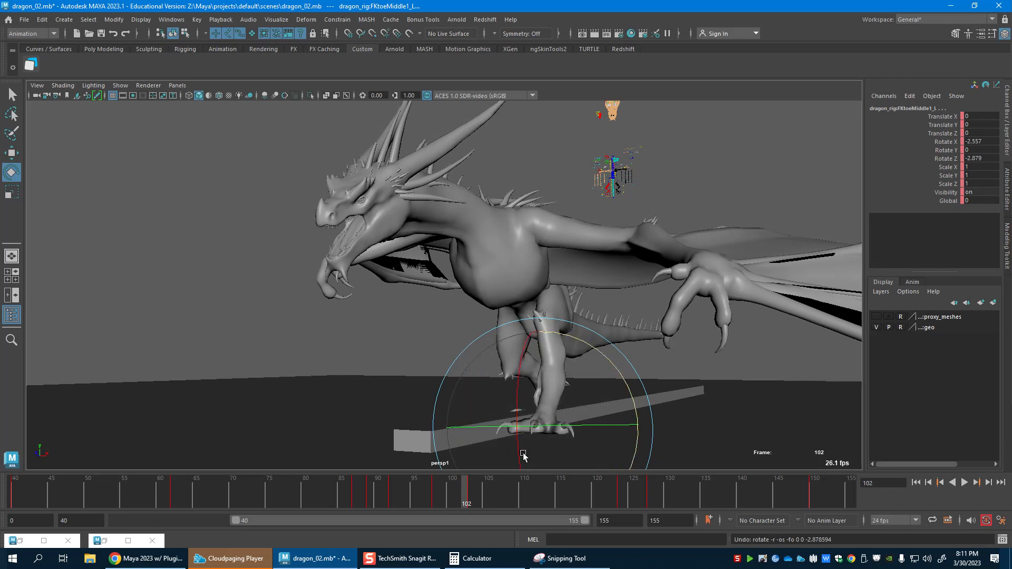
pyautogui.moveTo(519, 454); pyautogui.dragTo(518, 433)
pyautogui.press('s')
pyautogui.moveTo(409, 492); pyautogui.dragTo(491, 511)
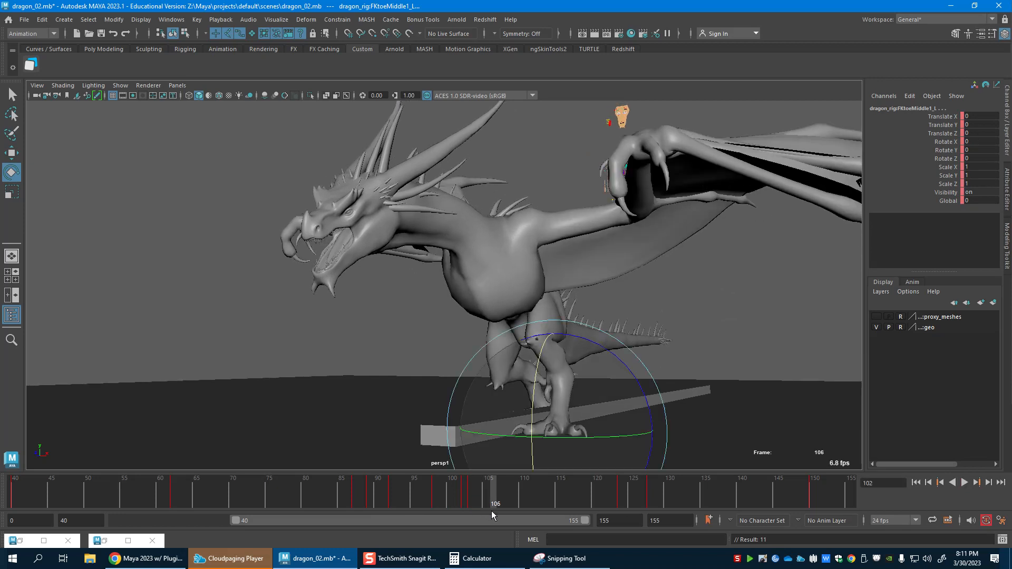
pyautogui.moveTo(585, 437); pyautogui.dragTo(591, 442)
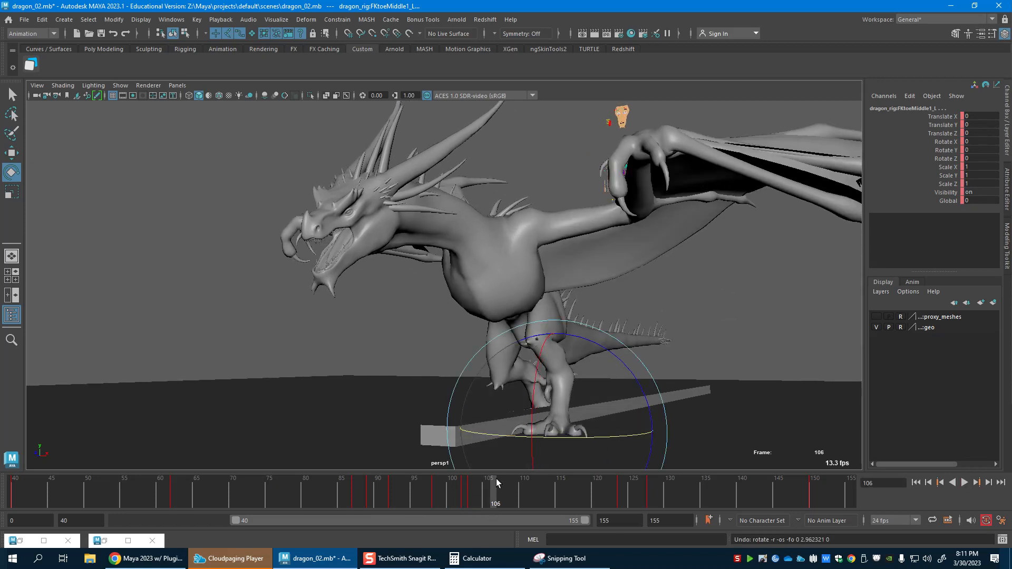
pyautogui.click(470, 501)
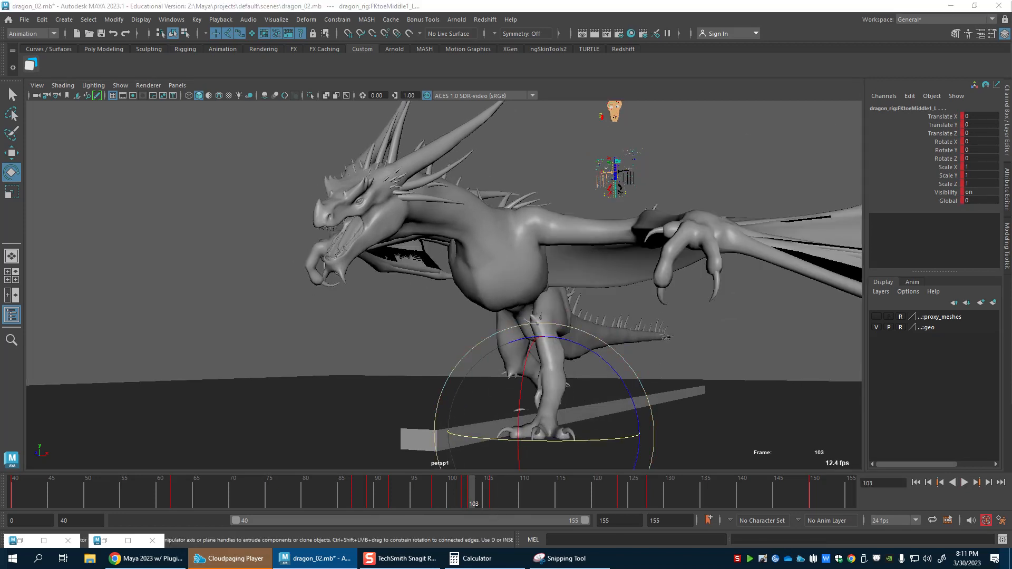
pyautogui.hotkey('ctrl', 'z')
pyautogui.hotkey('ctrl', 'z')
pyautogui.hotkey('ctrl', 'z')
pyautogui.hotkey('ctrl', 'z')
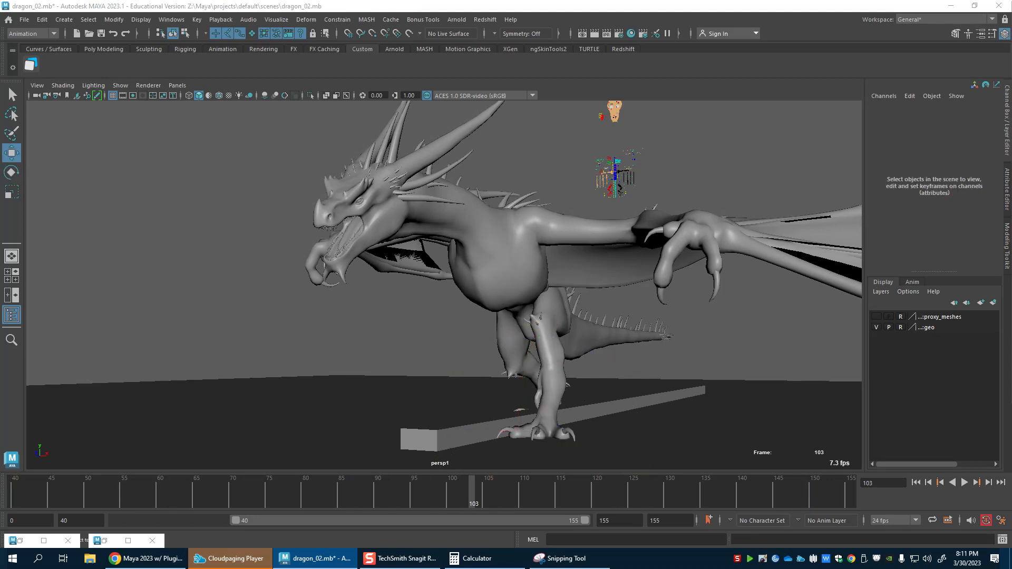
# At frame 103, rotate FKtoeIndex1_L to a Rotate Y of 12.56 and FKtoePinky1_L to a Rotate Y of -19.871.
pyautogui.moveTo(509, 444); pyautogui.dragTo(525, 440)
pyautogui.hotkey('ctrl', 'z')
pyautogui.press('w')
pyautogui.click(560, 435)
pyautogui.press('e')
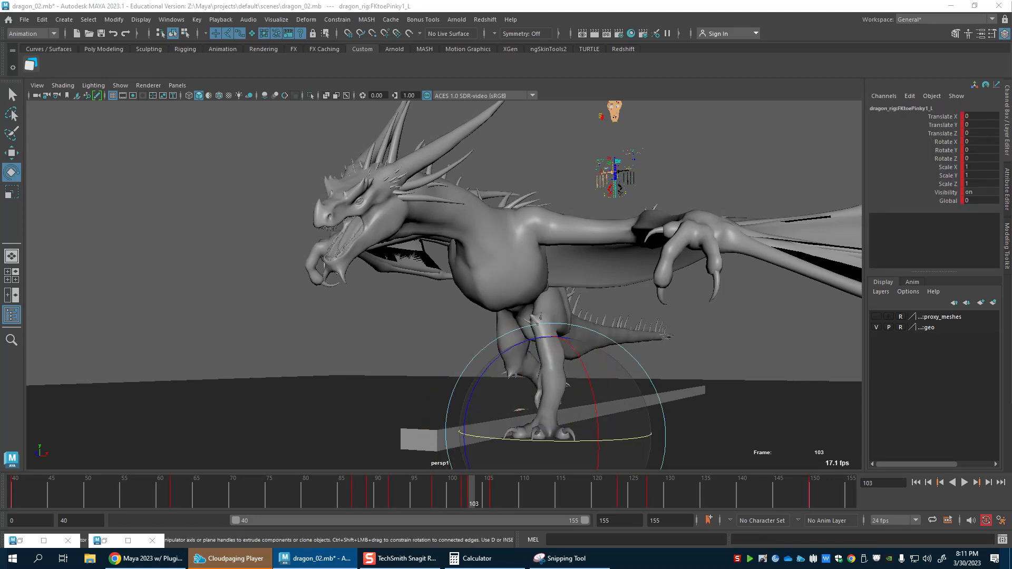
pyautogui.moveTo(543, 442); pyautogui.dragTo(508, 440)
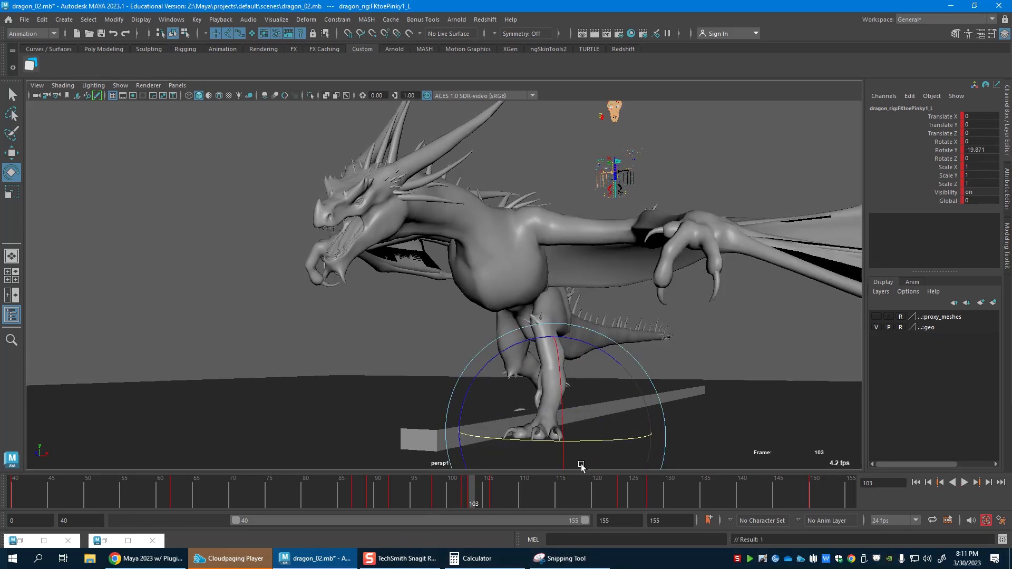
pyautogui.press('w')
# Play back the left foot's landing and rotate FKtoeIndex1_L again at frame 103.
pyautogui.click(533, 432)
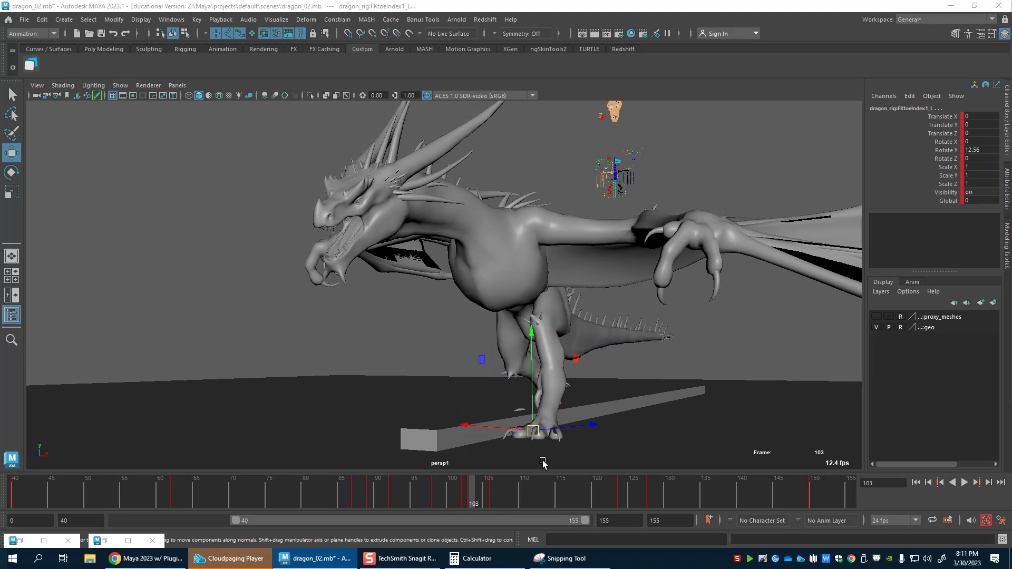
pyautogui.moveTo(473, 506); pyautogui.dragTo(462, 506)
pyautogui.hotkey('alt', 'v')
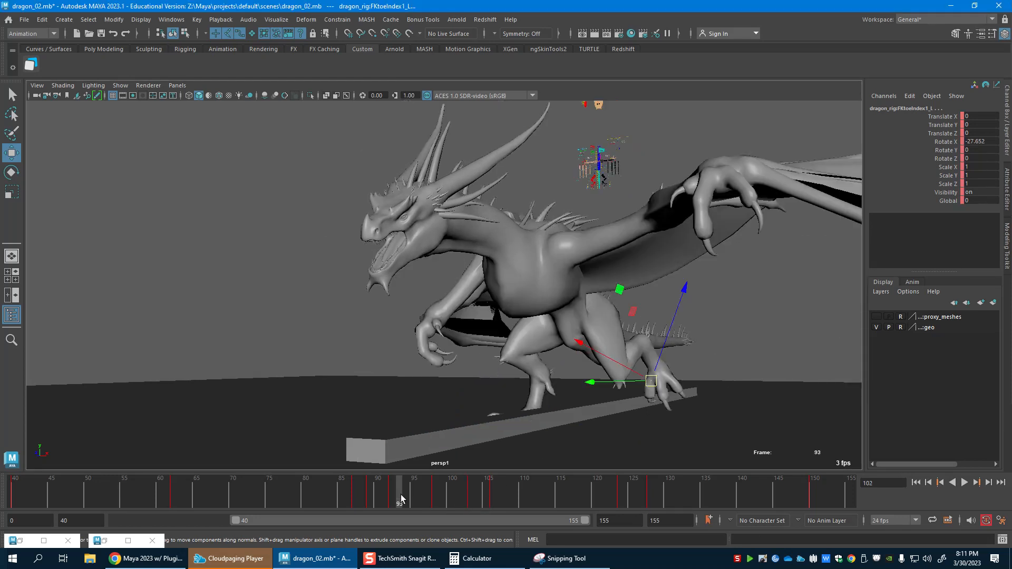
pyautogui.moveTo(484, 509)
pyautogui.mouseDown()
pyautogui.moveTo(494, 507)
pyautogui.moveTo(474, 507)
pyautogui.mouseUp()
pyautogui.press('e')
pyautogui.moveTo(528, 456); pyautogui.dragTo(466, 455)
pyautogui.moveTo(470, 501)
pyautogui.mouseDown()
pyautogui.moveTo(616, 511)
pyautogui.moveTo(298, 487)
pyautogui.moveTo(538, 503)
pyautogui.moveTo(459, 493)
pyautogui.moveTo(488, 487)
pyautogui.moveTo(474, 493)
pyautogui.mouseUp()
# Show only IKLeg_L's Translate Y curve in the Graph Editor, focus on its key at frame 103, and scrub the landing.
pyautogui.click(543, 428)
pyautogui.press('w')
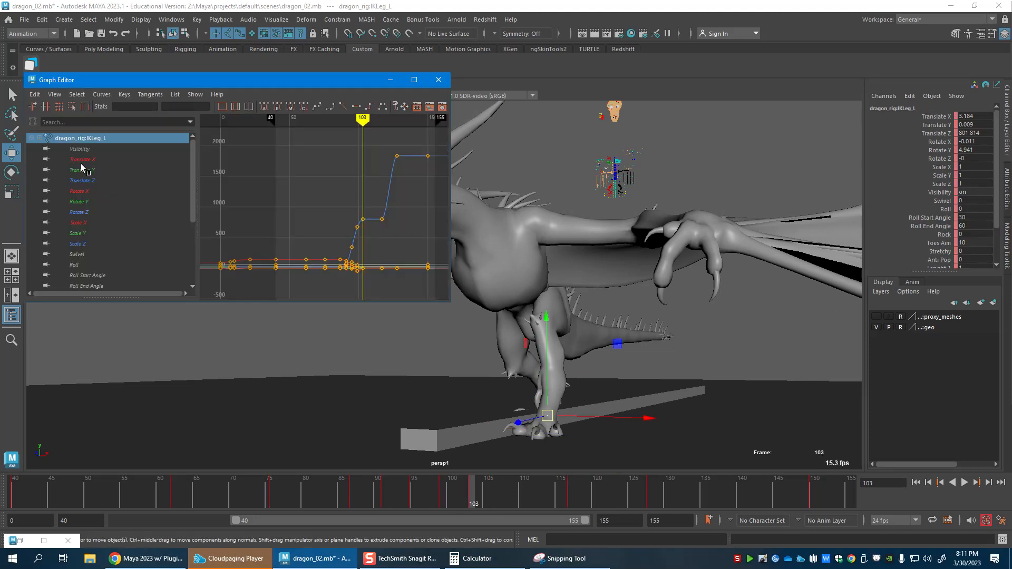
pyautogui.click(87, 168)
pyautogui.moveTo(368, 280); pyautogui.dragTo(367, 278)
pyautogui.press('f')
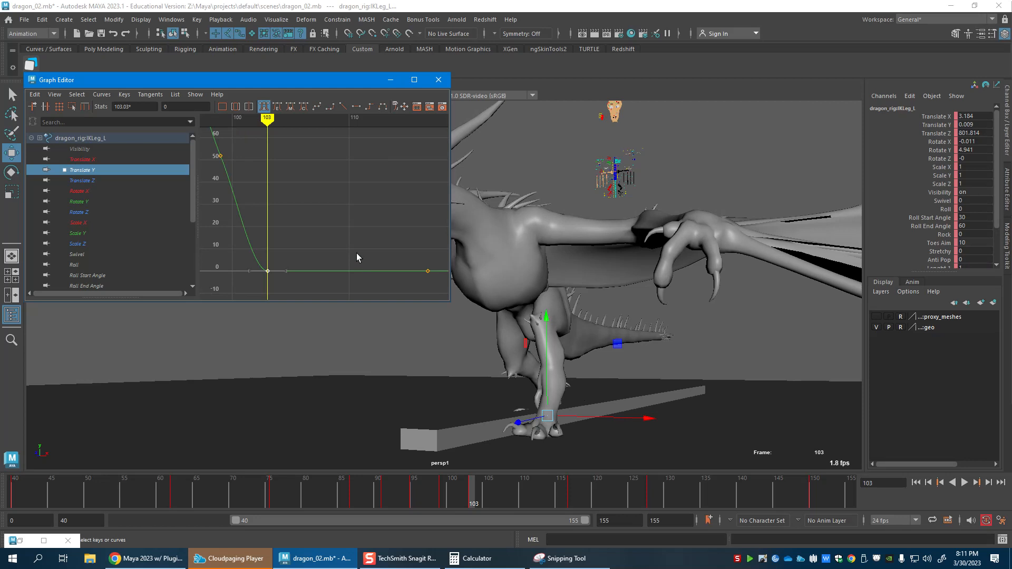
pyautogui.moveTo(440, 497); pyautogui.dragTo(465, 503)
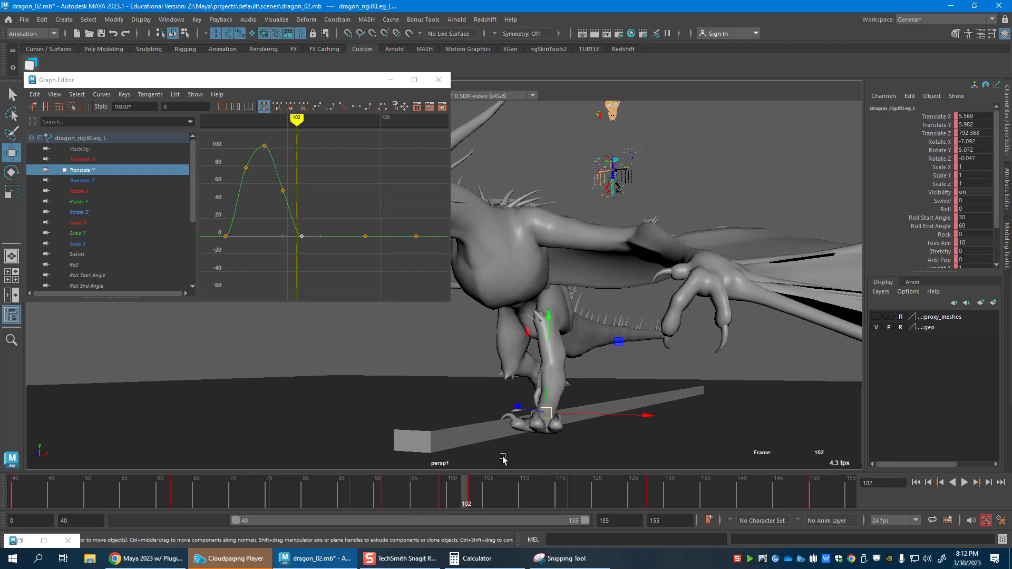
# Insert a key at frame 101 on IKLeg_L's Translate Y curve and raise it to 41.915.
pyautogui.moveTo(452, 497); pyautogui.dragTo(459, 504)
pyautogui.click(290, 228)
pyautogui.rightClick(342, 212)
pyautogui.moveTo(331, 206); pyautogui.dragTo(304, 193, button='middle')
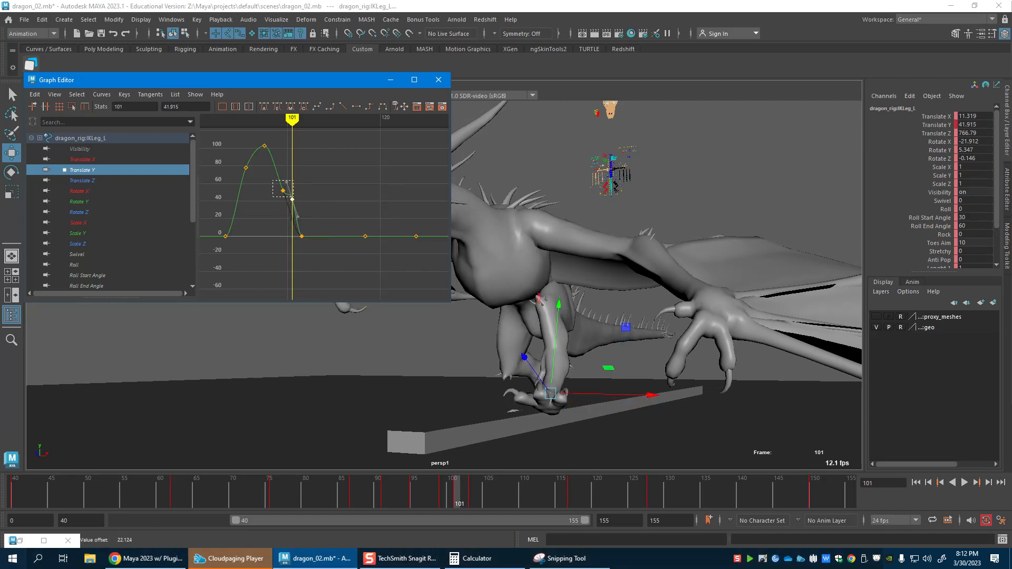
pyautogui.click(330, 236)
# Raise the frame 101 key on IKLeg_L's Translate Y curve to about 58 and scrub the foot's landing.
pyautogui.moveTo(352, 497); pyautogui.dragTo(467, 506)
pyautogui.moveTo(280, 187); pyautogui.dragTo(307, 213)
pyautogui.keyDown('shift'); pyautogui.moveTo(318, 194); pyautogui.dragTo(318, 175, button='middle'); pyautogui.keyUp('shift')
pyautogui.moveTo(422, 507); pyautogui.dragTo(471, 501)
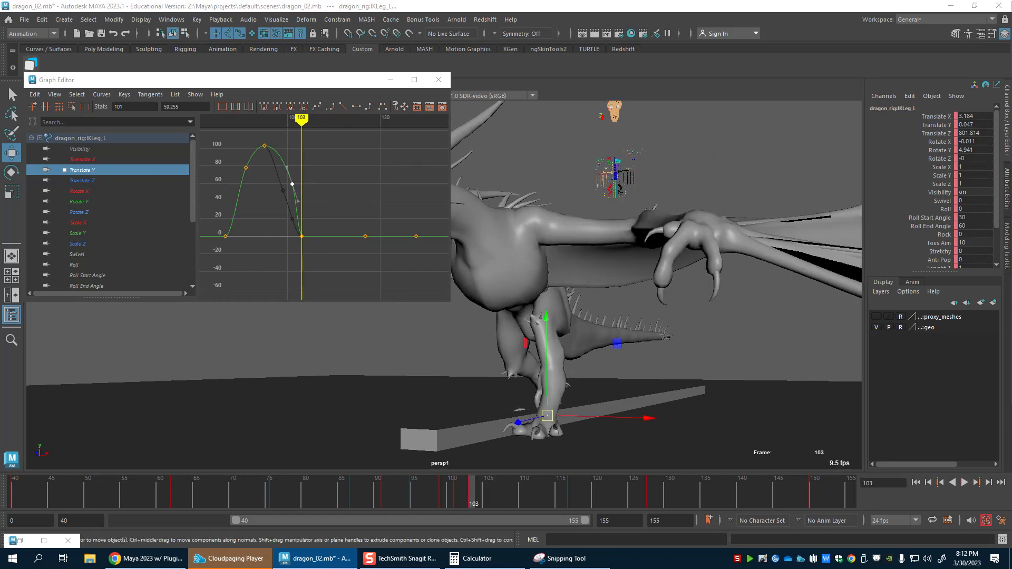
# Bring up the Side View window, key RollToes_L at frame 114 with a Rotate X of 48.05, and scrub to frame 117.
pyautogui.moveTo(481, 506); pyautogui.dragTo(555, 508)
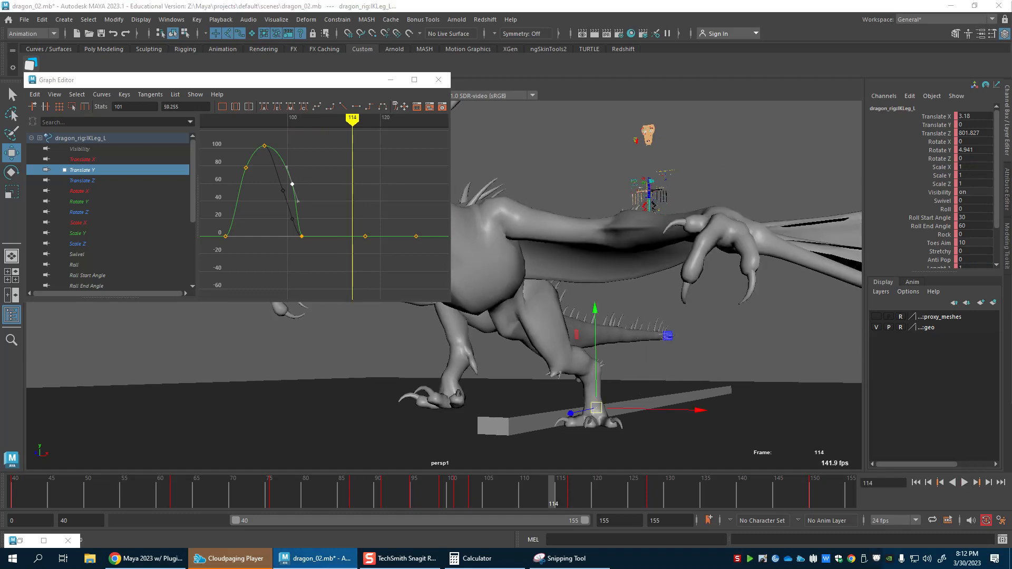
pyautogui.moveTo(1011, 63); pyautogui.dragTo(687, 84)
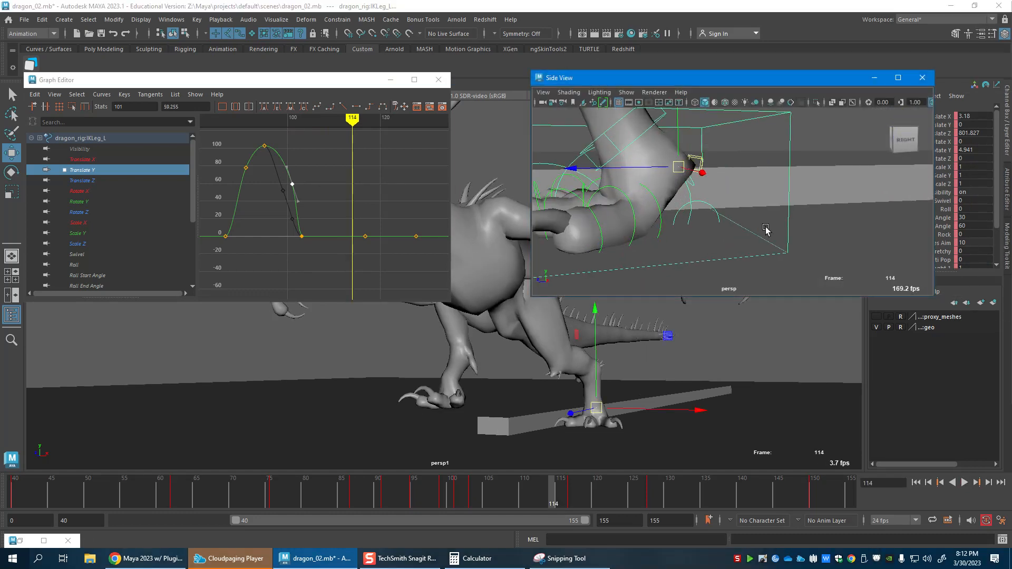
pyautogui.click(688, 190)
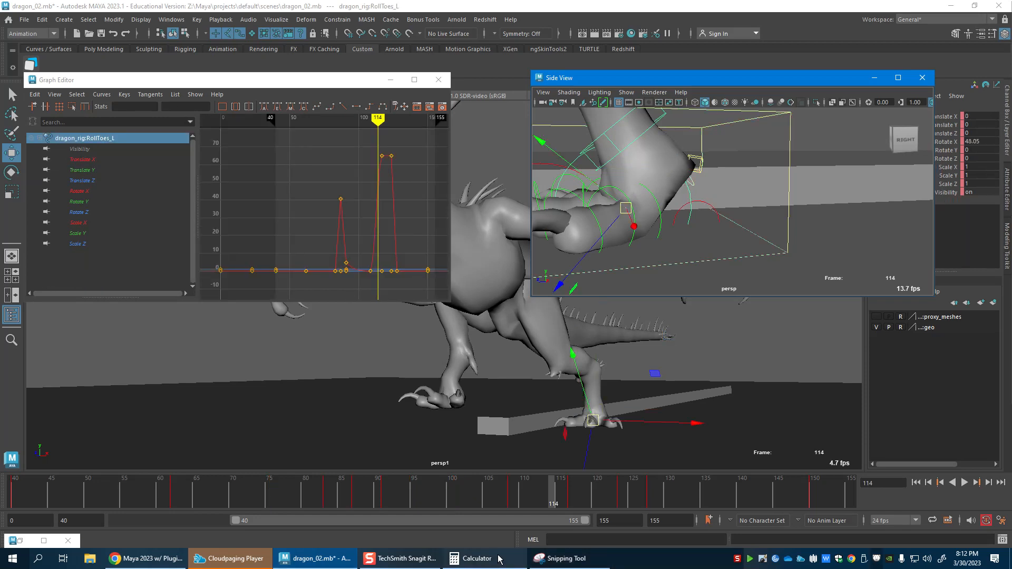
pyautogui.click(523, 497)
pyautogui.hotkey('alt', 'v')
pyautogui.moveTo(545, 498); pyautogui.dragTo(575, 502)
pyautogui.press('e')
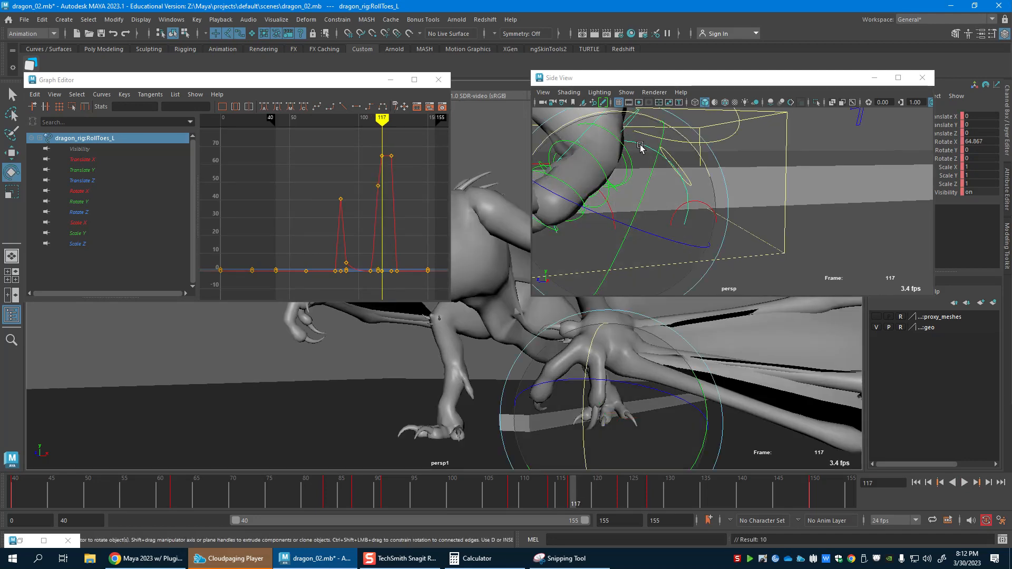
# Rotate the RollToes_L control at frame 116 to a Rotate X of 74.284.
pyautogui.keyDown('alt'); pyautogui.moveTo(640, 143); pyautogui.dragTo(721, 221, button='middle'); pyautogui.keyUp('alt')
pyautogui.keyDown('alt'); pyautogui.moveTo(721, 222); pyautogui.dragTo(730, 252); pyautogui.keyUp('alt')
pyautogui.scroll(-3, 677, 230)
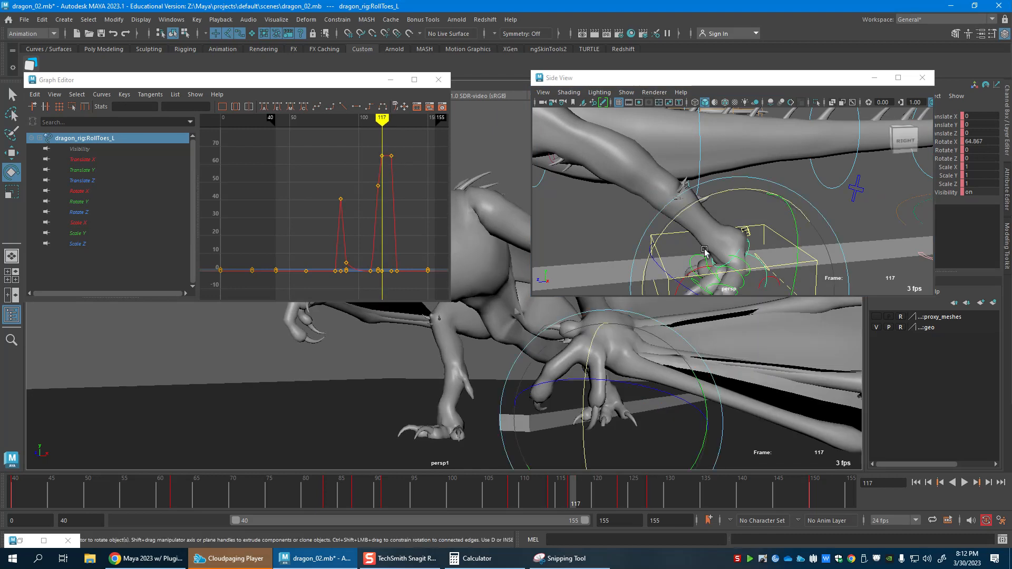
pyautogui.click(571, 505)
pyautogui.keyDown('alt'); pyautogui.moveTo(707, 277); pyautogui.dragTo(760, 269); pyautogui.keyUp('alt')
pyautogui.keyDown('alt'); pyautogui.moveTo(759, 269); pyautogui.dragTo(662, 235, button='right'); pyautogui.keyUp('alt')
pyautogui.keyDown('alt'); pyautogui.moveTo(662, 235); pyautogui.dragTo(701, 249); pyautogui.keyUp('alt')
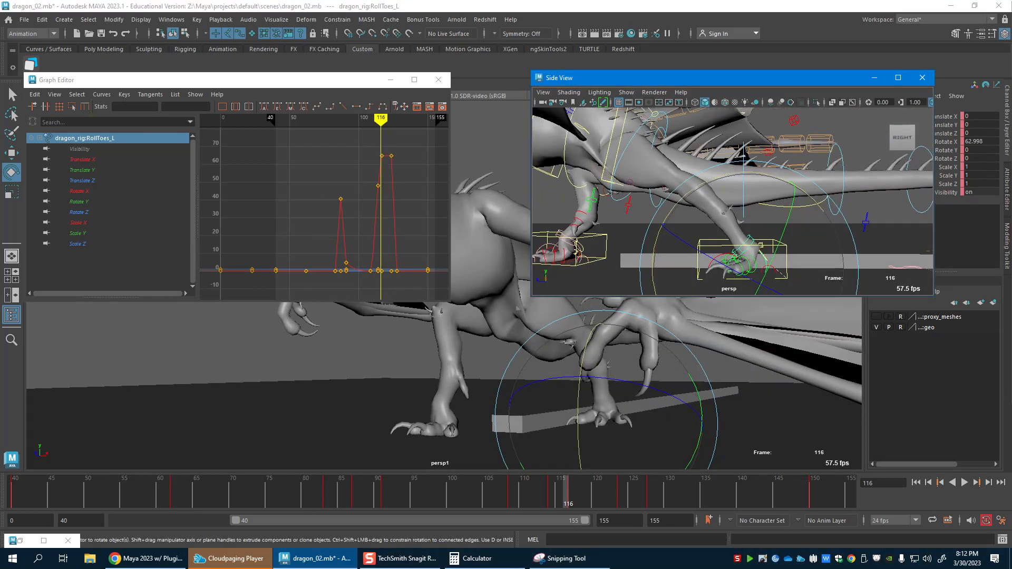
pyautogui.moveTo(734, 174); pyautogui.dragTo(703, 179)
pyautogui.hotkey('ctrl', 'z')
pyautogui.click(554, 504)
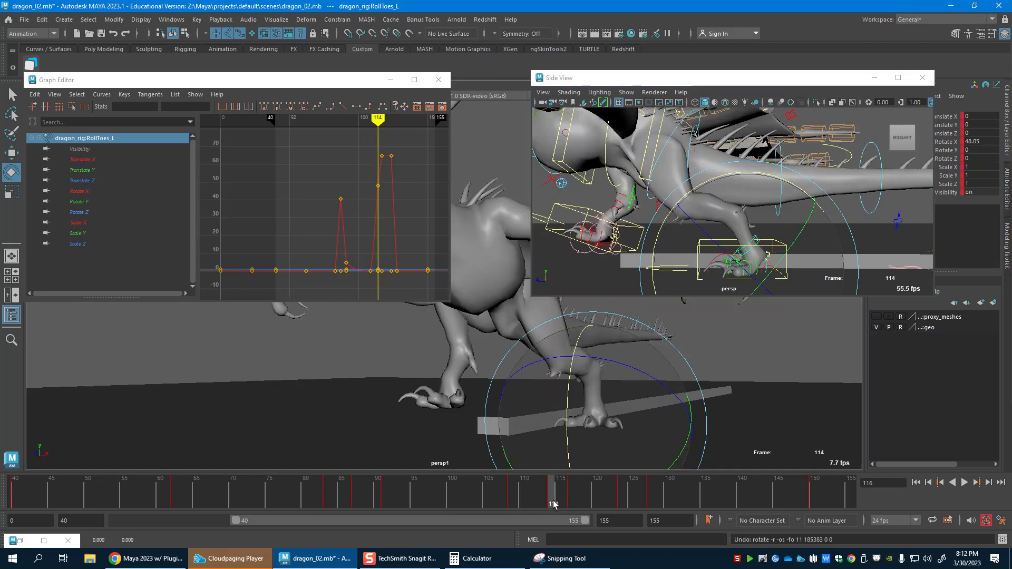
pyautogui.moveTo(555, 503); pyautogui.dragTo(568, 504)
pyautogui.click(744, 170)
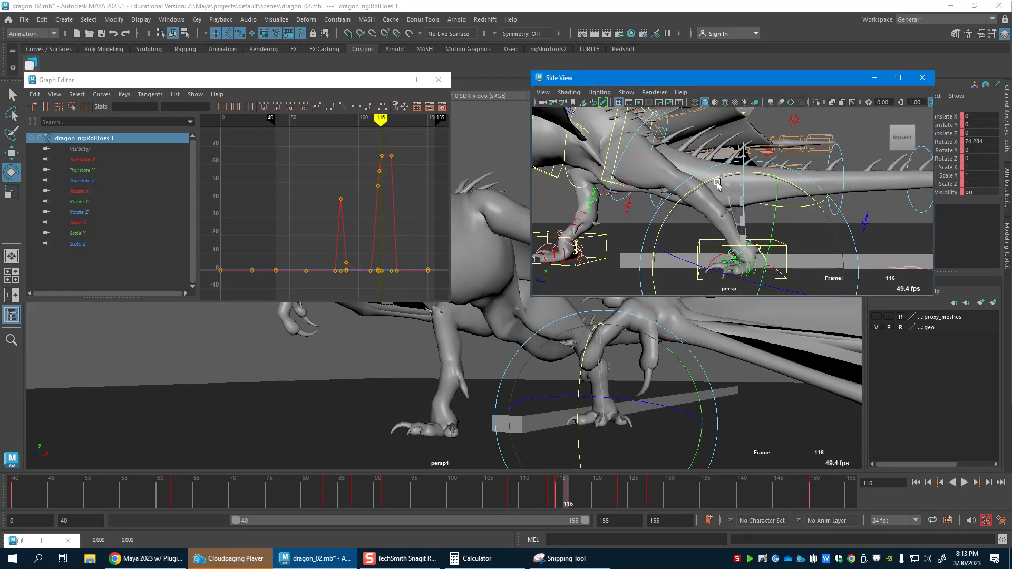
pyautogui.click(717, 183)
# Select the RollAnkle_L control and rotate it at frame 116 to a Rotate X of 35.254.
pyautogui.press('w')
pyautogui.press('e')
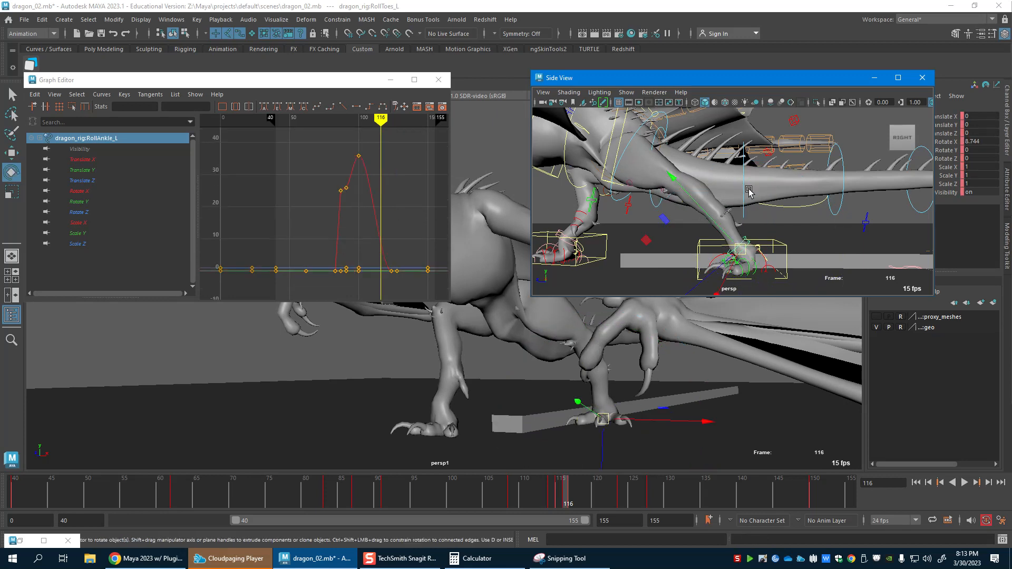
pyautogui.moveTo(746, 198); pyautogui.dragTo(715, 166)
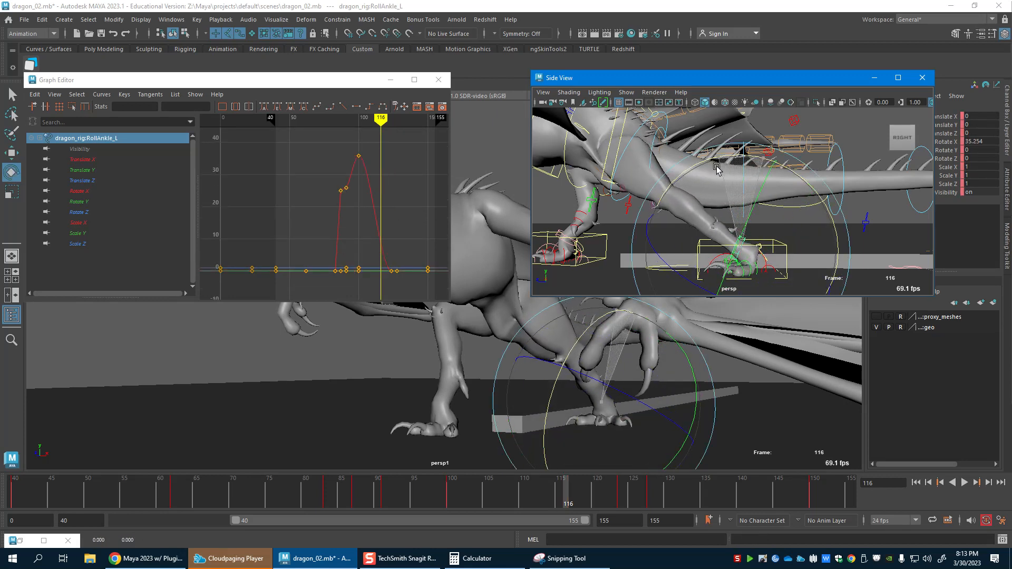
# Undo the RollAnkle_L rotation at frame 116 and key the control at frame 115 with a Rotate X of 27.67.
pyautogui.hotkey('ctrl', 'z')
pyautogui.press('w')
pyautogui.hotkey('alt', ',')
pyautogui.keyDown('alt'); pyautogui.moveTo(781, 236); pyautogui.dragTo(782, 258); pyautogui.keyUp('alt')
pyautogui.keyDown('alt'); pyautogui.moveTo(782, 258); pyautogui.dragTo(839, 255, button='right'); pyautogui.keyUp('alt')
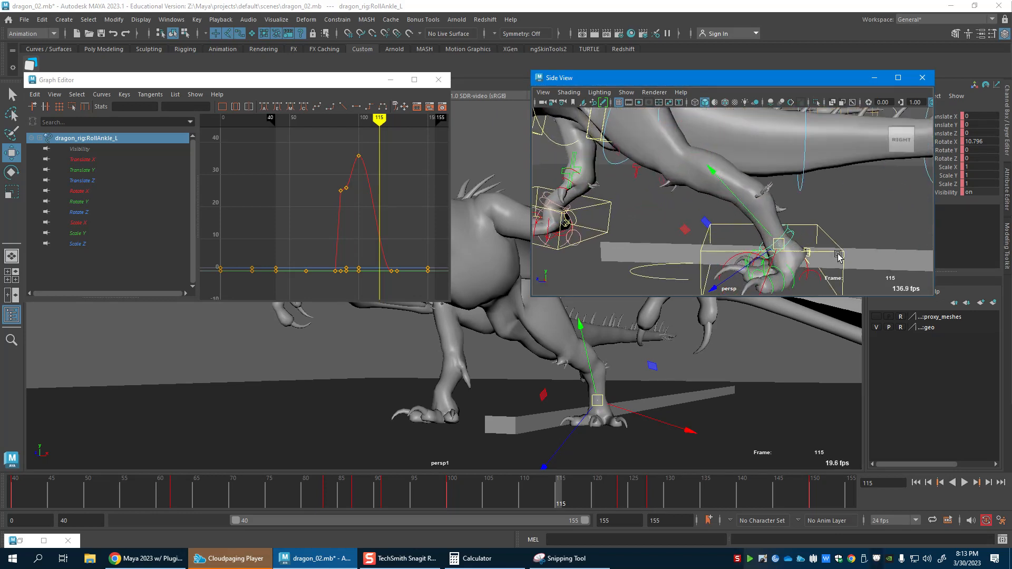
pyautogui.press('e')
pyautogui.moveTo(807, 159); pyautogui.dragTo(780, 158)
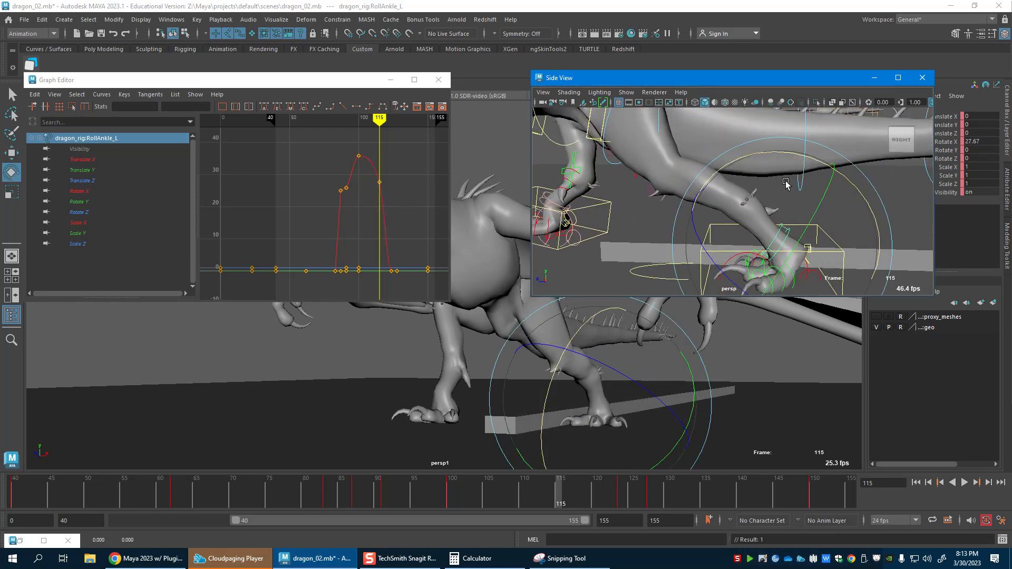
pyautogui.press('w')
pyautogui.keyDown('alt'); pyautogui.moveTo(822, 283); pyautogui.dragTo(809, 267, button='middle'); pyautogui.keyUp('alt')
pyautogui.press('s')
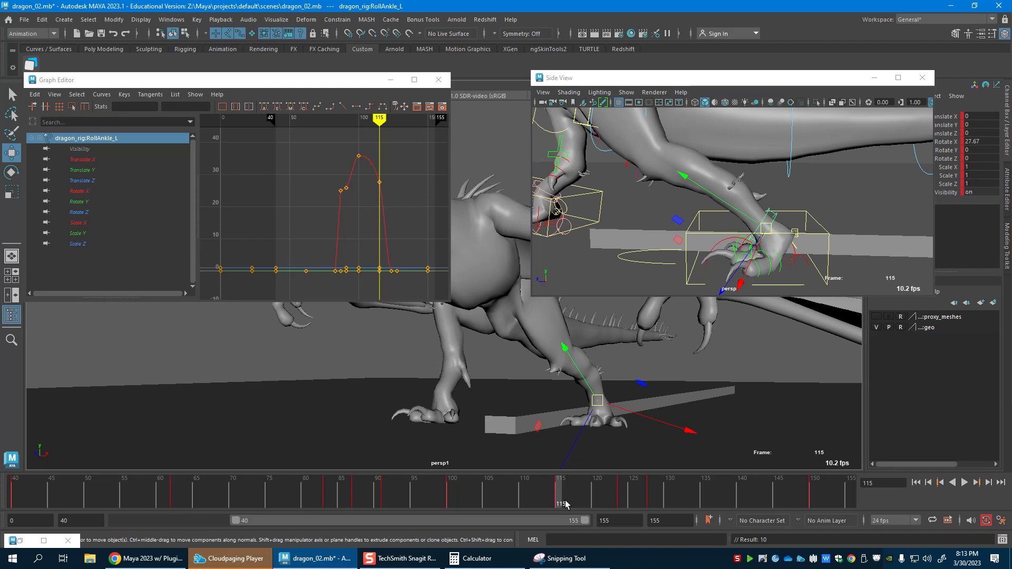
# Key IKLeg_L at frame 115, then lift and rotate it at frame 116 to Translate Y 22.647, Translate Z 830.317 and Rotate X 24.973.
pyautogui.hotkey('alt', '.')
pyautogui.keyDown('alt'); pyautogui.moveTo(805, 233); pyautogui.dragTo(804, 228, button='middle'); pyautogui.keyUp('alt')
pyautogui.click(814, 230)
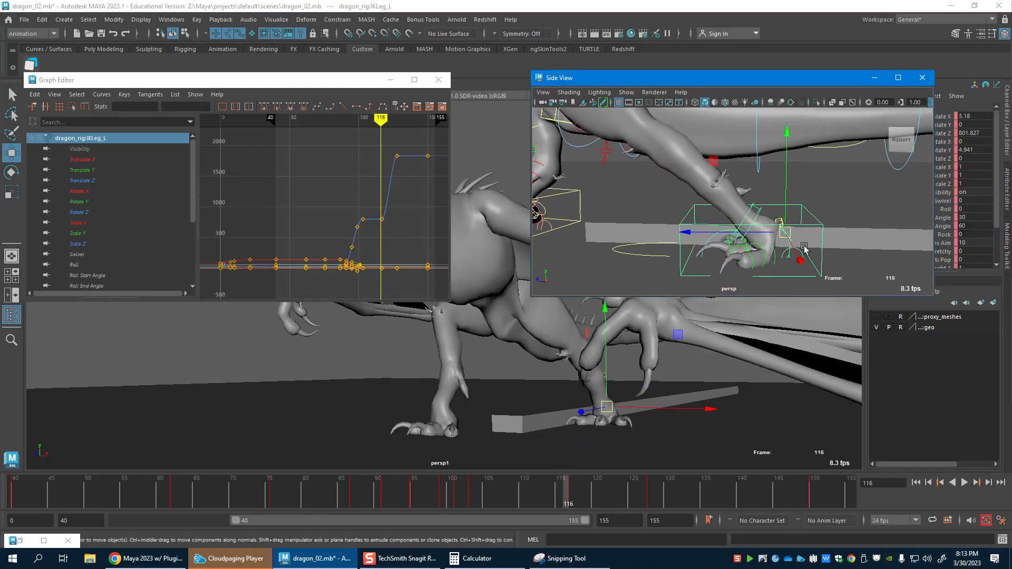
pyautogui.click(560, 504)
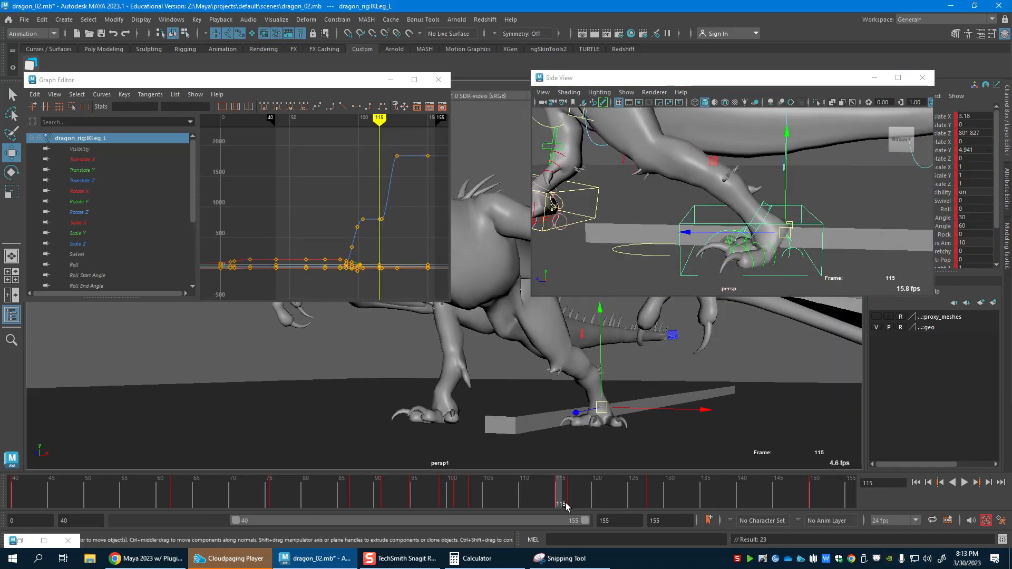
pyautogui.click(568, 505)
pyautogui.moveTo(775, 198); pyautogui.dragTo(772, 173)
pyautogui.moveTo(749, 220); pyautogui.dragTo(740, 221)
pyautogui.press('e')
pyautogui.moveTo(822, 138); pyautogui.dragTo(766, 202)
pyautogui.click(782, 203)
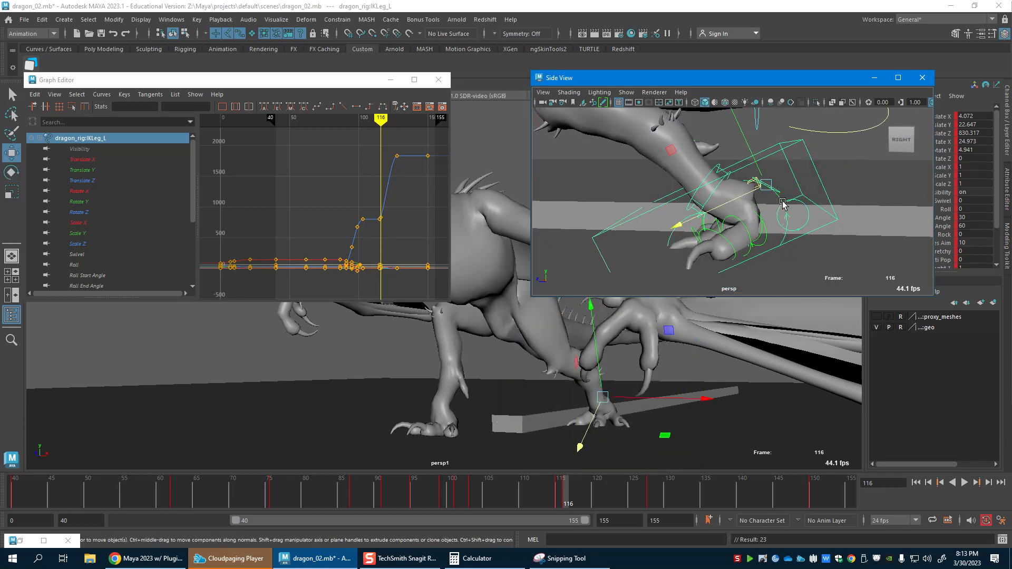
pyautogui.press('w')
pyautogui.doubleClick(976, 142)
pyautogui.press('Return')
pyautogui.write('WEaha')
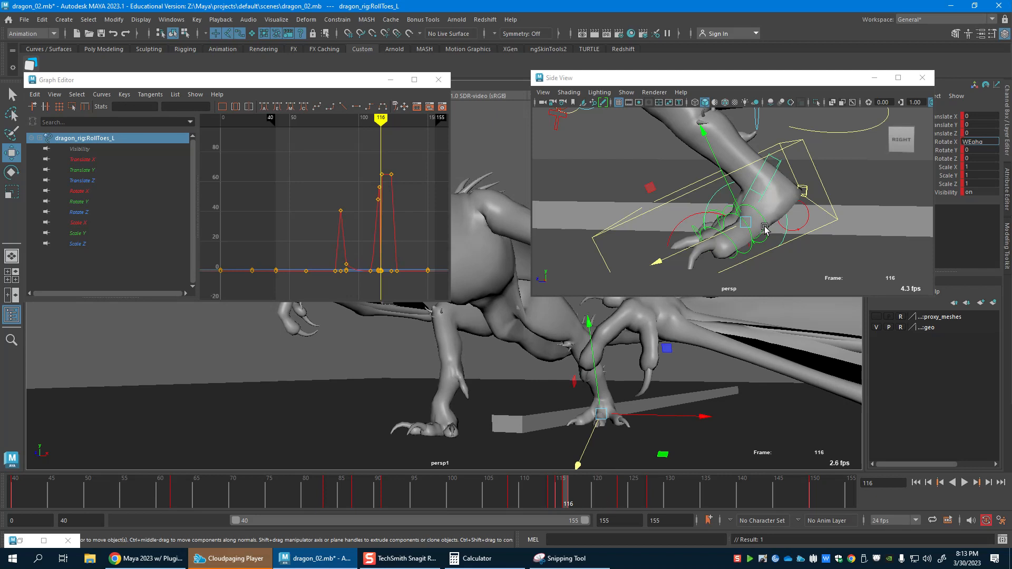
pyautogui.keyDown('alt'); pyautogui.moveTo(764, 227); pyautogui.dragTo(738, 209, button='middle'); pyautogui.keyUp('alt')
pyautogui.hotkey('ctrl', 'z')
pyautogui.hotkey('ctrl', 'z')
# Rotate the RollToes_L control at frame 116 to a Rotate X of about 38.
pyautogui.keyDown('alt'); pyautogui.moveTo(800, 198); pyautogui.dragTo(791, 181); pyautogui.keyUp('alt')
pyautogui.keyDown('alt'); pyautogui.moveTo(791, 180); pyautogui.dragTo(815, 205, button='middle'); pyautogui.keyUp('alt')
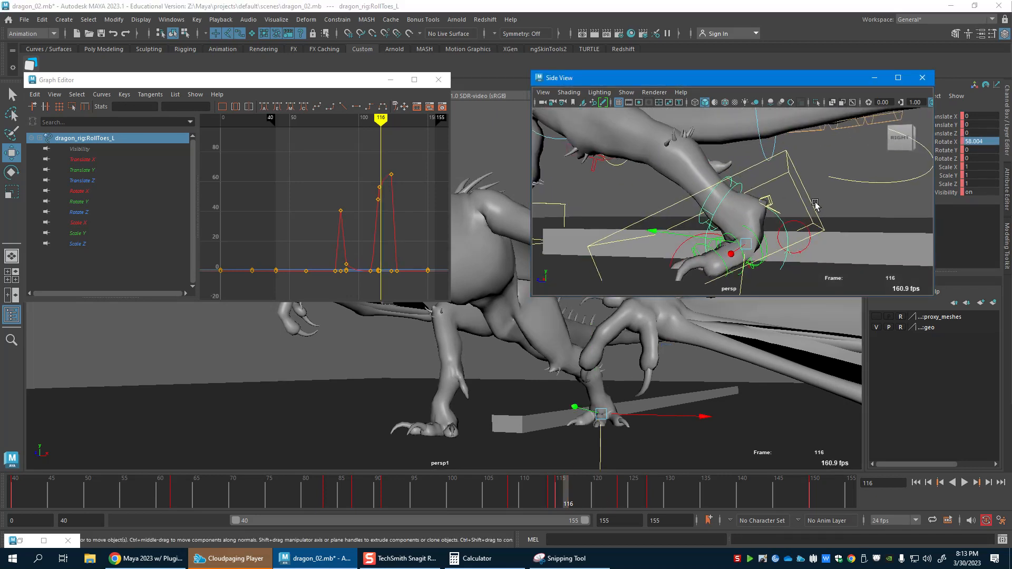
pyautogui.press('e')
pyautogui.moveTo(809, 171)
pyautogui.mouseDown()
pyautogui.moveTo(823, 185)
pyautogui.moveTo(814, 180)
pyautogui.moveTo(824, 201)
pyautogui.moveTo(814, 169)
pyautogui.moveTo(815, 203)
pyautogui.moveTo(813, 181)
pyautogui.mouseUp()
pyautogui.press('w')
pyautogui.click(753, 182)
pyautogui.press('e')
pyautogui.click(813, 176)
pyautogui.press('w')
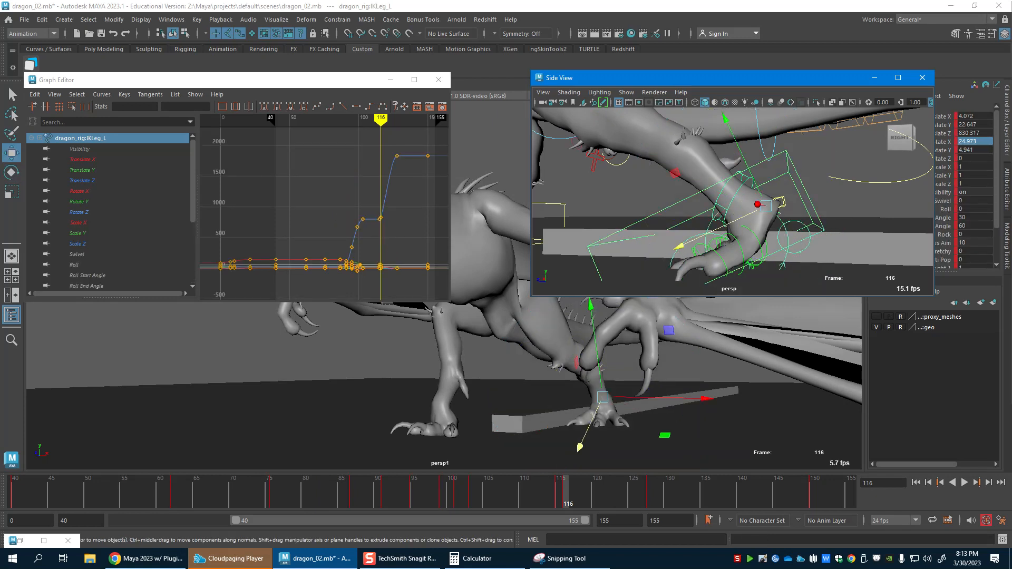
# Key the RollToesEnd_L control at frame 115 and rotate it at frame 116 to a Rotate X of 15.594.
pyautogui.click(695, 264)
pyautogui.click(560, 498)
pyautogui.press('s')
pyautogui.click(566, 499)
pyautogui.press('e')
pyautogui.moveTo(789, 228); pyautogui.dragTo(773, 209)
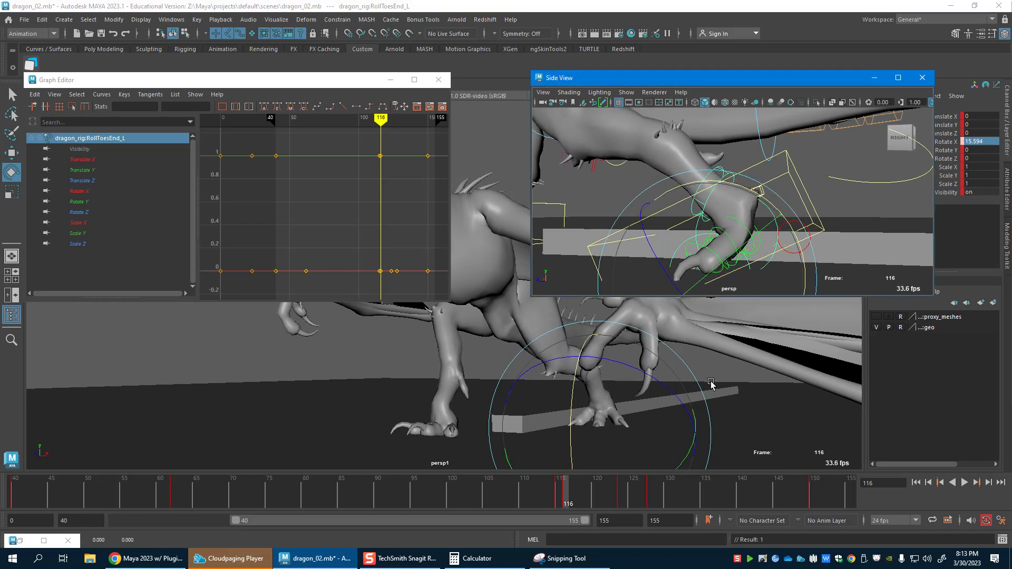
# Select RollToesEnd_L, RollToes_L and RollAnkle_L together and set their Rotate X and Rotate Y to 0 at frame 119.
pyautogui.moveTo(562, 505)
pyautogui.mouseDown()
pyautogui.moveTo(571, 504)
pyautogui.moveTo(552, 503)
pyautogui.mouseUp()
pyautogui.press('w')
pyautogui.keyDown('shift'); pyautogui.click(801, 244); pyautogui.keyUp('shift')
pyautogui.keyDown('shift'); pyautogui.click(777, 187); pyautogui.keyUp('shift')
pyautogui.click(560, 503)
pyautogui.moveTo(552, 505); pyautogui.dragTo(589, 505)
pyautogui.keyDown('alt'); pyautogui.moveTo(731, 172); pyautogui.dragTo(680, 175, button='right'); pyautogui.keyUp('alt')
pyautogui.keyDown('alt'); pyautogui.moveTo(680, 175); pyautogui.dragTo(779, 228, button='middle'); pyautogui.keyUp('alt')
pyautogui.click(734, 202)
pyautogui.keyDown('alt'); pyautogui.moveTo(779, 227); pyautogui.dragTo(797, 227); pyautogui.keyUp('alt')
pyautogui.hotkey('ctrl', 'z')
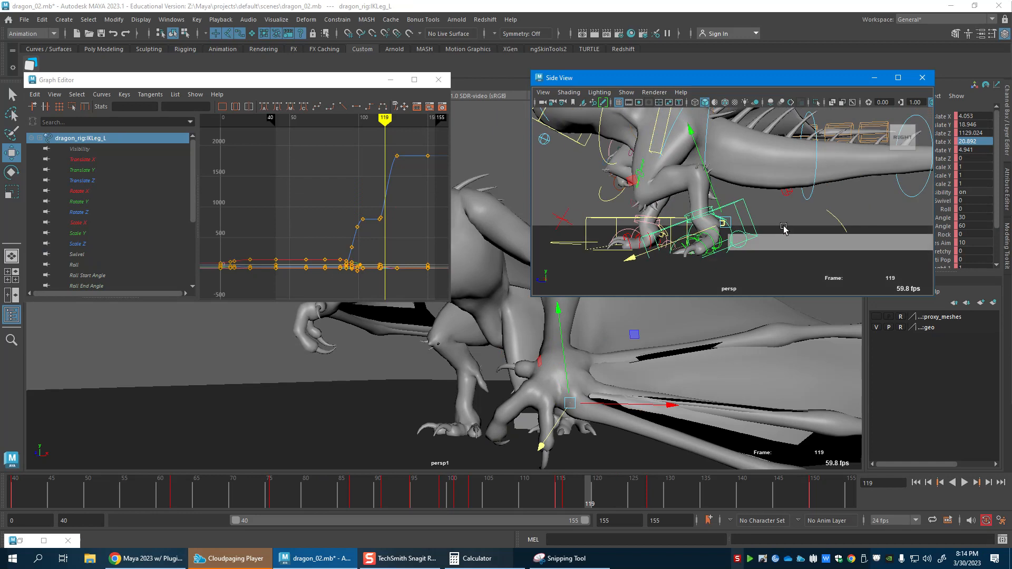
pyautogui.moveTo(575, 498)
pyautogui.mouseDown()
pyautogui.moveTo(567, 499)
pyautogui.moveTo(587, 499)
pyautogui.mouseUp()
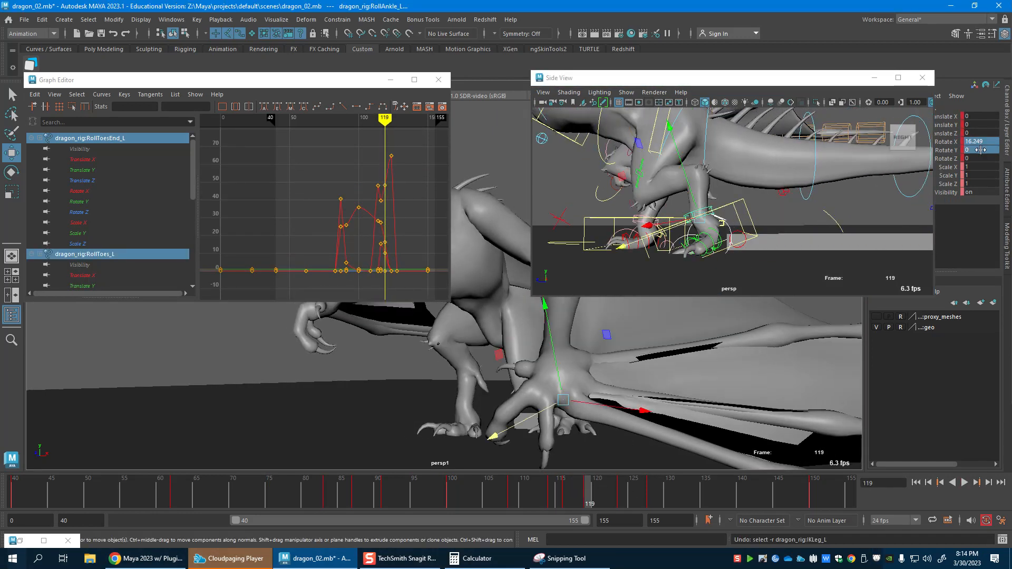
pyautogui.write('0')
pyautogui.press('Return')
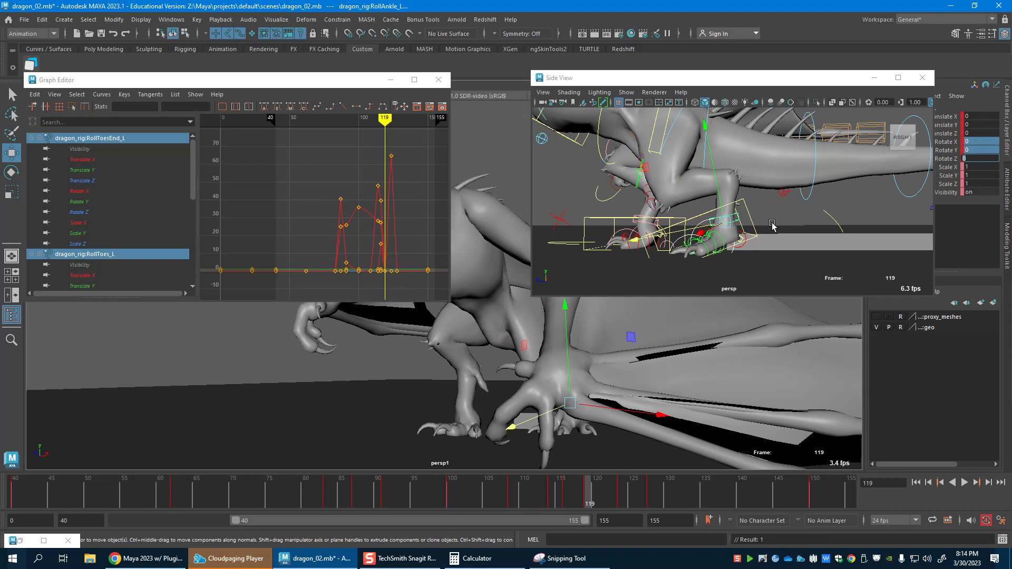
# Scrub the left foot's landing and raise IKLeg_L at frame 125 to a Translate Y of 58.168.
pyautogui.click(745, 215)
pyautogui.moveTo(580, 498)
pyautogui.mouseDown()
pyautogui.moveTo(560, 500)
pyautogui.moveTo(648, 501)
pyautogui.mouseUp()
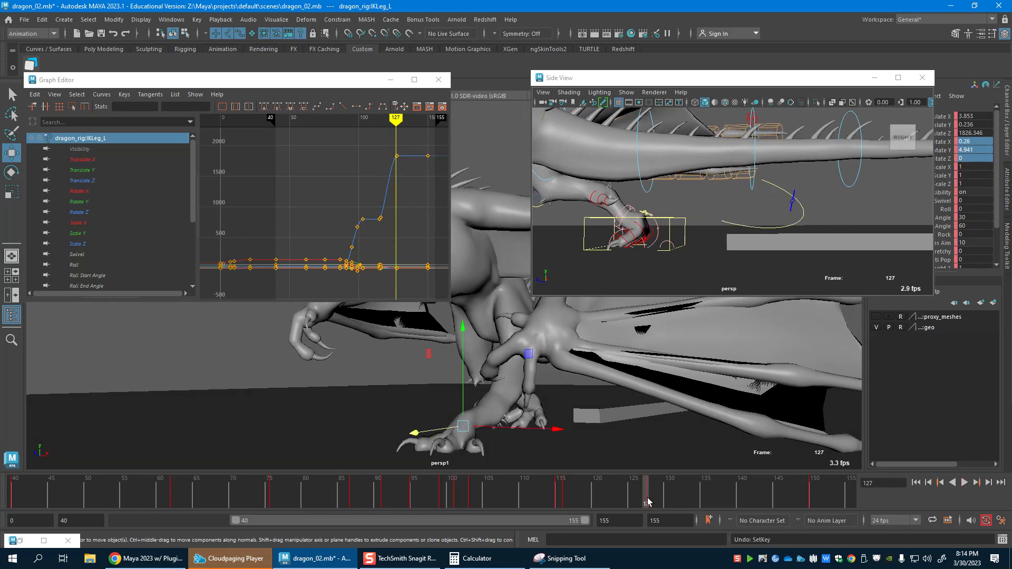
pyautogui.moveTo(646, 501)
pyautogui.mouseDown()
pyautogui.moveTo(632, 501)
pyautogui.moveTo(643, 502)
pyautogui.mouseUp()
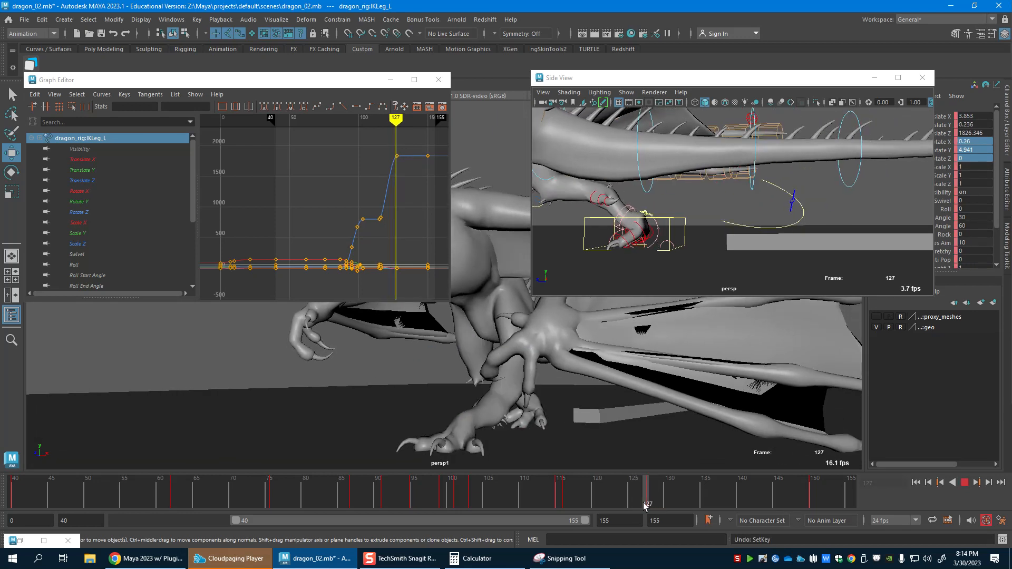
pyautogui.click(633, 502)
pyautogui.moveTo(475, 399); pyautogui.dragTo(472, 366)
# Key the RollToesEnd_L control at frame 125 with Rotate X, Y and Z at 0.
pyautogui.keyDown('alt'); pyautogui.moveTo(664, 215); pyautogui.dragTo(941, 221, button='right'); pyautogui.keyUp('alt')
pyautogui.keyDown('alt'); pyautogui.moveTo(685, 221); pyautogui.dragTo(719, 211); pyautogui.keyUp('alt')
pyautogui.moveTo(706, 269); pyautogui.dragTo(694, 235)
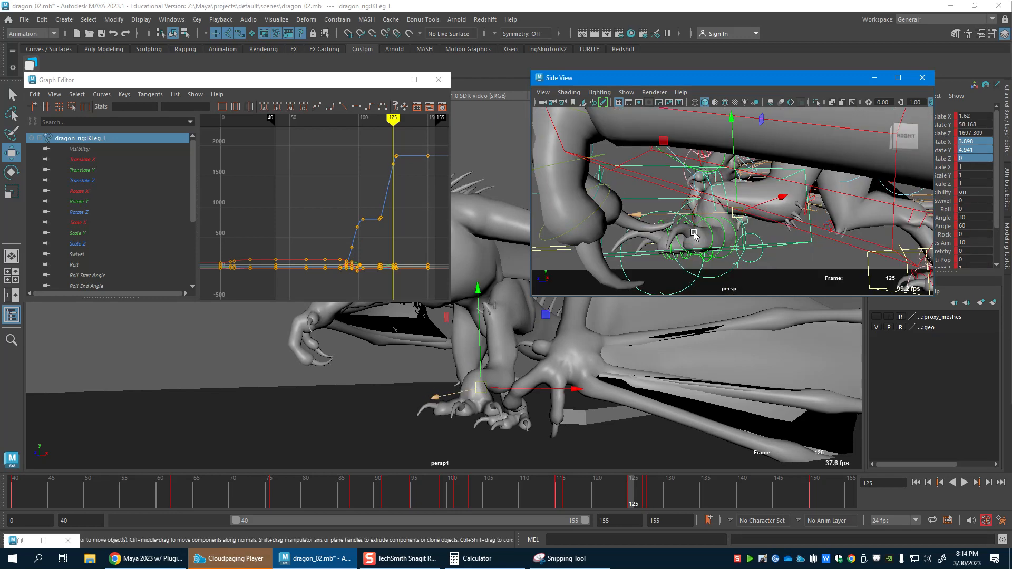
pyautogui.scroll(2, 694, 235)
pyautogui.moveTo(689, 285); pyautogui.dragTo(737, 268)
pyautogui.scroll(2, 711, 182)
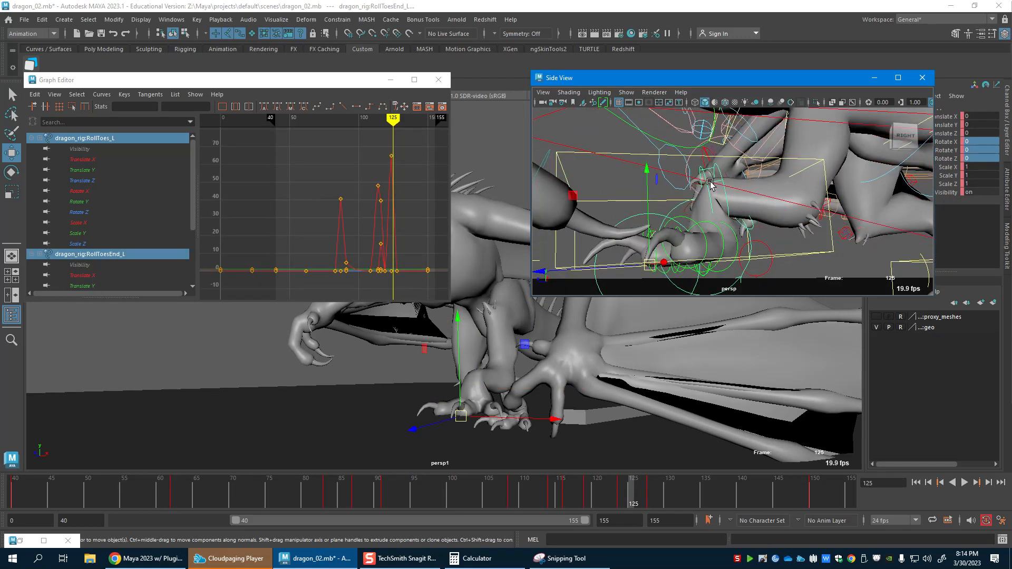
pyautogui.click(724, 256)
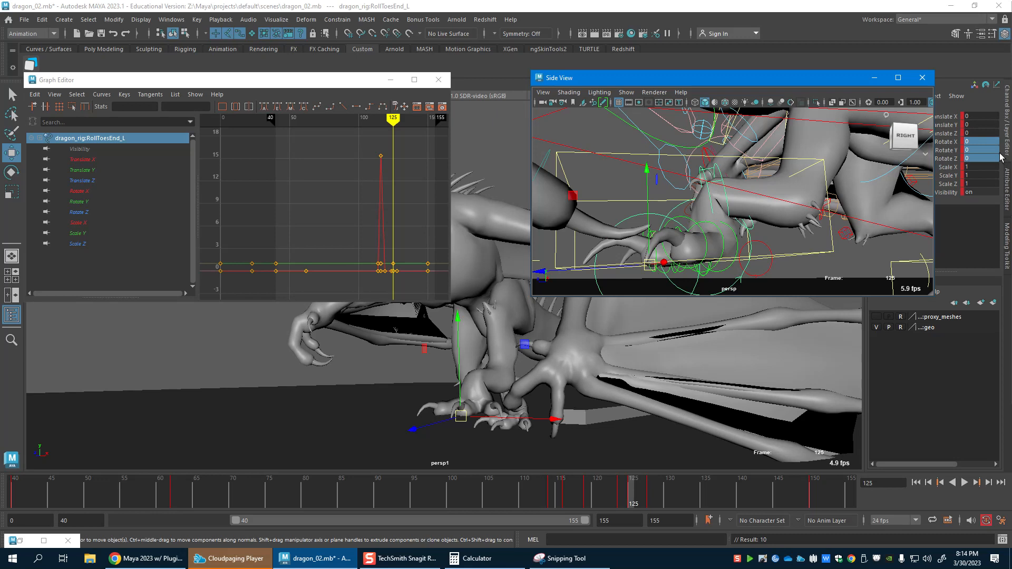
pyautogui.moveTo(1001, 157); pyautogui.dragTo(993, 149)
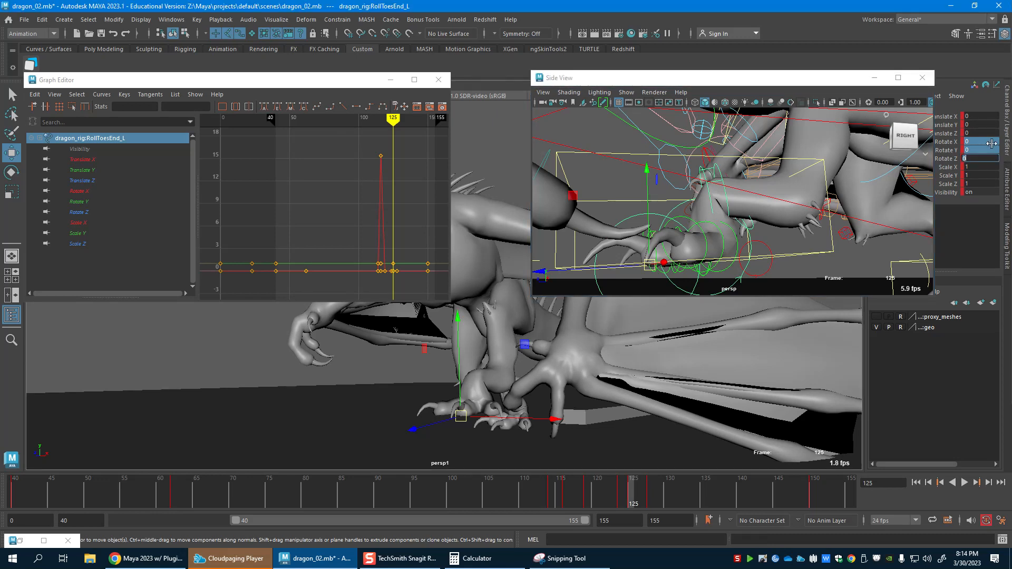
pyautogui.keyDown('alt'); pyautogui.moveTo(746, 172); pyautogui.dragTo(886, 188); pyautogui.keyUp('alt')
pyautogui.moveTo(705, 228)
pyautogui.keyDown('alt'); pyautogui.mouseDown()
pyautogui.moveTo(708, 251)
pyautogui.moveTo(711, 211)
pyautogui.mouseUp(); pyautogui.keyUp('alt')
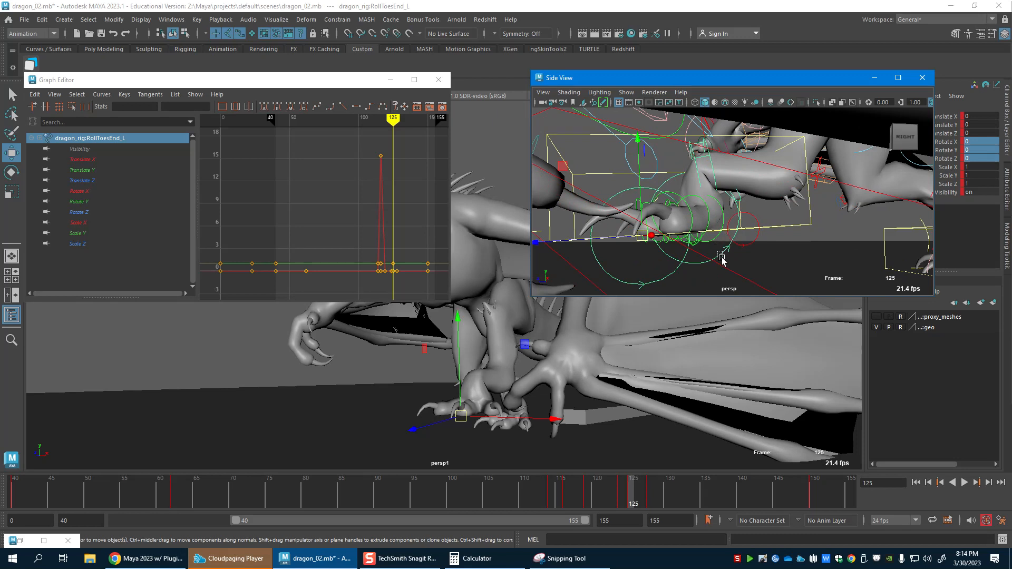
# Select the RollToes_L control and set its Rotate X to 0 at frame 125.
pyautogui.click(721, 256)
pyautogui.press('e')
pyautogui.press('w')
pyautogui.click(701, 153)
pyautogui.hotkey('ctrl', 'z')
pyautogui.click(993, 140)
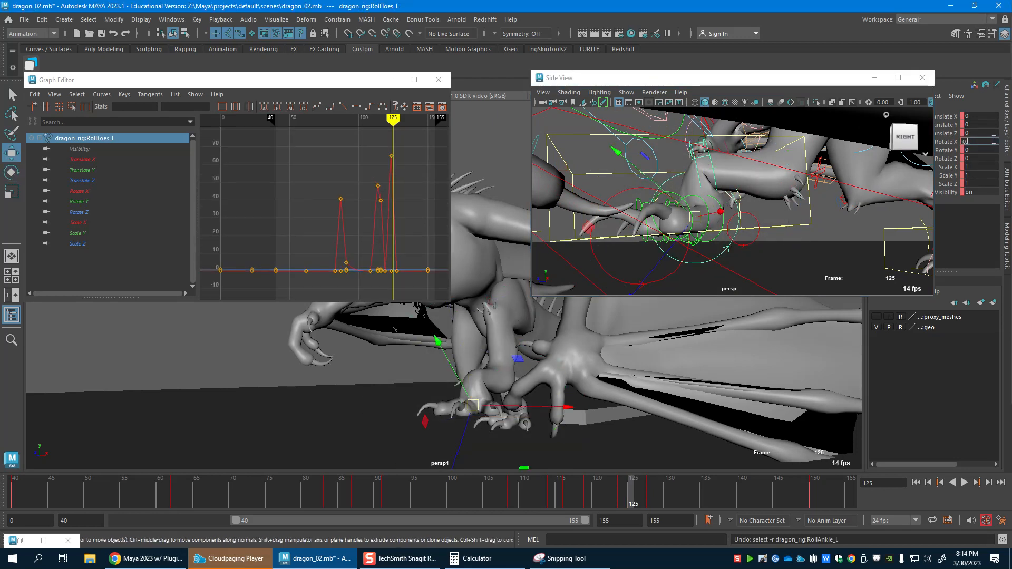
pyautogui.write('0')
pyautogui.press('Return')
# Rotate the IKLeg_L control at frame 125, then play back and scrub the step to frame 118.
pyautogui.click(776, 246)
pyautogui.press('e')
pyautogui.moveTo(776, 246)
pyautogui.mouseDown()
pyautogui.moveTo(762, 267)
pyautogui.moveTo(781, 264)
pyautogui.moveTo(781, 253)
pyautogui.mouseUp()
pyautogui.press('w')
pyautogui.click(782, 226)
pyautogui.press('e')
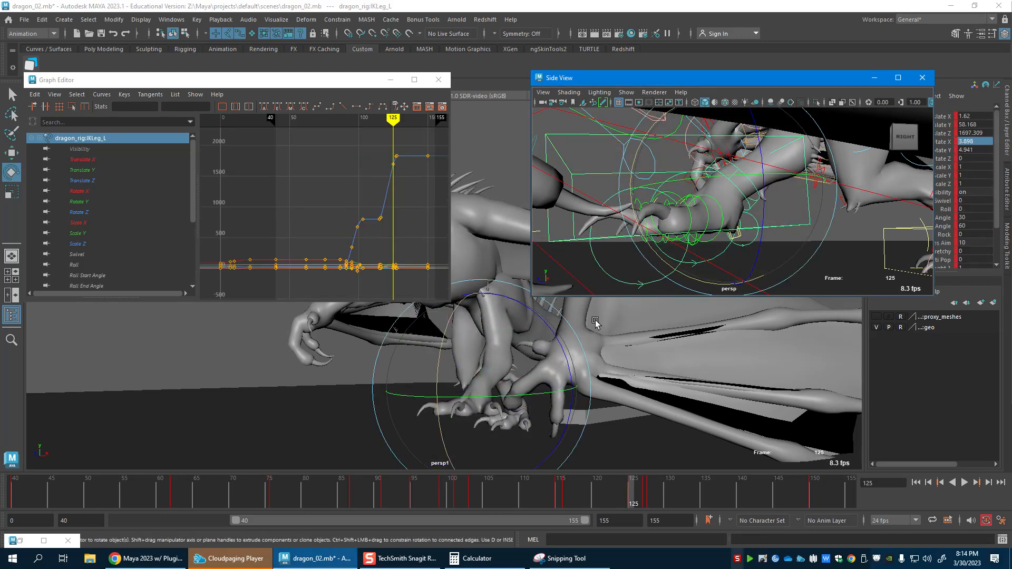
pyautogui.moveTo(435, 373); pyautogui.dragTo(524, 411)
pyautogui.press('w')
pyautogui.hotkey('alt', 'v')
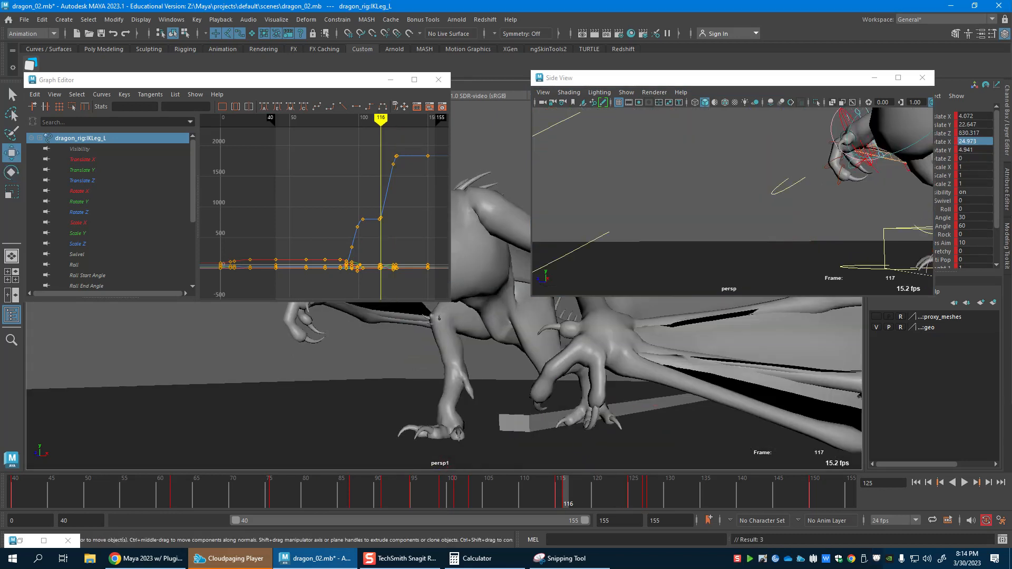
pyautogui.moveTo(658, 499); pyautogui.dragTo(562, 502)
pyautogui.click(580, 501)
# Select the left foot's FK toe controls in the Side View with wireframe display on.
pyautogui.keyDown('alt'); pyautogui.moveTo(812, 163); pyautogui.dragTo(800, 240); pyautogui.keyUp('alt')
pyautogui.keyDown('alt'); pyautogui.moveTo(722, 193); pyautogui.dragTo(863, 210, button='right'); pyautogui.keyUp('alt')
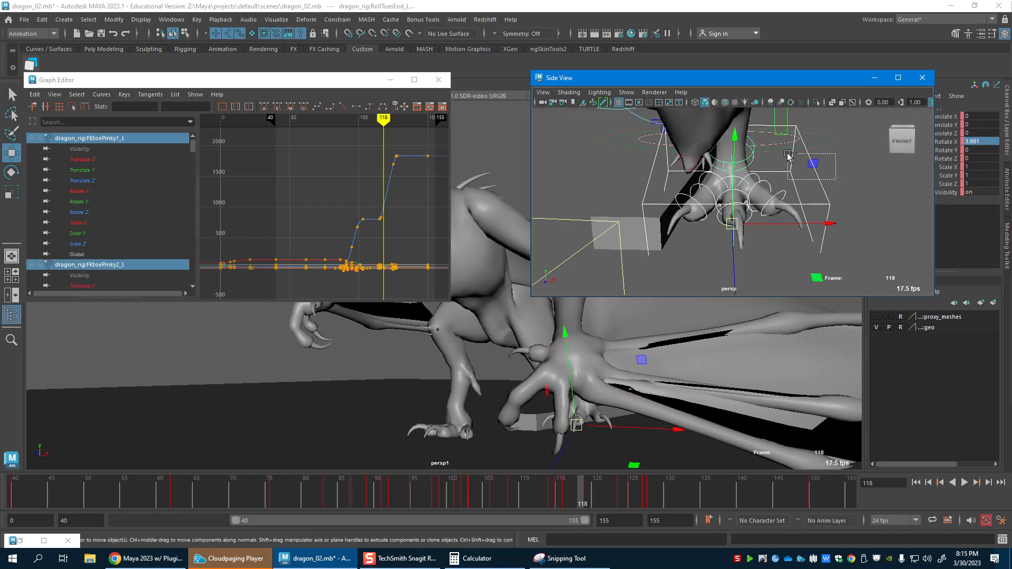
pyautogui.click(780, 139)
pyautogui.press('4')
pyautogui.keyDown('alt'); pyautogui.moveTo(739, 149); pyautogui.dragTo(769, 219); pyautogui.keyUp('alt')
pyautogui.keyDown('ctrl'); pyautogui.click(751, 210); pyautogui.keyUp('ctrl')
pyautogui.keyDown('alt'); pyautogui.moveTo(750, 210); pyautogui.dragTo(754, 231, button='middle'); pyautogui.keyUp('alt')
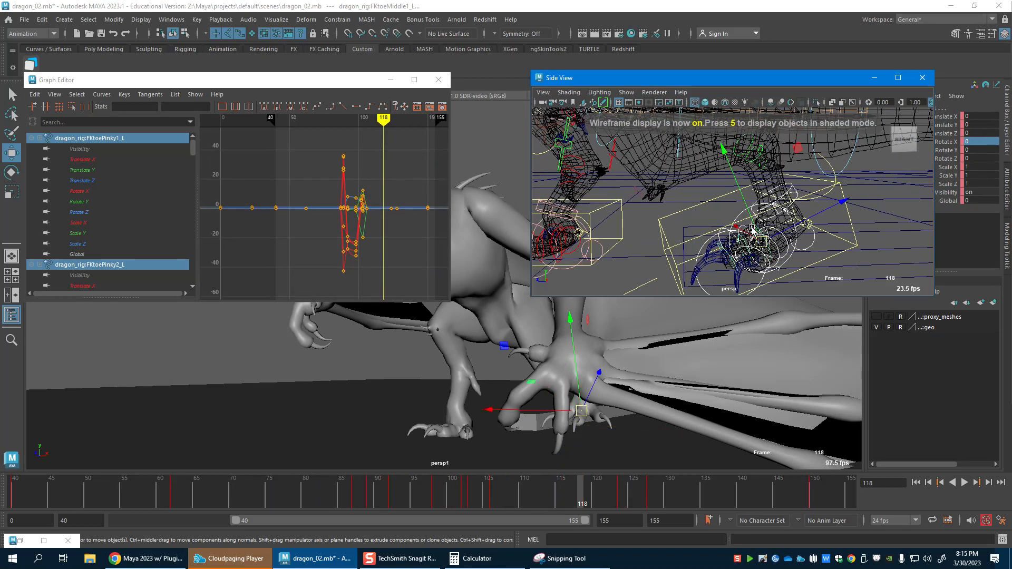
pyautogui.keyDown('alt'); pyautogui.moveTo(789, 197); pyautogui.dragTo(673, 237); pyautogui.keyUp('alt')
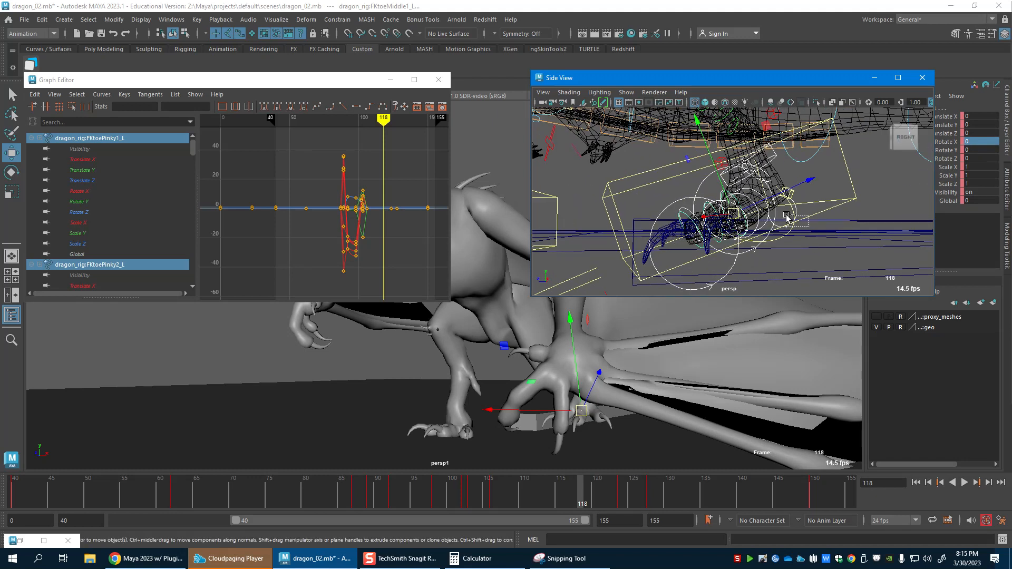
pyautogui.keyDown('alt'); pyautogui.moveTo(773, 235); pyautogui.dragTo(822, 248); pyautogui.keyUp('alt')
# Copy the toe controls' keys from frames 87 to 107 and clear their existing keys in frames 119 to 129.
pyautogui.moveTo(368, 497); pyautogui.dragTo(496, 508)
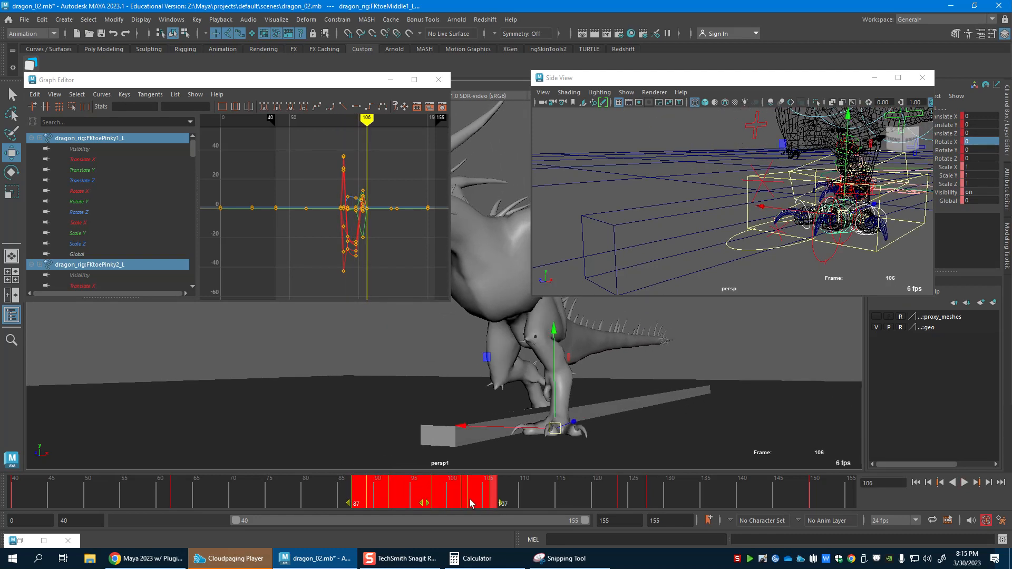
pyautogui.rightClick(470, 502)
pyautogui.click(514, 313)
pyautogui.moveTo(538, 500); pyautogui.dragTo(655, 502)
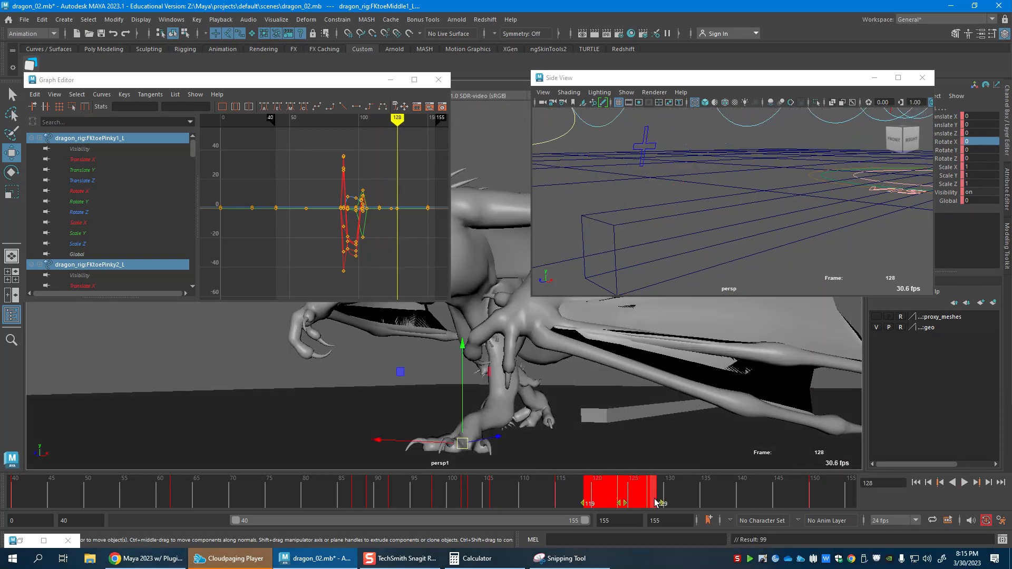
# Paste the copied toe keys at frame 115 and play back the animation.
pyautogui.click(557, 501)
pyautogui.rightClick(557, 501)
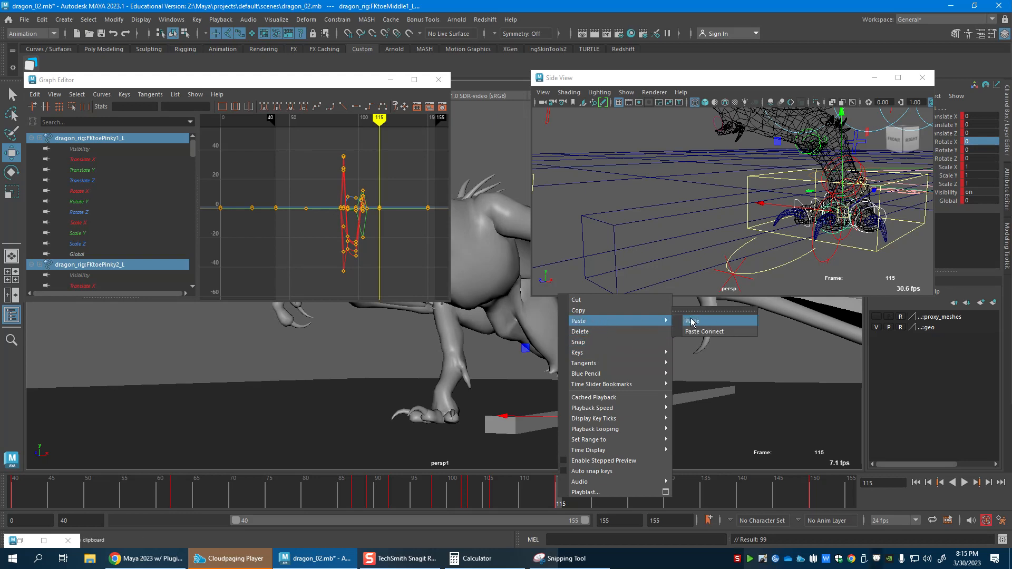
pyautogui.click(686, 321)
pyautogui.hotkey('alt', 'v')
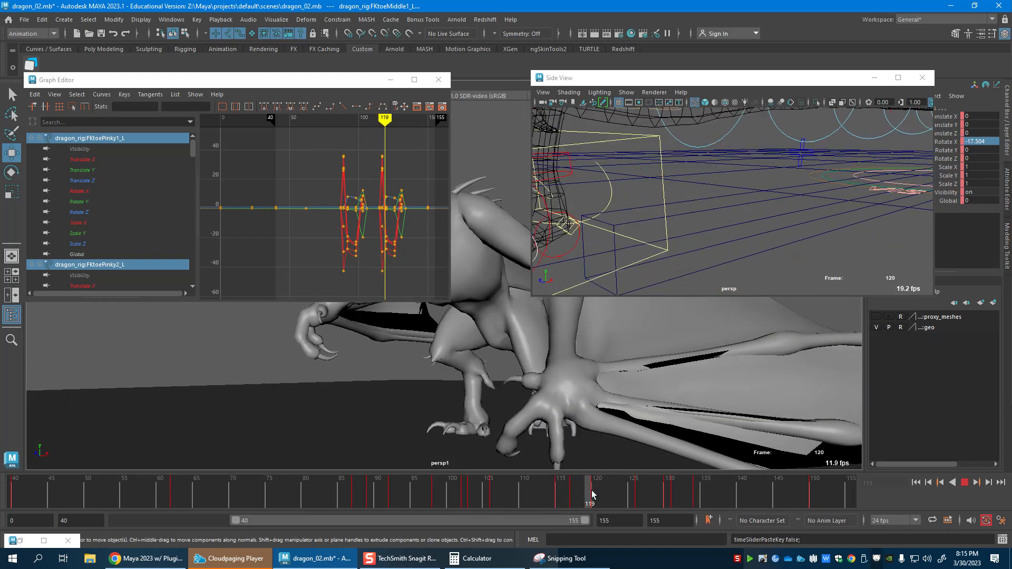
# Slide and compress the pasted toe keys in time so the toe motion ends earlier, and play back from frame 115.
pyautogui.keyDown('shift'); pyautogui.moveTo(554, 501); pyautogui.dragTo(721, 500); pyautogui.keyUp('shift')
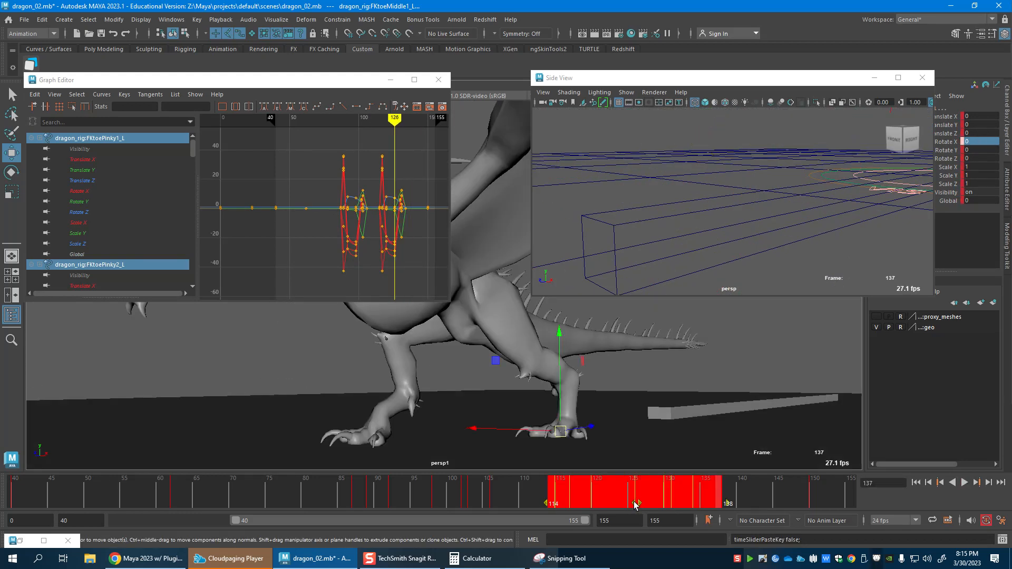
pyautogui.moveTo(480, 502); pyautogui.dragTo(689, 496)
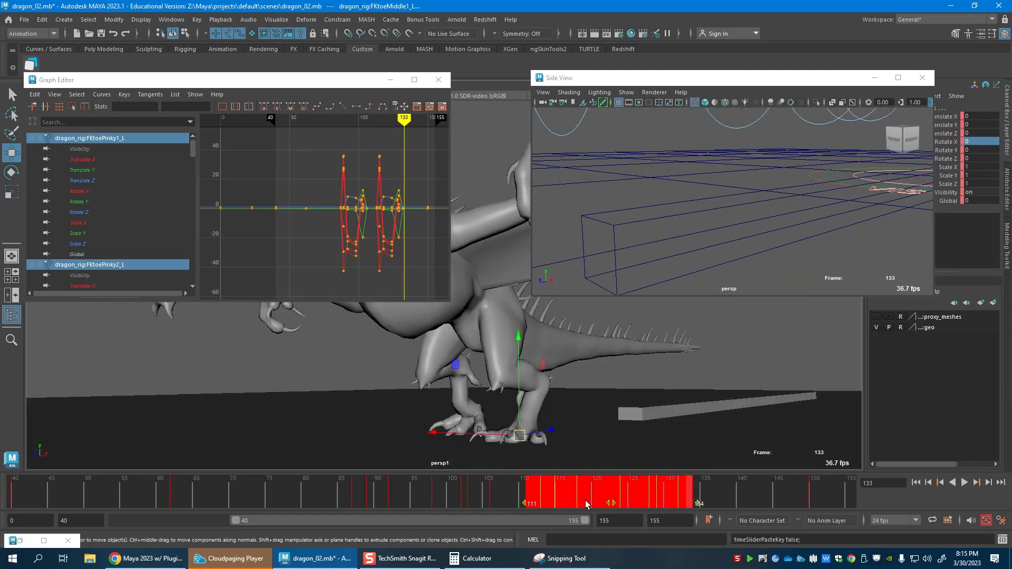
pyautogui.moveTo(622, 501); pyautogui.dragTo(694, 507)
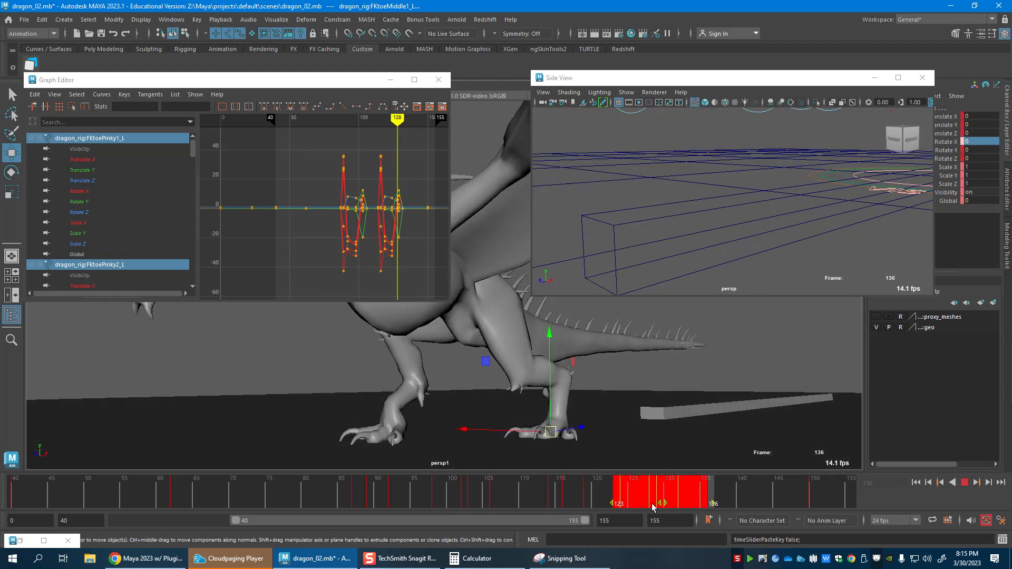
pyautogui.moveTo(571, 502); pyautogui.dragTo(549, 506)
pyautogui.moveTo(479, 499); pyautogui.dragTo(557, 500)
pyautogui.click(560, 501)
pyautogui.hotkey('alt', 'v')
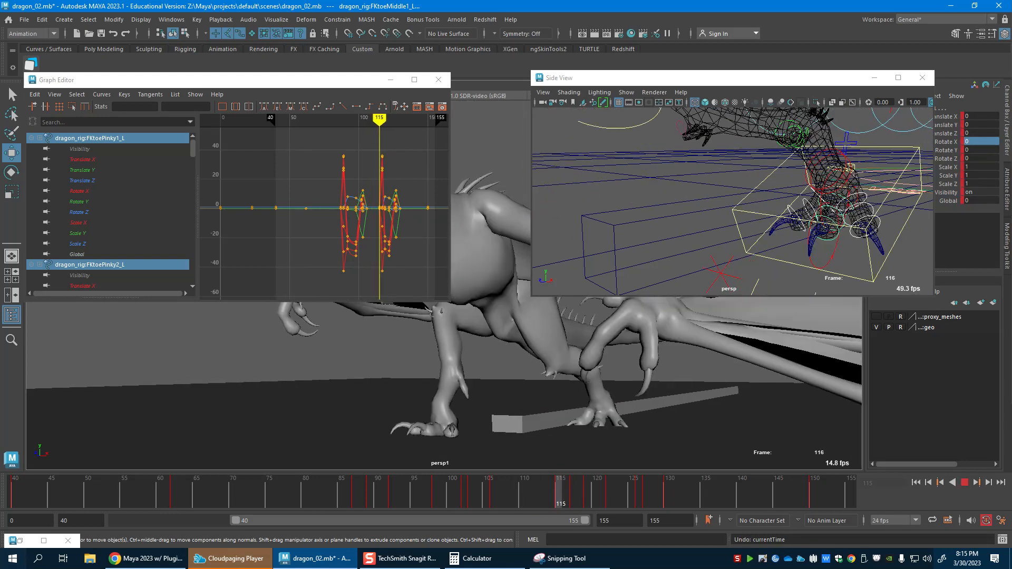
# Rotate the selected left toe controls at frame 116 and key them, then fine-tune their rotation at frame 117.
pyautogui.click(570, 502)
pyautogui.press('e')
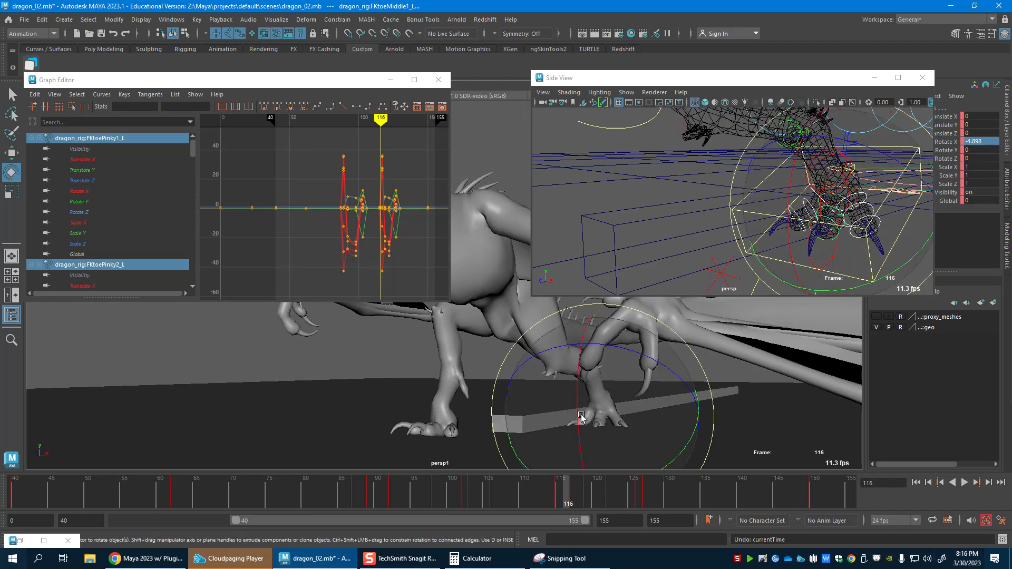
pyautogui.moveTo(581, 386); pyautogui.dragTo(571, 394)
pyautogui.press('s')
pyautogui.click(572, 486)
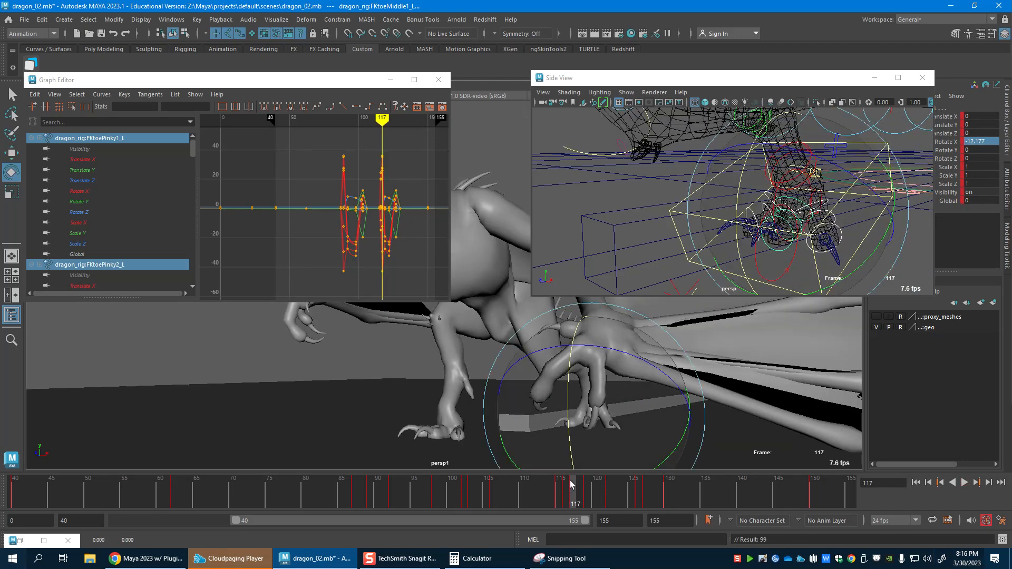
pyautogui.moveTo(570, 450); pyautogui.dragTo(570, 453)
pyautogui.moveTo(576, 500); pyautogui.dragTo(588, 500)
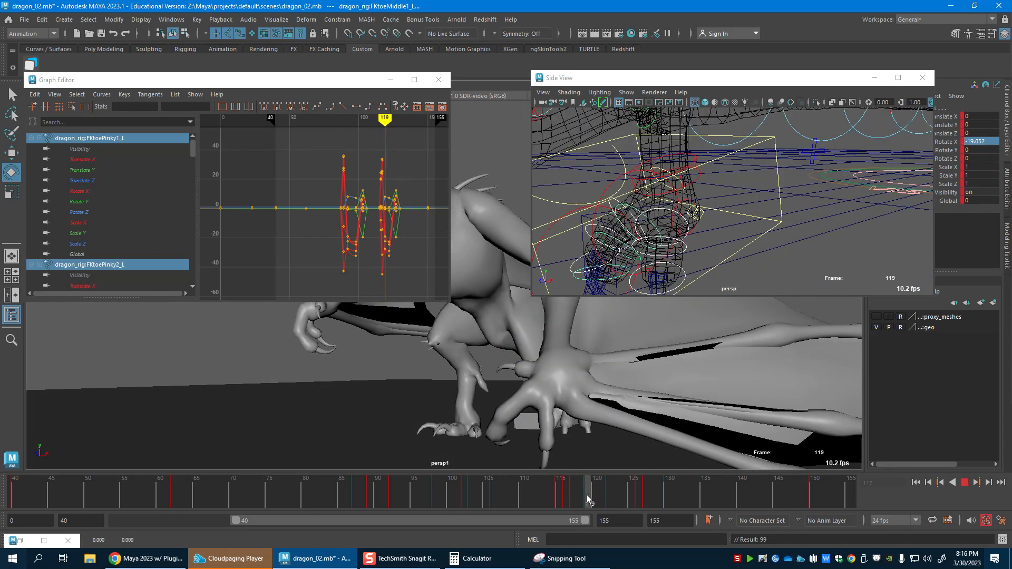
# Select the left leg's IK control at frame 119, show the Side View shaded, and raise the foot to about 63 in Translate Y.
pyautogui.click(749, 234)
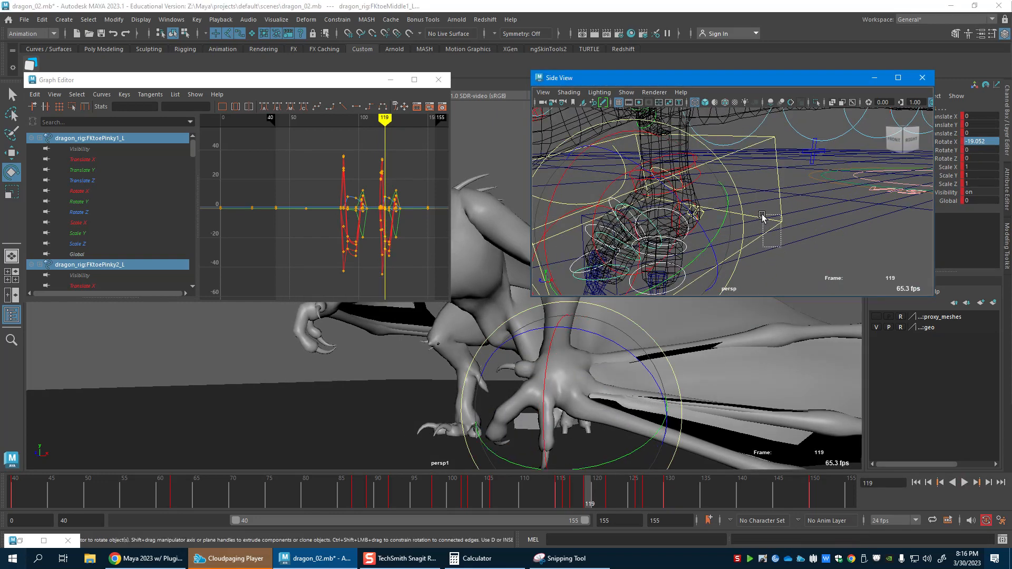
pyautogui.keyDown('alt'); pyautogui.moveTo(749, 234); pyautogui.dragTo(695, 230); pyautogui.keyUp('alt')
pyautogui.keyDown('alt'); pyautogui.moveTo(727, 230); pyautogui.dragTo(689, 239, button='right'); pyautogui.keyUp('alt')
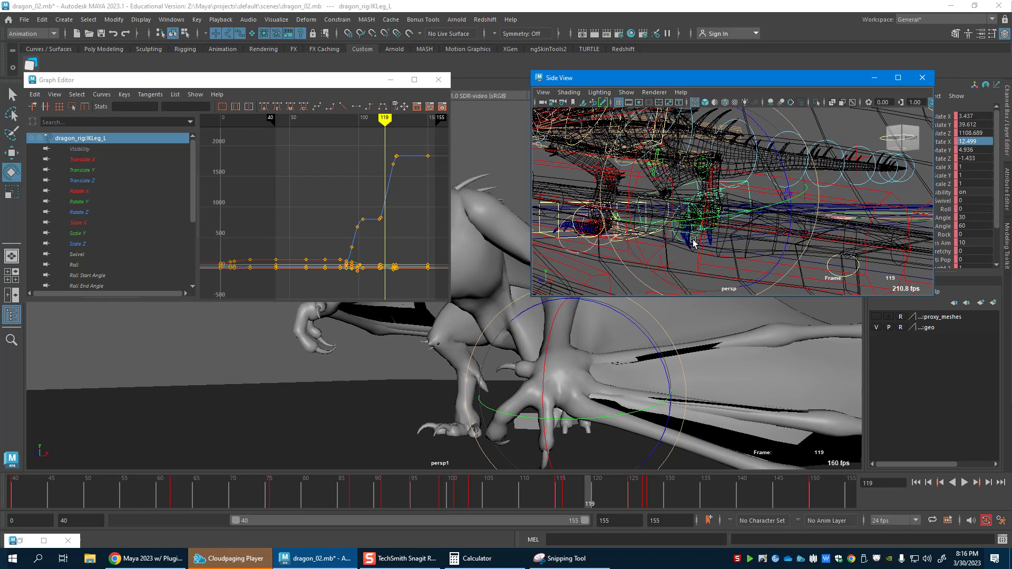
pyautogui.keyDown('alt'); pyautogui.moveTo(689, 239); pyautogui.dragTo(696, 215); pyautogui.keyUp('alt')
pyautogui.press('w')
pyautogui.press('5')
pyautogui.press('f')
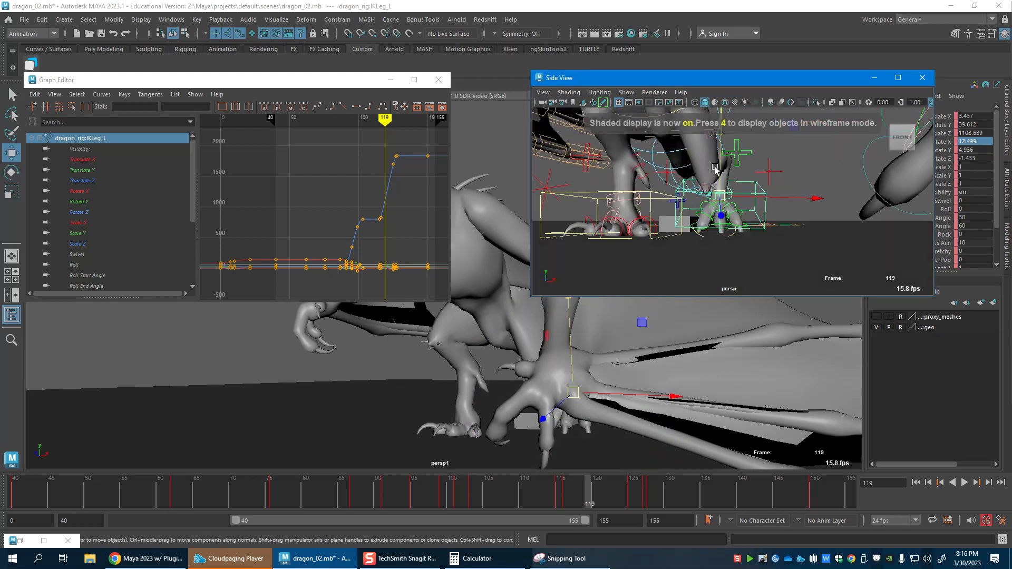
pyautogui.keyDown('alt'); pyautogui.moveTo(722, 165); pyautogui.dragTo(718, 269); pyautogui.keyUp('alt')
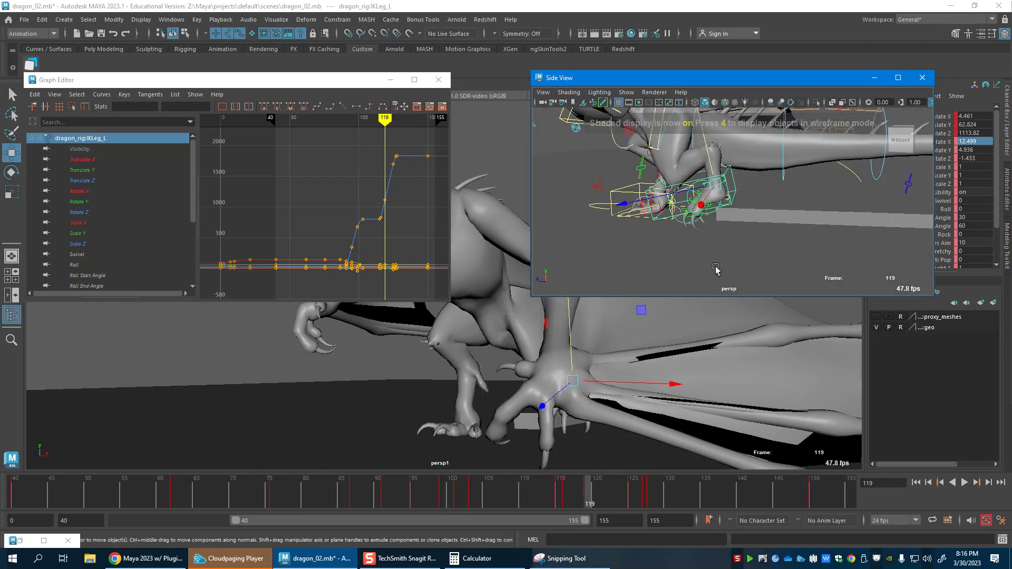
# Rotate the left foot to about 64 in X at frame 119 and move it to about 108 in Y and 1092 in Z.
pyautogui.click(560, 498)
pyautogui.moveTo(560, 498); pyautogui.dragTo(589, 500)
pyautogui.click(726, 77)
pyautogui.press('e')
pyautogui.moveTo(793, 121); pyautogui.dragTo(722, 59)
pyautogui.press('w')
pyautogui.keyDown('alt'); pyautogui.moveTo(748, 185); pyautogui.dragTo(754, 180); pyautogui.keyUp('alt')
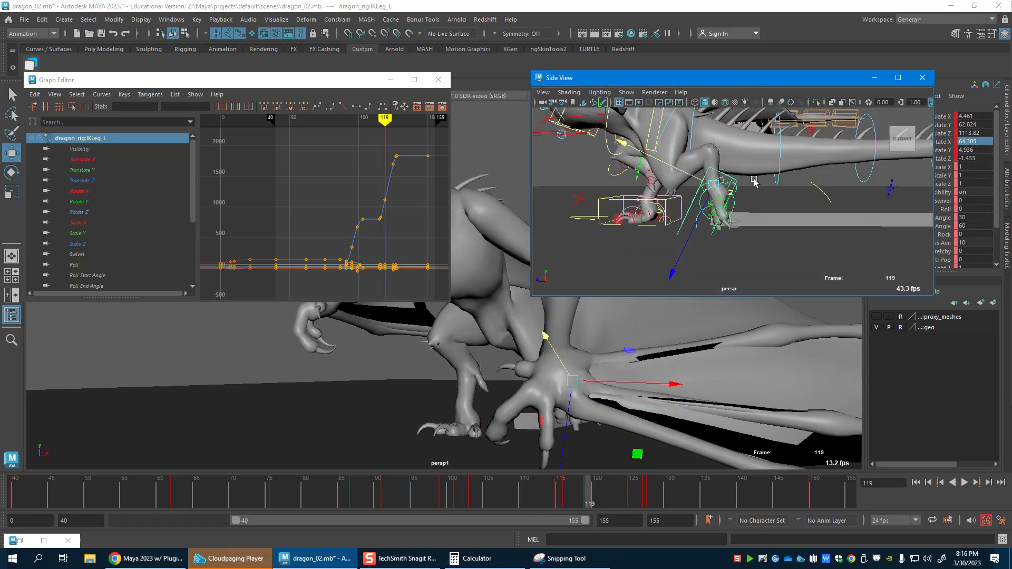
pyautogui.moveTo(702, 213); pyautogui.dragTo(712, 193)
pyautogui.moveTo(700, 154); pyautogui.dragTo(710, 159)
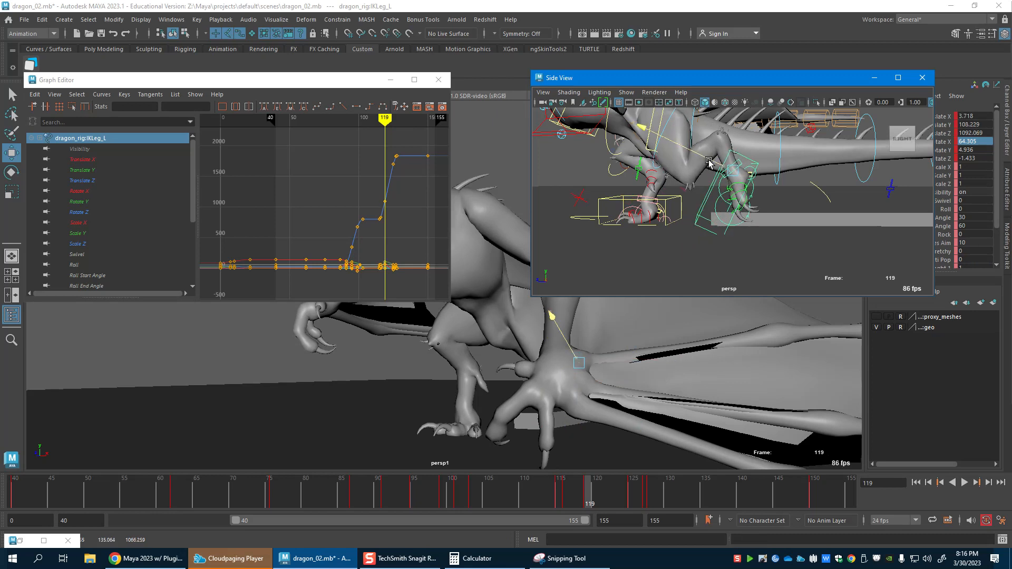
# At frame 122, rotate the left foot to about -7 in X and move it to about 83 in Y and 1347 in Z.
pyautogui.click(568, 482)
pyautogui.moveTo(568, 483); pyautogui.dragTo(609, 495)
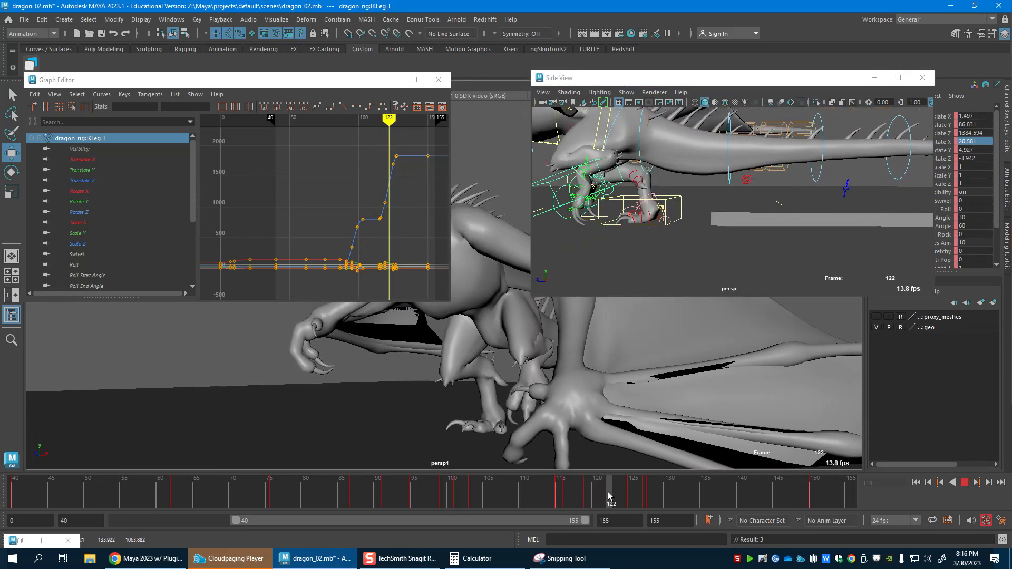
pyautogui.click(619, 160)
pyautogui.press('e')
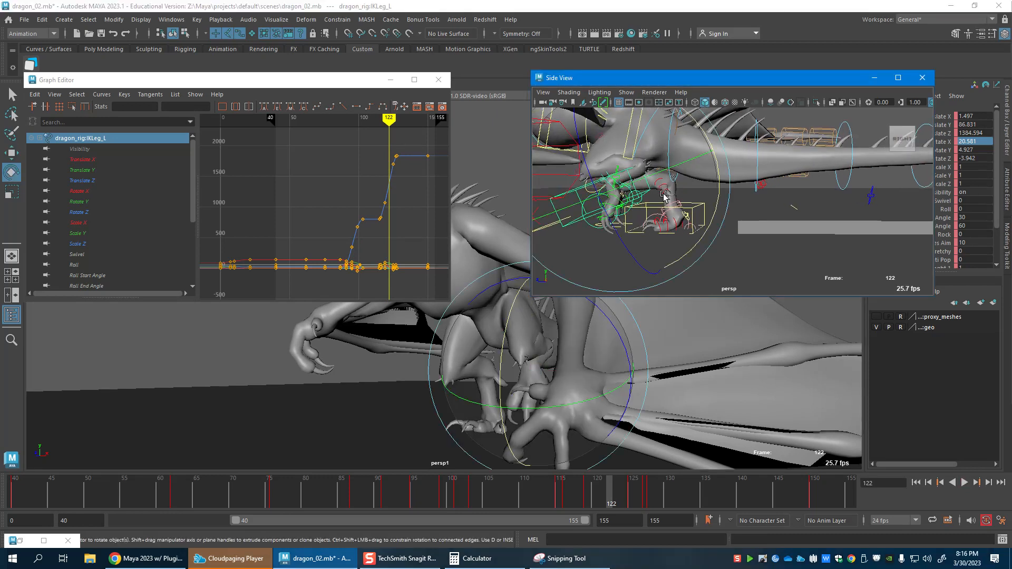
pyautogui.moveTo(720, 196); pyautogui.dragTo(709, 233)
pyautogui.press('w')
pyautogui.moveTo(596, 185); pyautogui.dragTo(630, 188)
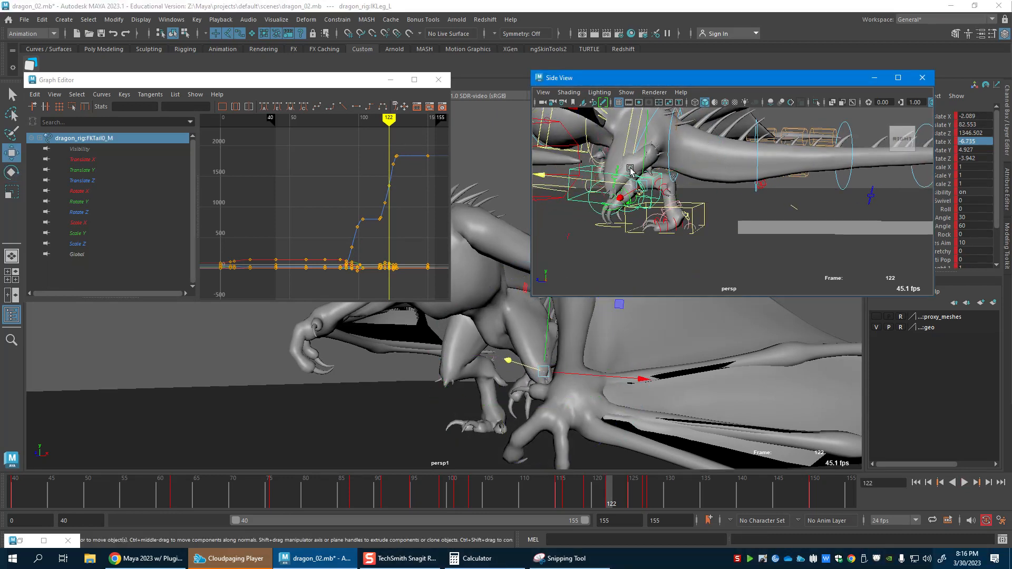
# Select the left foot's toe roll control and set its Rotate X to 0 at frame 122.
pyautogui.click(631, 170)
pyautogui.click(647, 210)
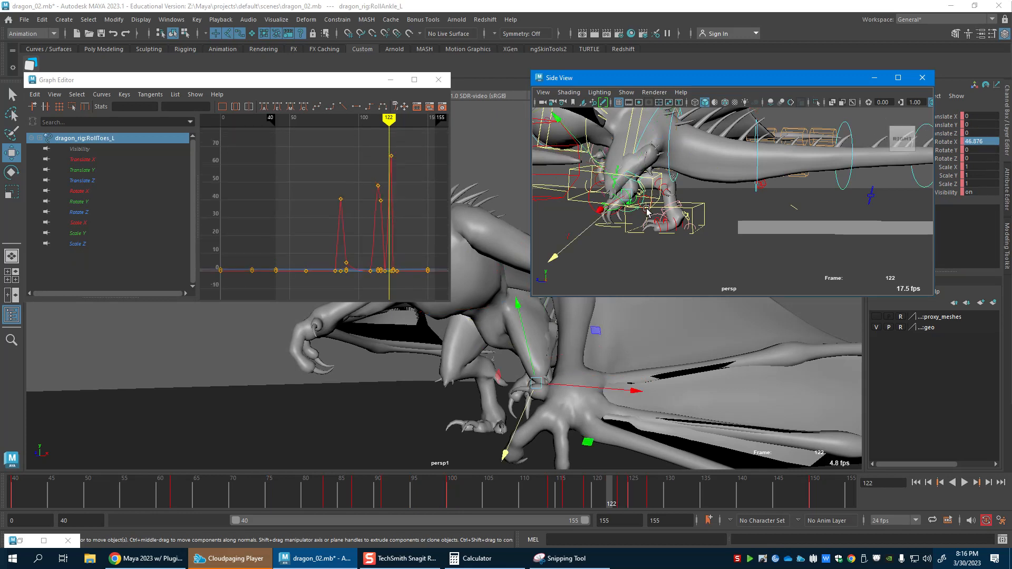
pyautogui.doubleClick(984, 143)
pyautogui.write('0')
pyautogui.press('Return')
pyautogui.click(728, 225)
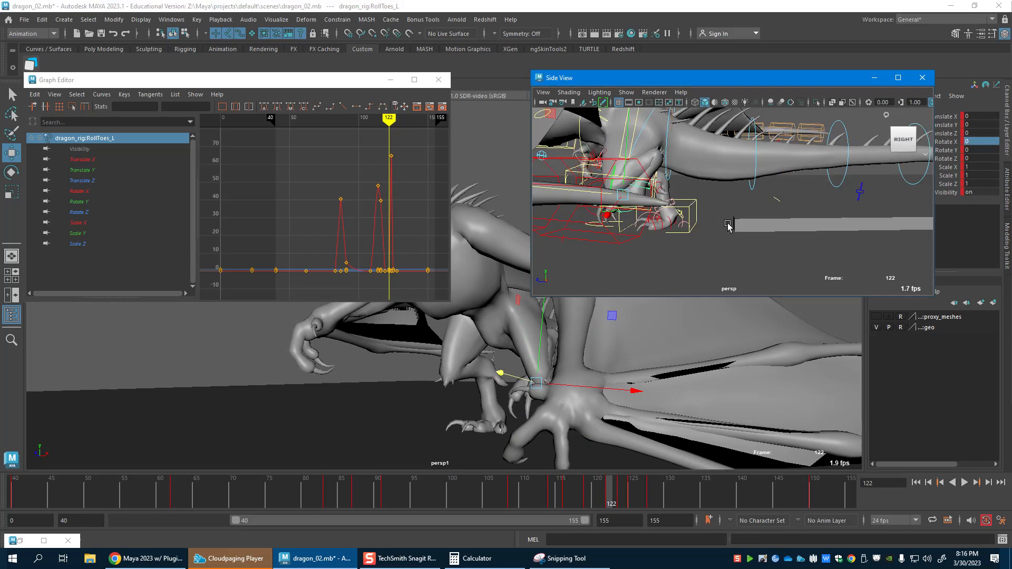
# Scrub through the landing and play back the walk with the Side View and Graph Editor minimized.
pyautogui.click(610, 476)
pyautogui.moveTo(611, 508); pyautogui.dragTo(656, 515)
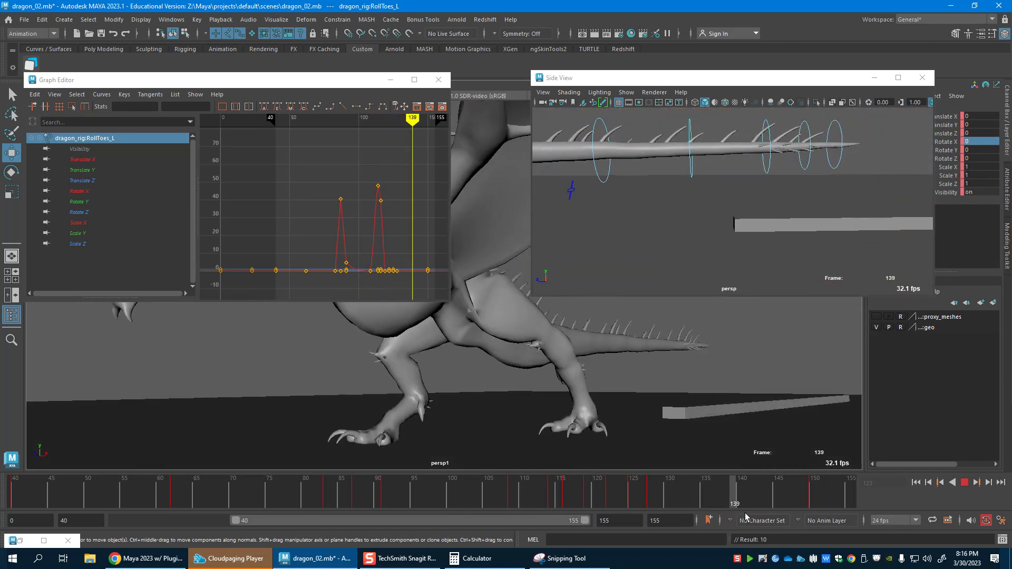
pyautogui.click(254, 490)
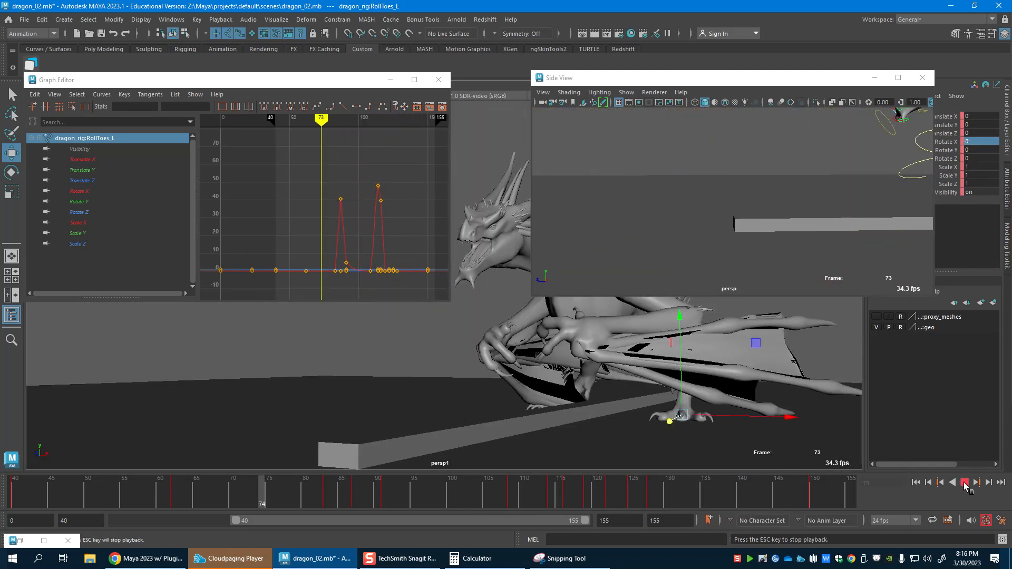
pyautogui.click(874, 78)
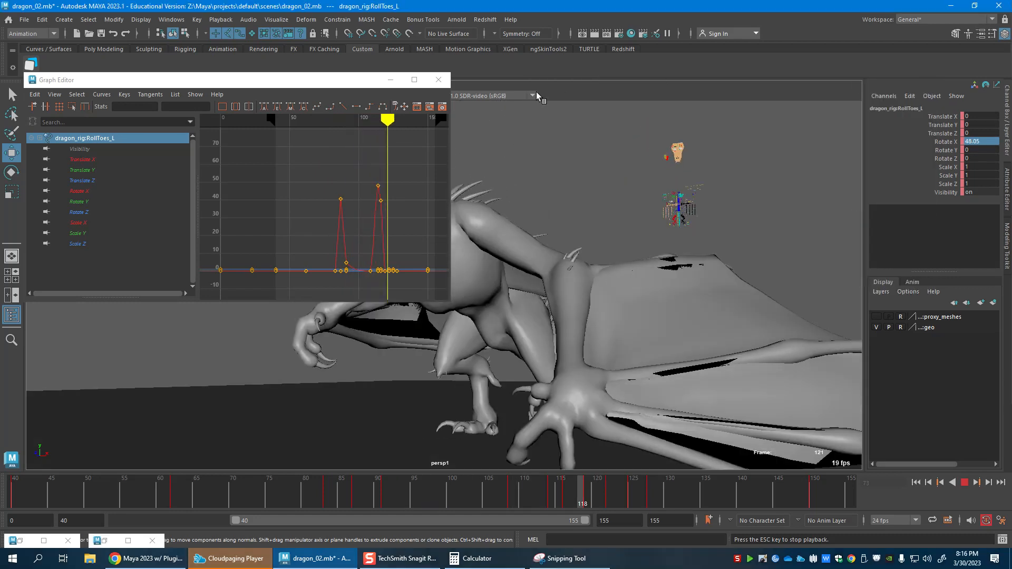
pyautogui.click(390, 79)
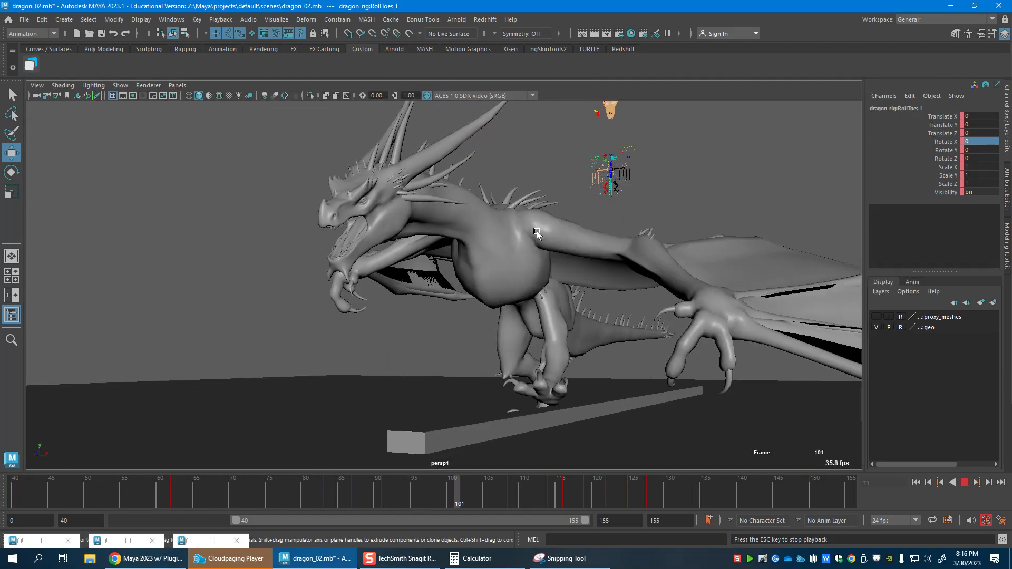
# Stop the playback, clear the selection and save the scene.
pyautogui.click(965, 483)
pyautogui.click(714, 259)
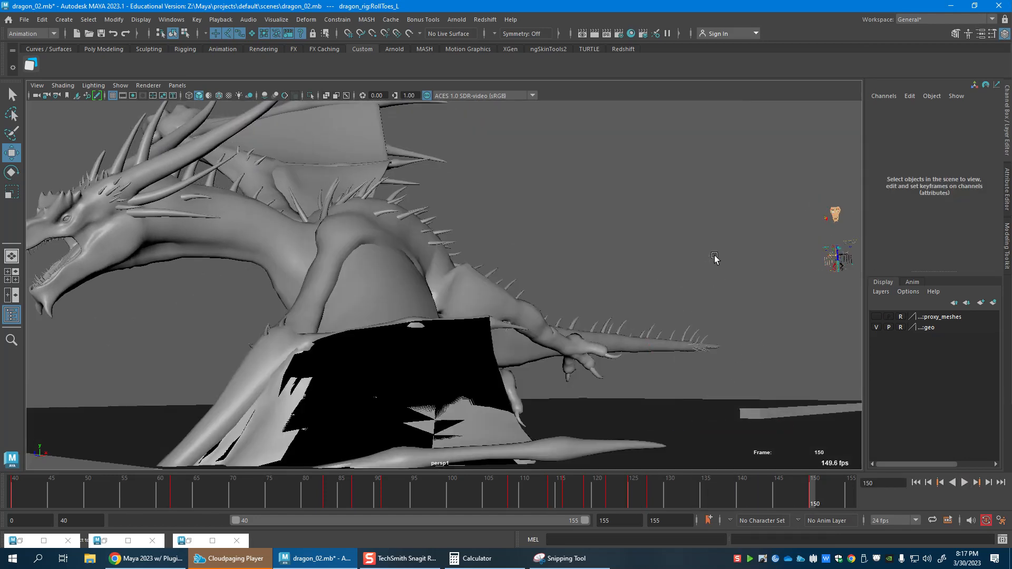
pyautogui.press('w')
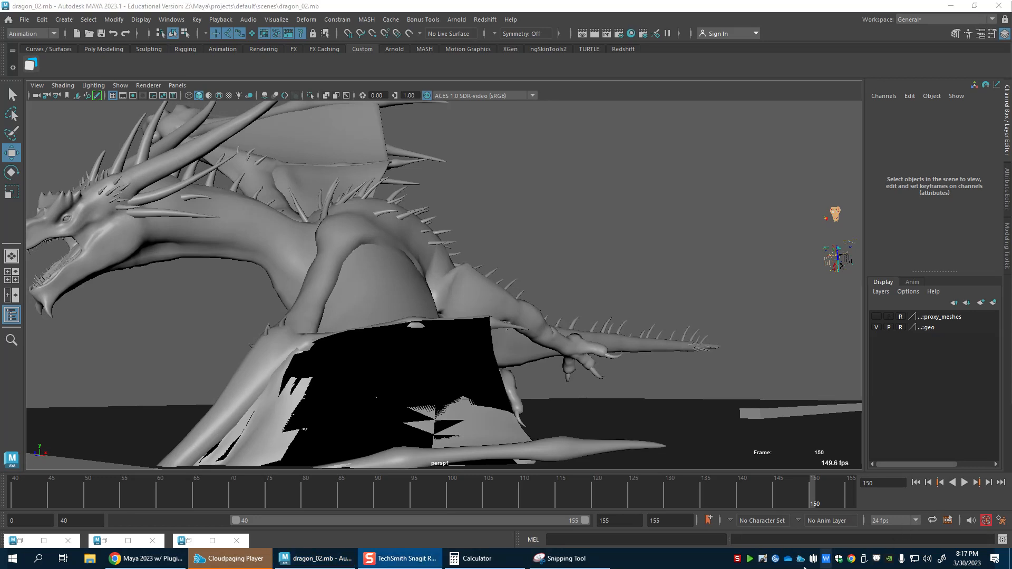
# Suspend the NetSupport School screen show and dismiss its dialog.
pyautogui.click(750, 560)
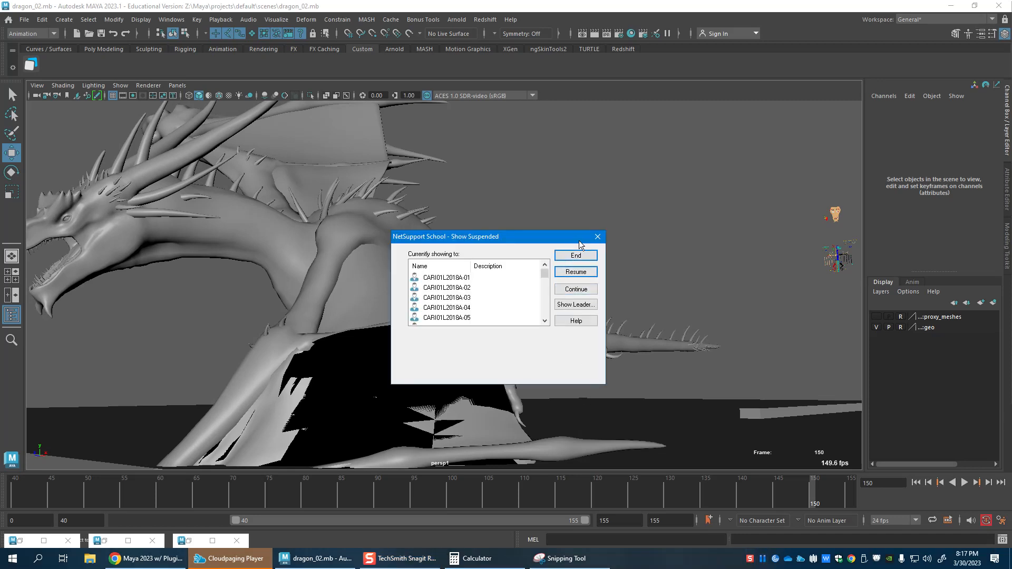
pyautogui.press('Return')
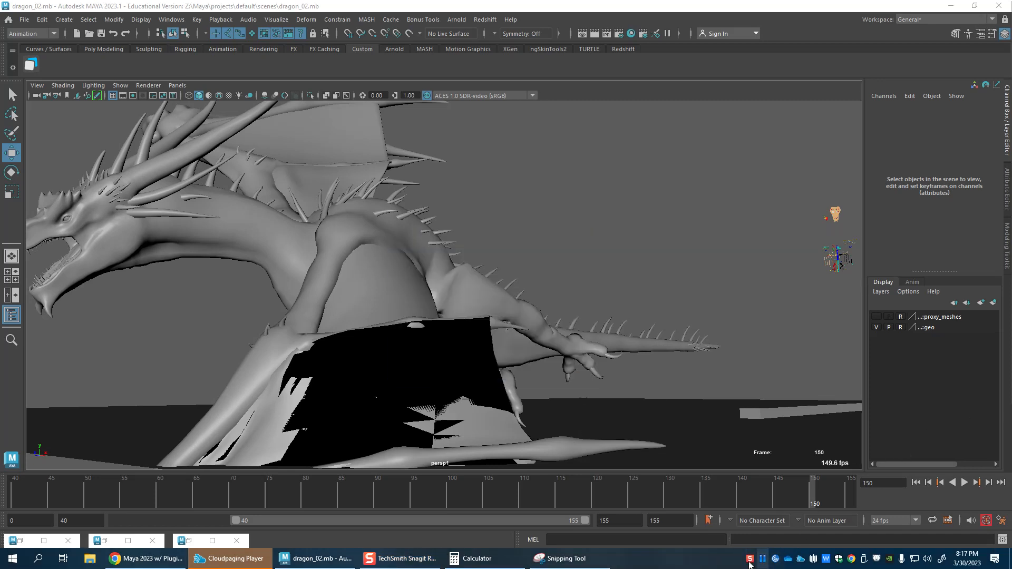